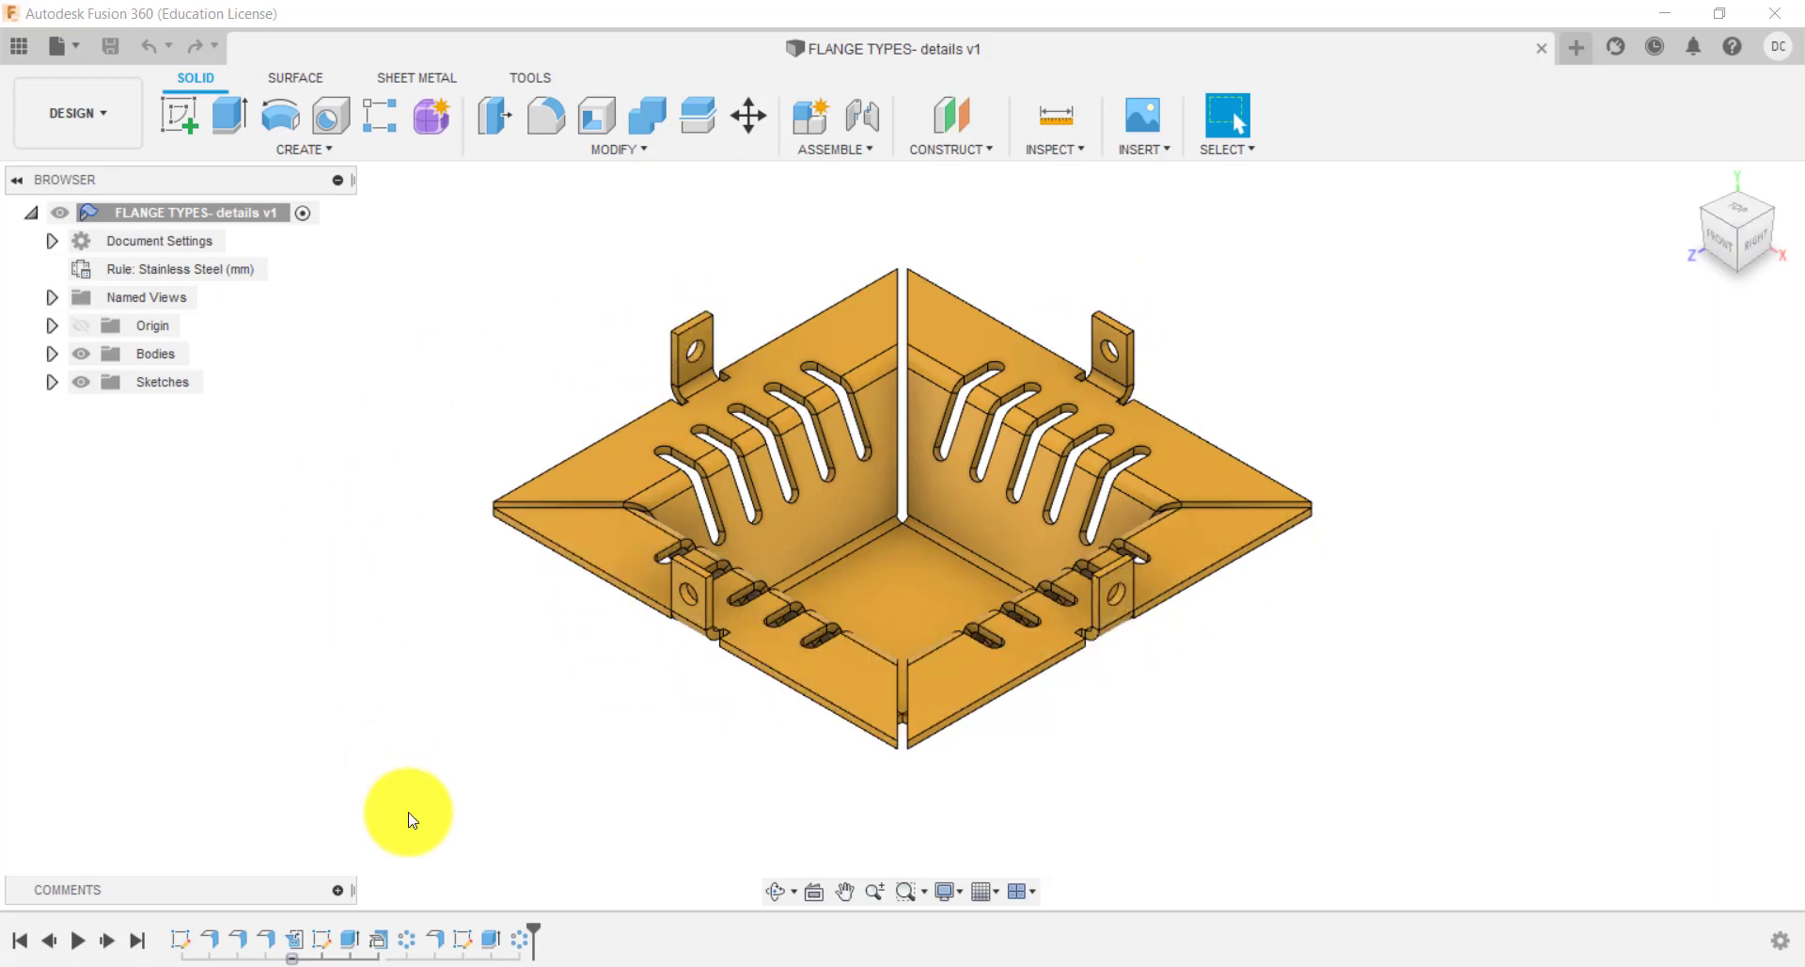
# Roll the reference tray back, review Sketch1's 50 mm square, then start a new design.
pyautogui.moveTo(536, 934)
pyautogui.mouseDown()
pyautogui.moveTo(355, 894)
pyautogui.moveTo(195, 903)
pyautogui.mouseUp()
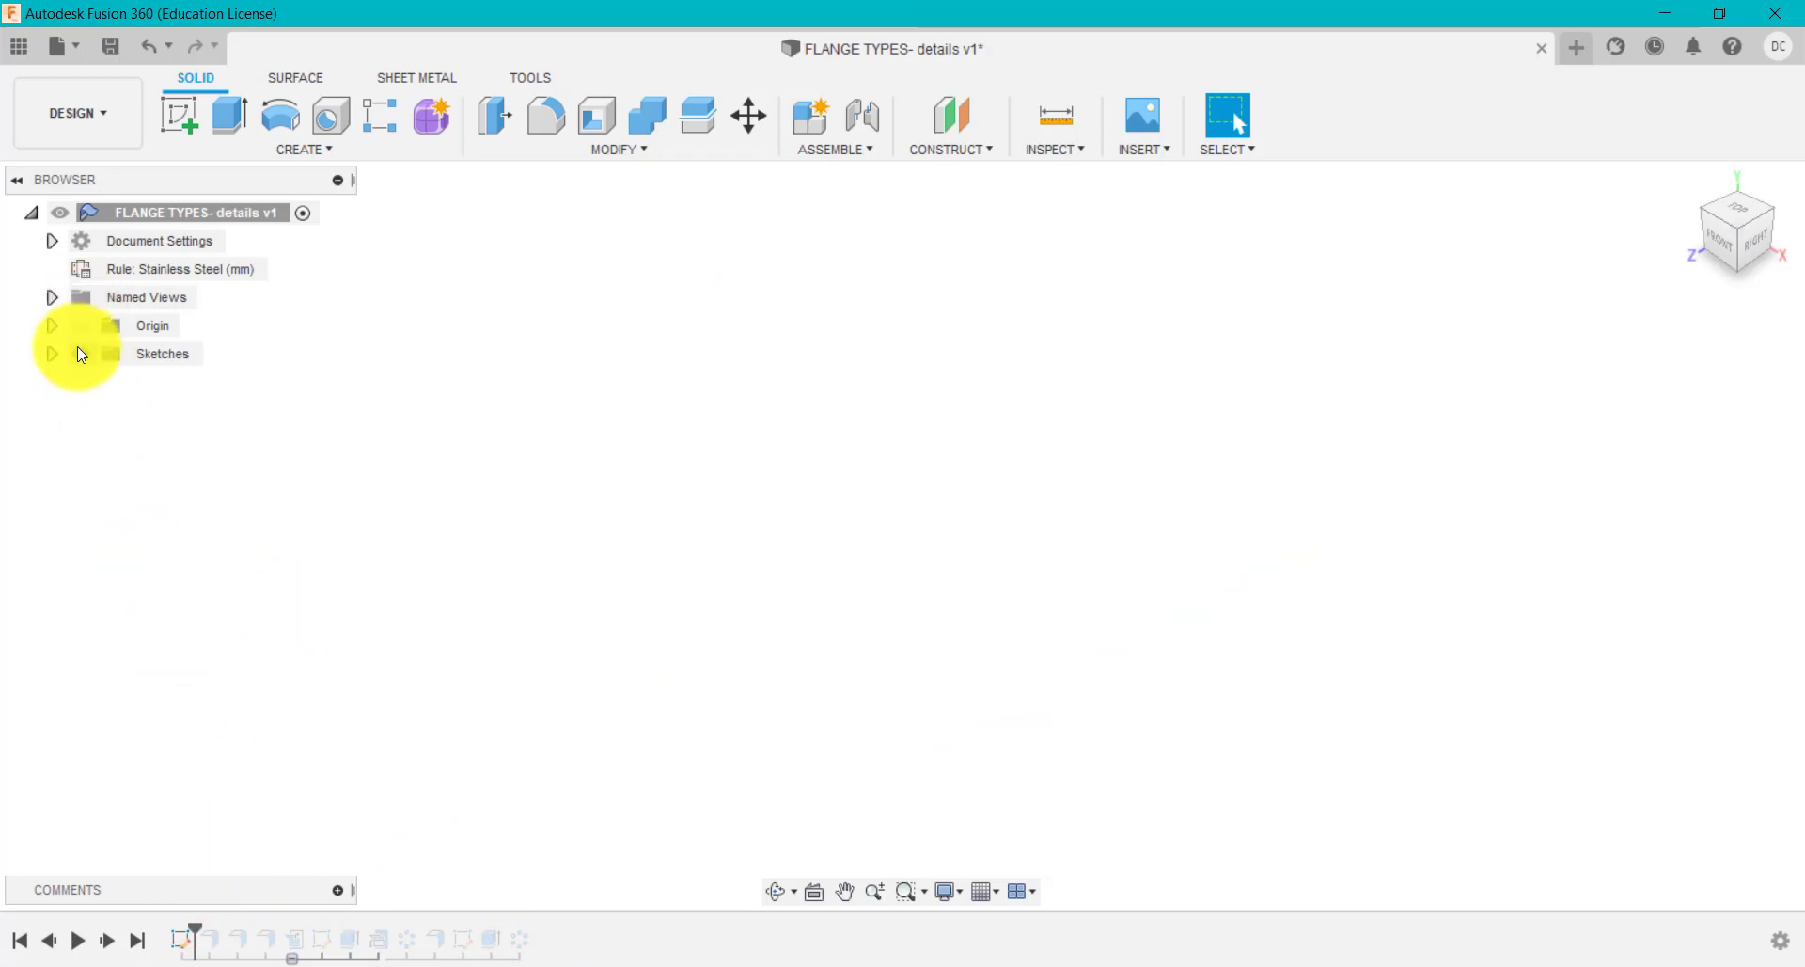
pyautogui.click(52, 354)
pyautogui.click(102, 382)
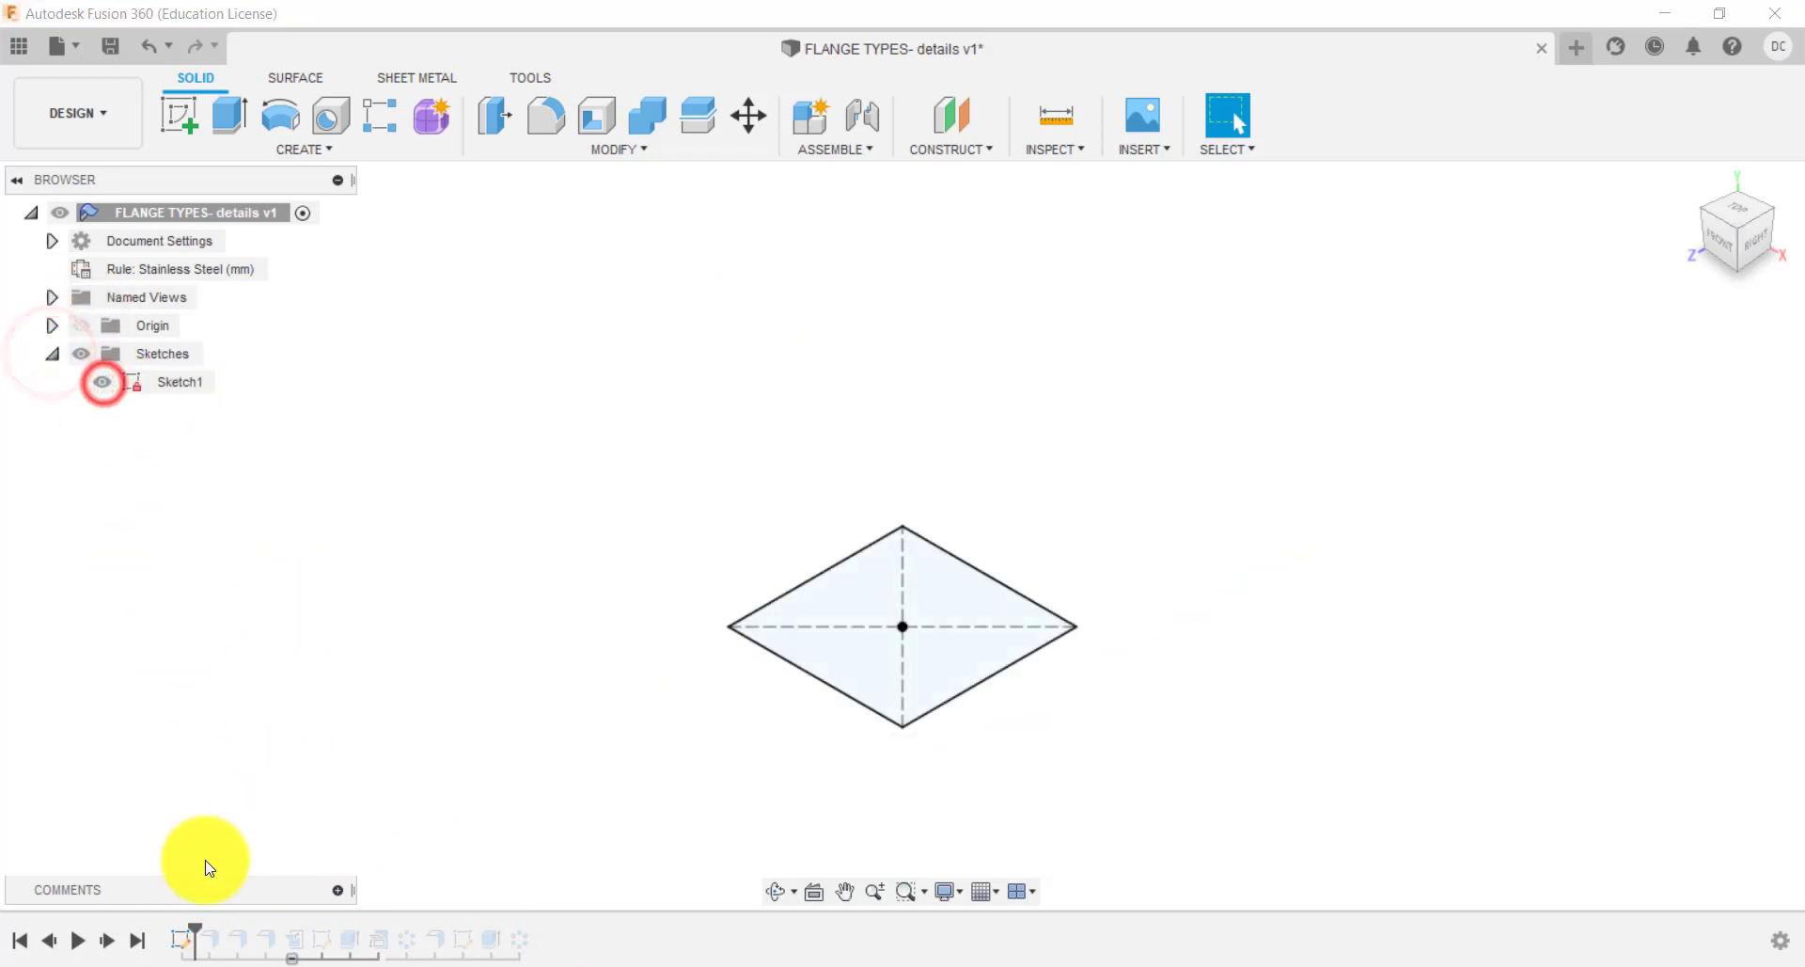
pyautogui.rightClick(185, 943)
pyautogui.click(292, 701)
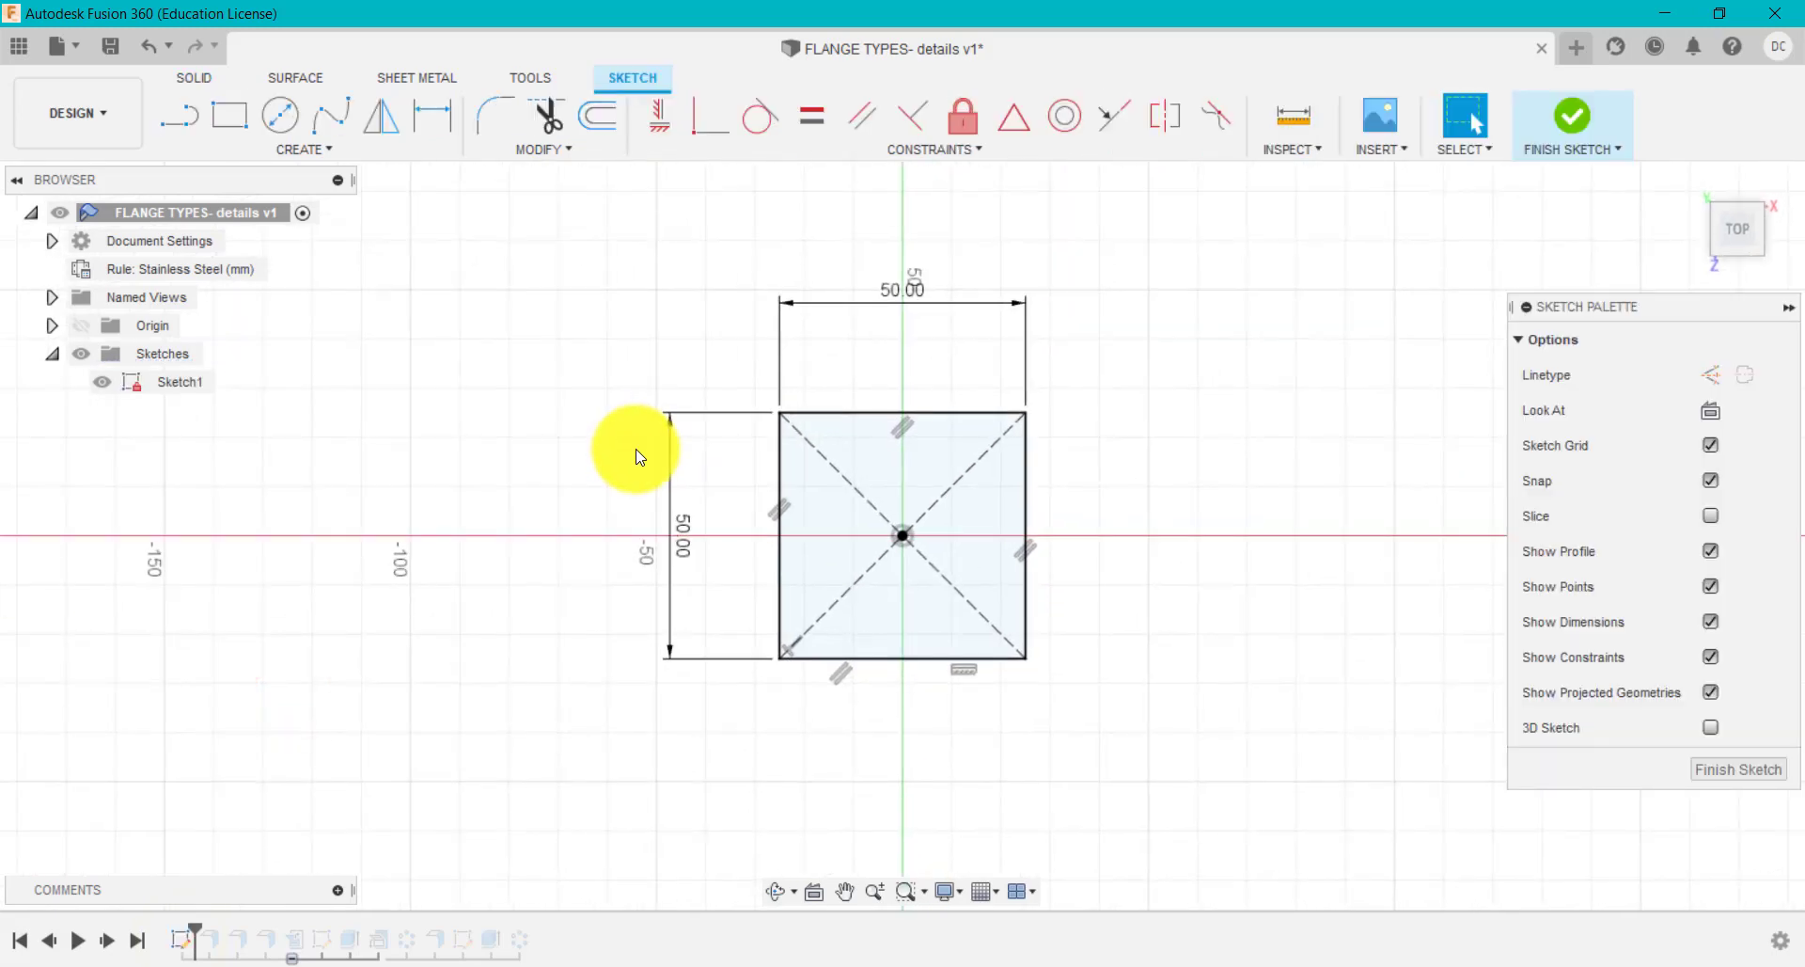
pyautogui.click(1583, 128)
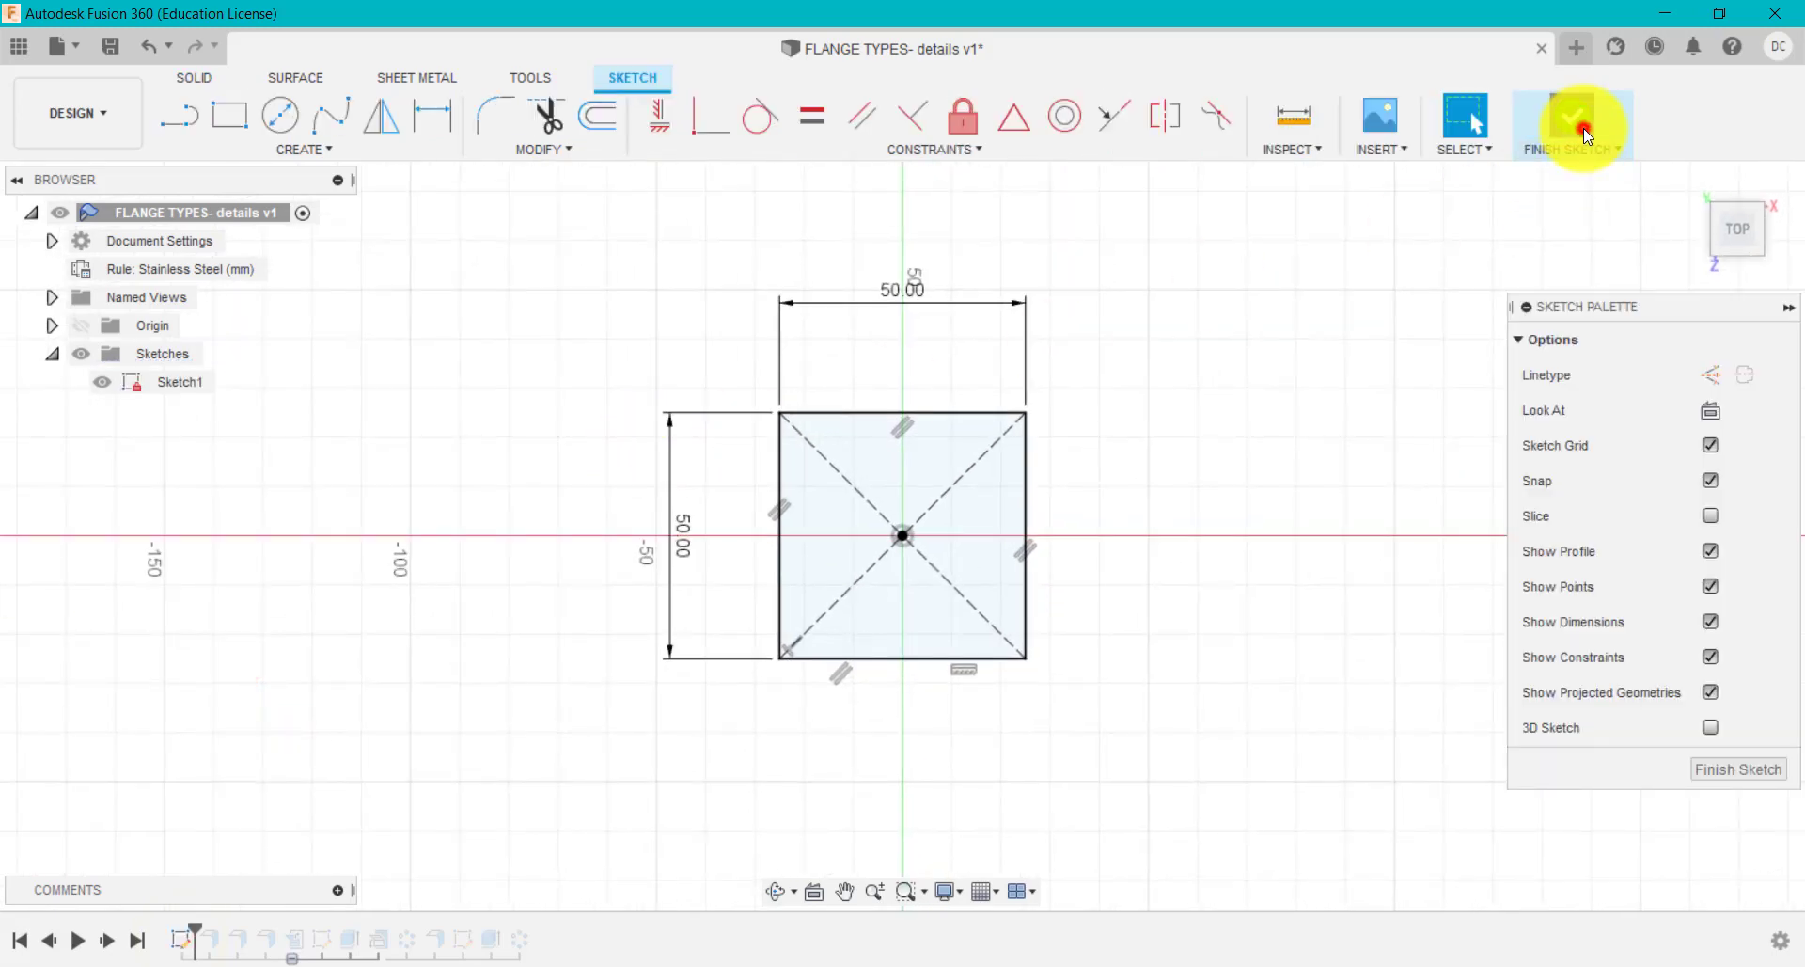
pyautogui.click(1582, 54)
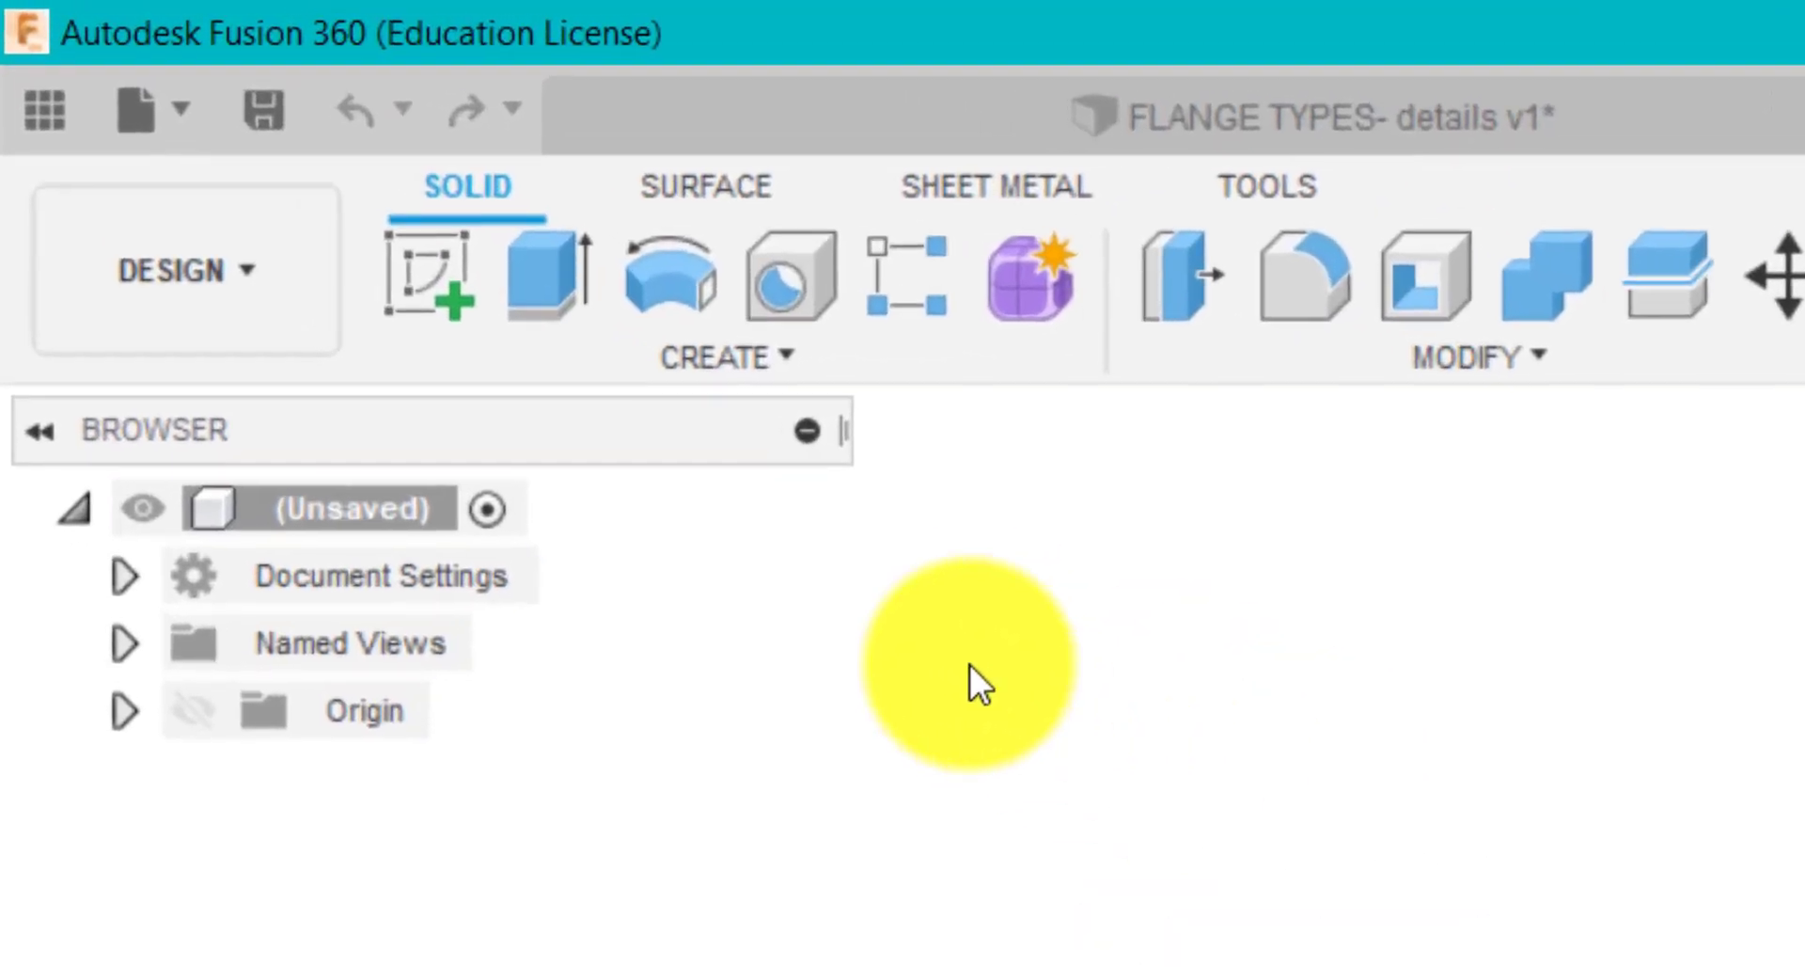
# On a new sketch plane, draw a 50 × 50 mm center rectangle centred on the origin.
pyautogui.click(185, 123)
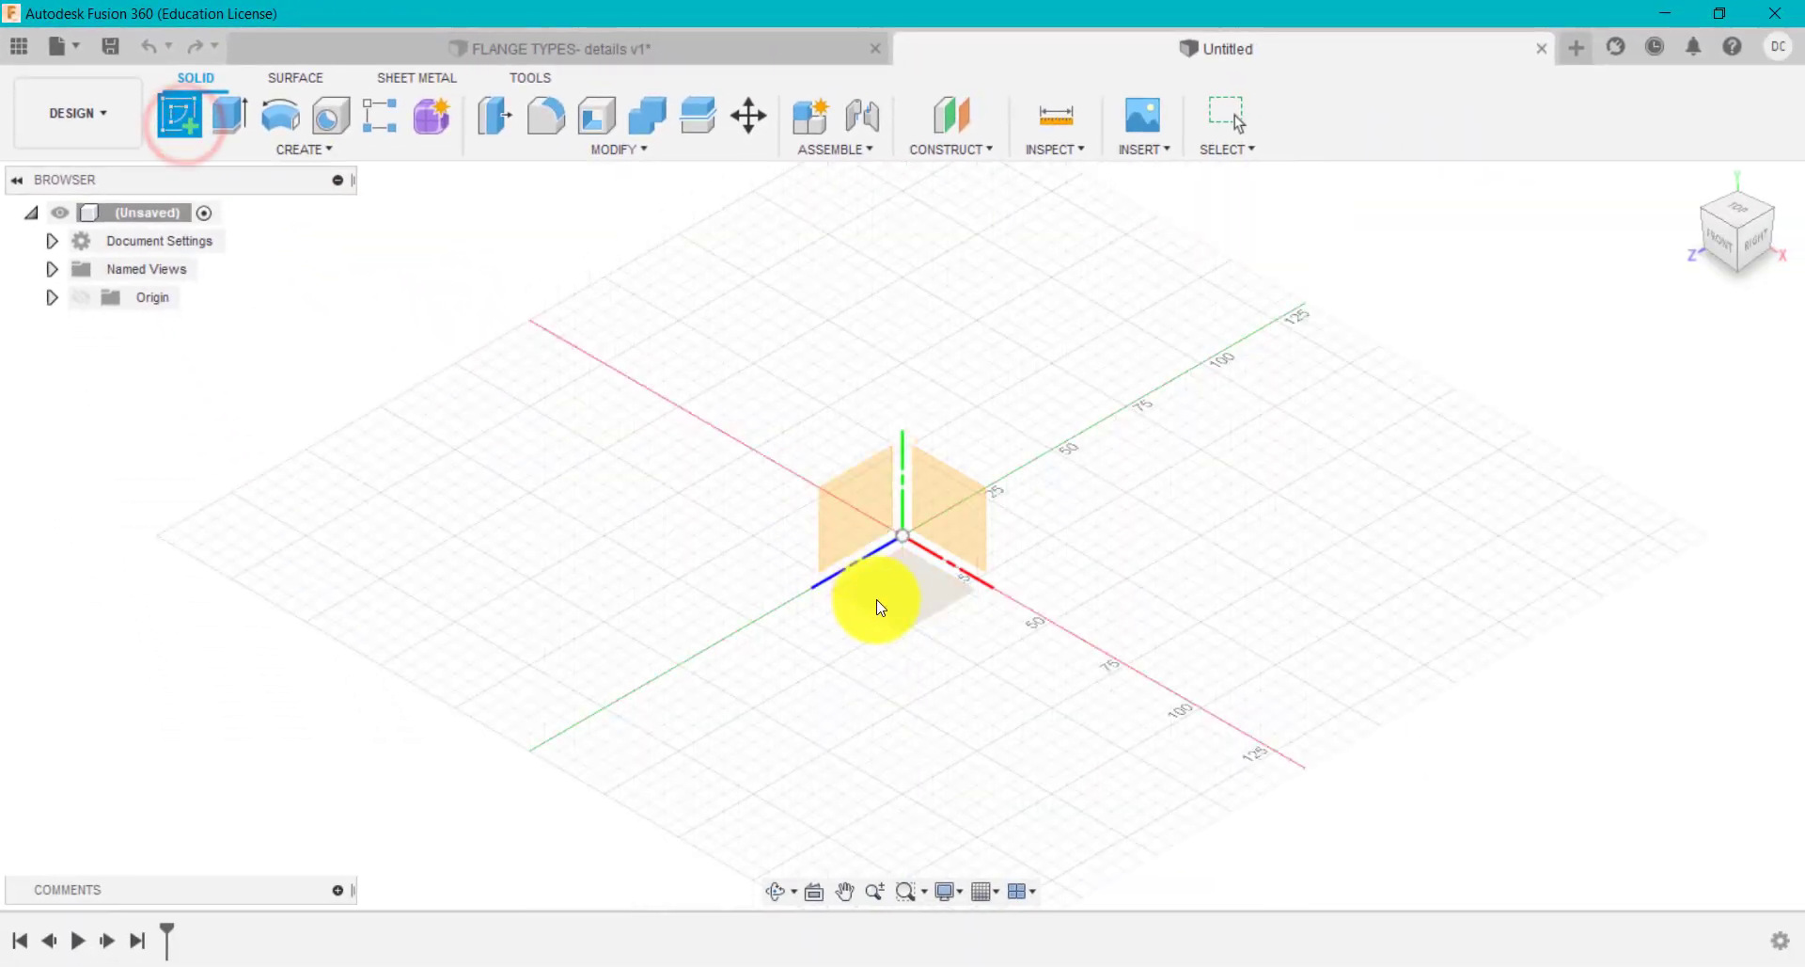
pyautogui.click(877, 602)
pyautogui.click(417, 200)
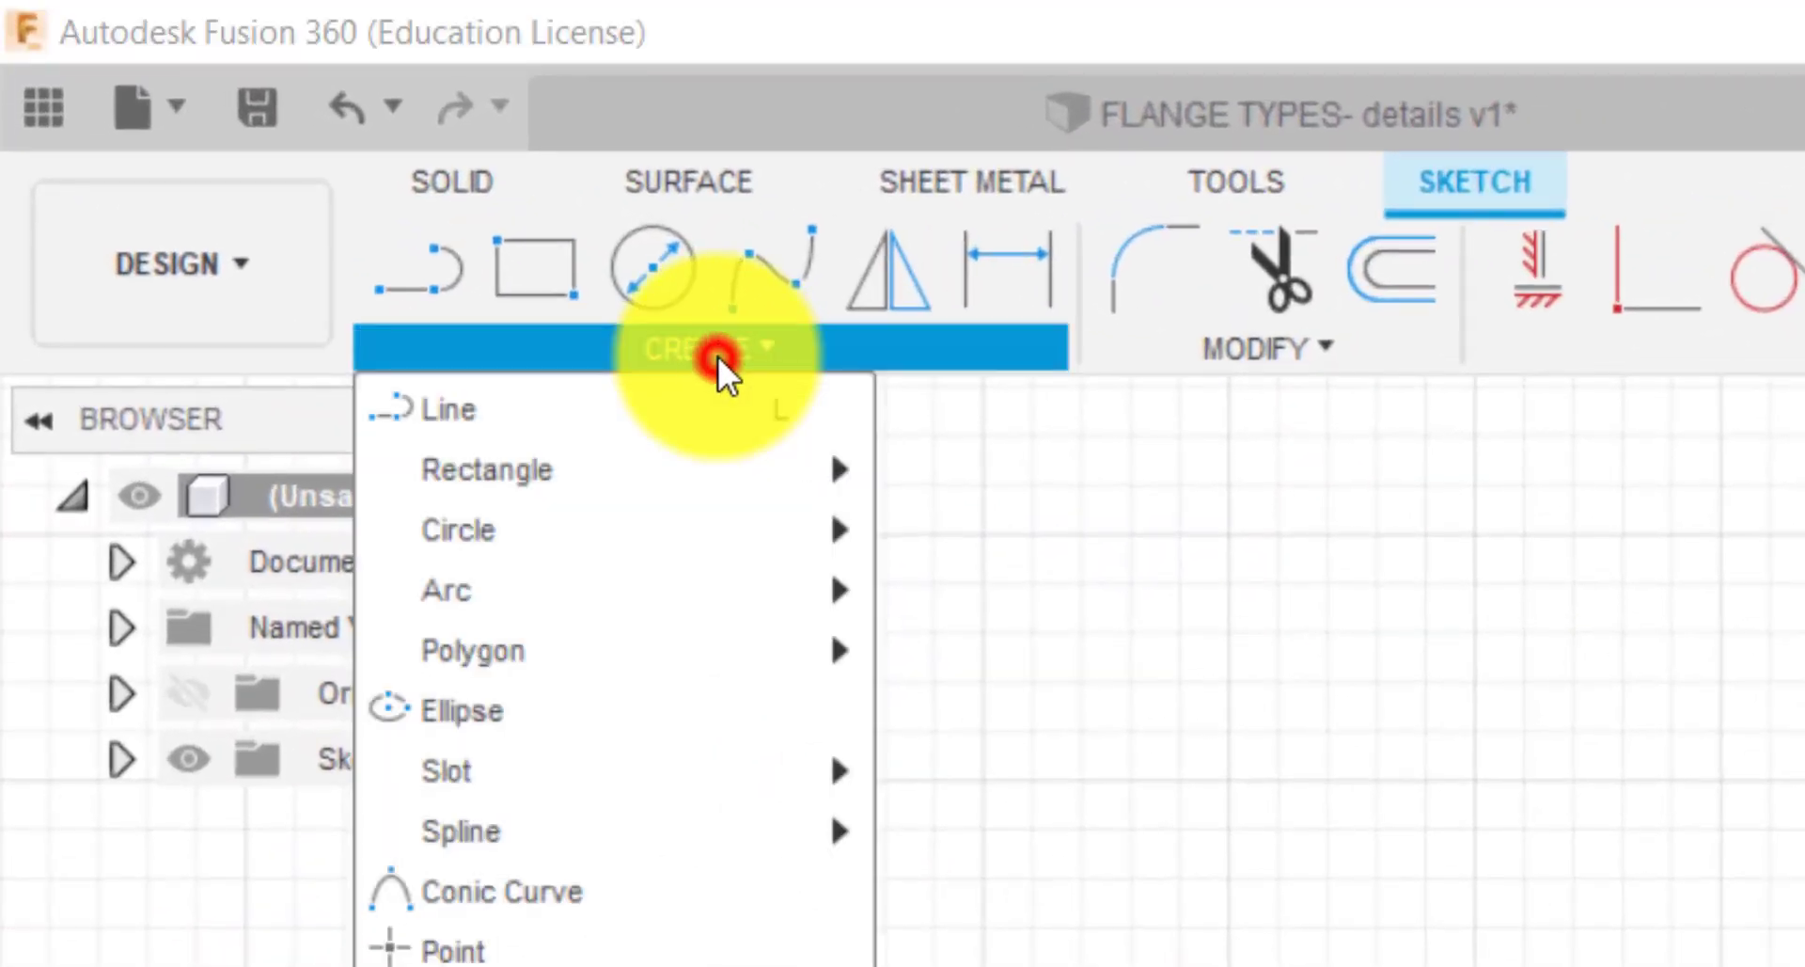
pyautogui.moveTo(447, 275)
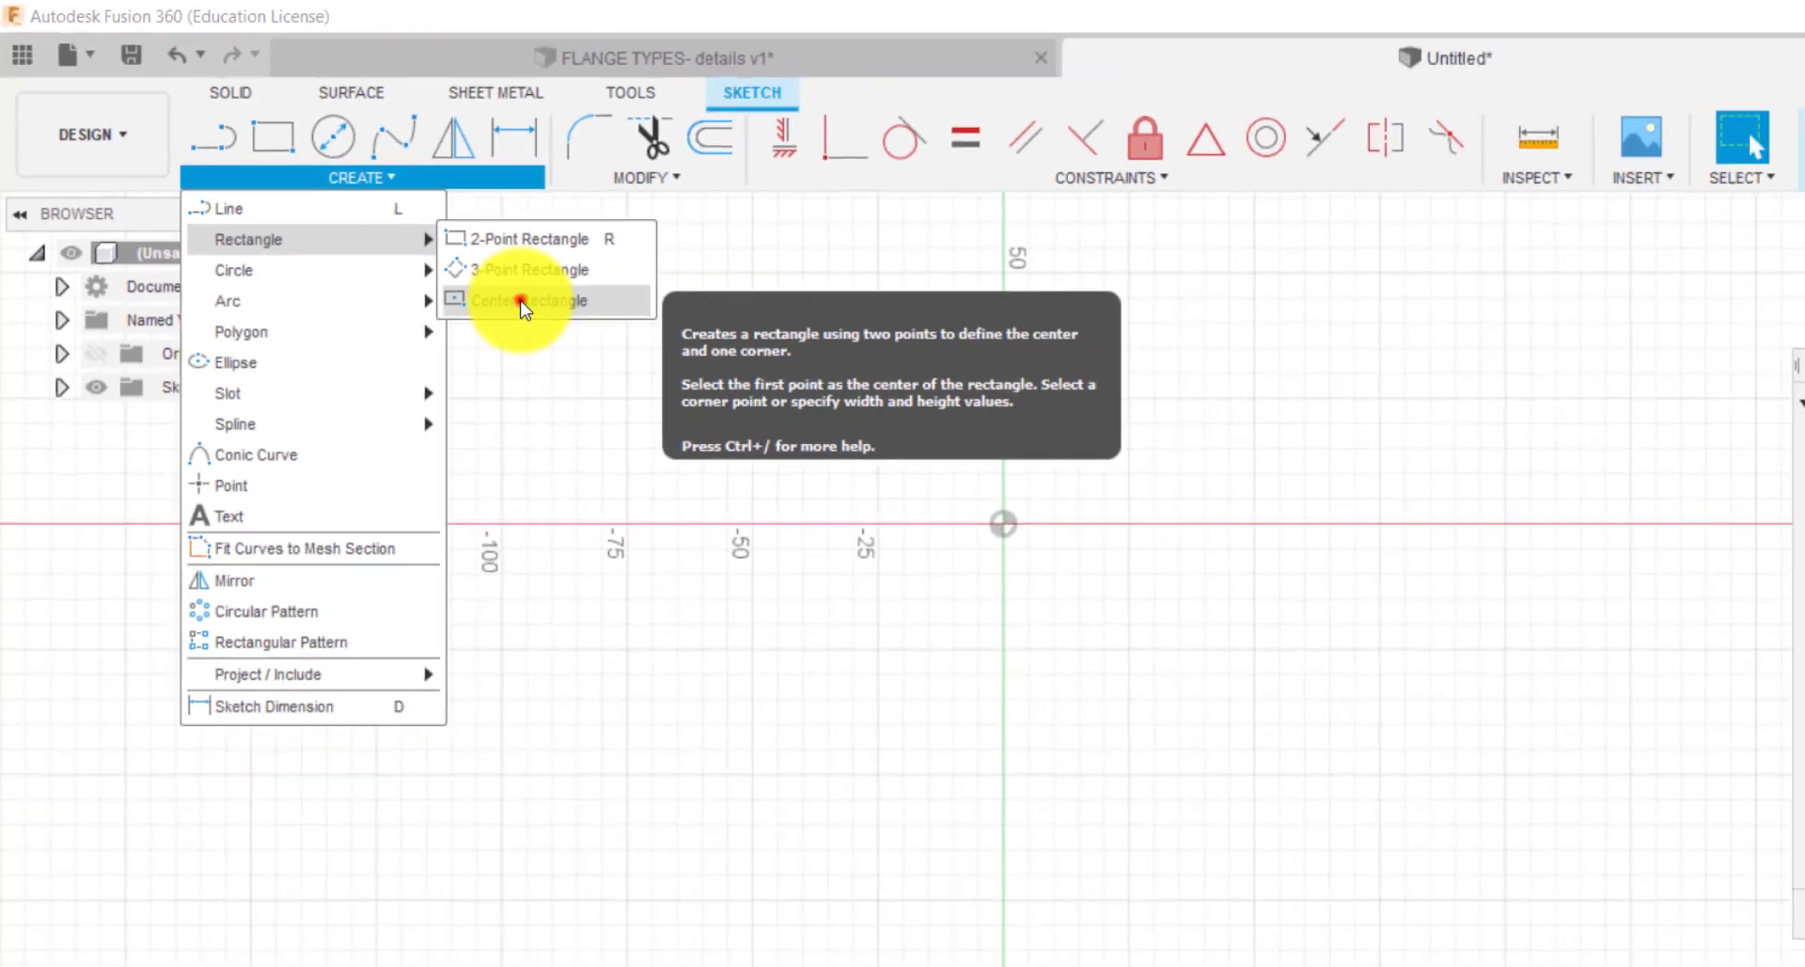
pyautogui.click(956, 545)
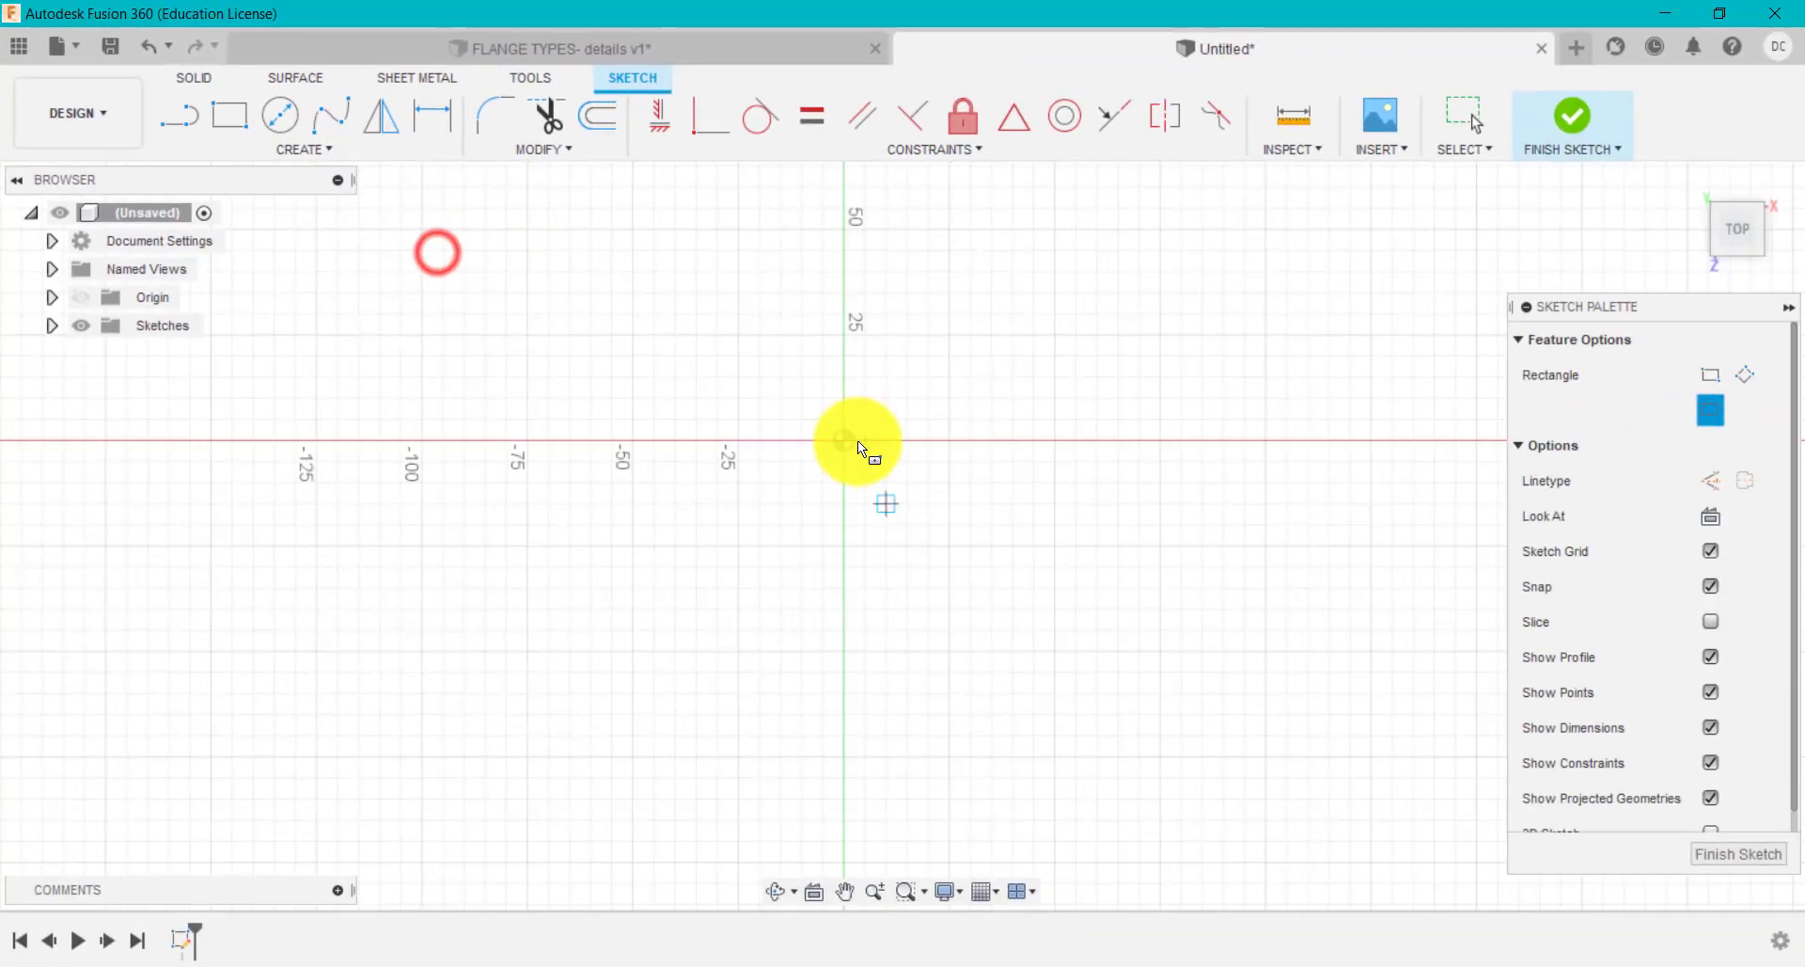
pyautogui.click(846, 440)
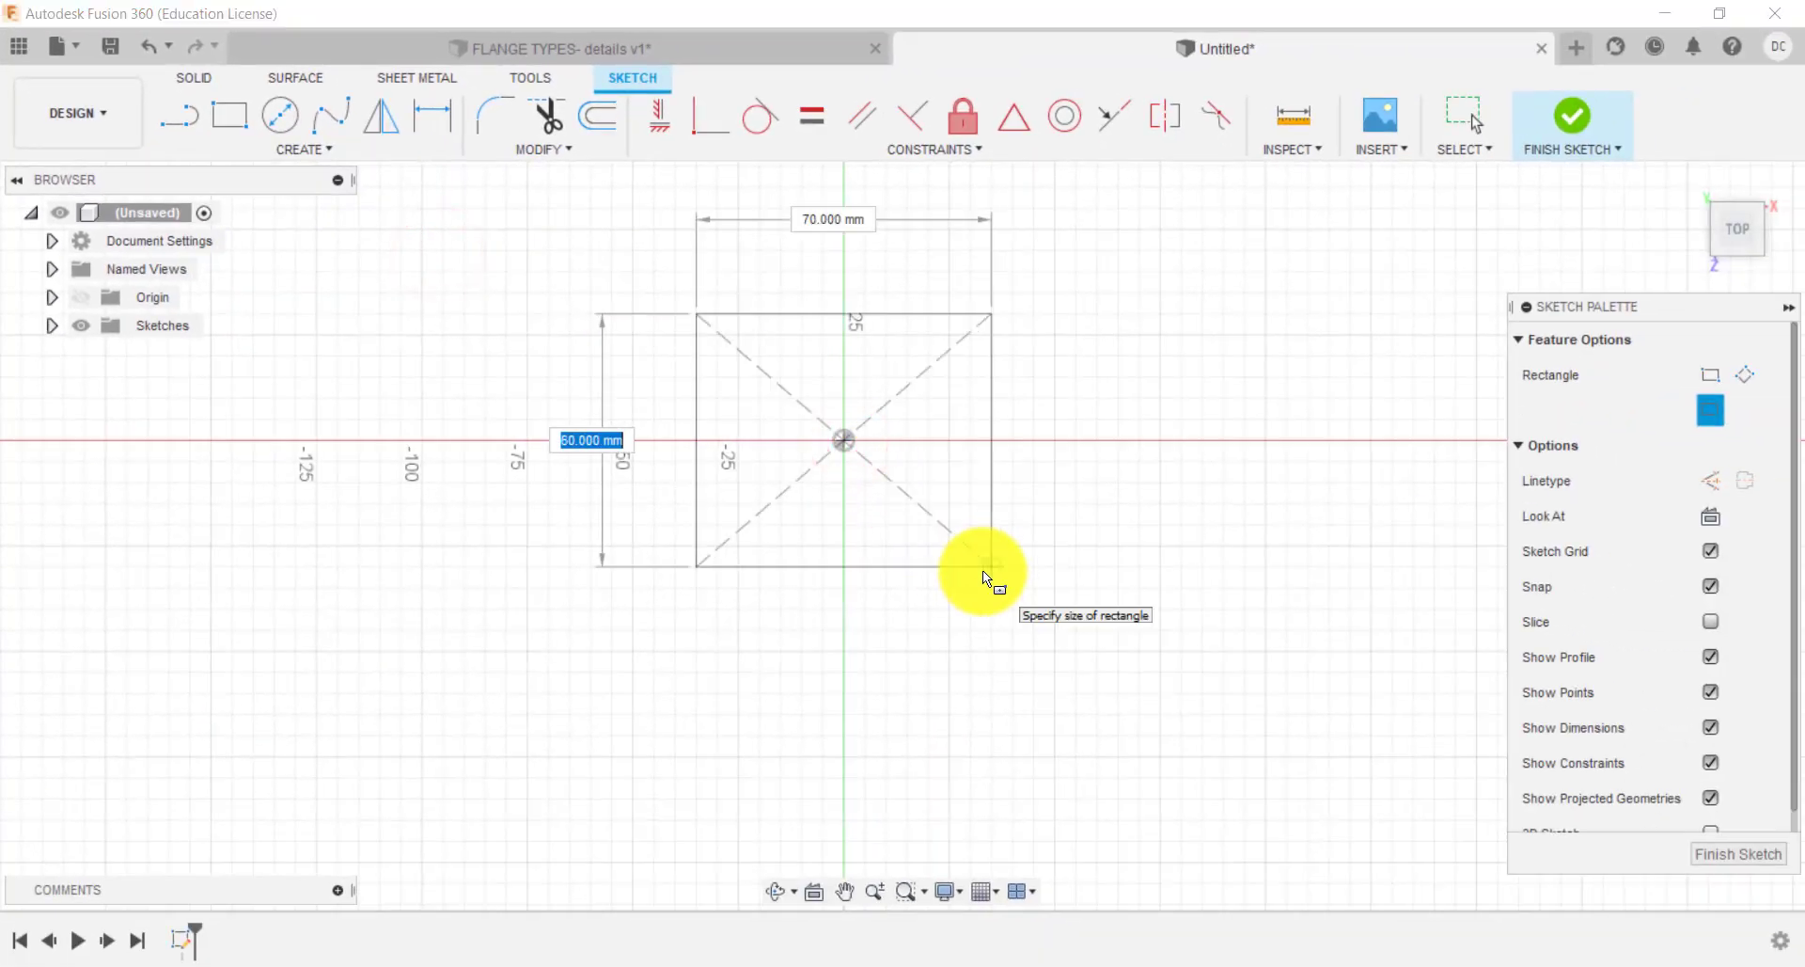
pyautogui.write('50')
pyautogui.press('Tab')
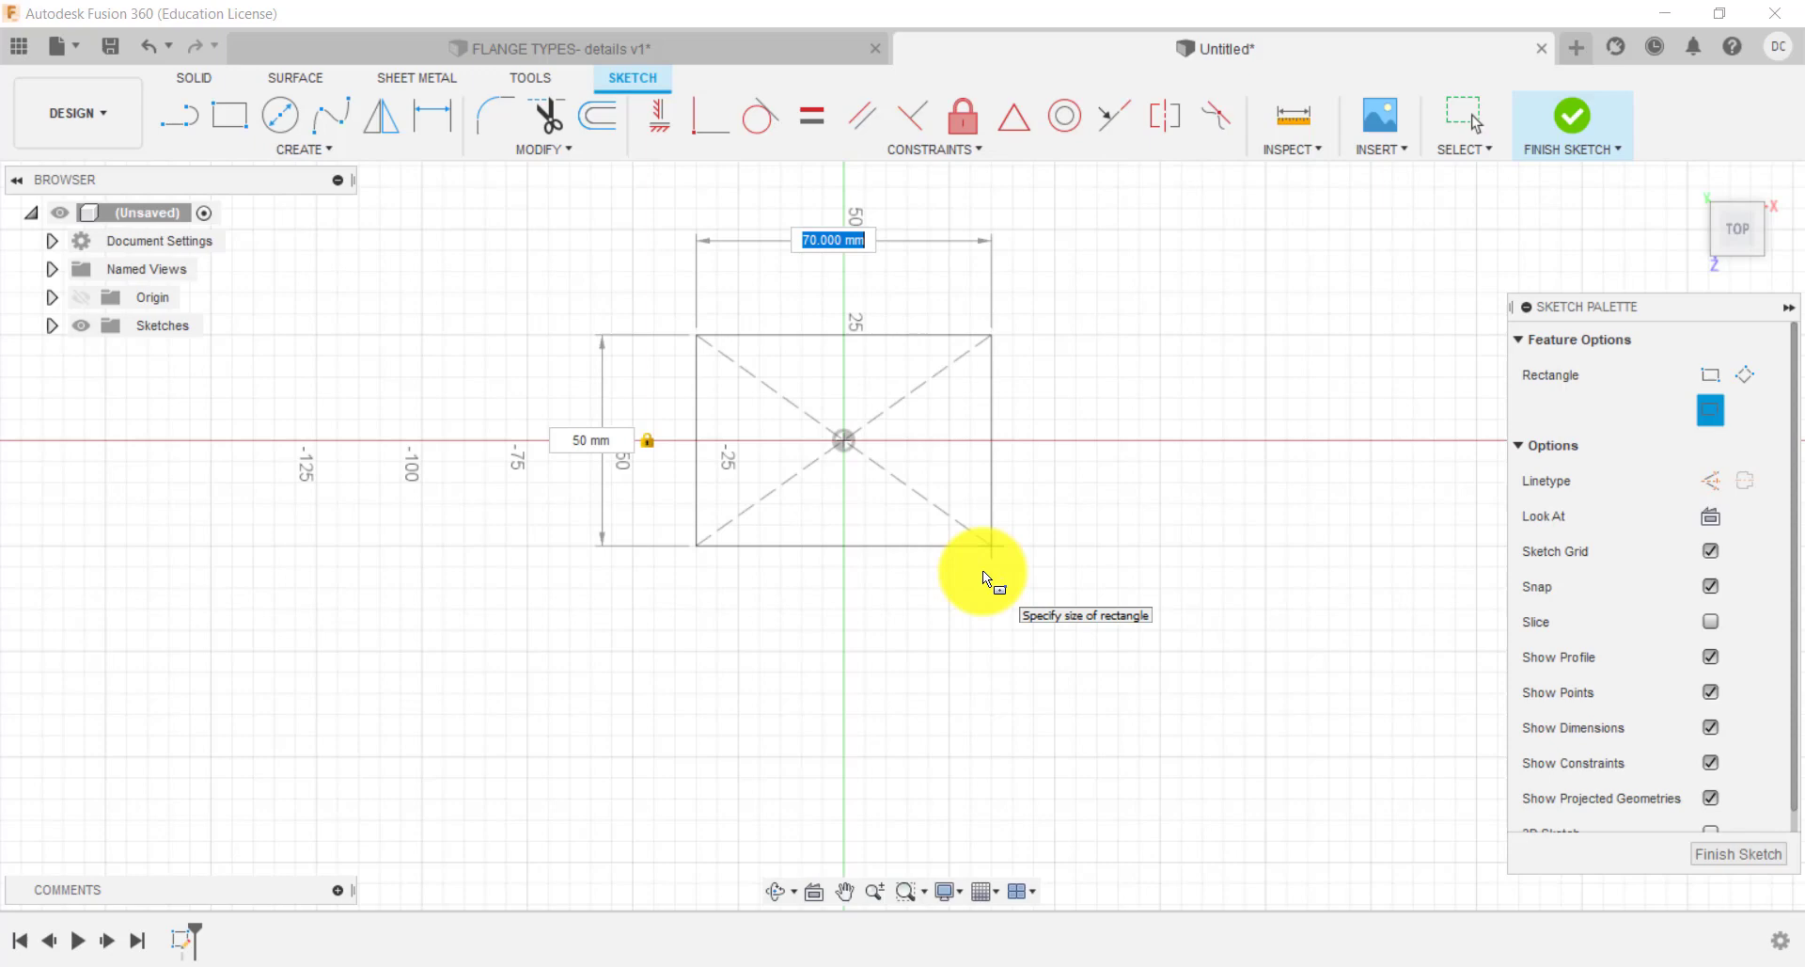
pyautogui.write('50')
pyautogui.press('Tab')
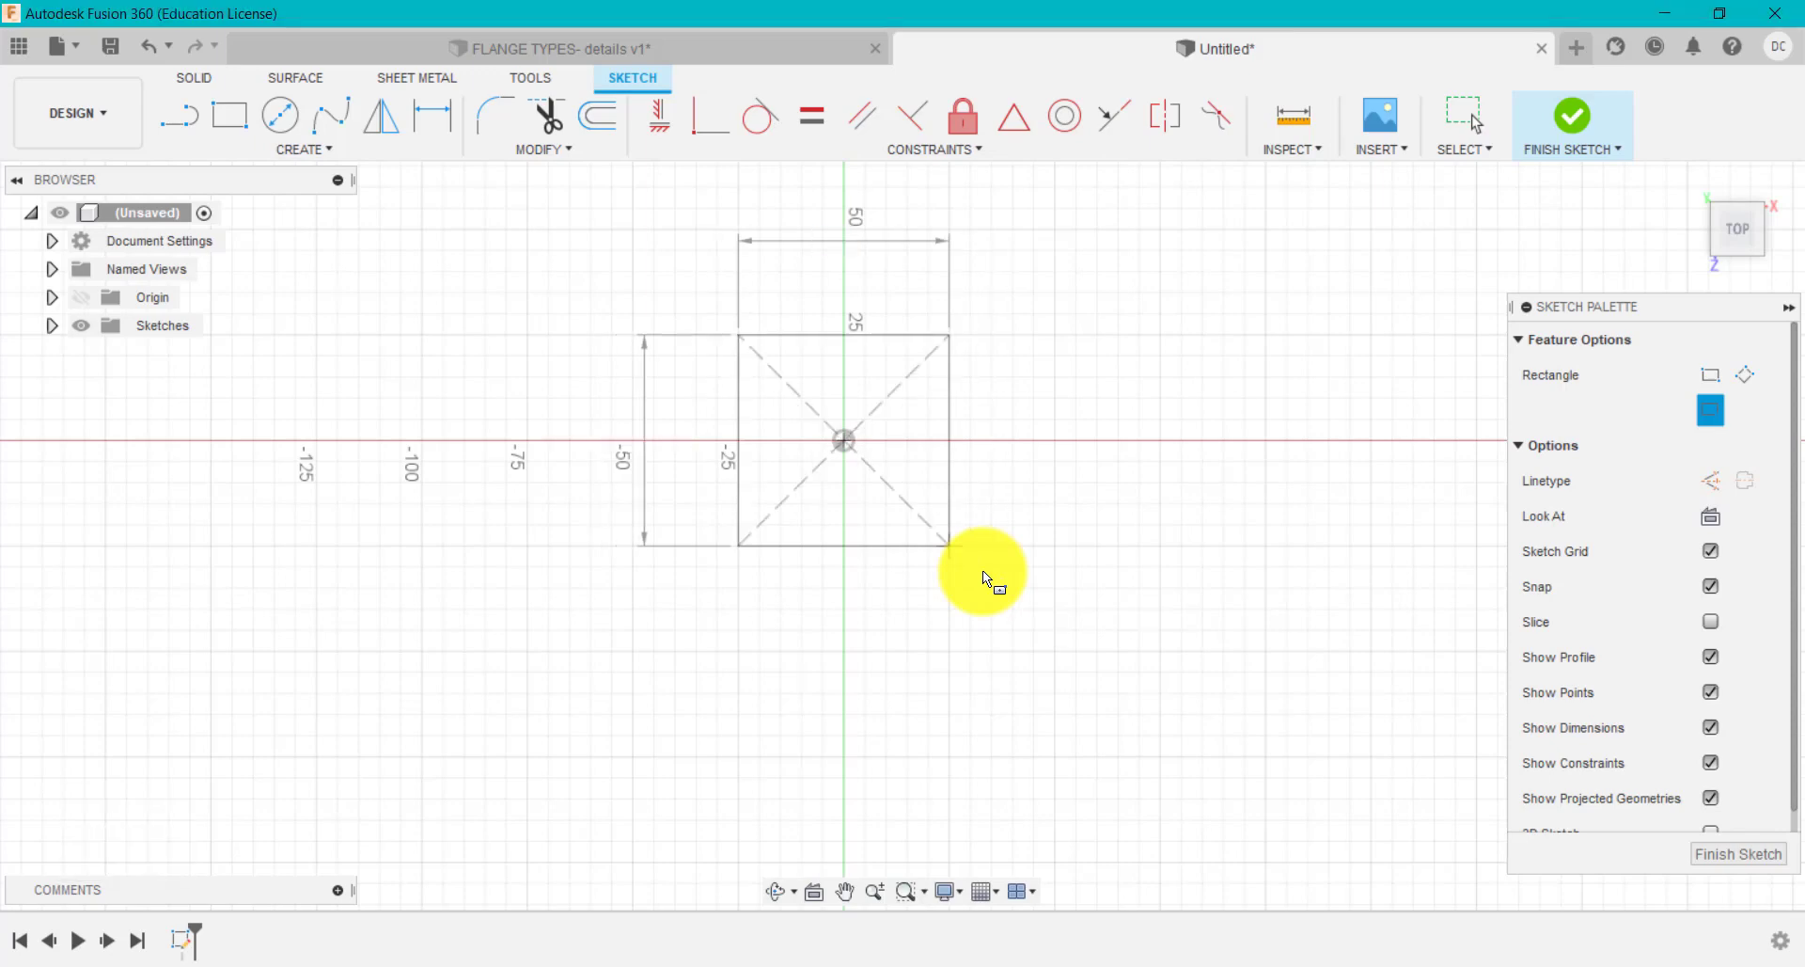
pyautogui.press('Return')
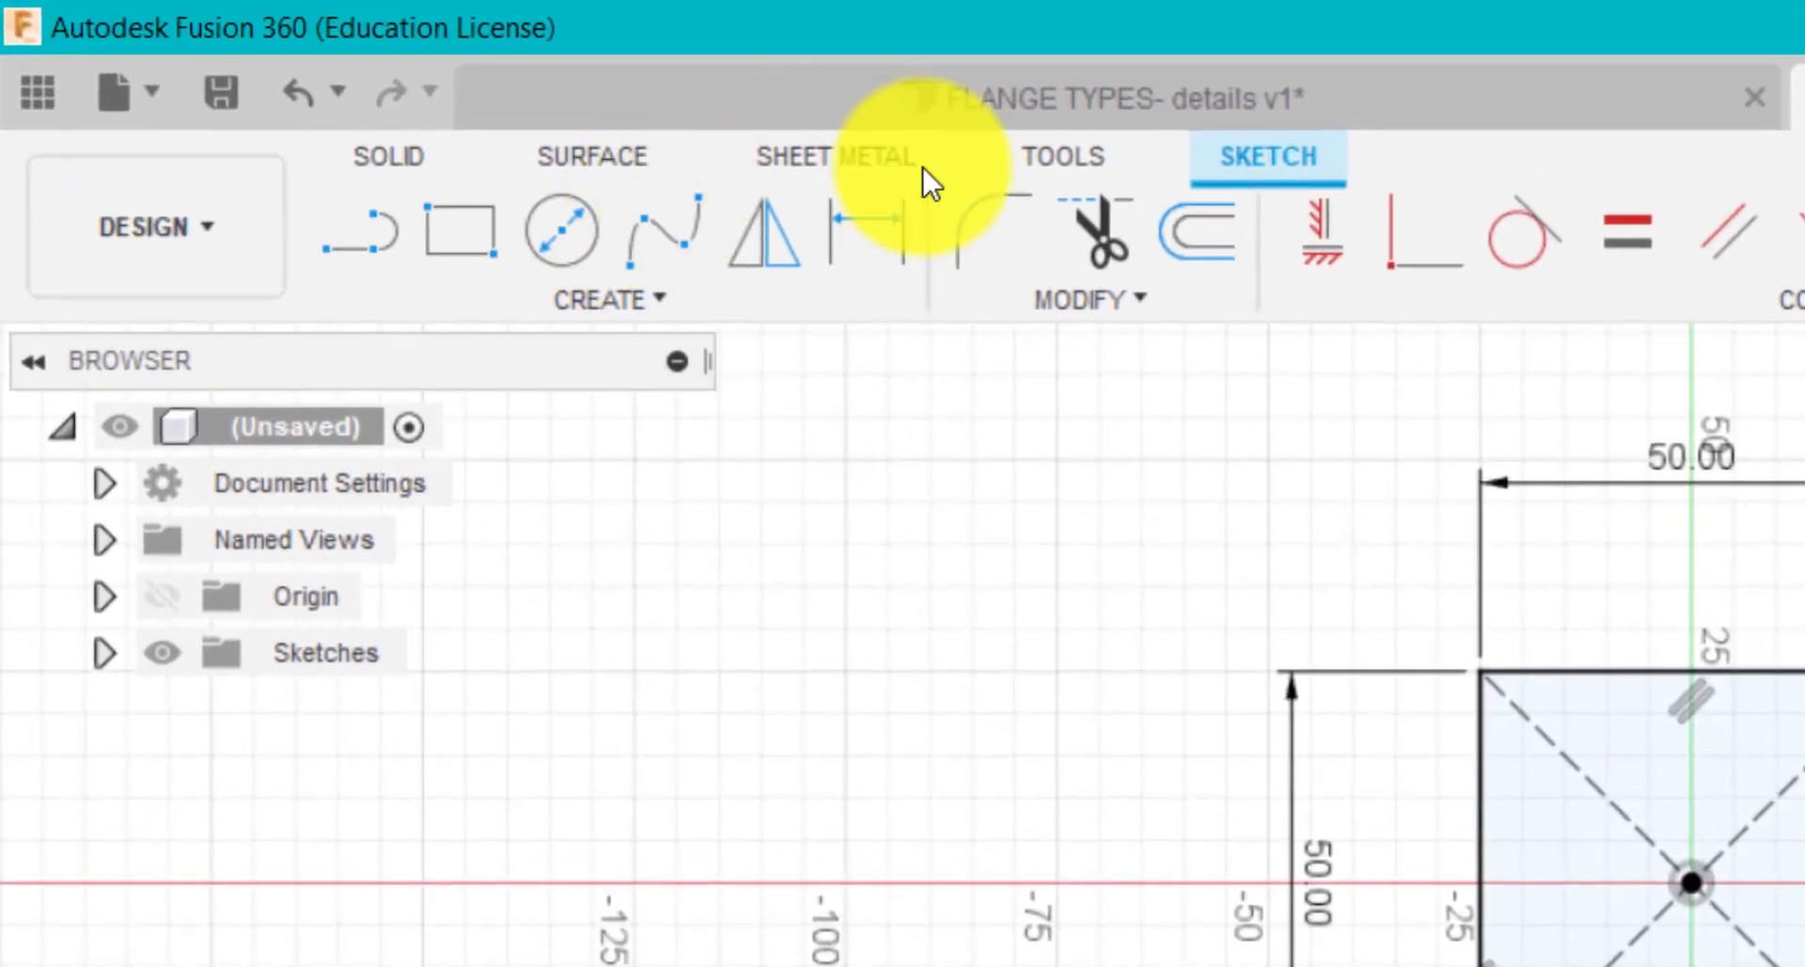
# Turn the square profile into a flat Steel sheet-metal flange plate, then revisit the FLANGE TYPES reference.
pyautogui.click(725, 145)
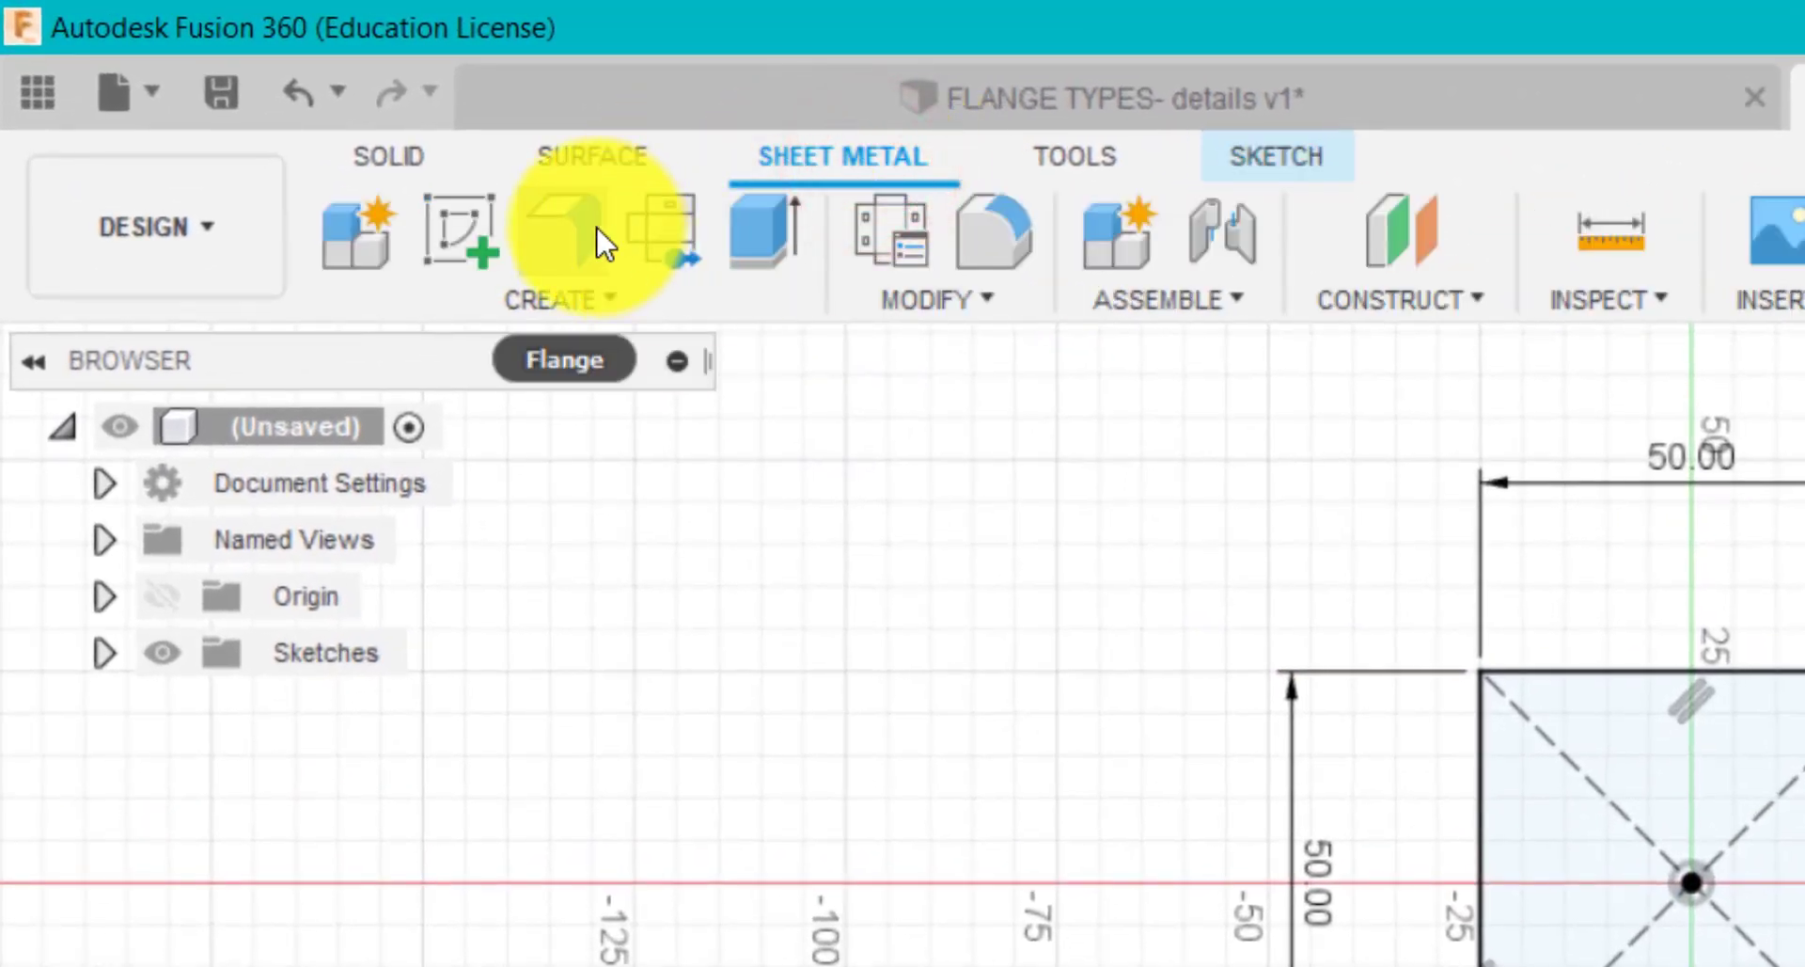
pyautogui.click(598, 237)
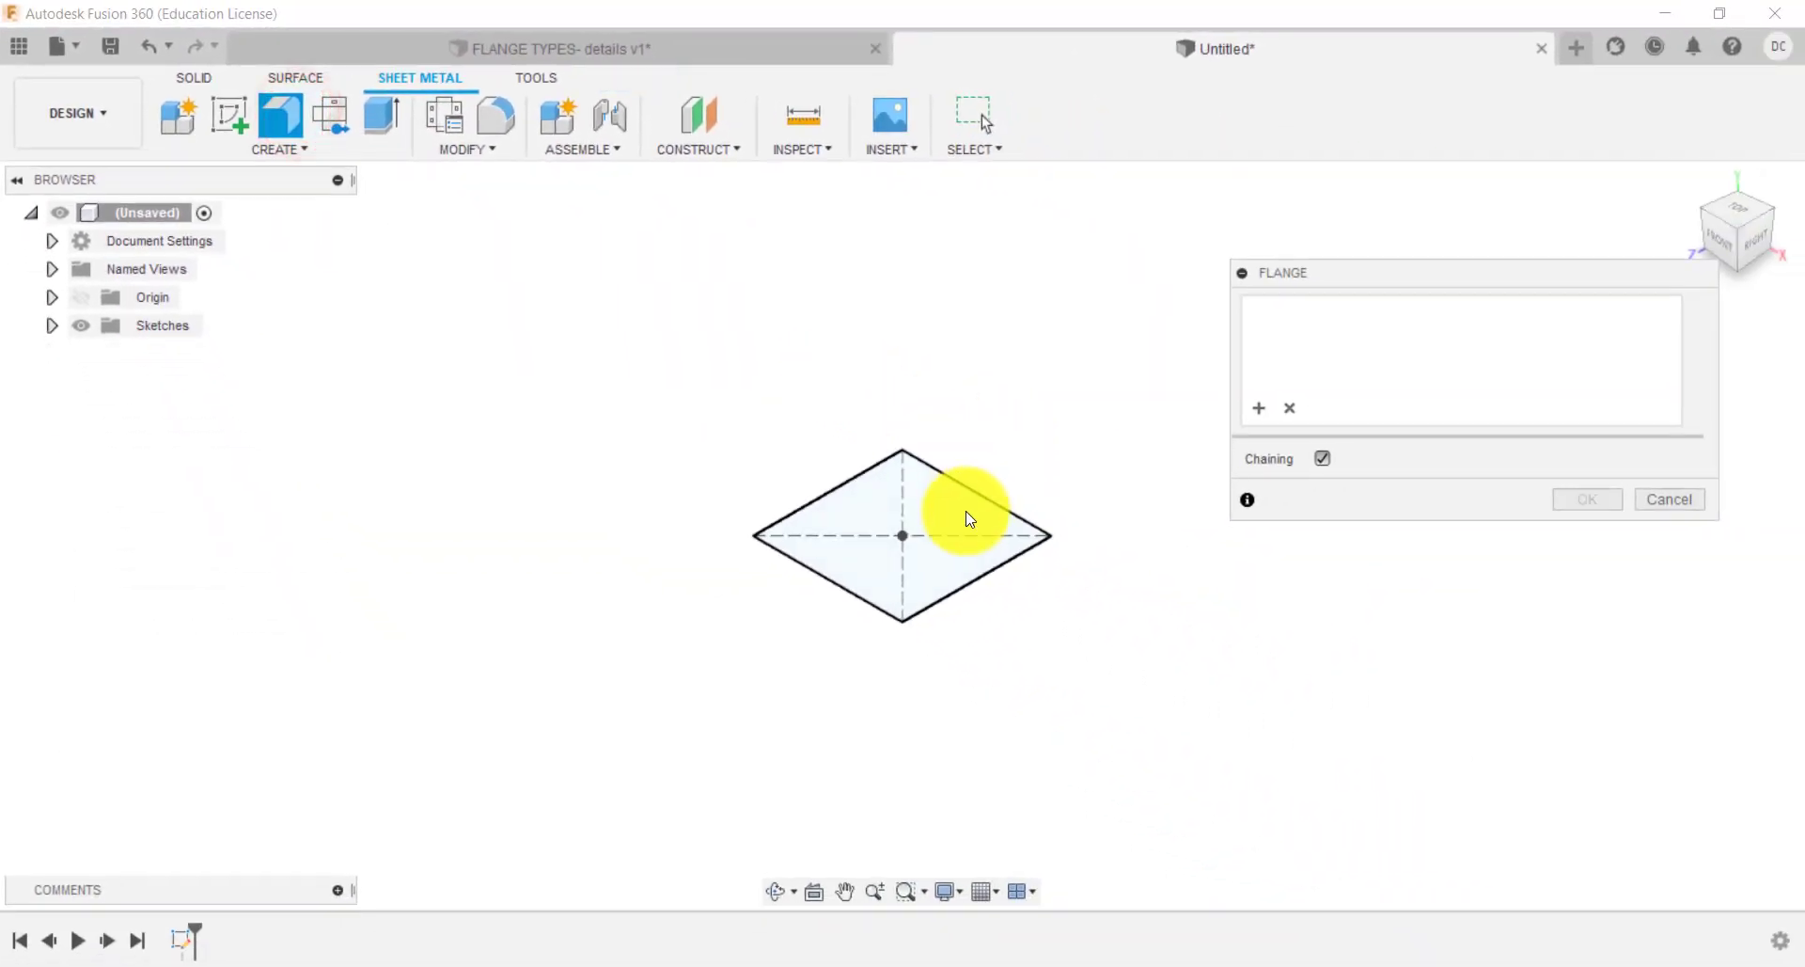
pyautogui.click(969, 517)
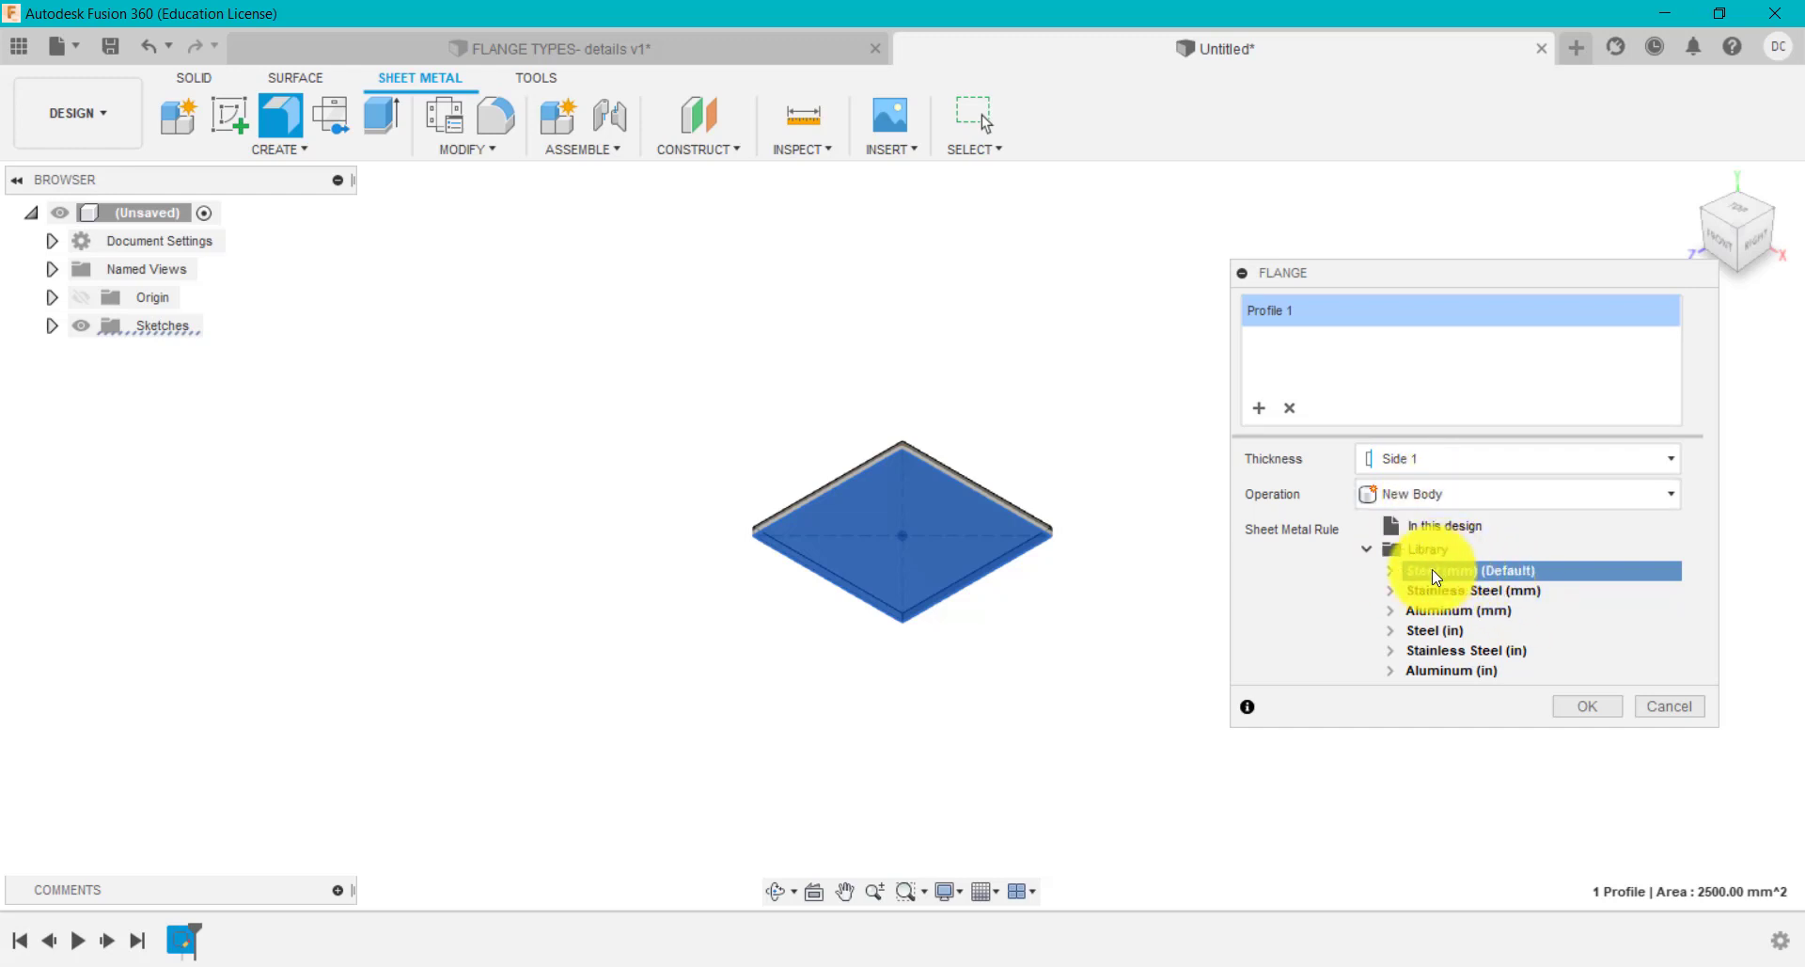
pyautogui.click(1574, 707)
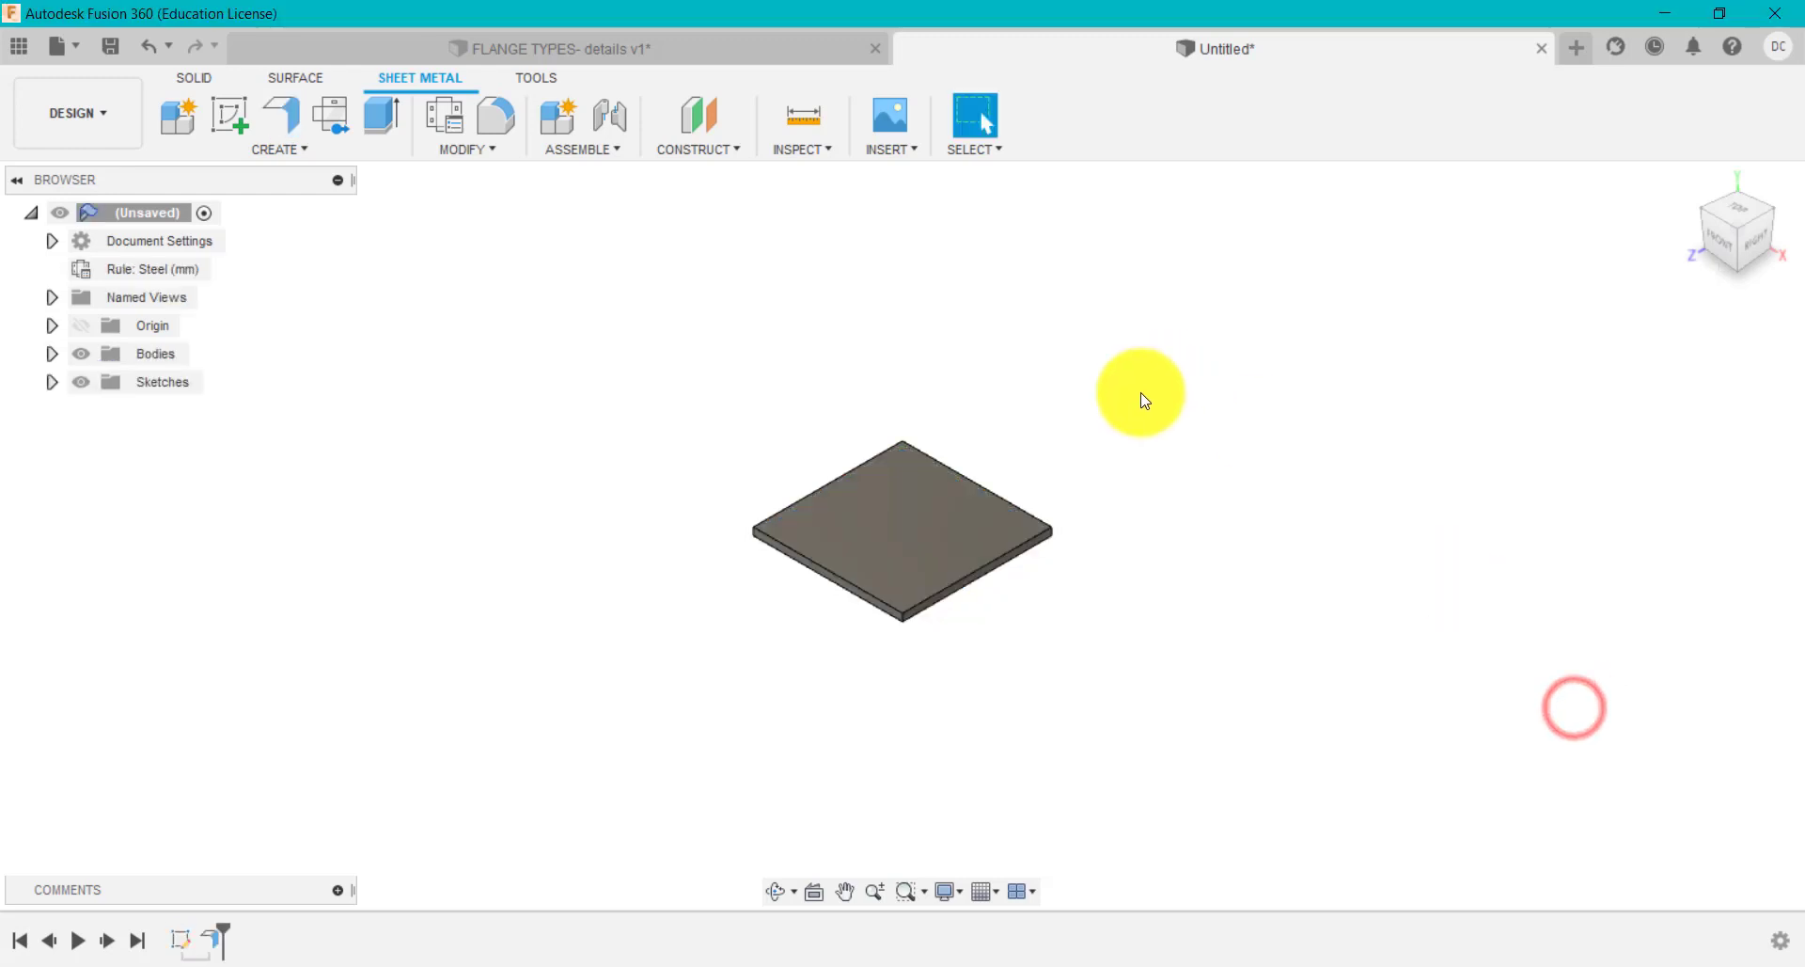
pyautogui.scroll(4, 1077, 438)
pyautogui.click(781, 45)
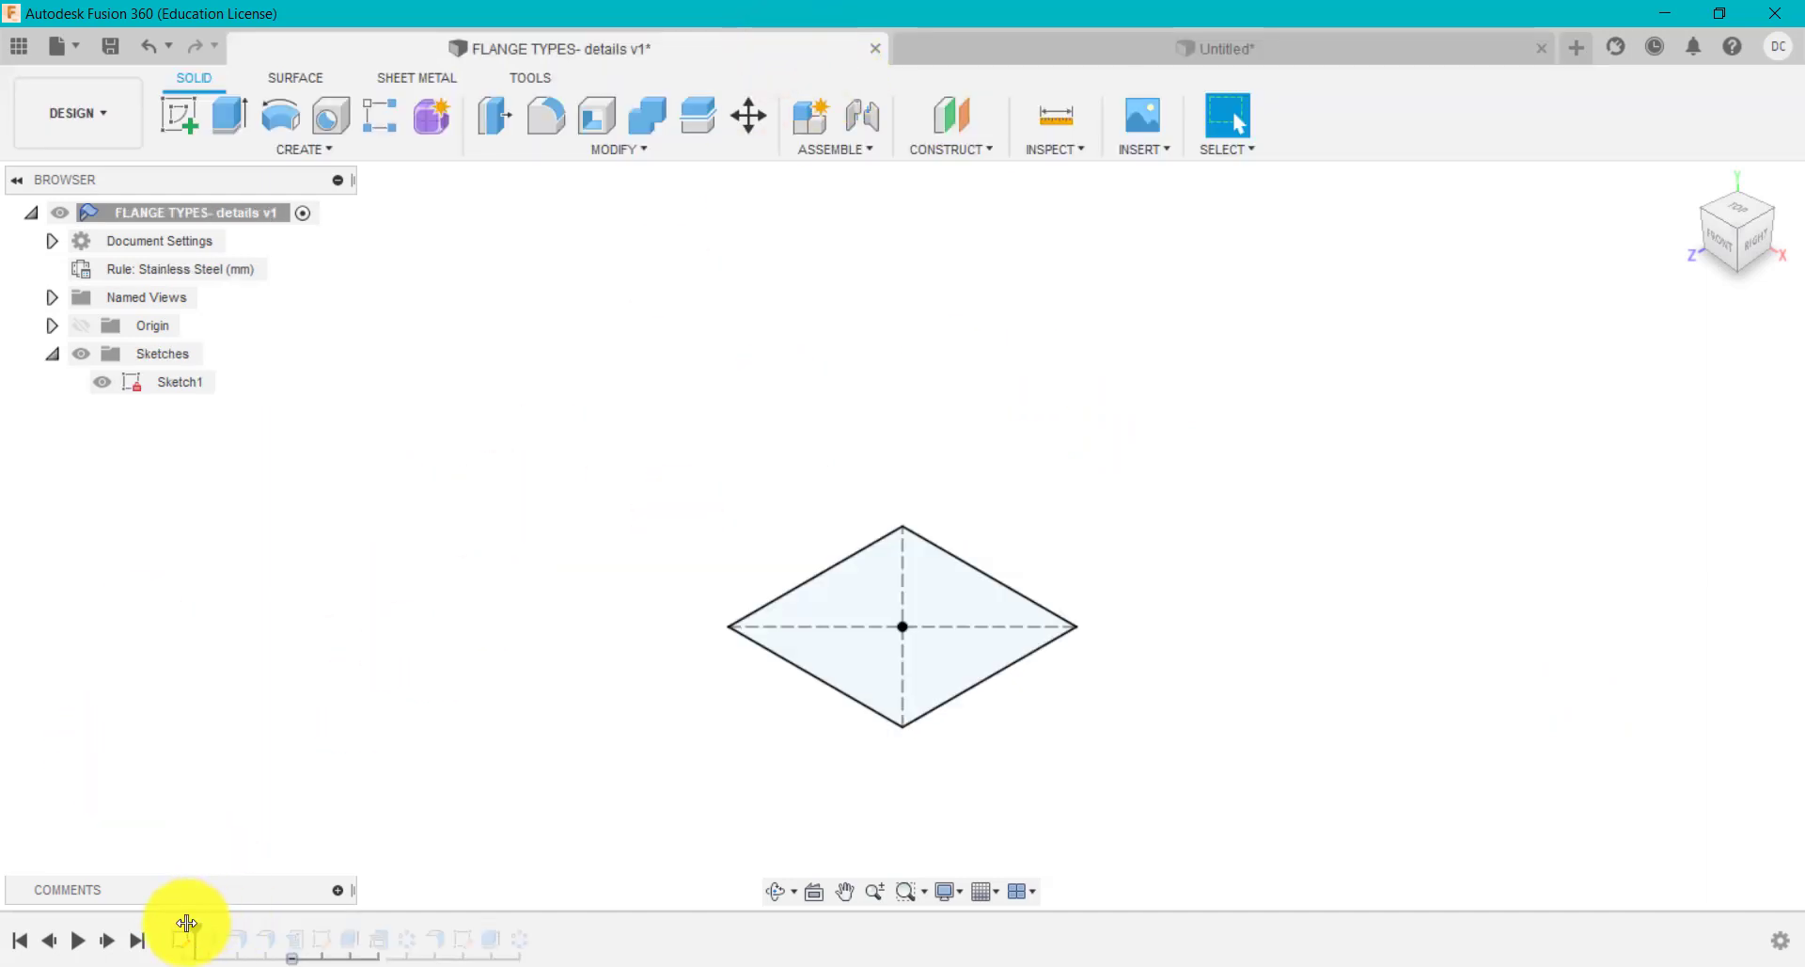
# Roll the reference history forward and inspect its wall flange's 30 mm, 65° settings.
pyautogui.moveTo(190, 926); pyautogui.dragTo(222, 922)
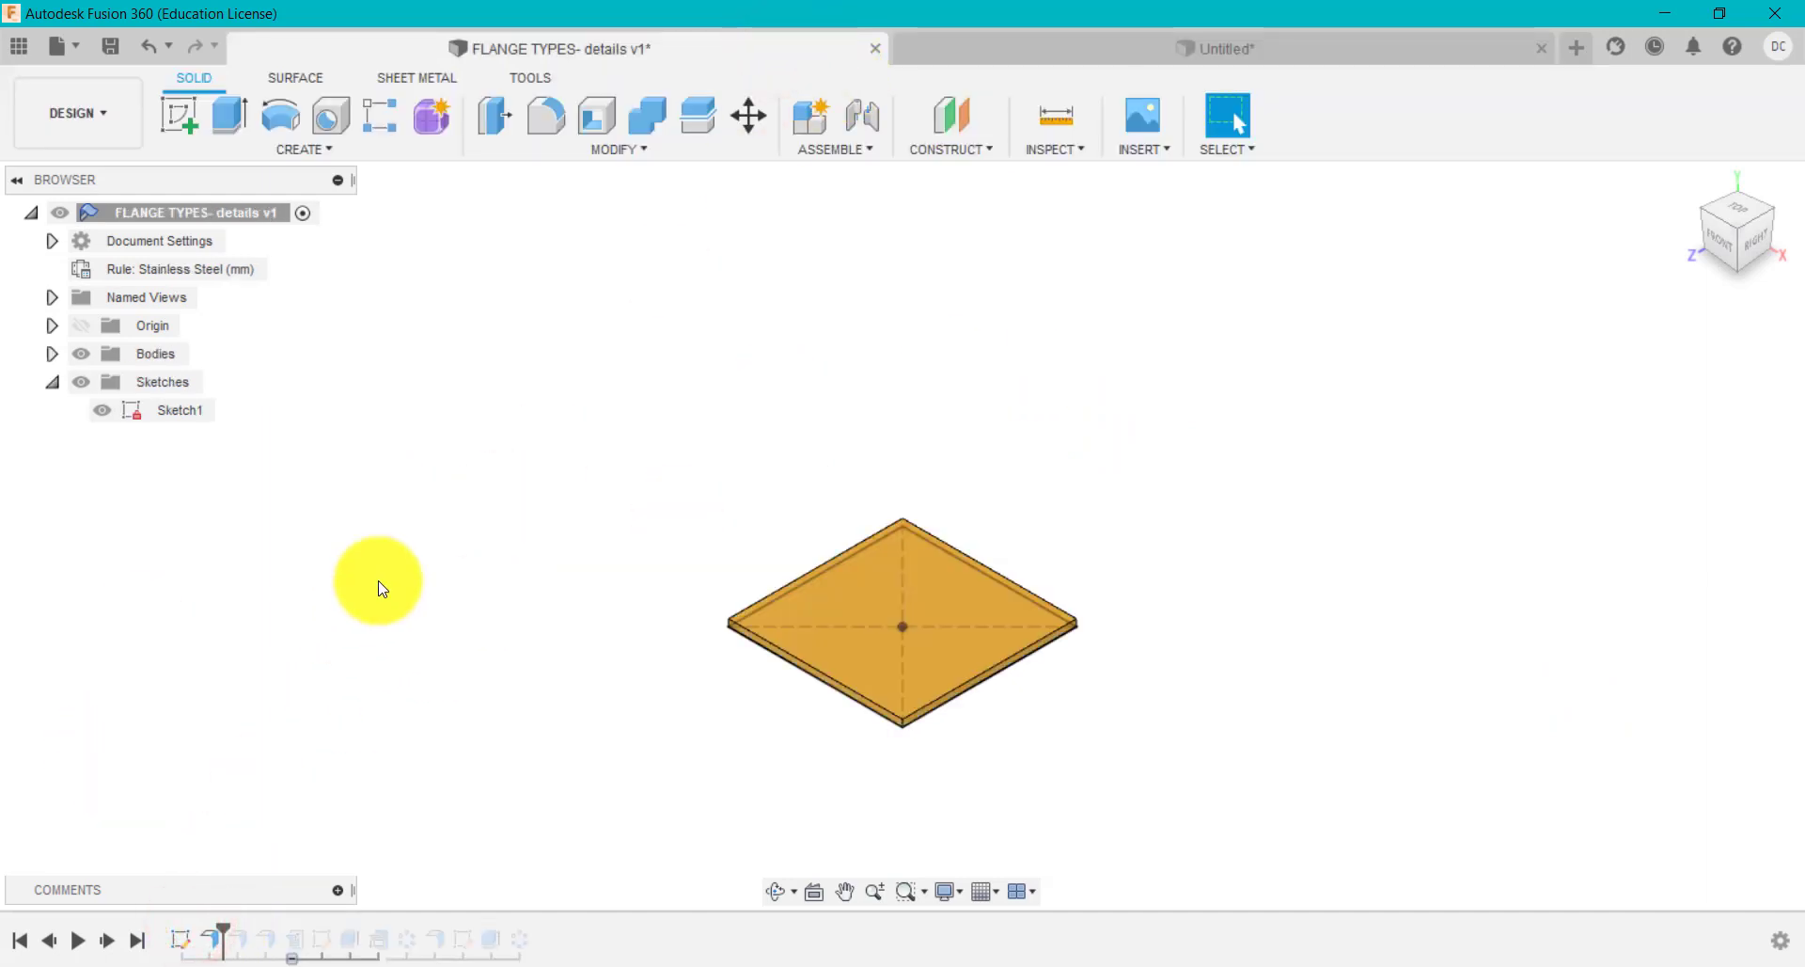
pyautogui.moveTo(226, 931); pyautogui.dragTo(239, 929)
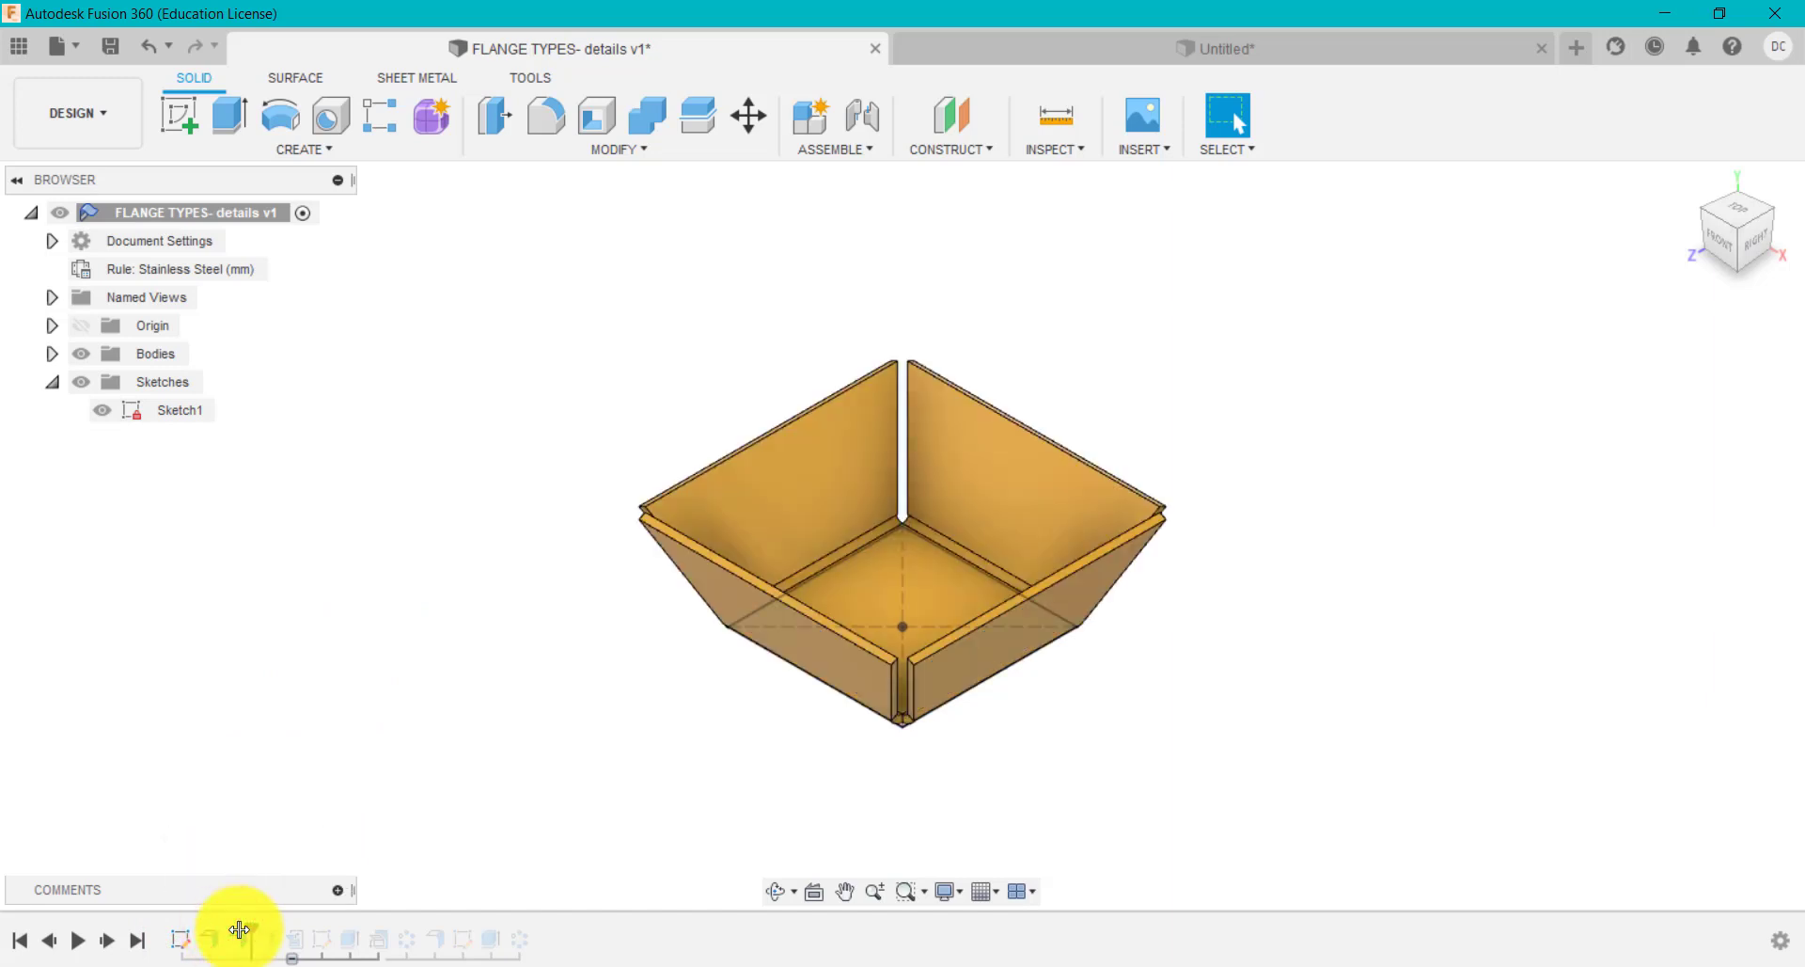
pyautogui.click(242, 937)
pyautogui.rightClick(241, 938)
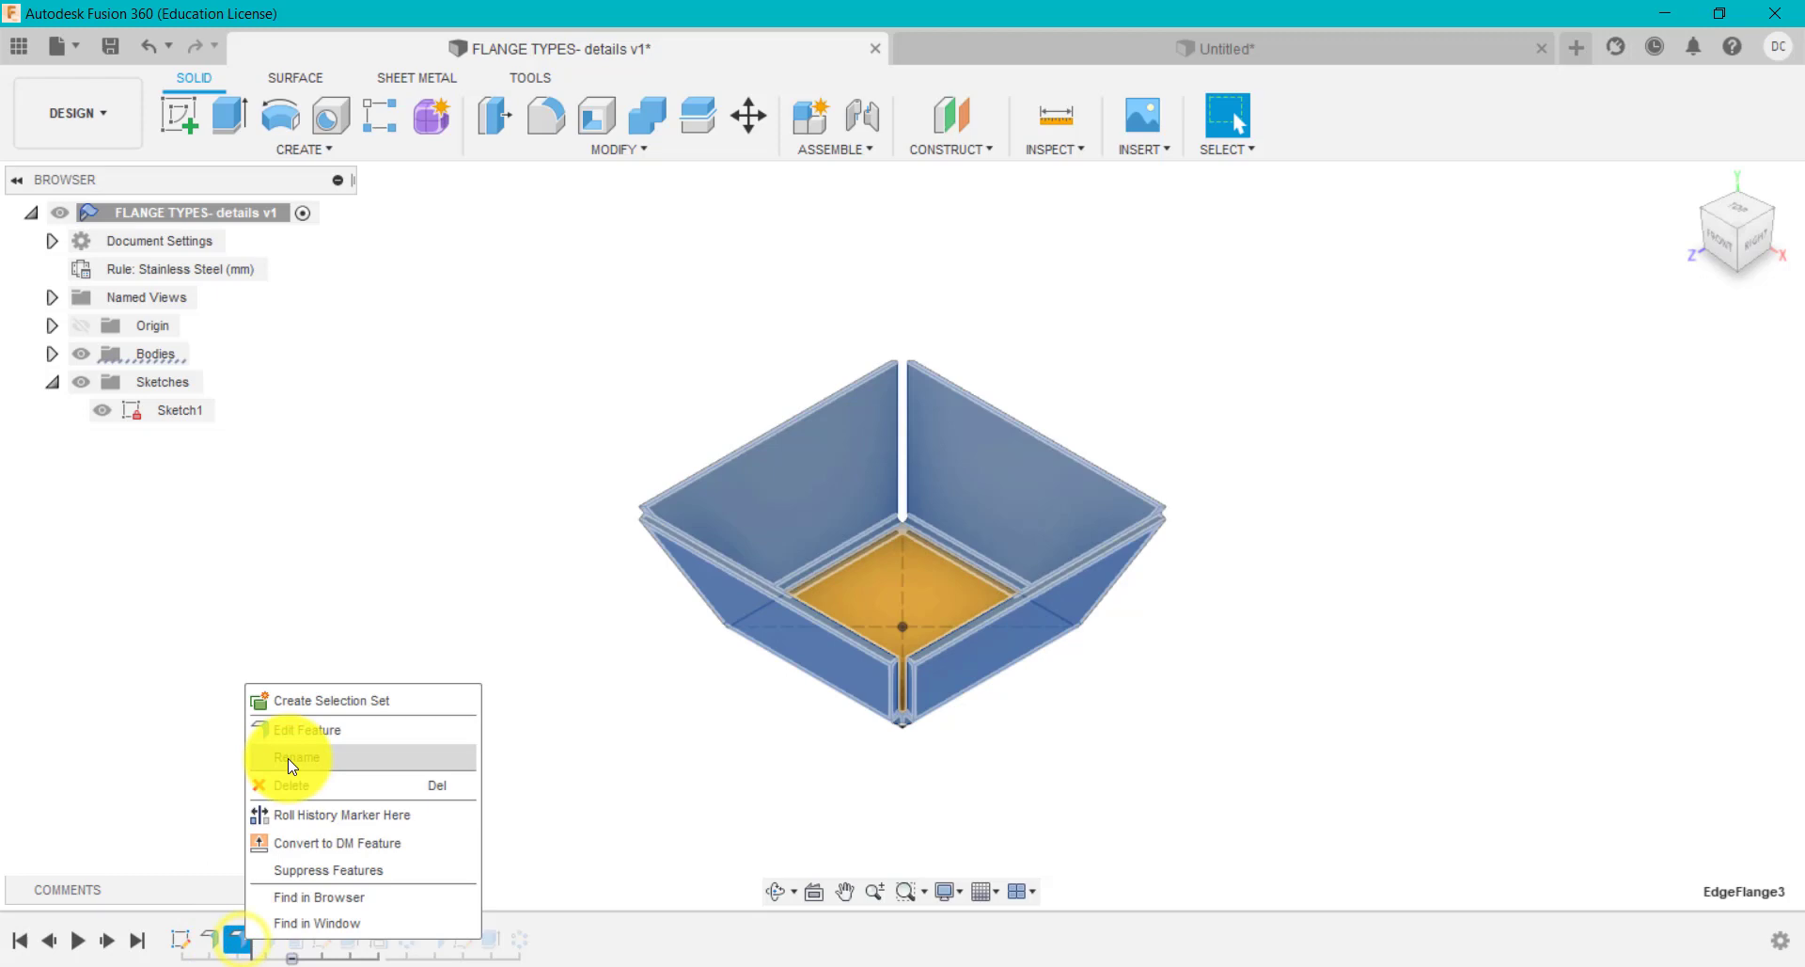
pyautogui.click(301, 741)
pyautogui.scroll(3, 1148, 705)
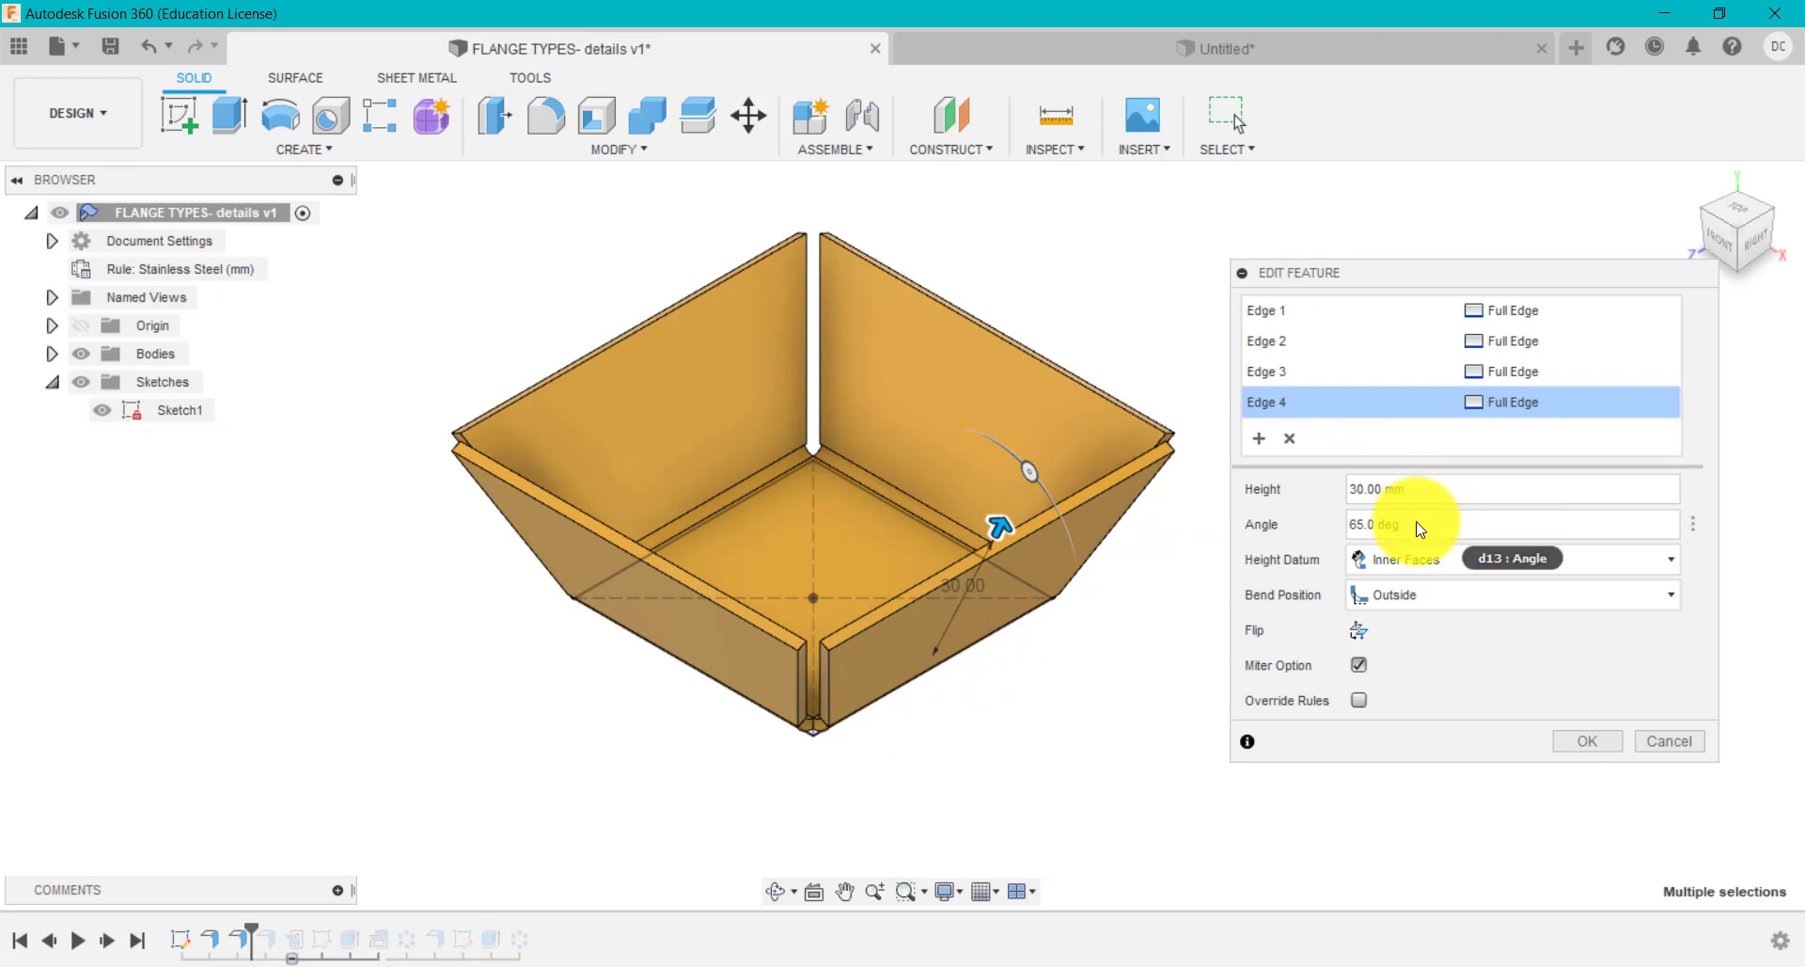
pyautogui.click(1589, 742)
# On the Untitled plate, add flanges 30 mm high at 65° on all four edges.
pyautogui.click(1166, 49)
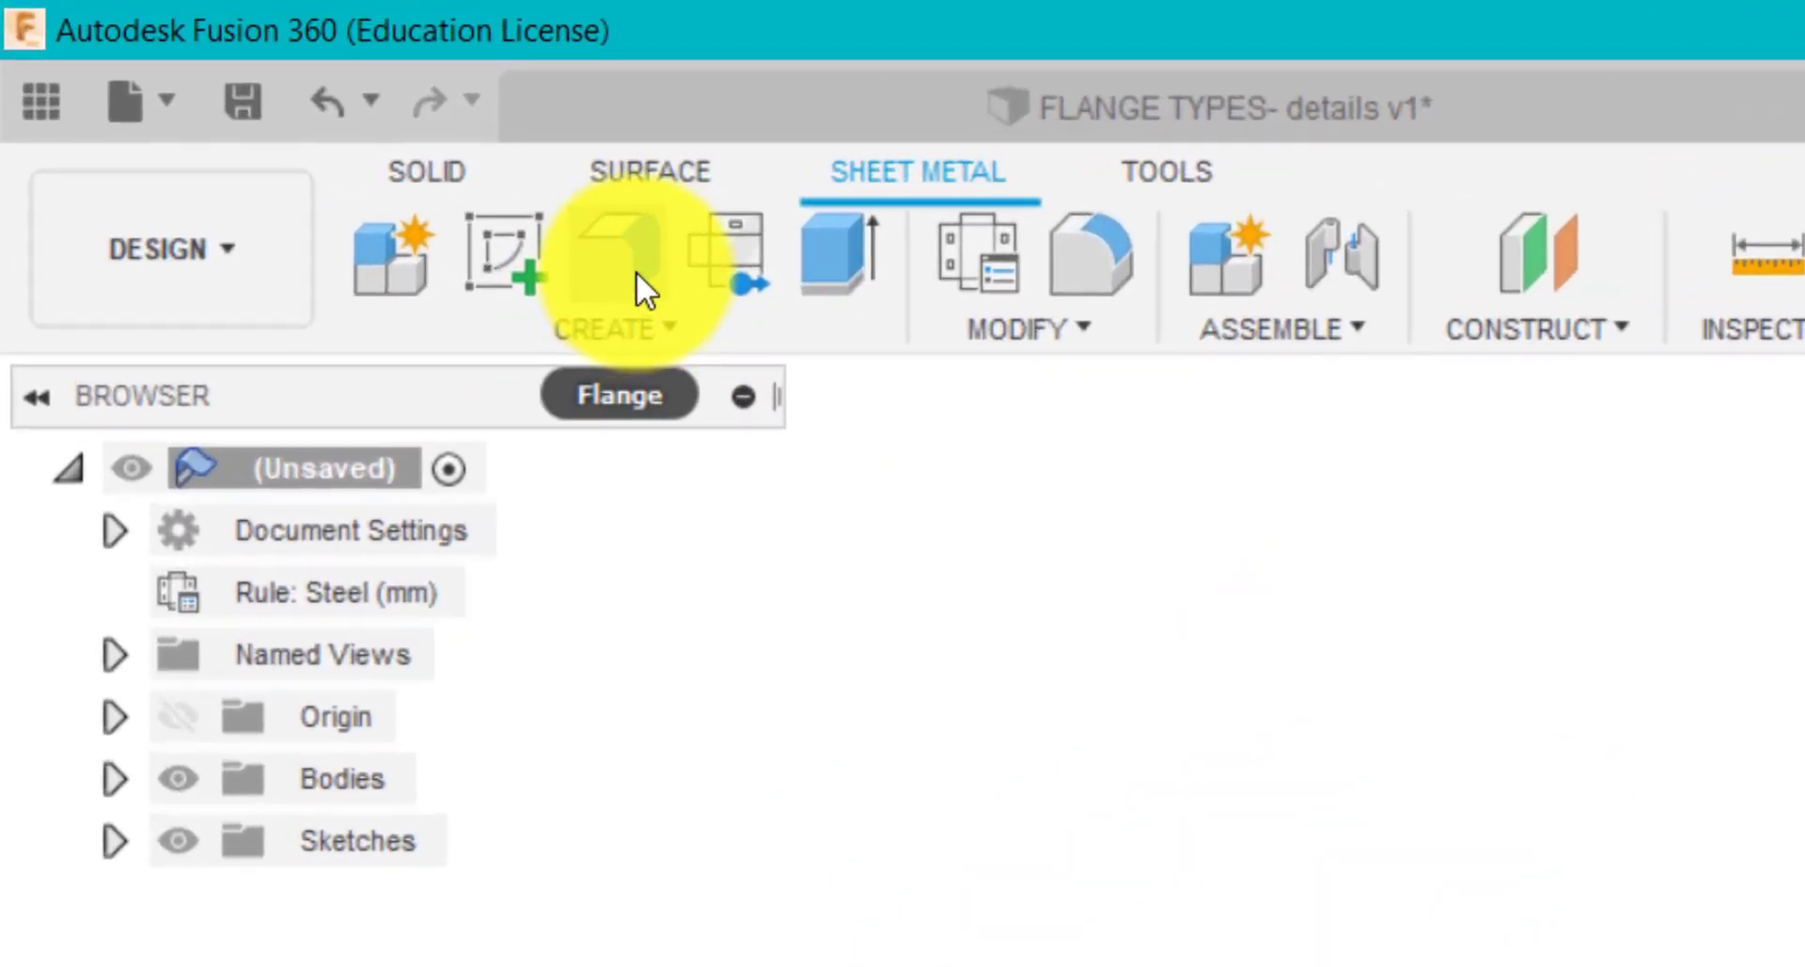
pyautogui.click(635, 271)
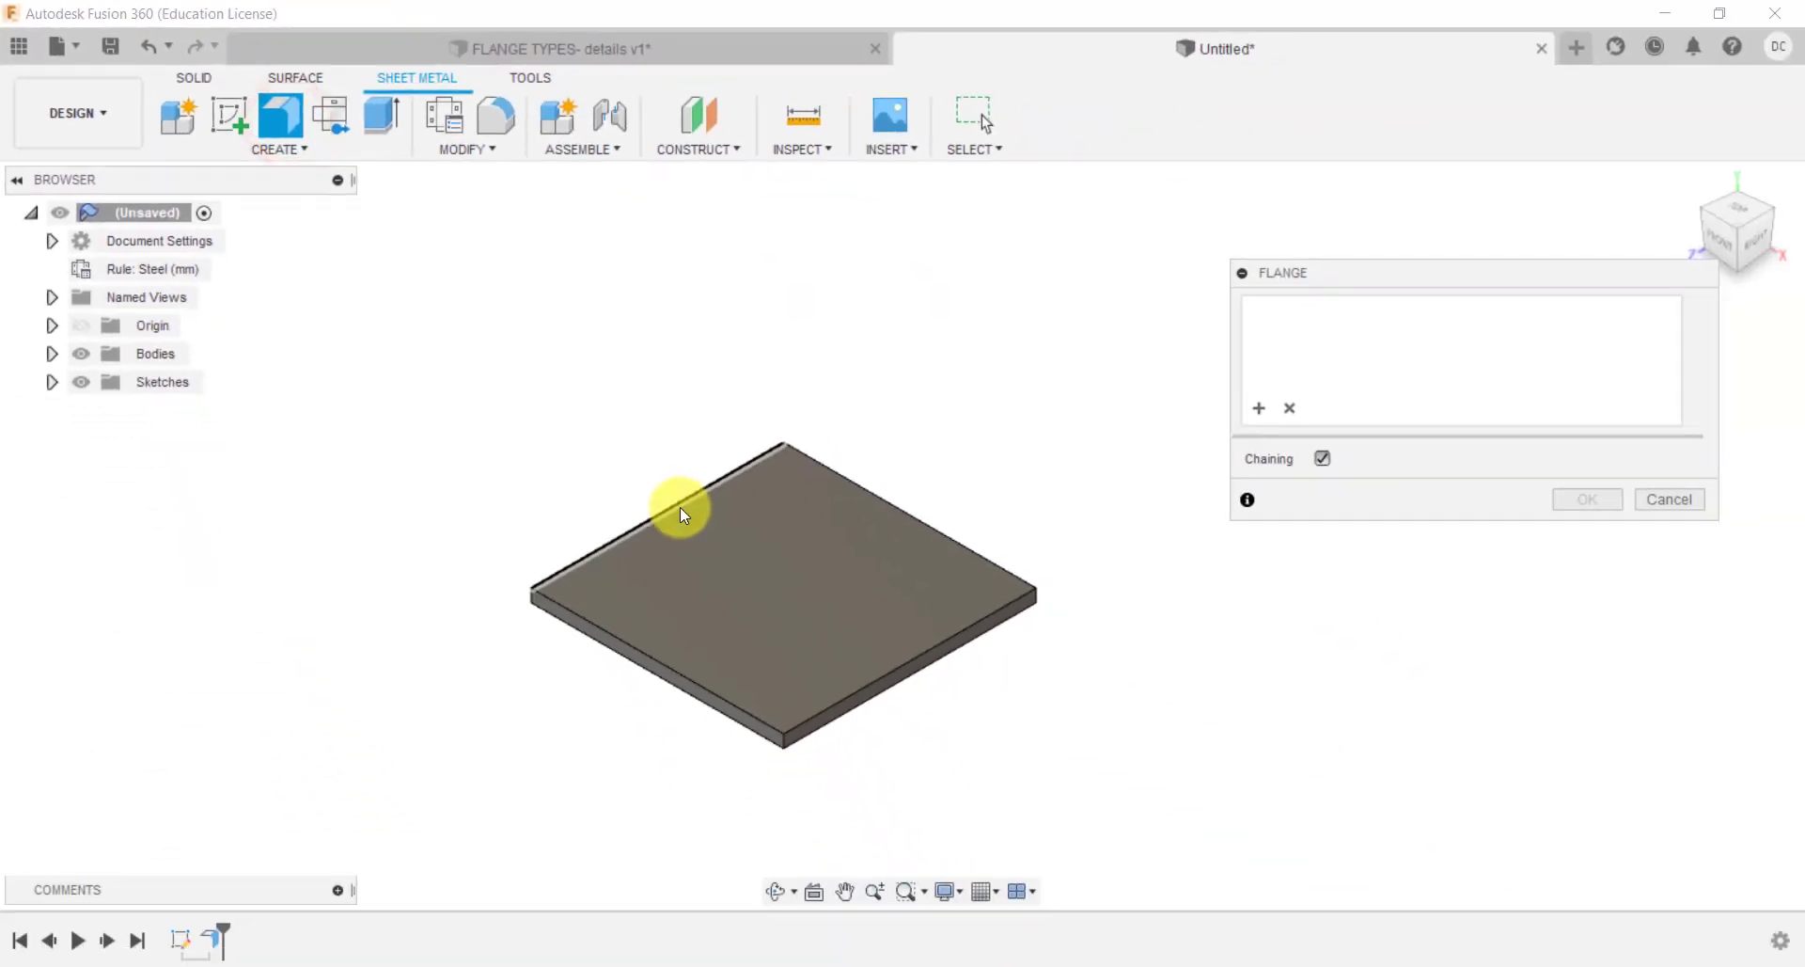
pyautogui.click(681, 512)
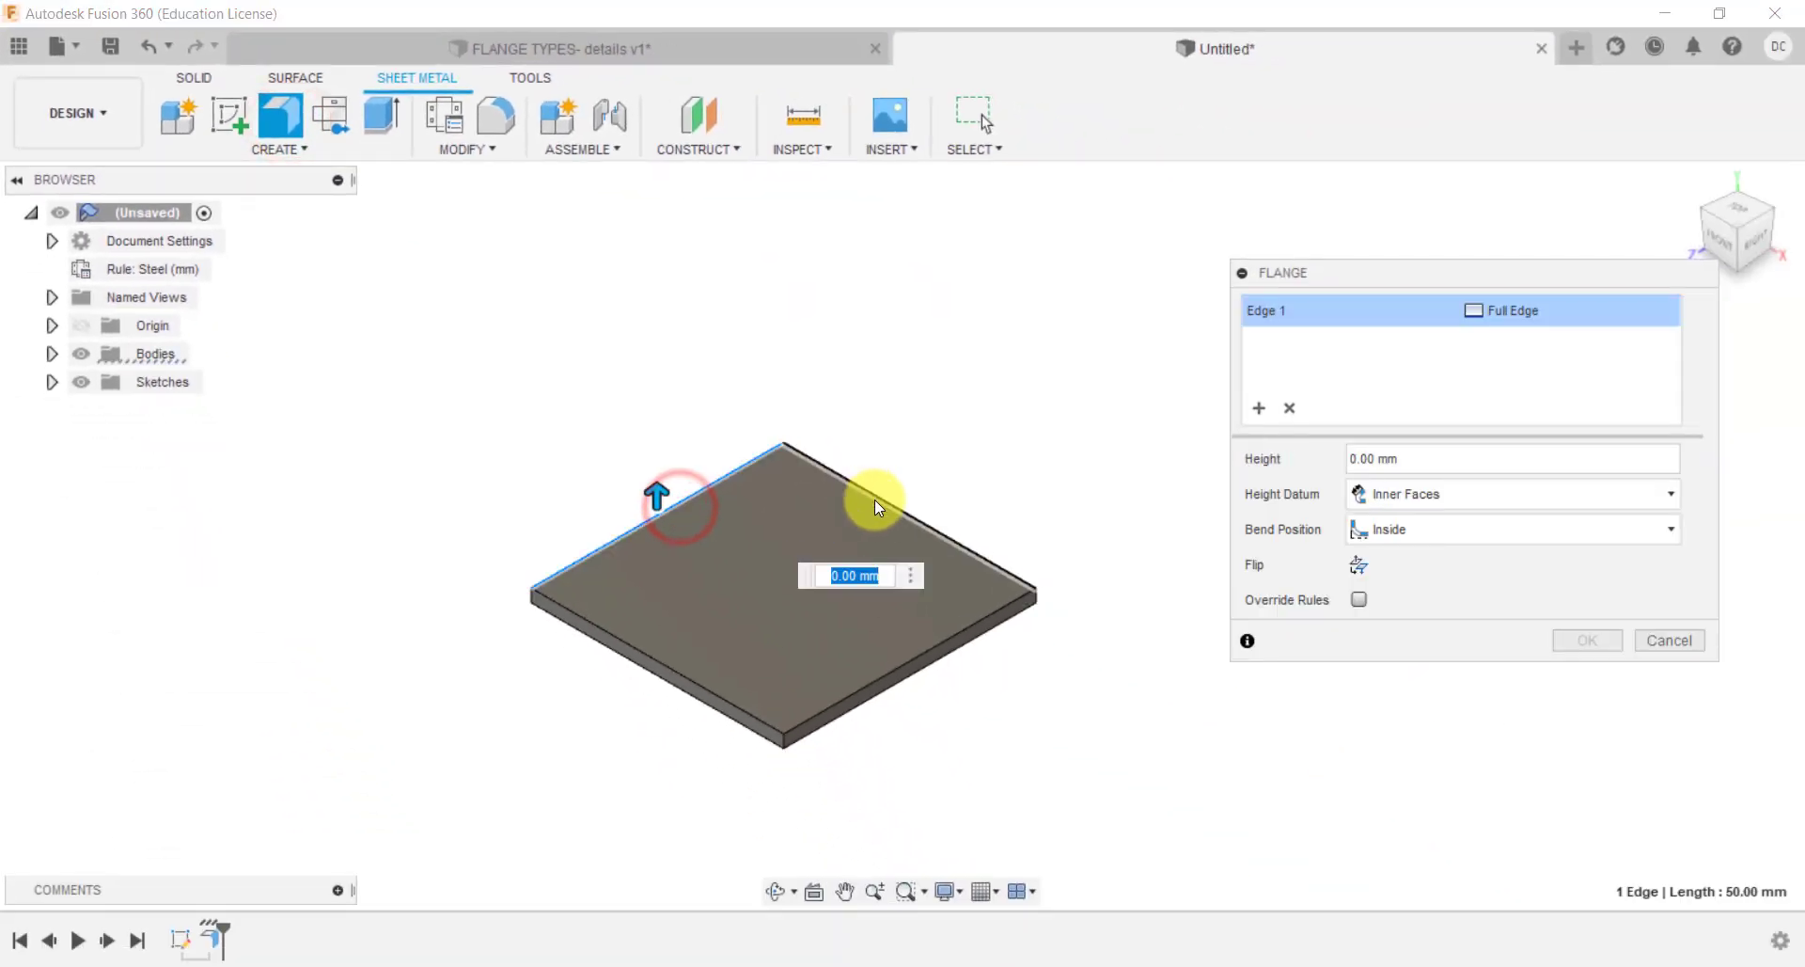
pyautogui.click(875, 499)
pyautogui.keyDown('ctrl'); pyautogui.click(940, 645); pyautogui.keyUp('ctrl')
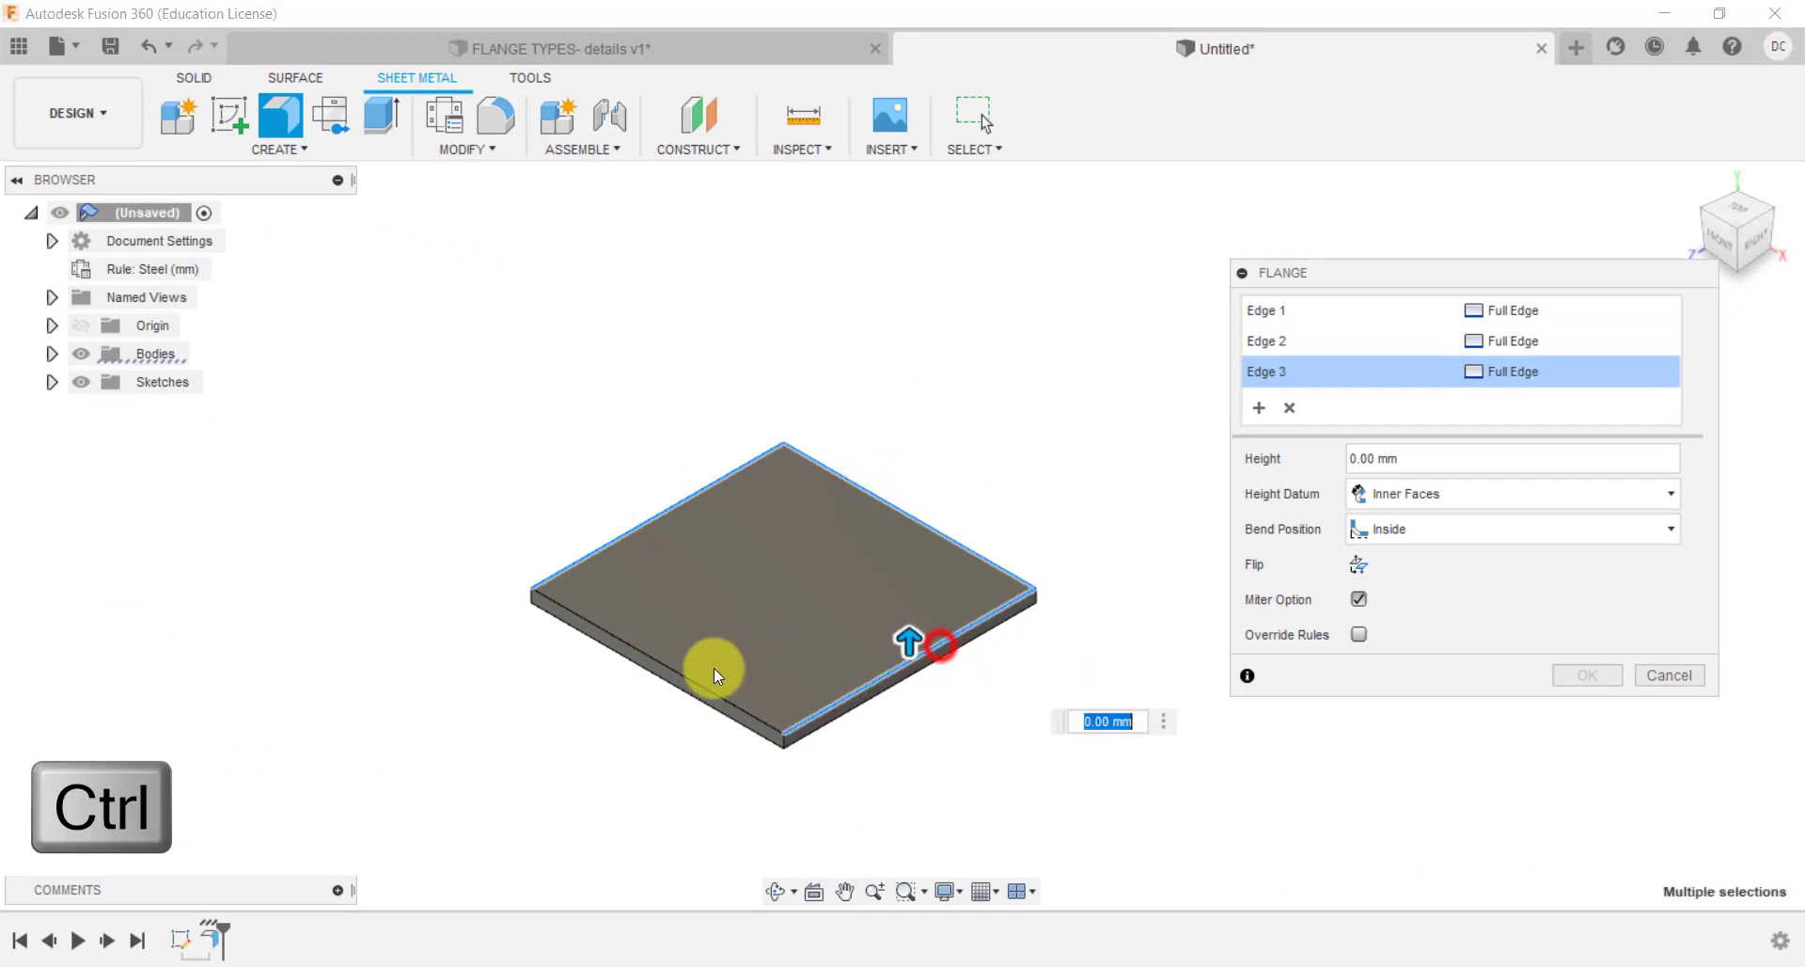
pyautogui.keyDown('ctrl'); pyautogui.click(711, 687); pyautogui.keyUp('ctrl')
pyautogui.moveTo(656, 641); pyautogui.dragTo(671, 549)
pyautogui.write('30')
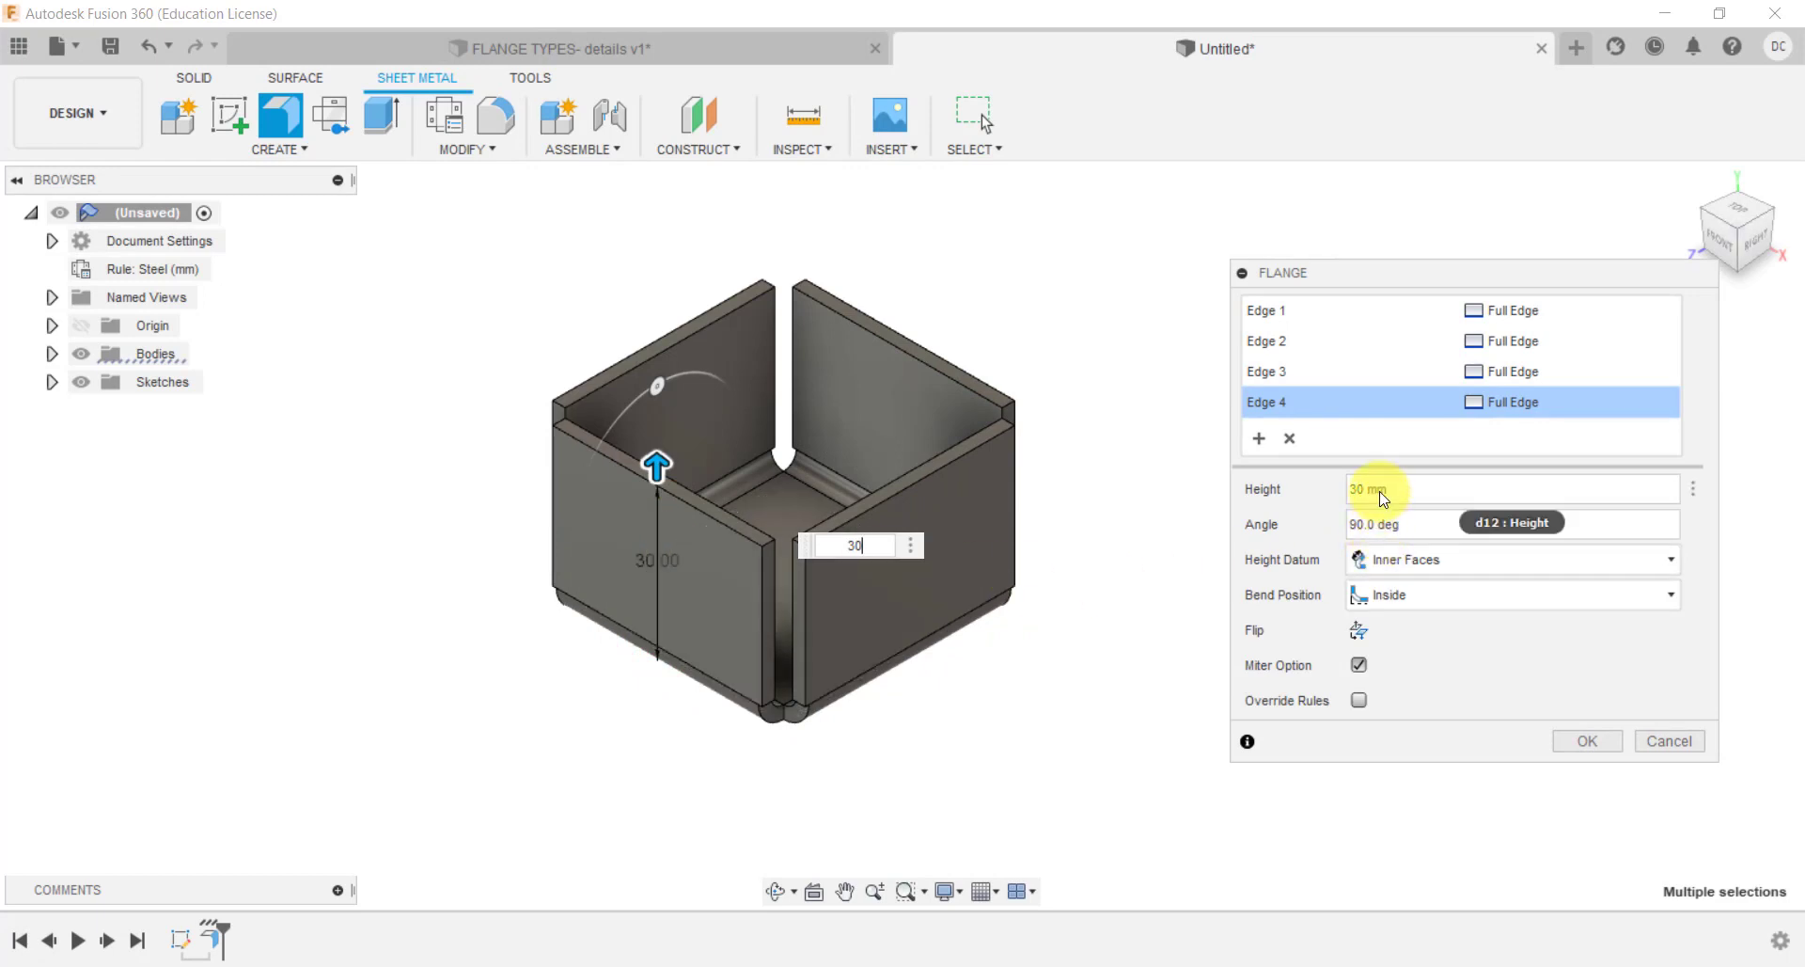
pyautogui.click(1356, 525)
pyautogui.write('55')
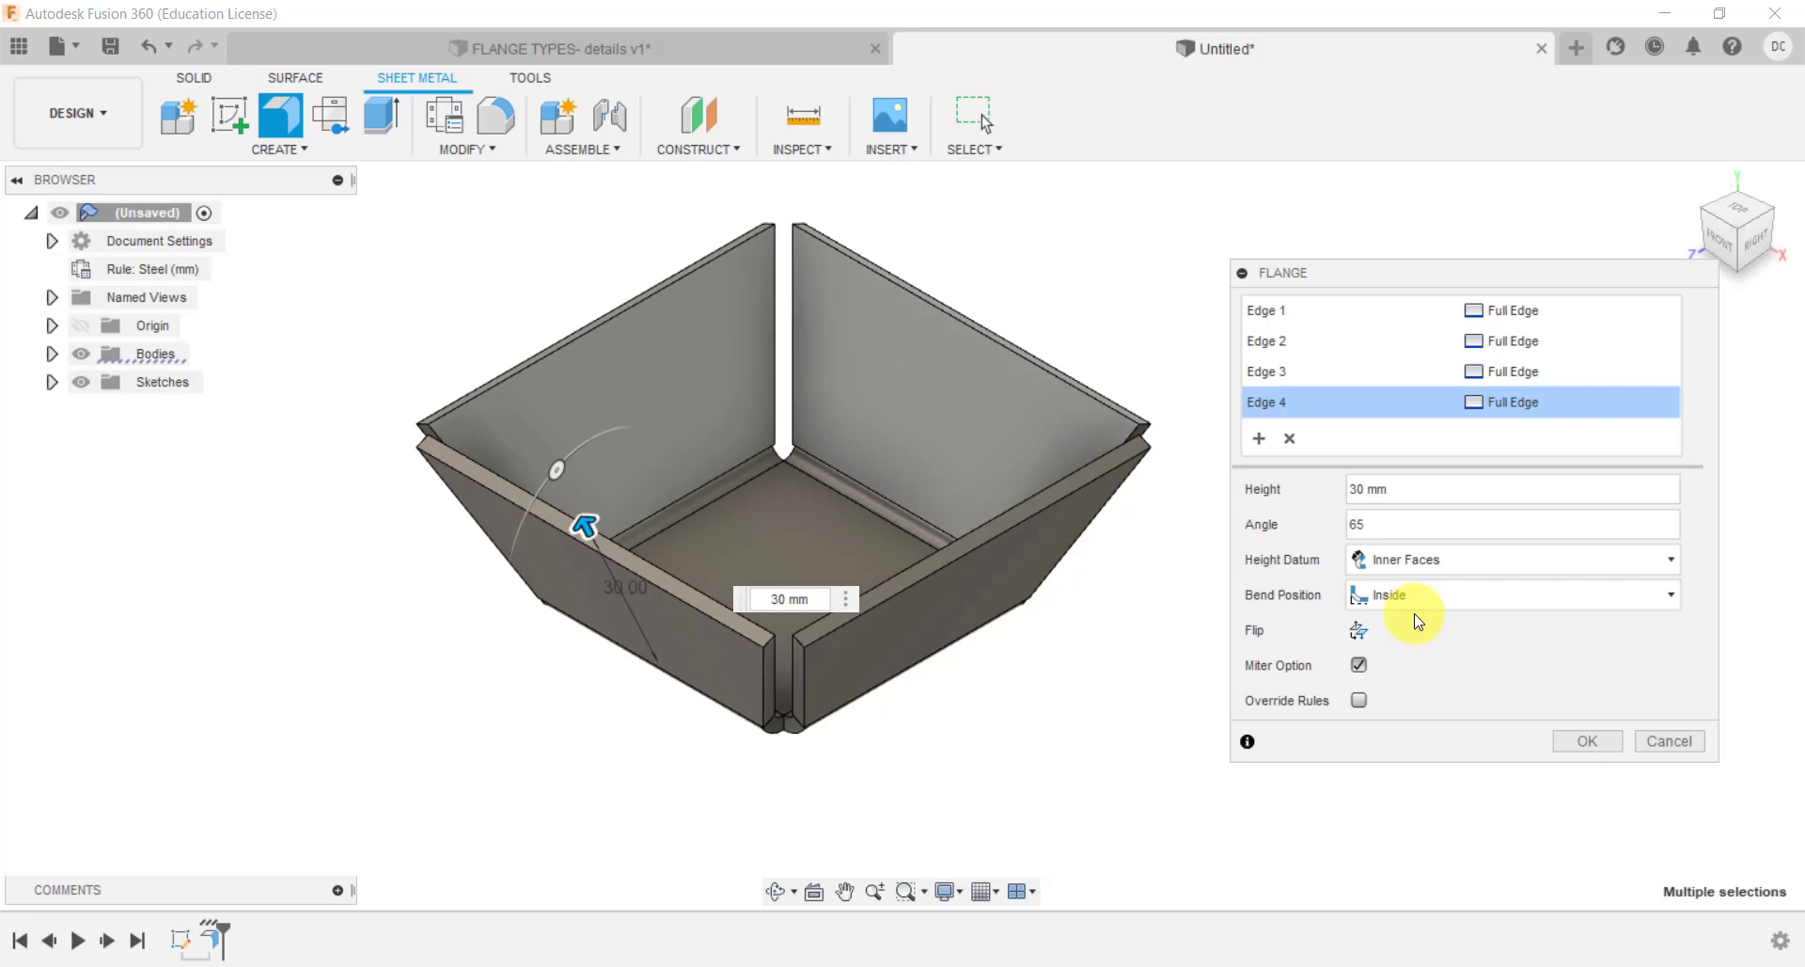
pyautogui.click(1586, 743)
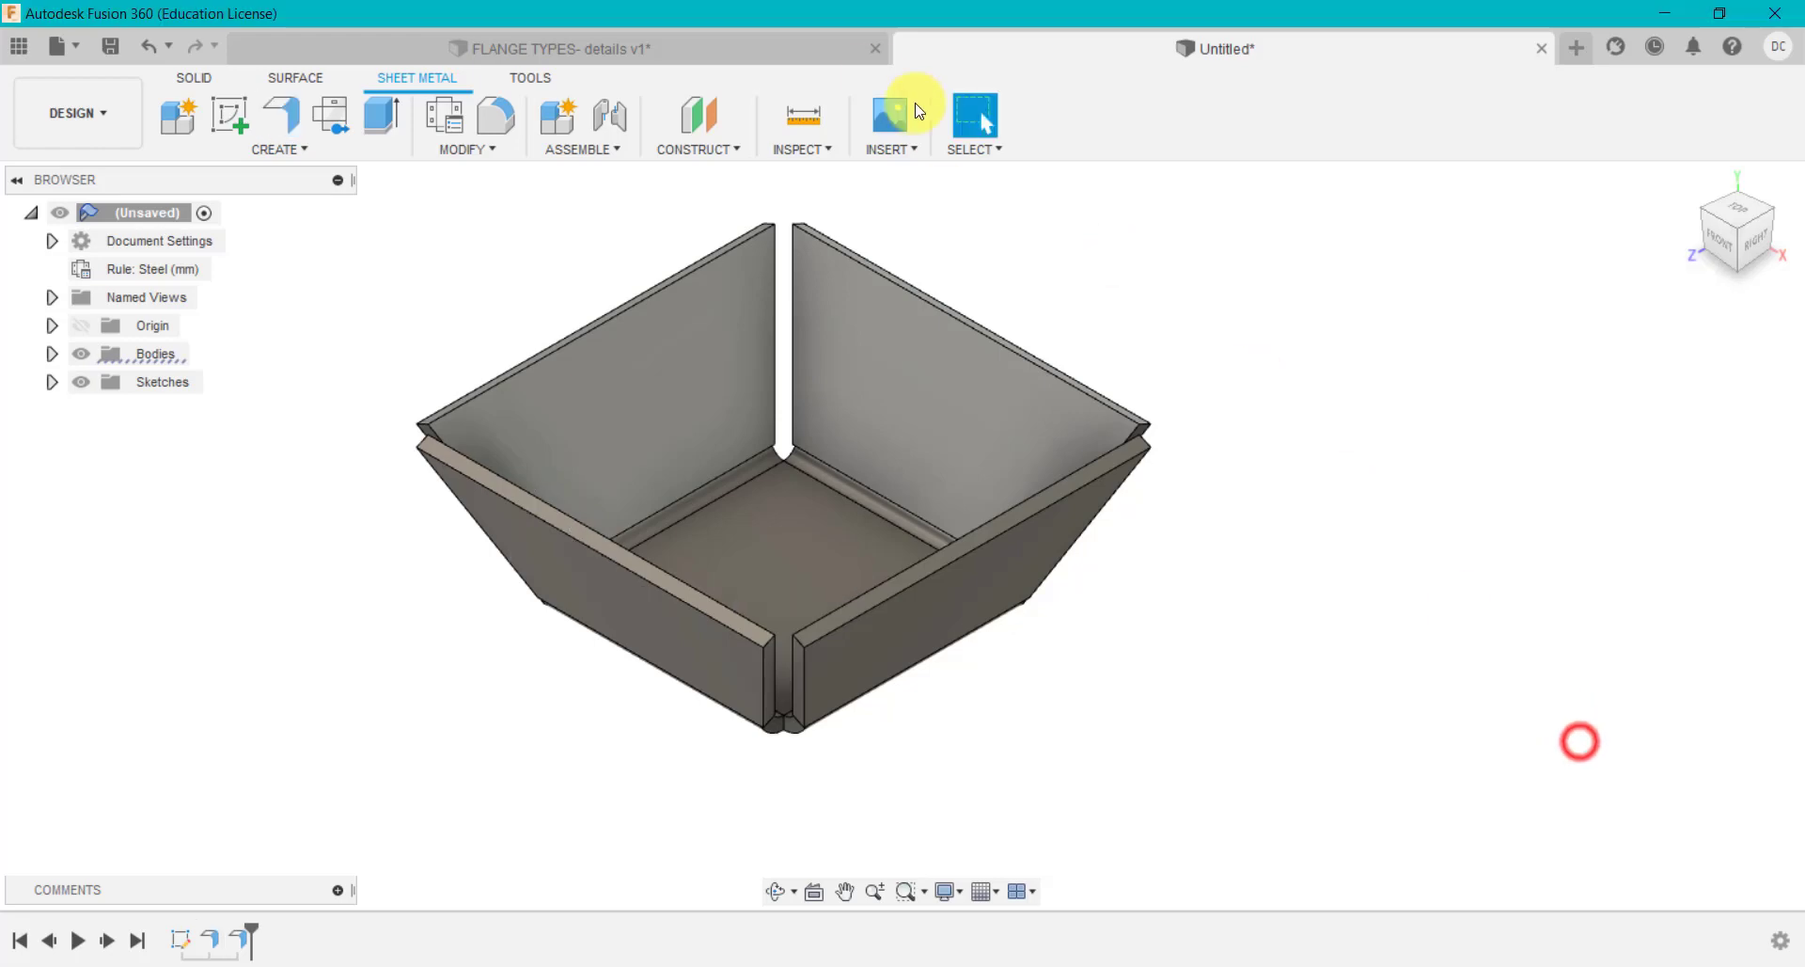
pyautogui.click(739, 48)
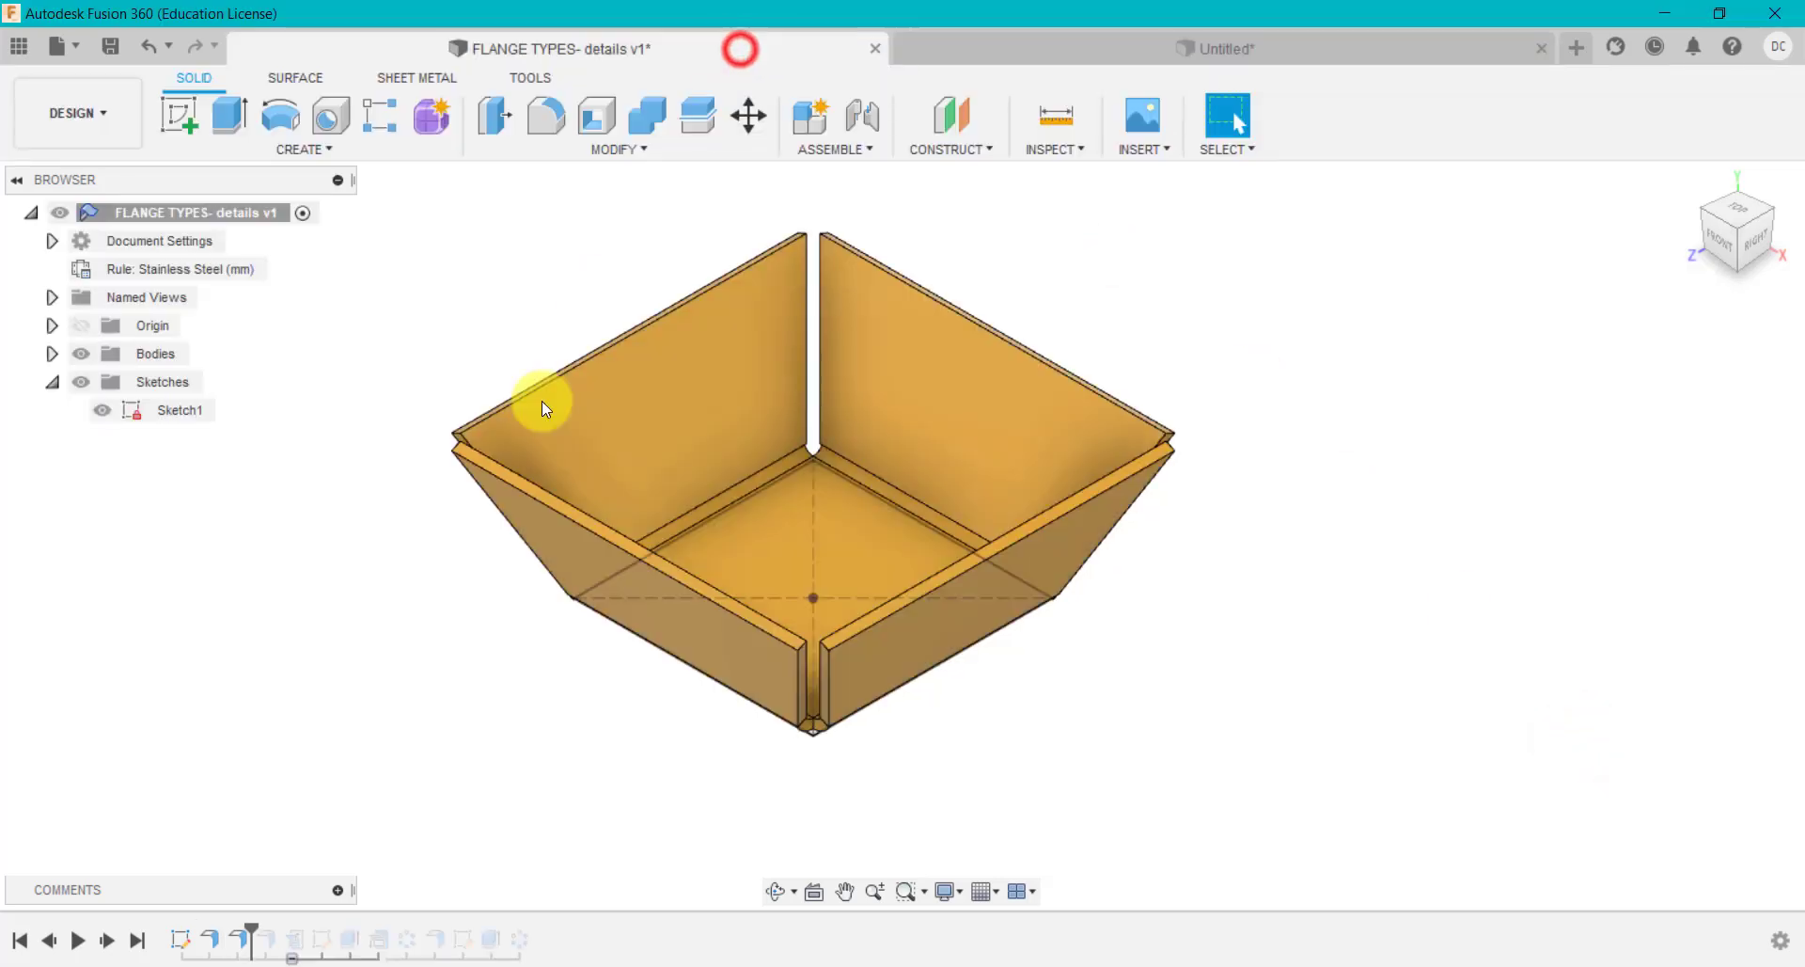
# Review the reference tray's wall flange settings and orbit to view its underside.
pyautogui.rightClick(244, 939)
pyautogui.click(324, 739)
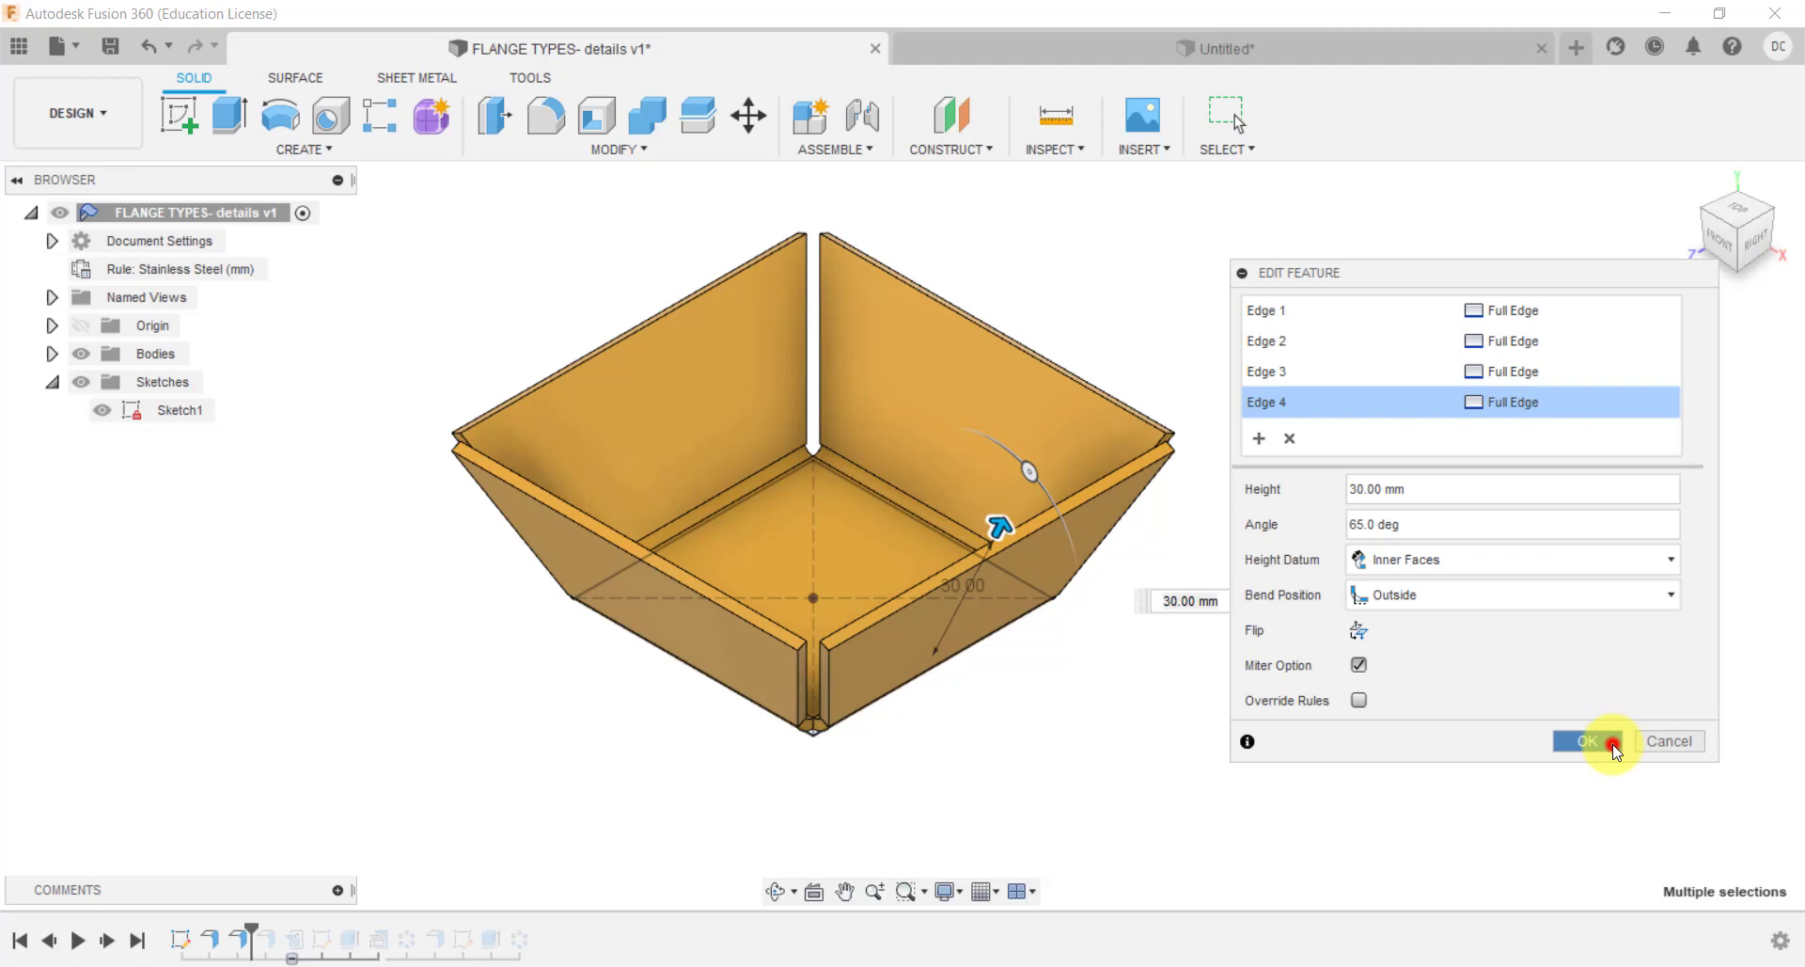
pyautogui.click(1641, 743)
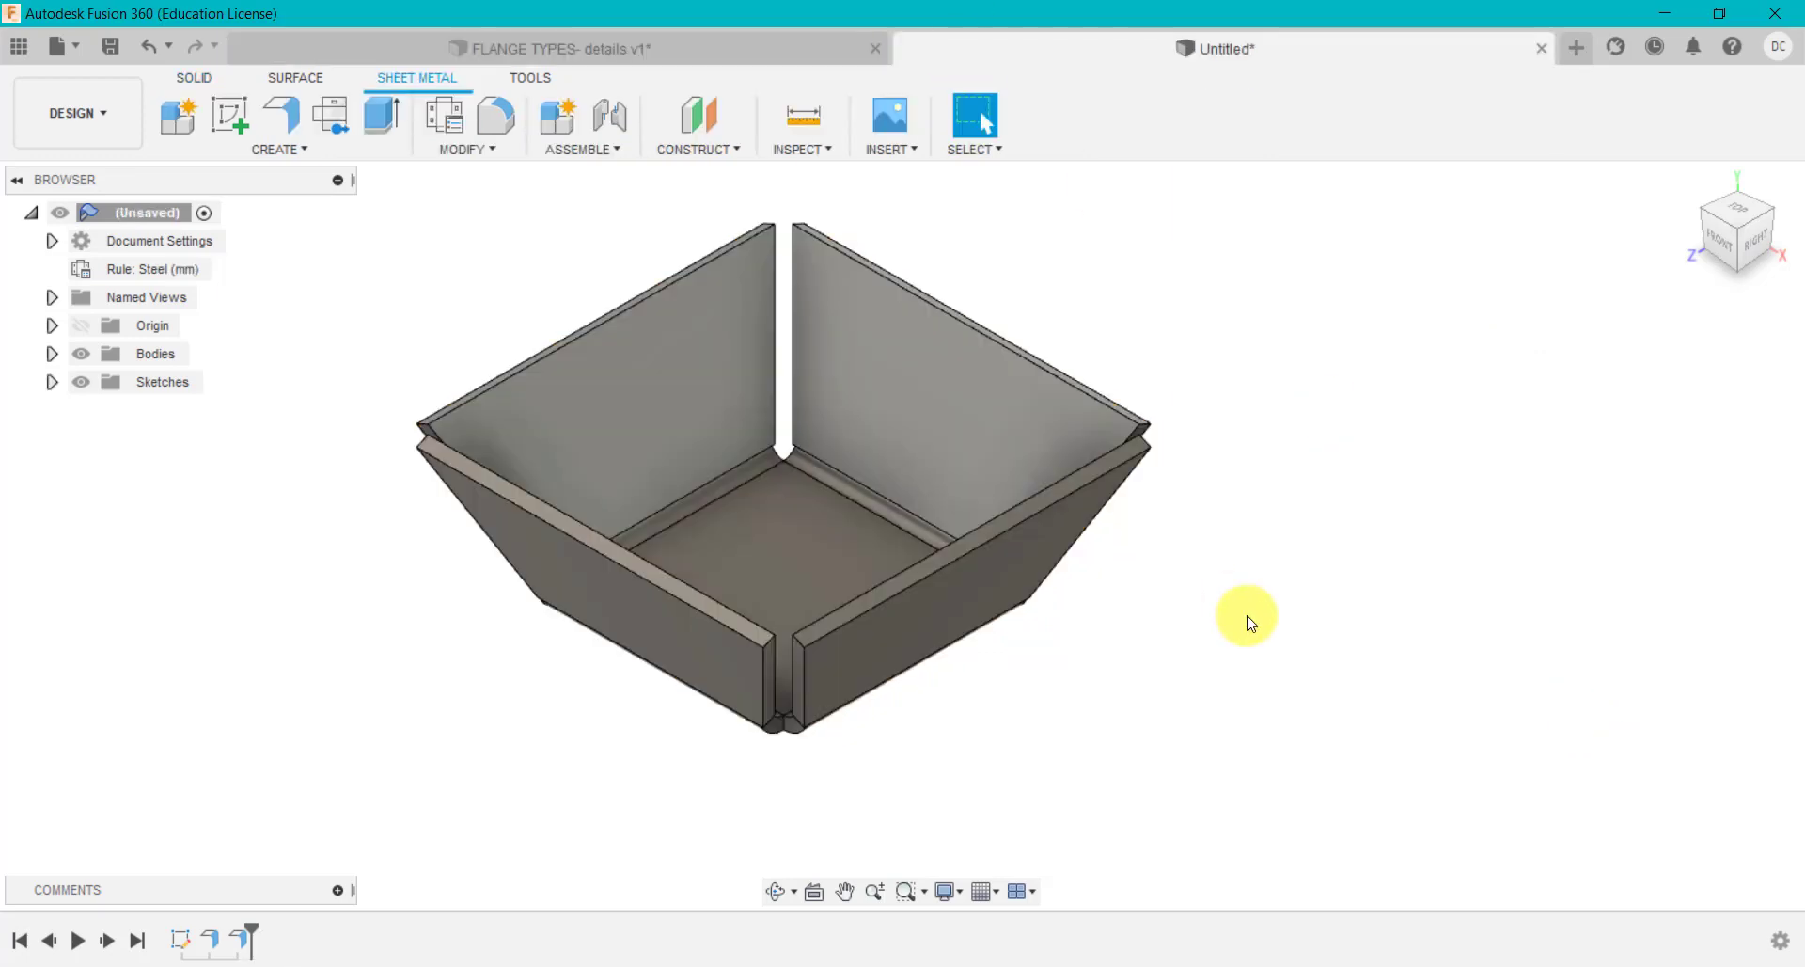
pyautogui.moveTo(1249, 612)
pyautogui.keyDown('shift'); pyautogui.mouseDown(button='middle')
pyautogui.moveTo(1230, 356)
pyautogui.moveTo(1225, 571)
pyautogui.moveTo(1241, 621)
pyautogui.moveTo(1280, 618)
pyautogui.moveTo(1229, 622)
pyautogui.mouseUp(button='middle'); pyautogui.keyUp('shift')
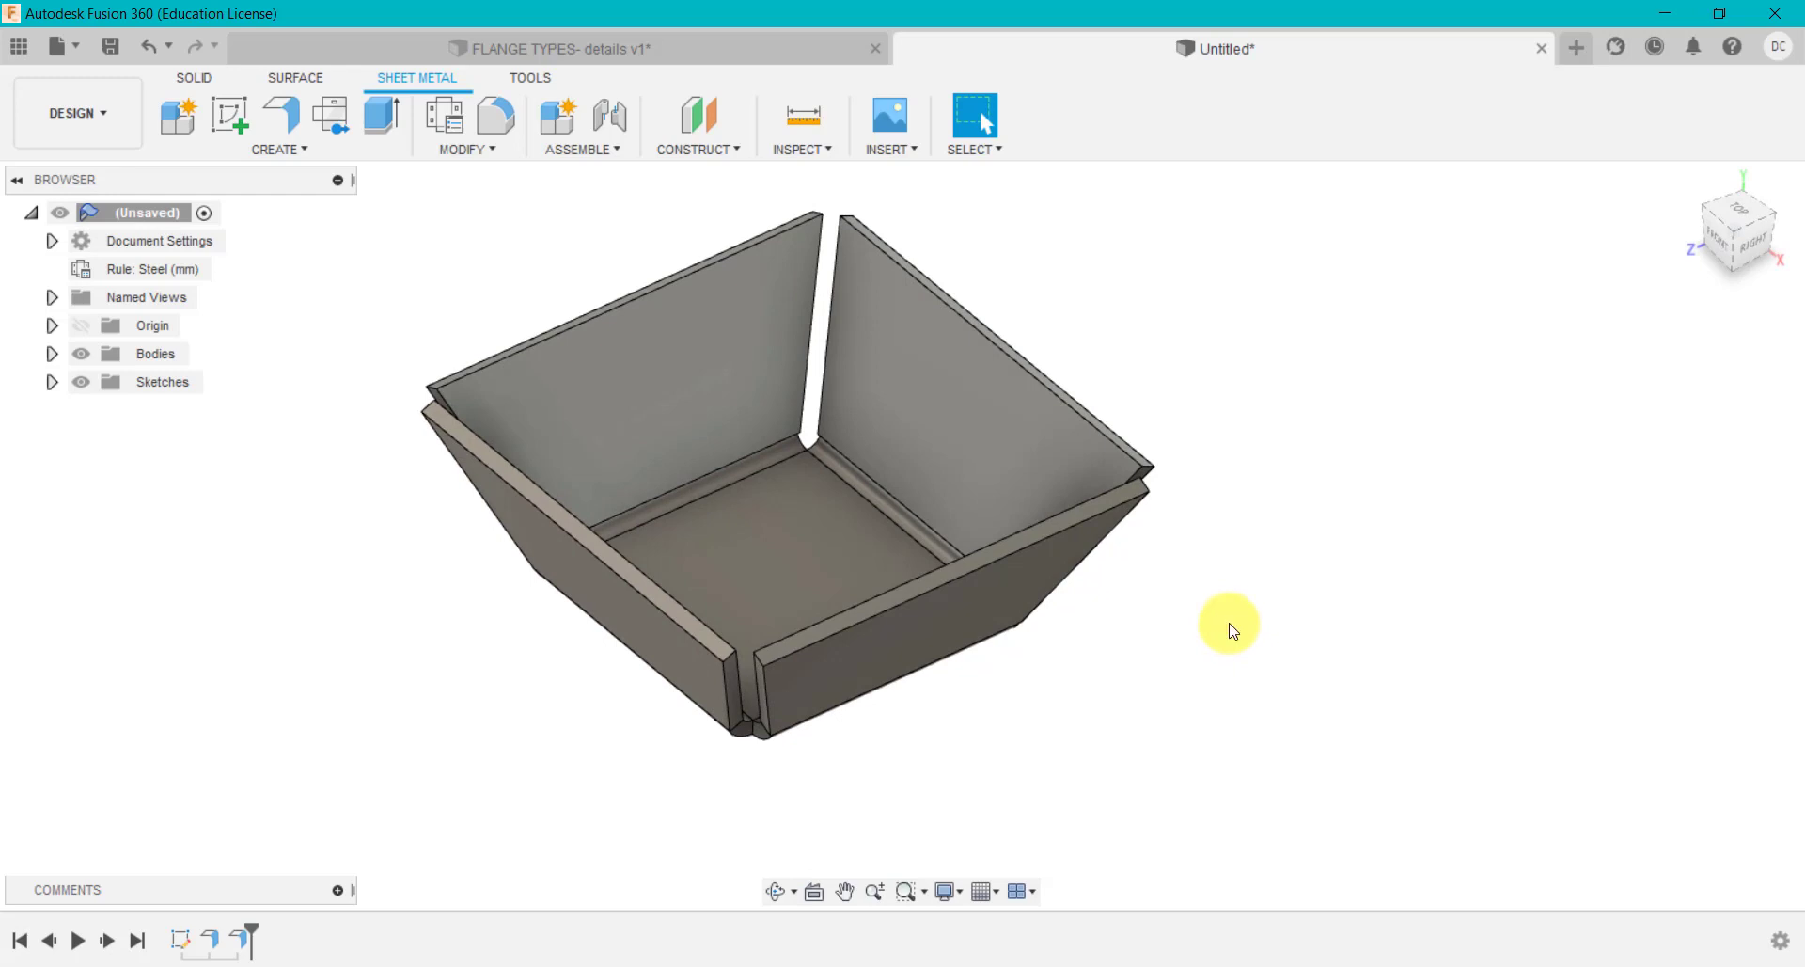
# Roll the reference history forward and inspect the outer flange's 20 mm, −65° settings.
pyautogui.click(758, 47)
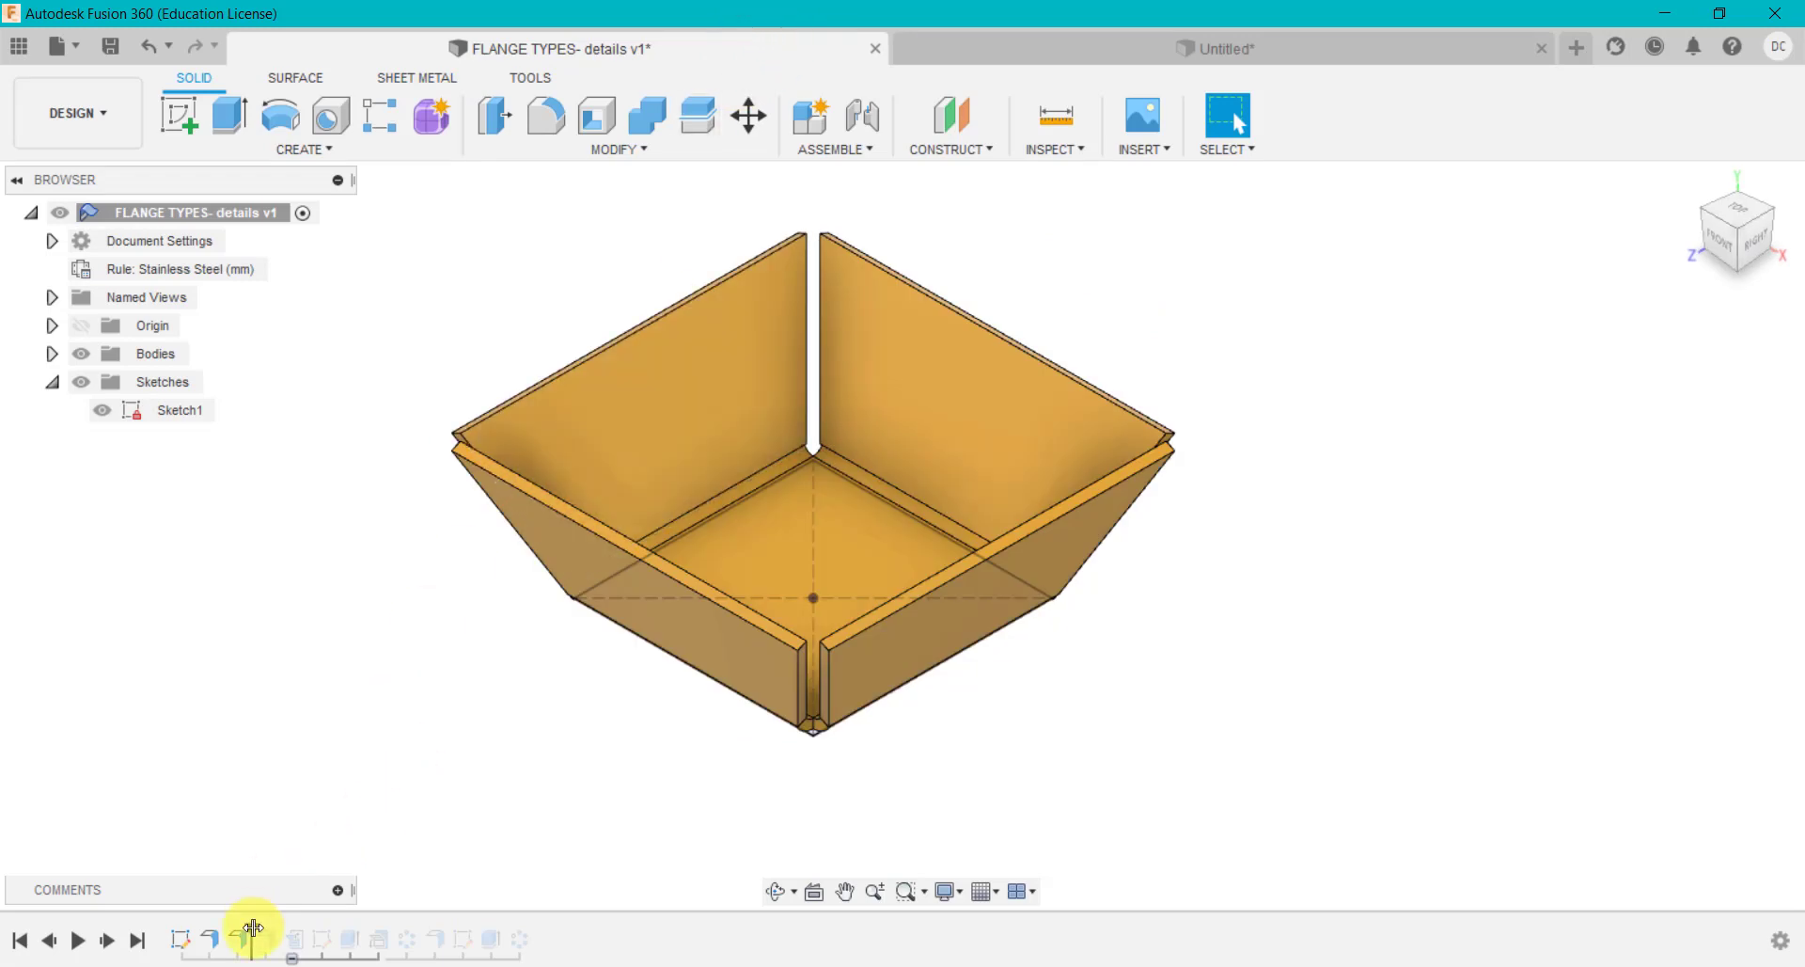
pyautogui.moveTo(252, 928); pyautogui.dragTo(279, 928)
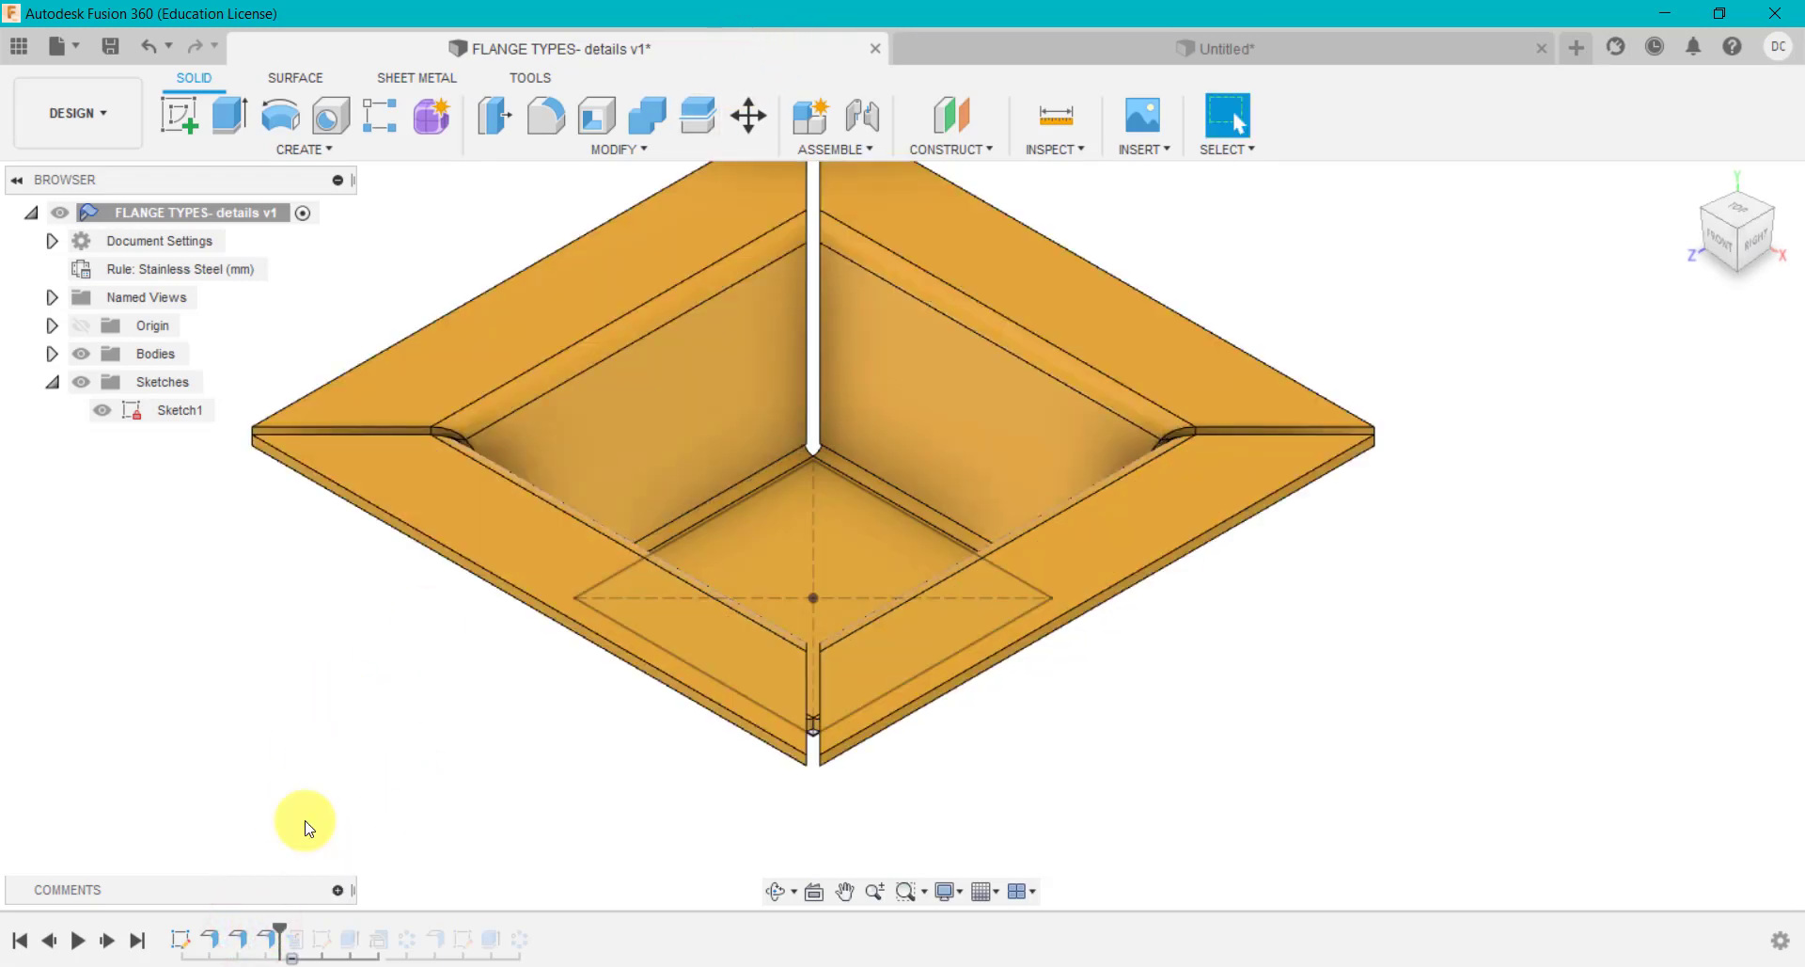
pyautogui.rightClick(266, 938)
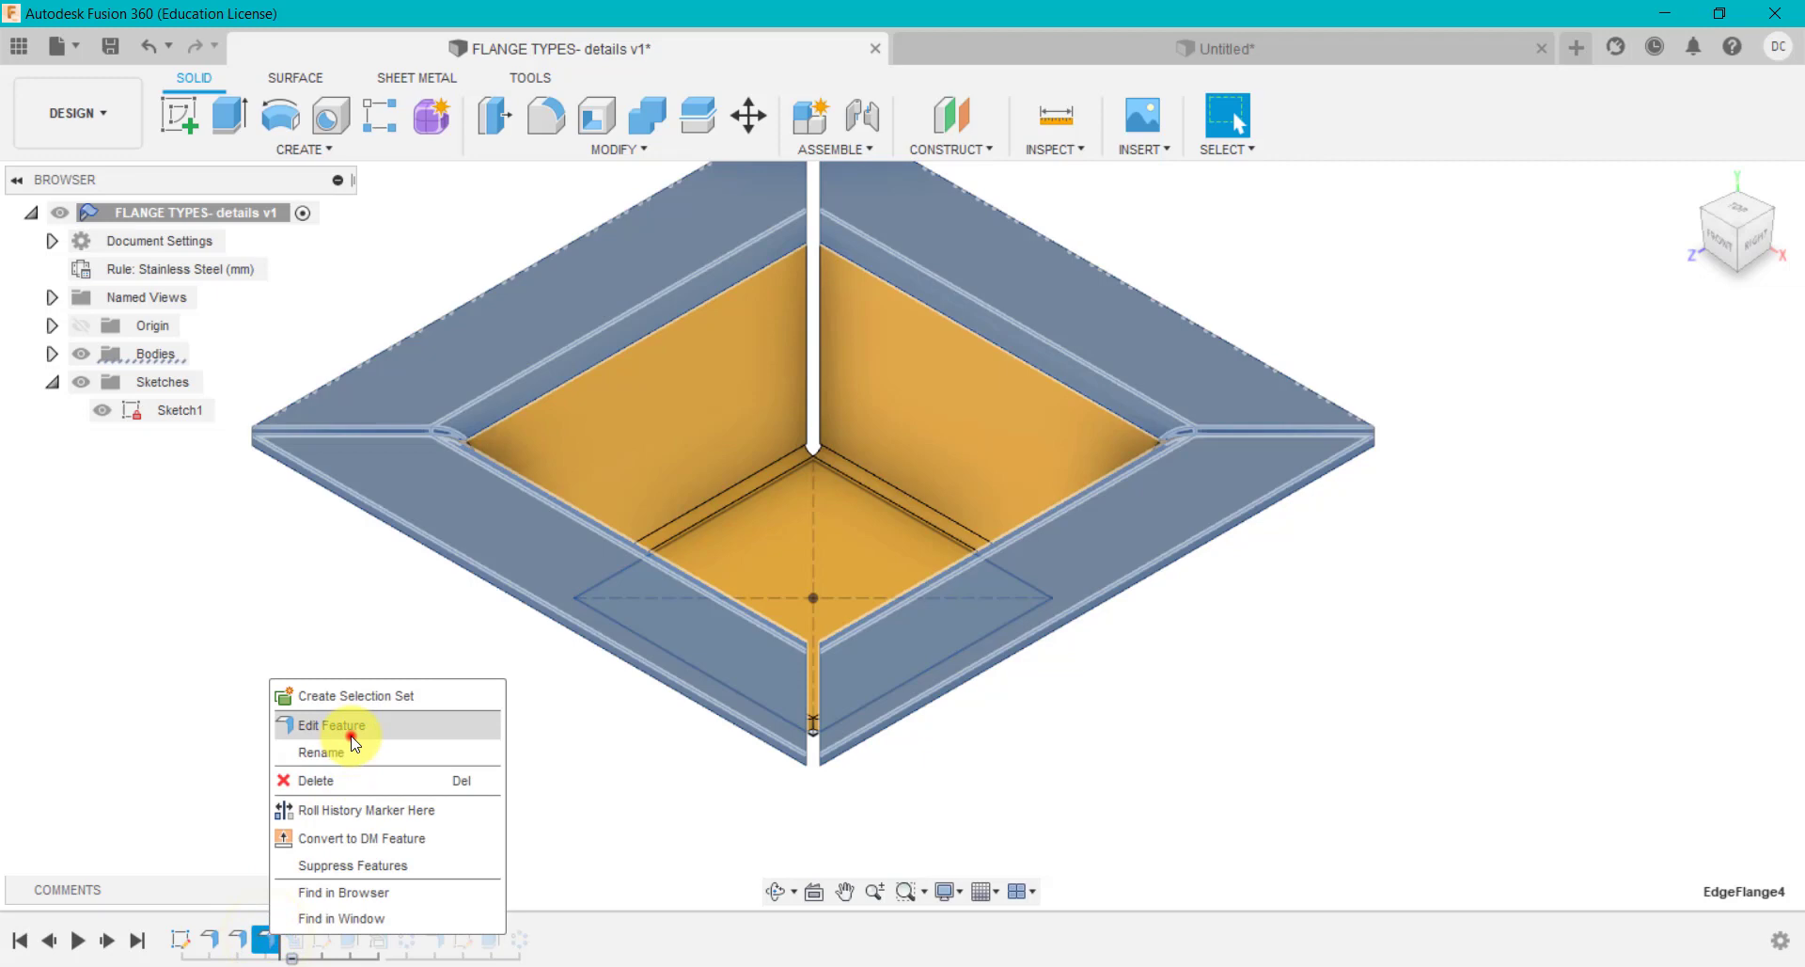
pyautogui.click(351, 731)
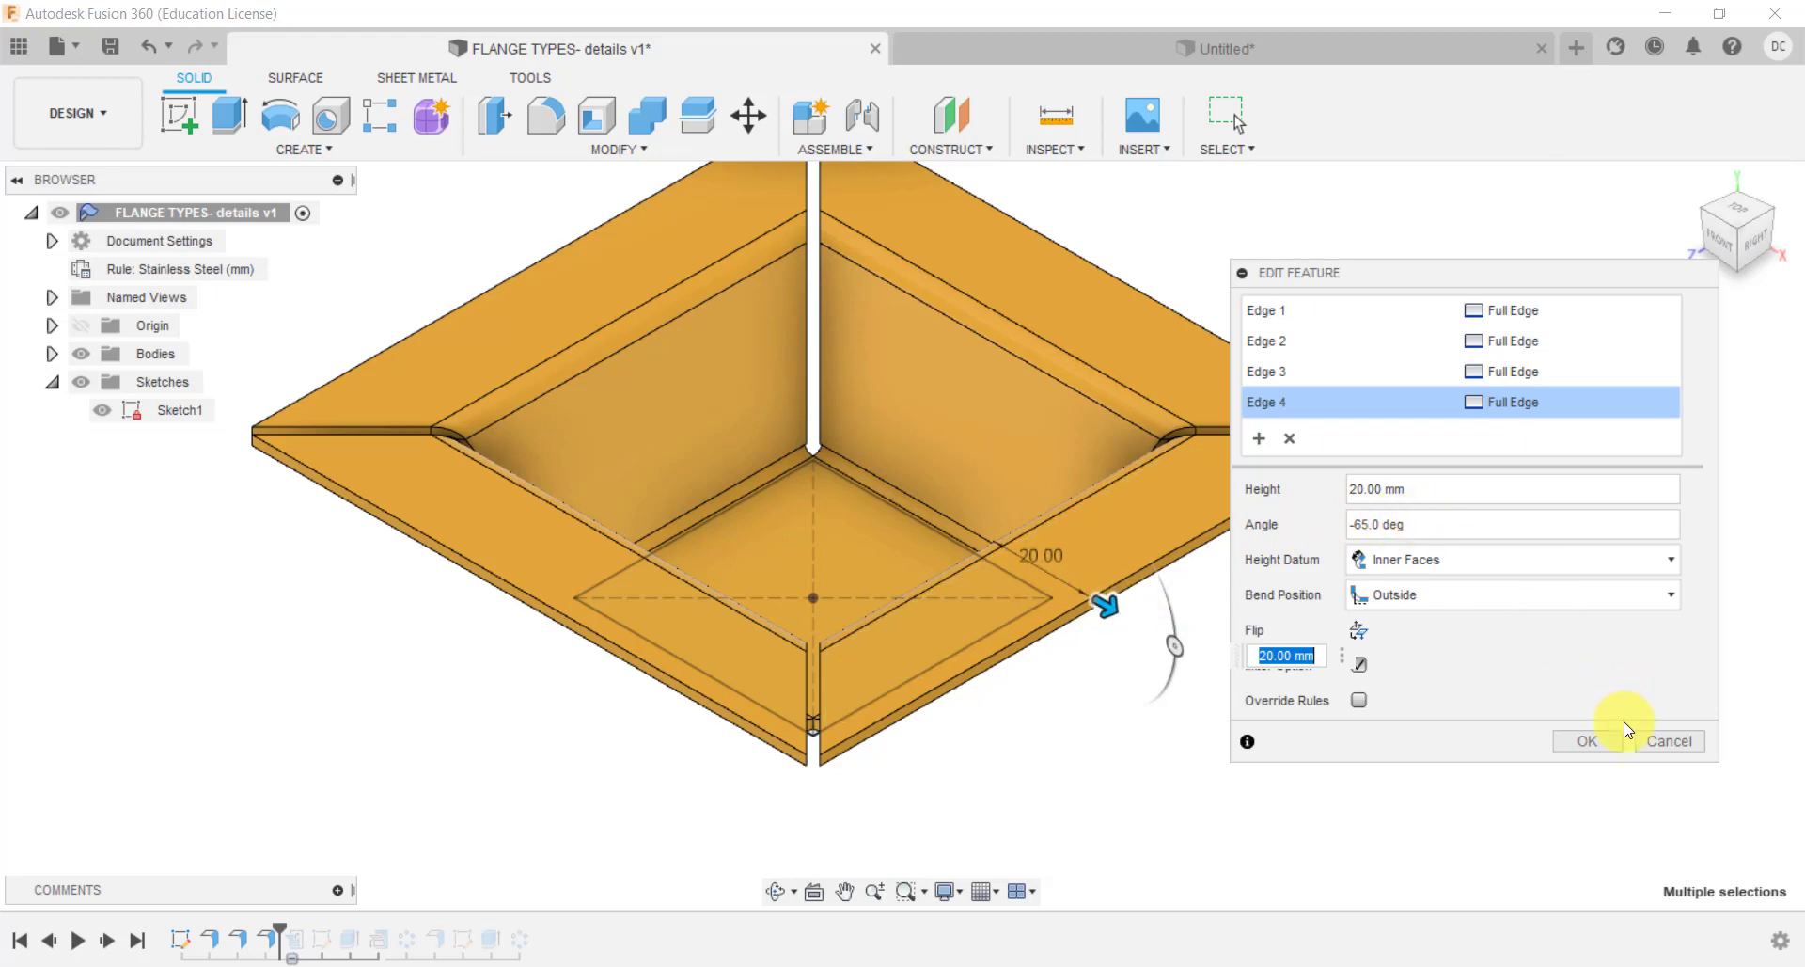
pyautogui.click(1660, 743)
# Start a flange on the Untitled tray's four top edges, flipped to bend outward.
pyautogui.click(1008, 47)
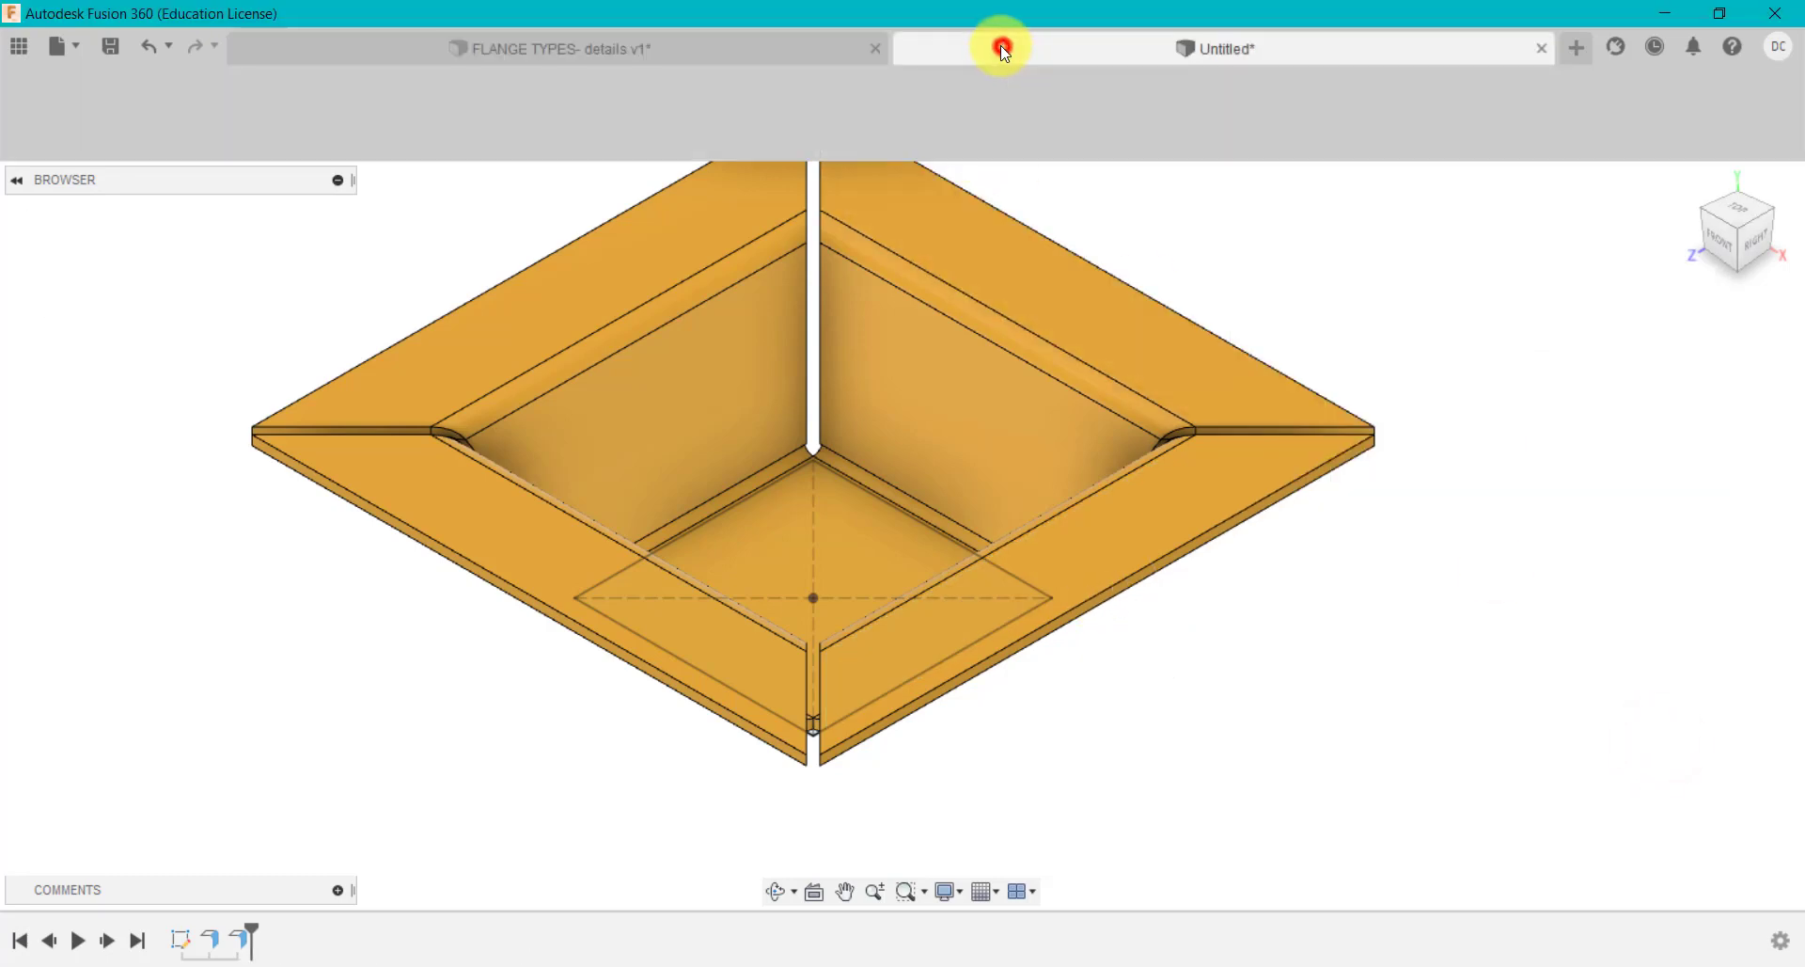
pyautogui.click(291, 116)
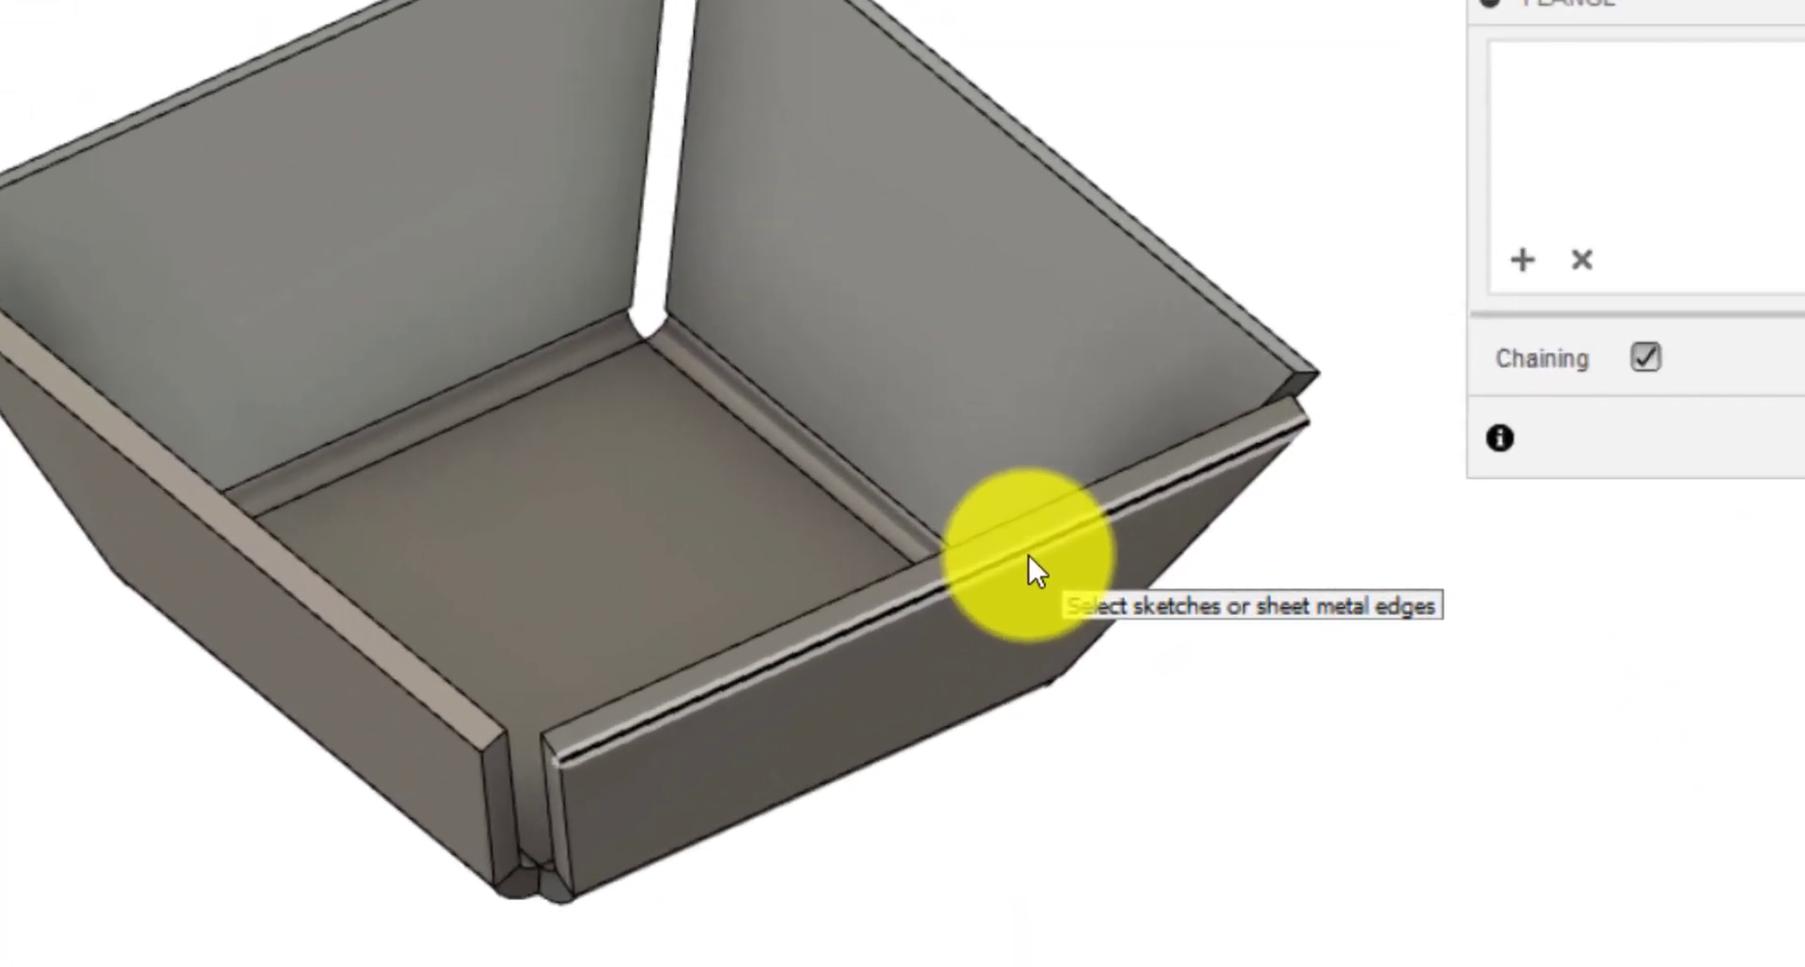
pyautogui.click(1029, 555)
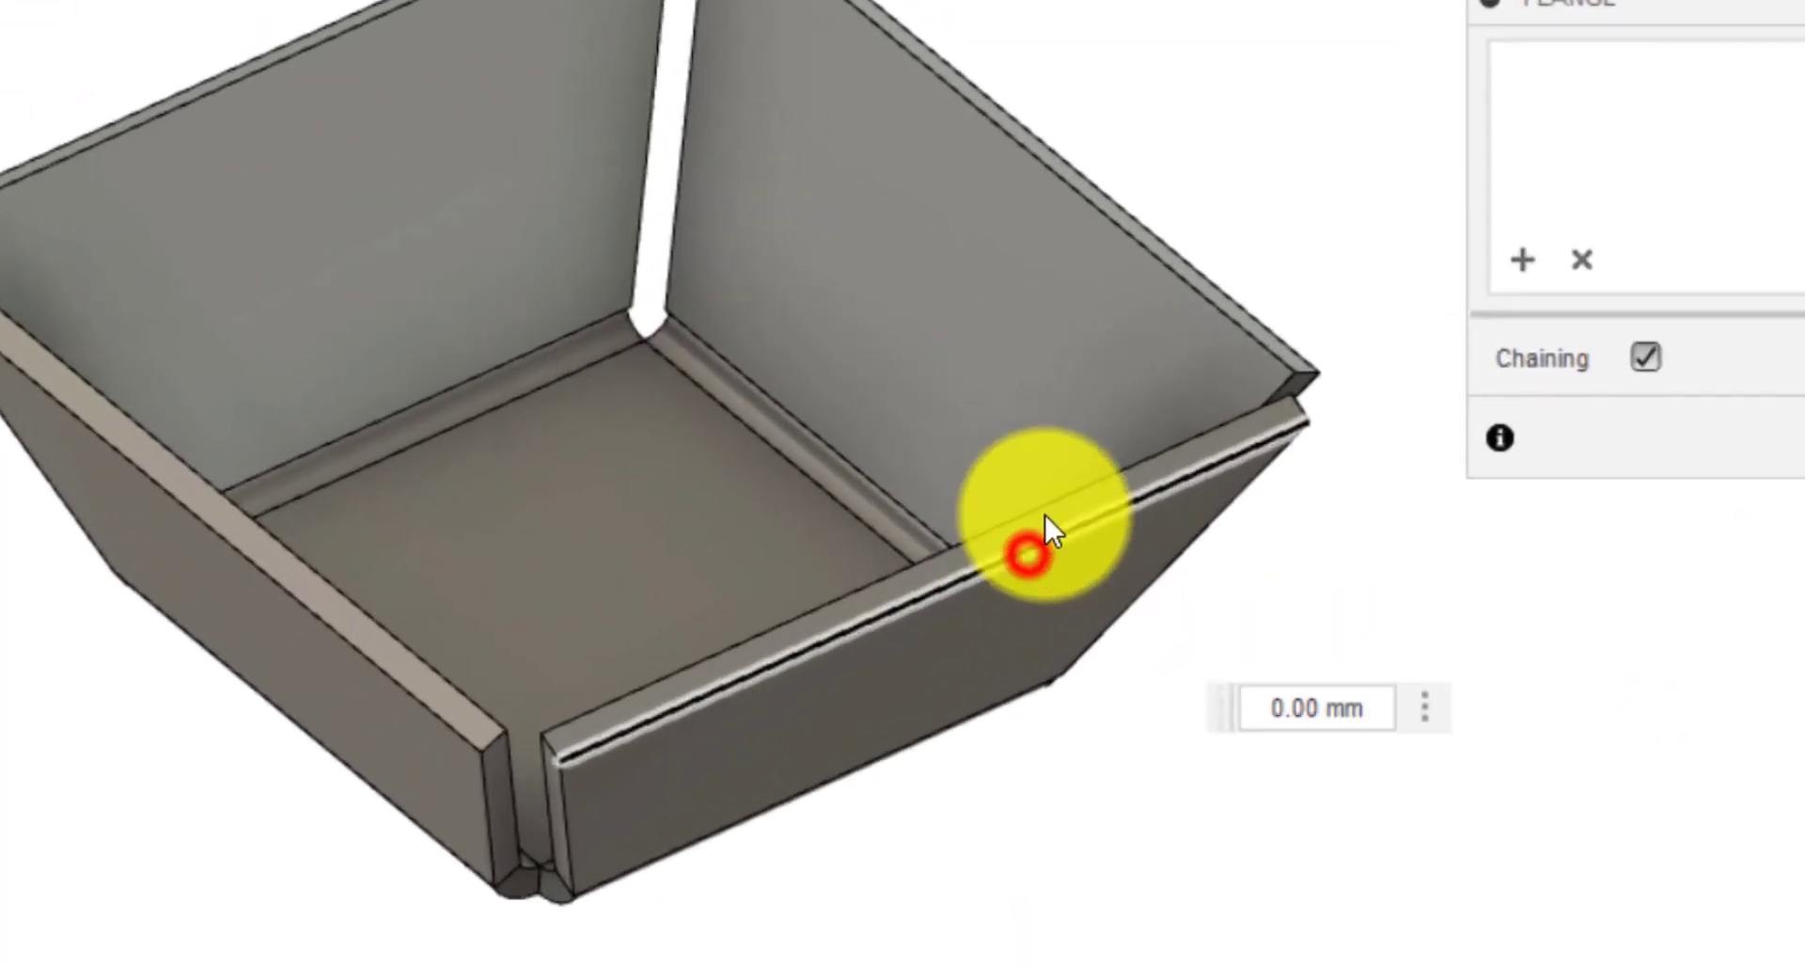
pyautogui.click(1240, 453)
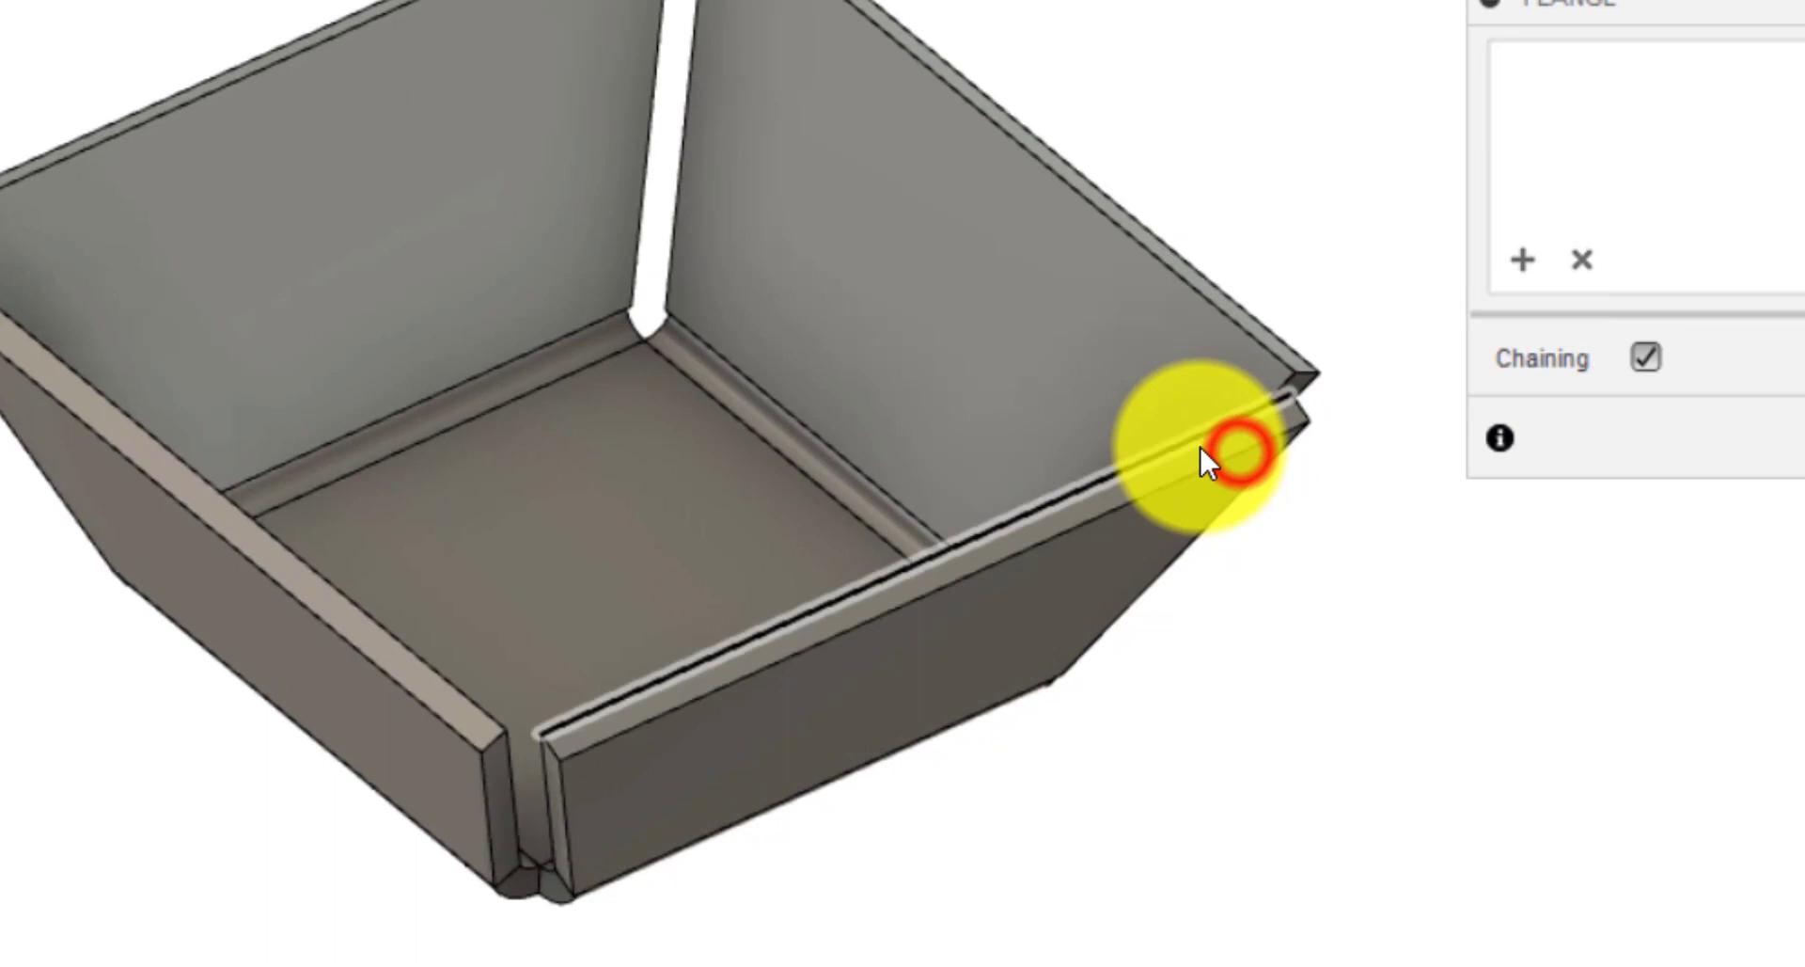
pyautogui.click(1200, 447)
pyautogui.click(1097, 434)
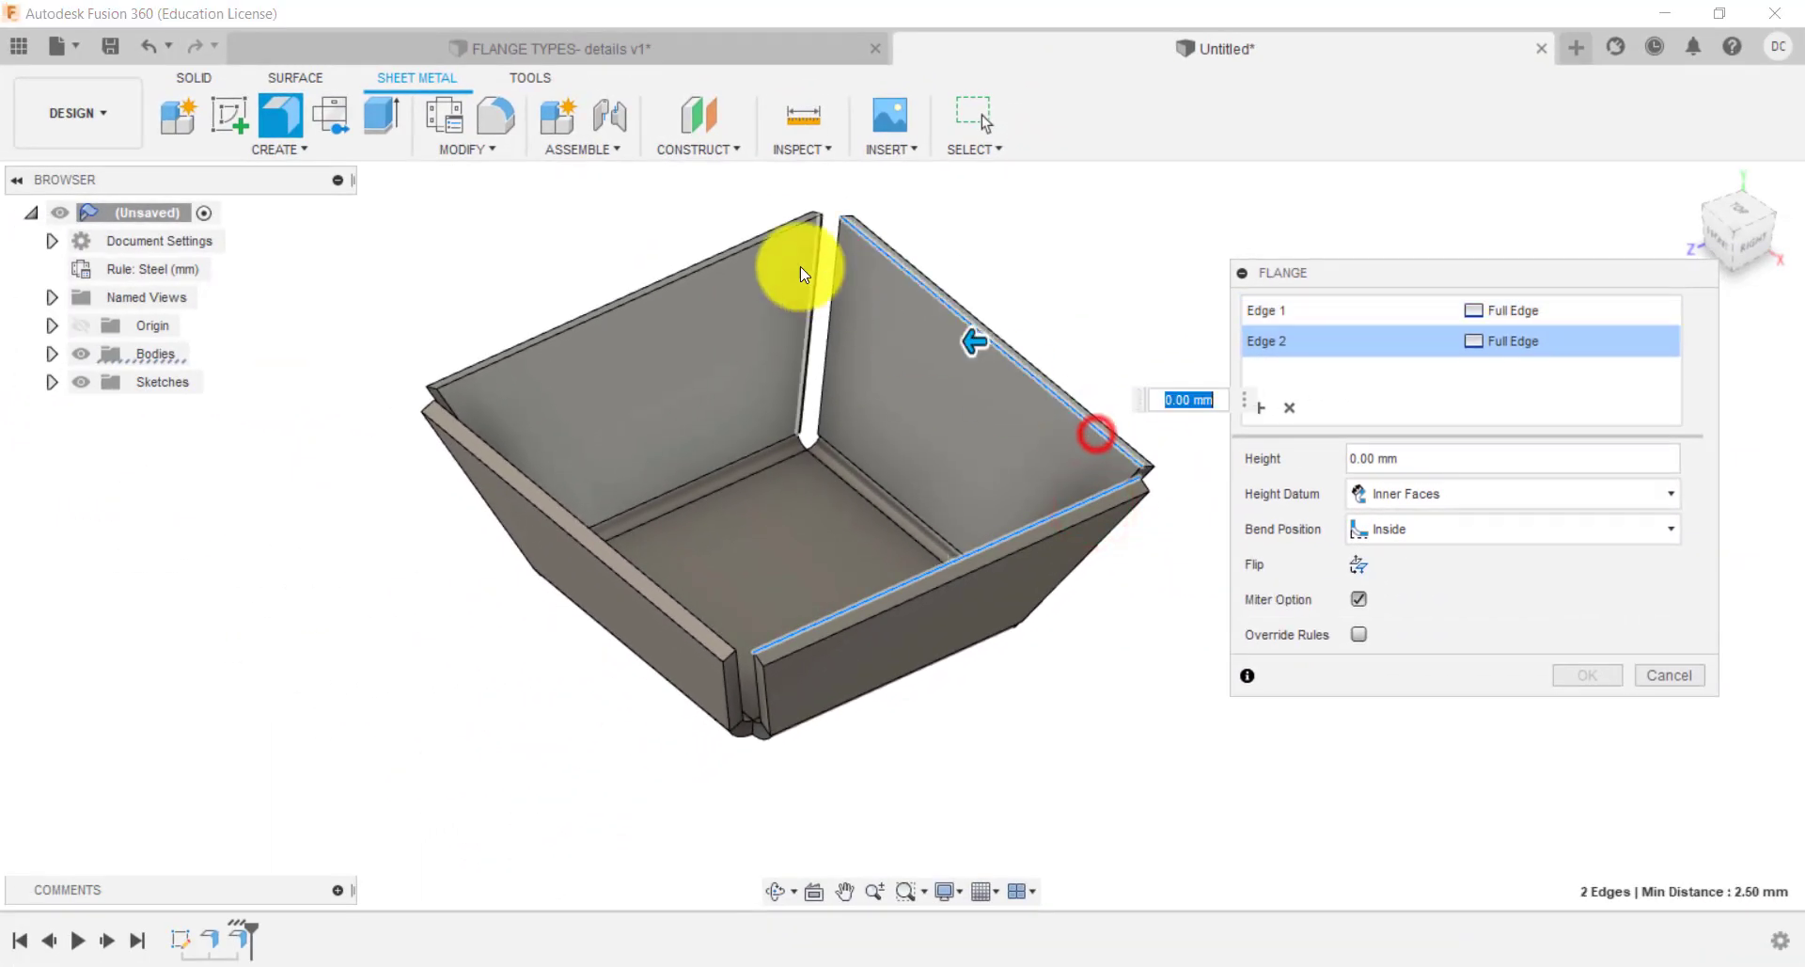
pyautogui.click(760, 246)
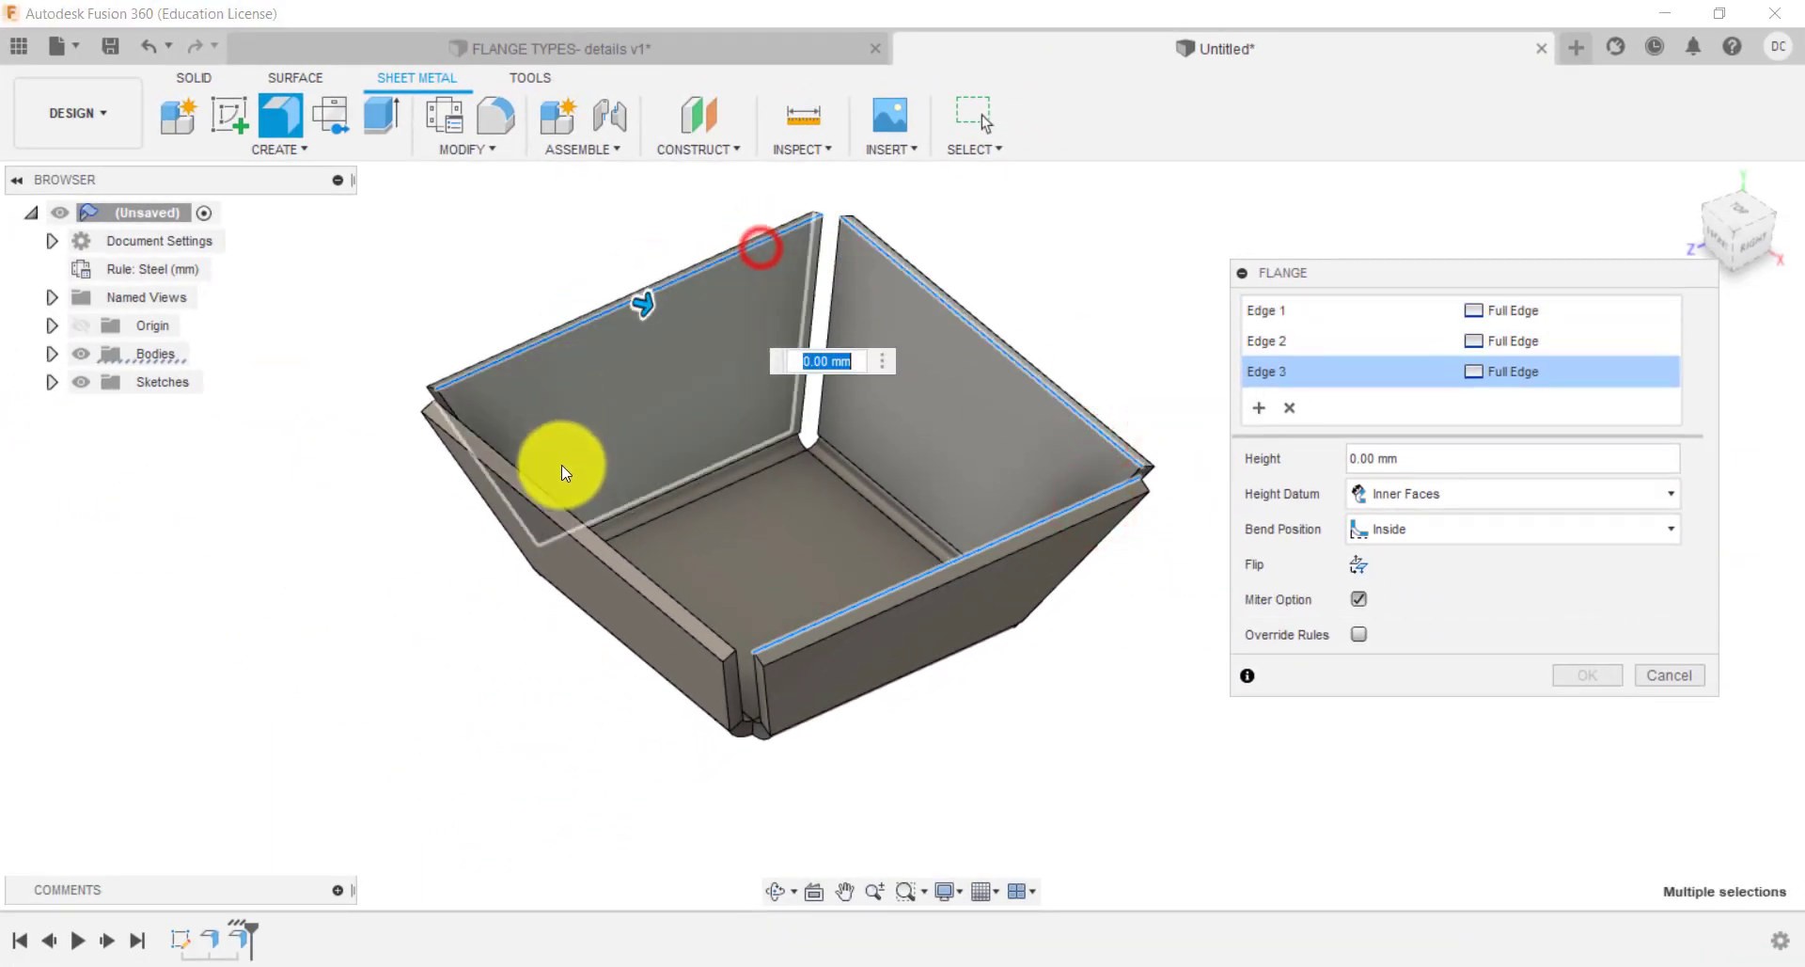
pyautogui.click(576, 514)
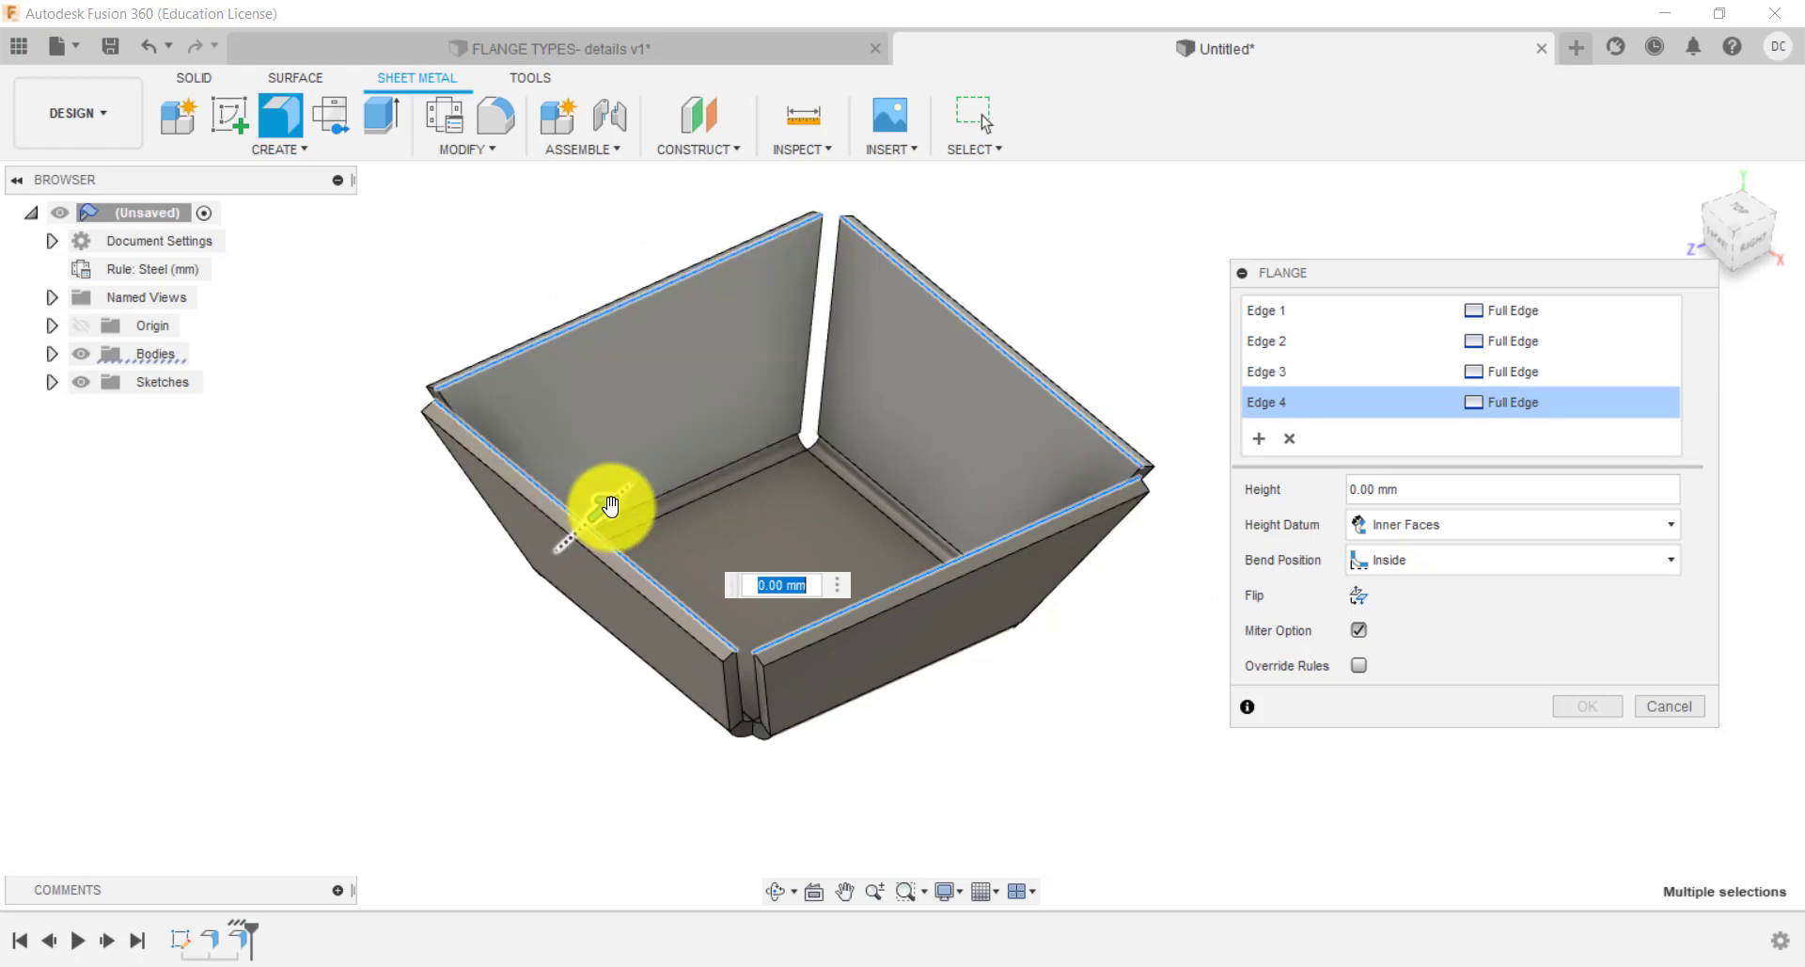
pyautogui.moveTo(589, 508); pyautogui.dragTo(663, 482)
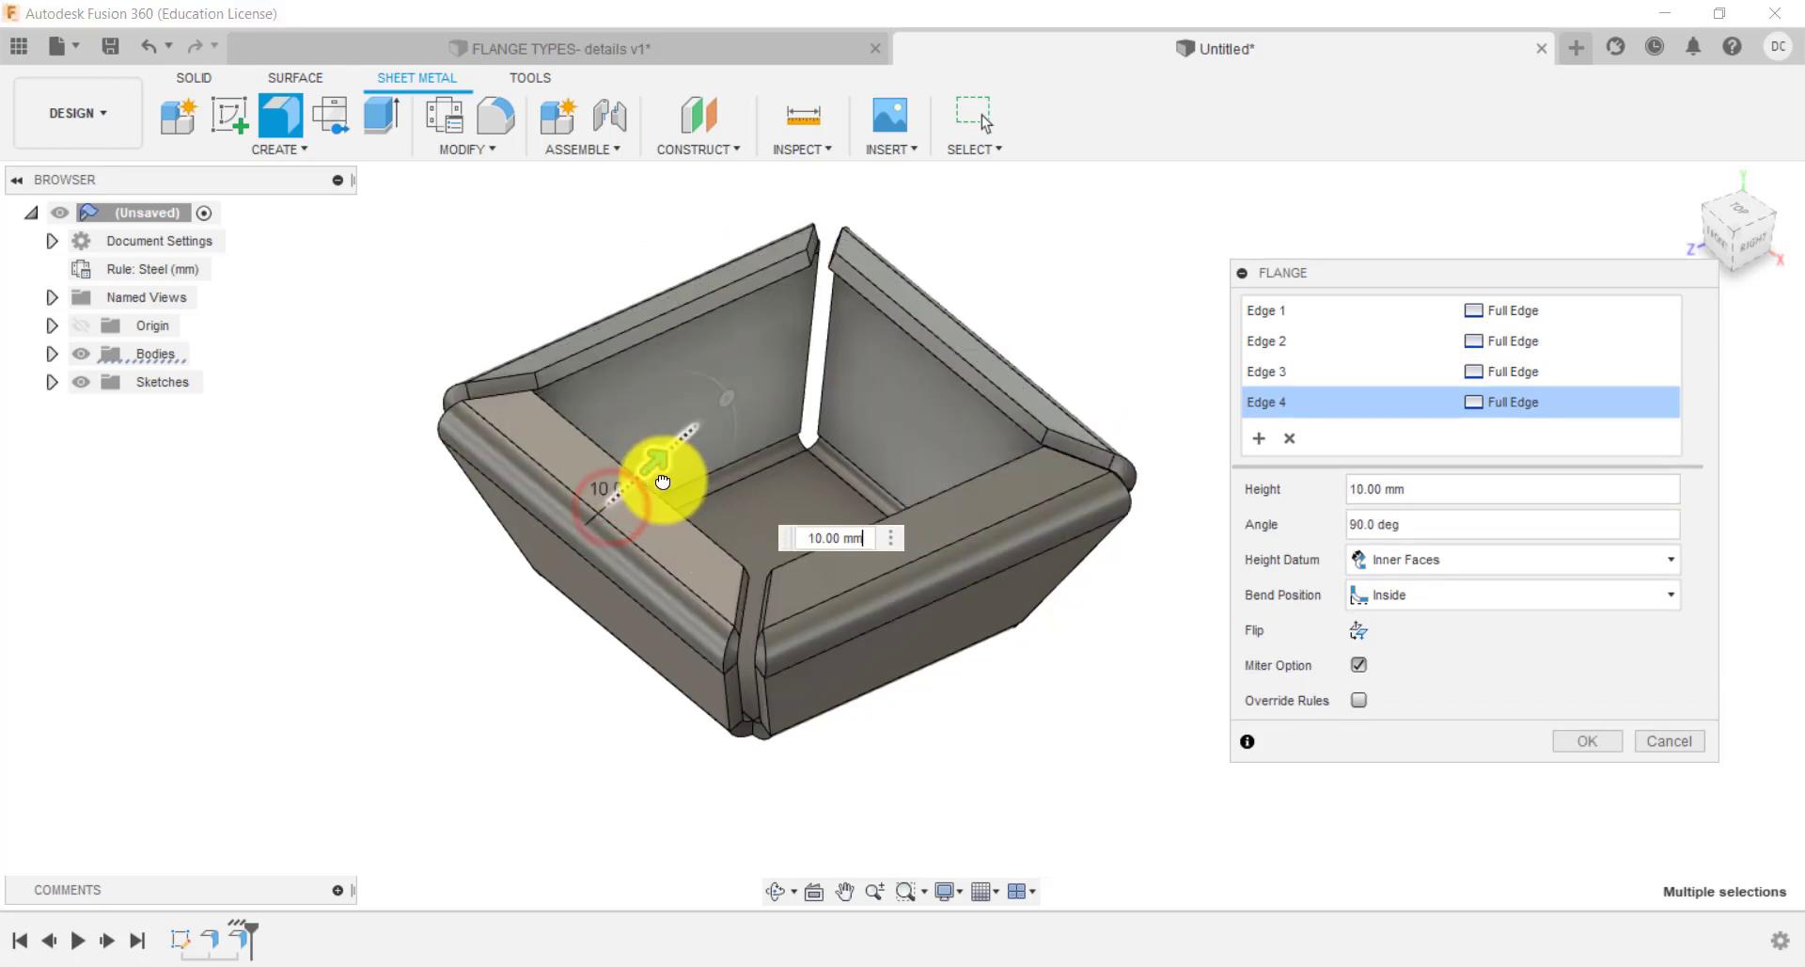
pyautogui.click(1355, 630)
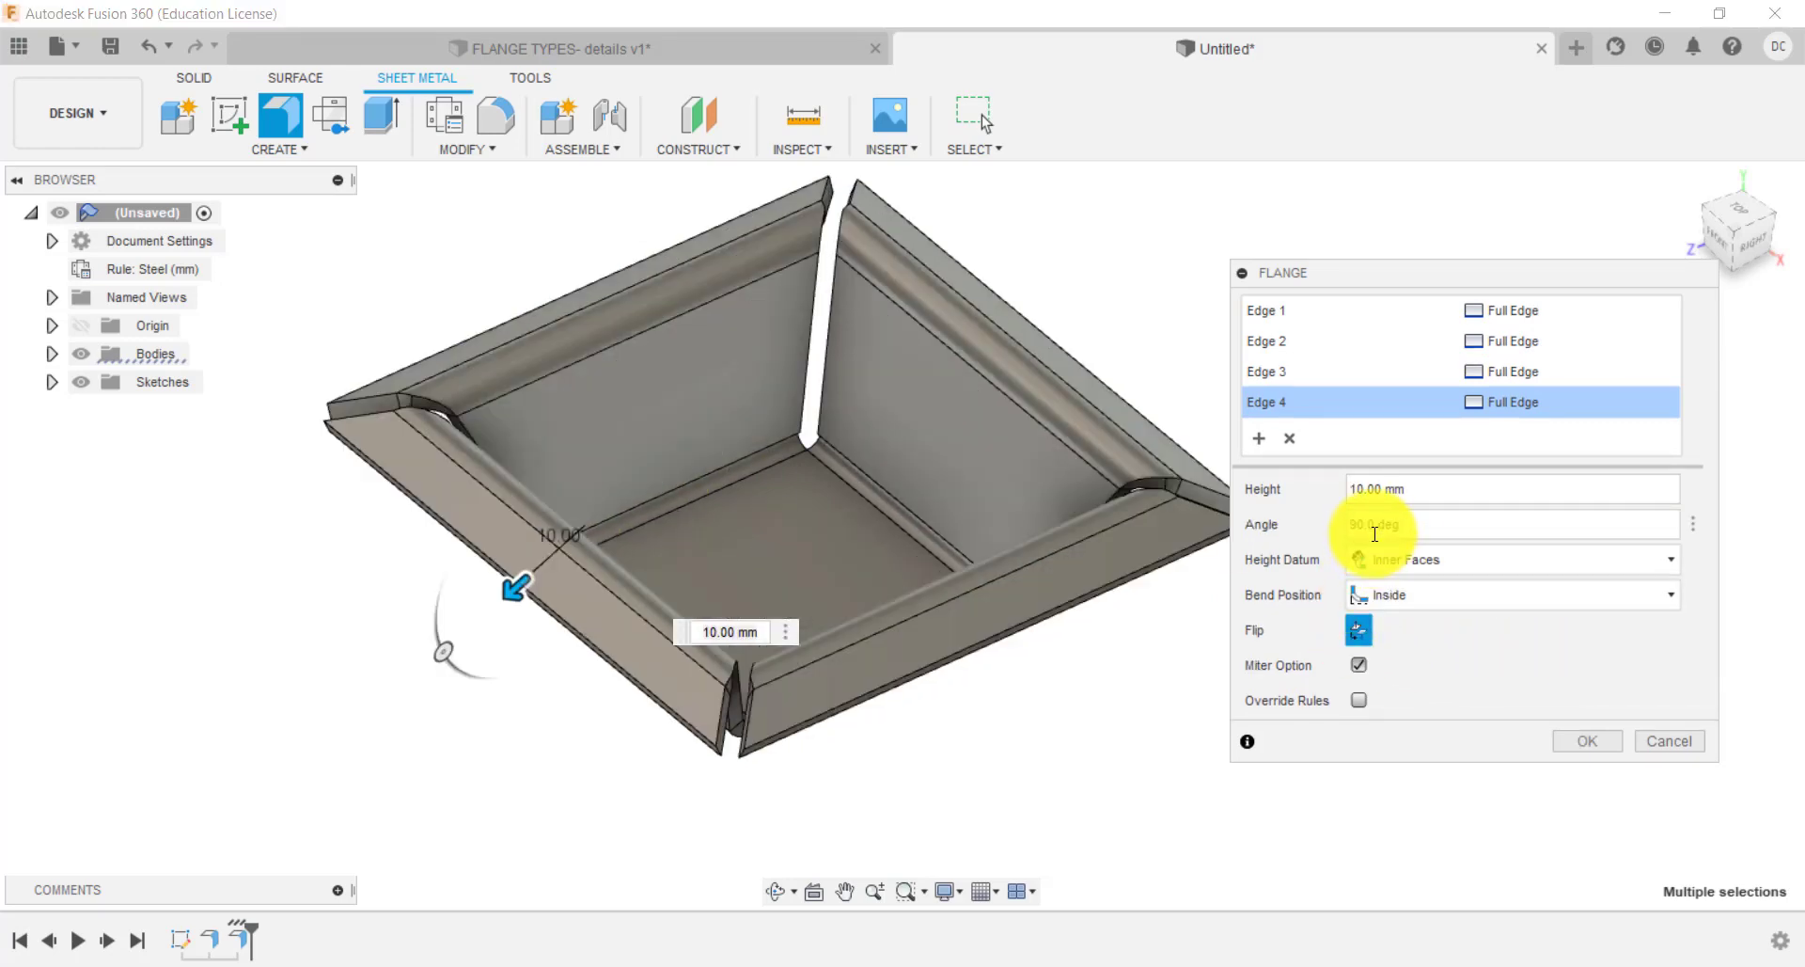
# Set the rim flange angle to 65° and its height to 55 mm, and finish it.
pyautogui.click(1724, 244)
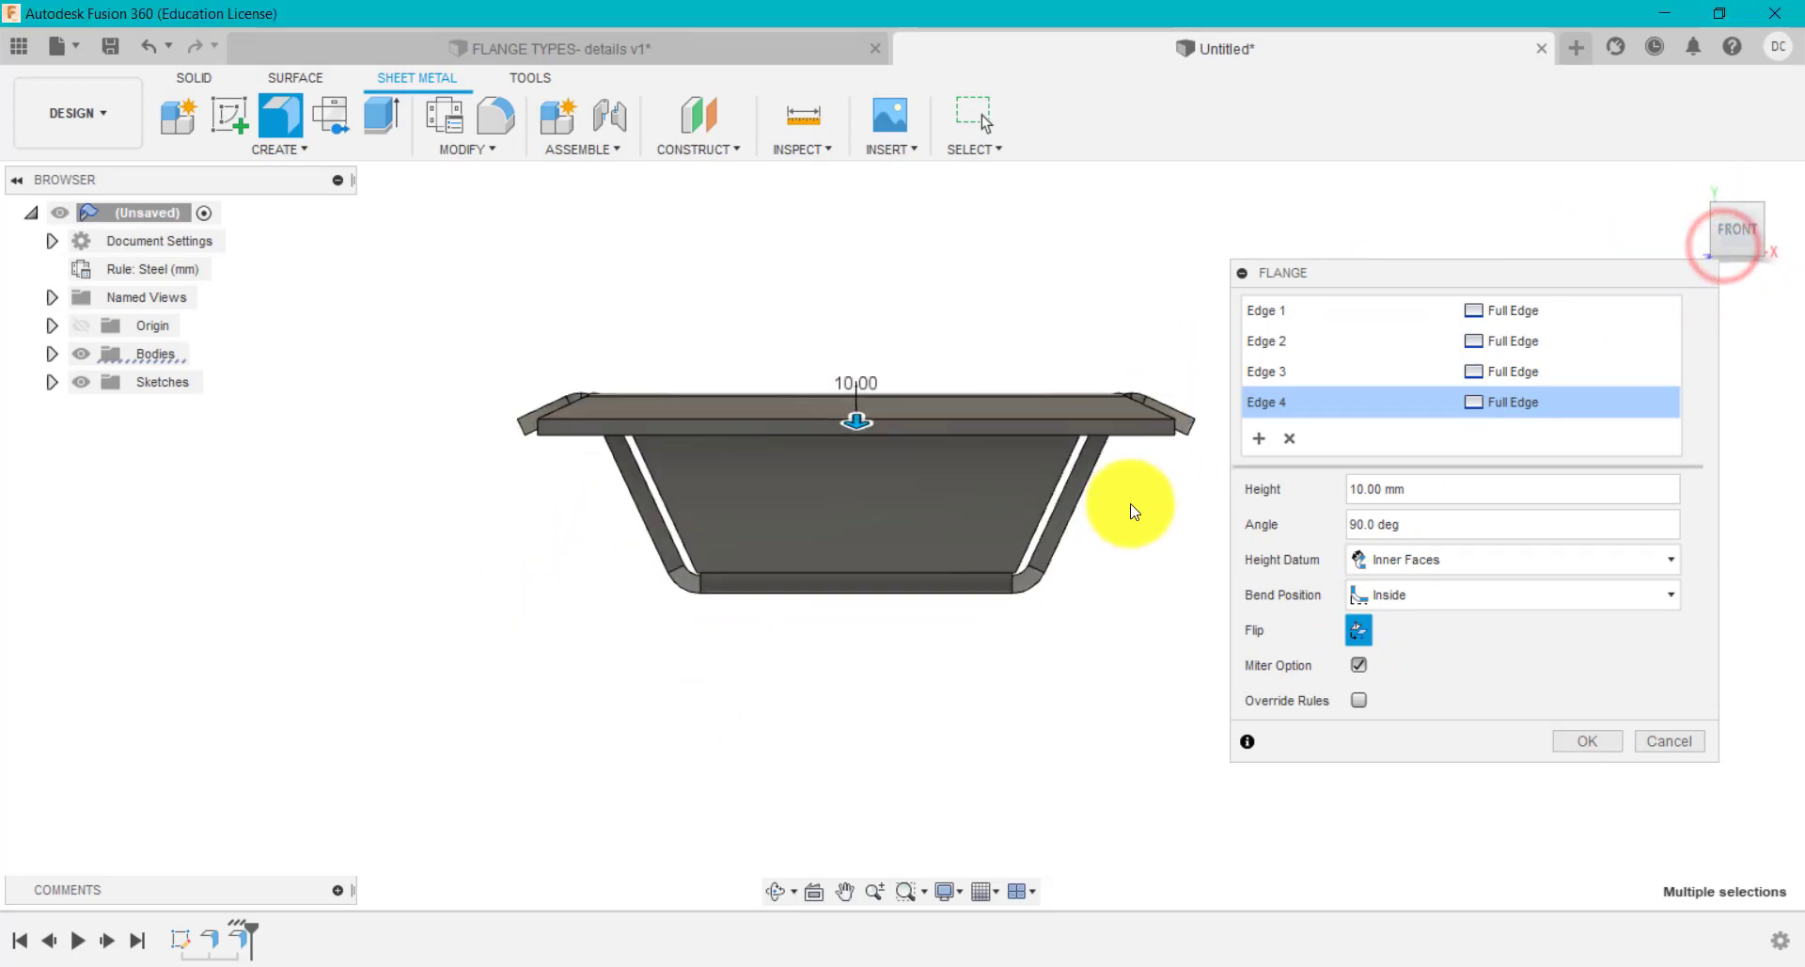
pyautogui.scroll(3, 1213, 395)
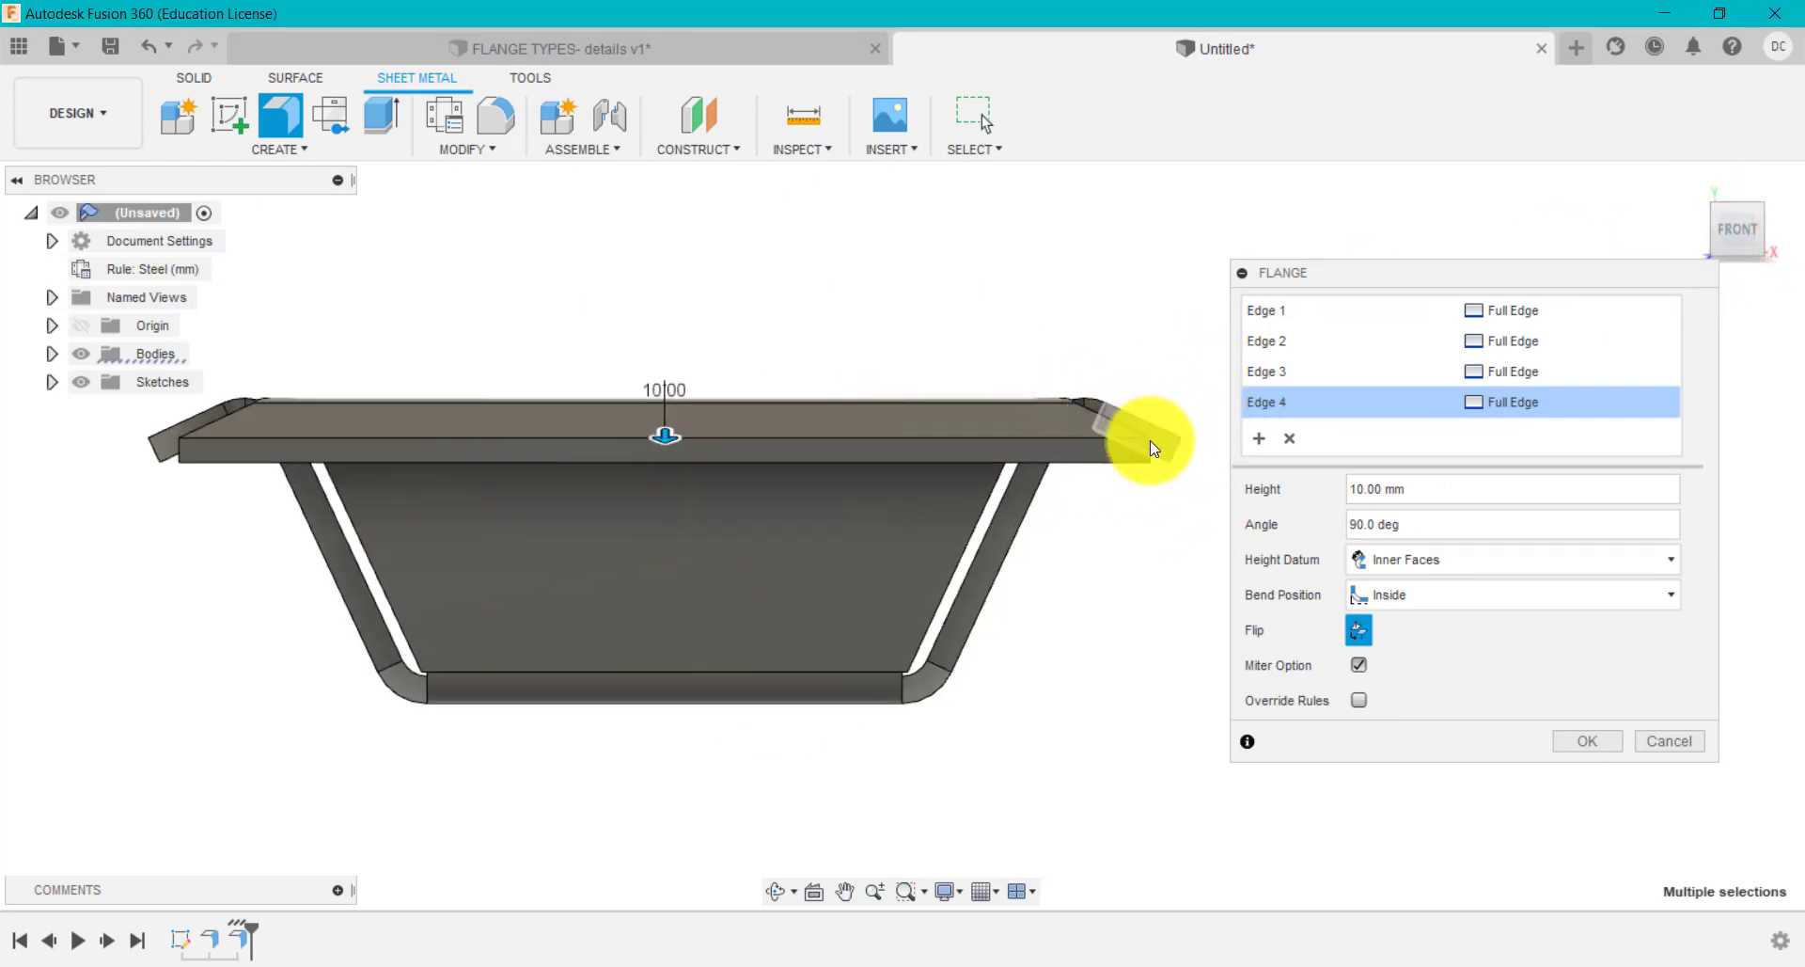
pyautogui.click(1439, 523)
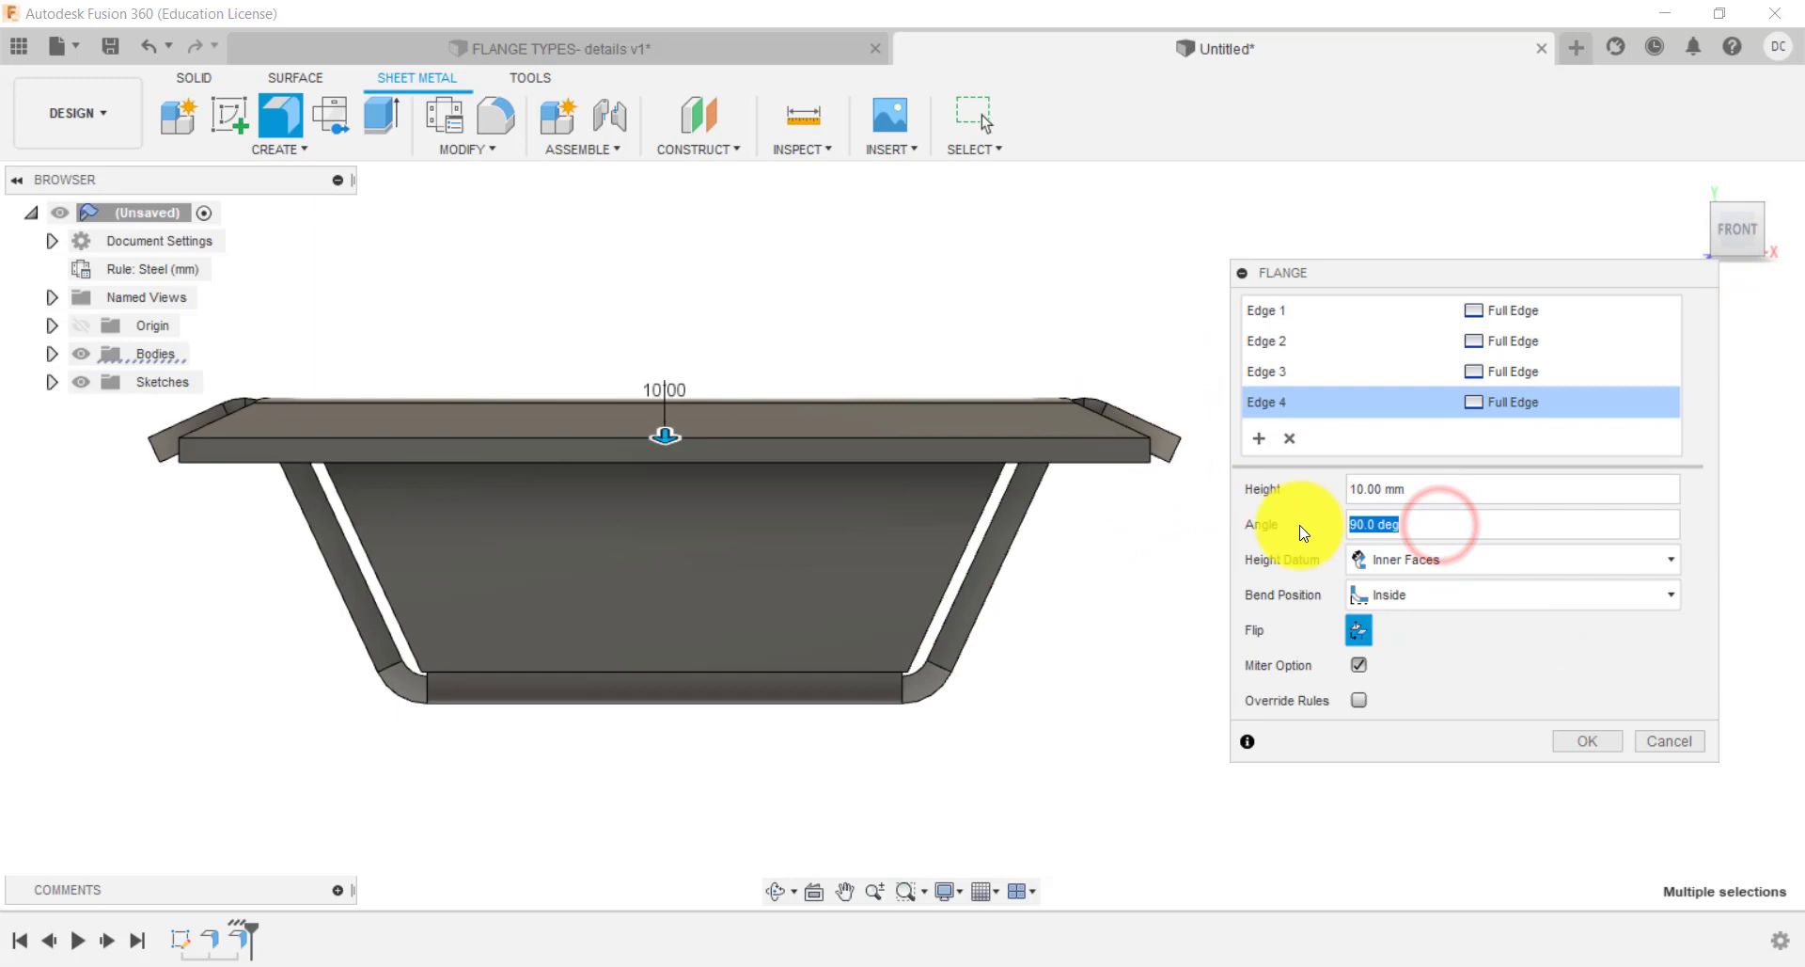
pyautogui.press('Return')
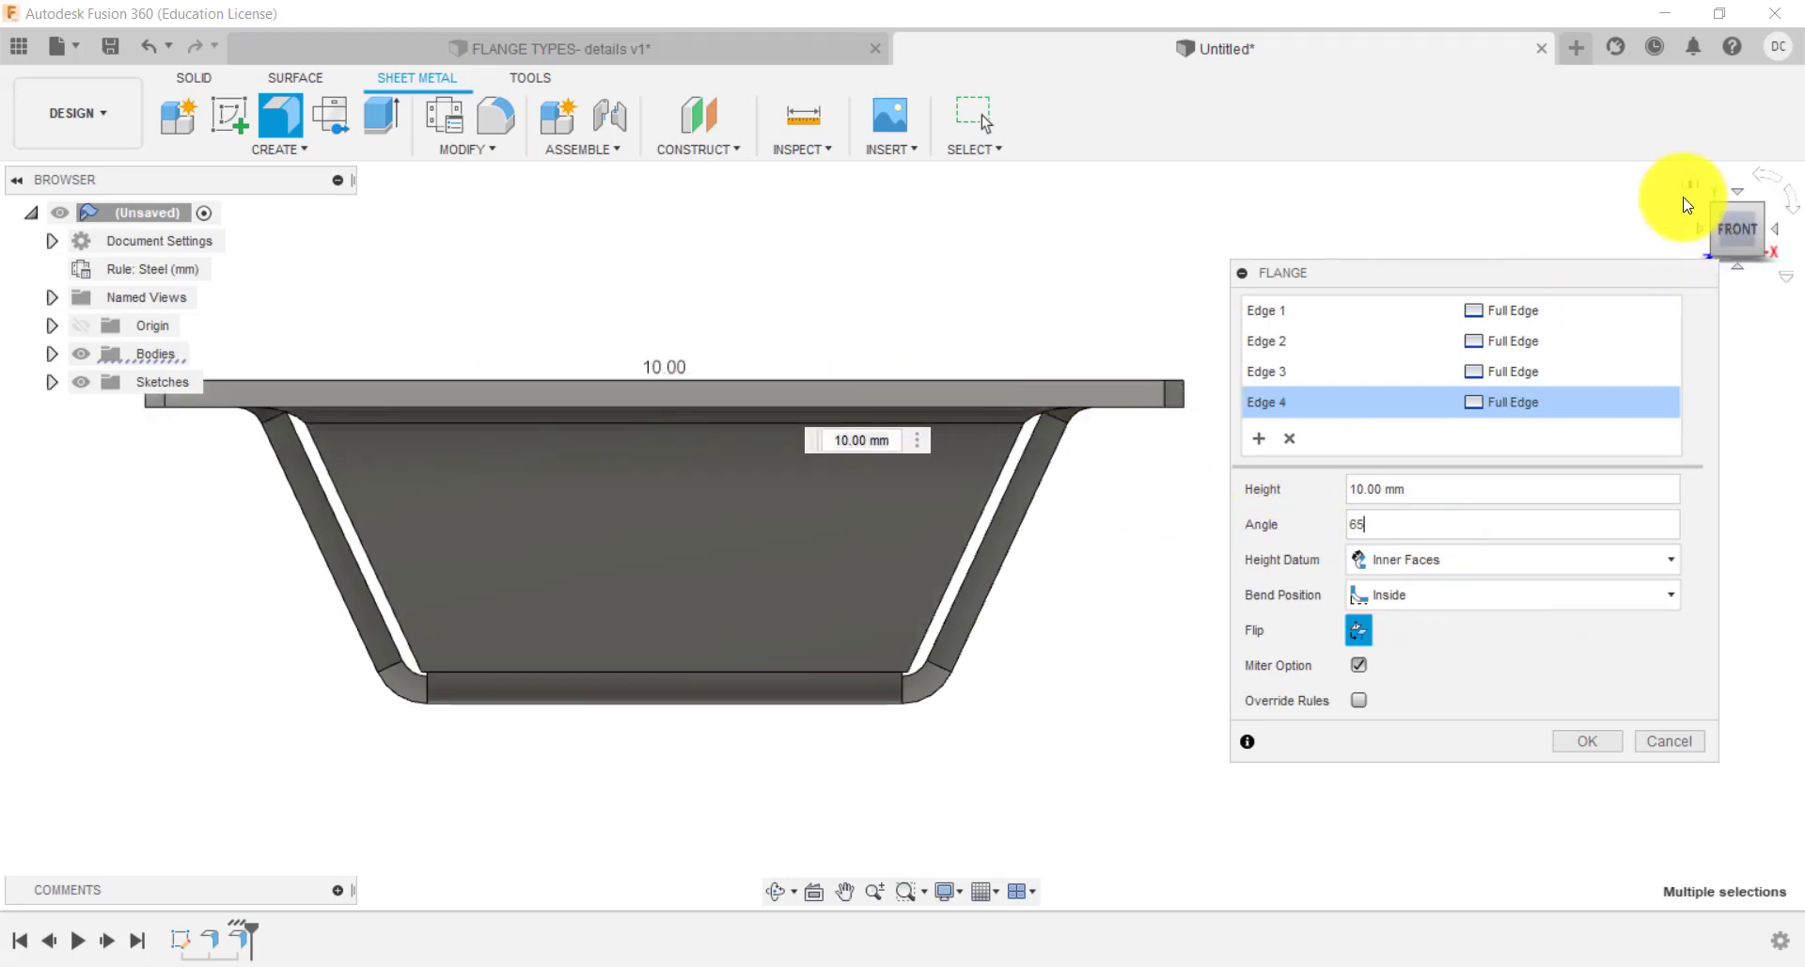
pyautogui.click(1691, 178)
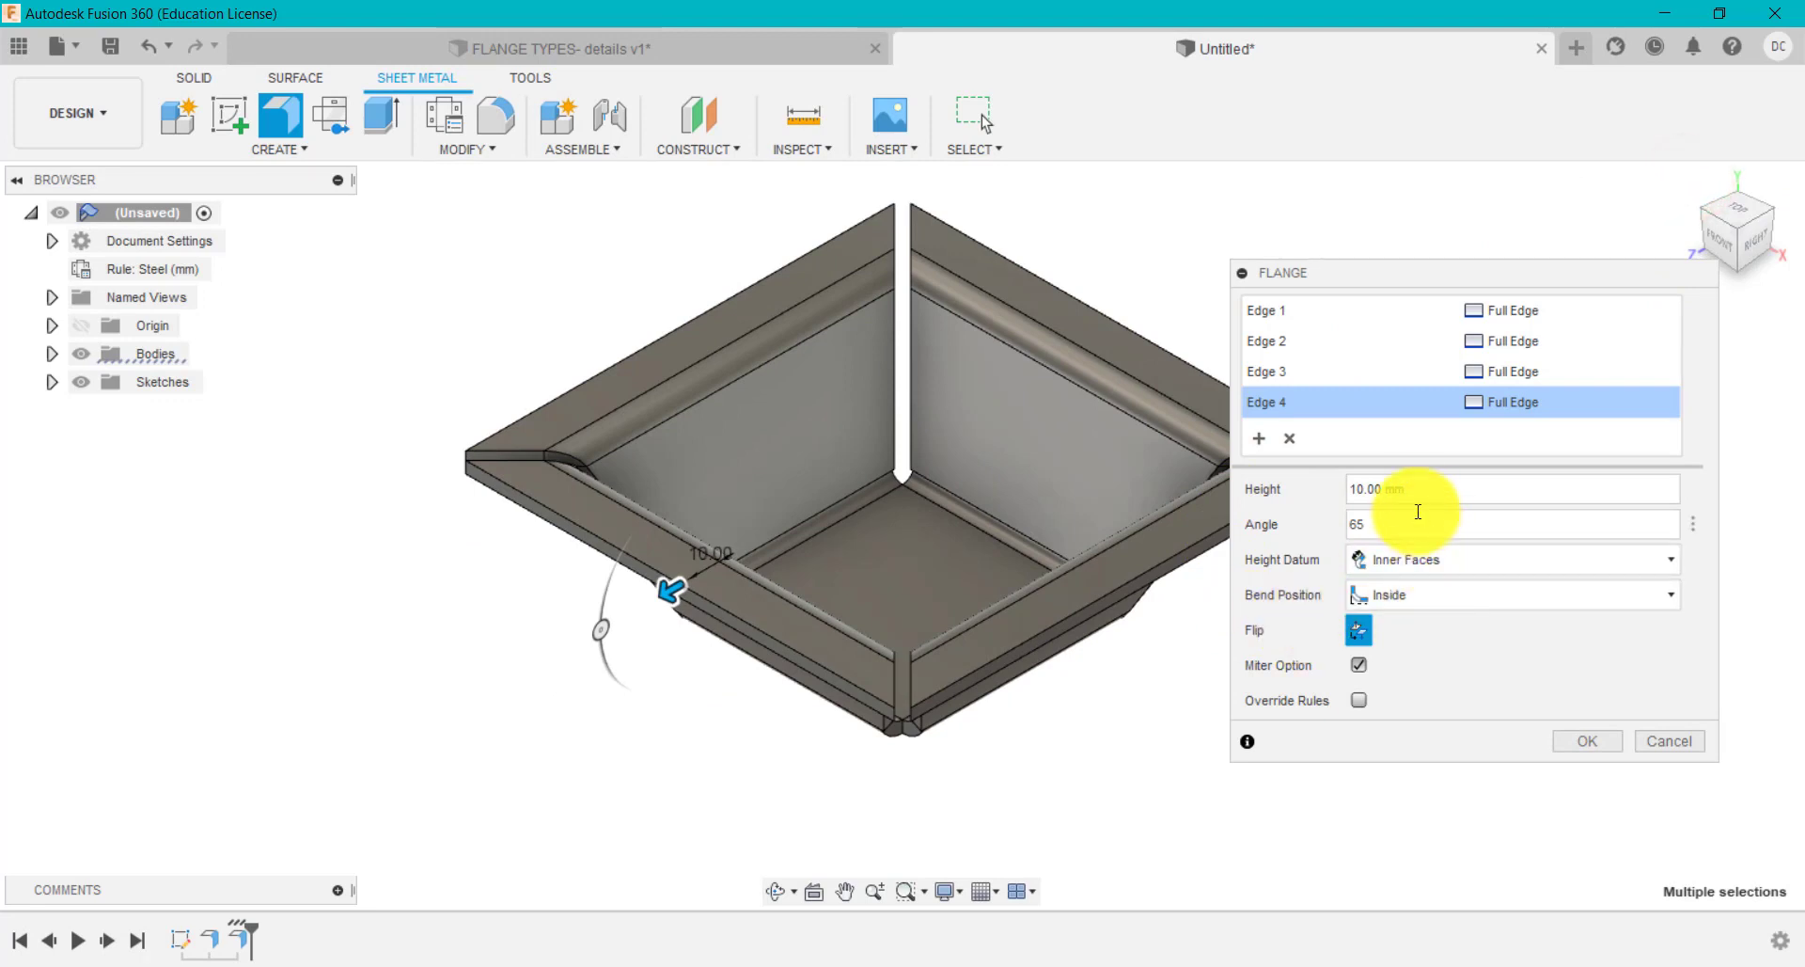
pyautogui.click(1413, 488)
pyautogui.write('2')
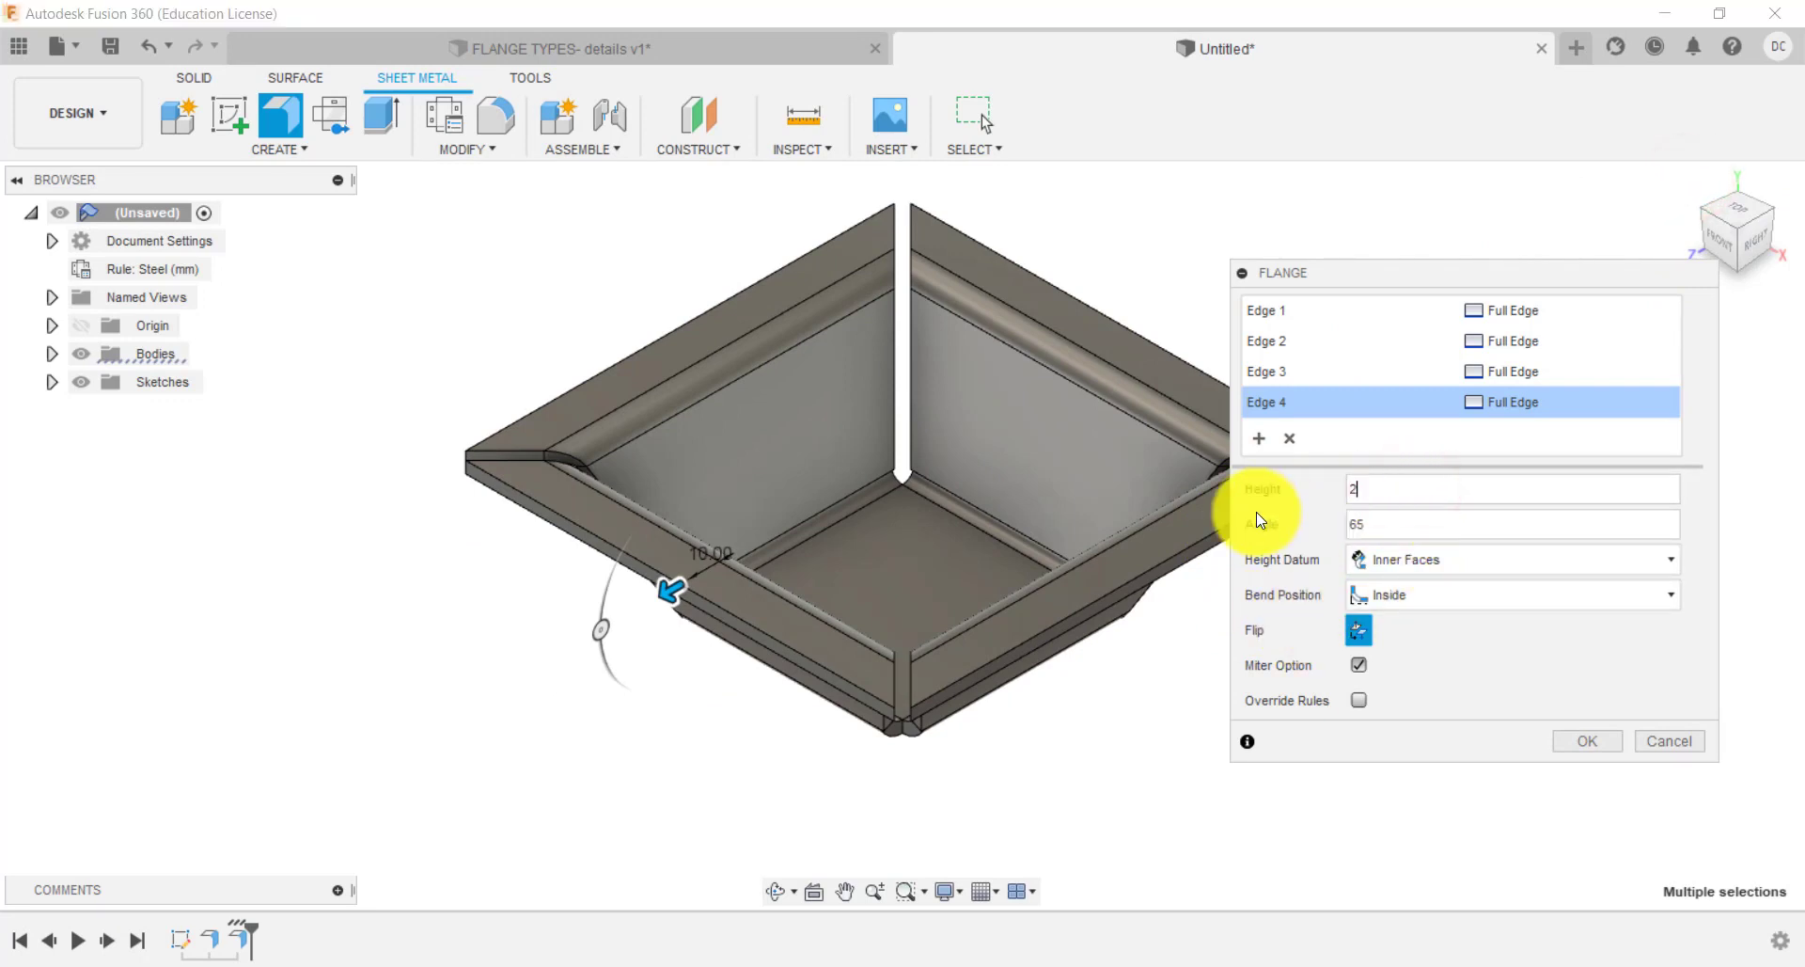
pyautogui.write('0')
pyautogui.press('Return')
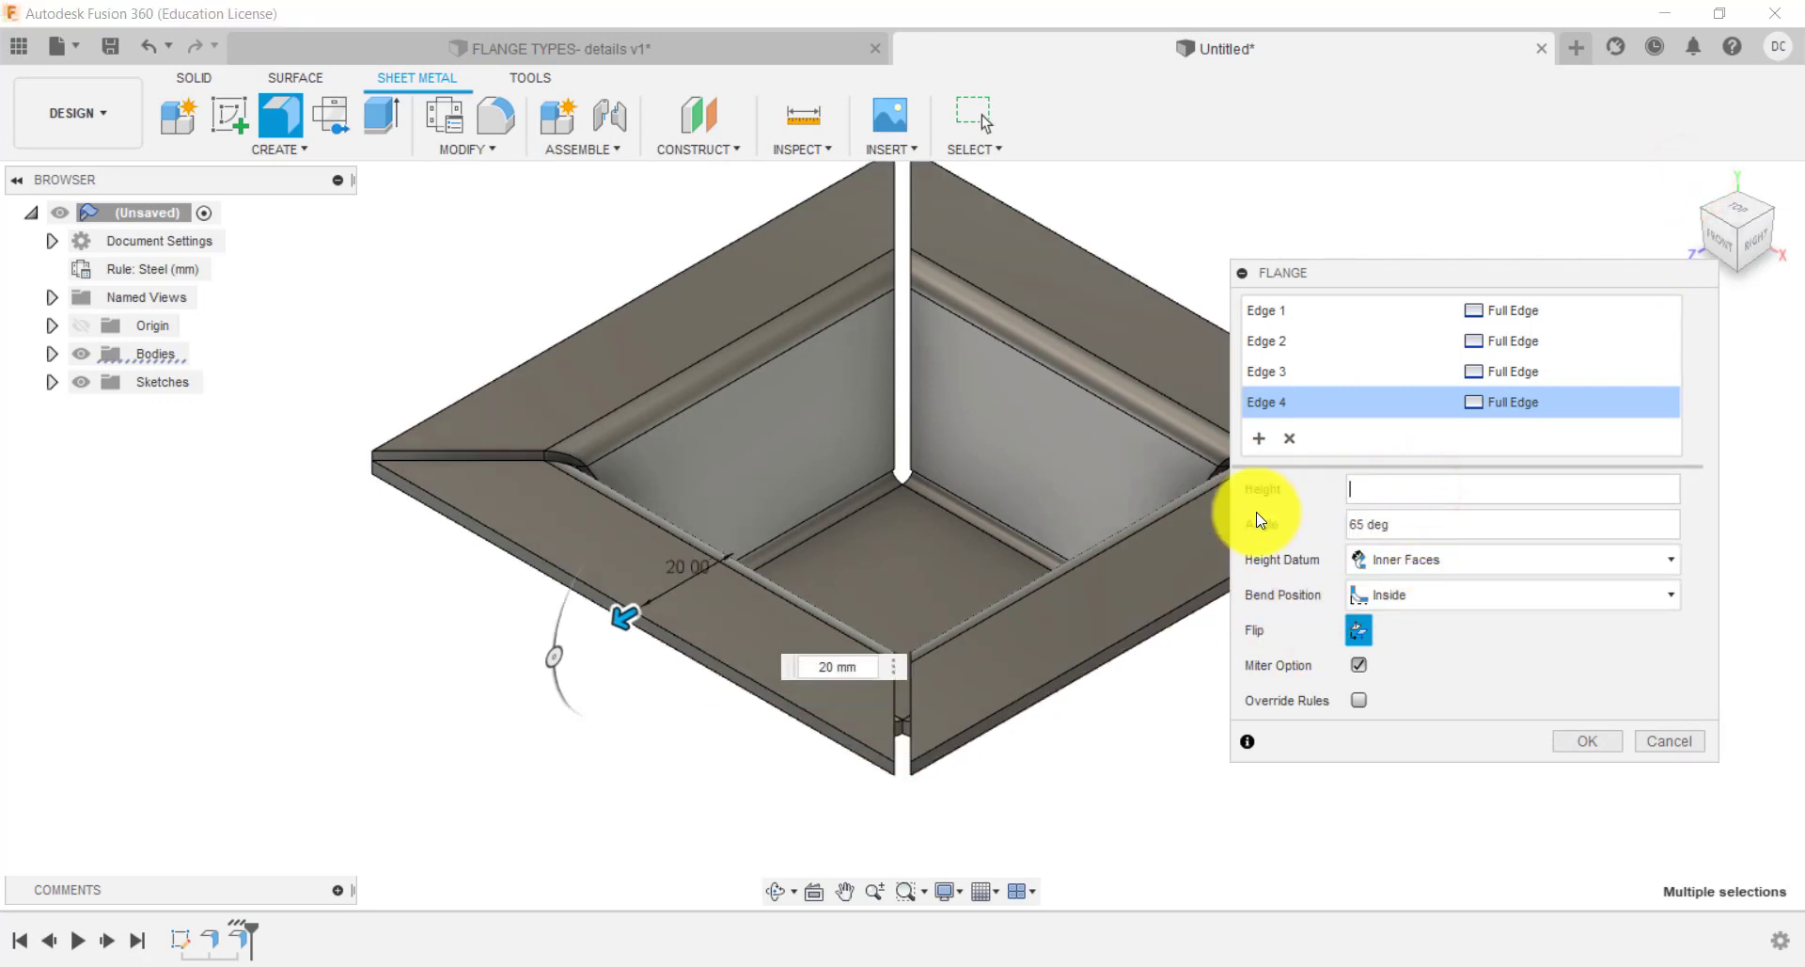
pyautogui.write('55')
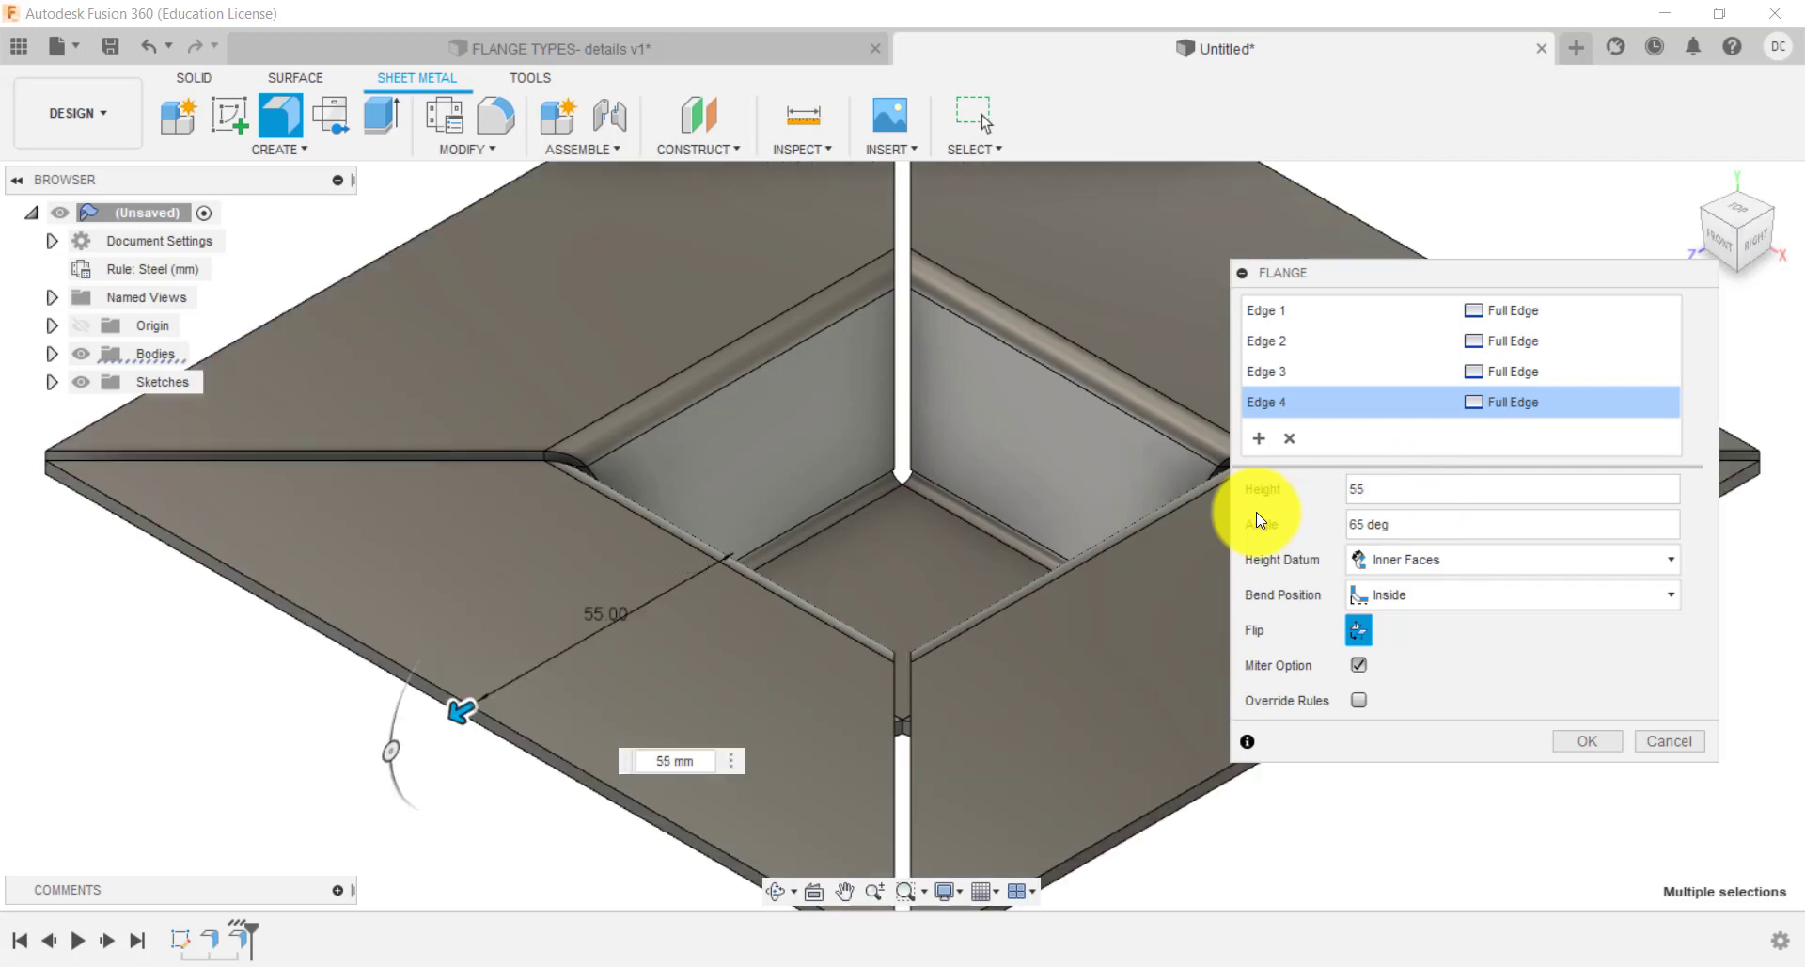
pyautogui.press('Return')
pyautogui.scroll(-5, 1256, 511)
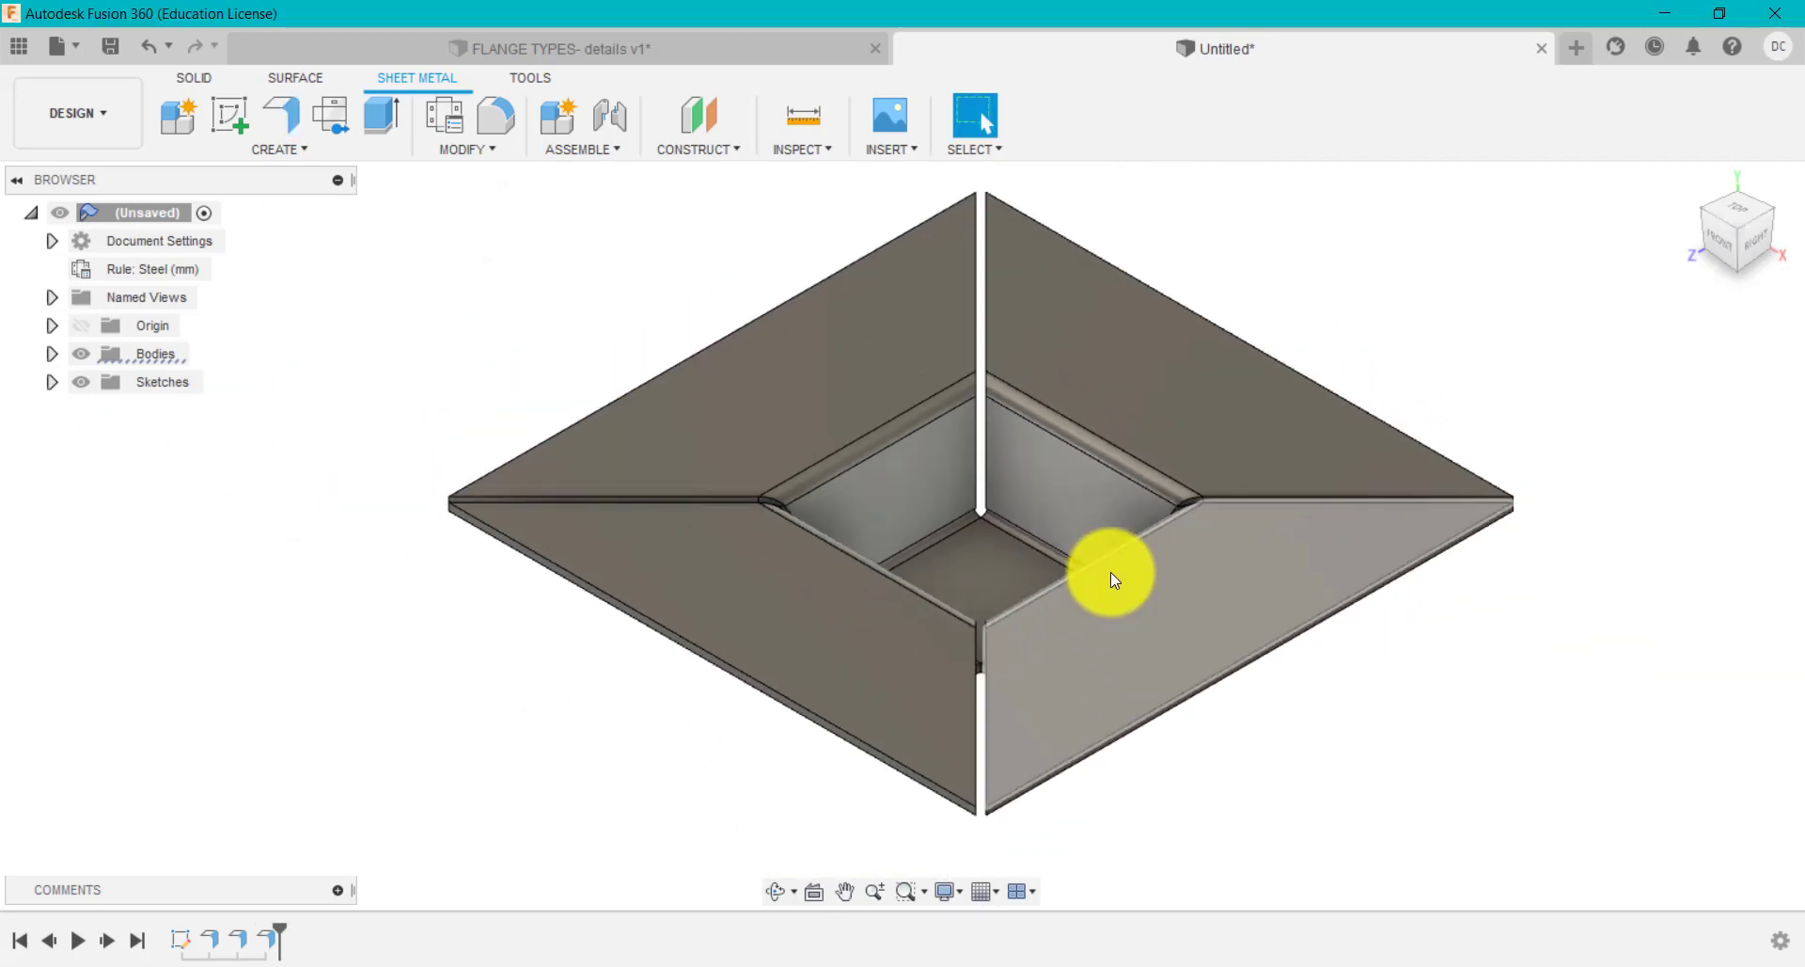
# Re-inspect the reference design's outer edge flange settings without changing them.
pyautogui.click(705, 49)
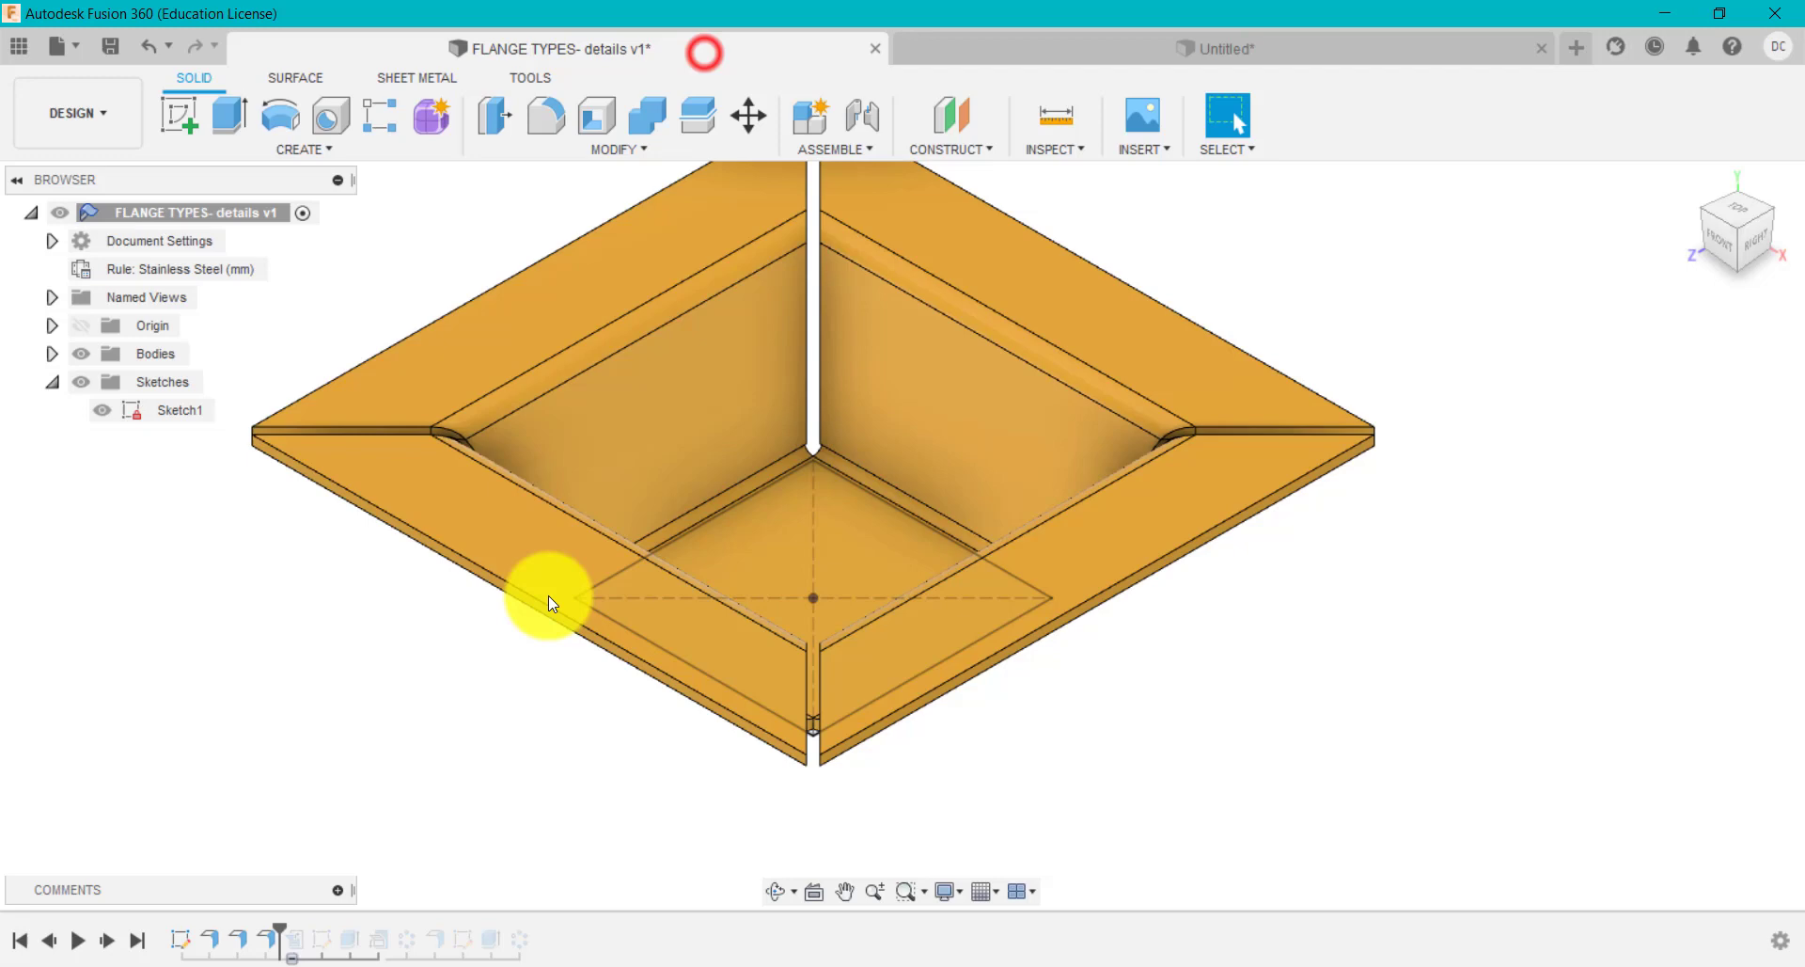
pyautogui.rightClick(265, 938)
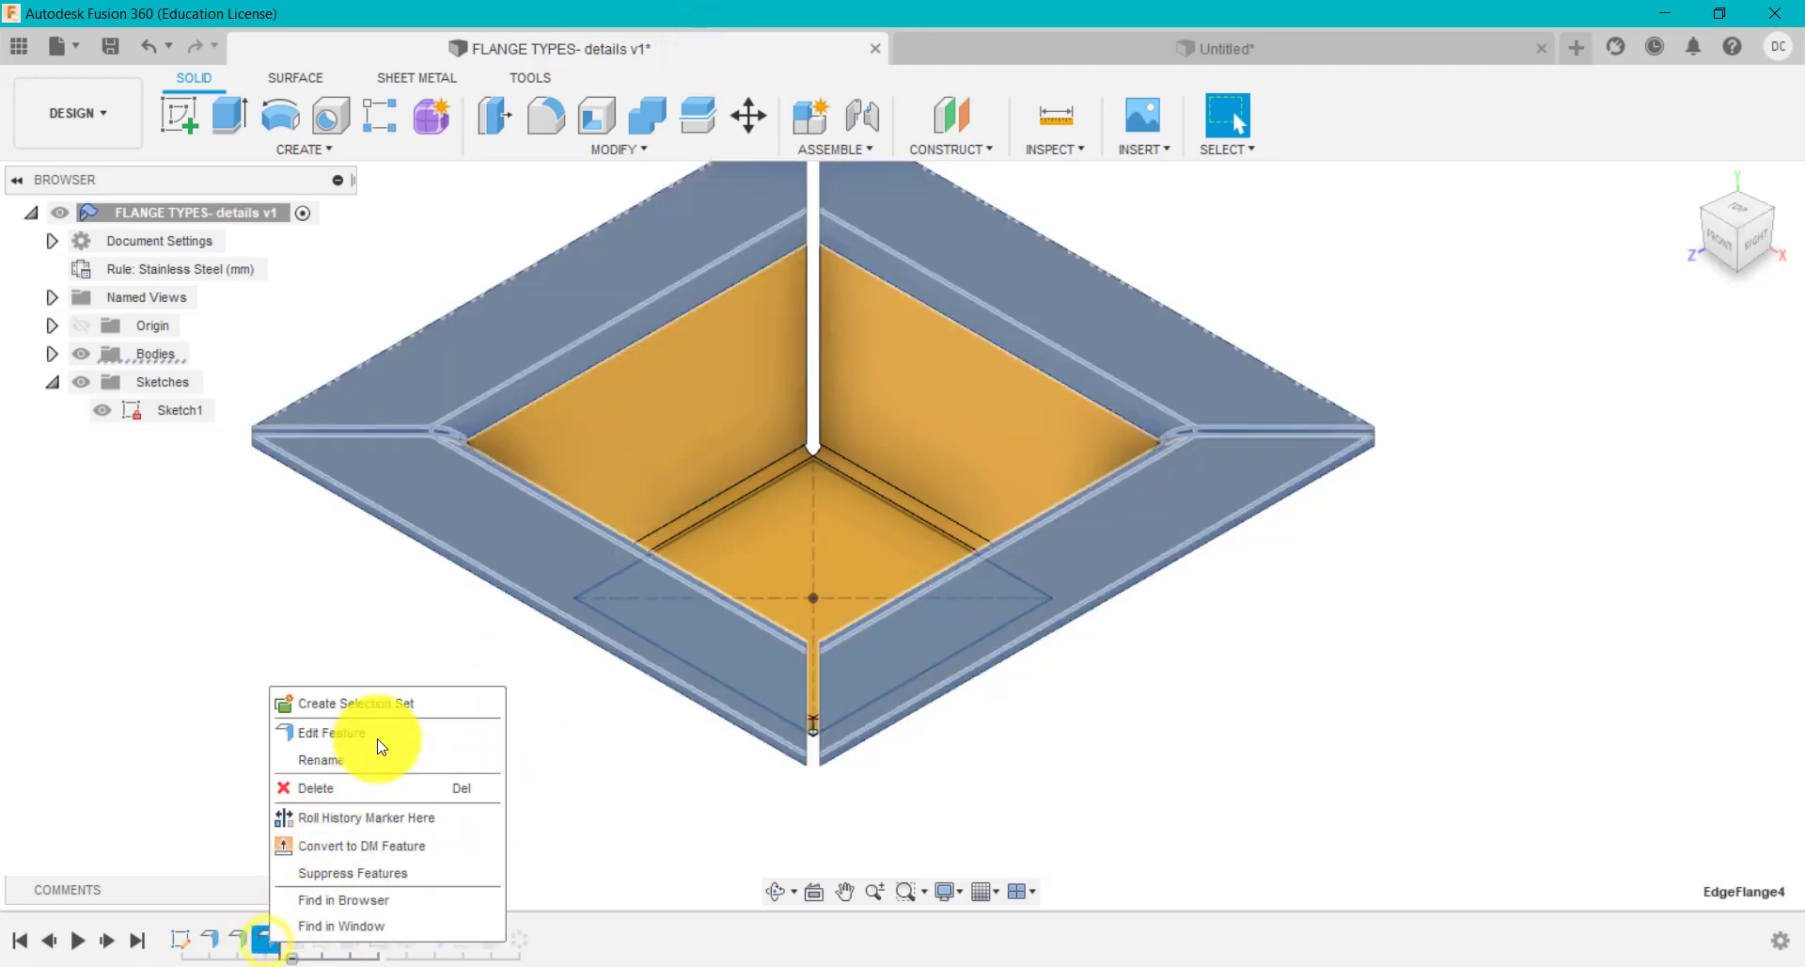
pyautogui.click(378, 745)
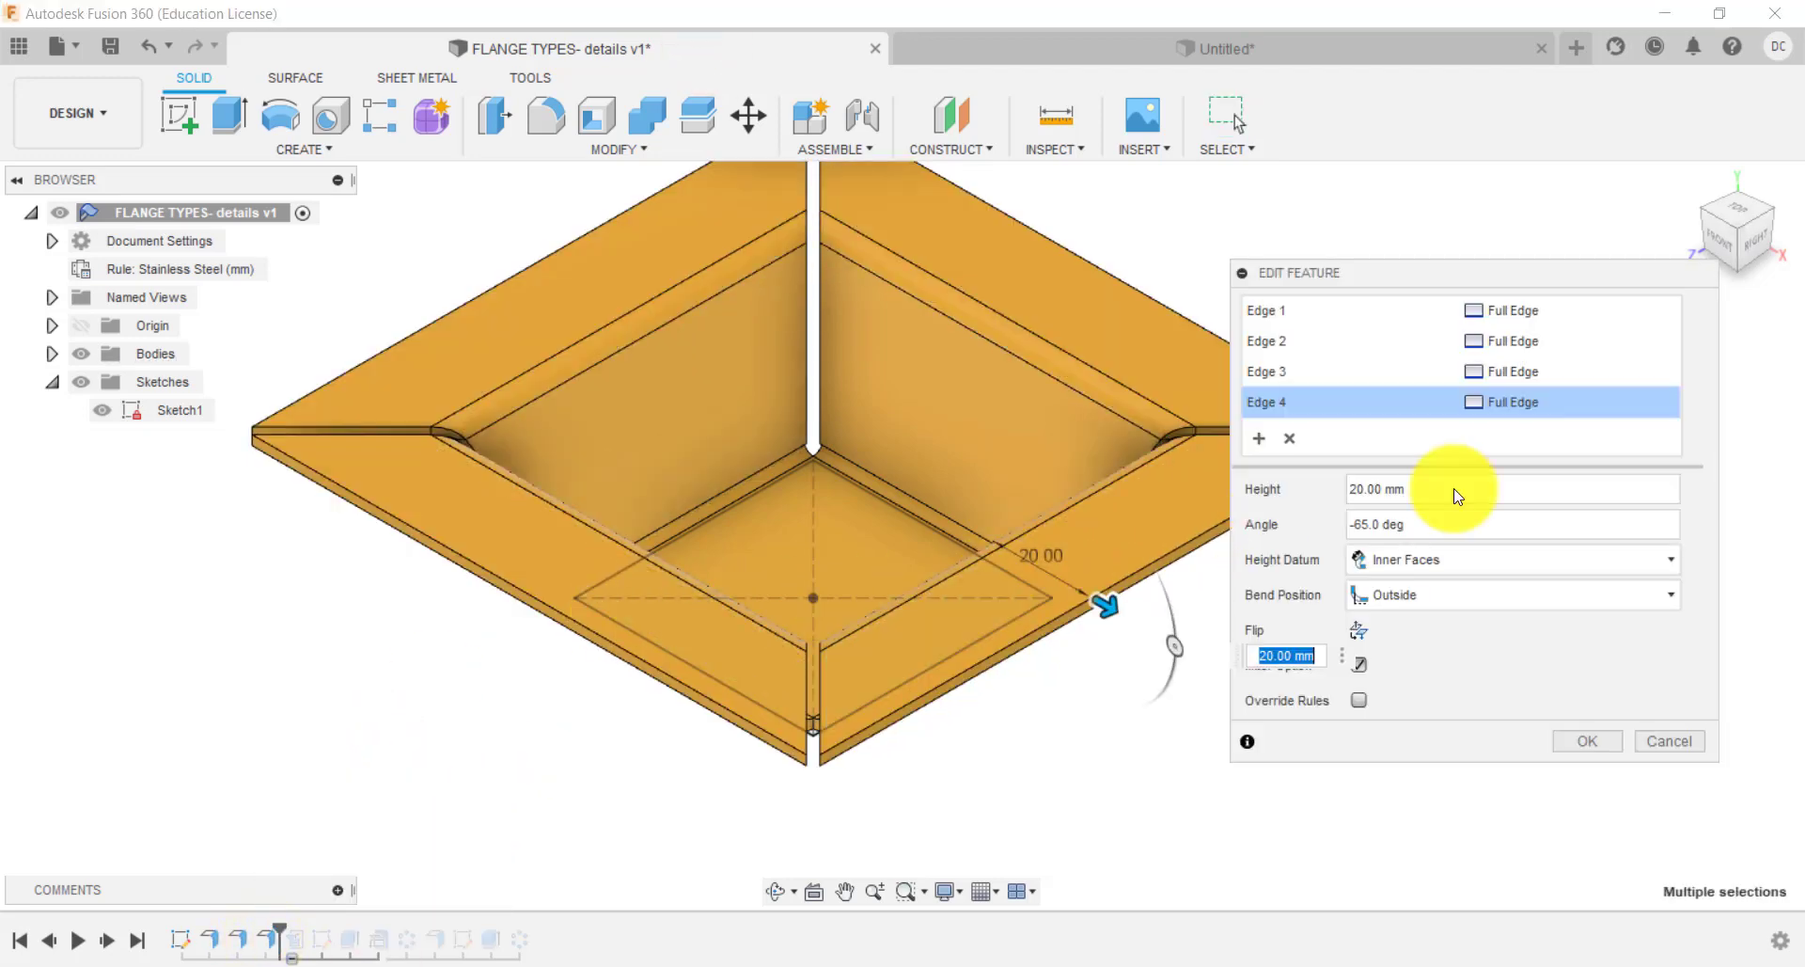
pyautogui.click(1652, 742)
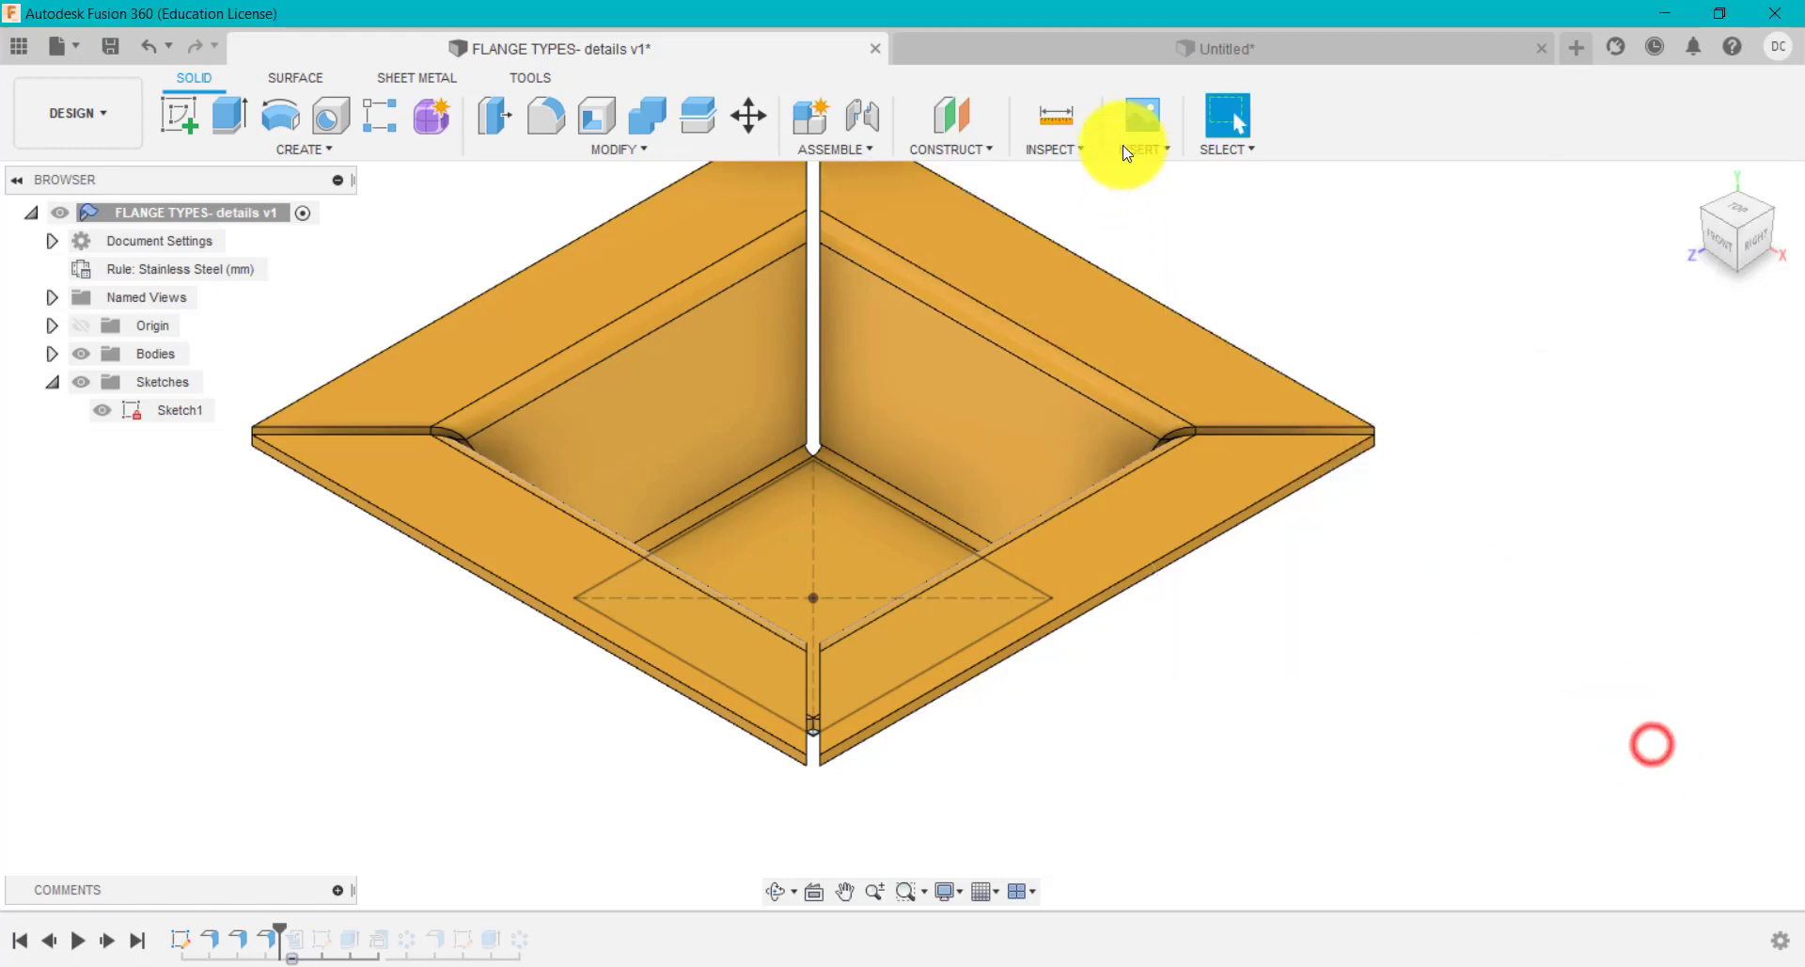
# Edit the tray's rim flange, changing its height from 55 mm to 20 mm.
pyautogui.click(1078, 53)
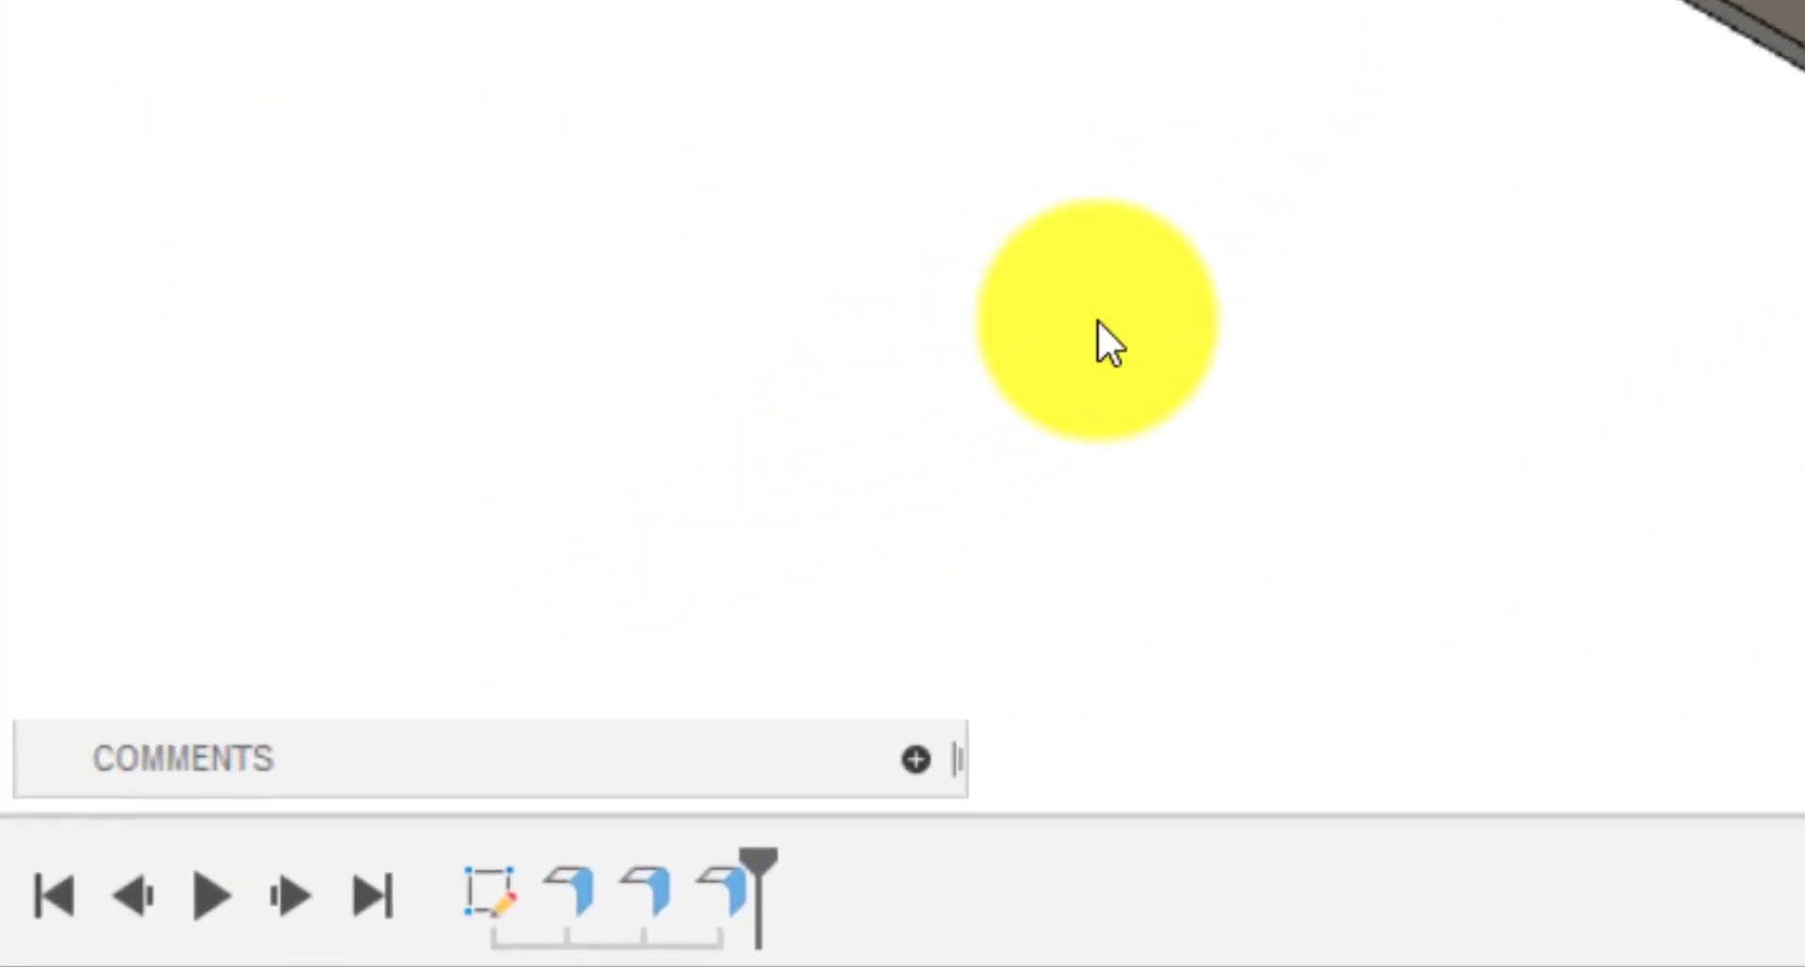
pyautogui.rightClick(727, 903)
pyautogui.click(901, 341)
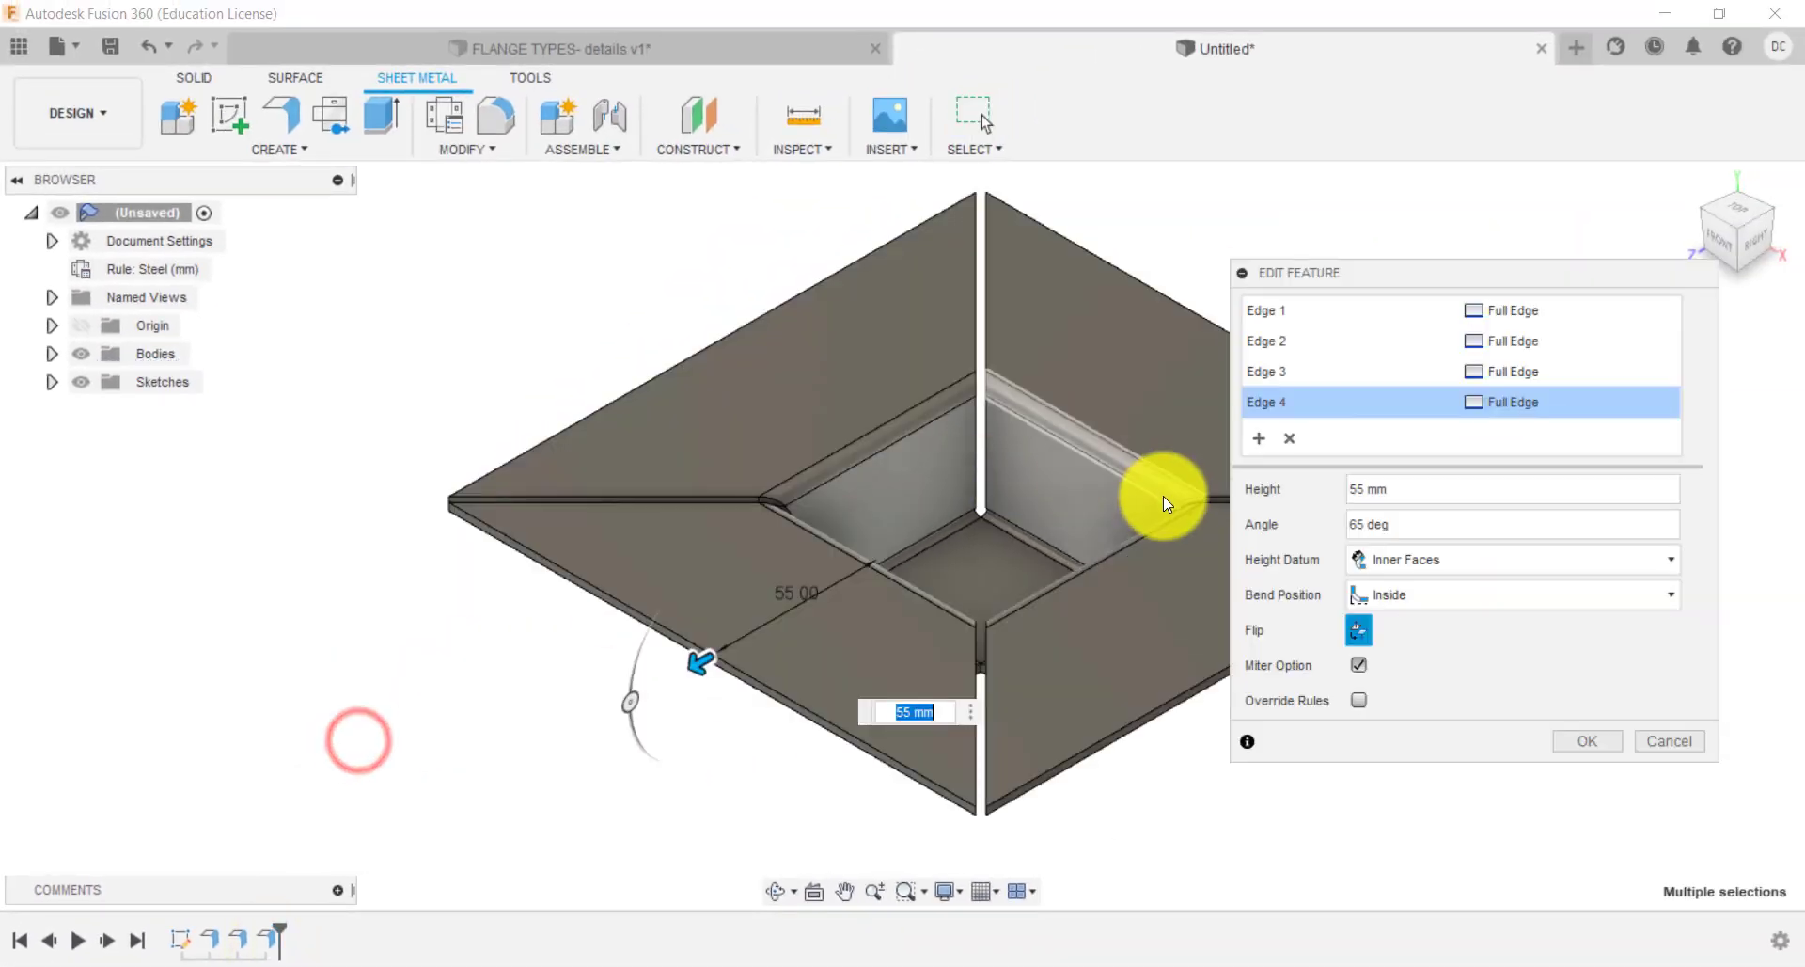
pyautogui.moveTo(1415, 488); pyautogui.dragTo(1340, 496)
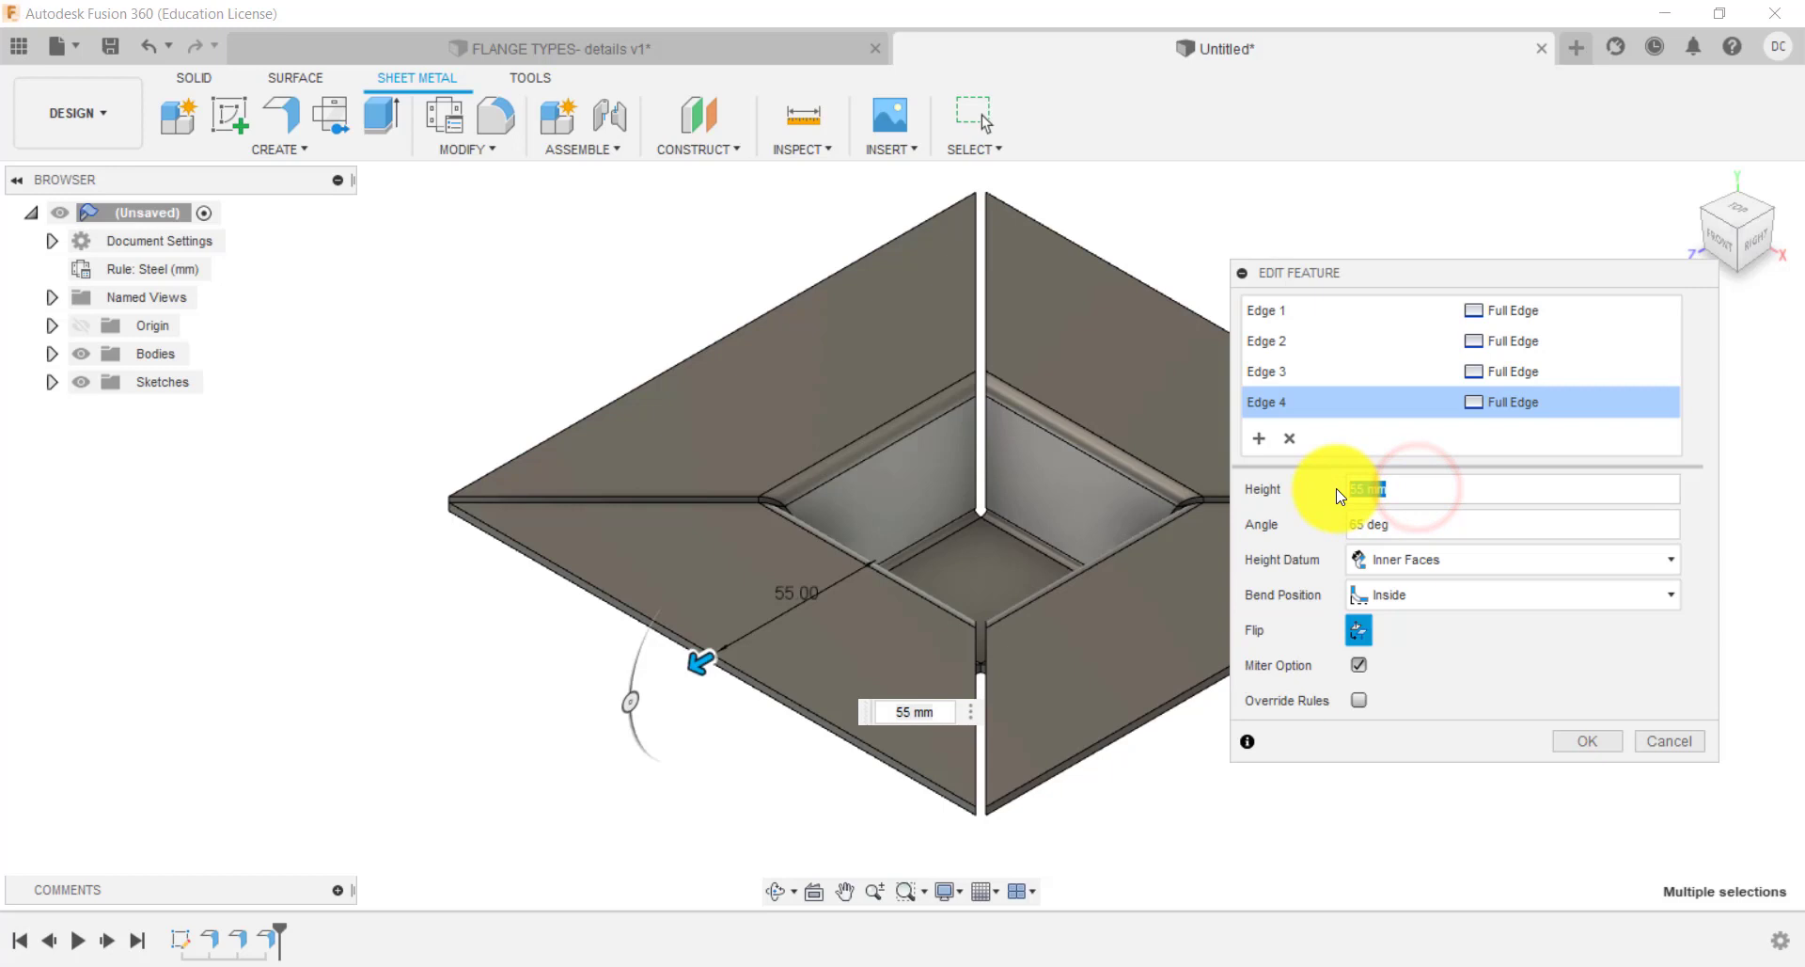
pyautogui.write('20')
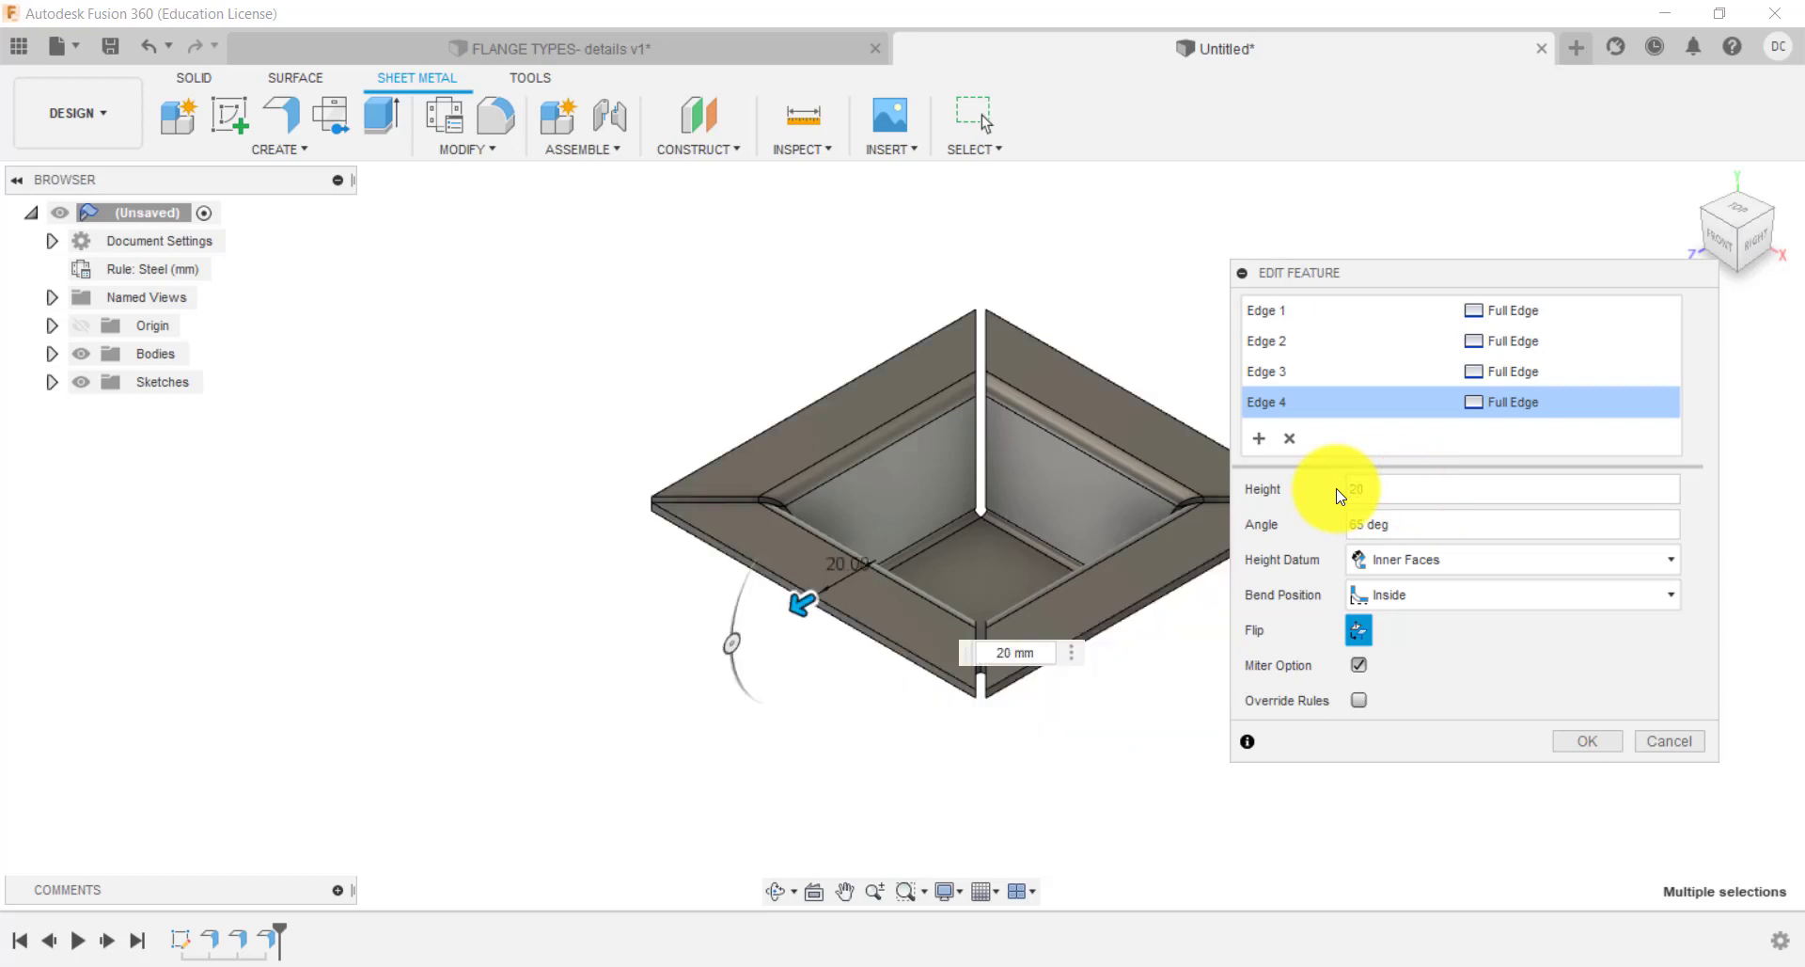
pyautogui.click(1589, 736)
pyautogui.scroll(3, 1331, 542)
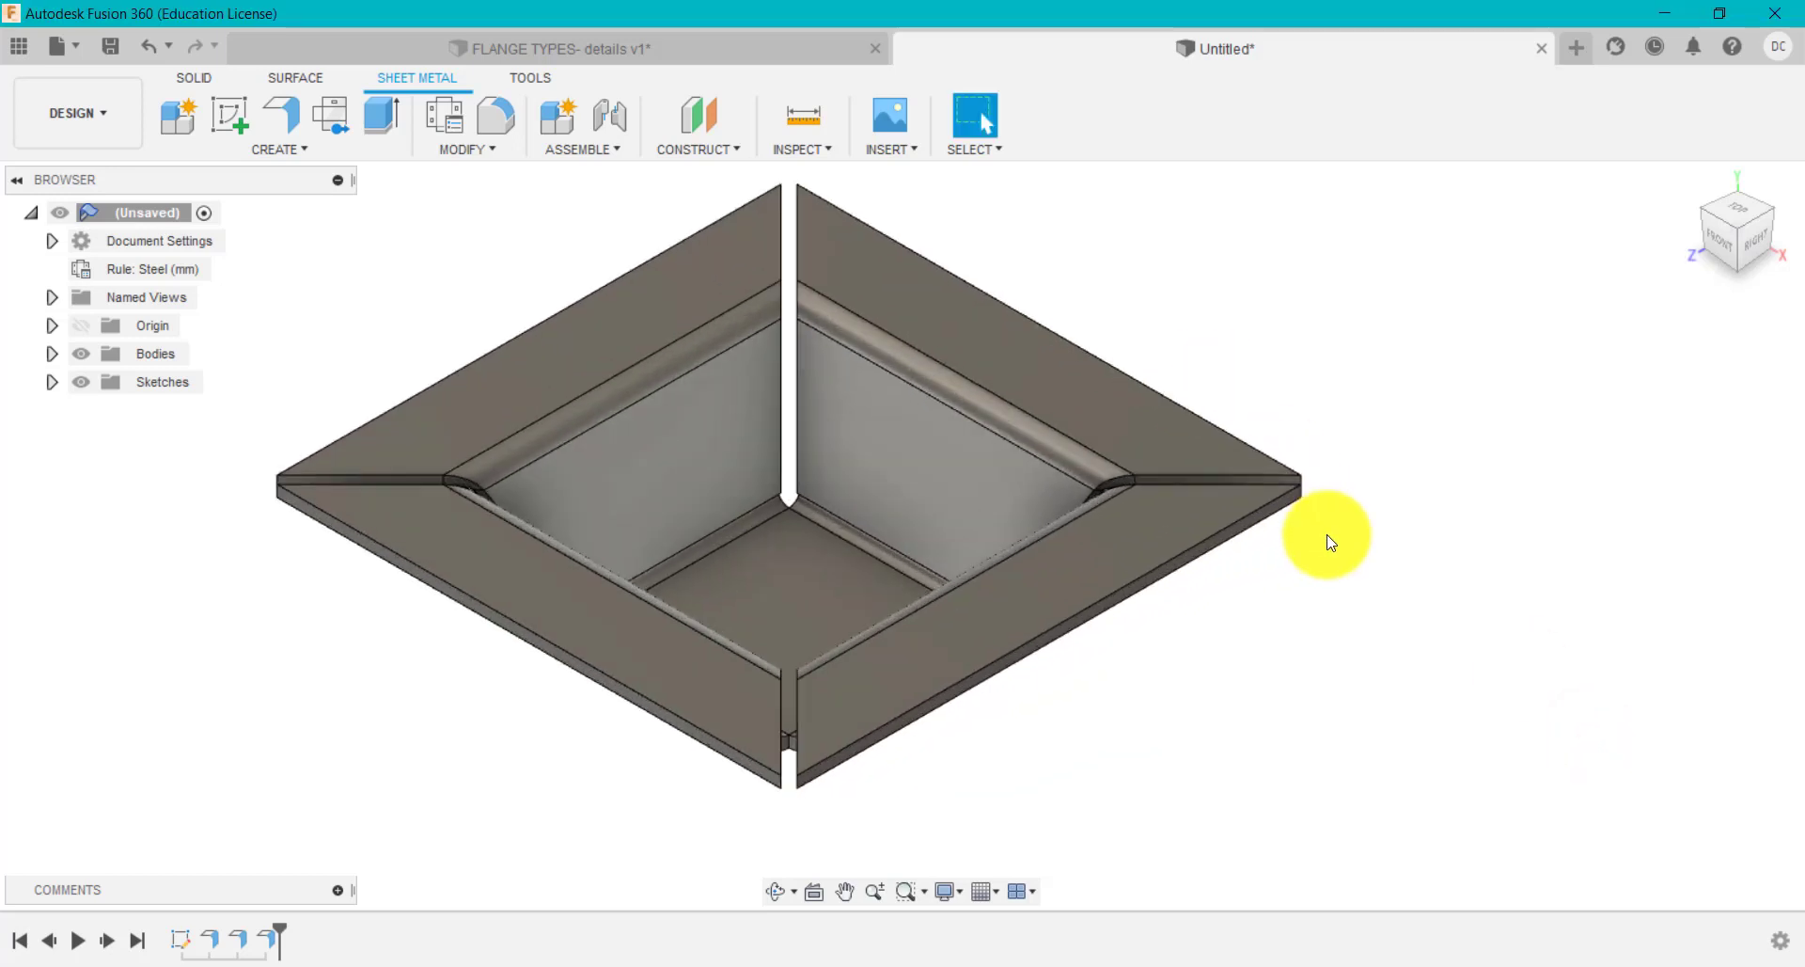
# Hide Sketch1 in the reference design and roll its history forward past Unfold1.
pyautogui.click(675, 47)
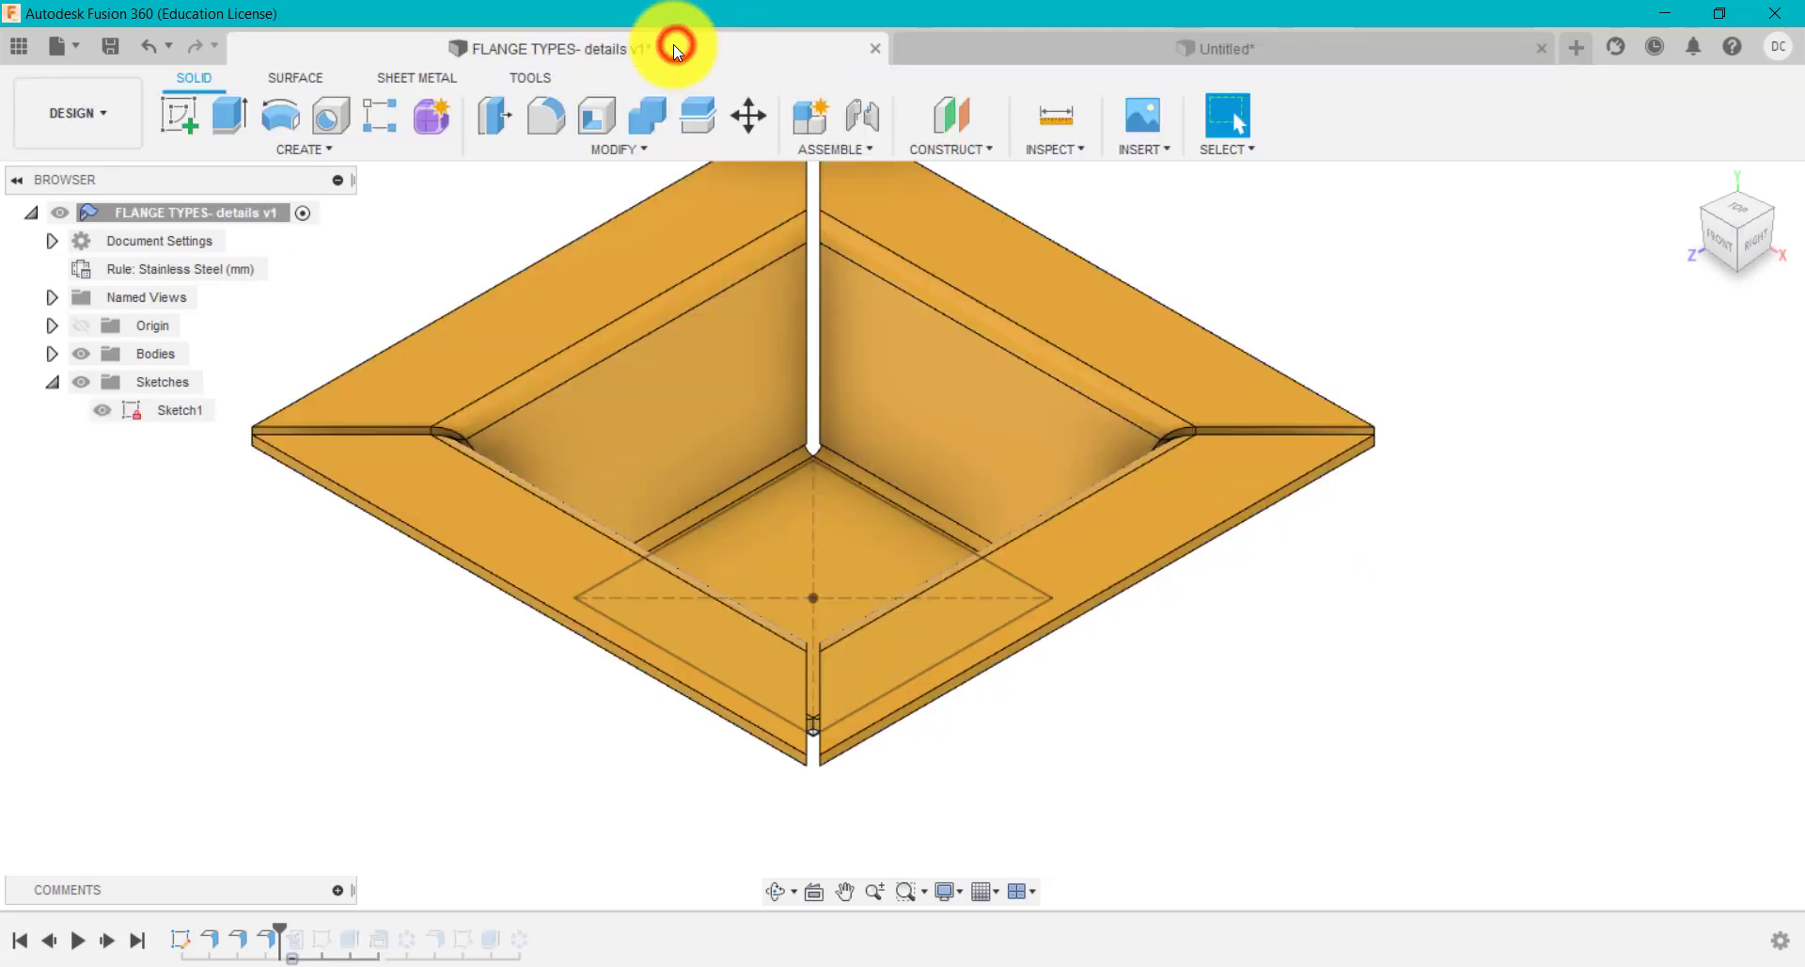
pyautogui.scroll(-2, 736, 428)
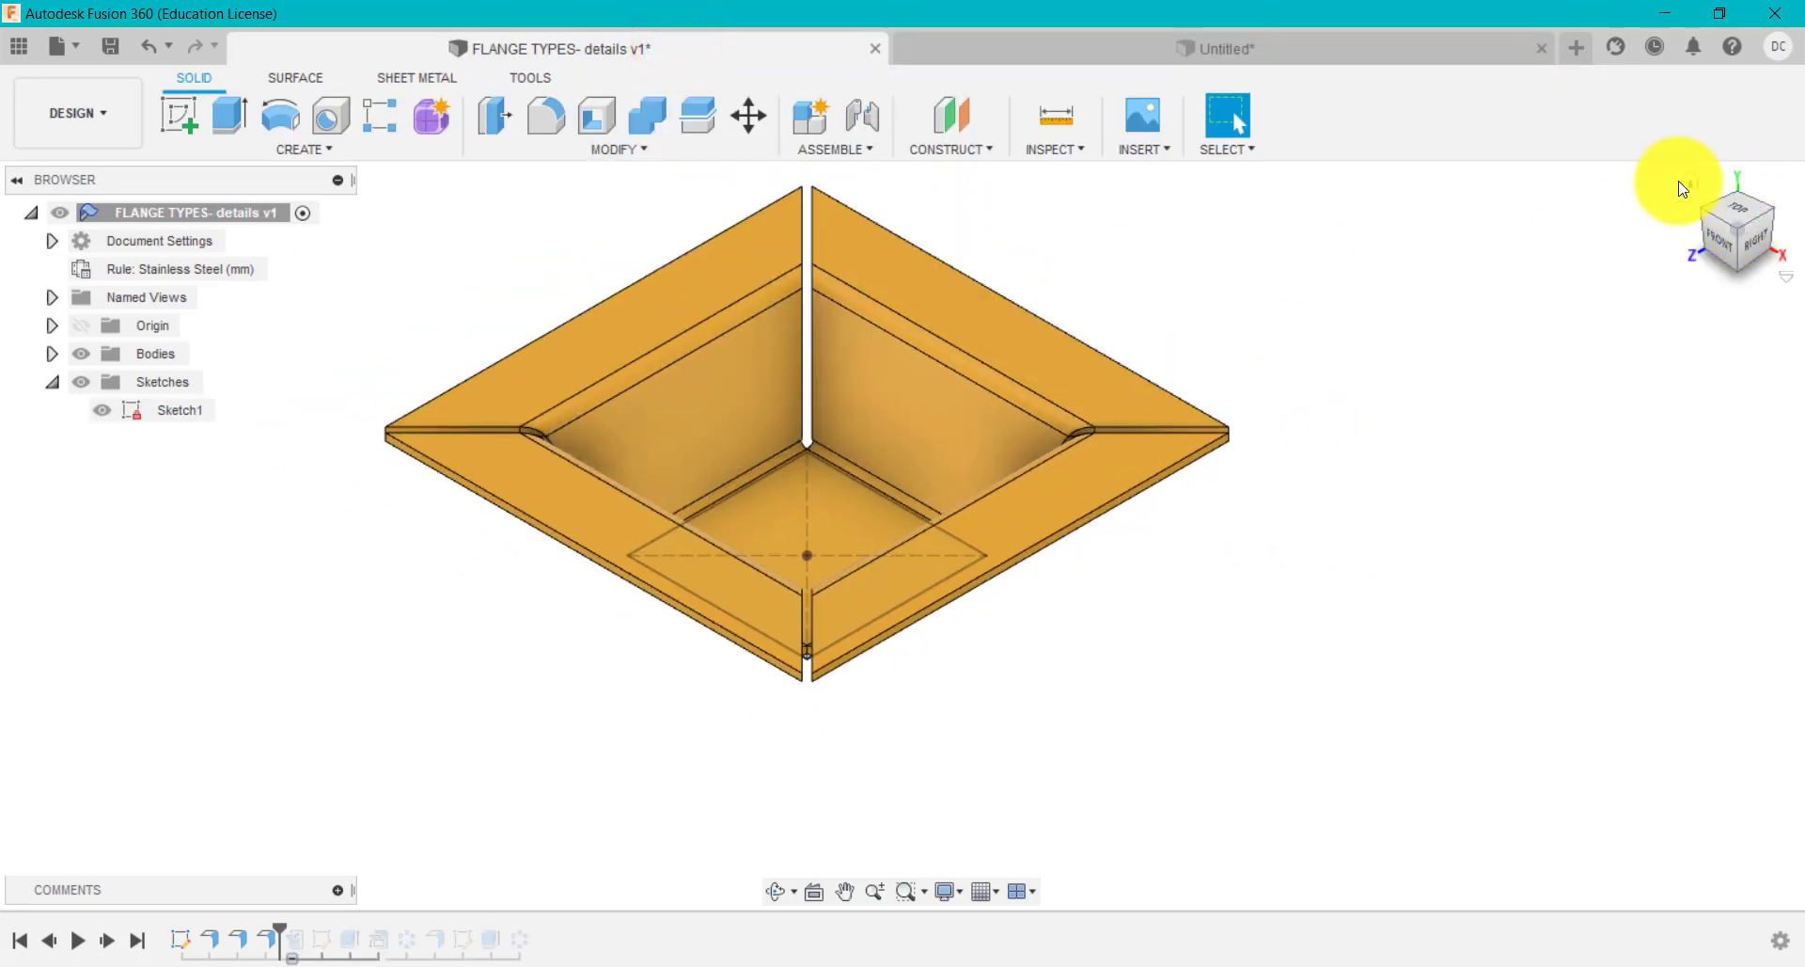
pyautogui.click(1690, 181)
pyautogui.click(103, 418)
pyautogui.click(101, 414)
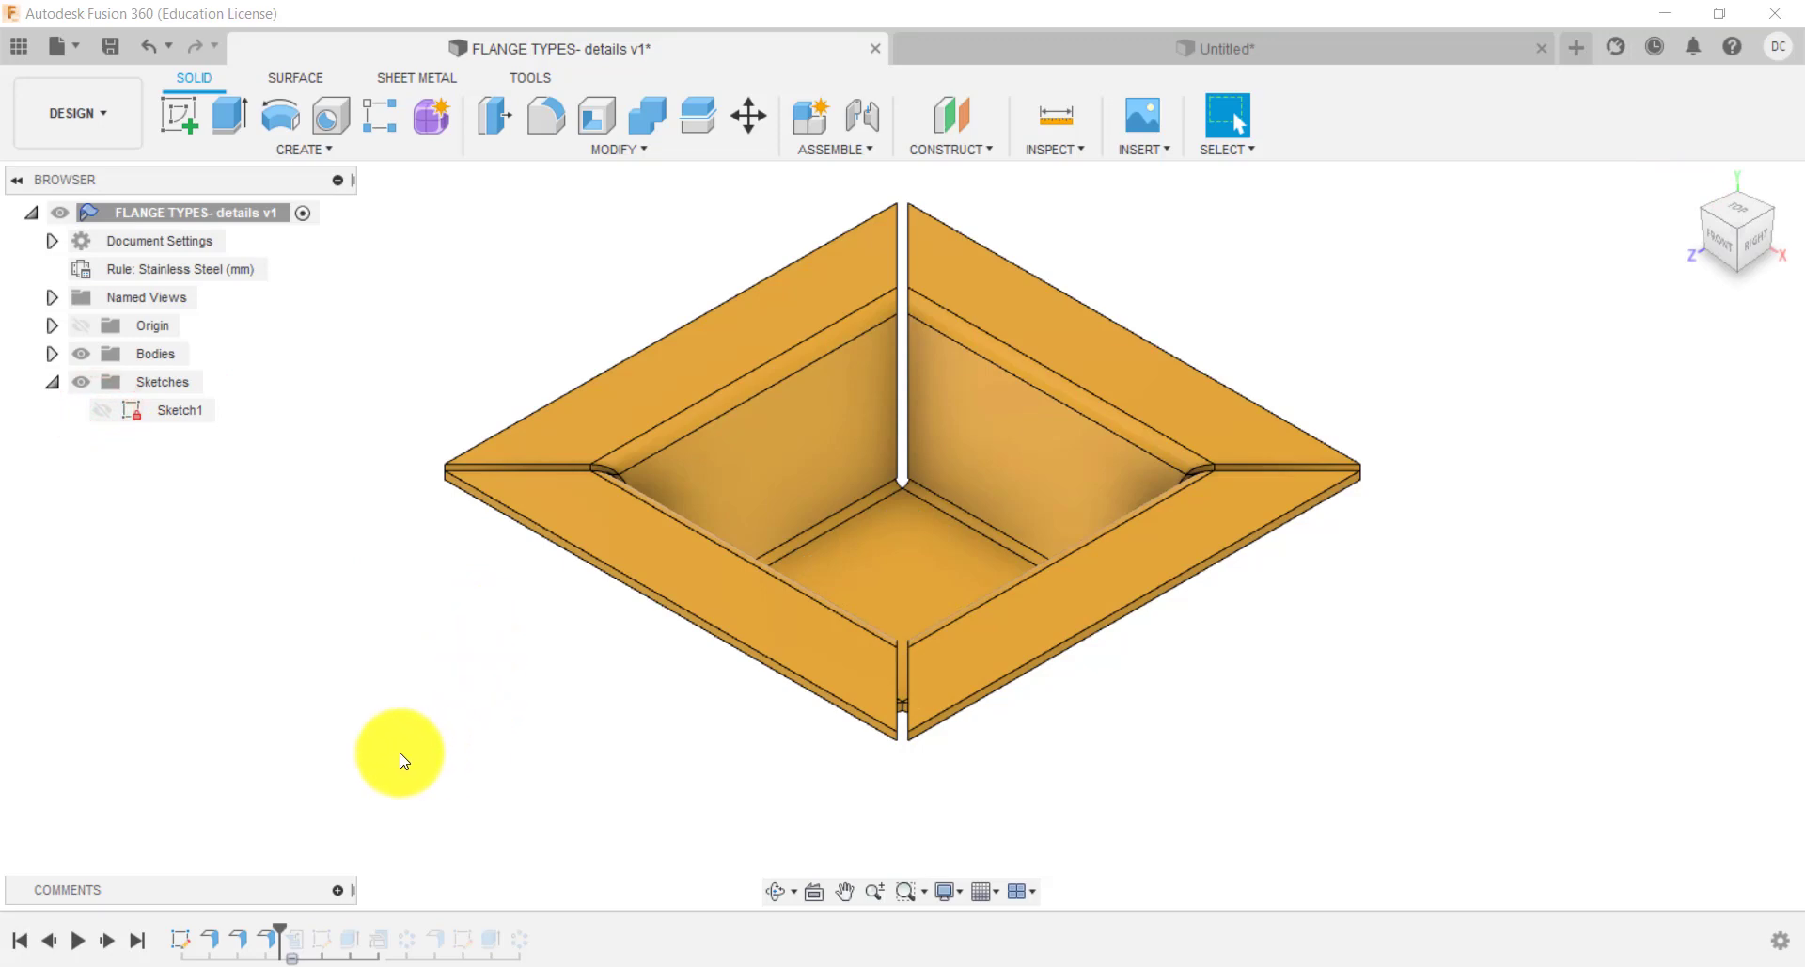
pyautogui.moveTo(392, 753)
pyautogui.keyDown('shift'); pyautogui.mouseDown(button='middle')
pyautogui.moveTo(386, 568)
pyautogui.moveTo(375, 737)
pyautogui.mouseUp(button='middle'); pyautogui.keyUp('shift')
pyautogui.press('Escape')
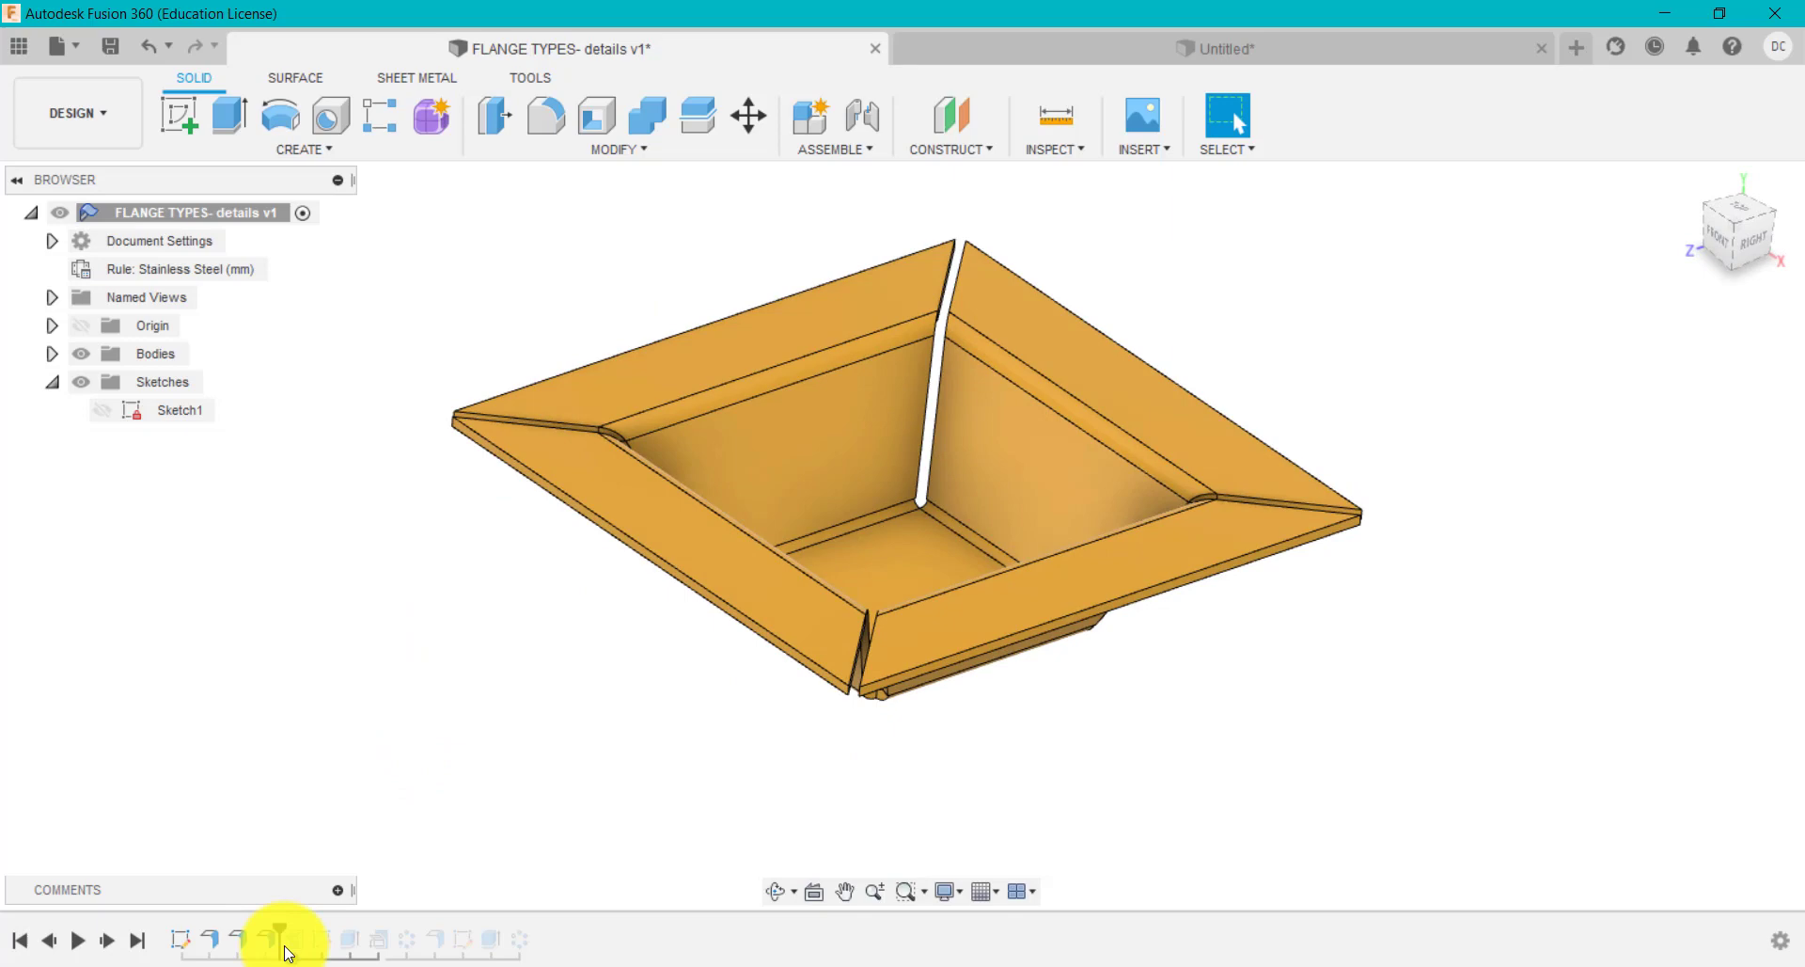
pyautogui.moveTo(283, 929); pyautogui.dragTo(310, 917)
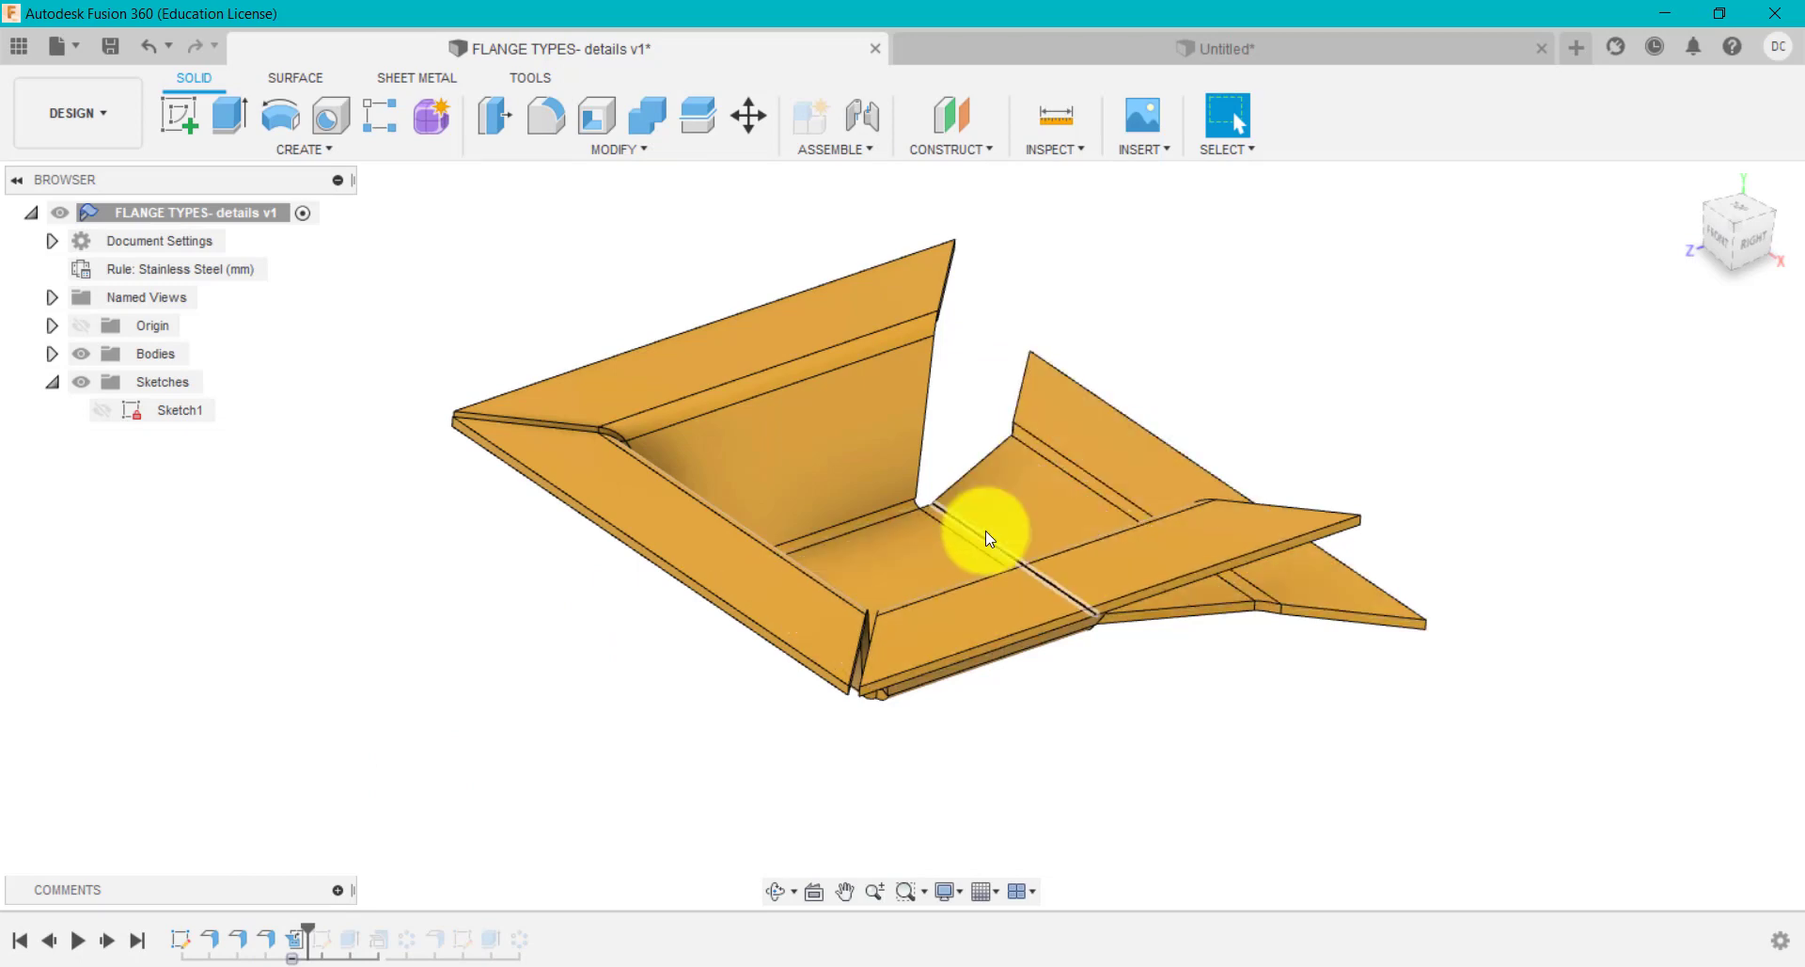
# Unfold two of the Untitled tray's bends flat, keeping the base face stationary.
pyautogui.click(1148, 48)
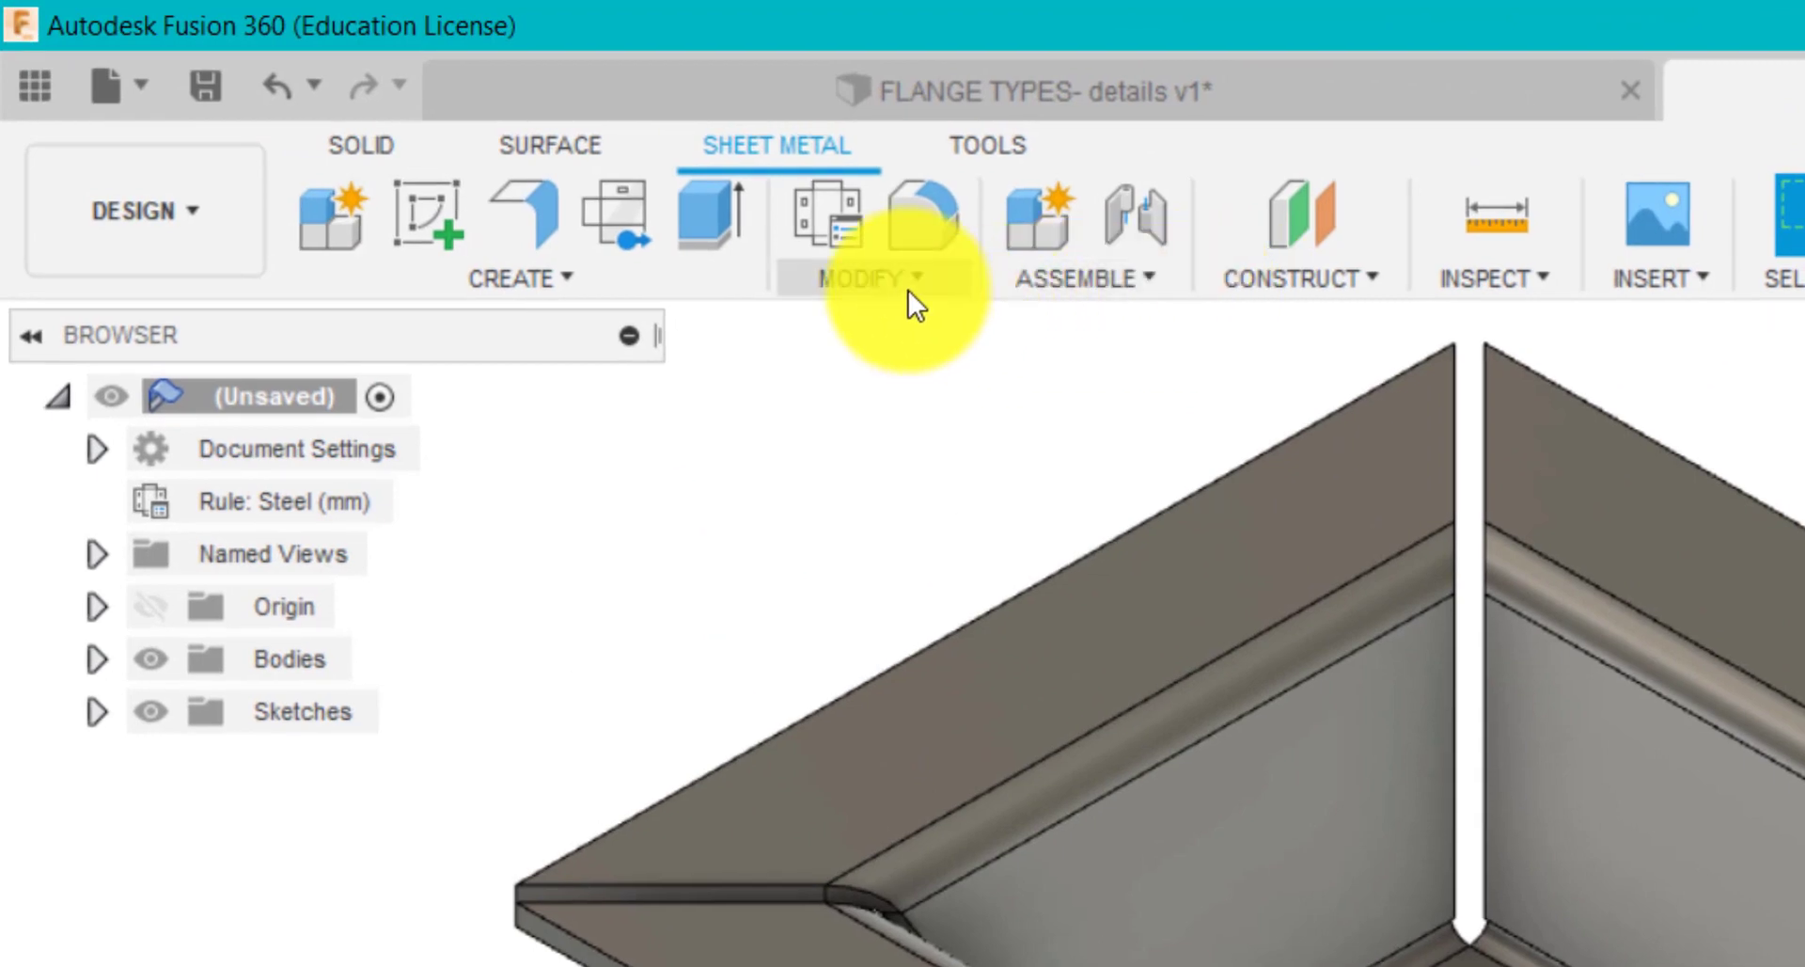
pyautogui.click(861, 273)
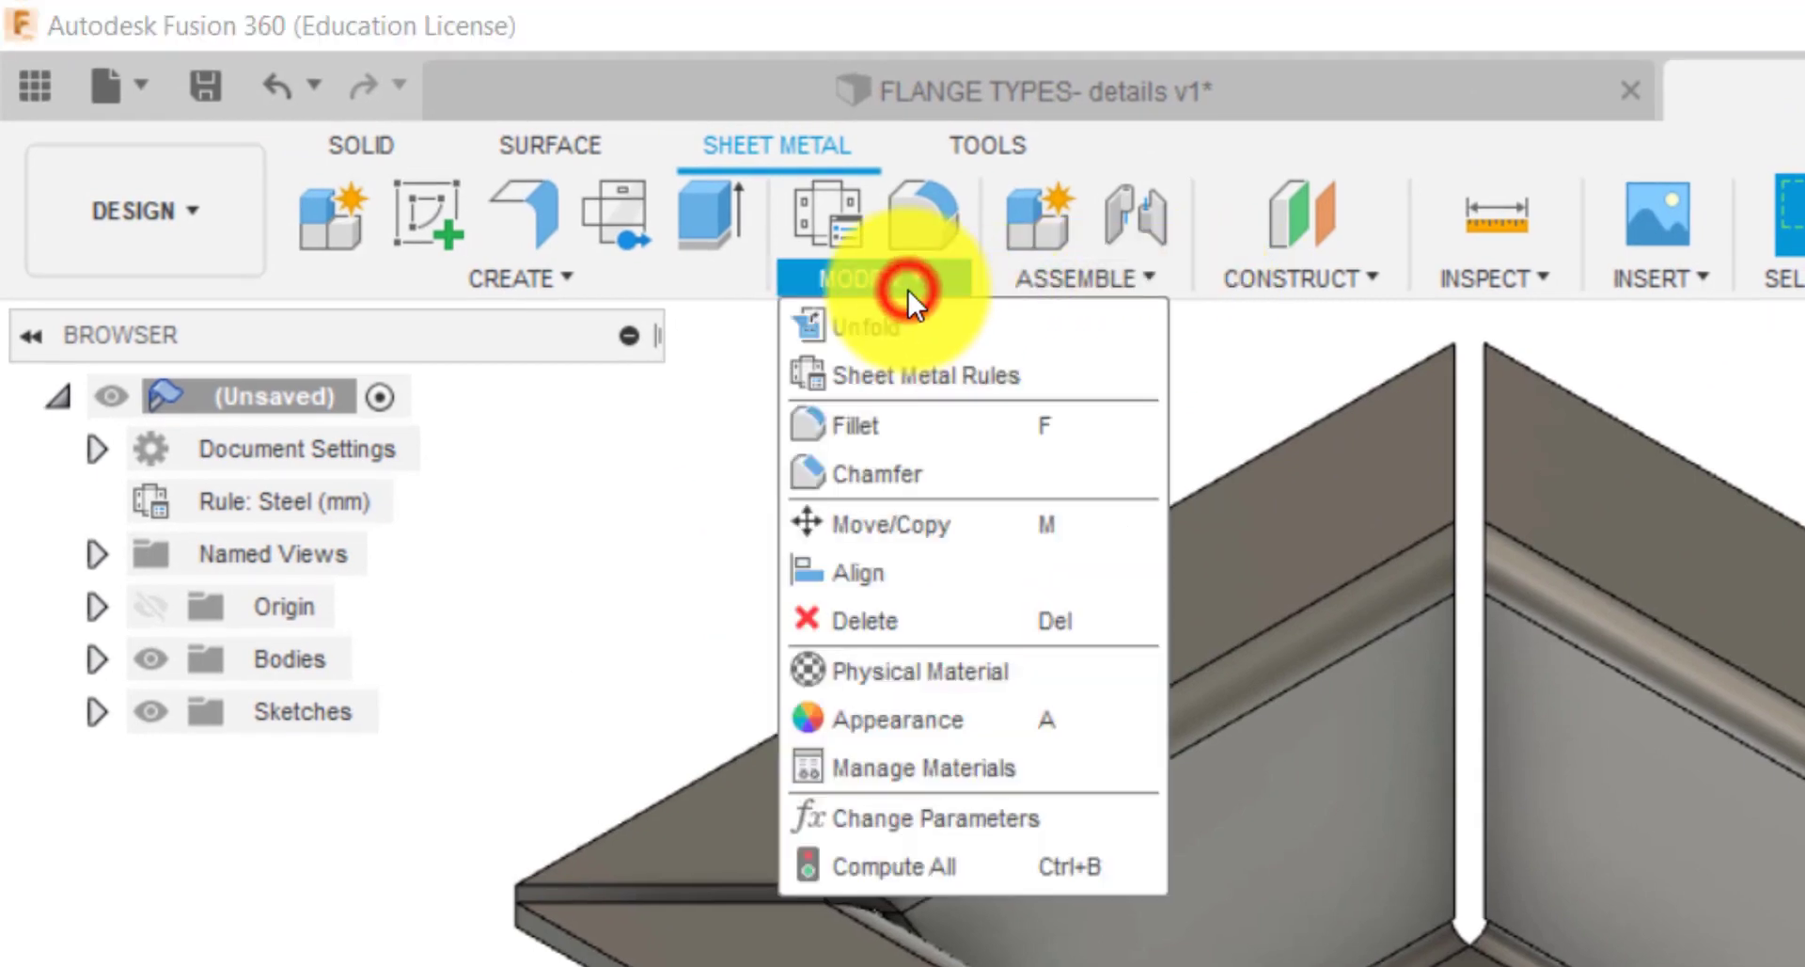
pyautogui.click(898, 324)
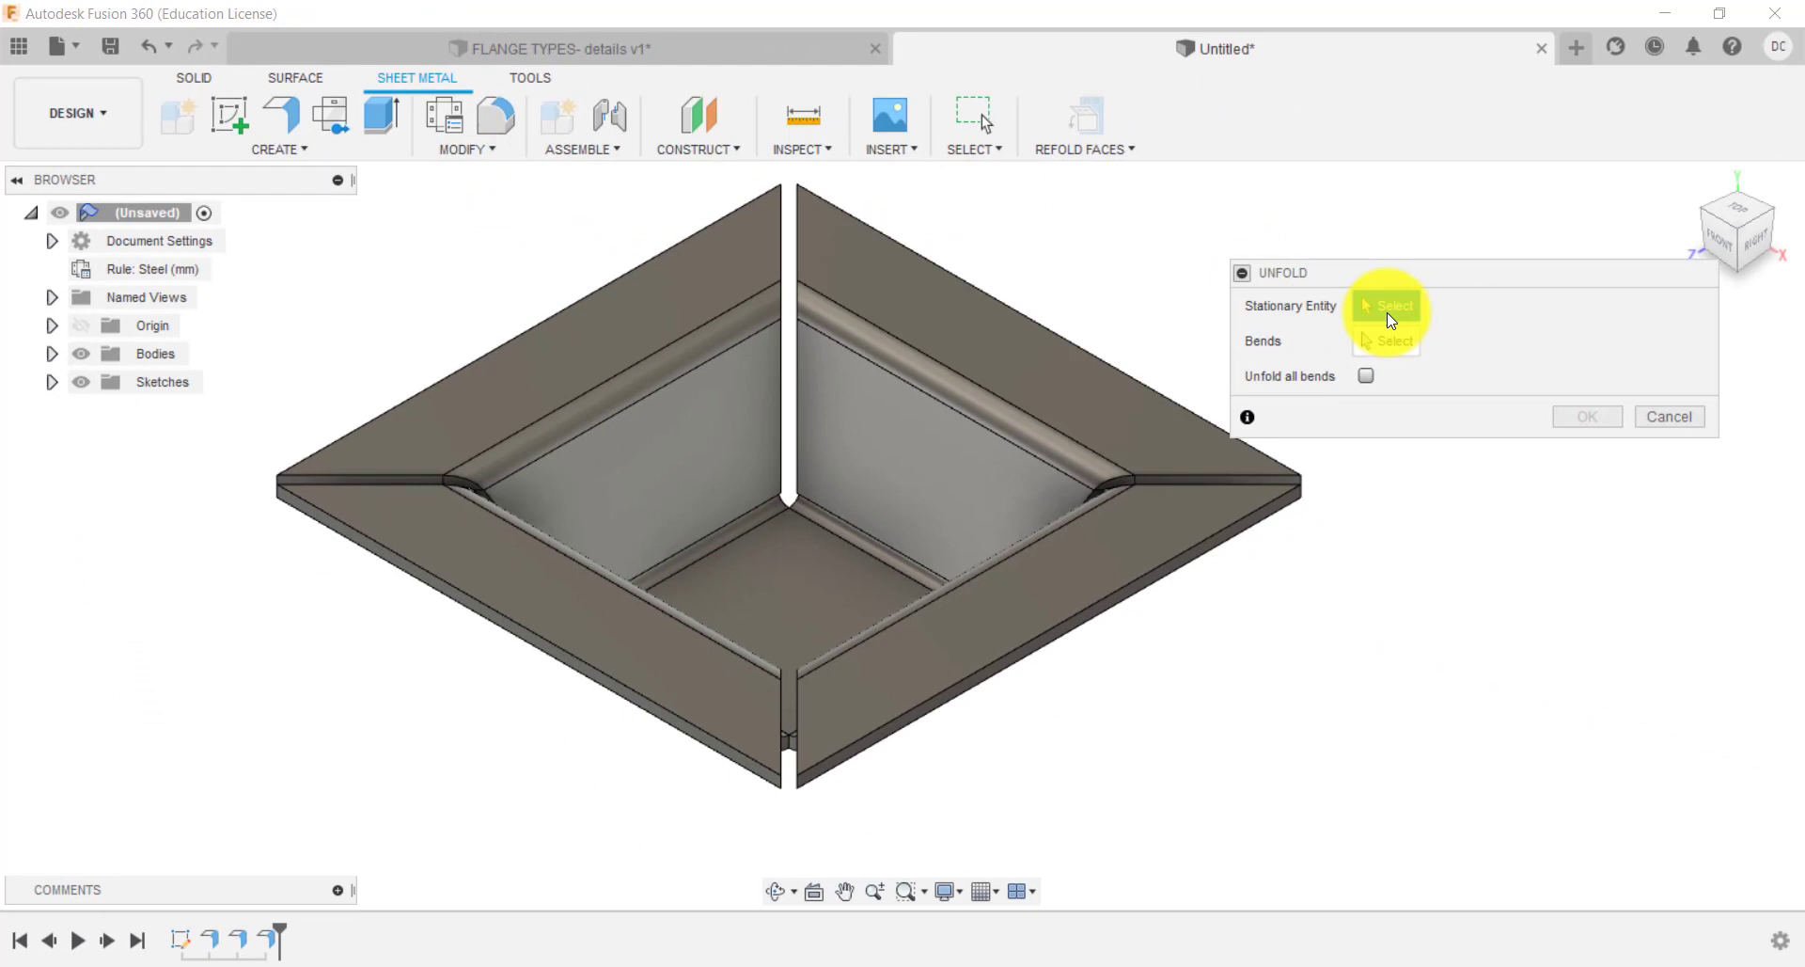
pyautogui.click(852, 600)
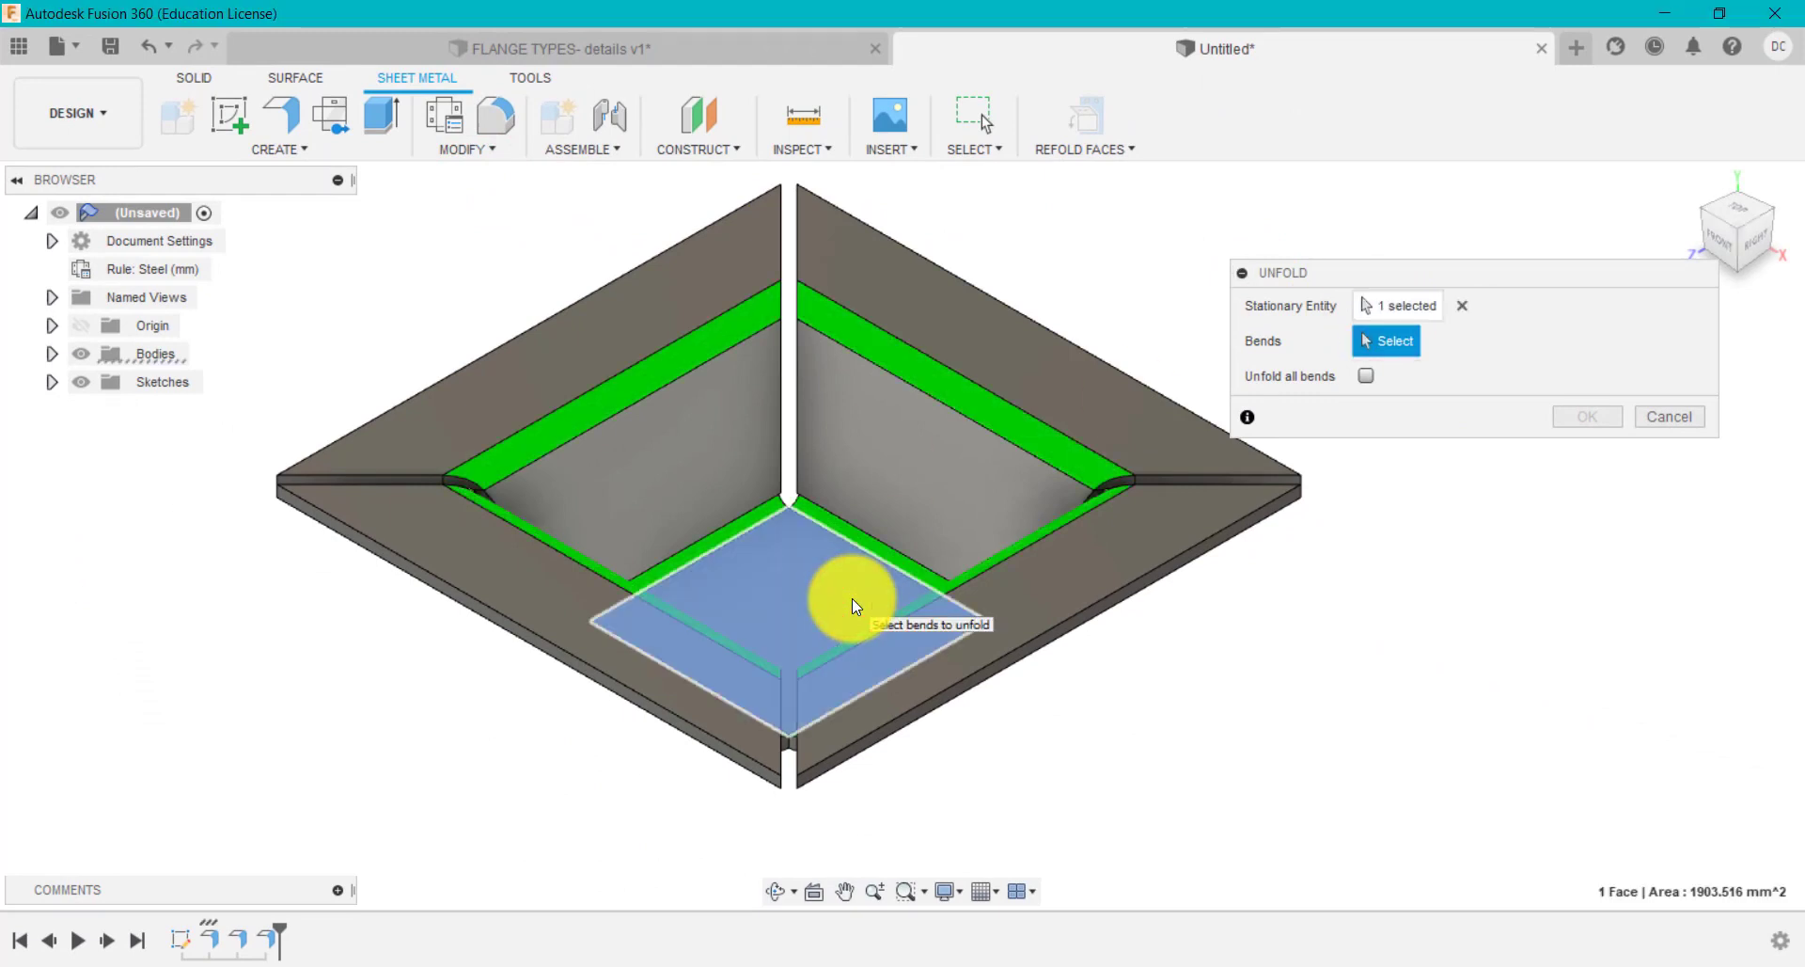
pyautogui.click(1379, 357)
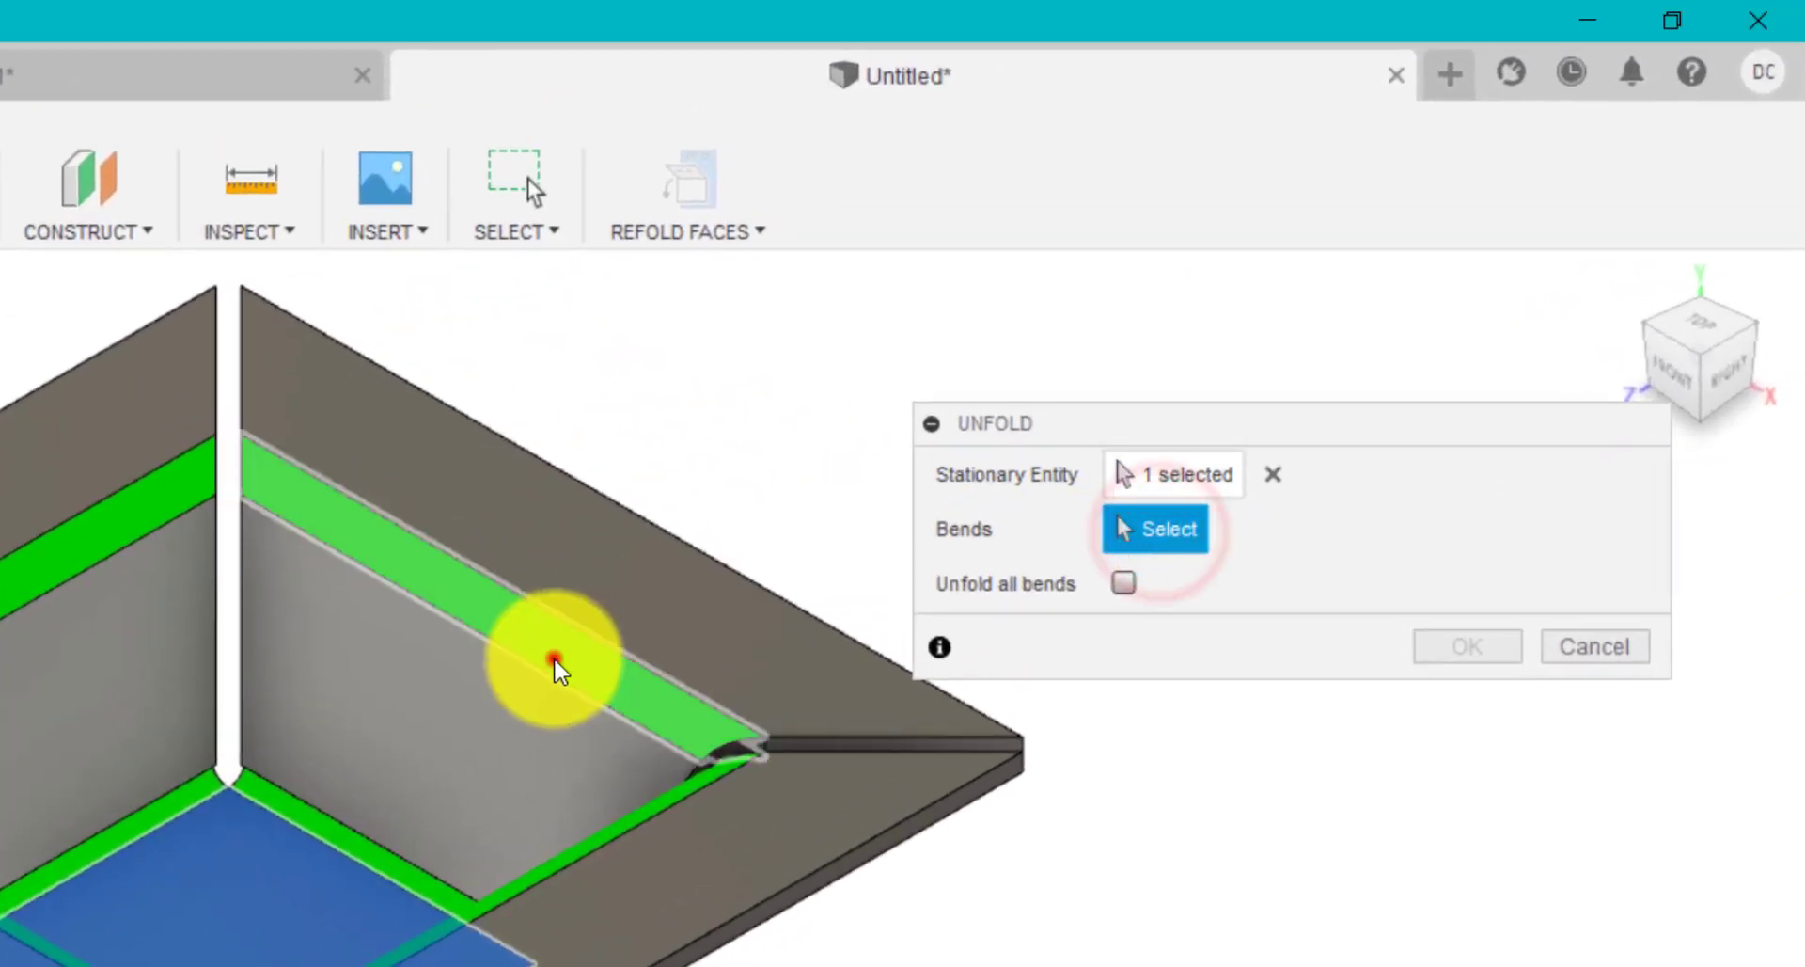
pyautogui.click(555, 659)
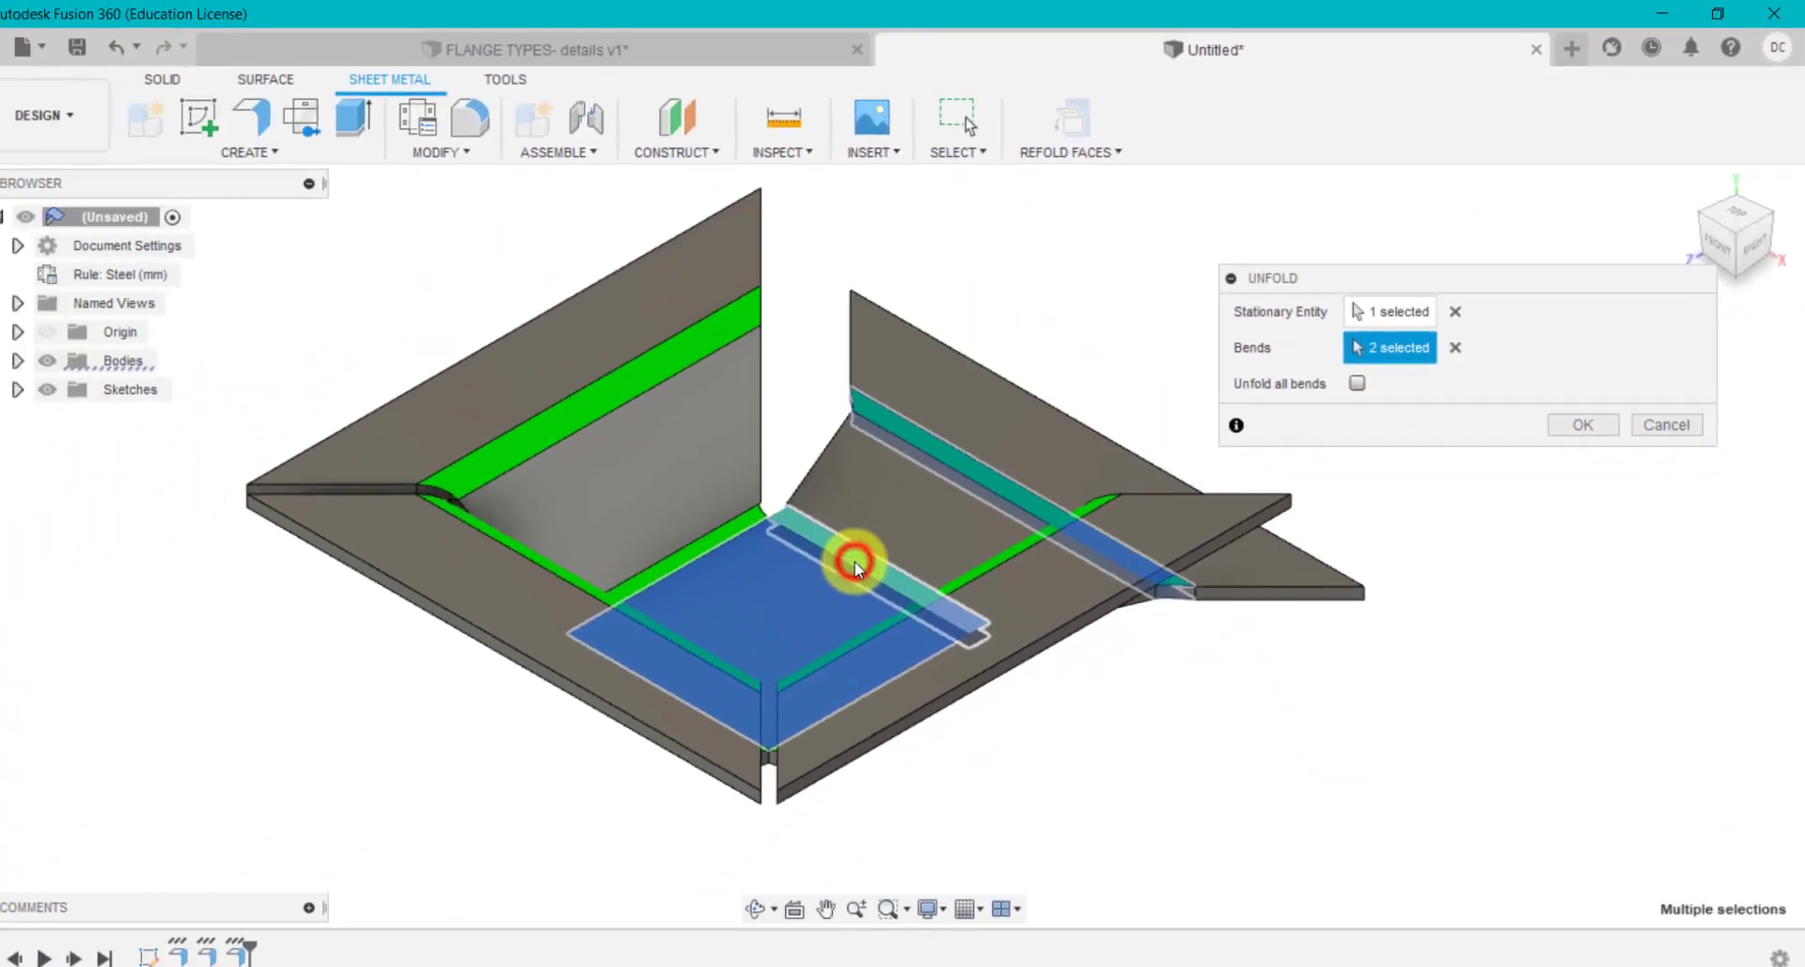
pyautogui.click(872, 552)
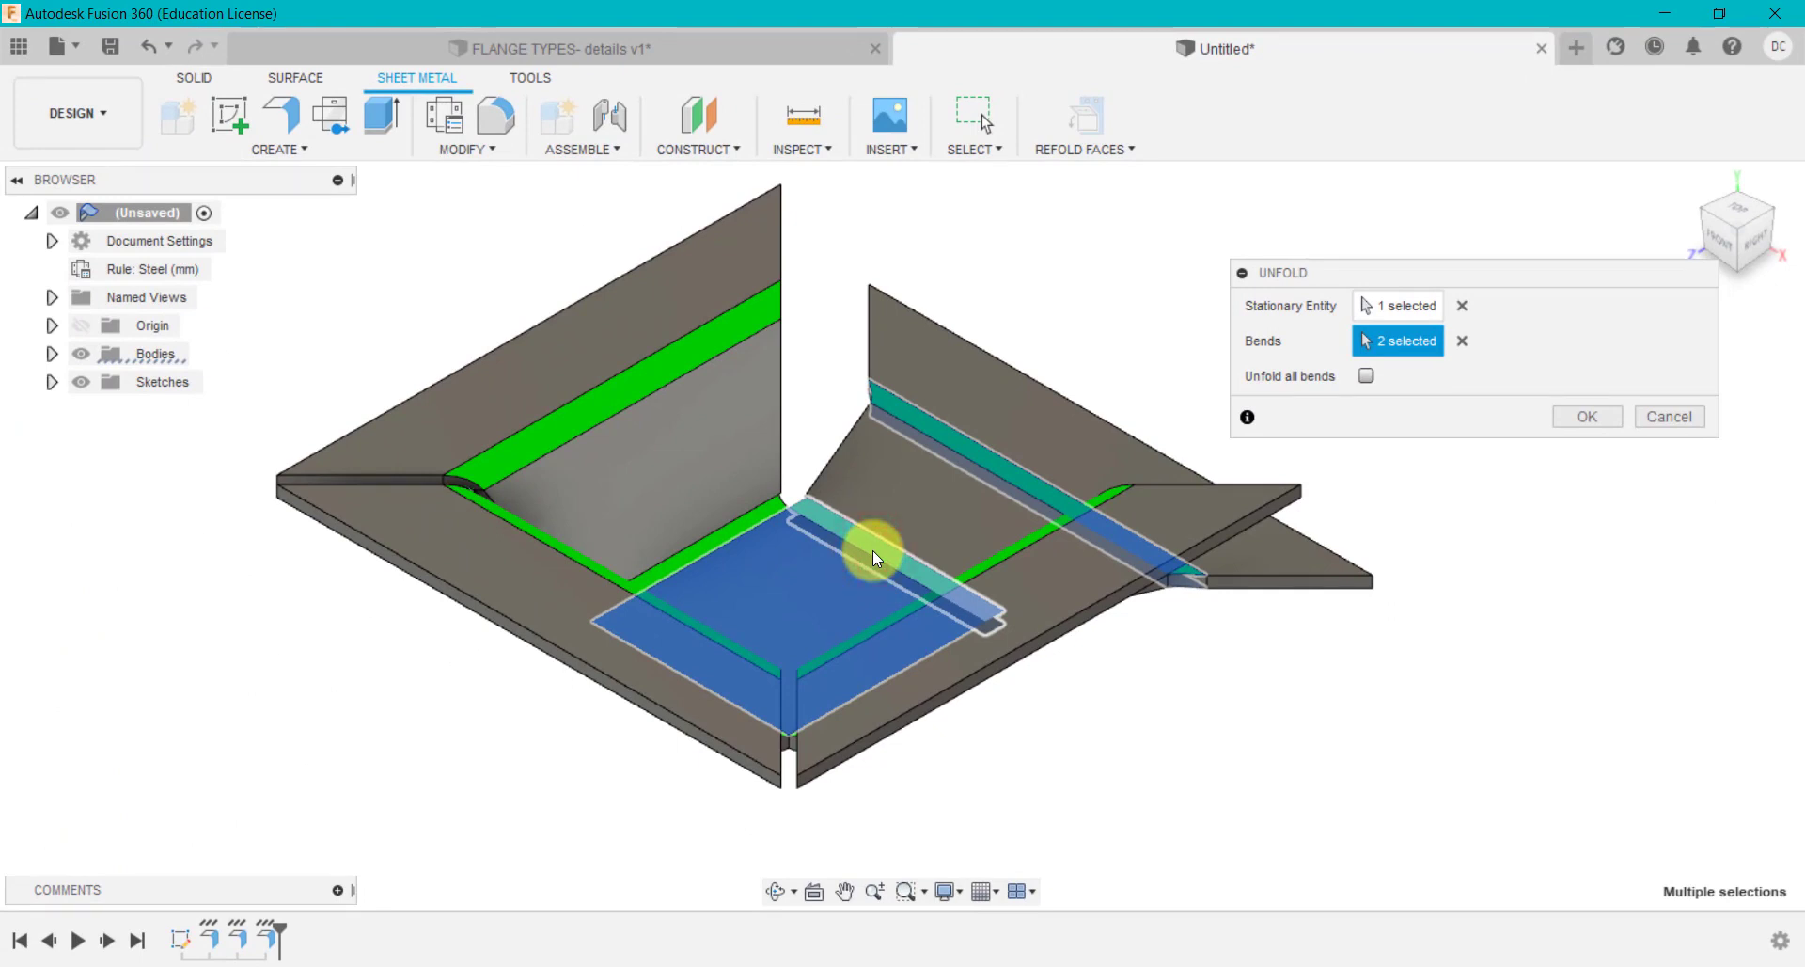
pyautogui.click(1612, 416)
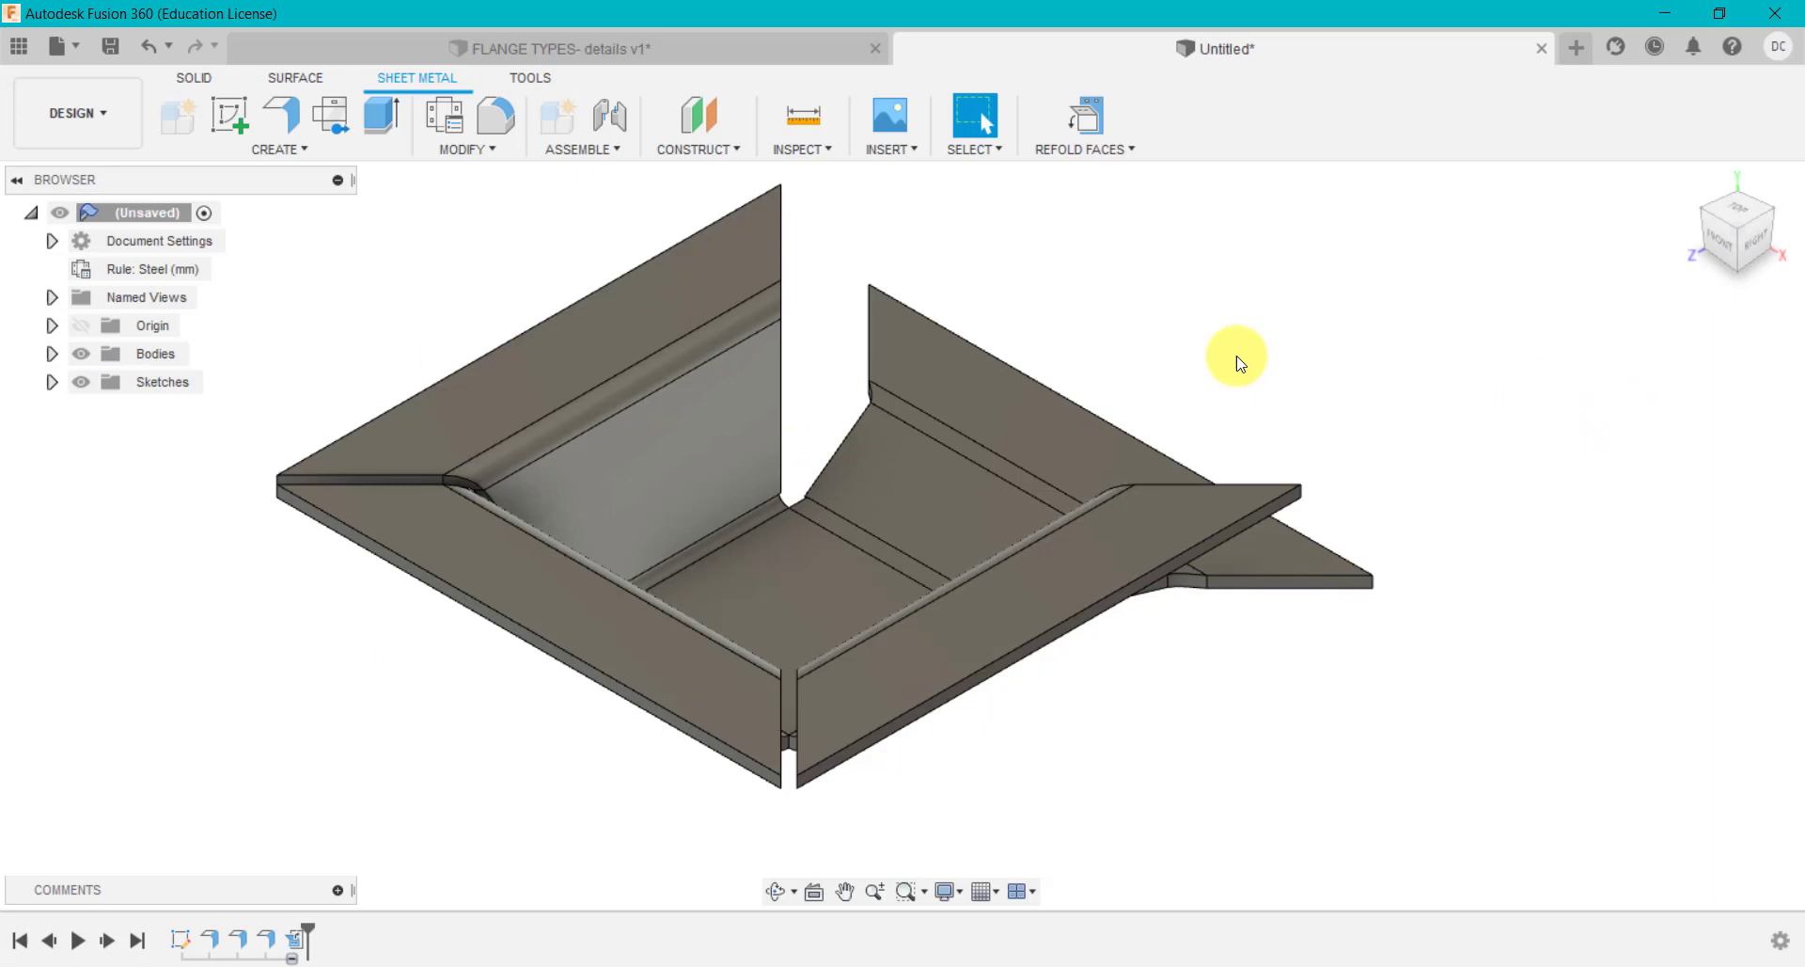
# In the FLANGE TYPES reference, roll the history forward to Sketch2, show it and edit it.
pyautogui.click(767, 50)
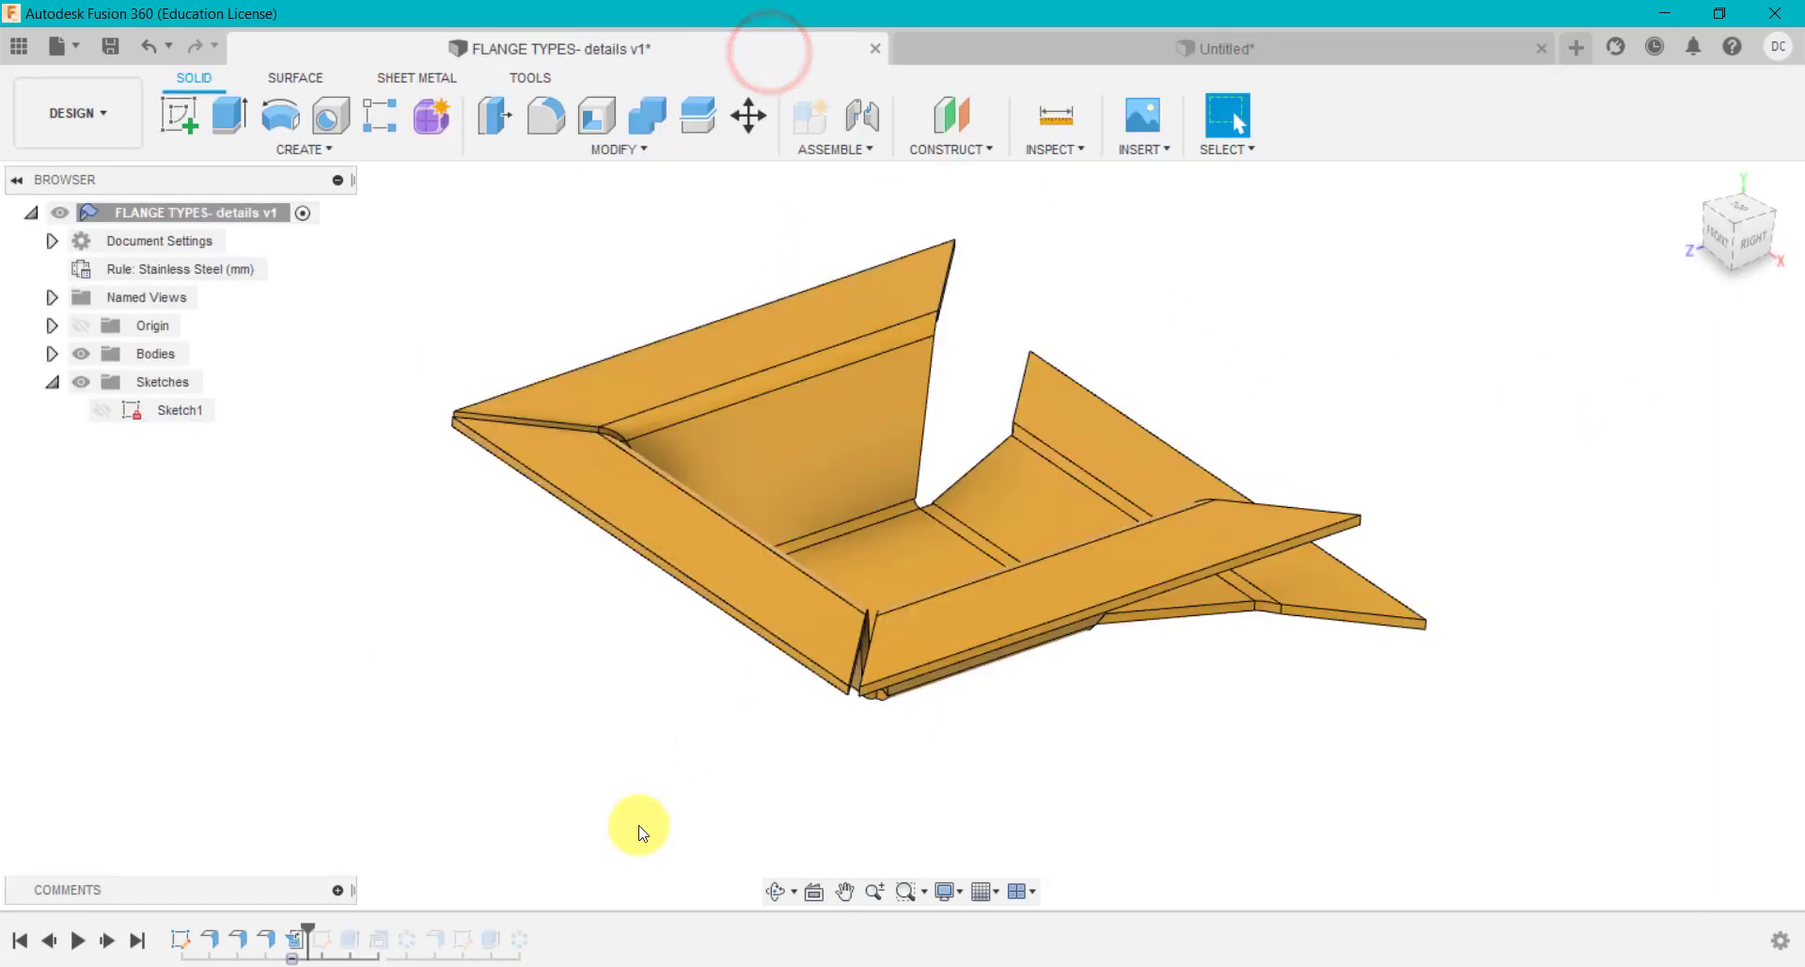
pyautogui.moveTo(1442, 431)
pyautogui.keyDown('shift'); pyautogui.mouseDown(button='middle')
pyautogui.moveTo(1435, 472)
pyautogui.moveTo(1432, 456)
pyautogui.mouseUp(button='middle'); pyautogui.keyUp('shift')
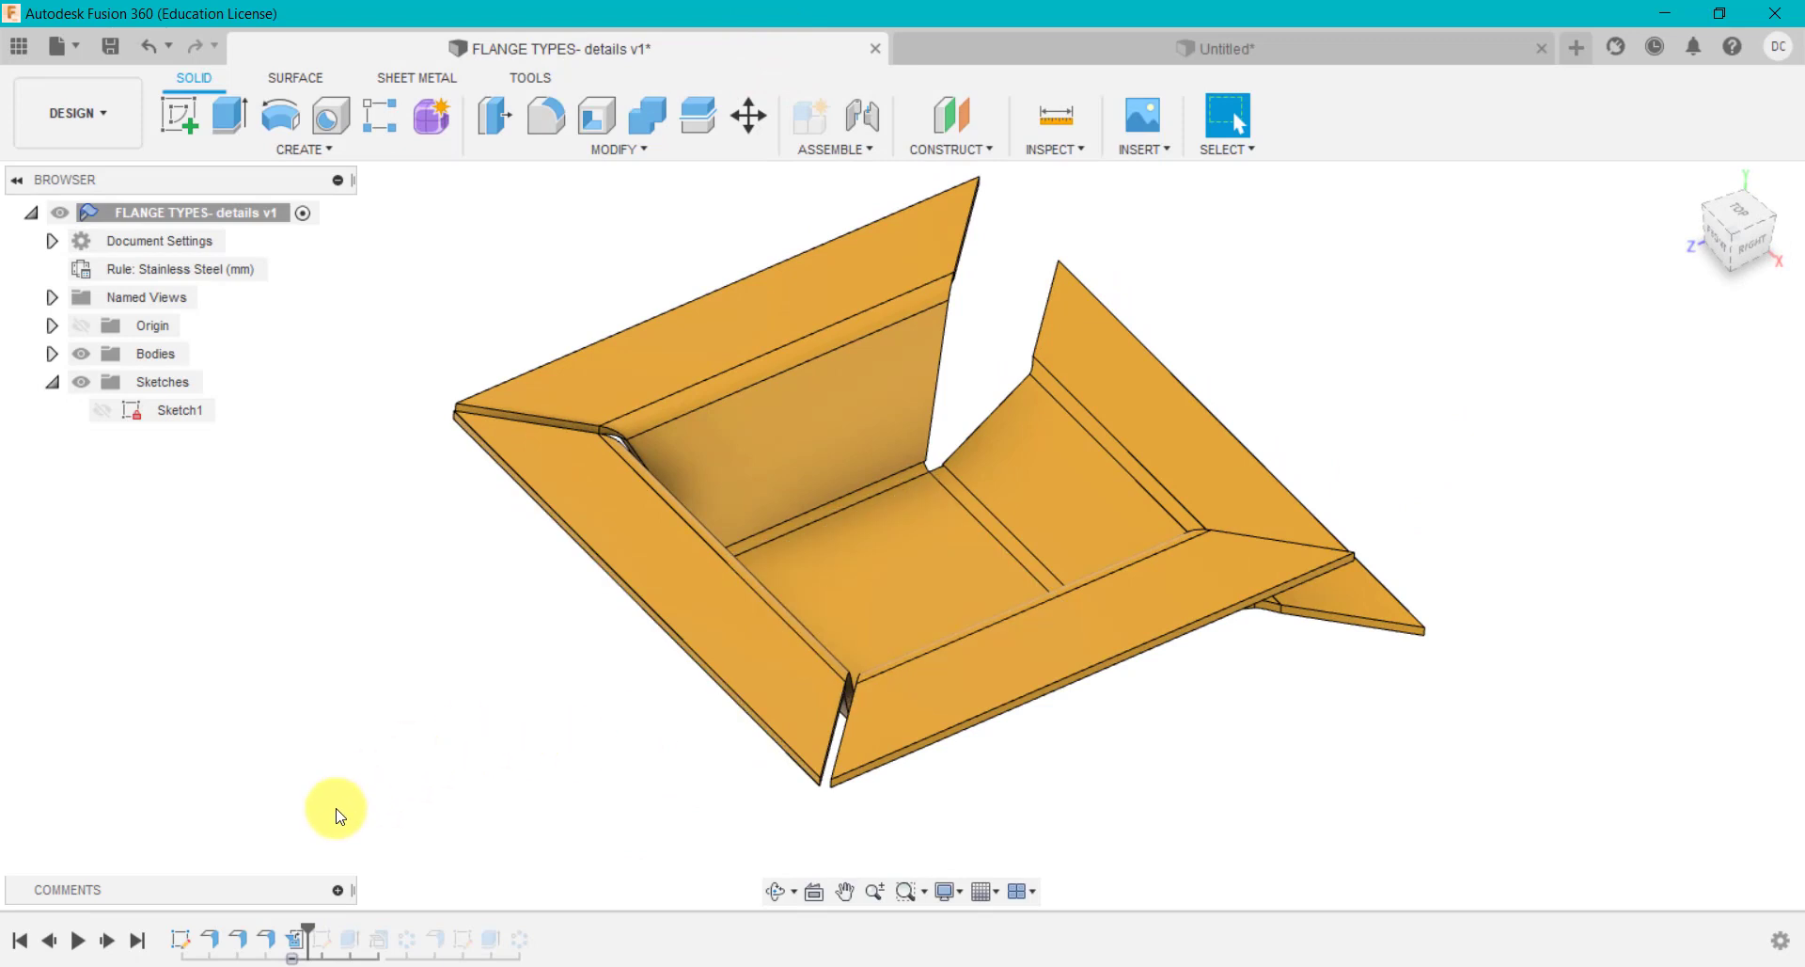
pyautogui.moveTo(308, 931); pyautogui.dragTo(336, 924)
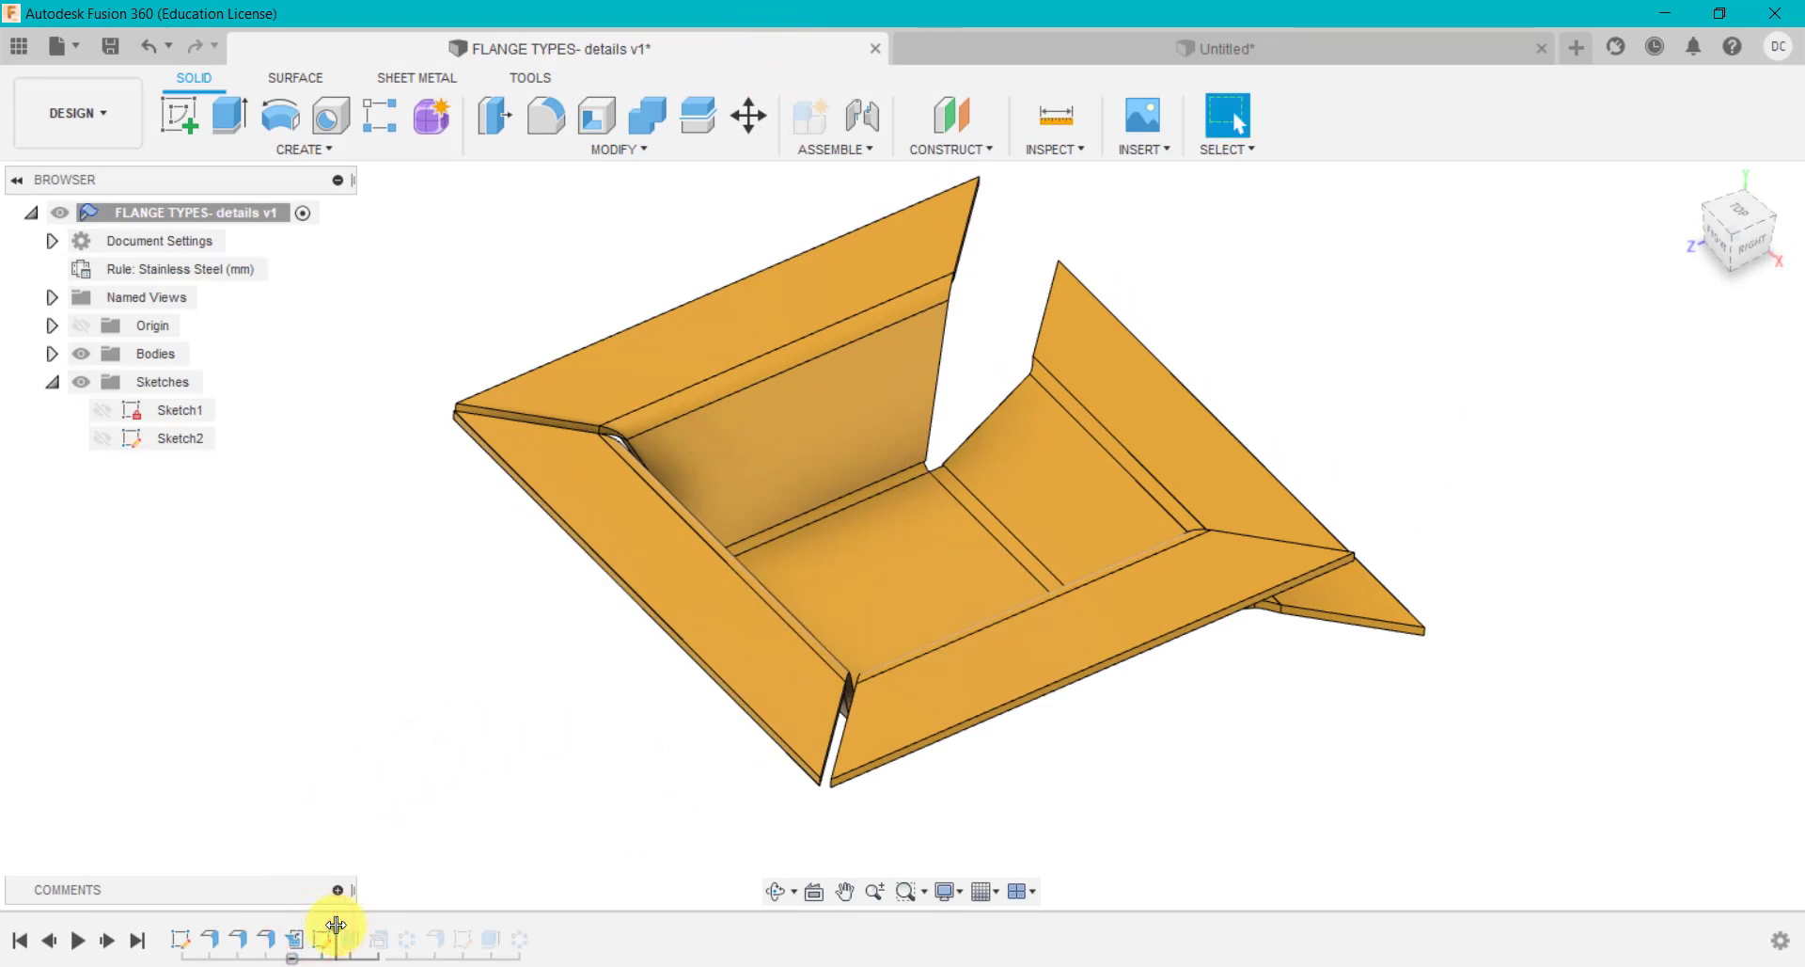
pyautogui.click(101, 438)
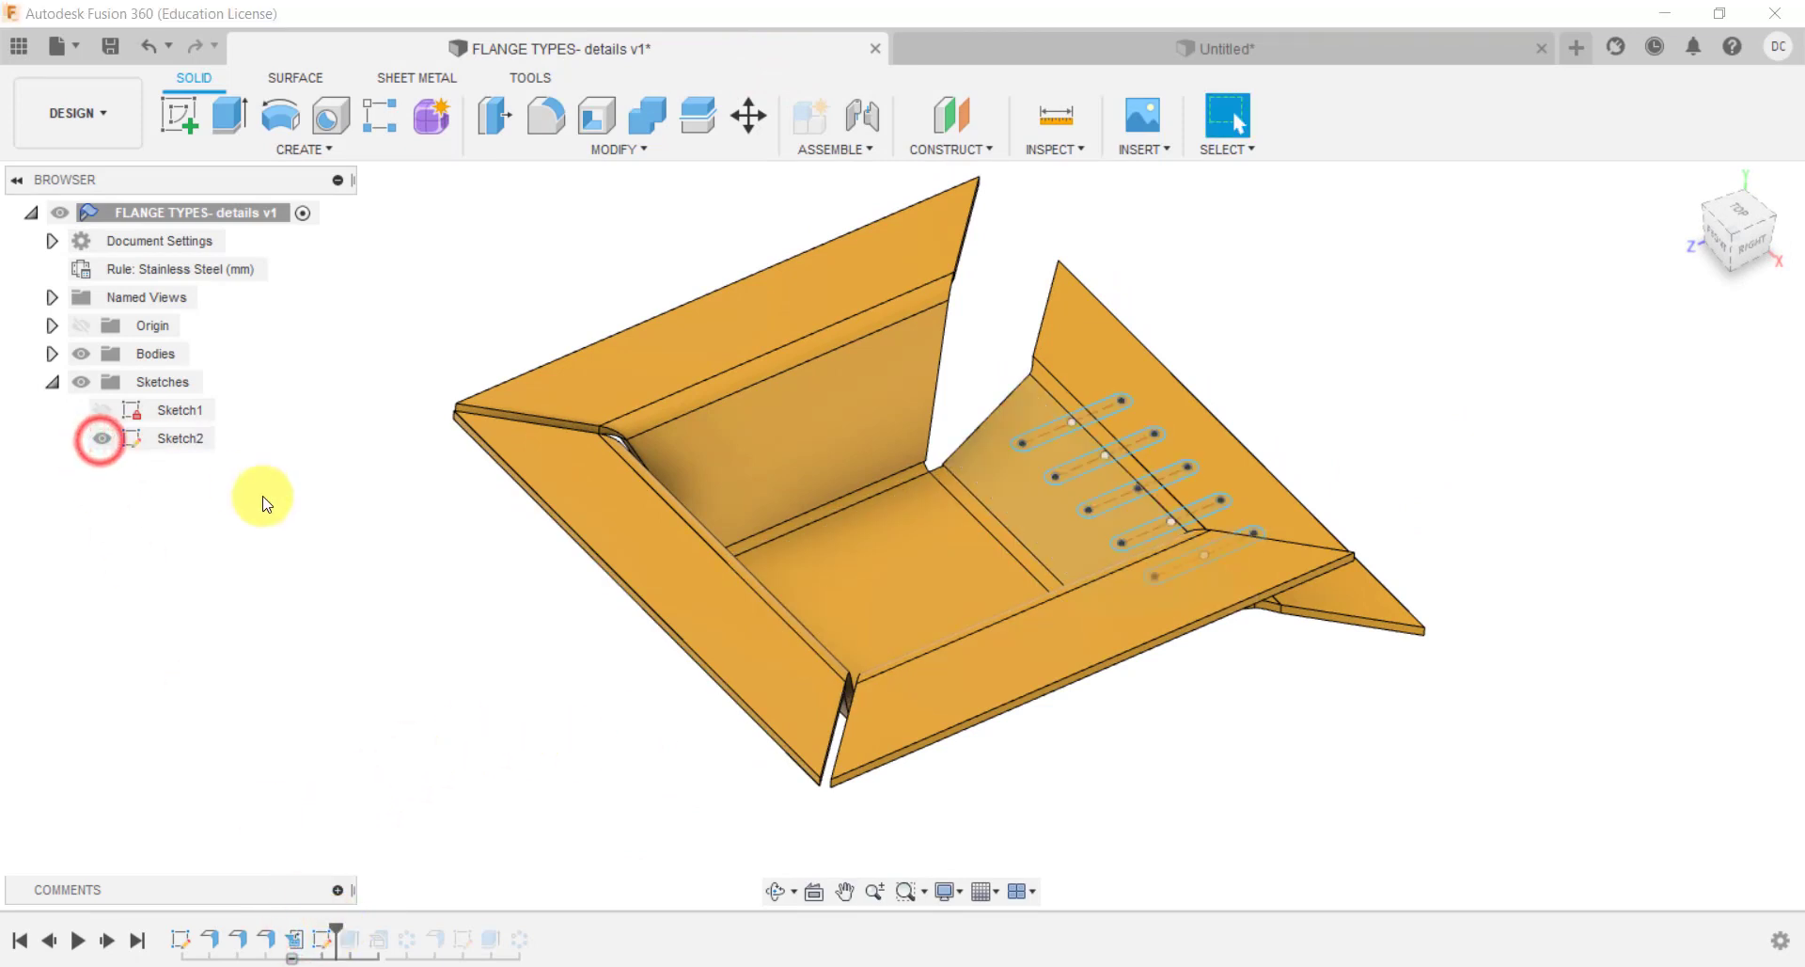
pyautogui.rightClick(324, 937)
pyautogui.click(389, 701)
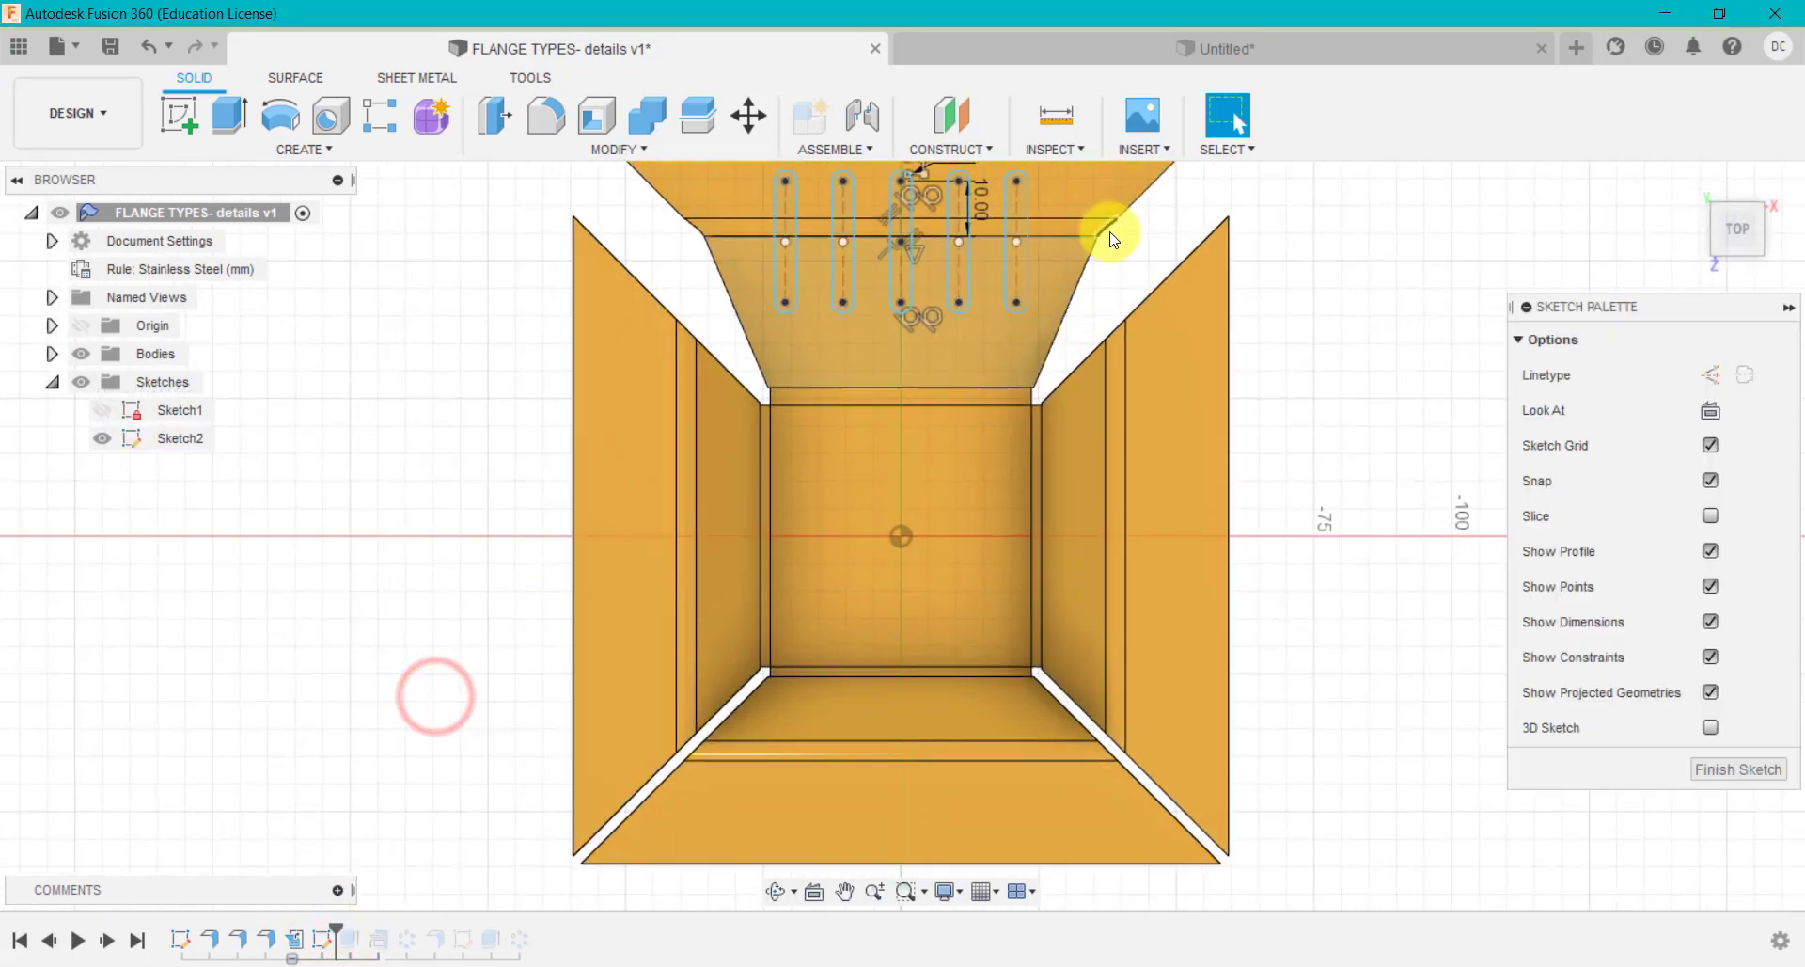
pyautogui.scroll(6, 1079, 198)
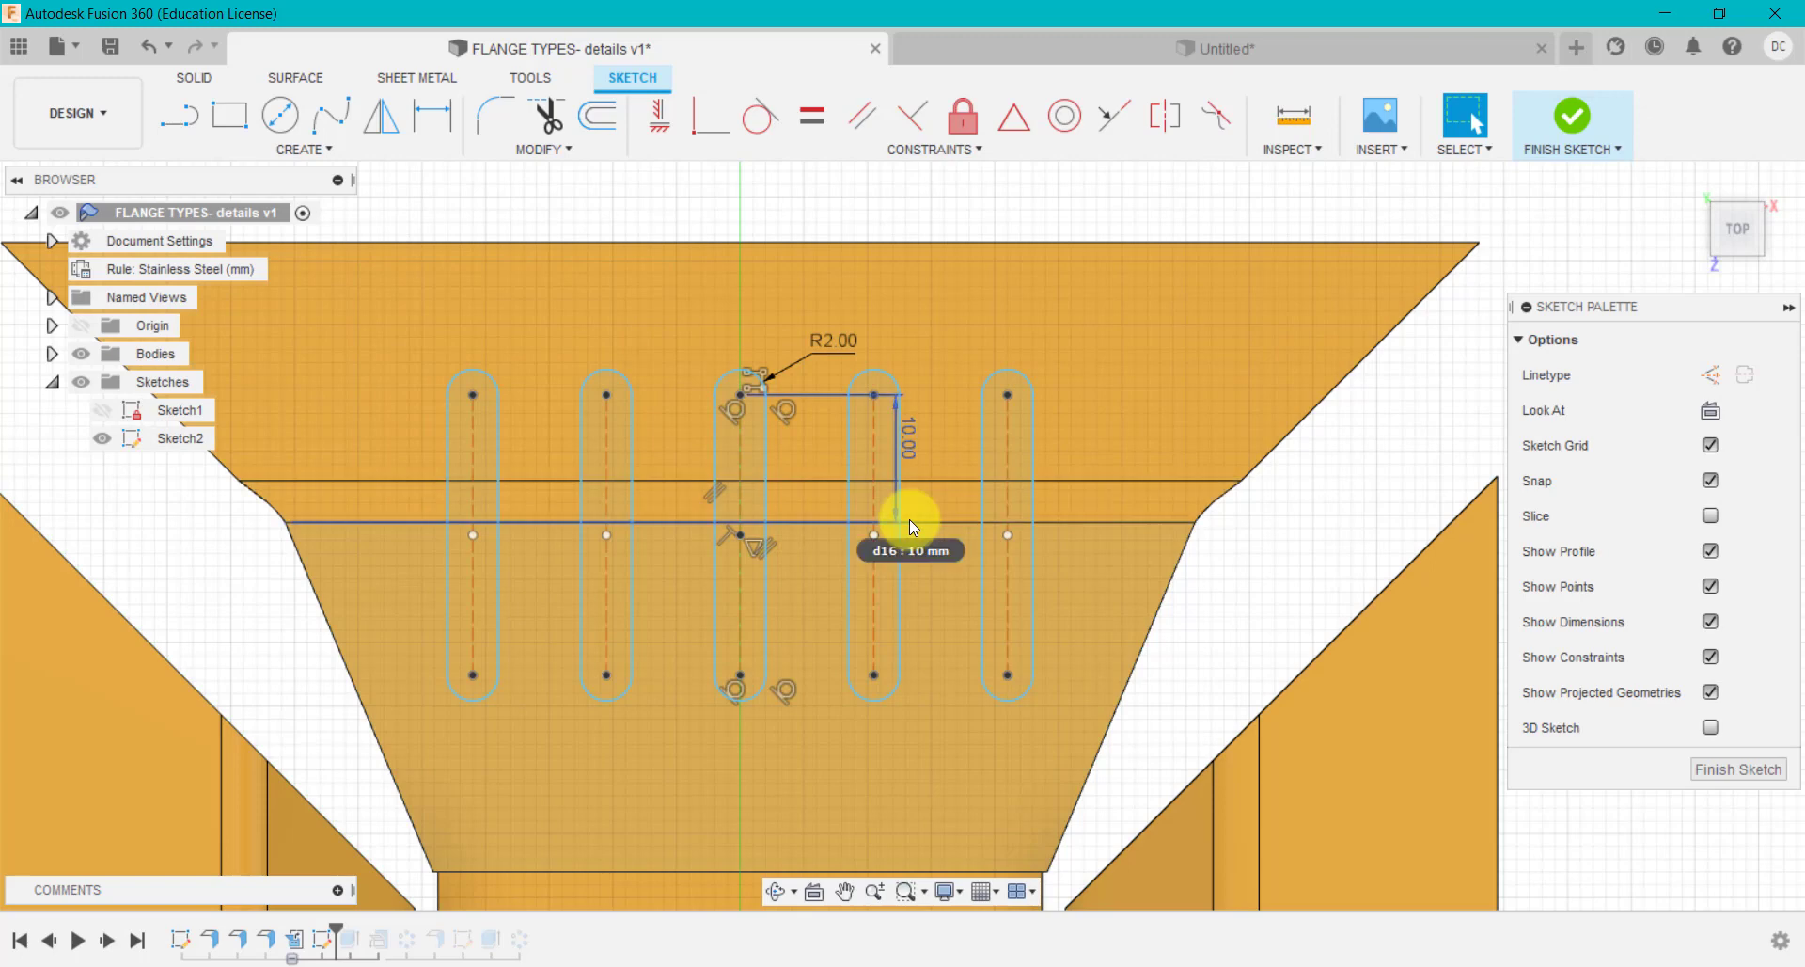
# Dimension the slot from its centre to its lower end at 10 mm, then return to Untitled.
pyautogui.press('d')
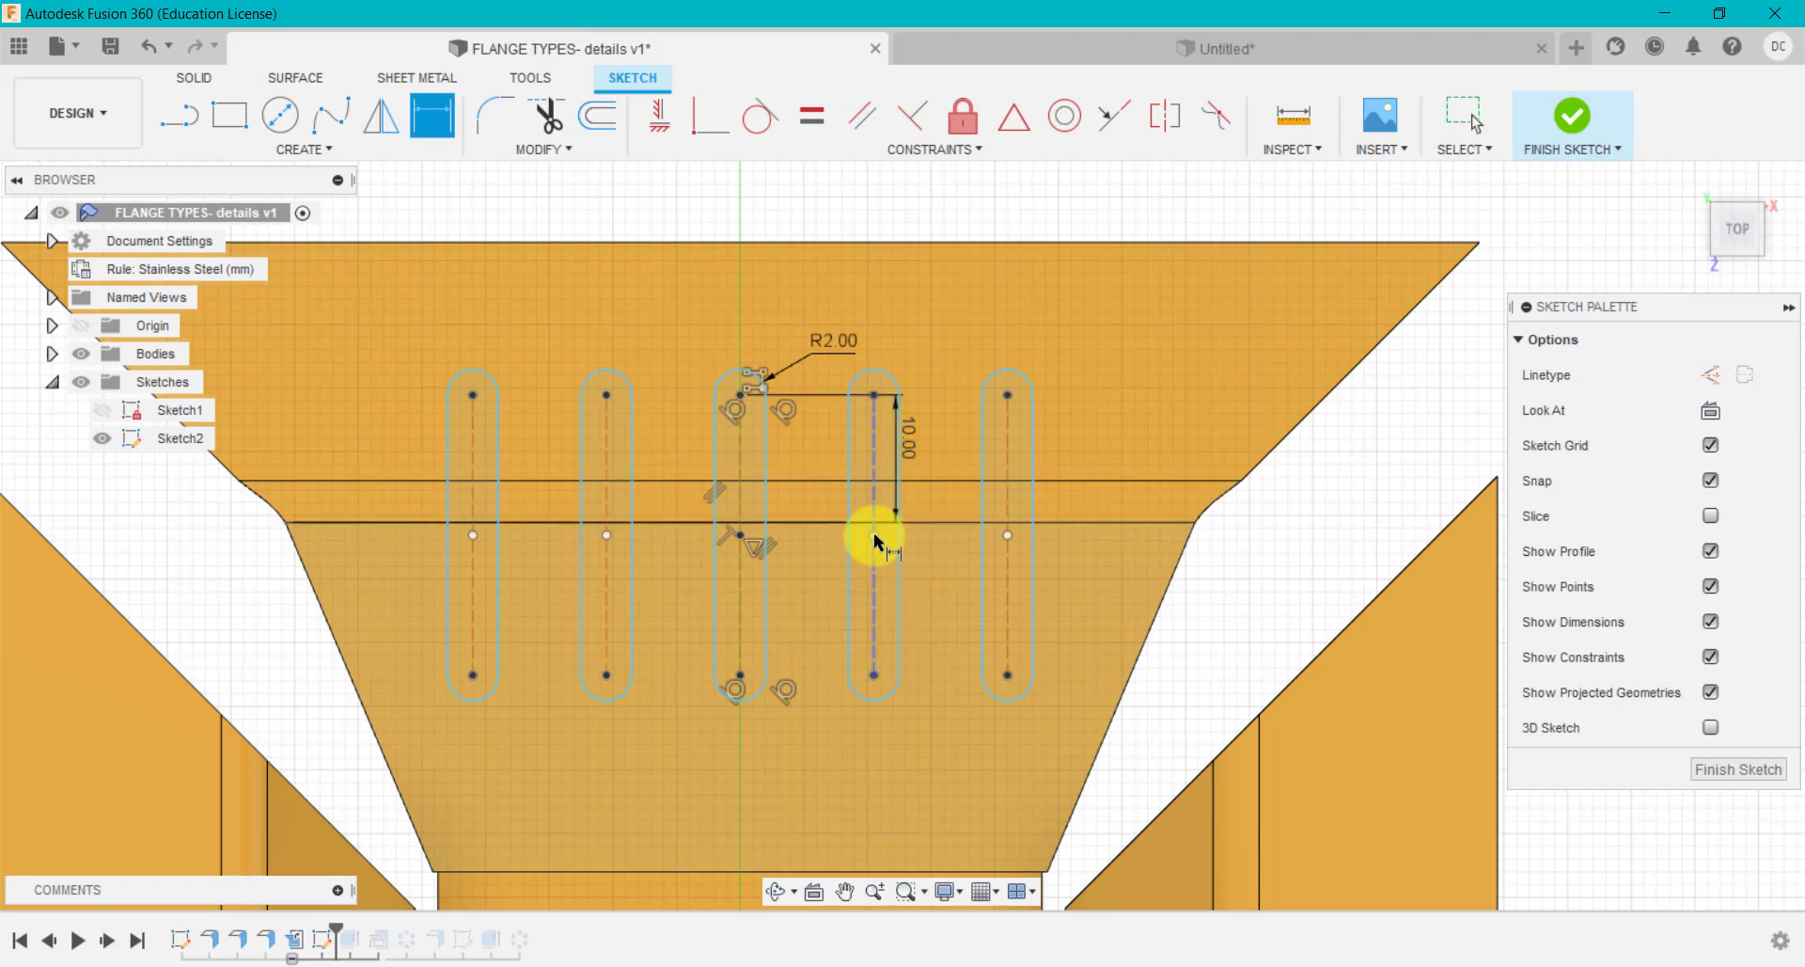
pyautogui.click(874, 535)
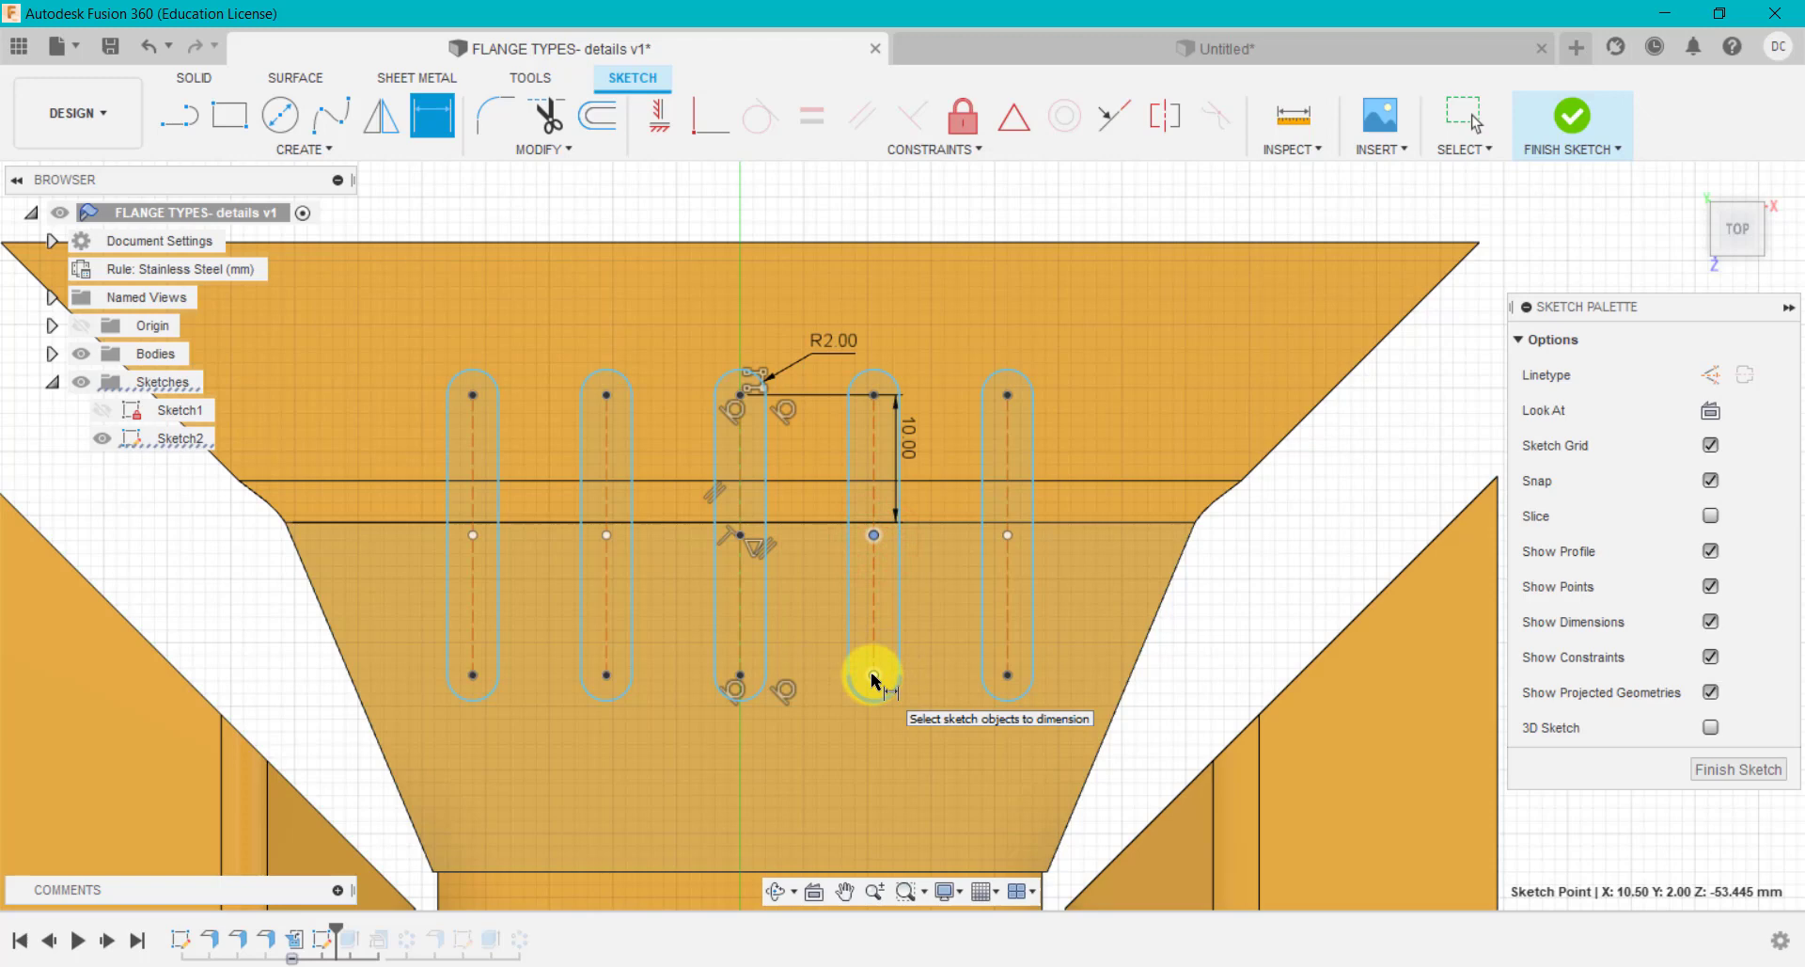
pyautogui.click(874, 675)
pyautogui.click(936, 659)
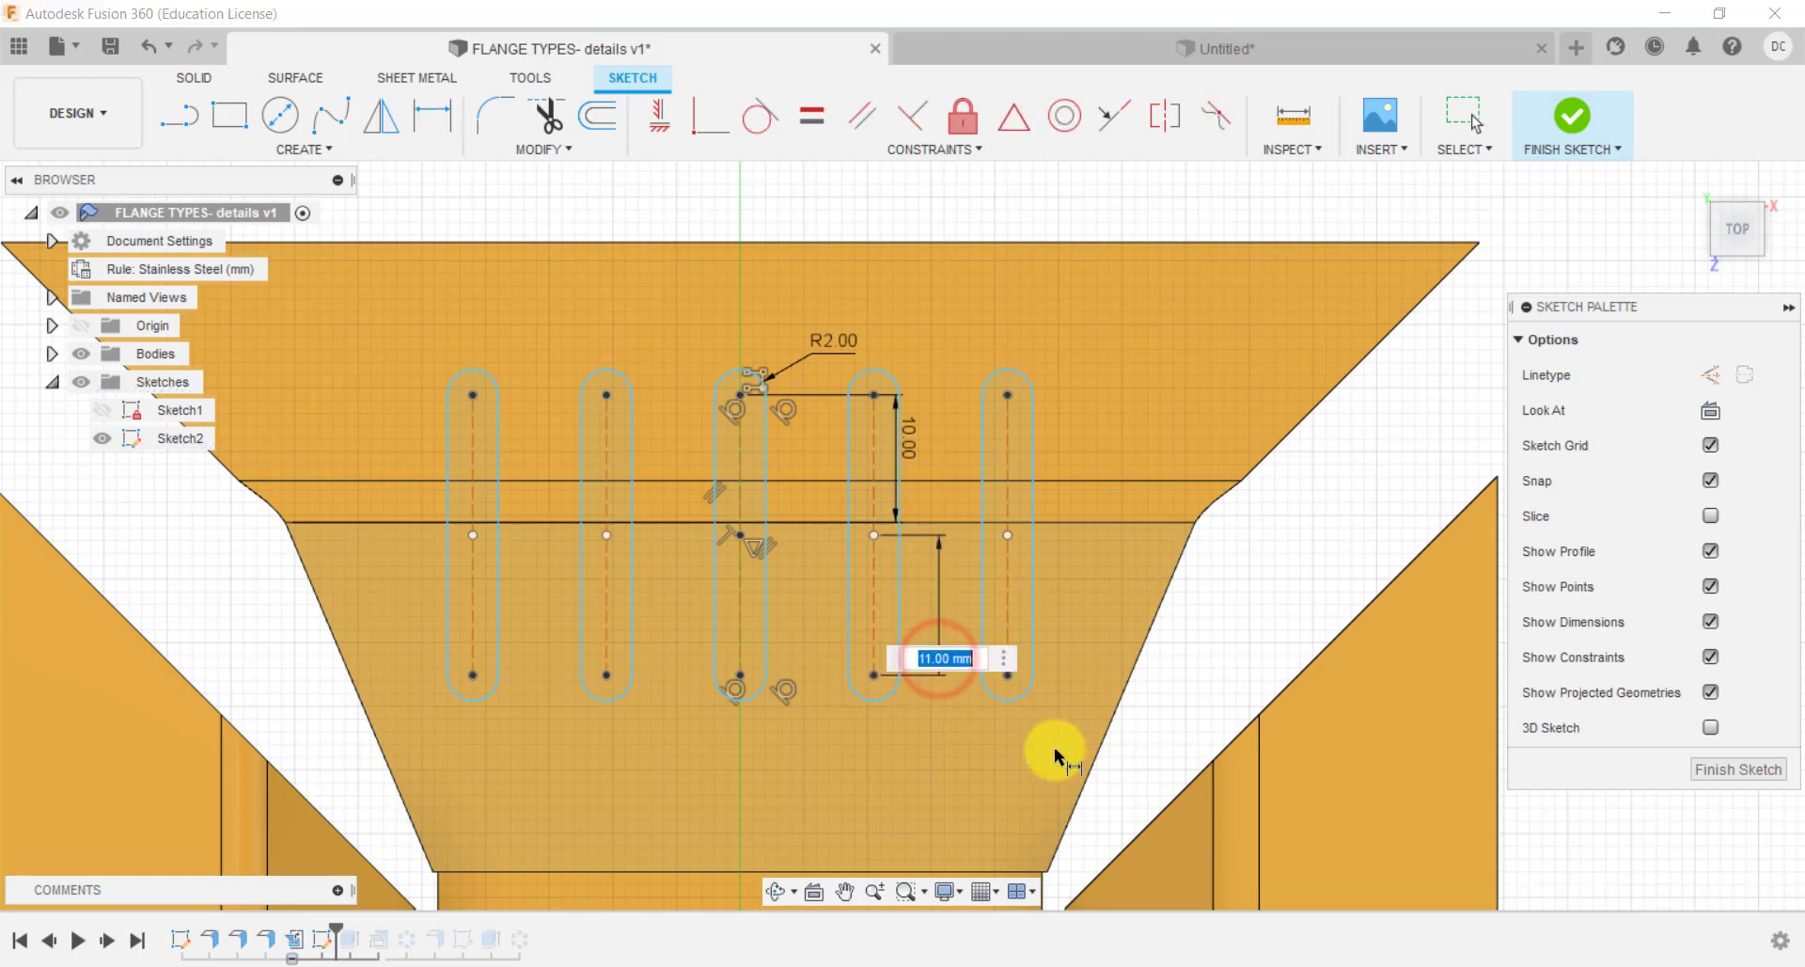
pyautogui.press('Return')
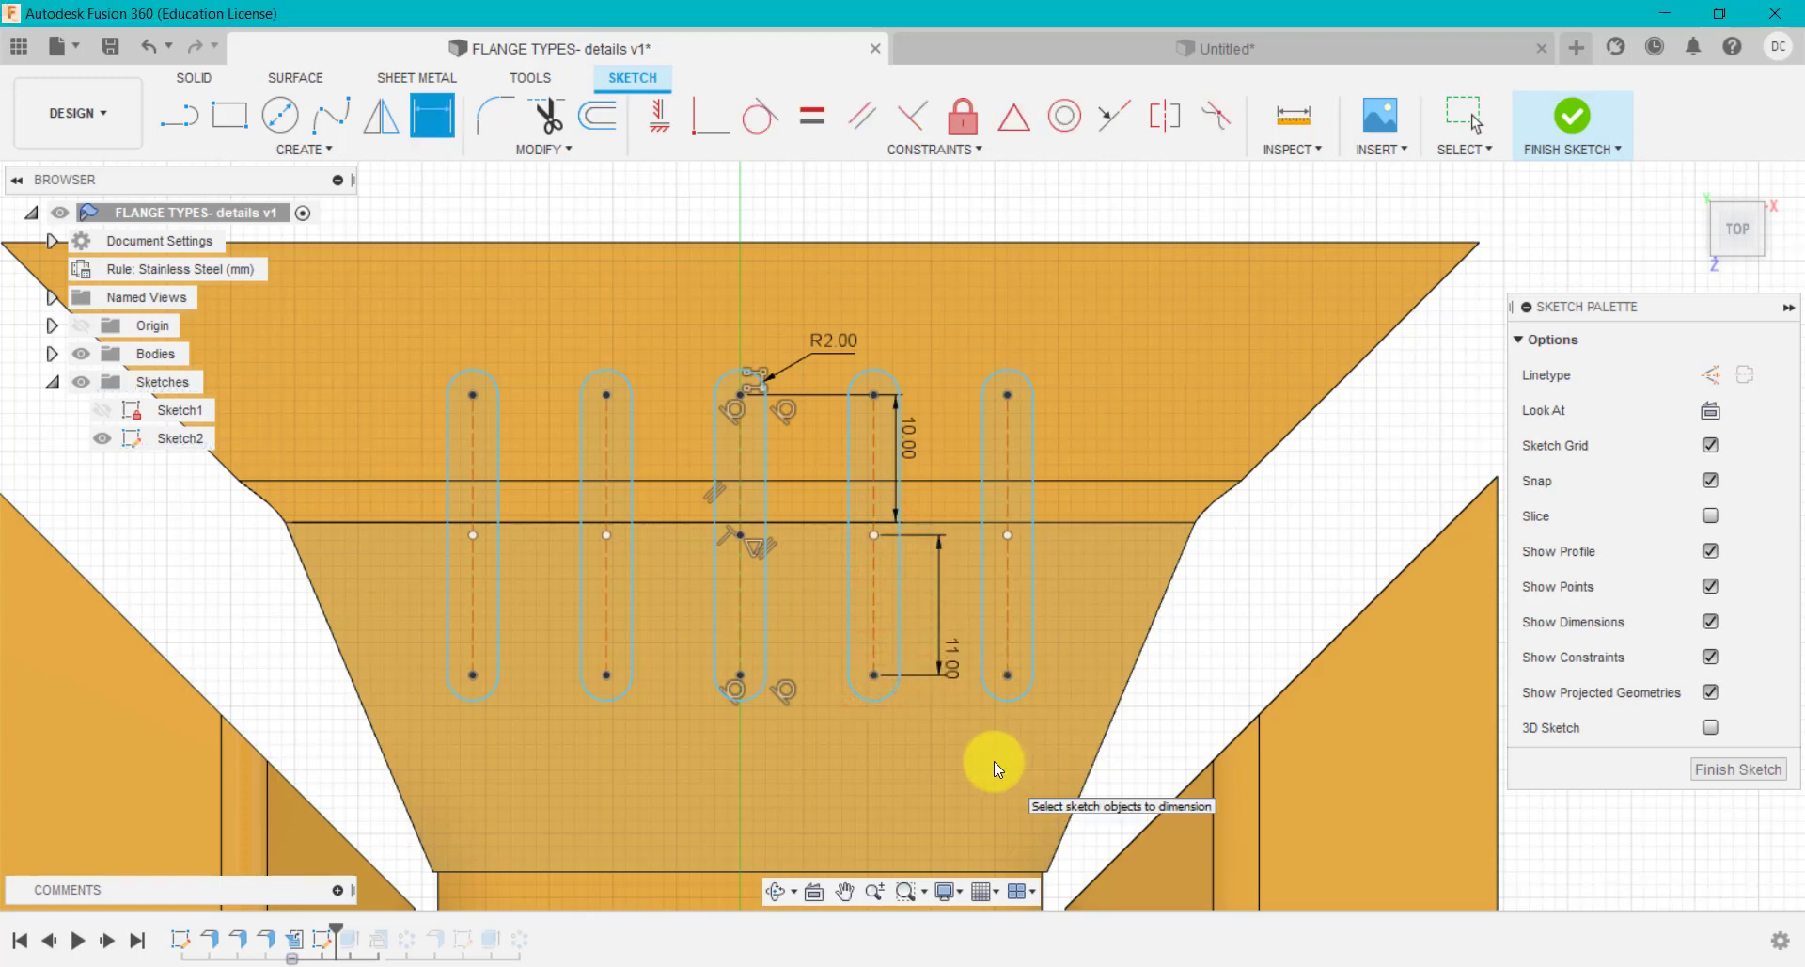
pyautogui.doubleClick(950, 669)
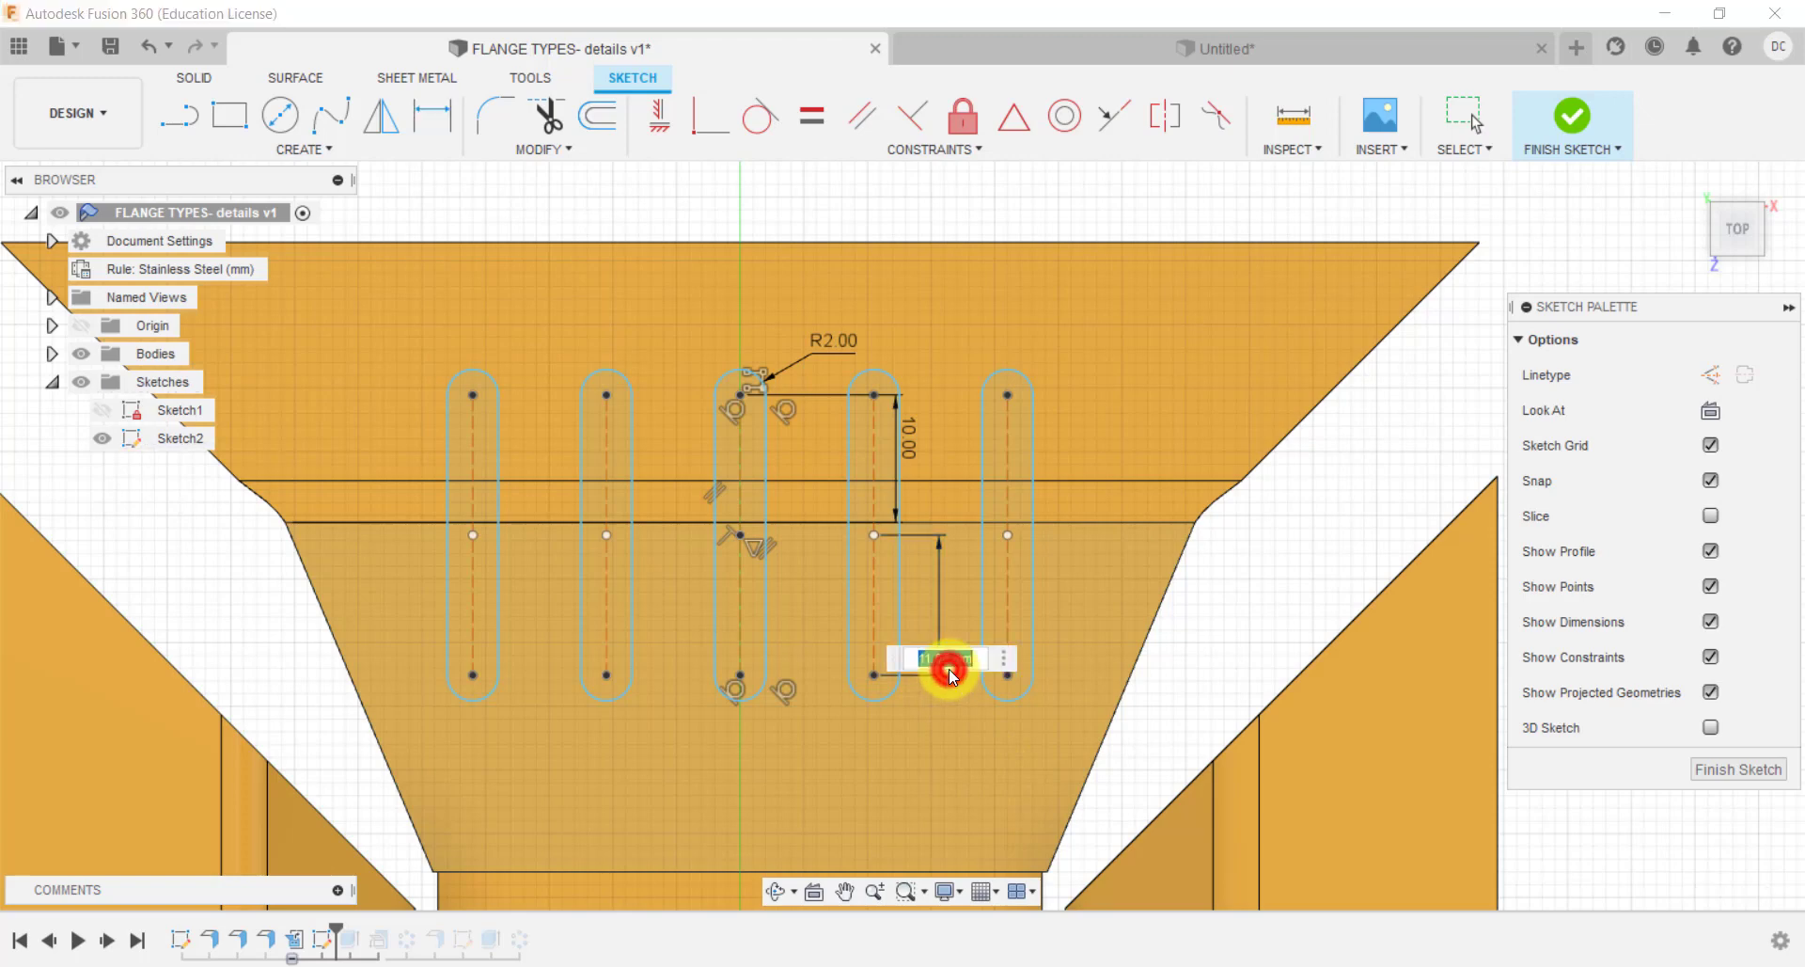
pyautogui.write('10')
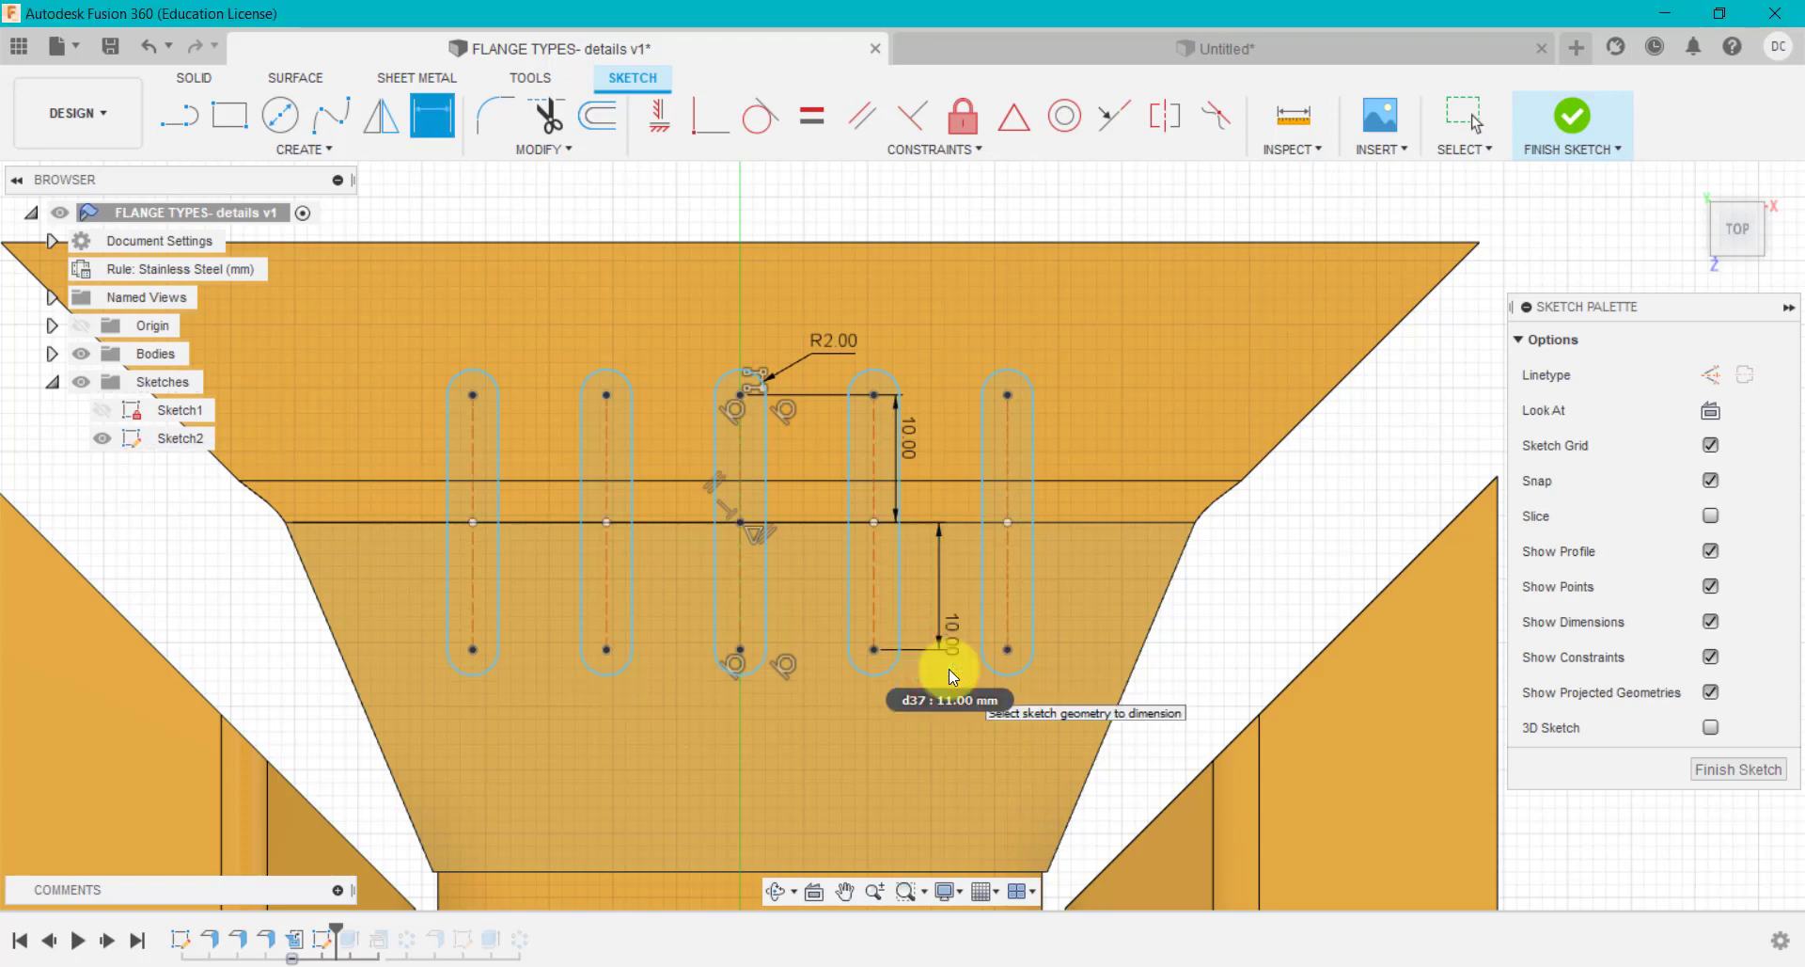
pyautogui.press('Return')
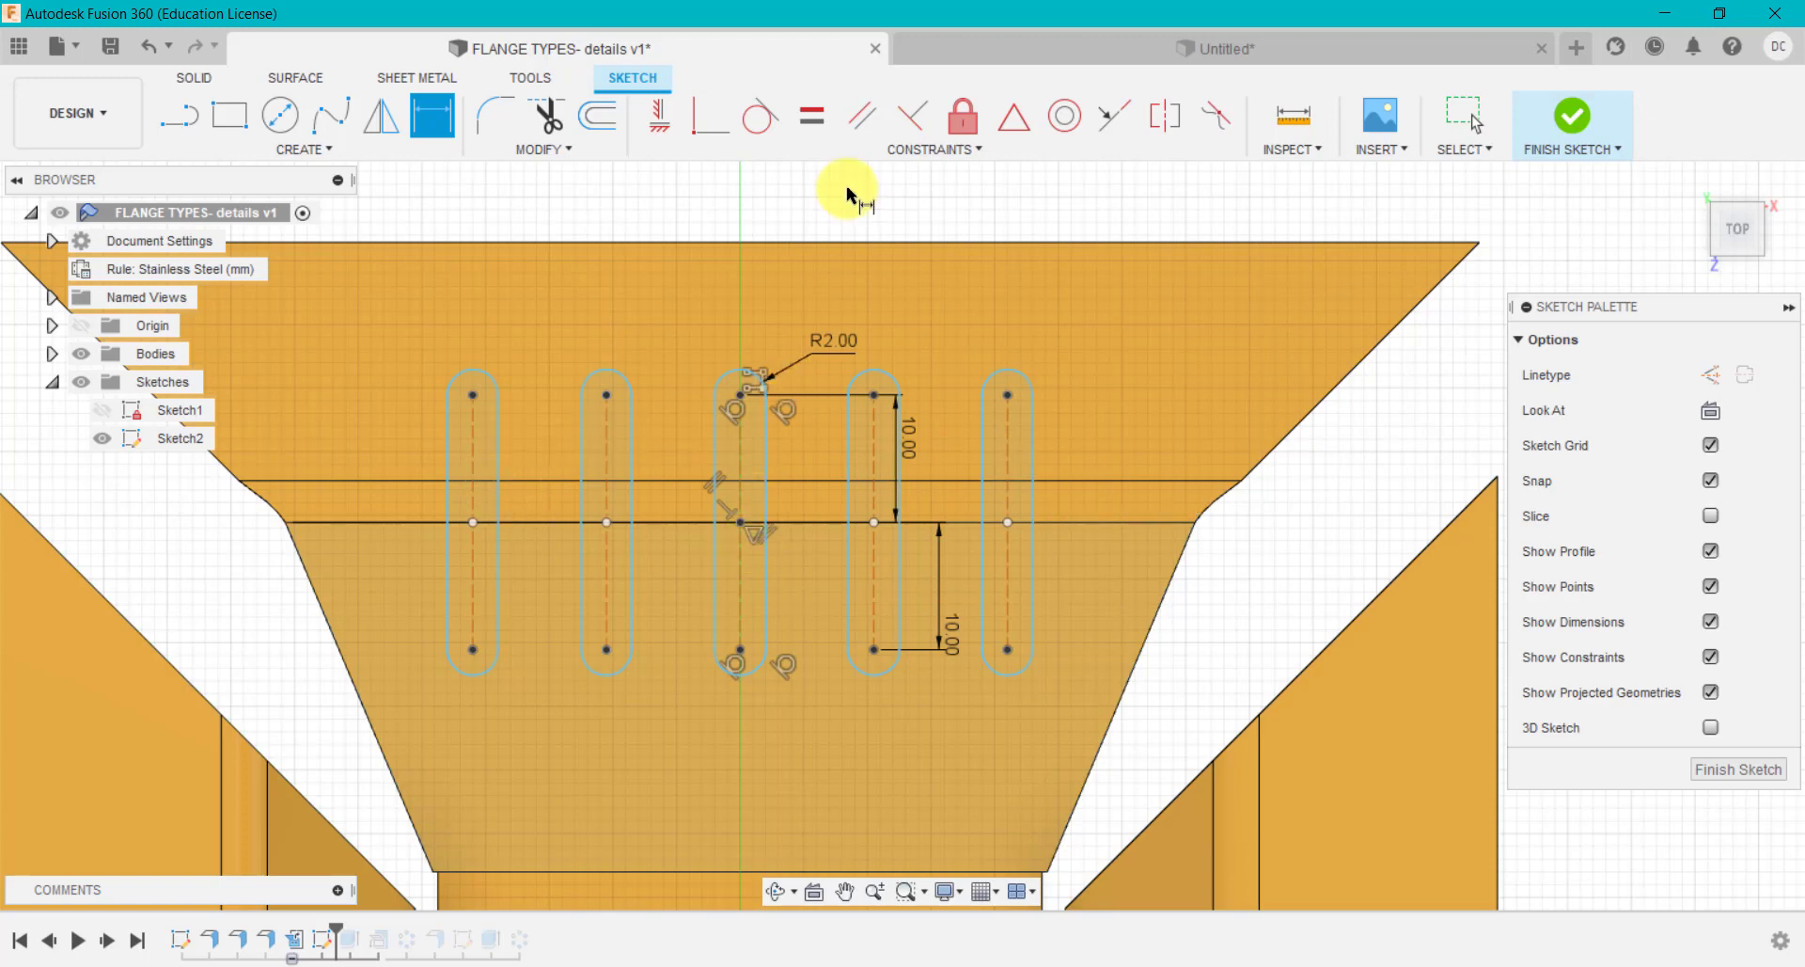
pyautogui.click(982, 47)
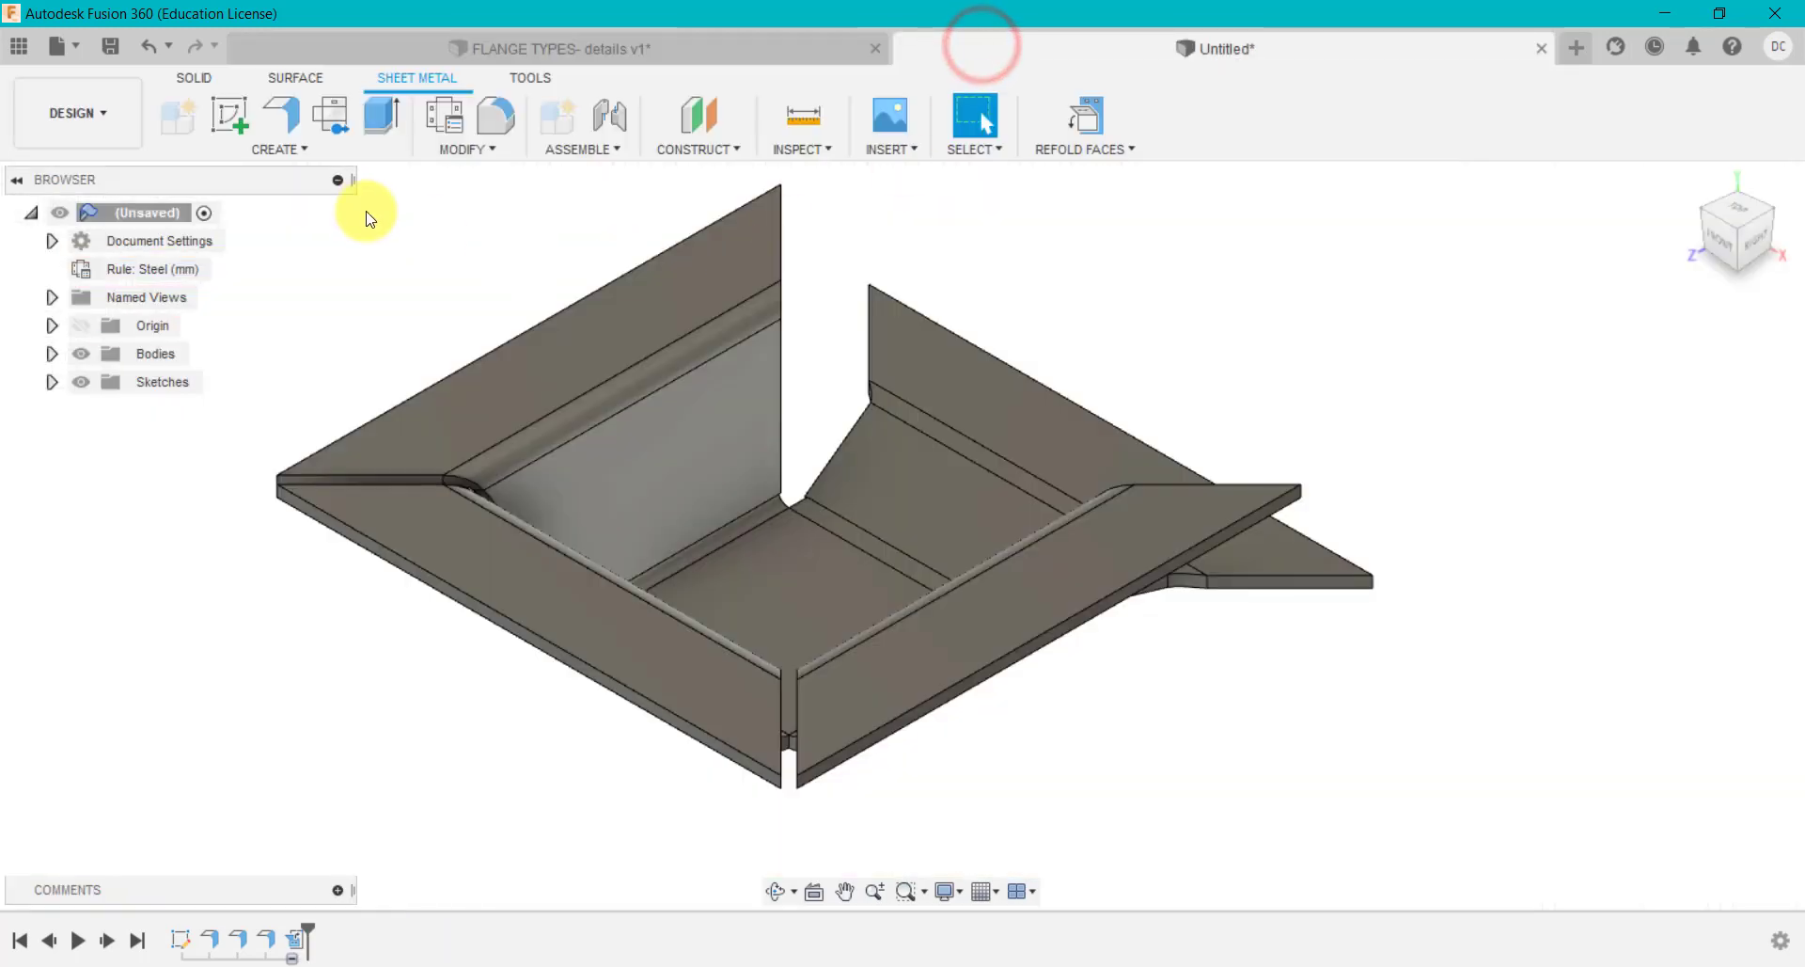
# Start a sketch on the unfolded flange face and draw a 4 mm centre-to-centre slot across the bend.
pyautogui.click(241, 113)
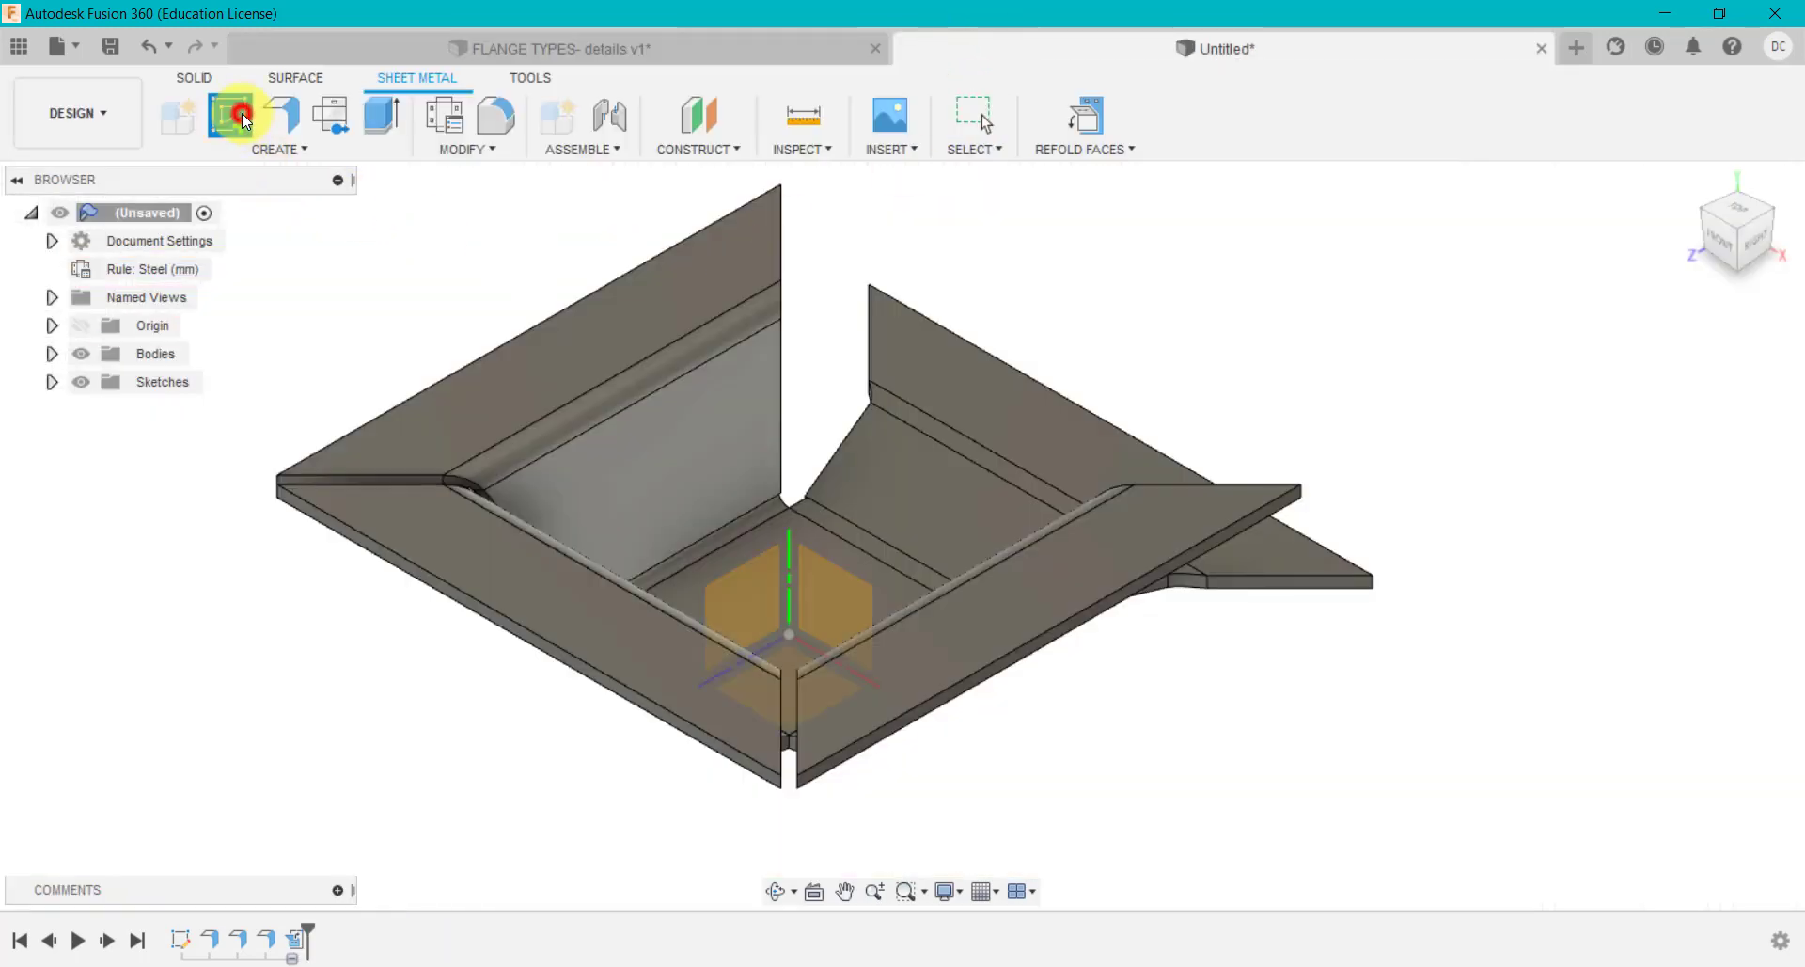
pyautogui.click(949, 470)
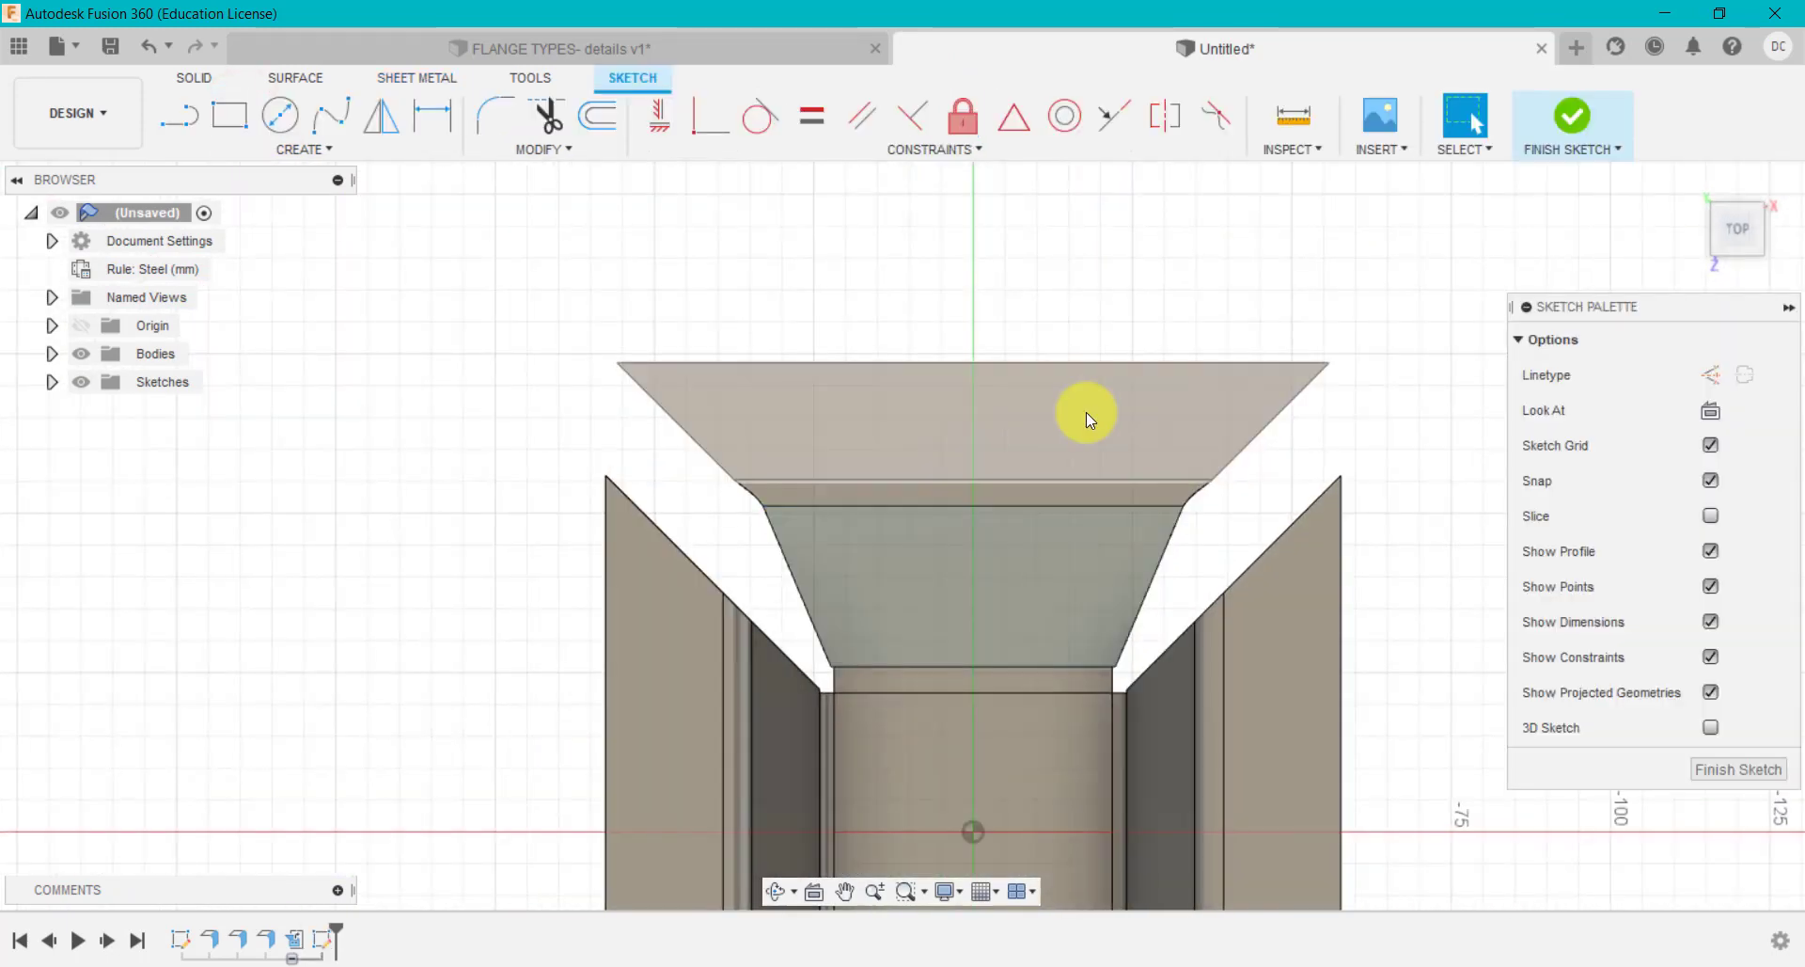
pyautogui.scroll(5, 1082, 423)
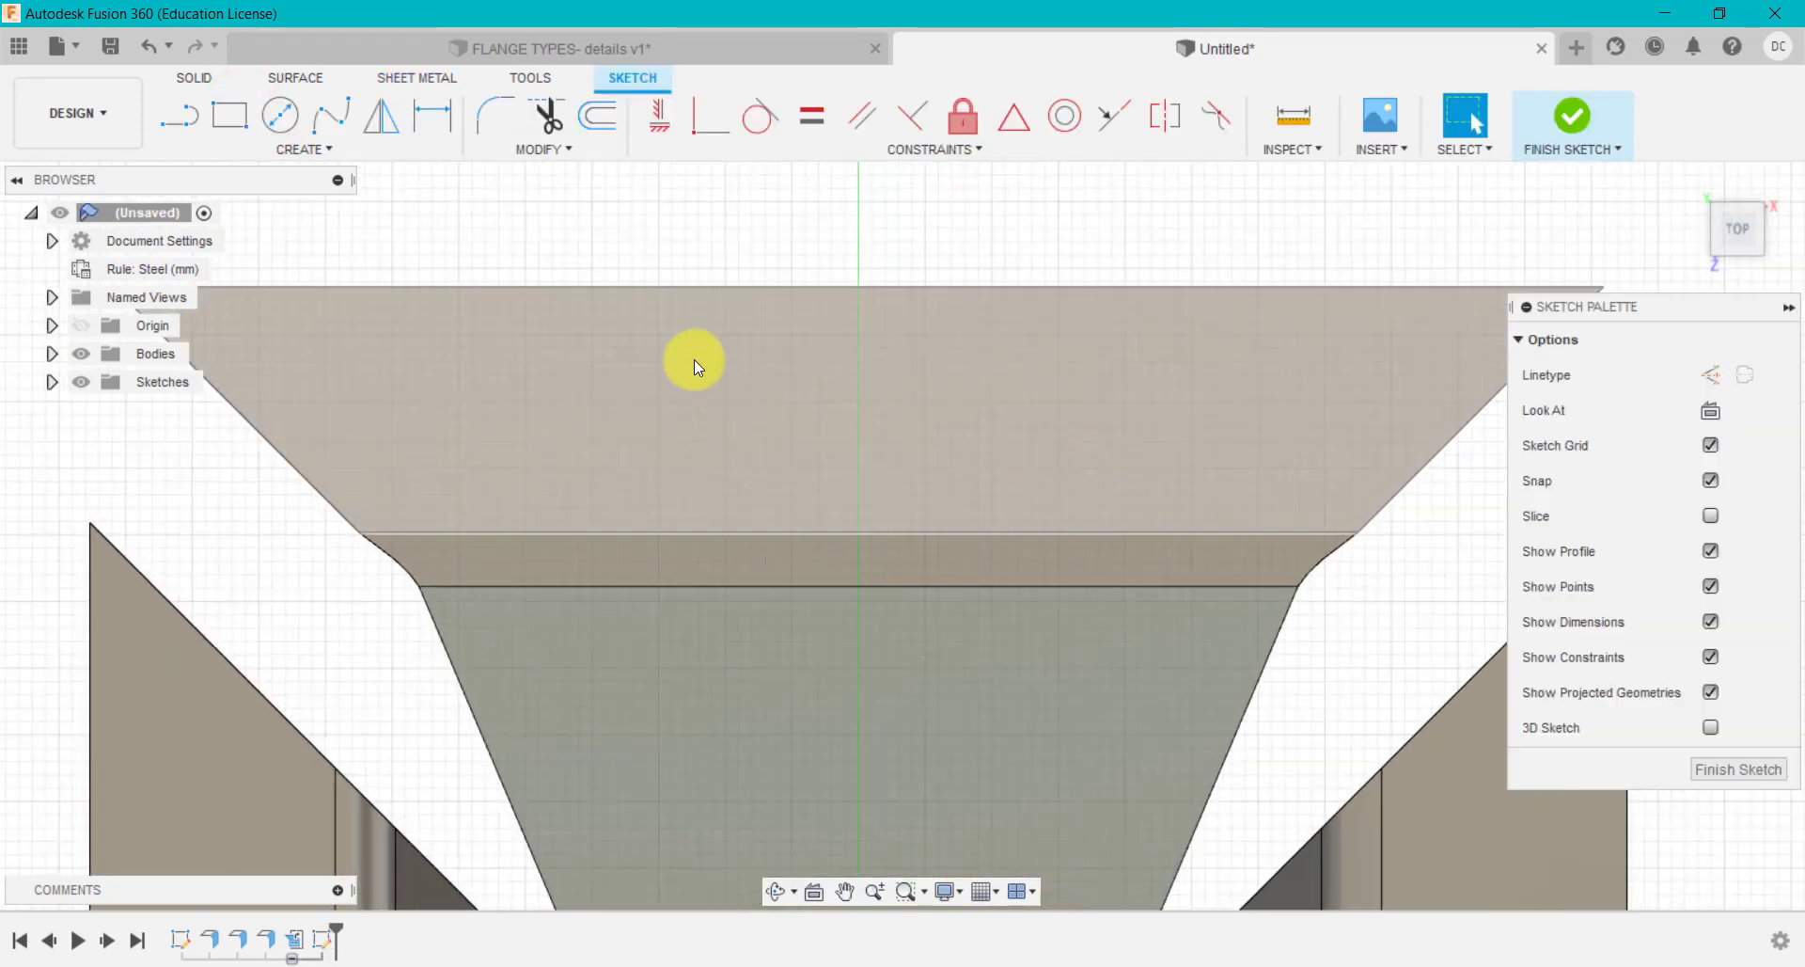
pyautogui.click(311, 150)
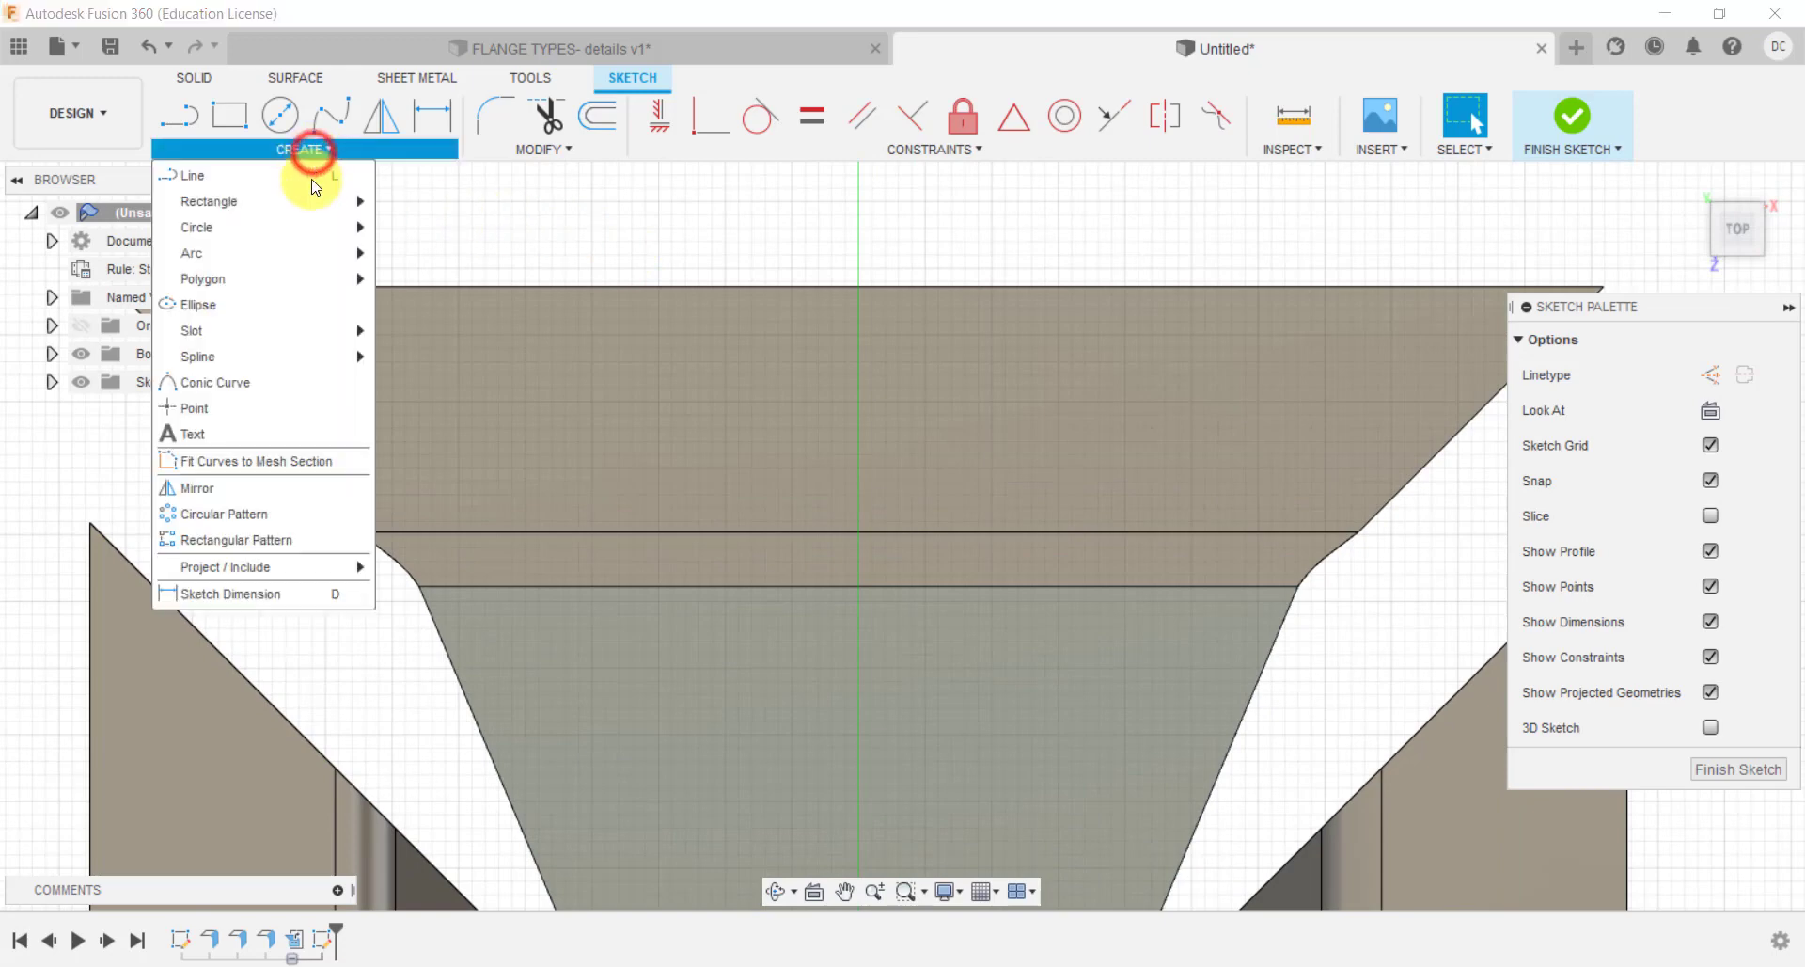
pyautogui.moveTo(329, 333)
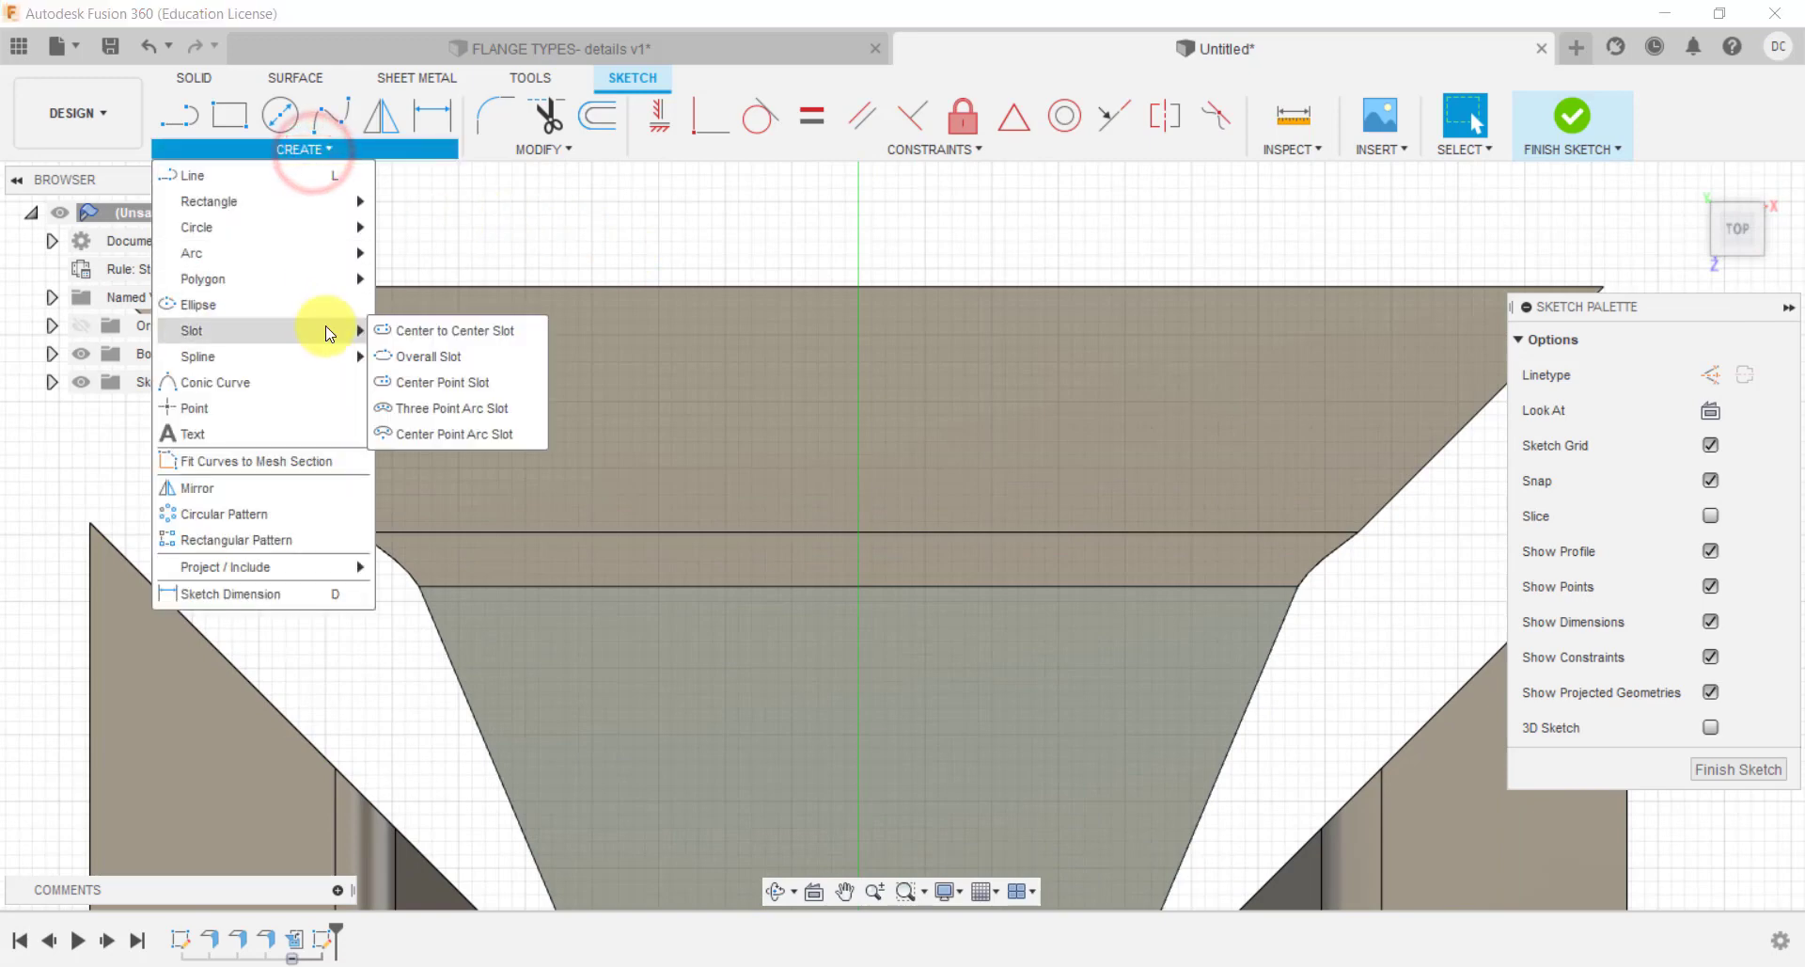
pyautogui.click(431, 332)
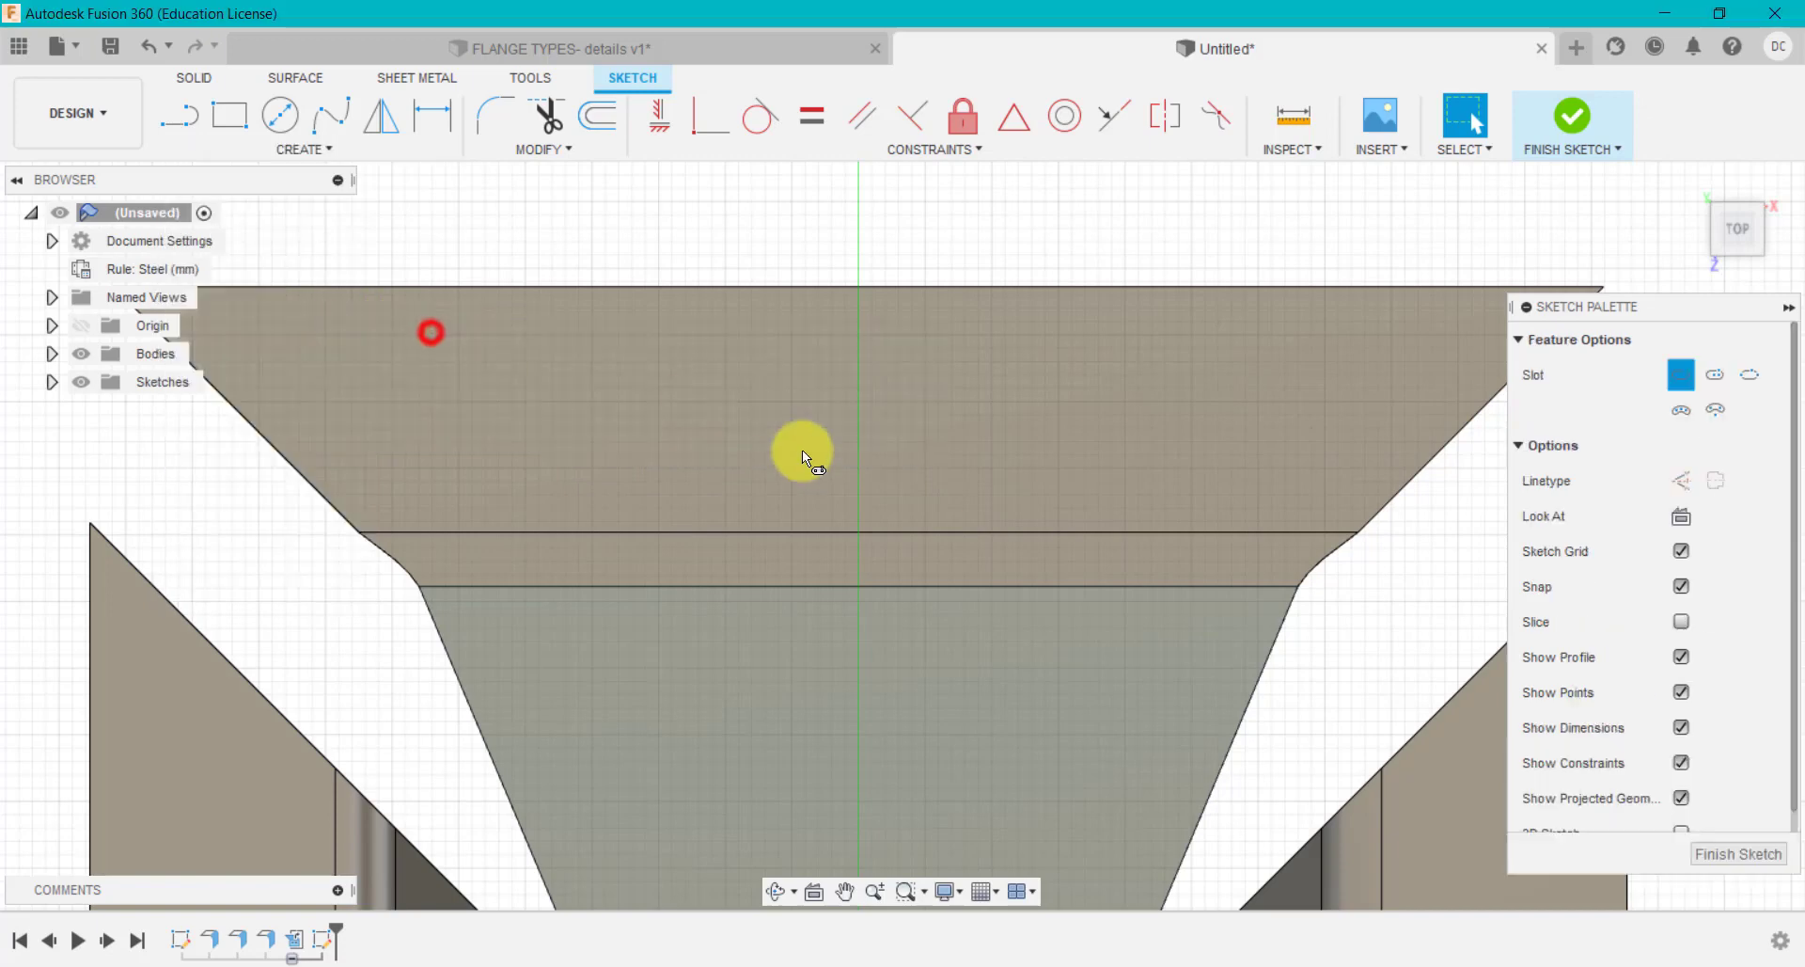
pyautogui.click(887, 427)
pyautogui.click(886, 669)
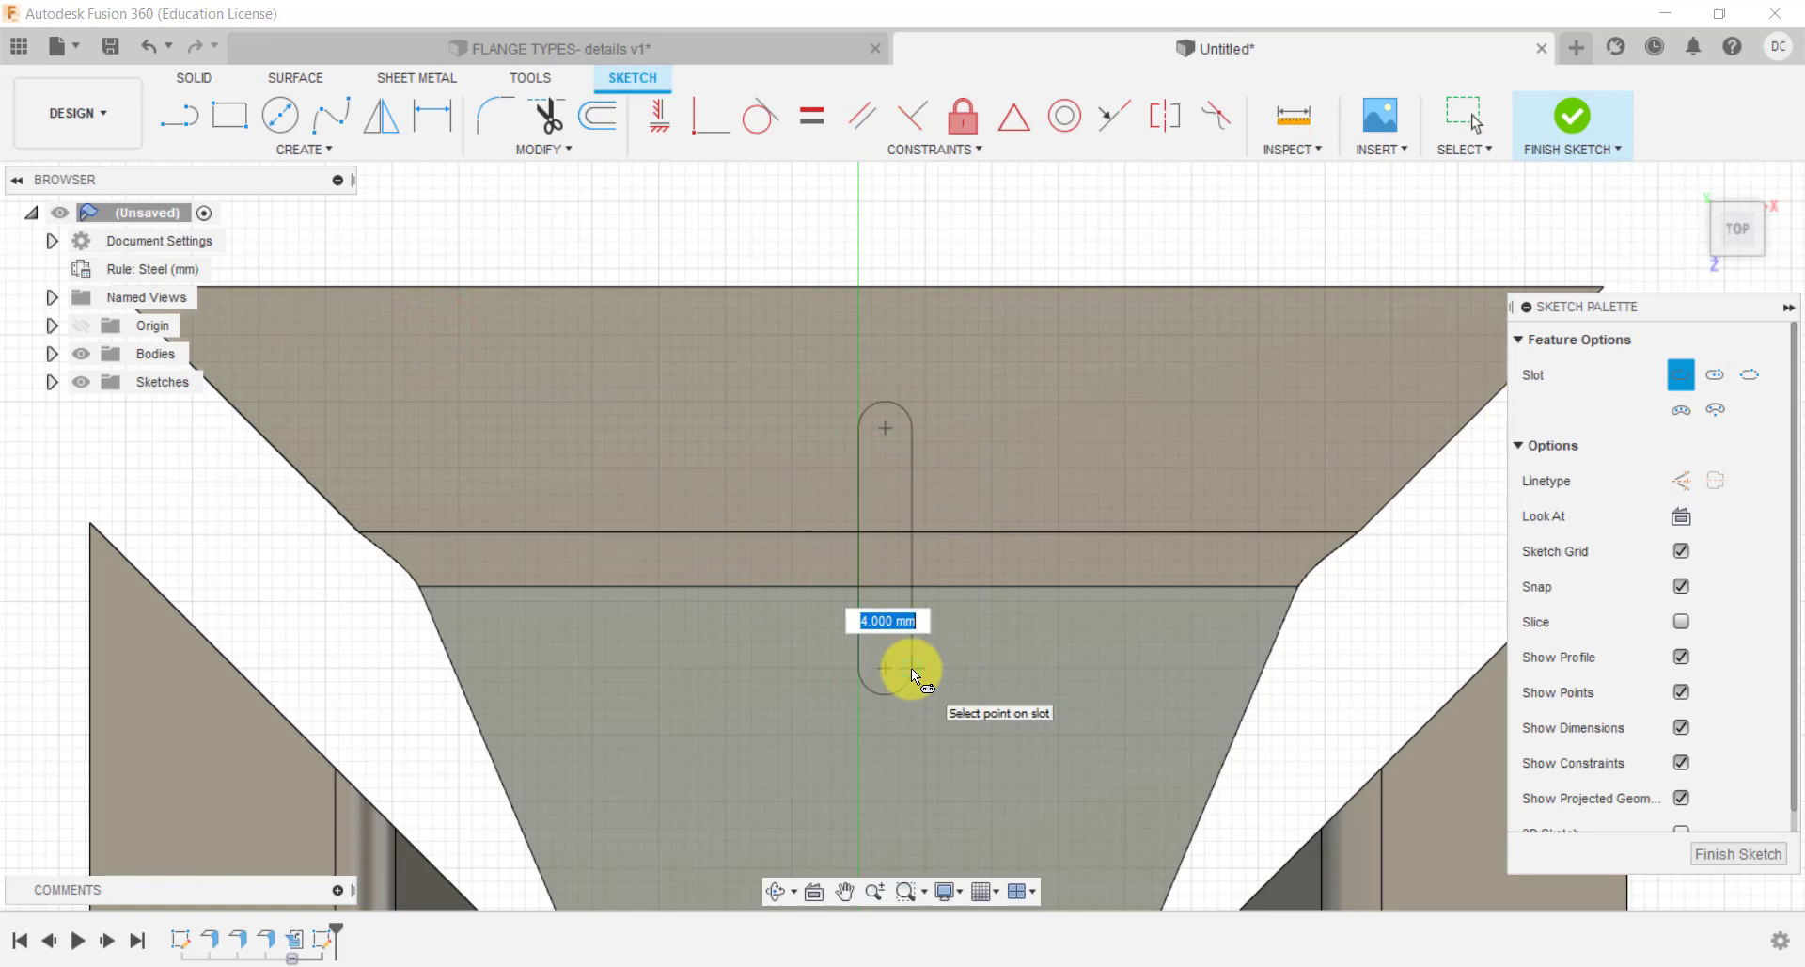
pyautogui.click(911, 667)
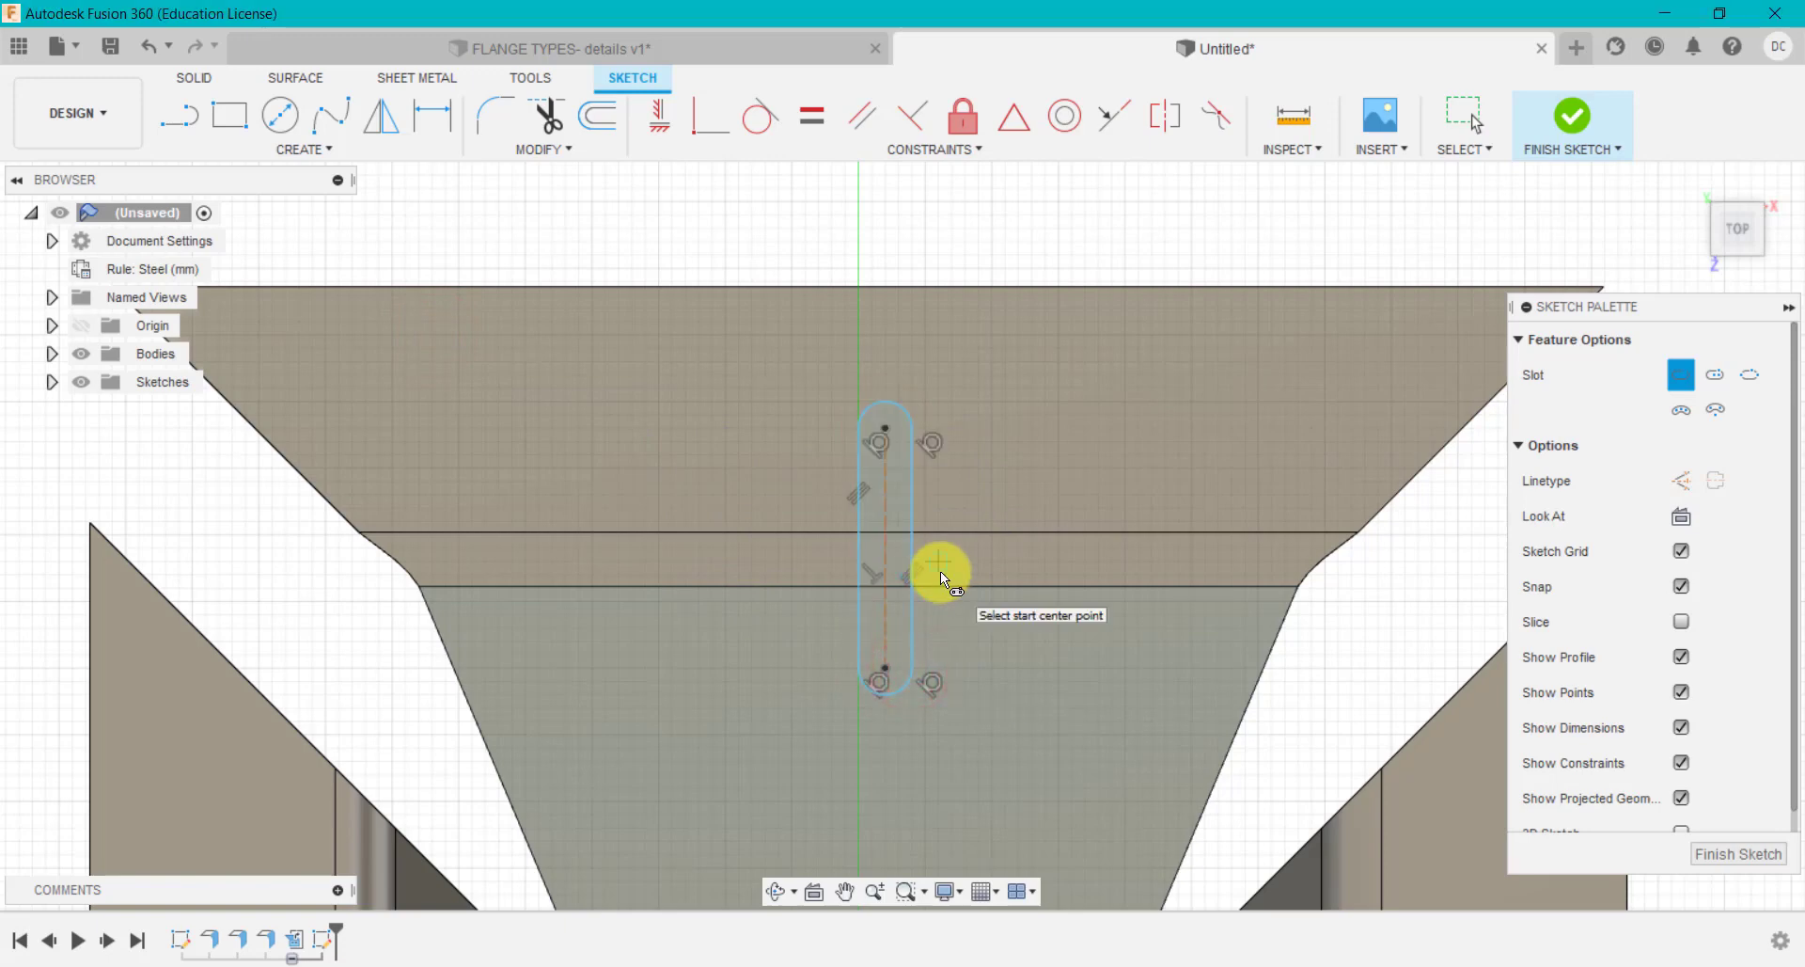
# Draw a trial 8 mm wide overall slot beside it.
pyautogui.click(297, 148)
pyautogui.moveTo(336, 362)
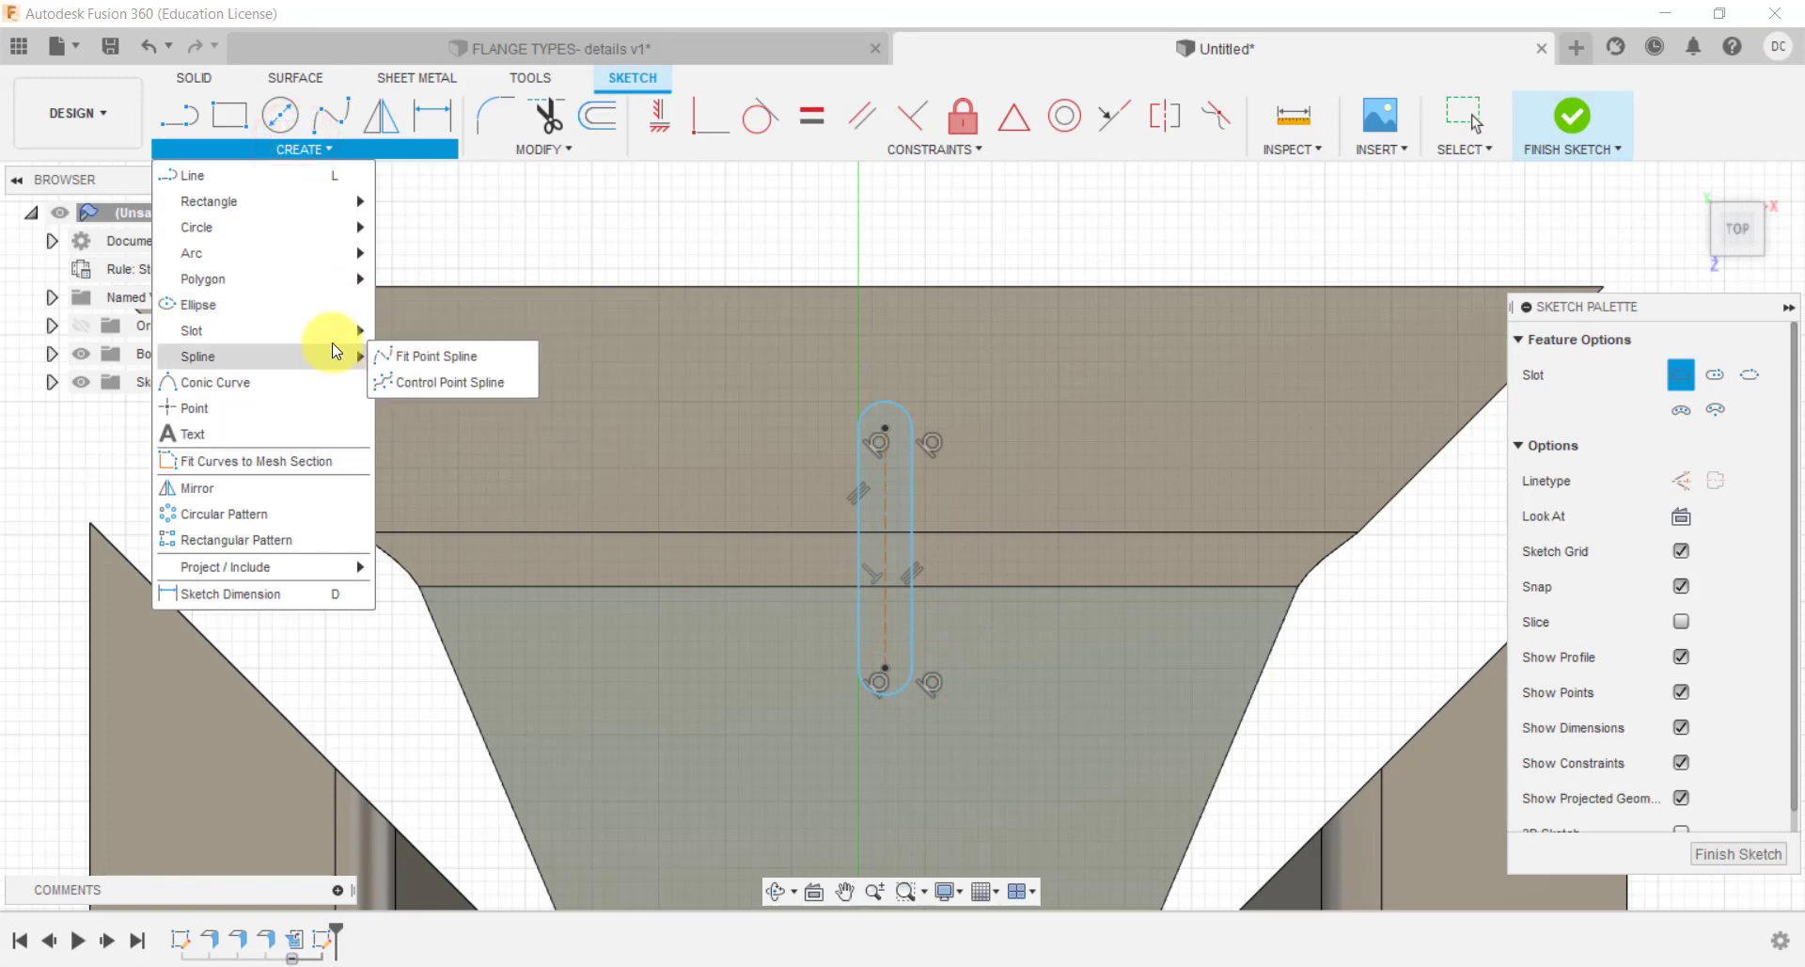
pyautogui.moveTo(353, 331)
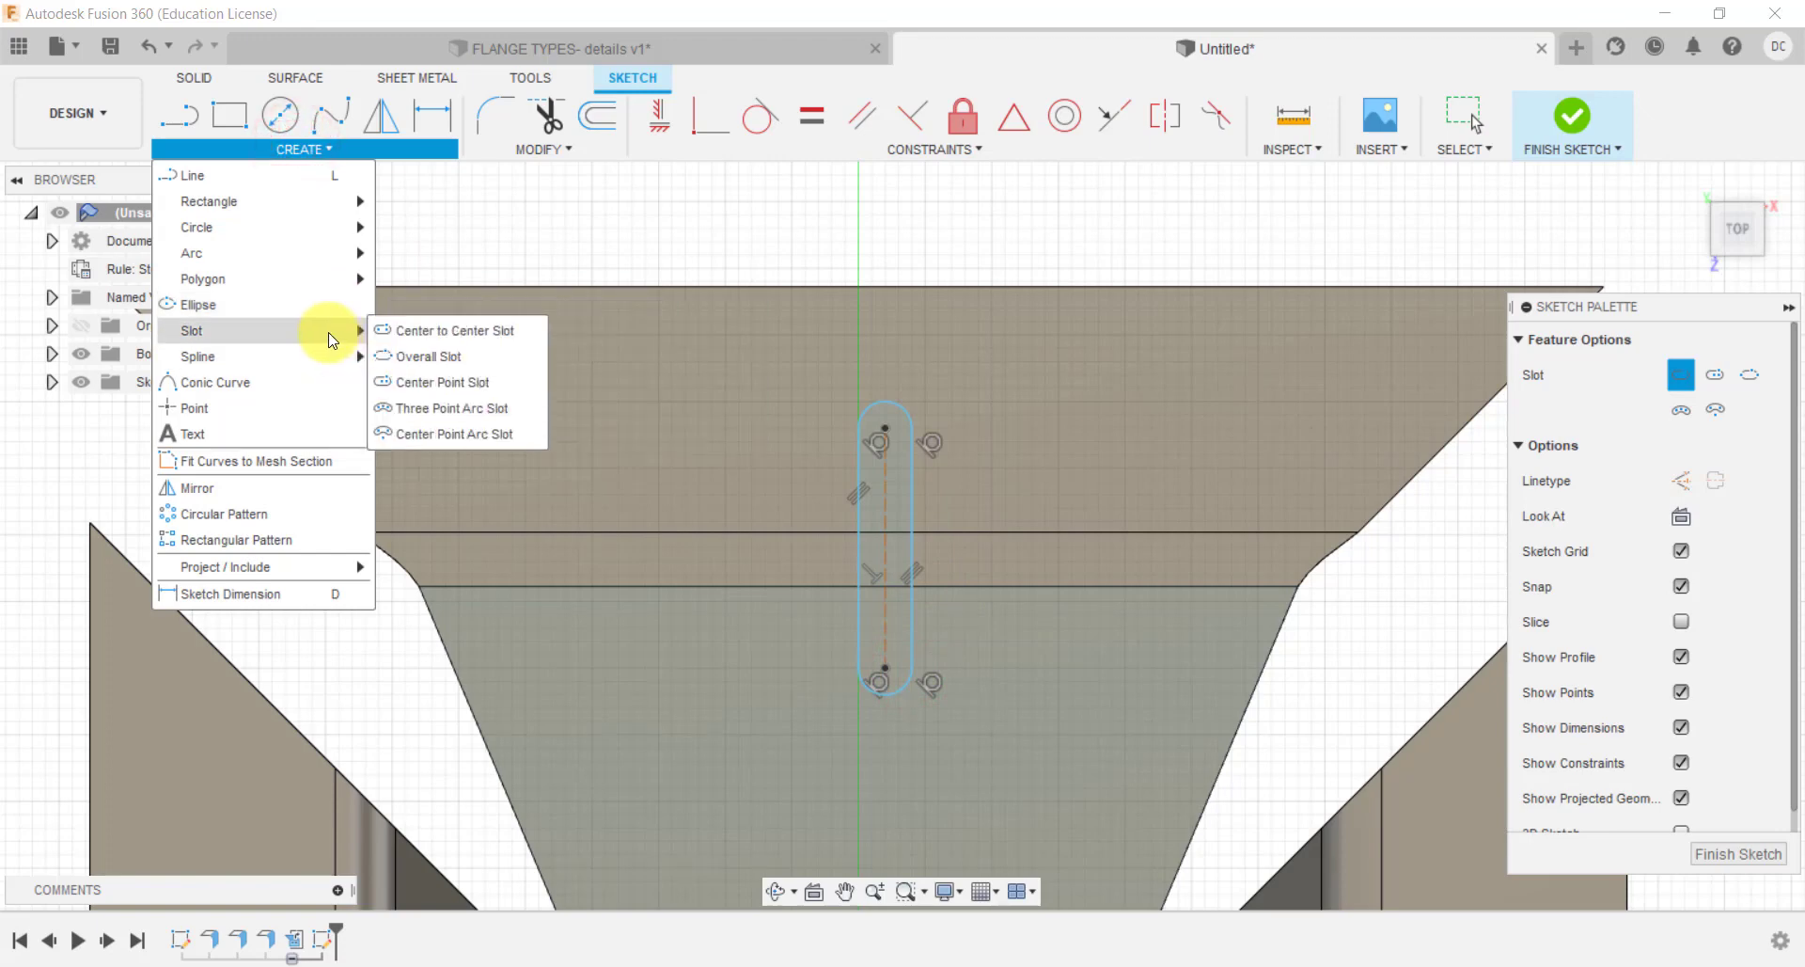
pyautogui.click(433, 359)
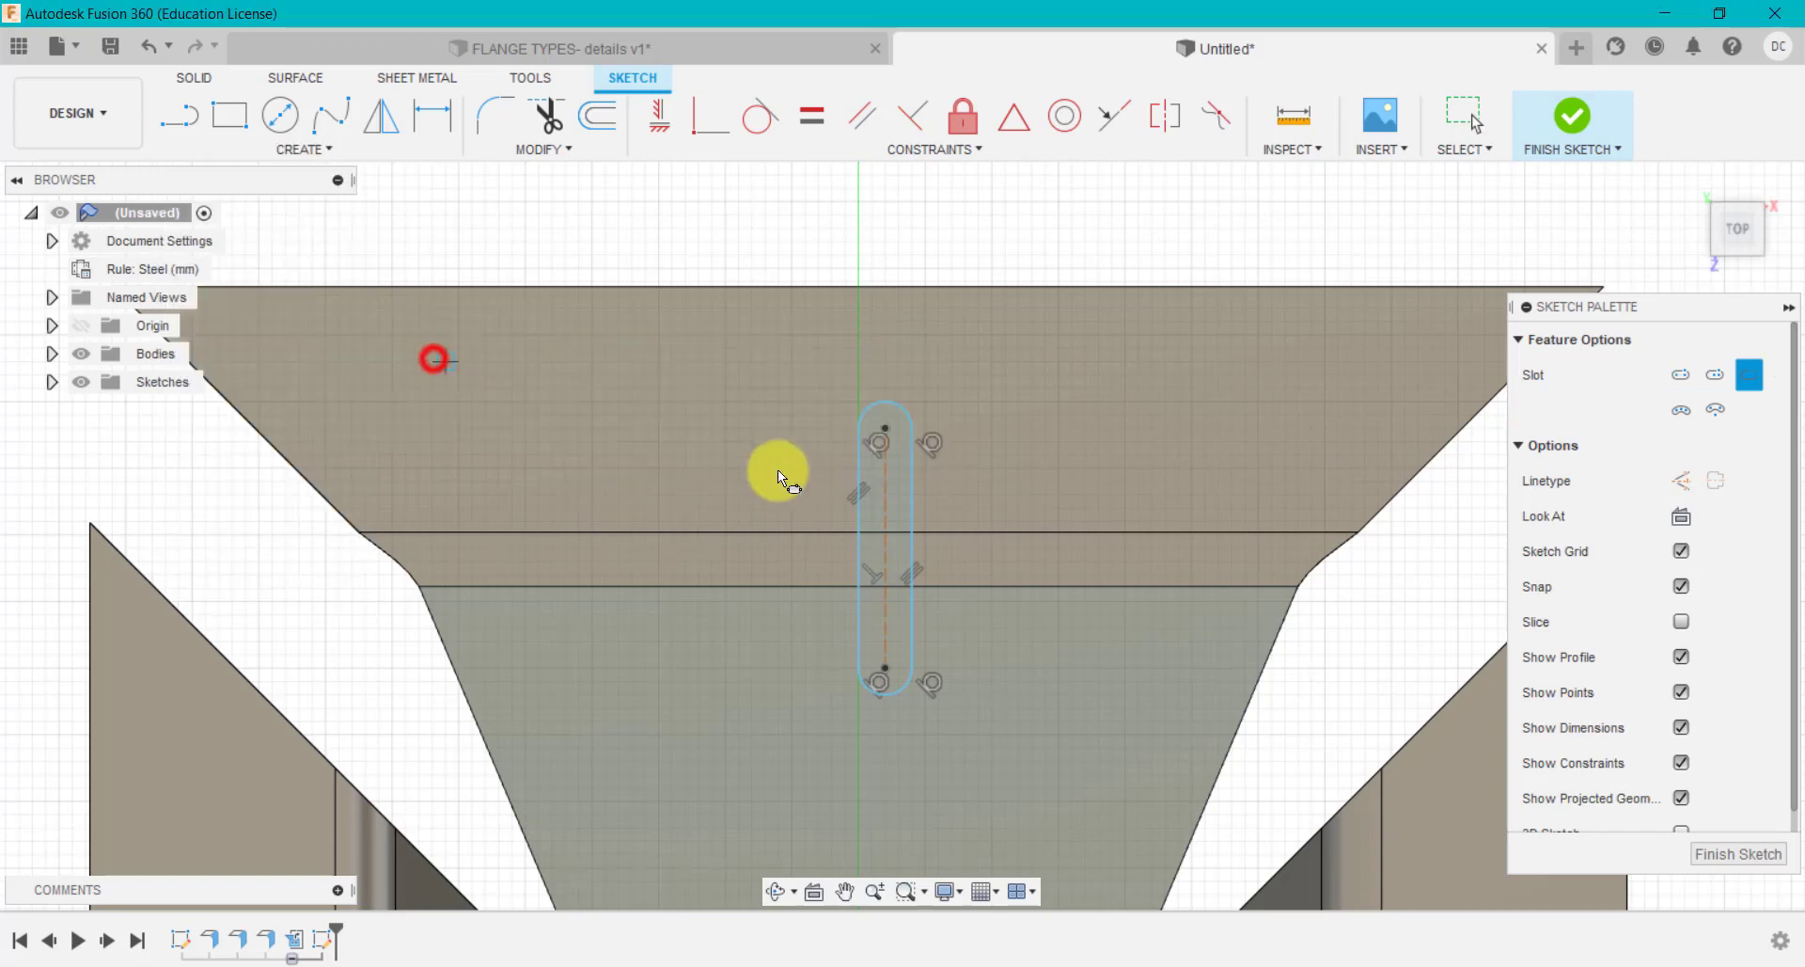
pyautogui.click(765, 420)
pyautogui.click(762, 690)
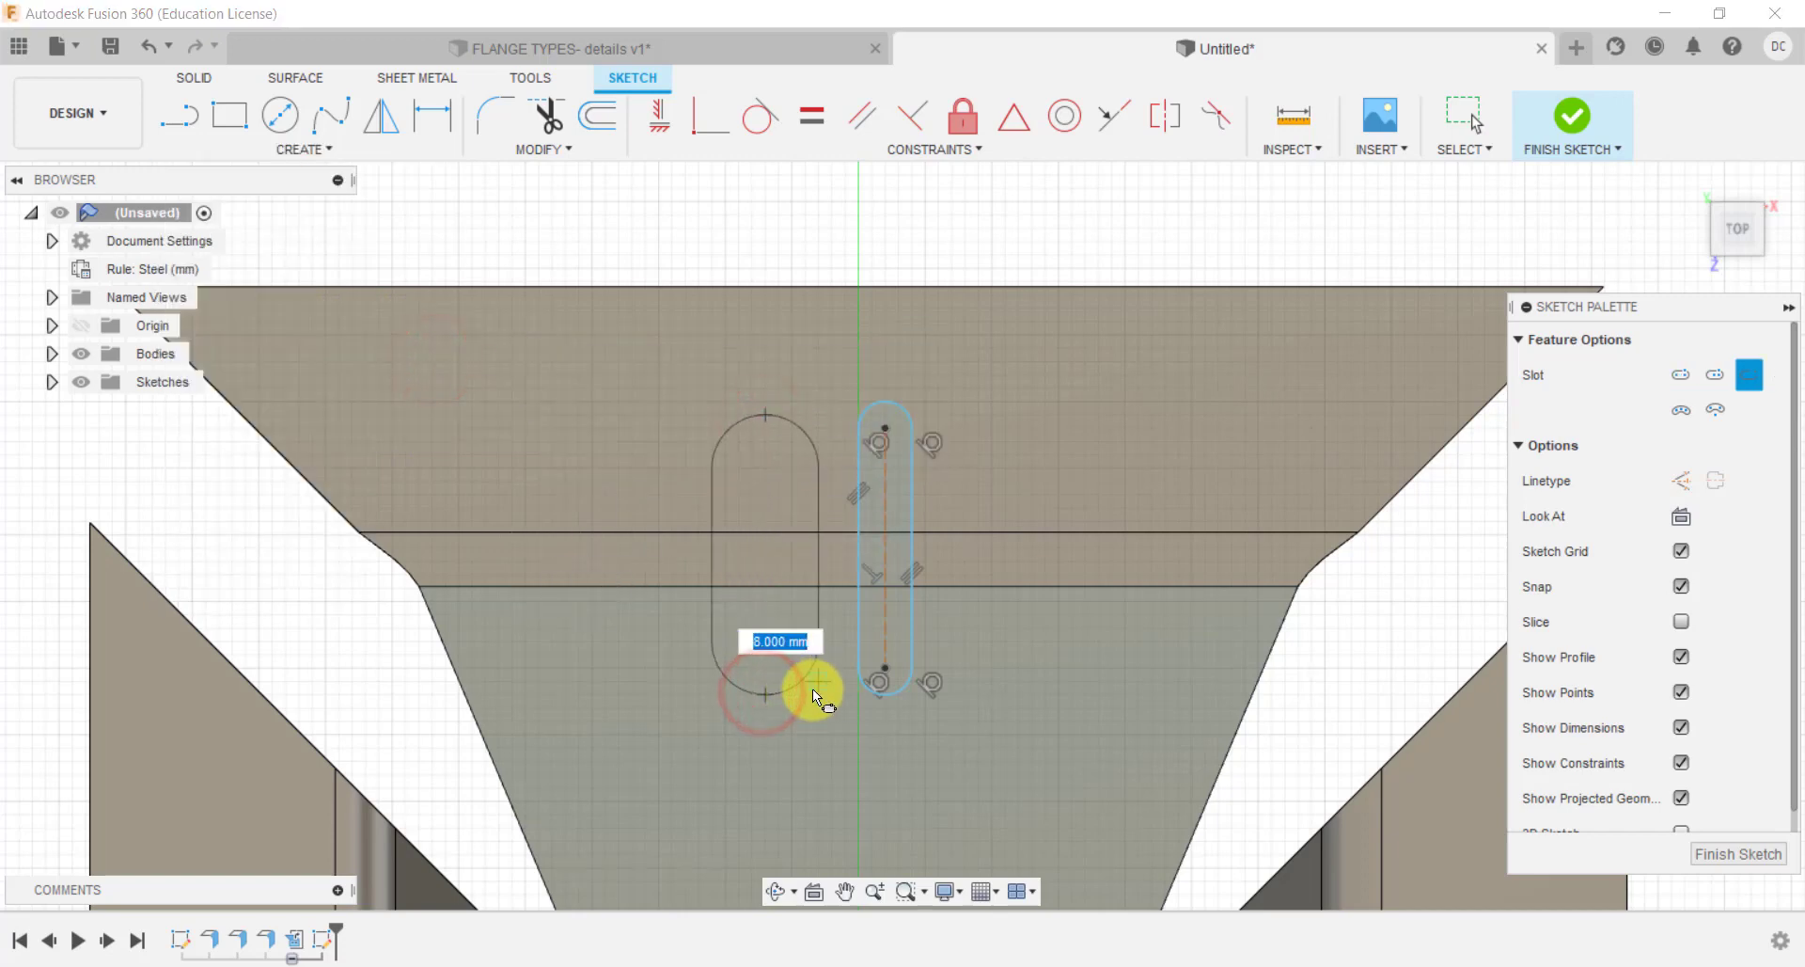
pyautogui.click(790, 689)
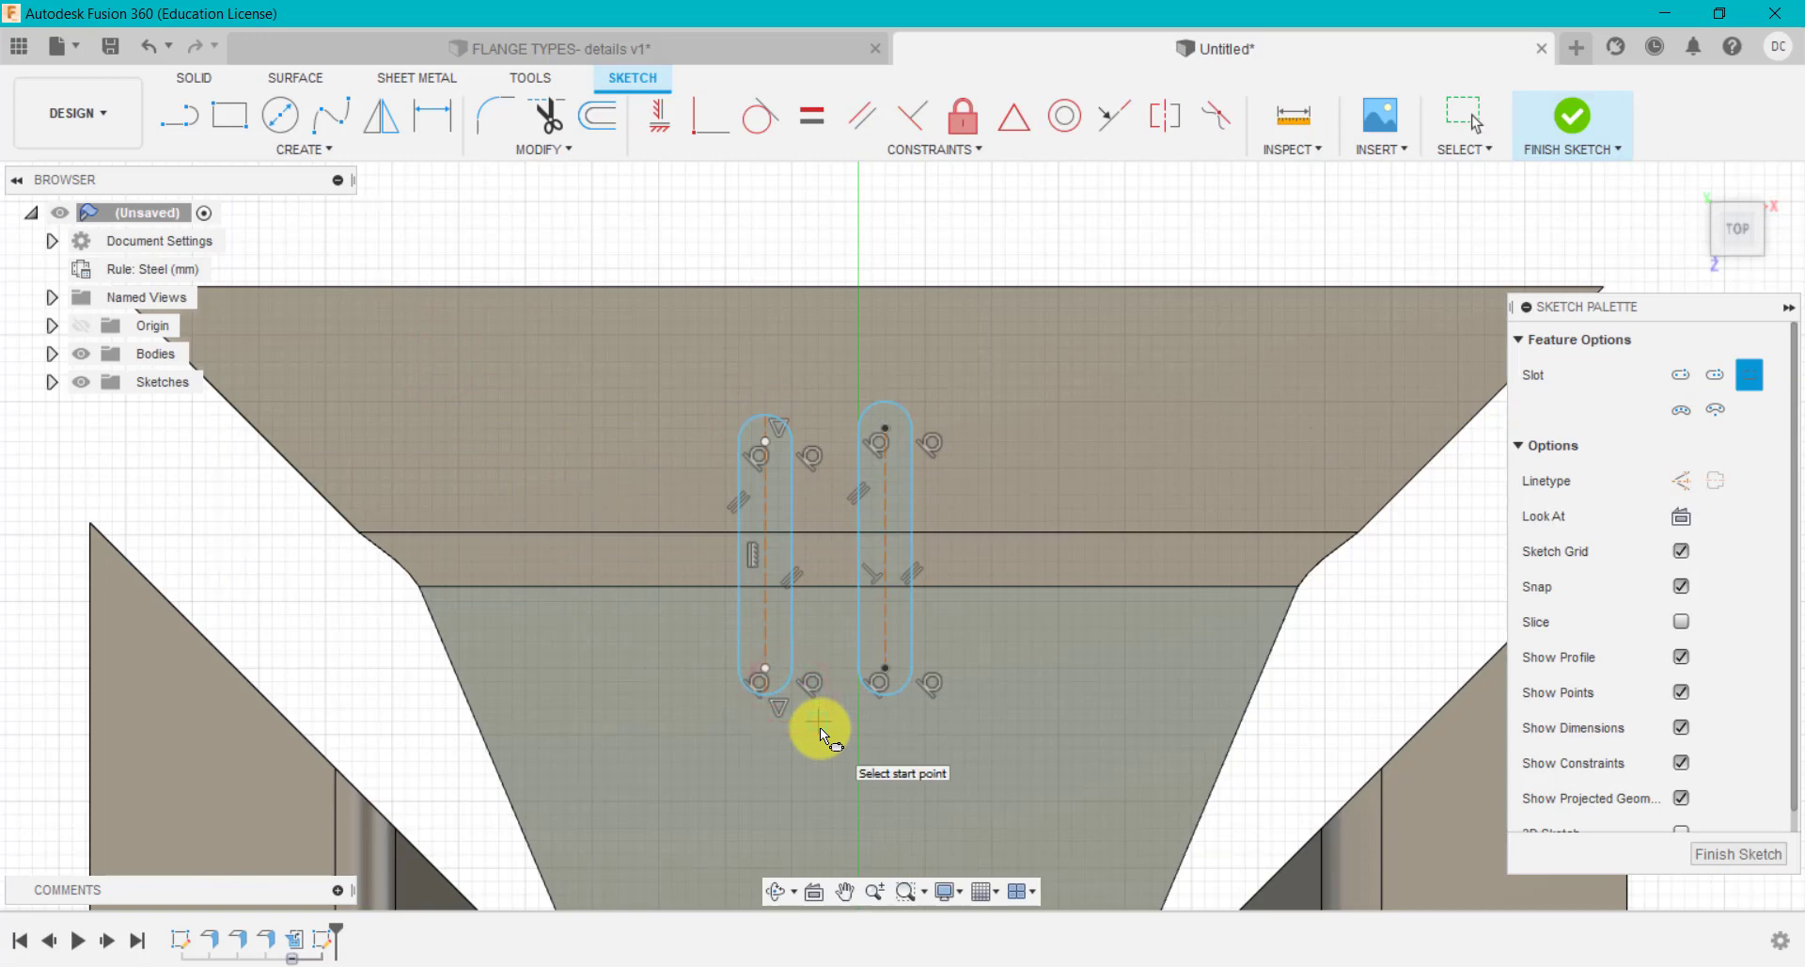
pyautogui.press('Escape')
# Undo both trial slots.
pyautogui.hotkey('ctrl', 'z')
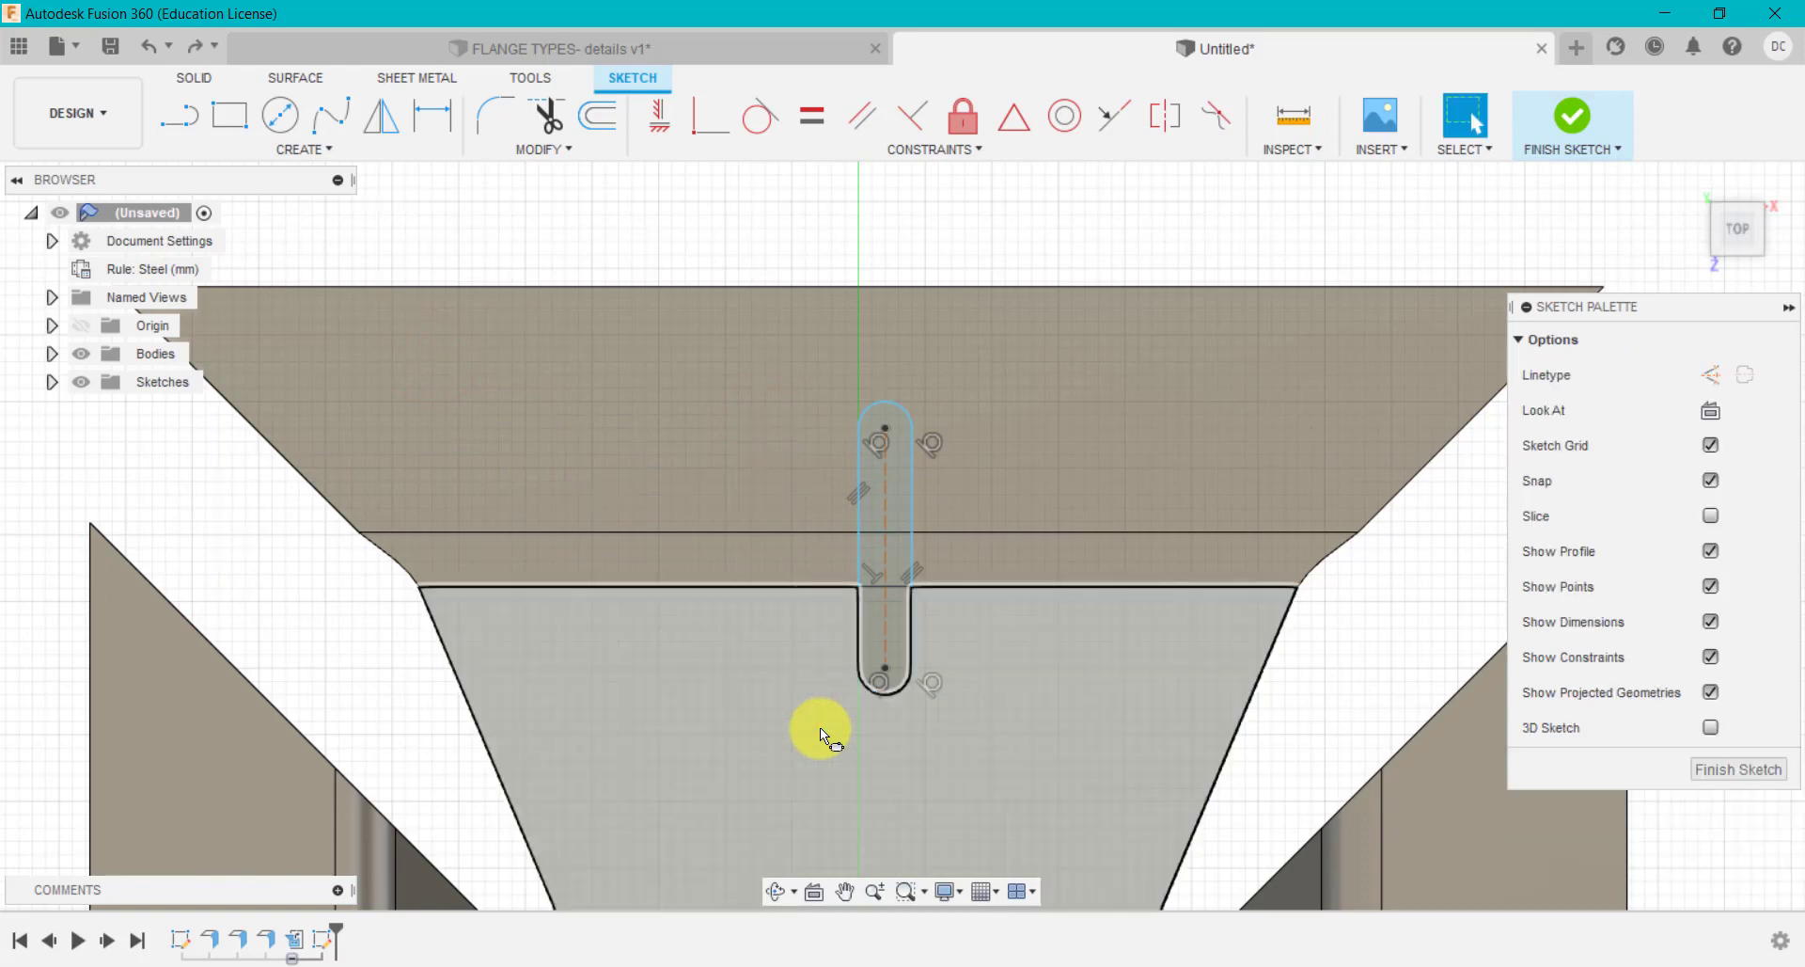
pyautogui.hotkey('ctrl', 'z')
pyautogui.scroll(-3, 681, 330)
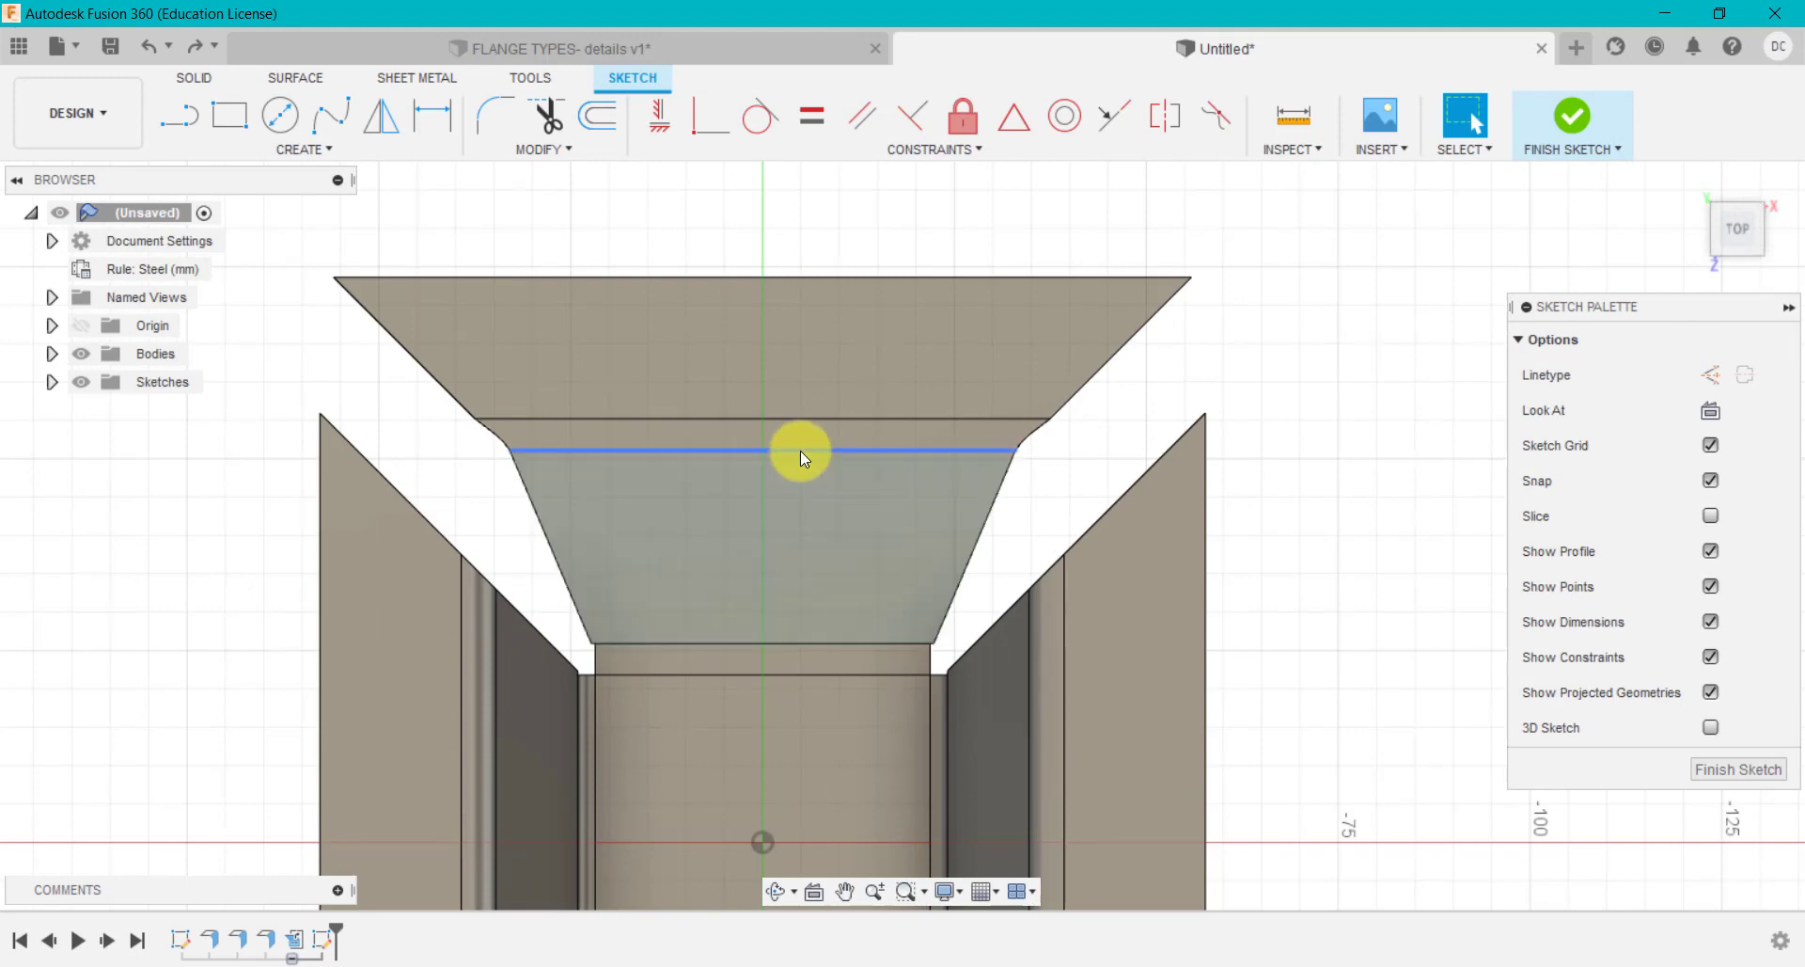
# Draw an 85 mm vertical line up from the origin and convert it to construction geometry.
pyautogui.press('l')
pyautogui.click(771, 839)
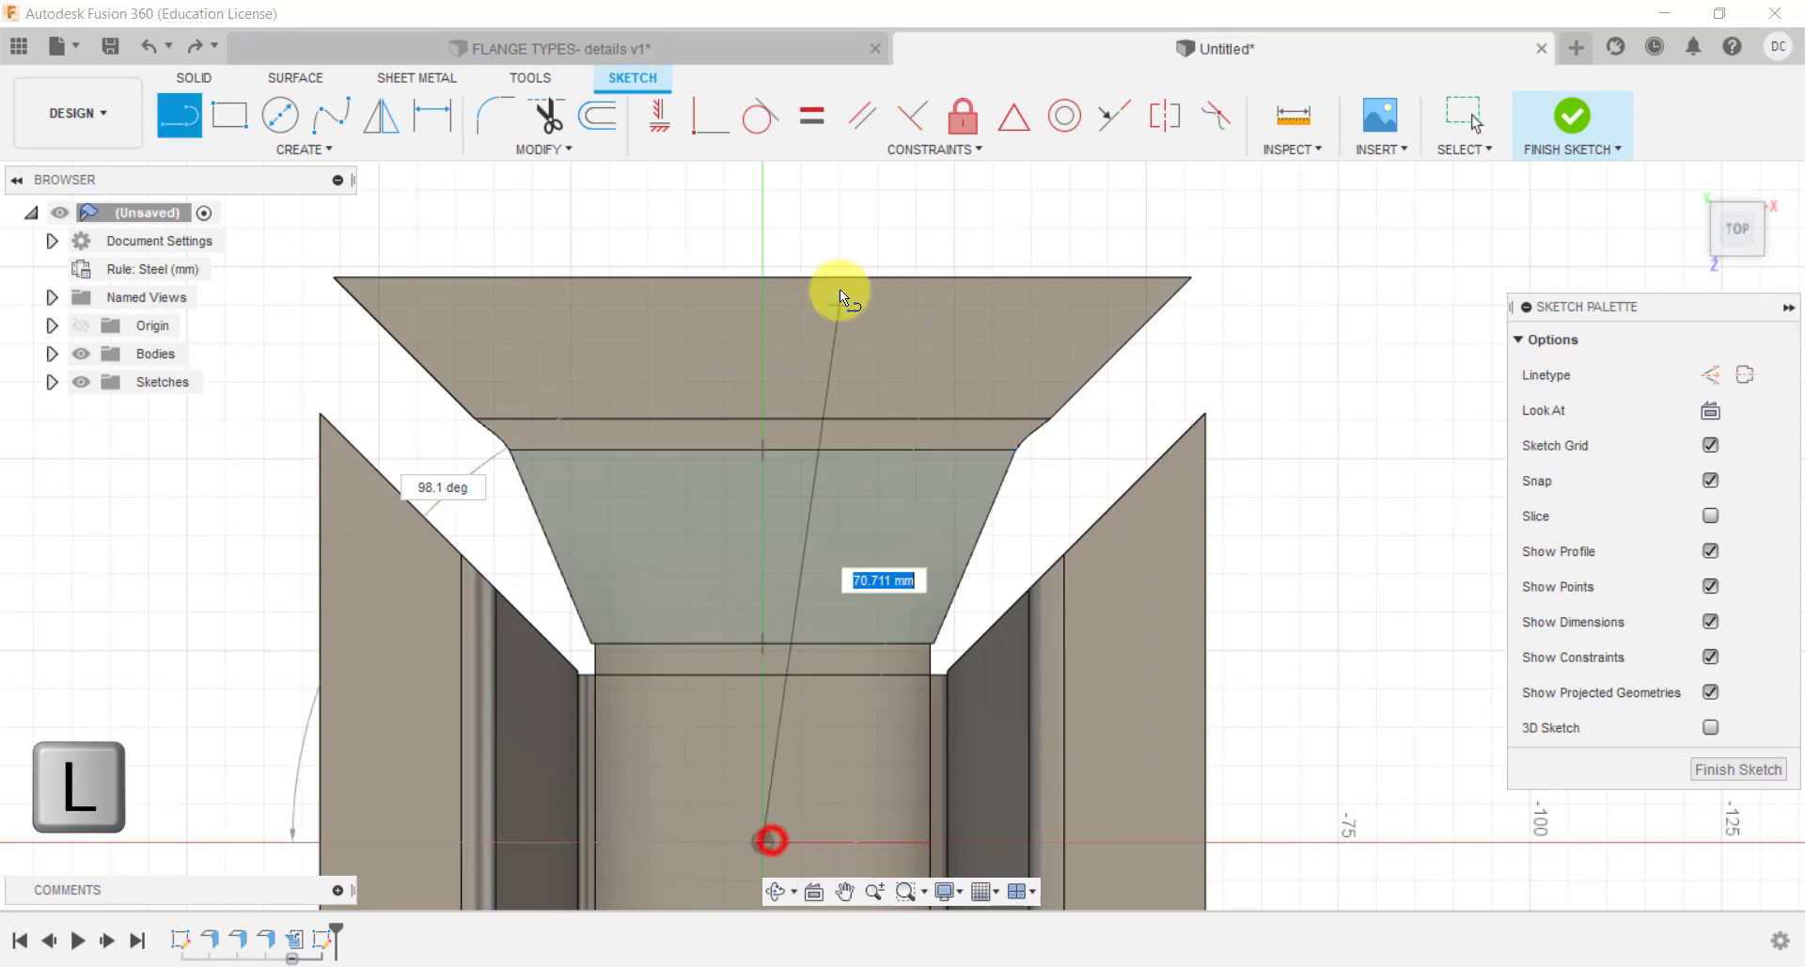
pyautogui.click(769, 190)
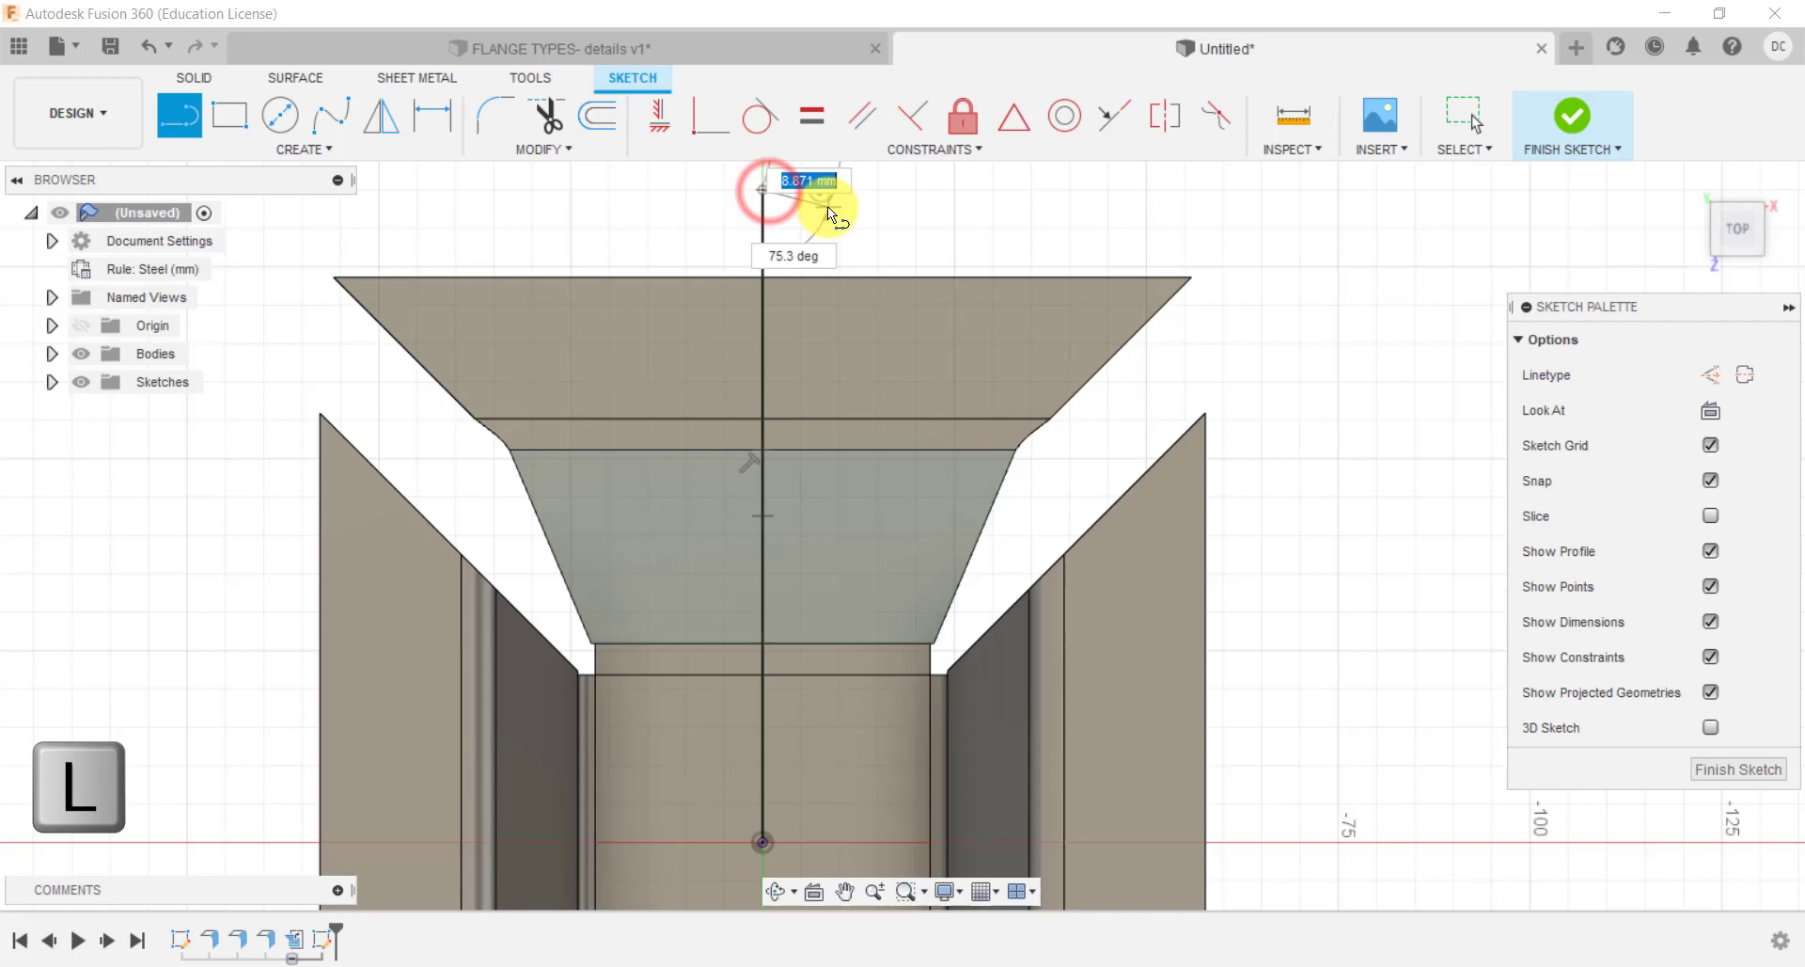
pyautogui.press('Escape')
pyautogui.click(758, 233)
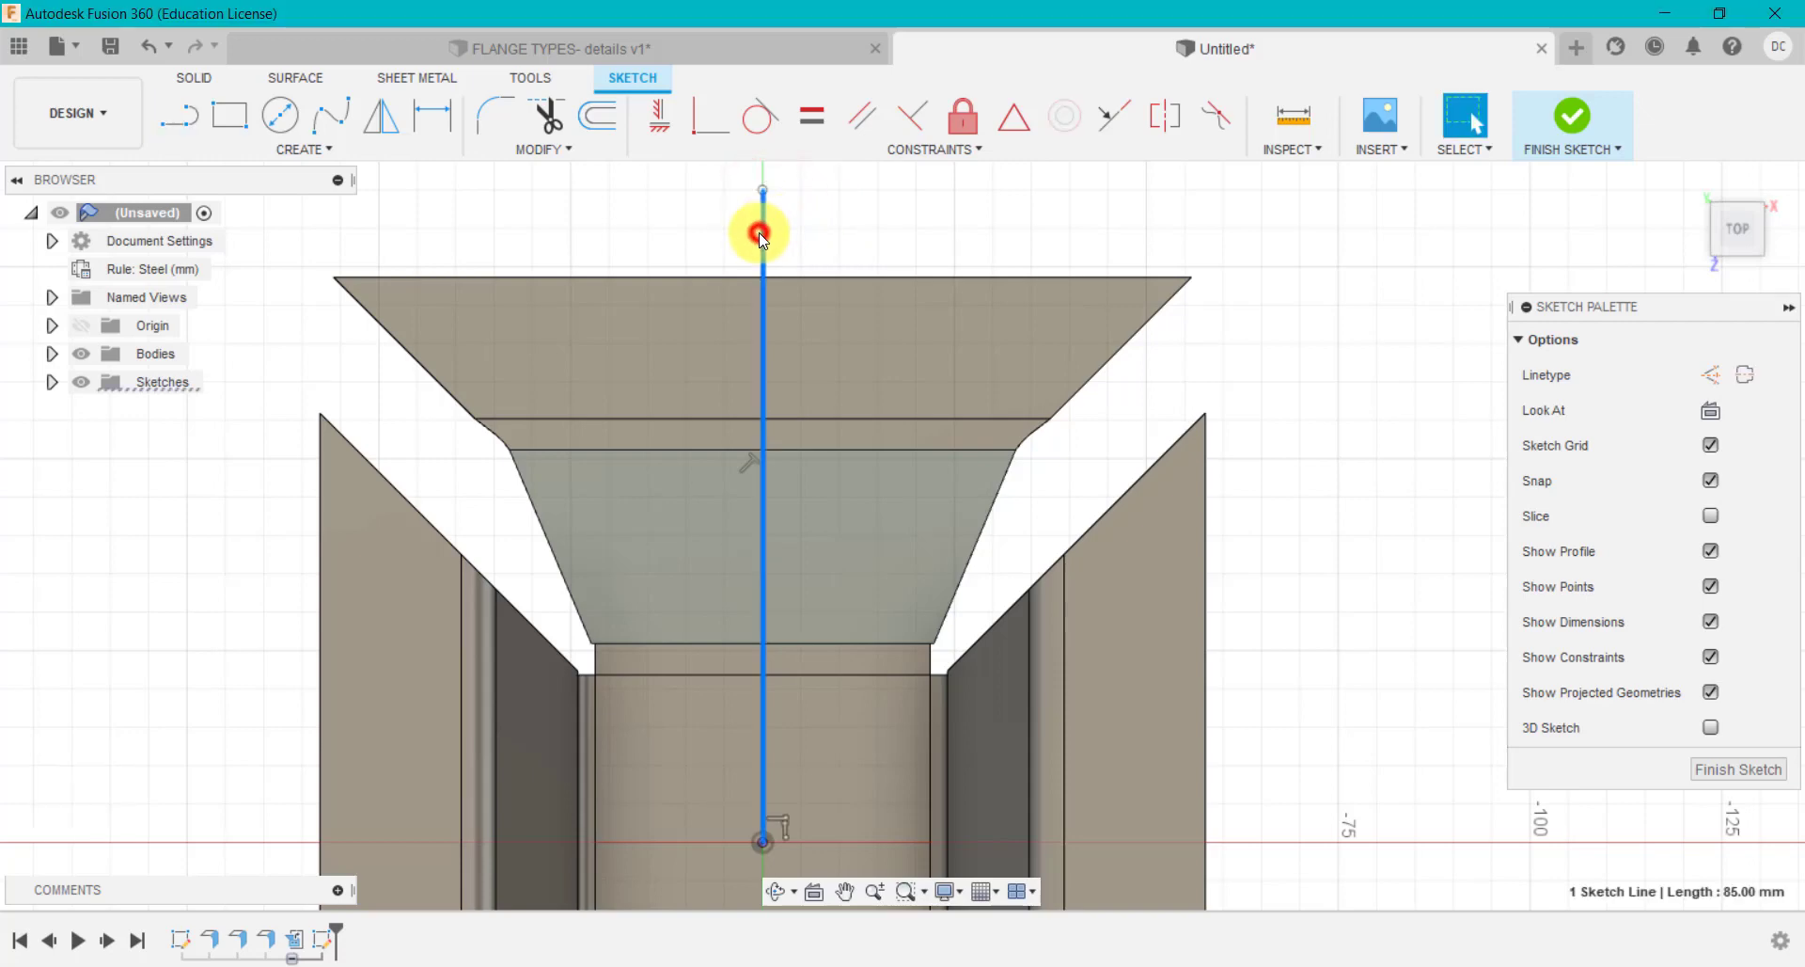
pyautogui.rightClick(759, 233)
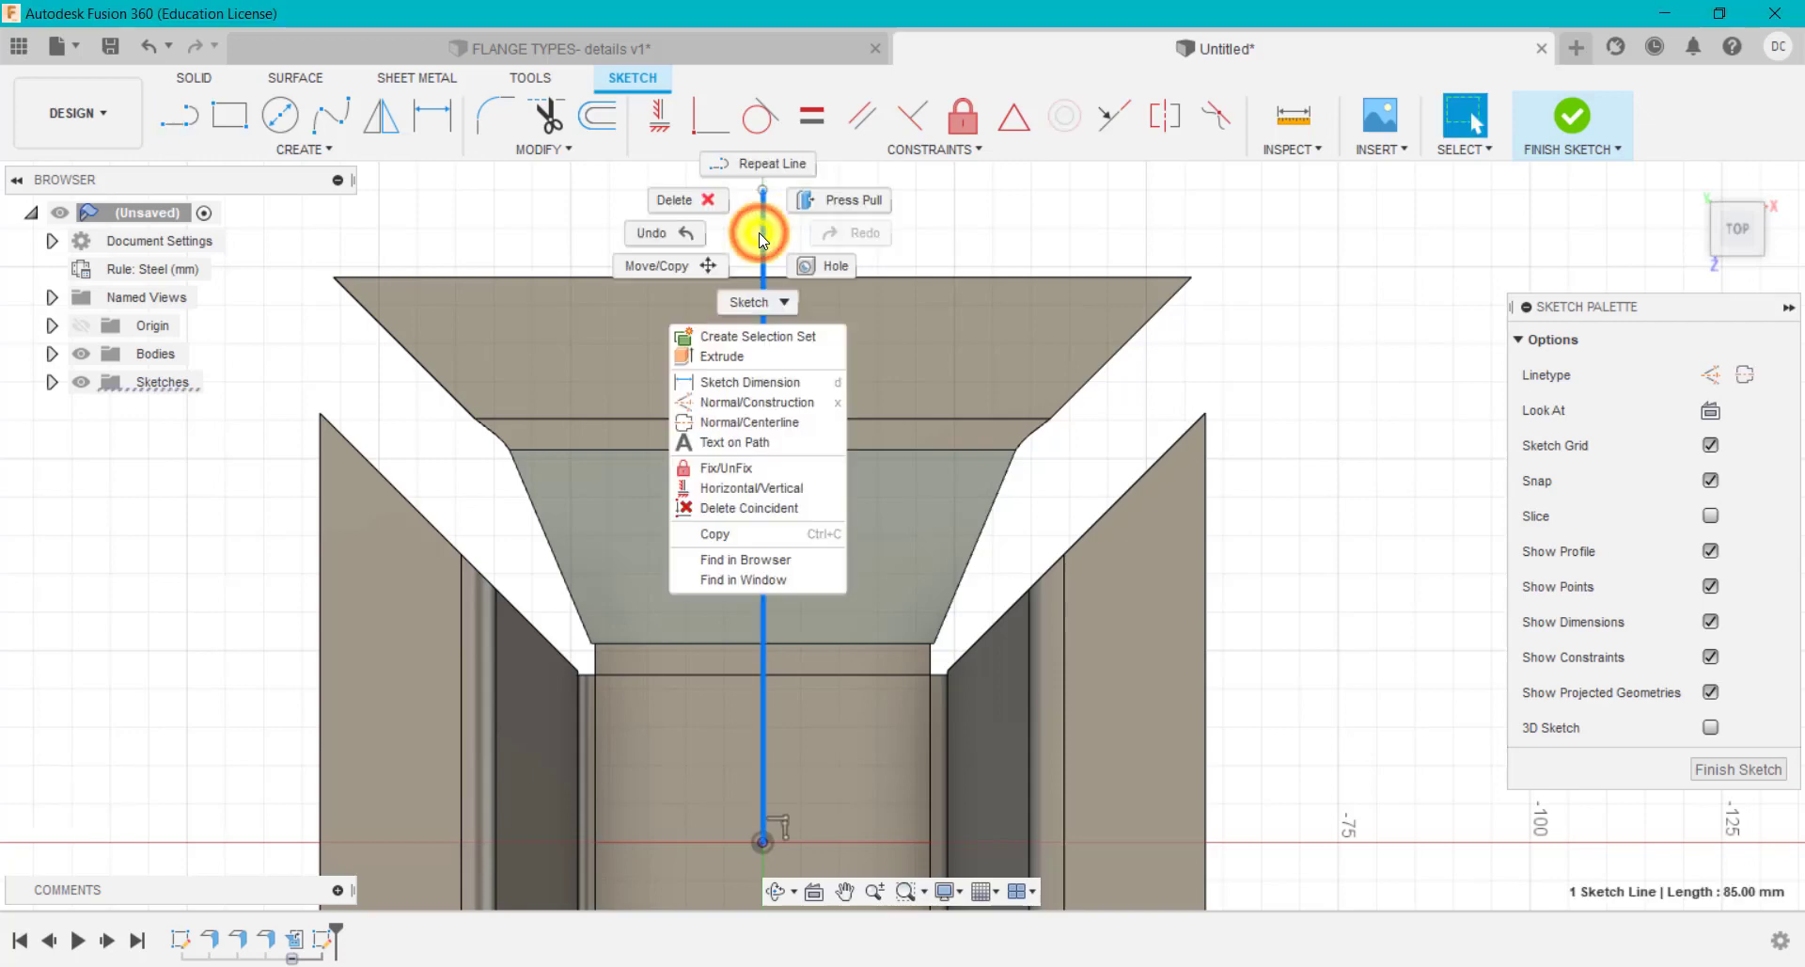
pyautogui.click(758, 404)
pyautogui.click(849, 202)
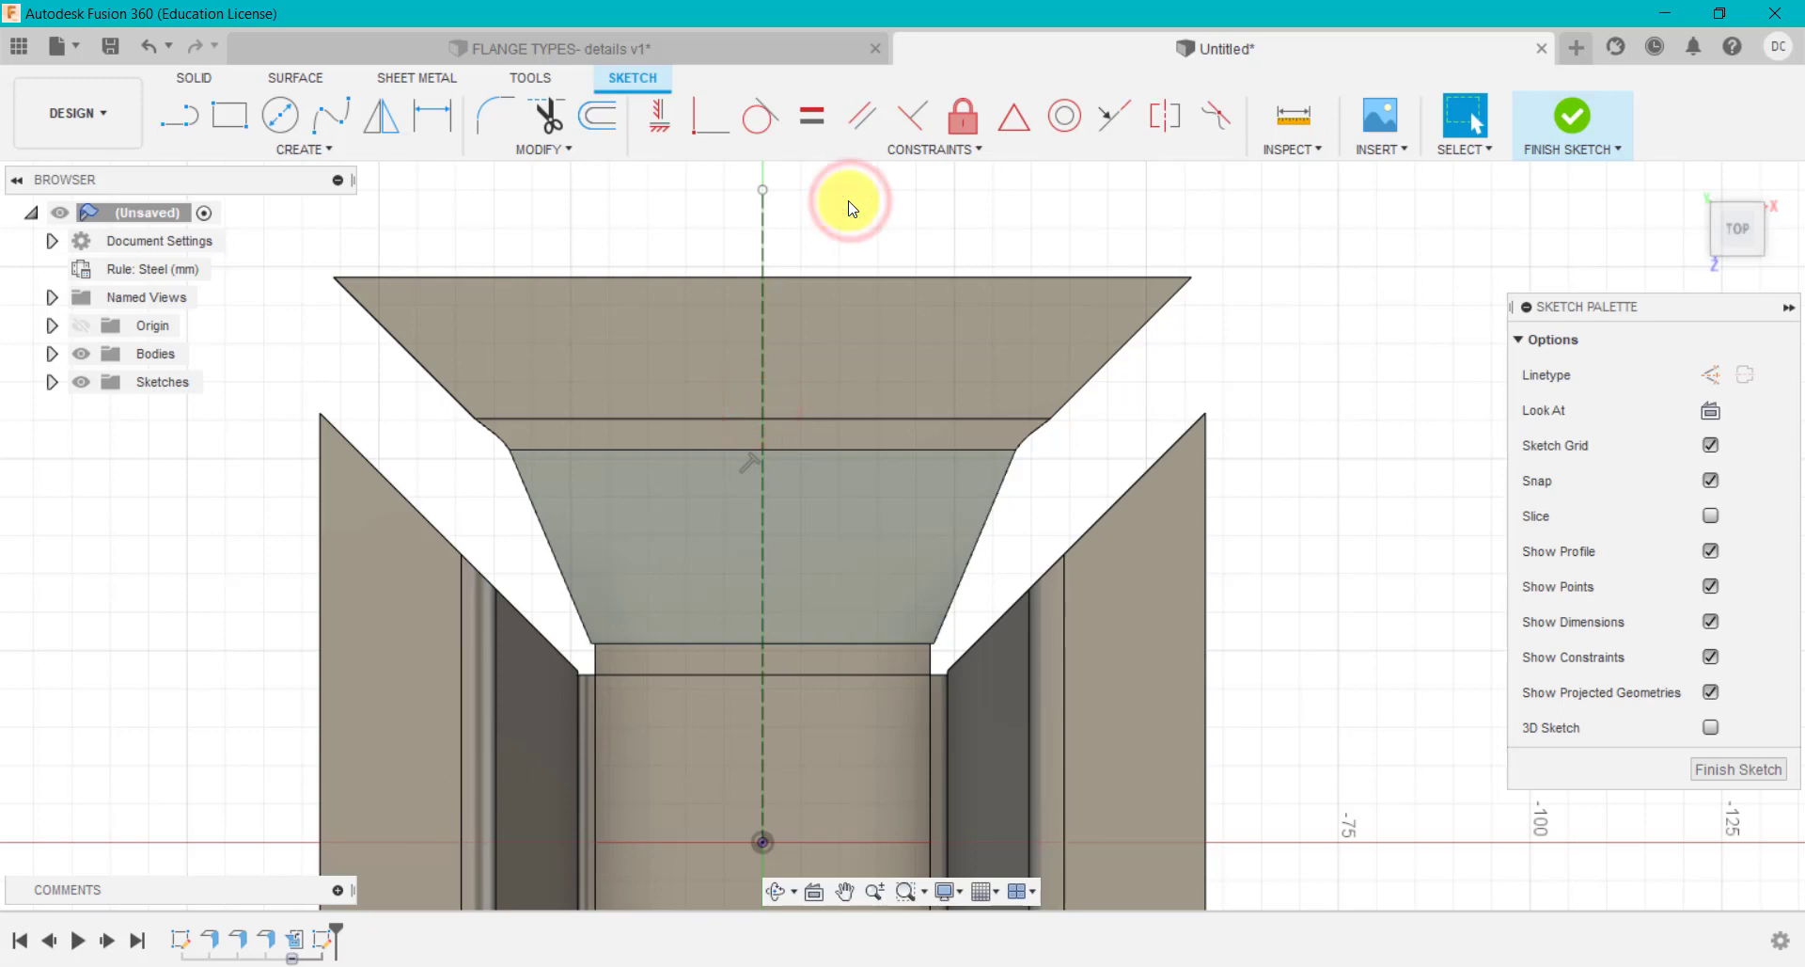
pyautogui.scroll(2, 770, 278)
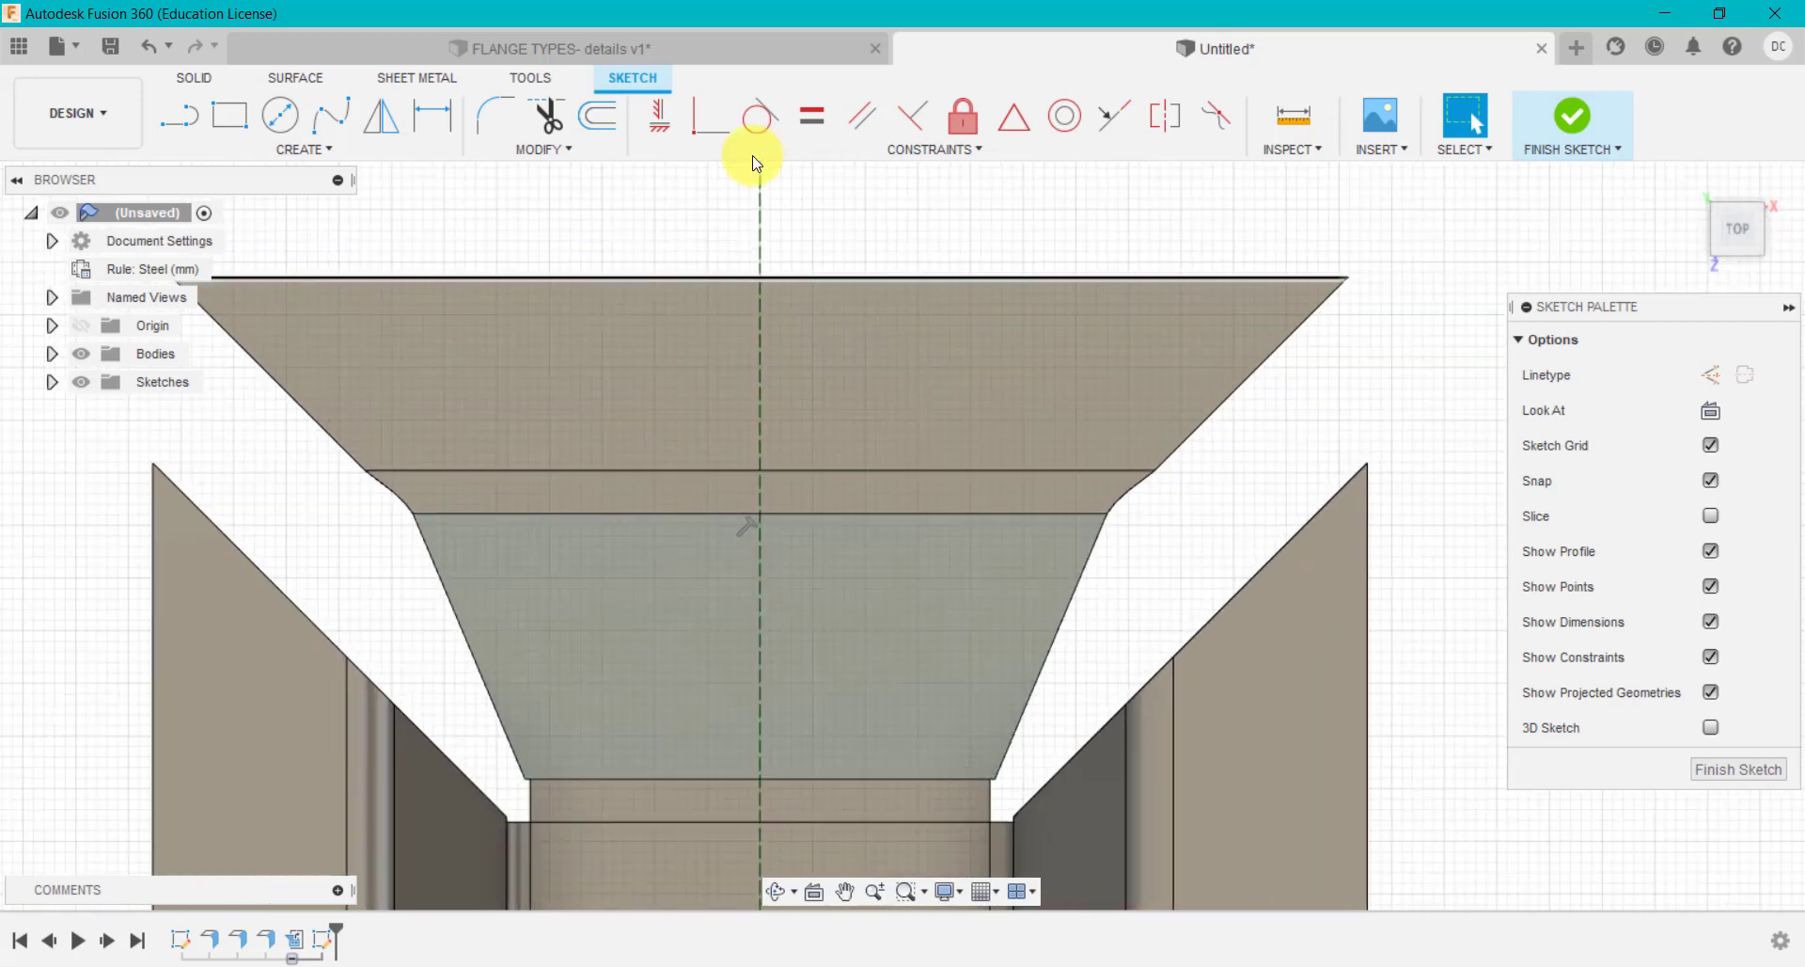
# Draw a 17 mm centre-to-centre, 4 mm wide slot on the construction line across the bend.
pyautogui.click(733, 47)
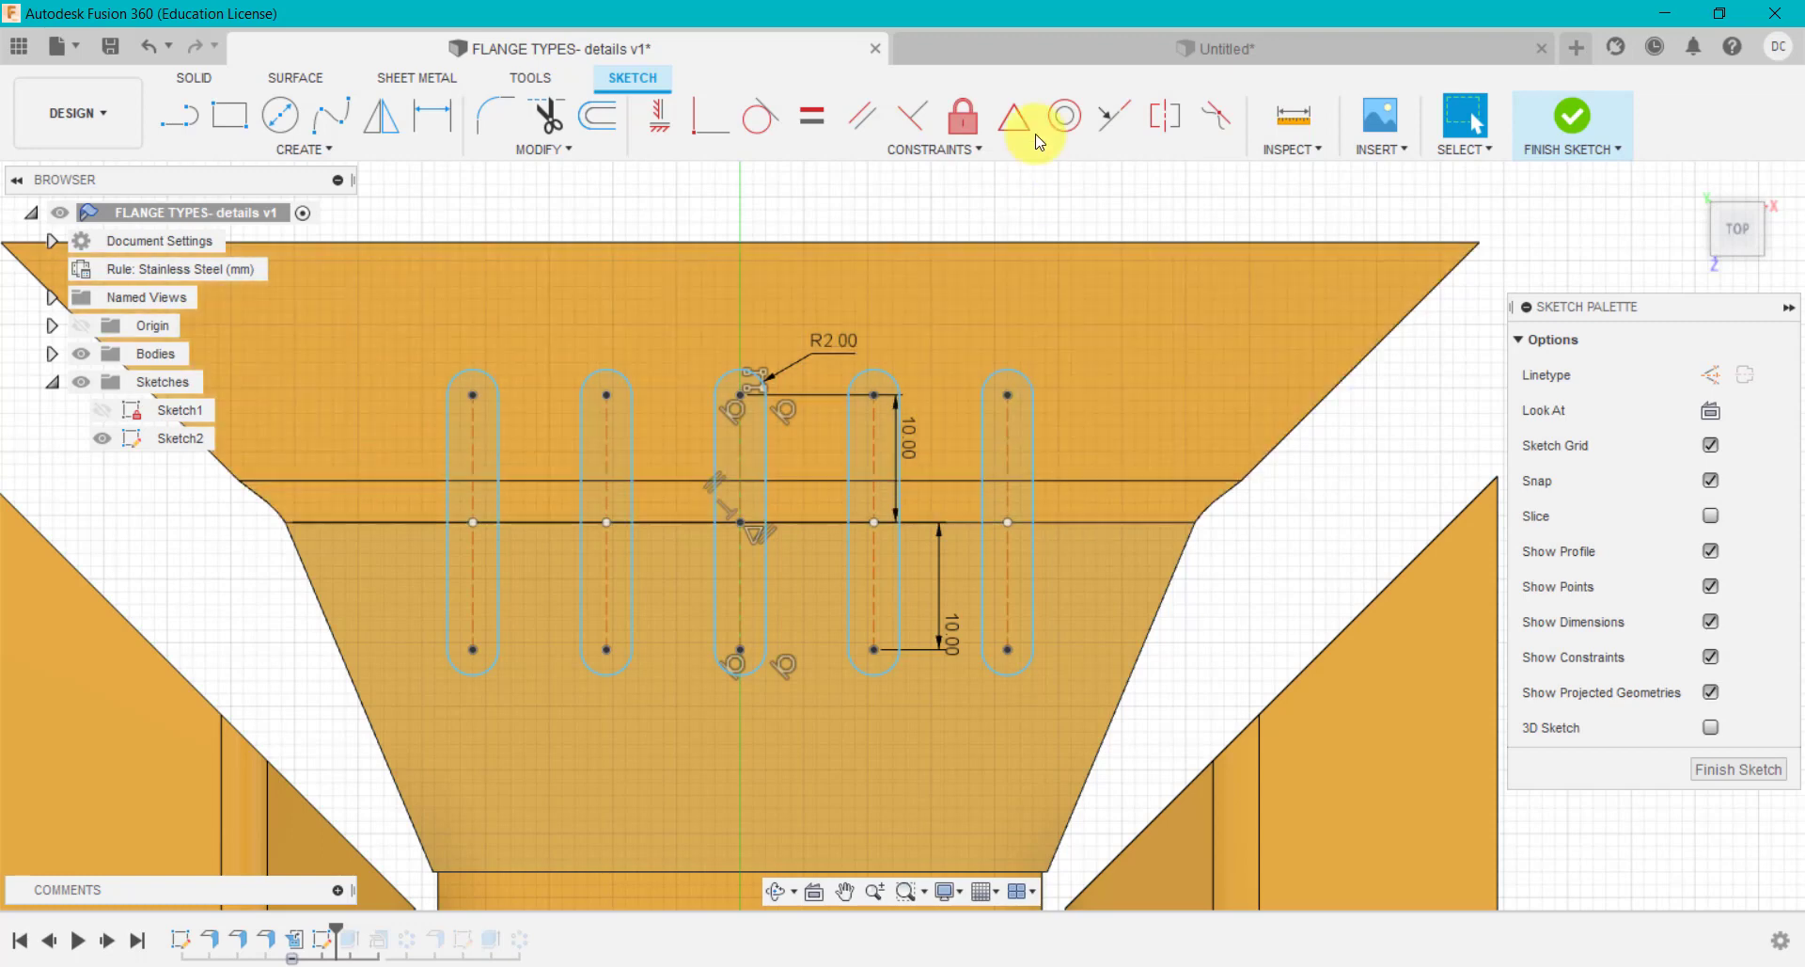
pyautogui.click(1036, 51)
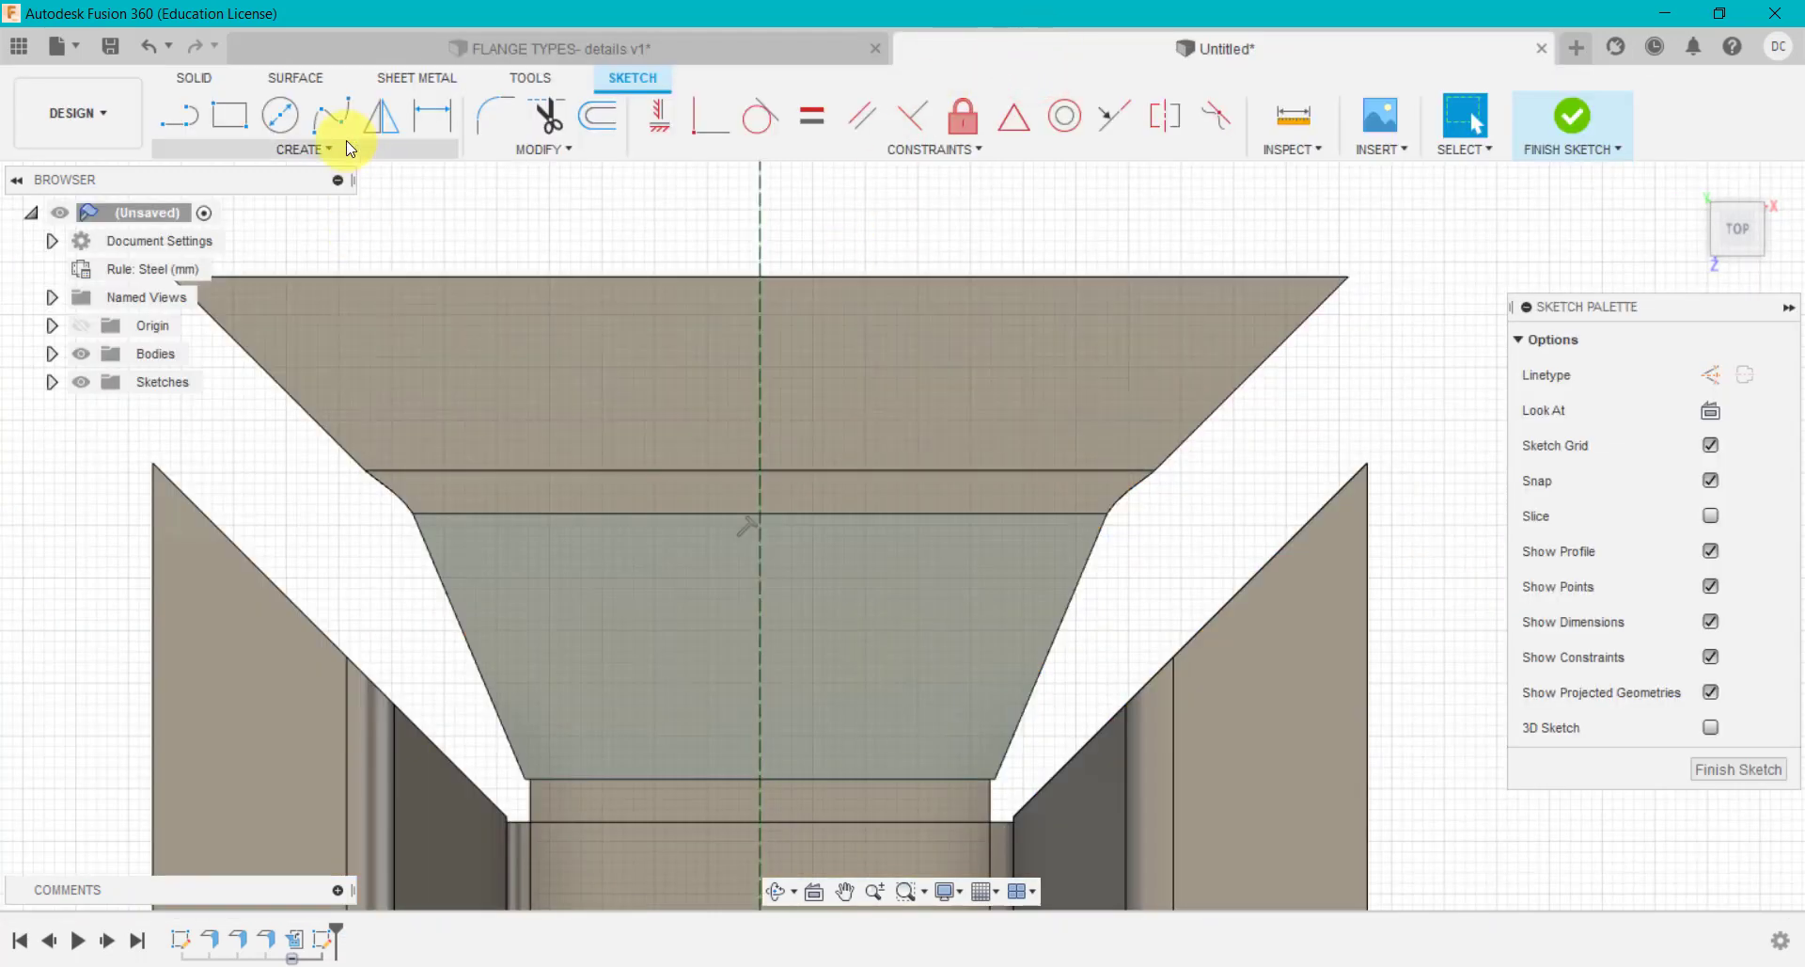
pyautogui.click(344, 147)
pyautogui.moveTo(342, 362)
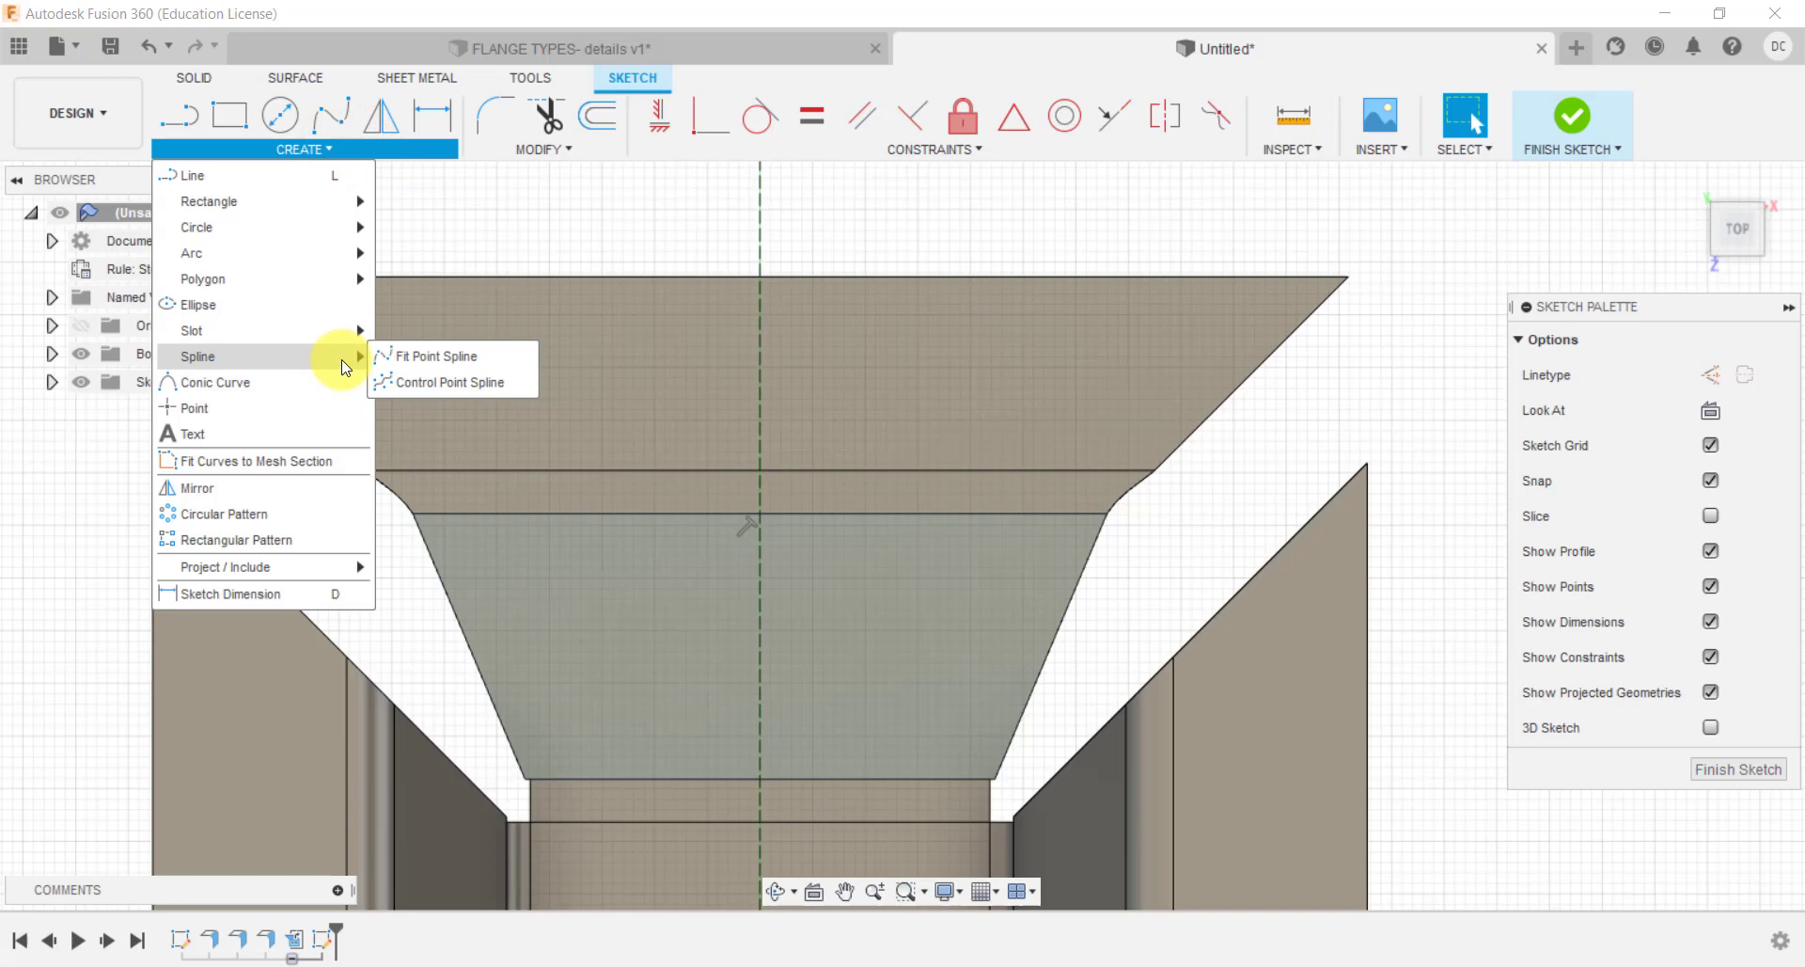
pyautogui.moveTo(342, 331)
pyautogui.click(444, 331)
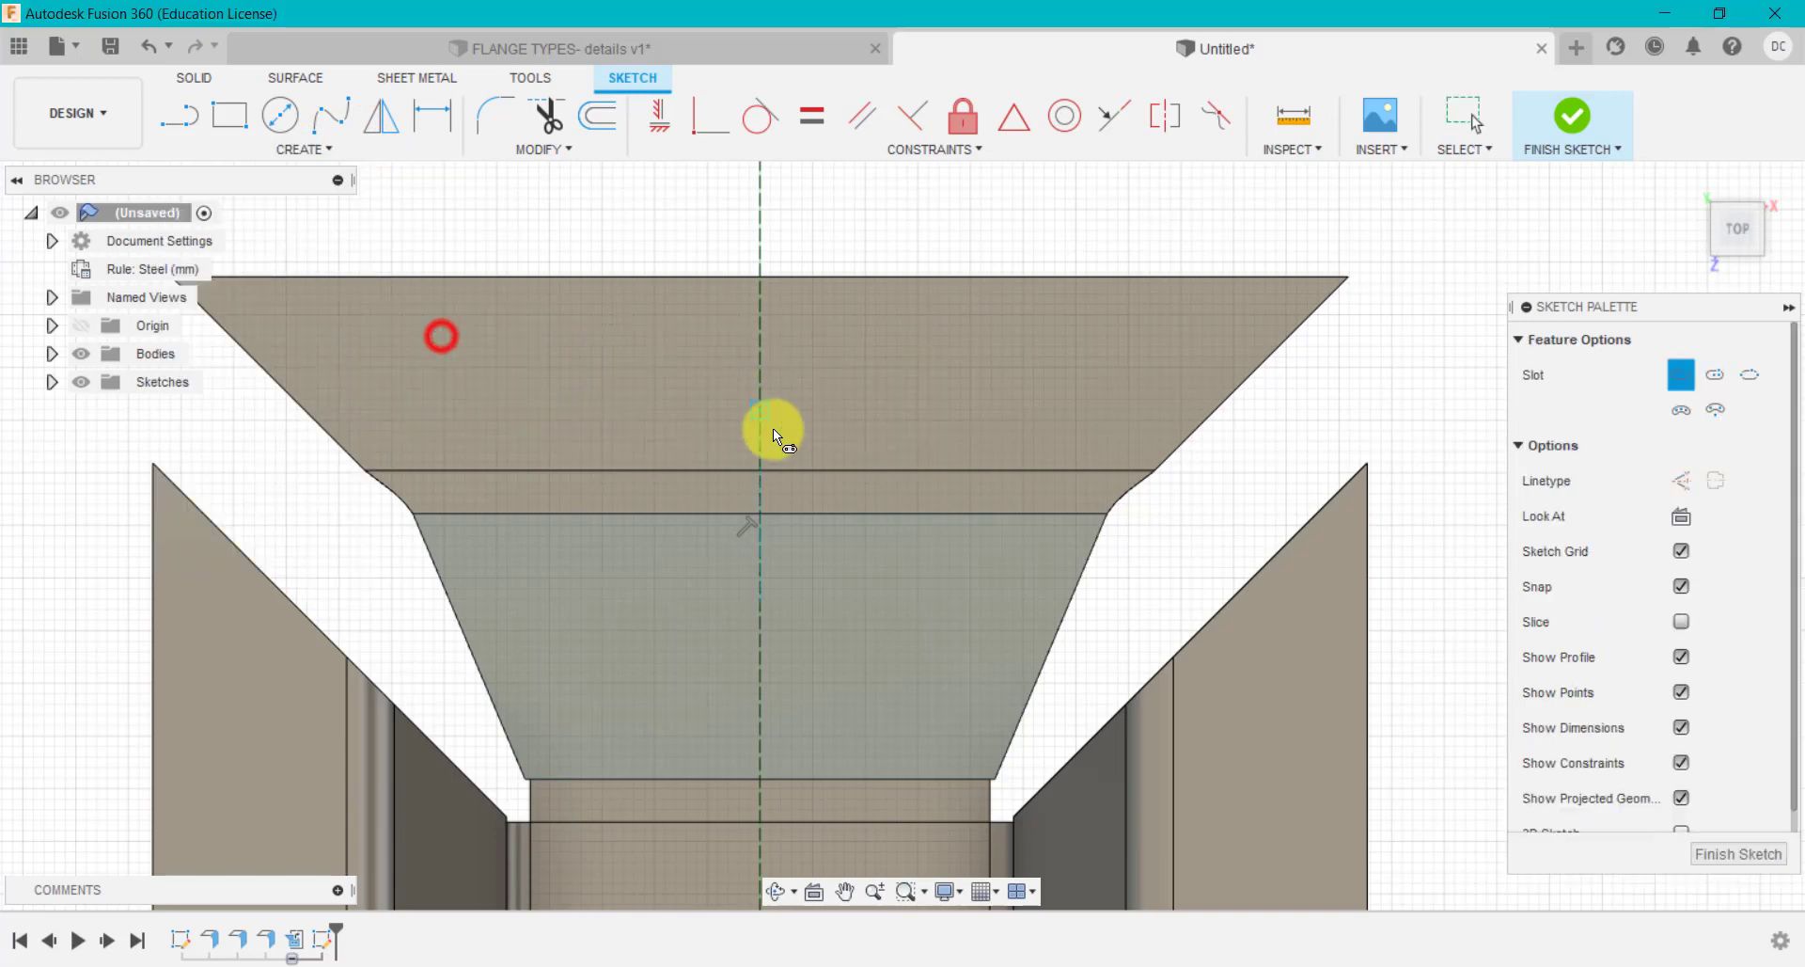
pyautogui.scroll(2, 777, 431)
pyautogui.click(749, 377)
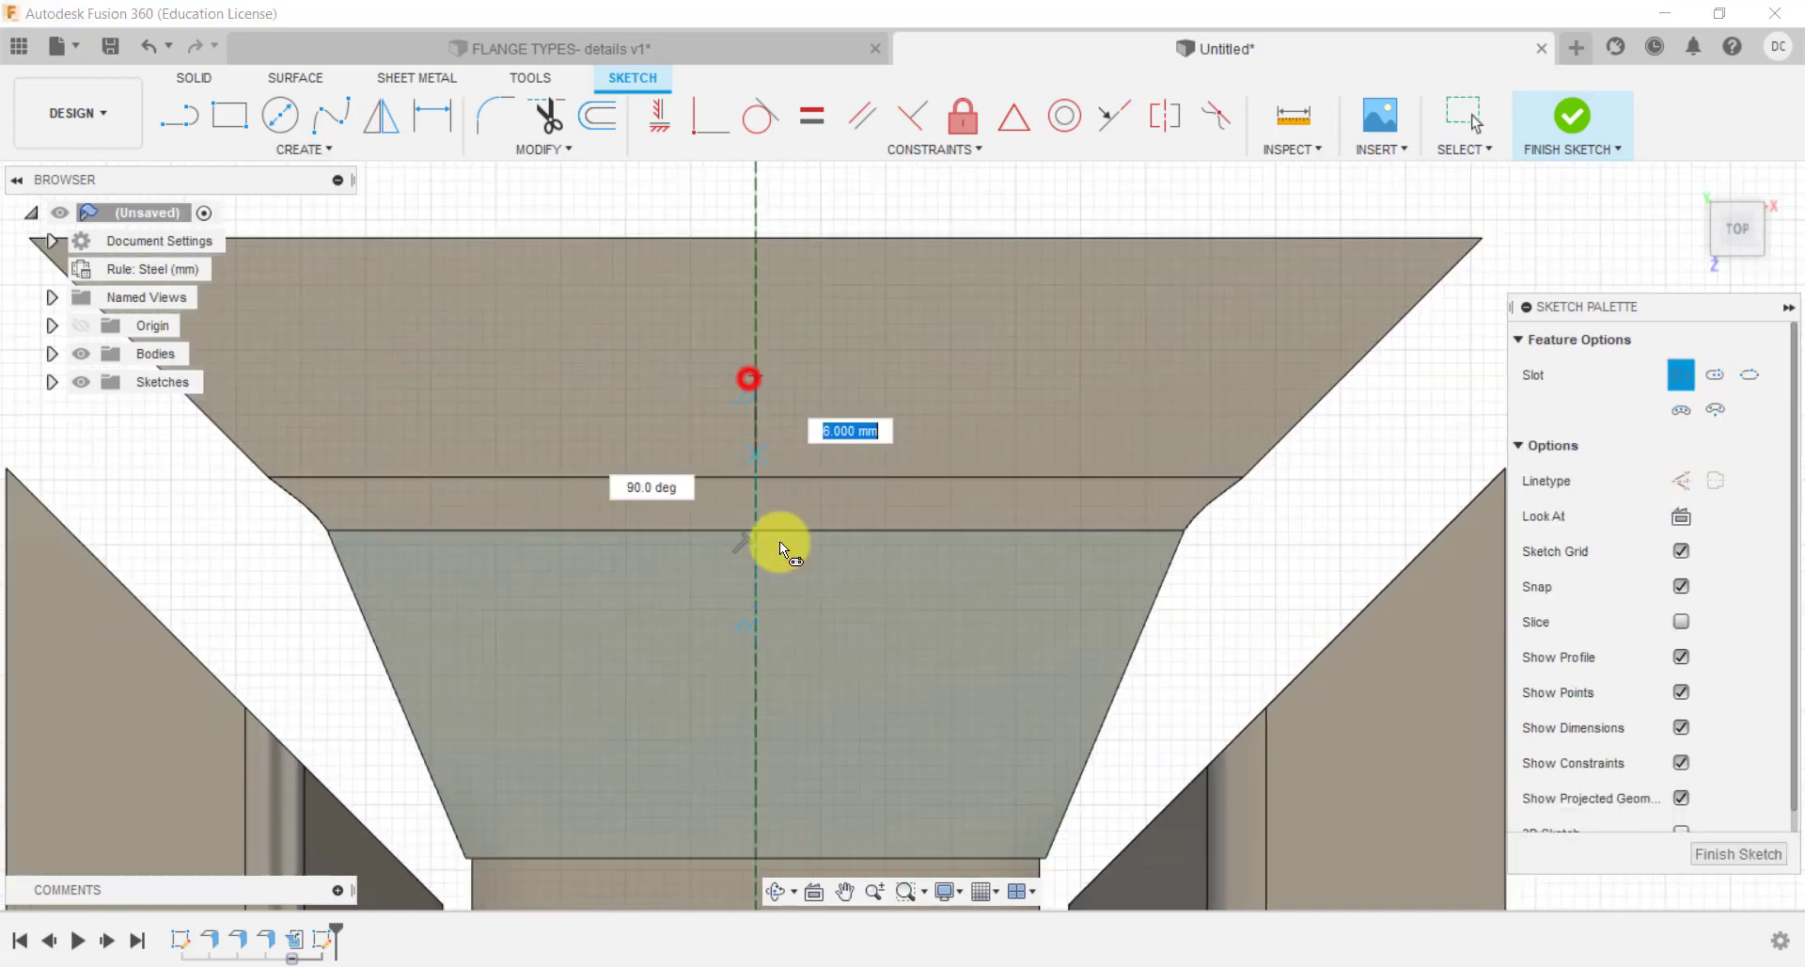
pyautogui.click(757, 594)
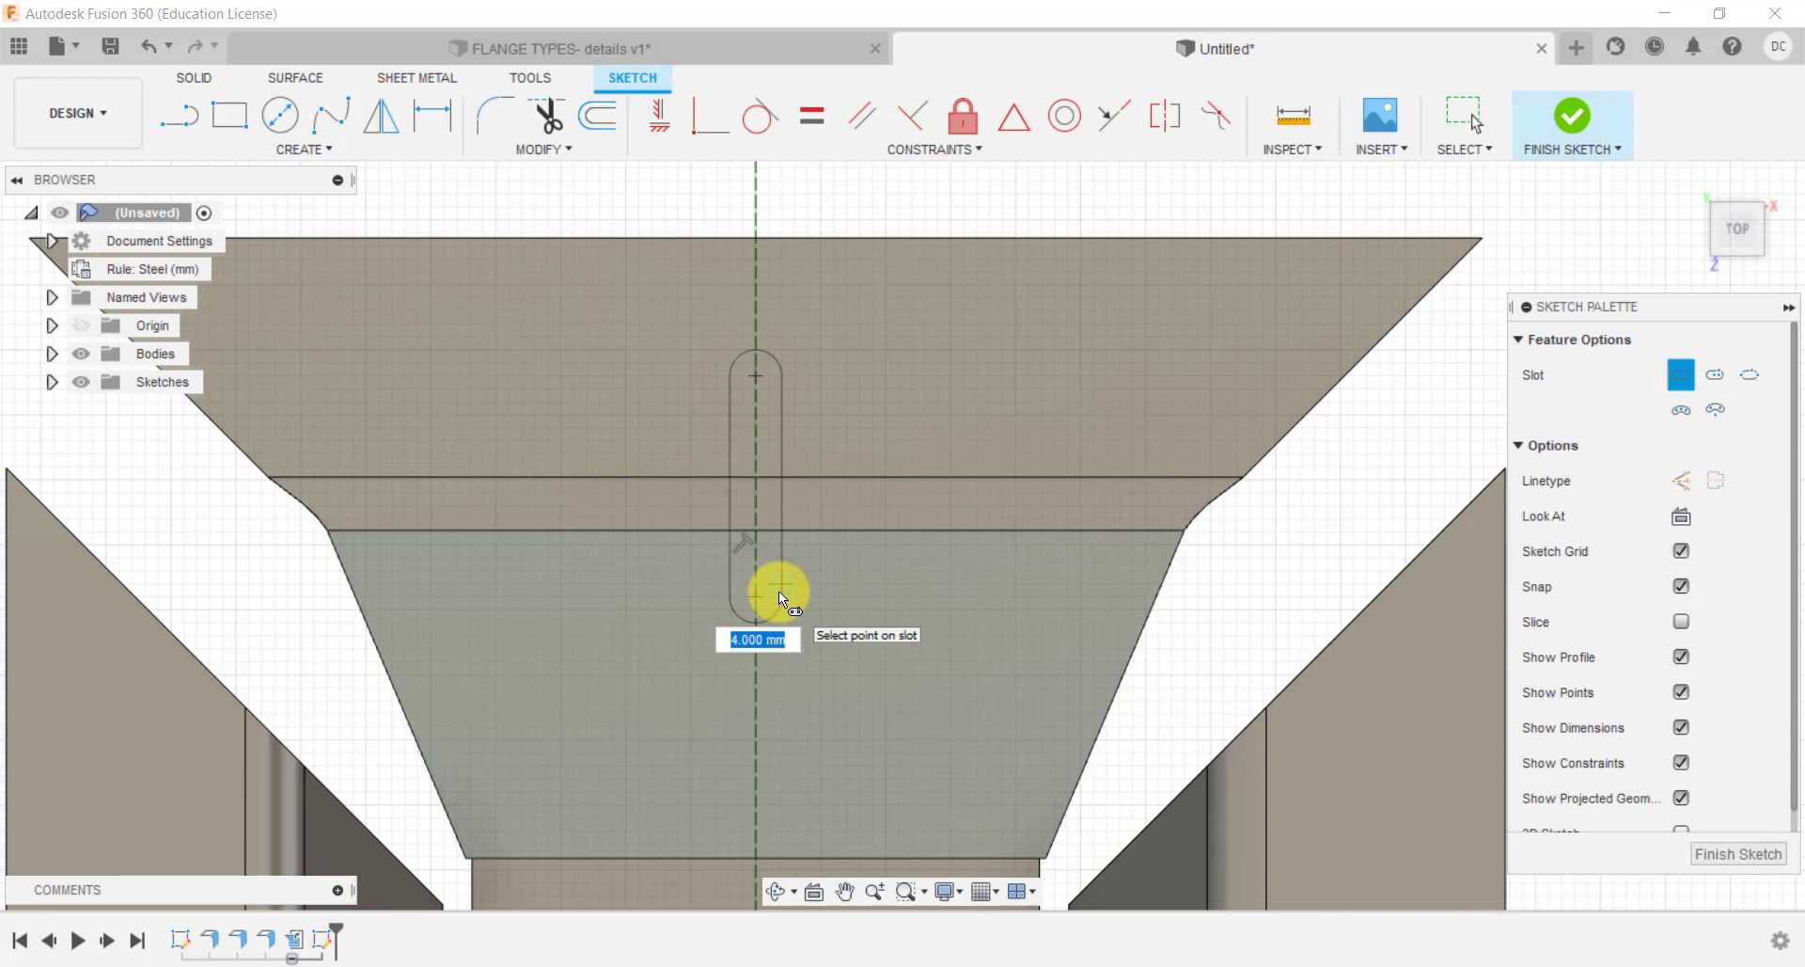
pyautogui.write('2')
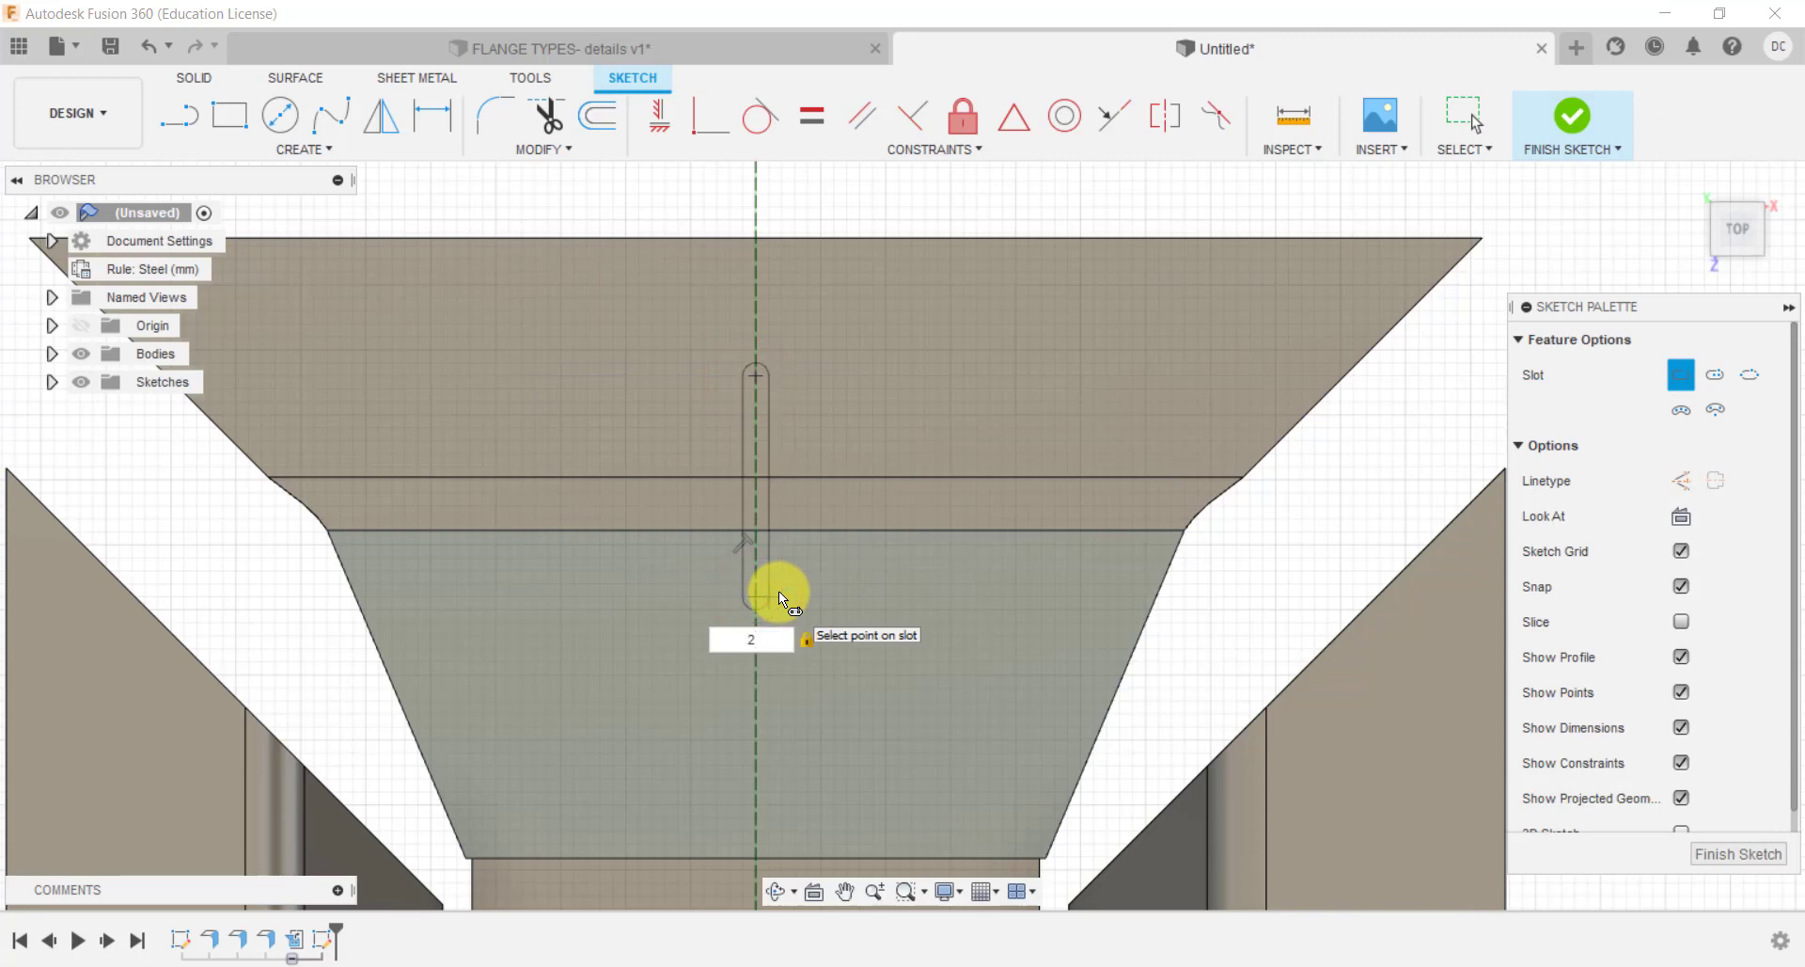
pyautogui.write('4')
pyautogui.press('Return')
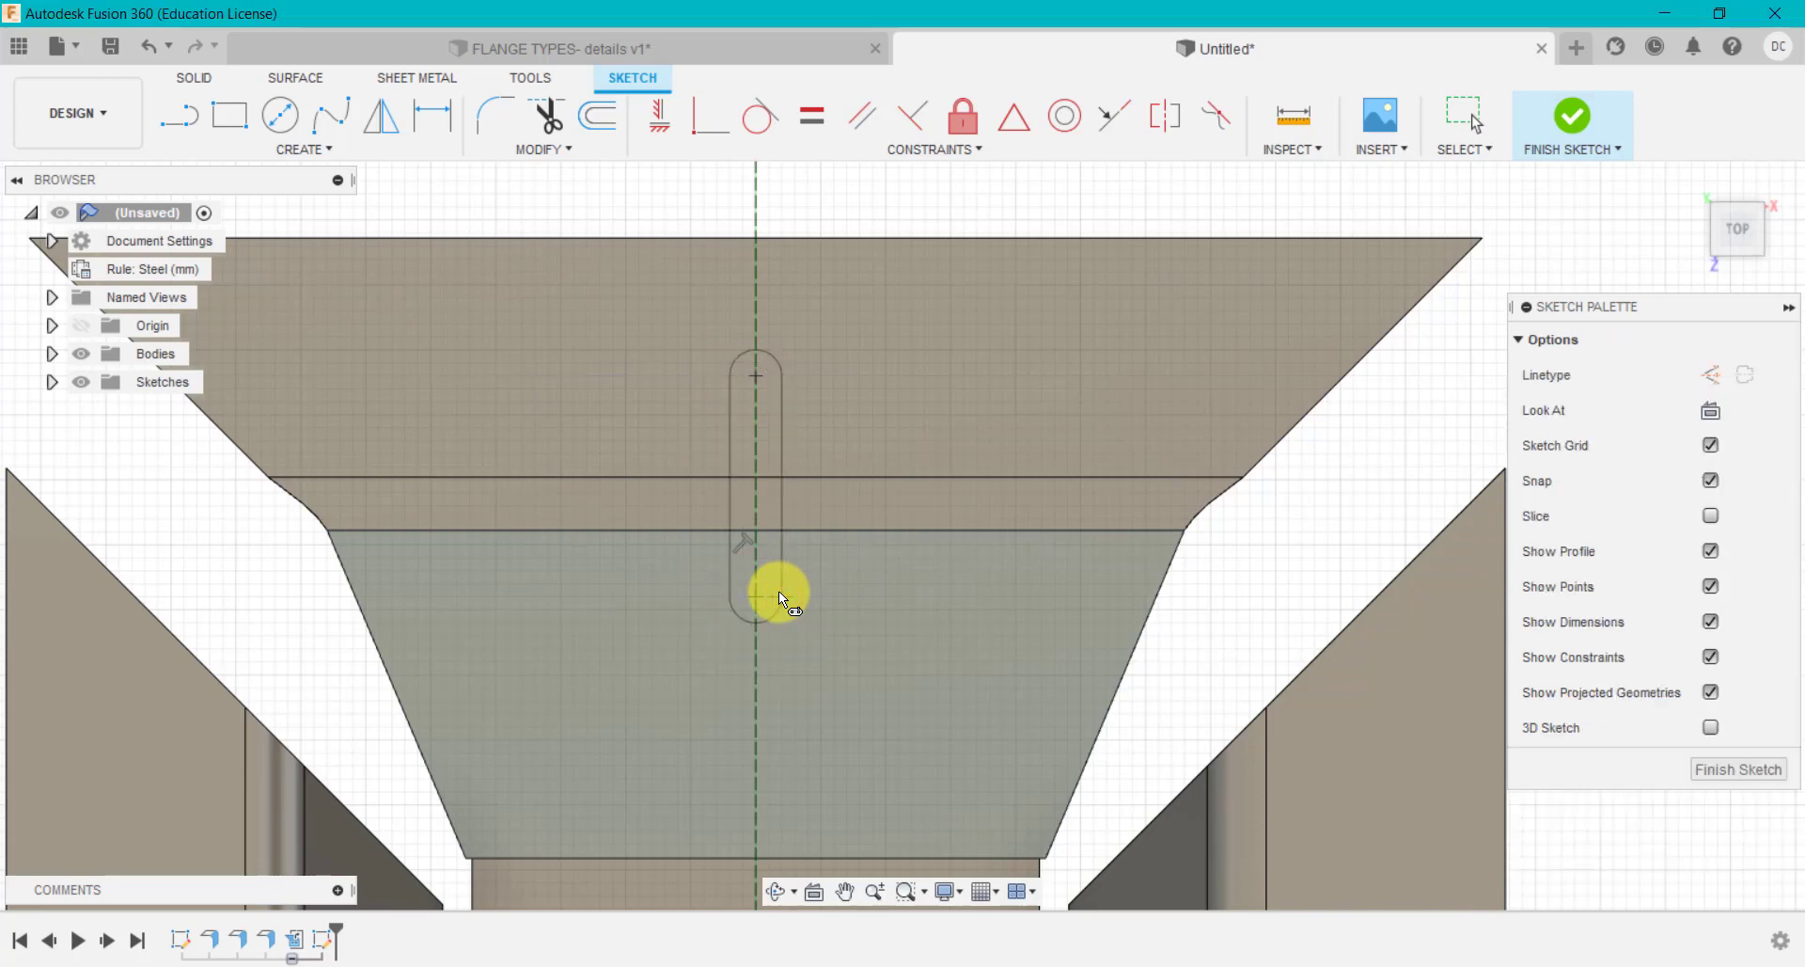
# Dimension the slot's upper arc centre 10 mm above the fold line.
pyautogui.press('d')
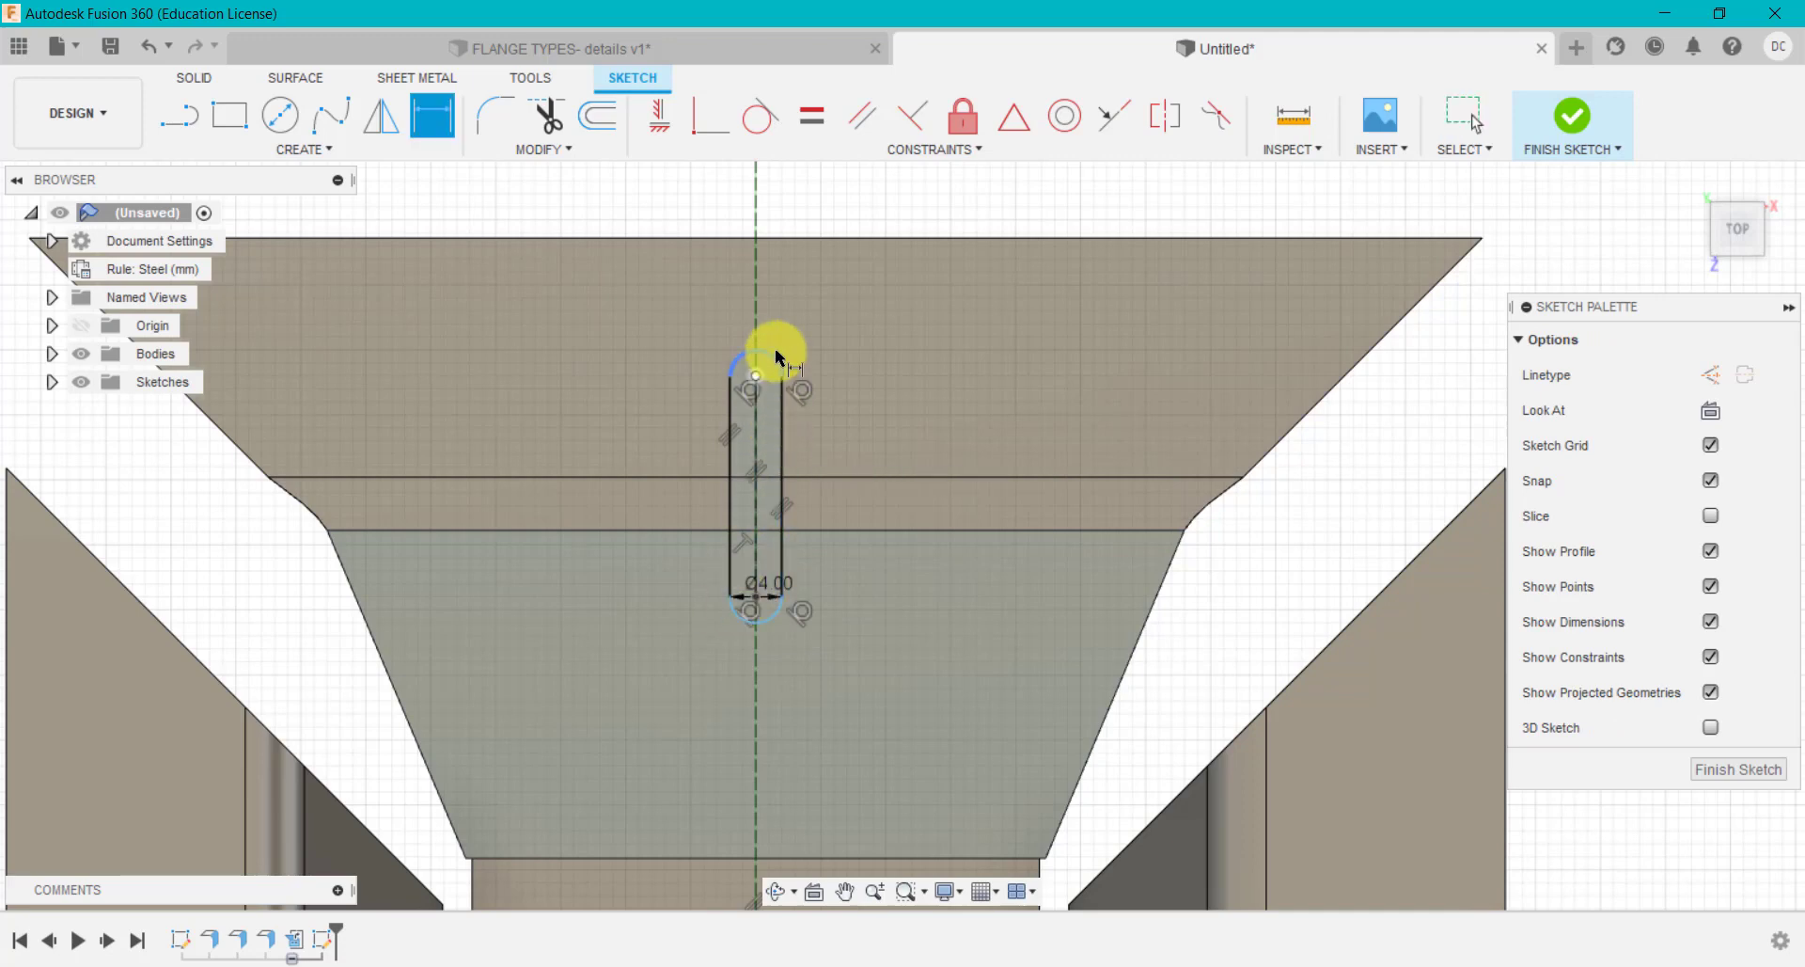
pyautogui.click(754, 383)
pyautogui.press('d')
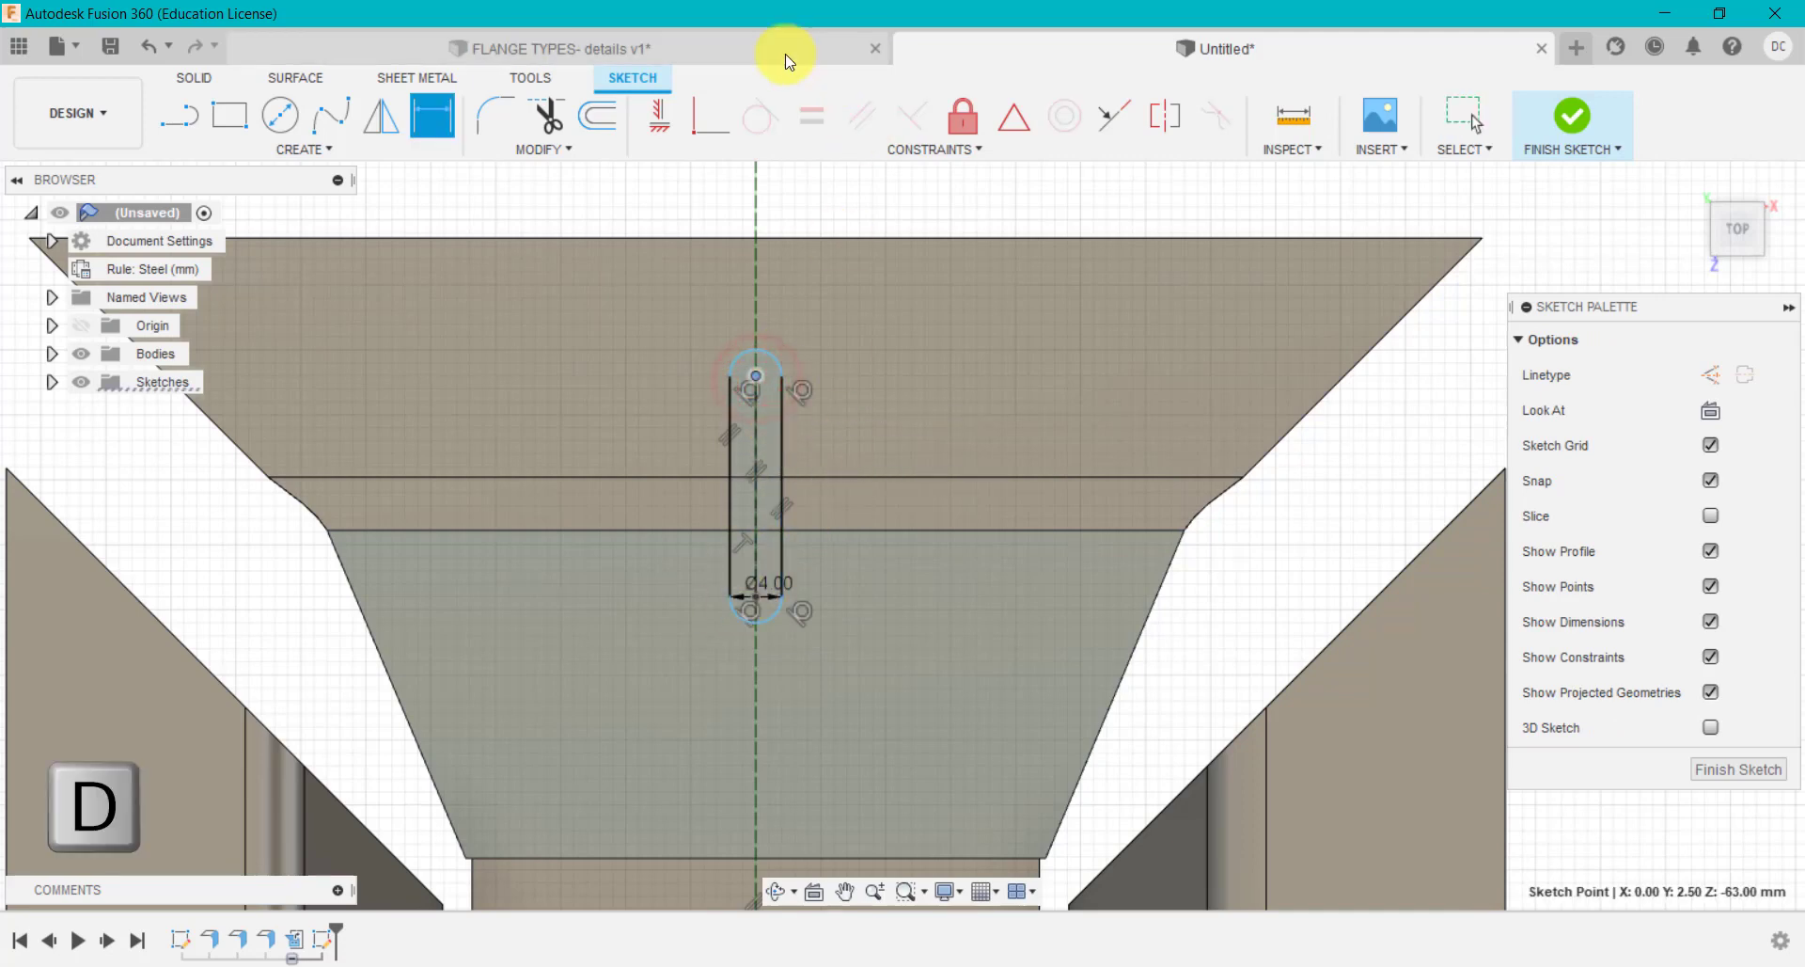
pyautogui.click(786, 47)
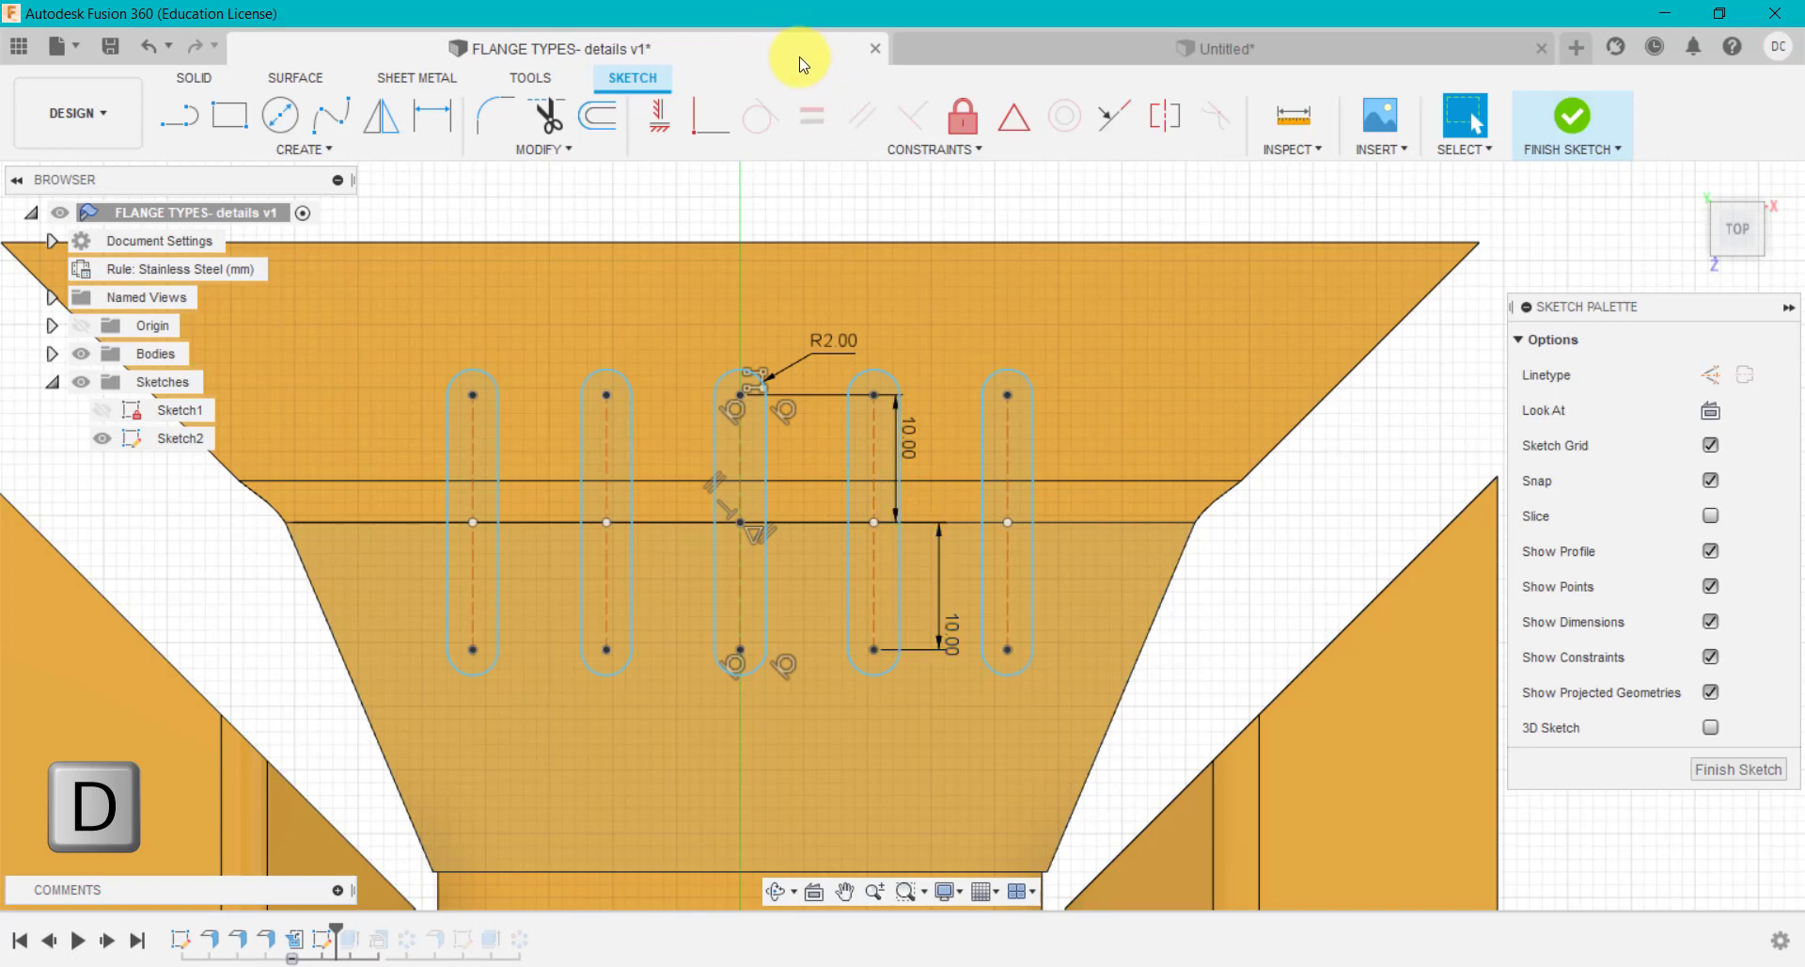
pyautogui.click(980, 54)
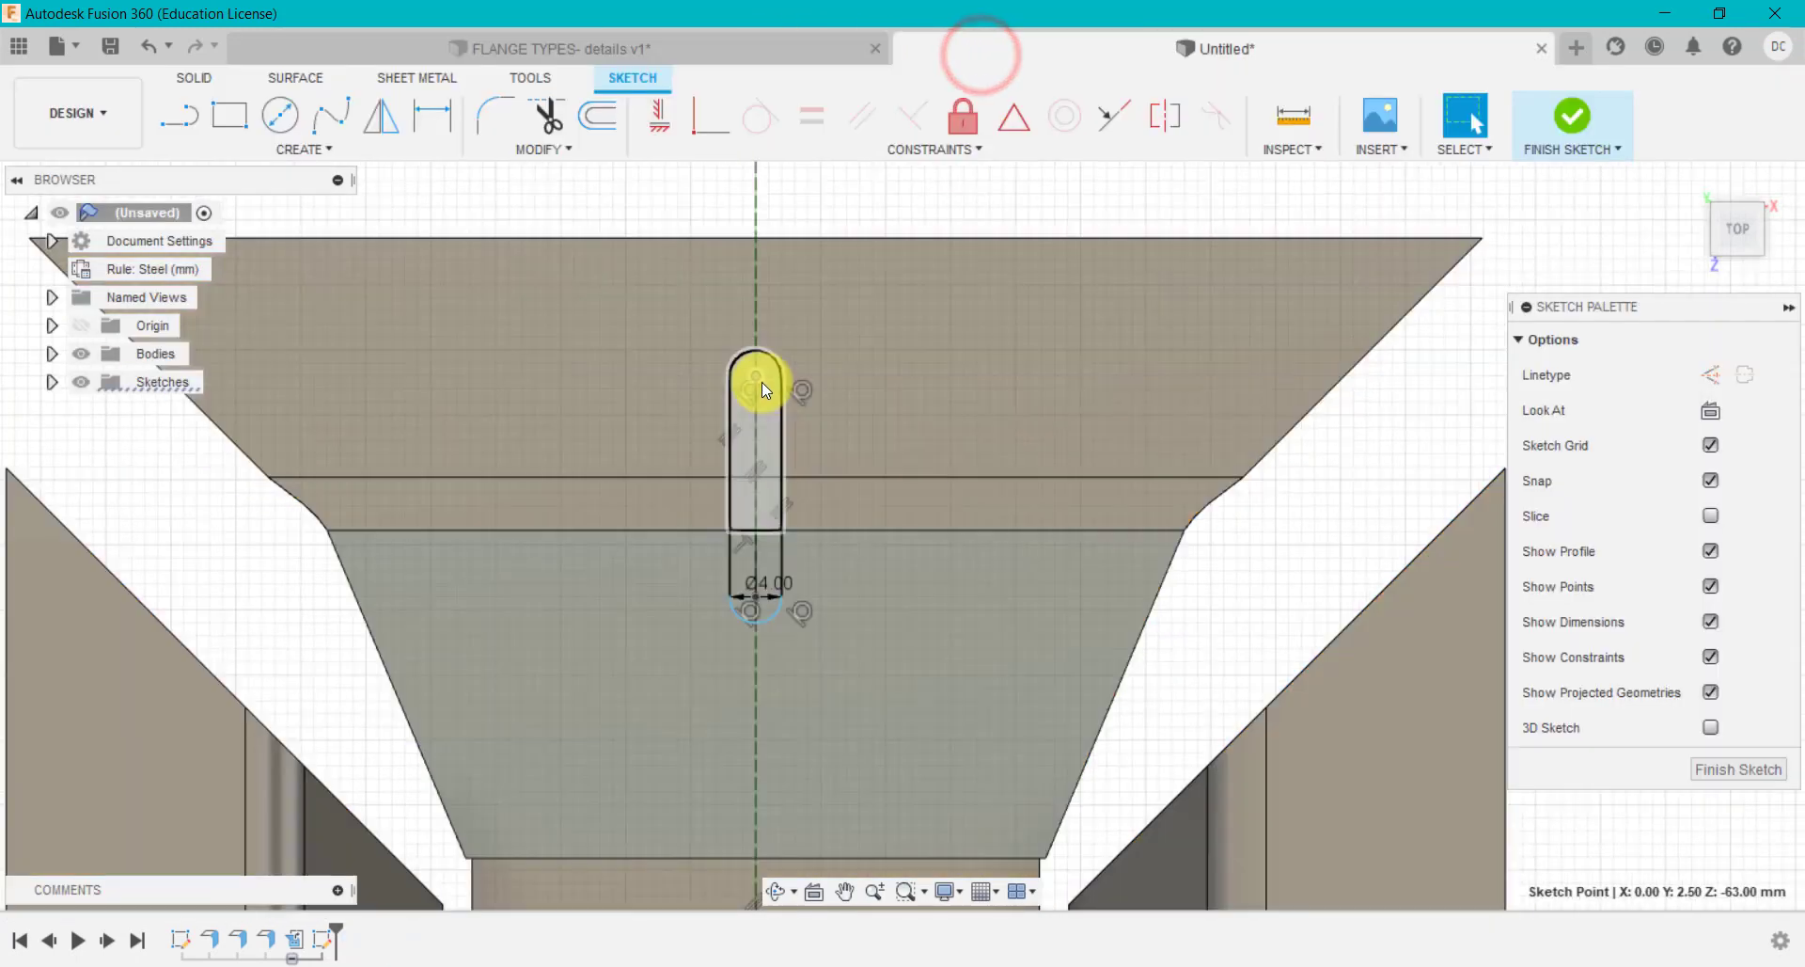
pyautogui.press('d')
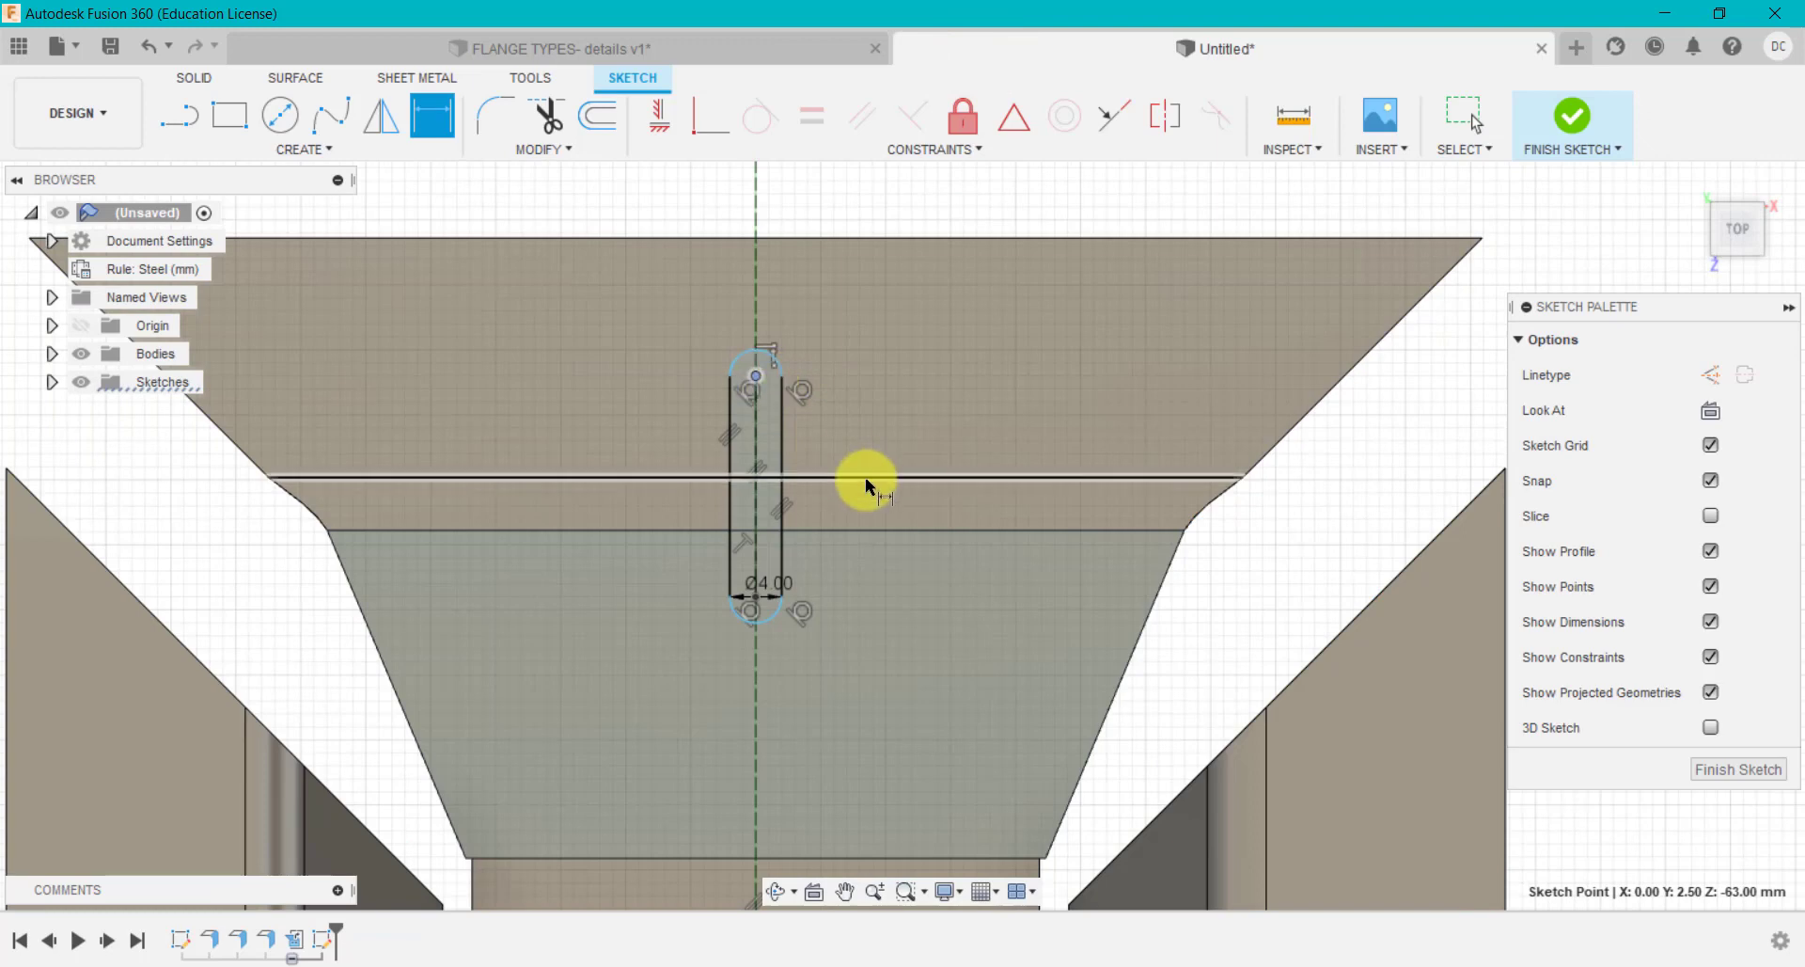
pyautogui.click(827, 529)
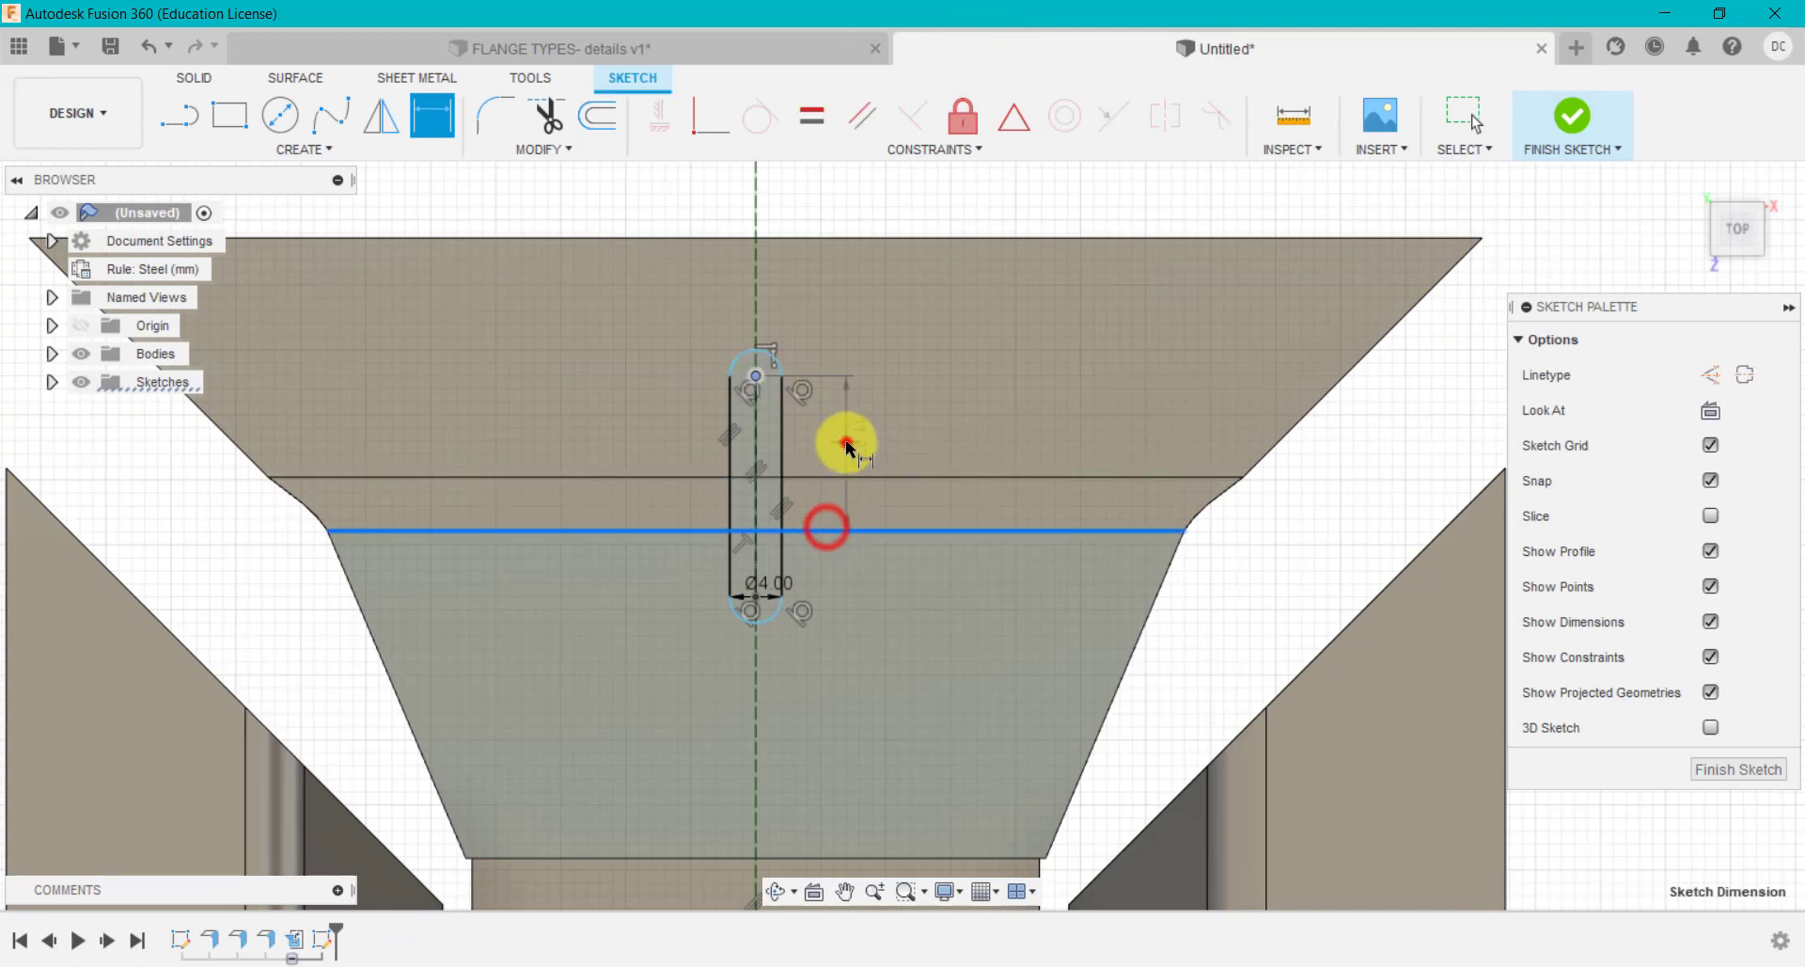
pyautogui.click(855, 435)
pyautogui.write('10')
pyautogui.press('Return')
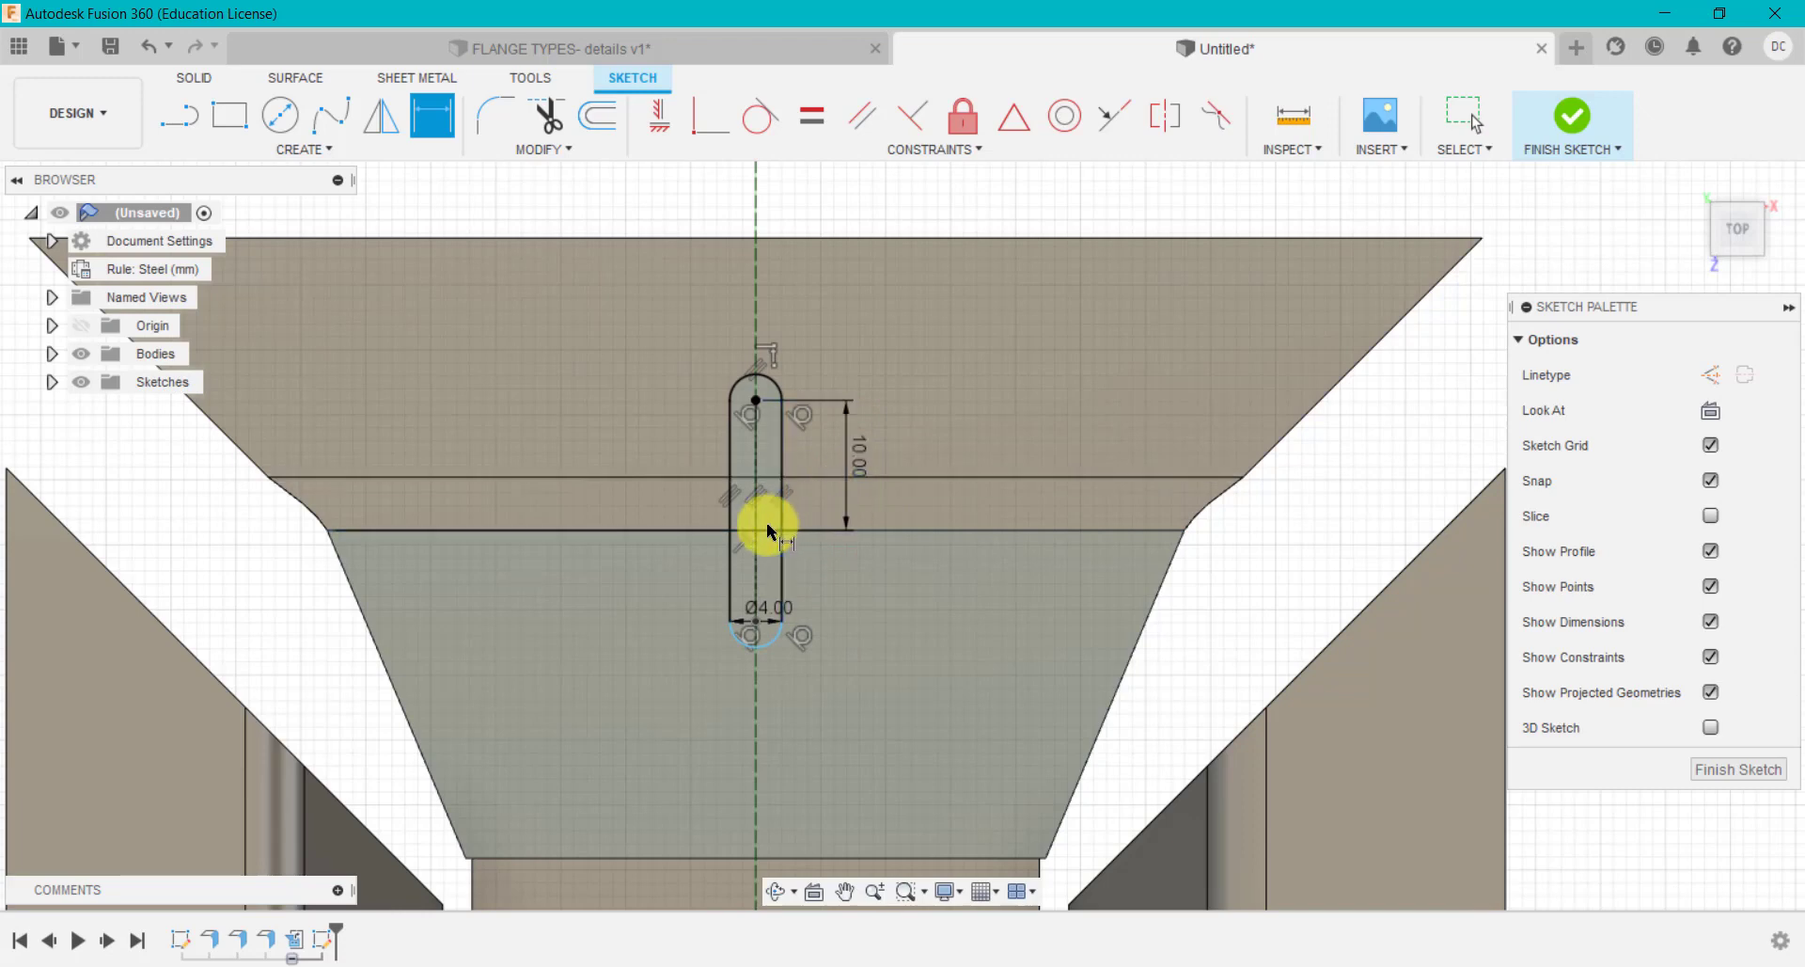
# Dimension the slot's lower arc centre 10 mm below the fold line.
pyautogui.click(765, 48)
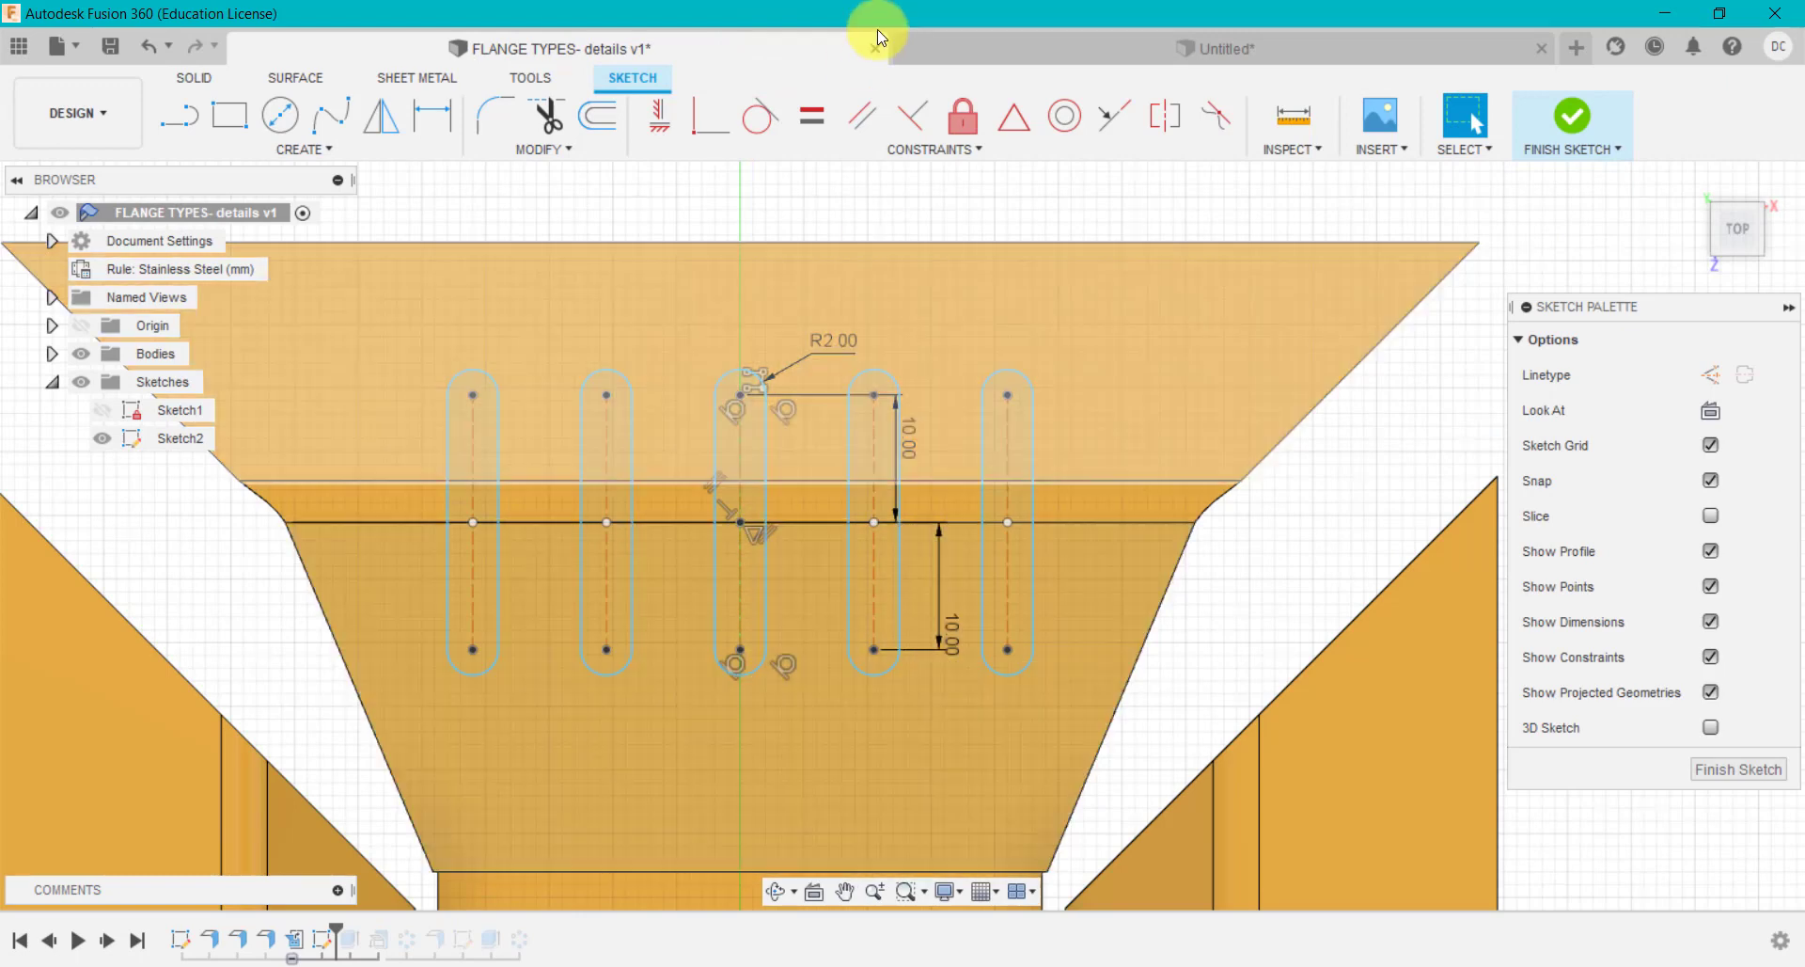
pyautogui.click(1015, 49)
pyautogui.press('d')
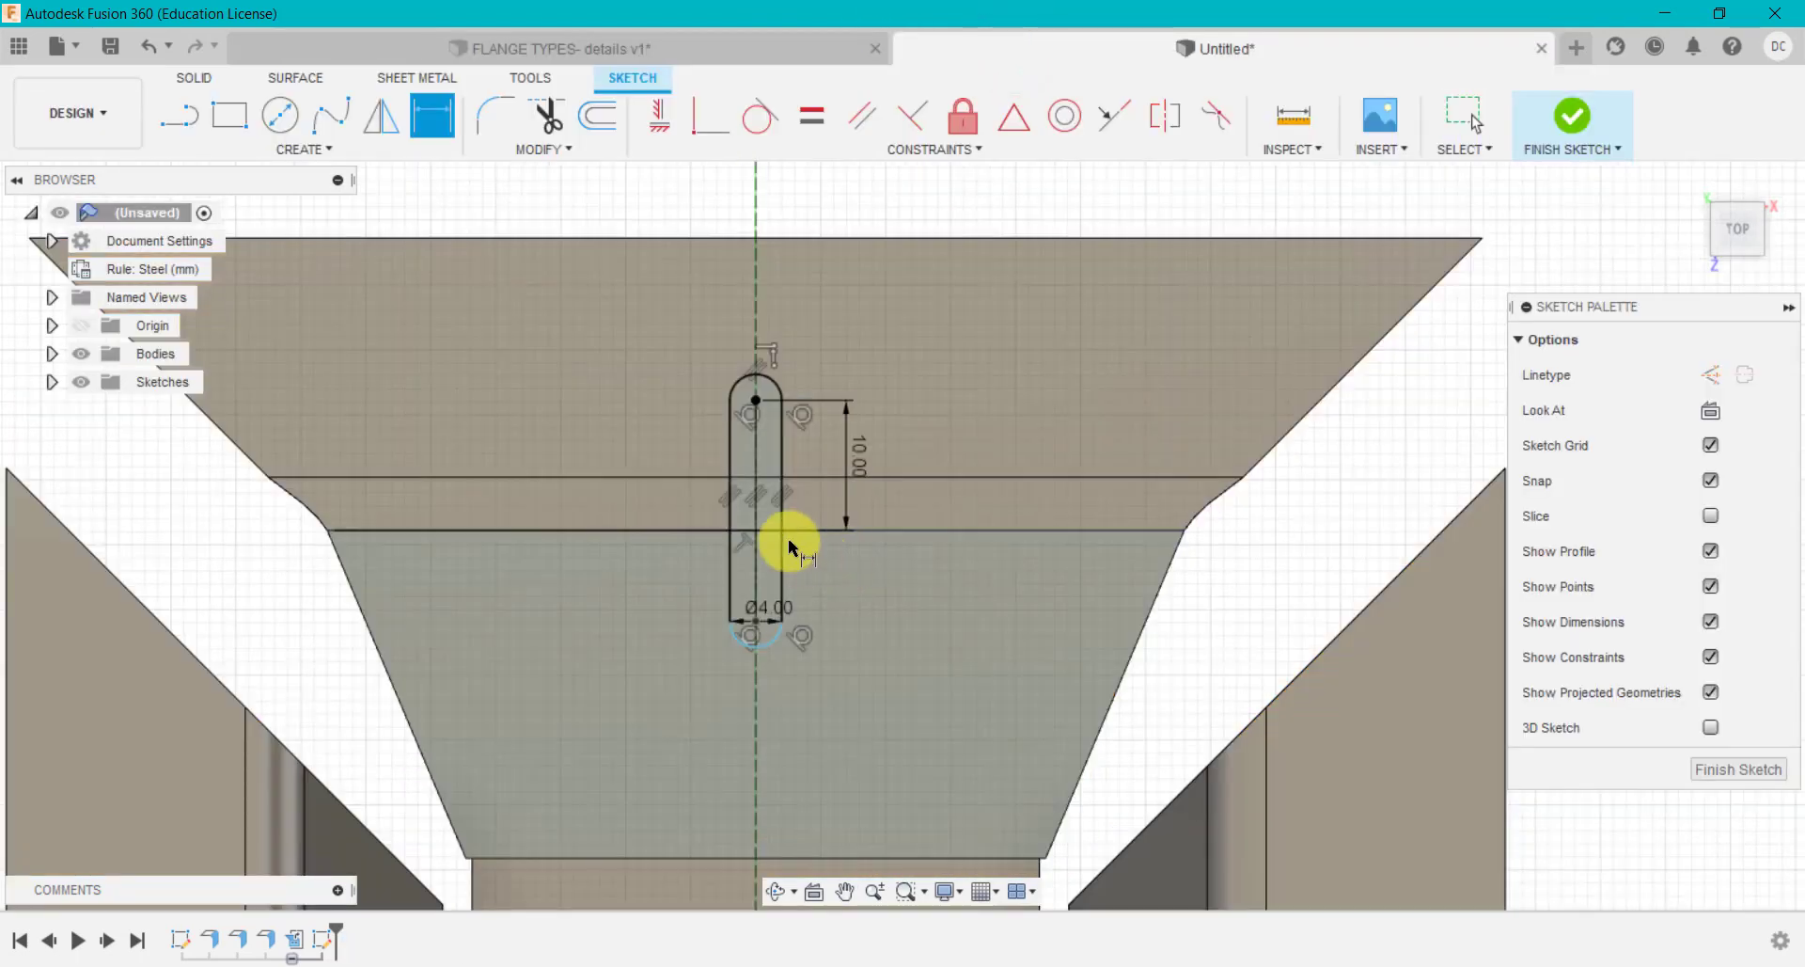
pyautogui.click(757, 623)
pyautogui.click(859, 528)
pyautogui.click(905, 589)
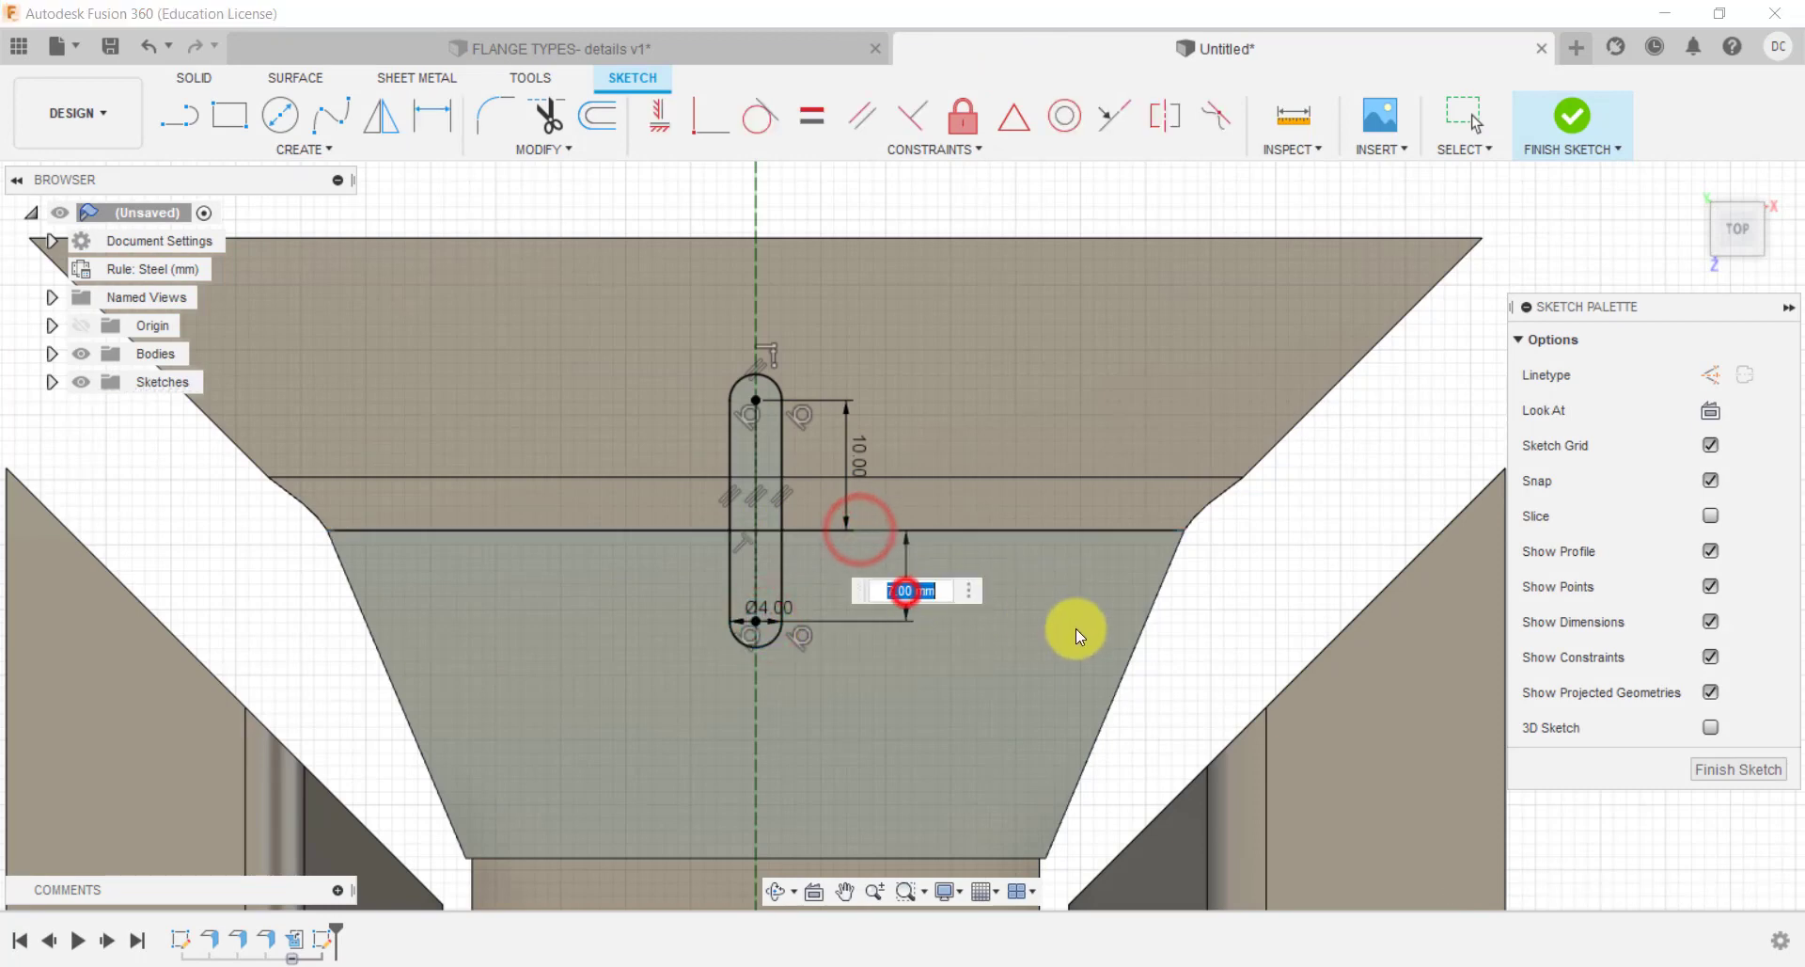
pyautogui.write('10')
pyautogui.press('Return')
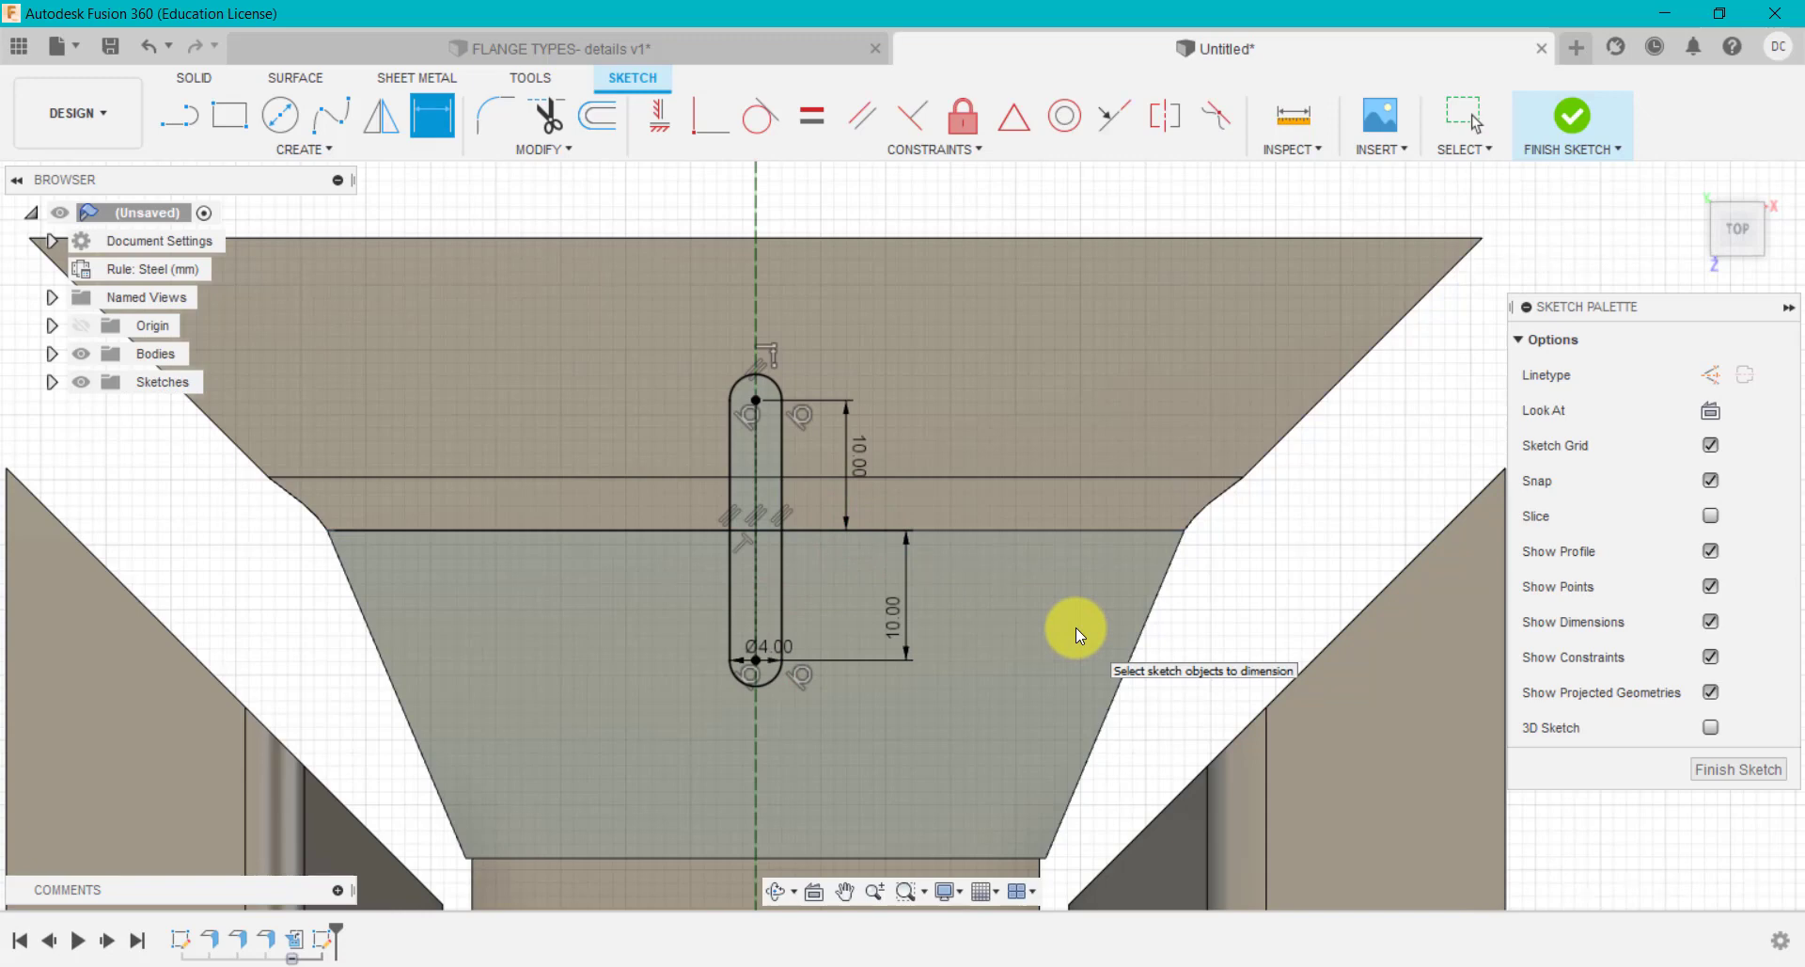
pyautogui.press('Escape')
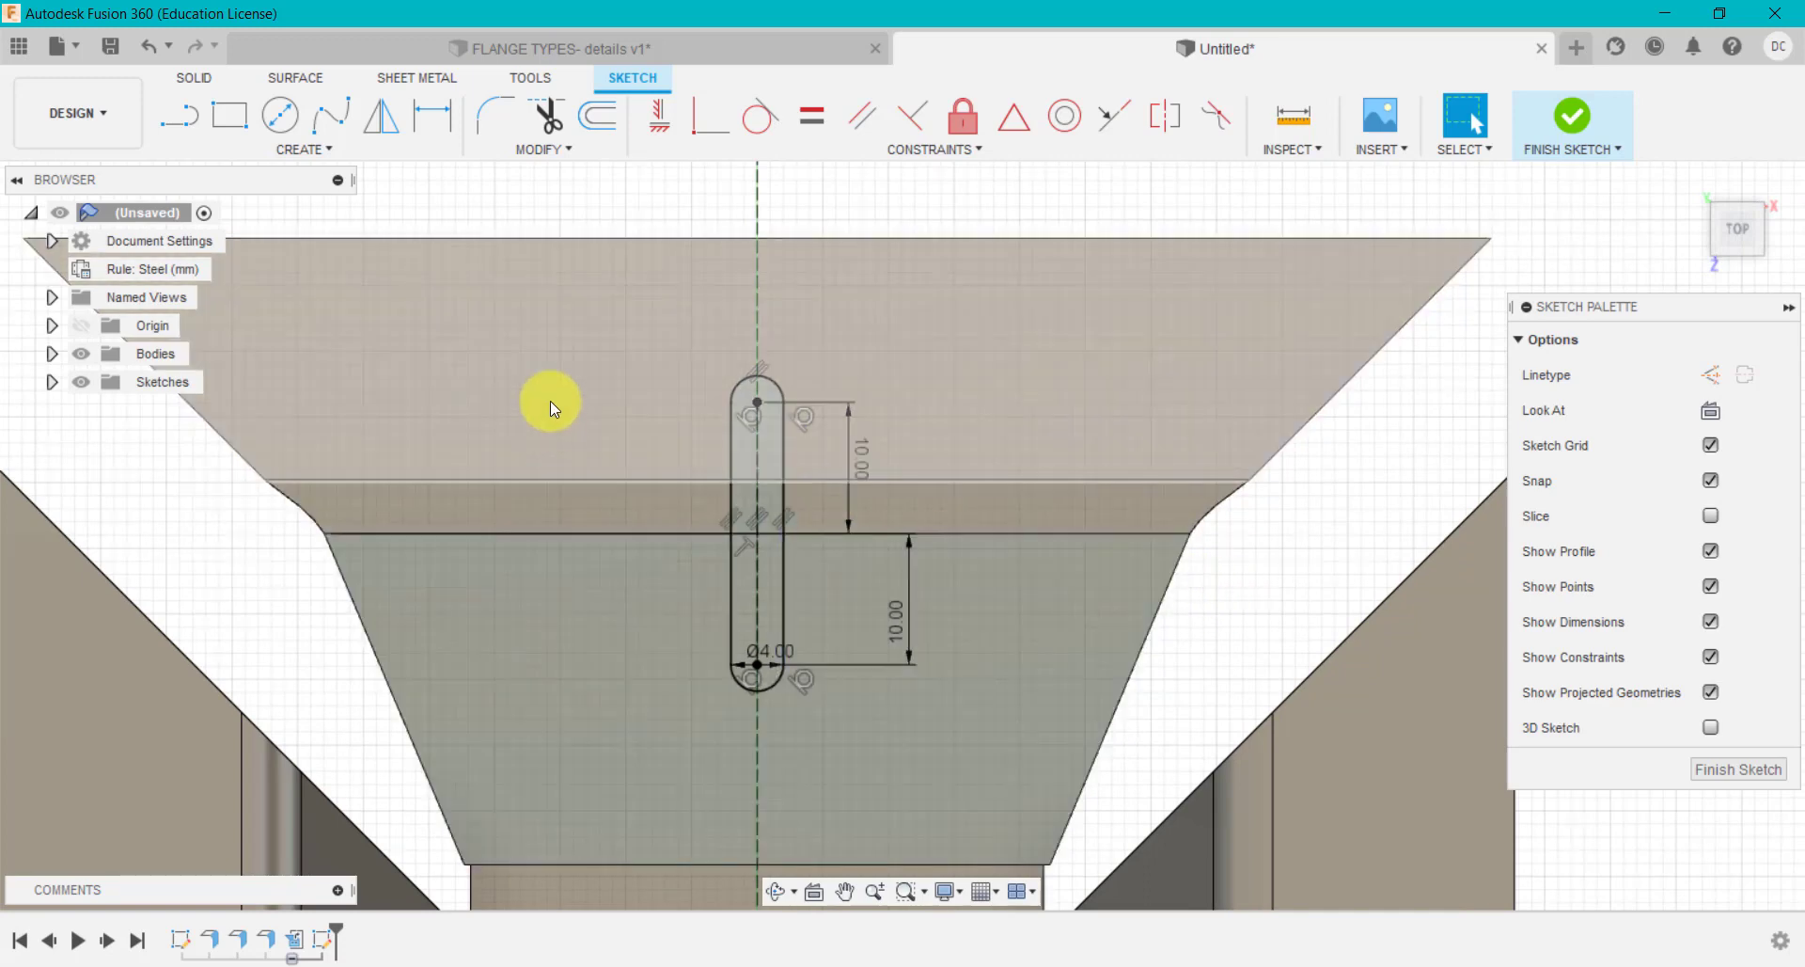
# Start a rectangular pattern of the slot geometry with its direction along the fold line.
pyautogui.click(362, 153)
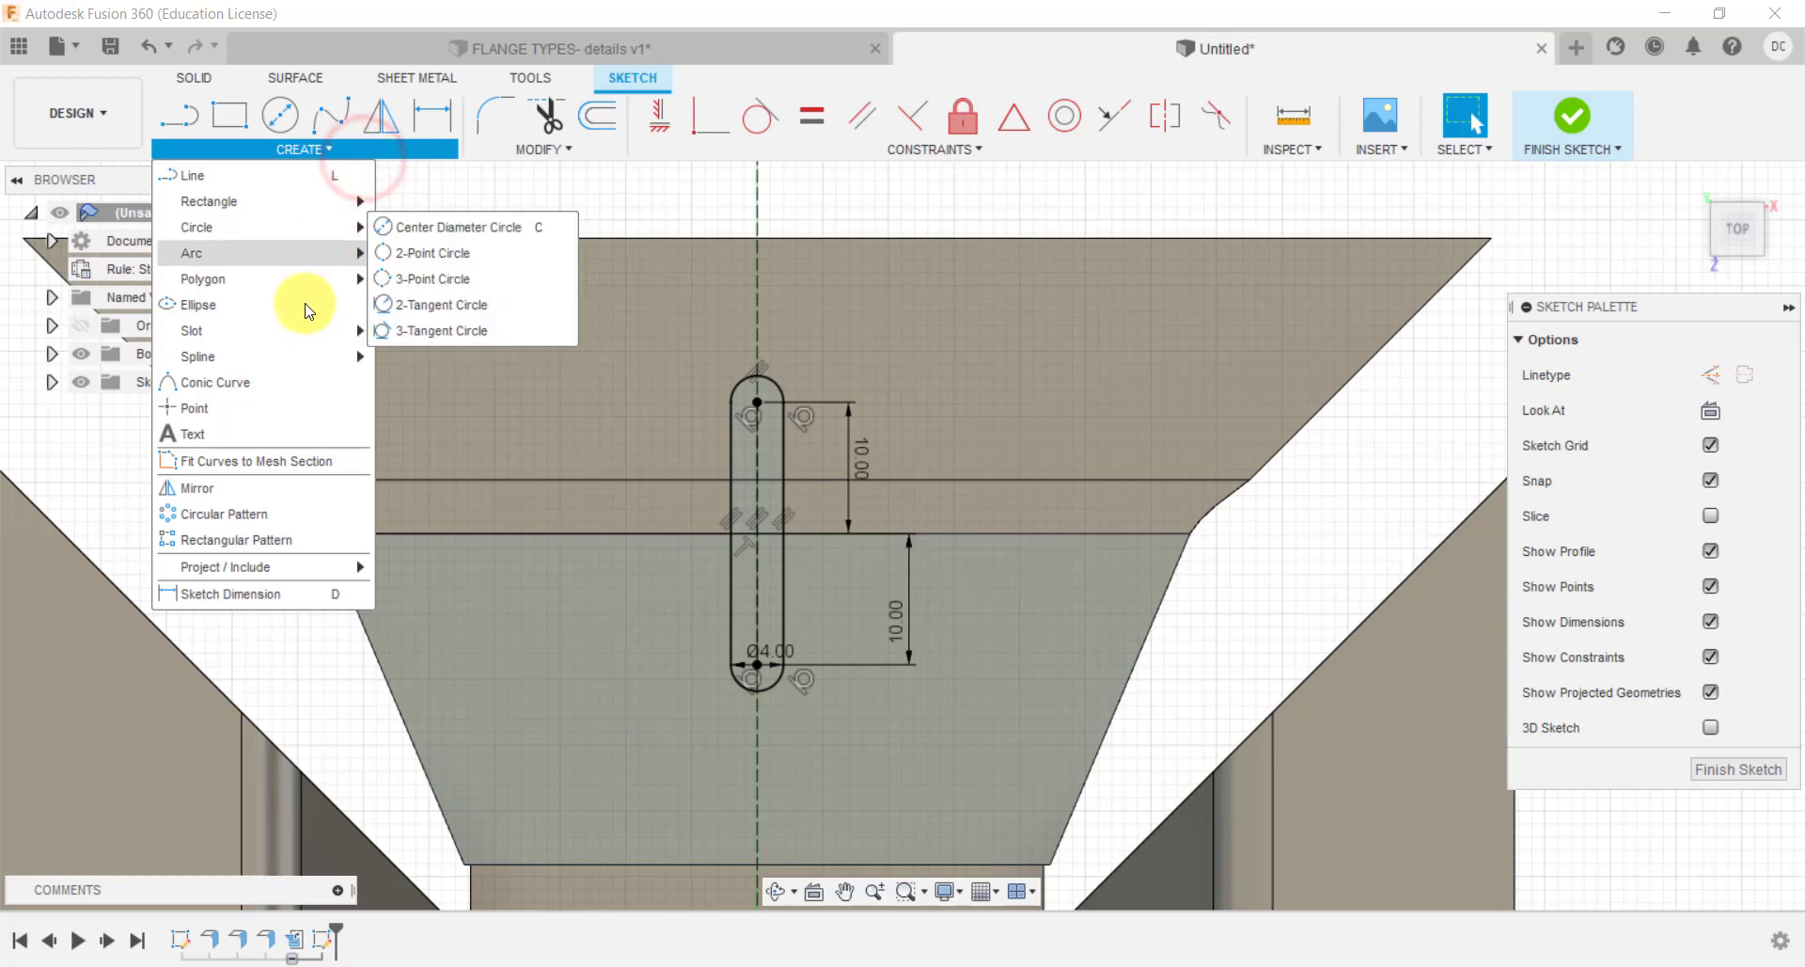
pyautogui.click(294, 542)
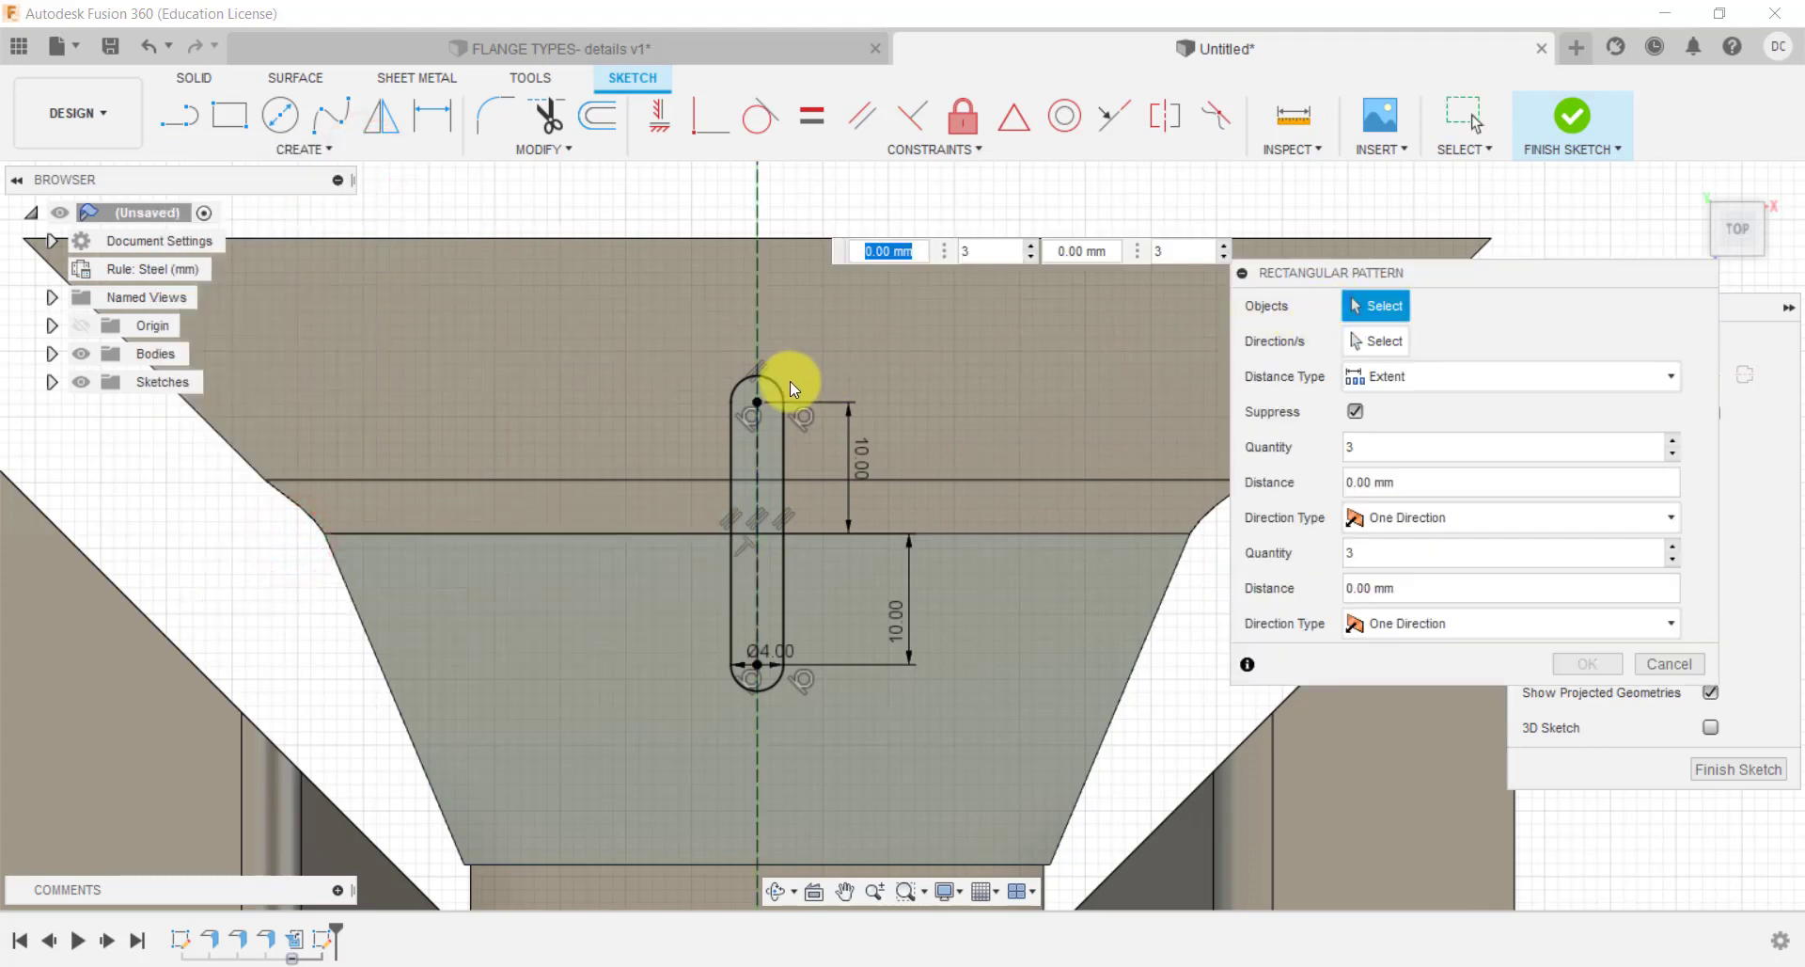
pyautogui.moveTo(681, 358); pyautogui.dragTo(822, 724)
pyautogui.click(1382, 340)
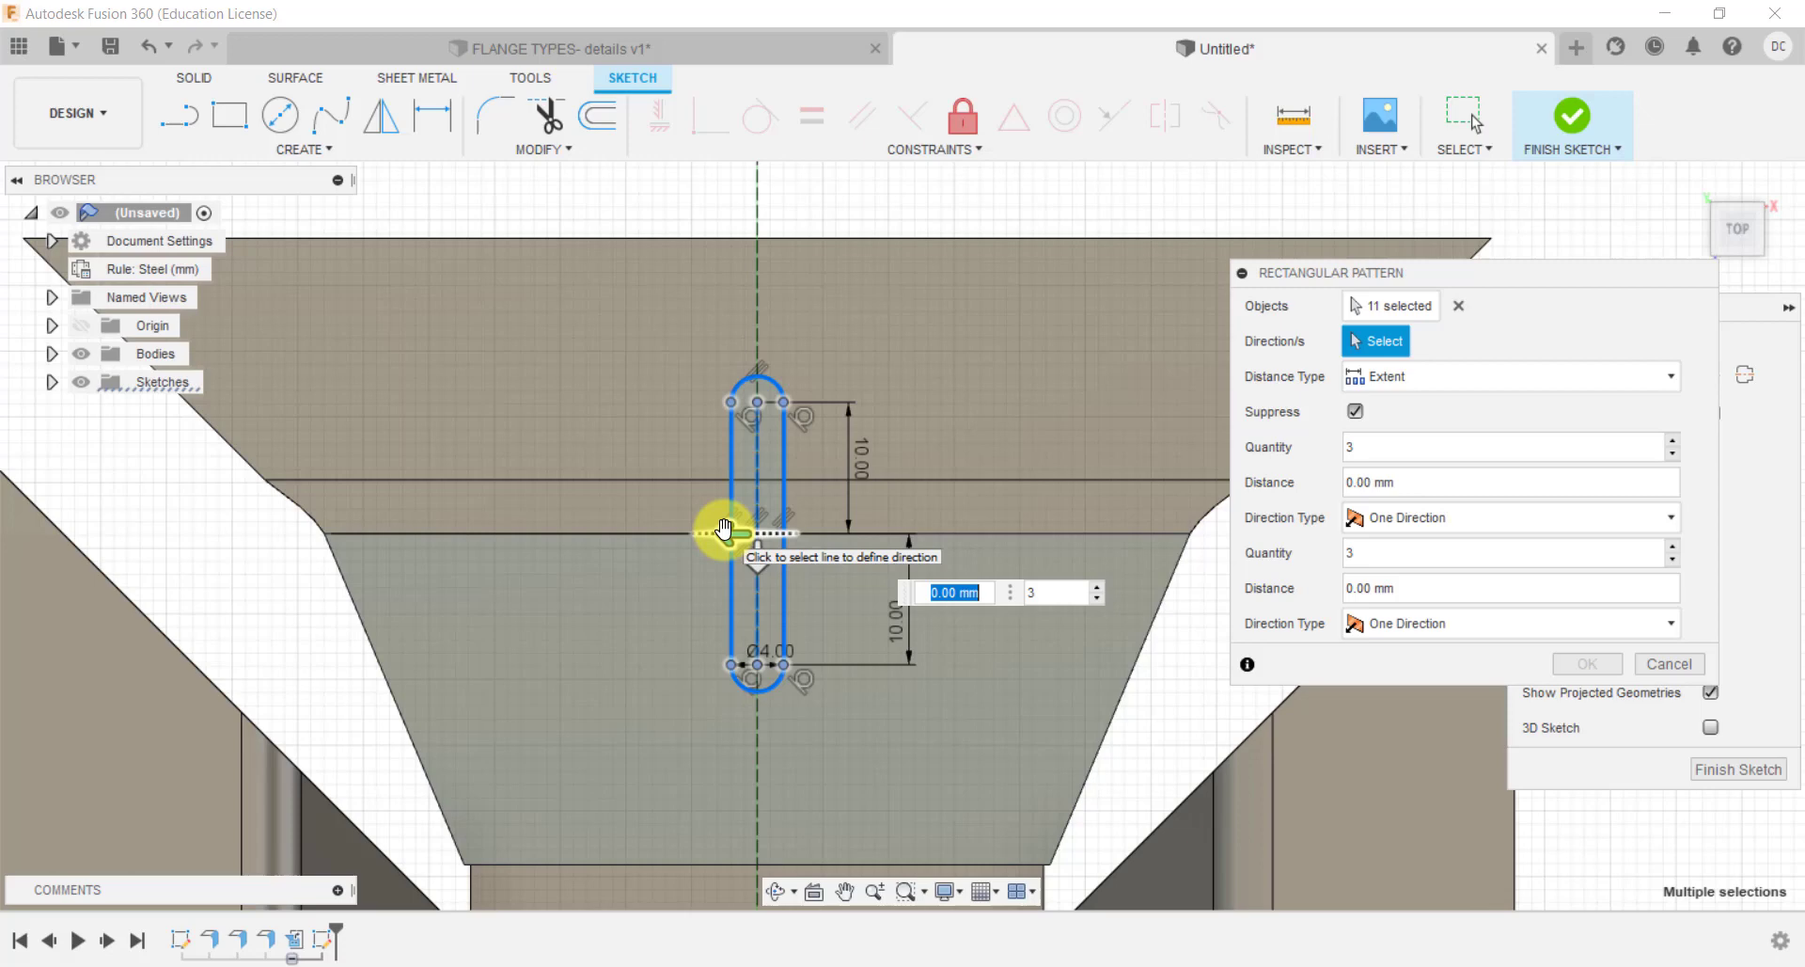
pyautogui.moveTo(726, 533); pyautogui.dragTo(570, 533)
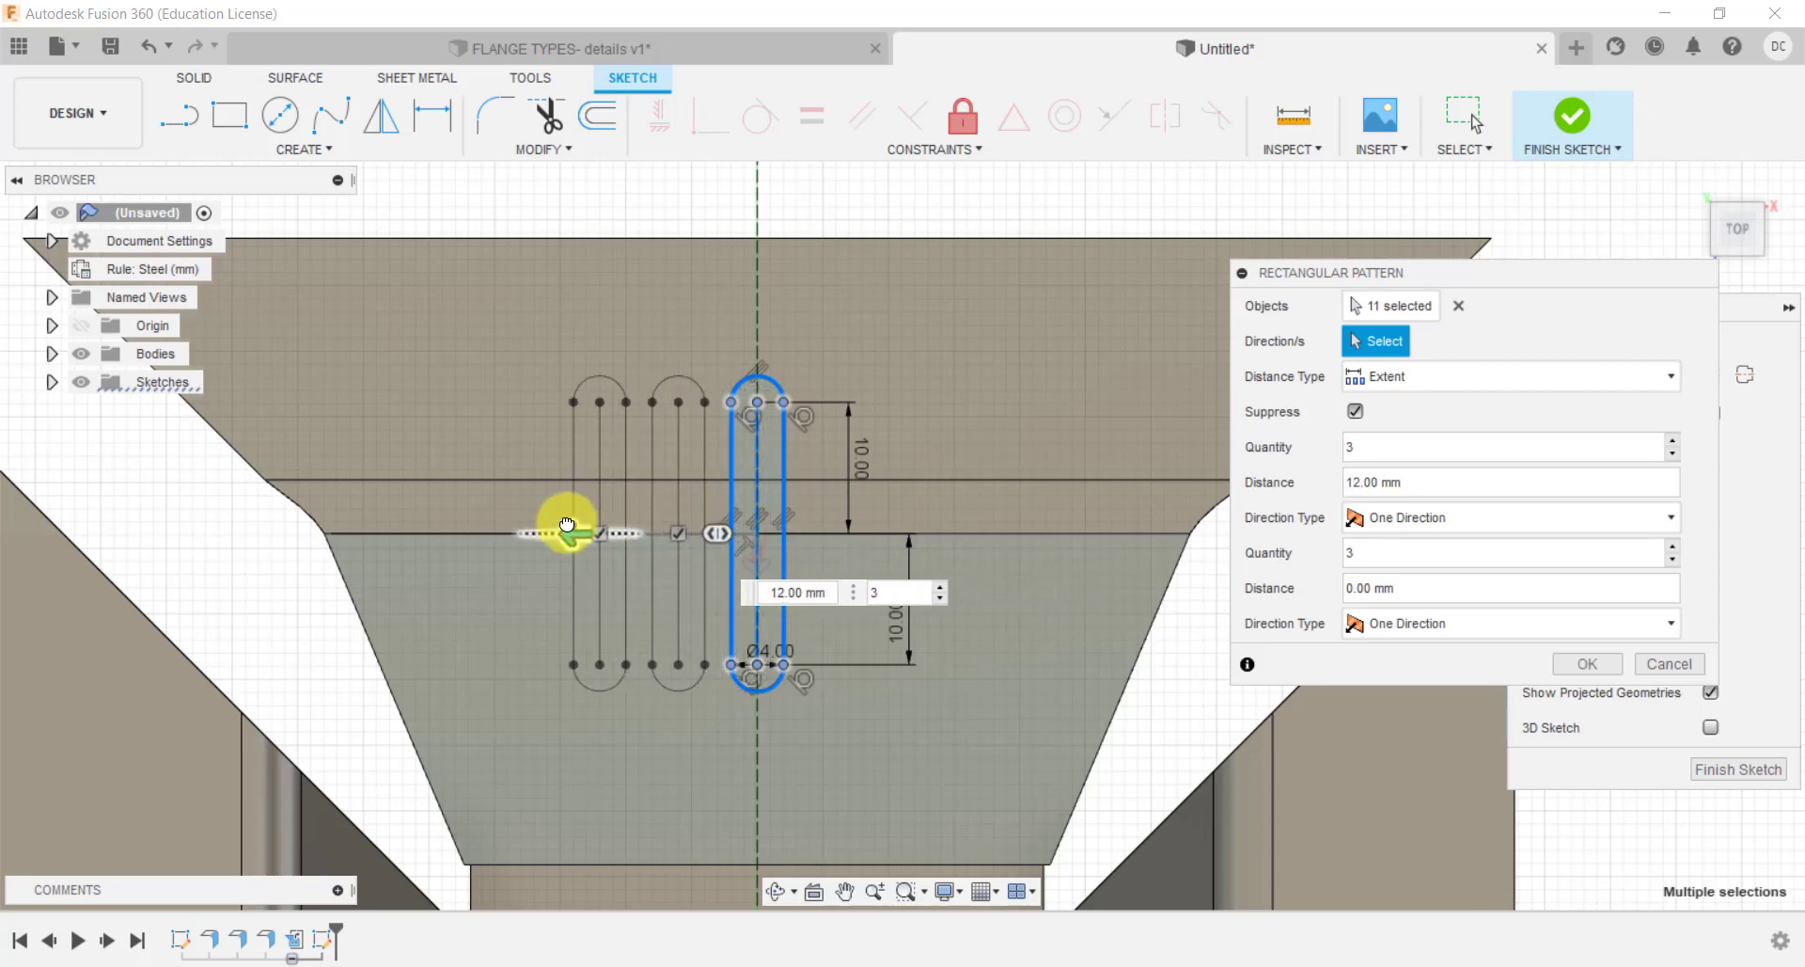
pyautogui.click(1388, 340)
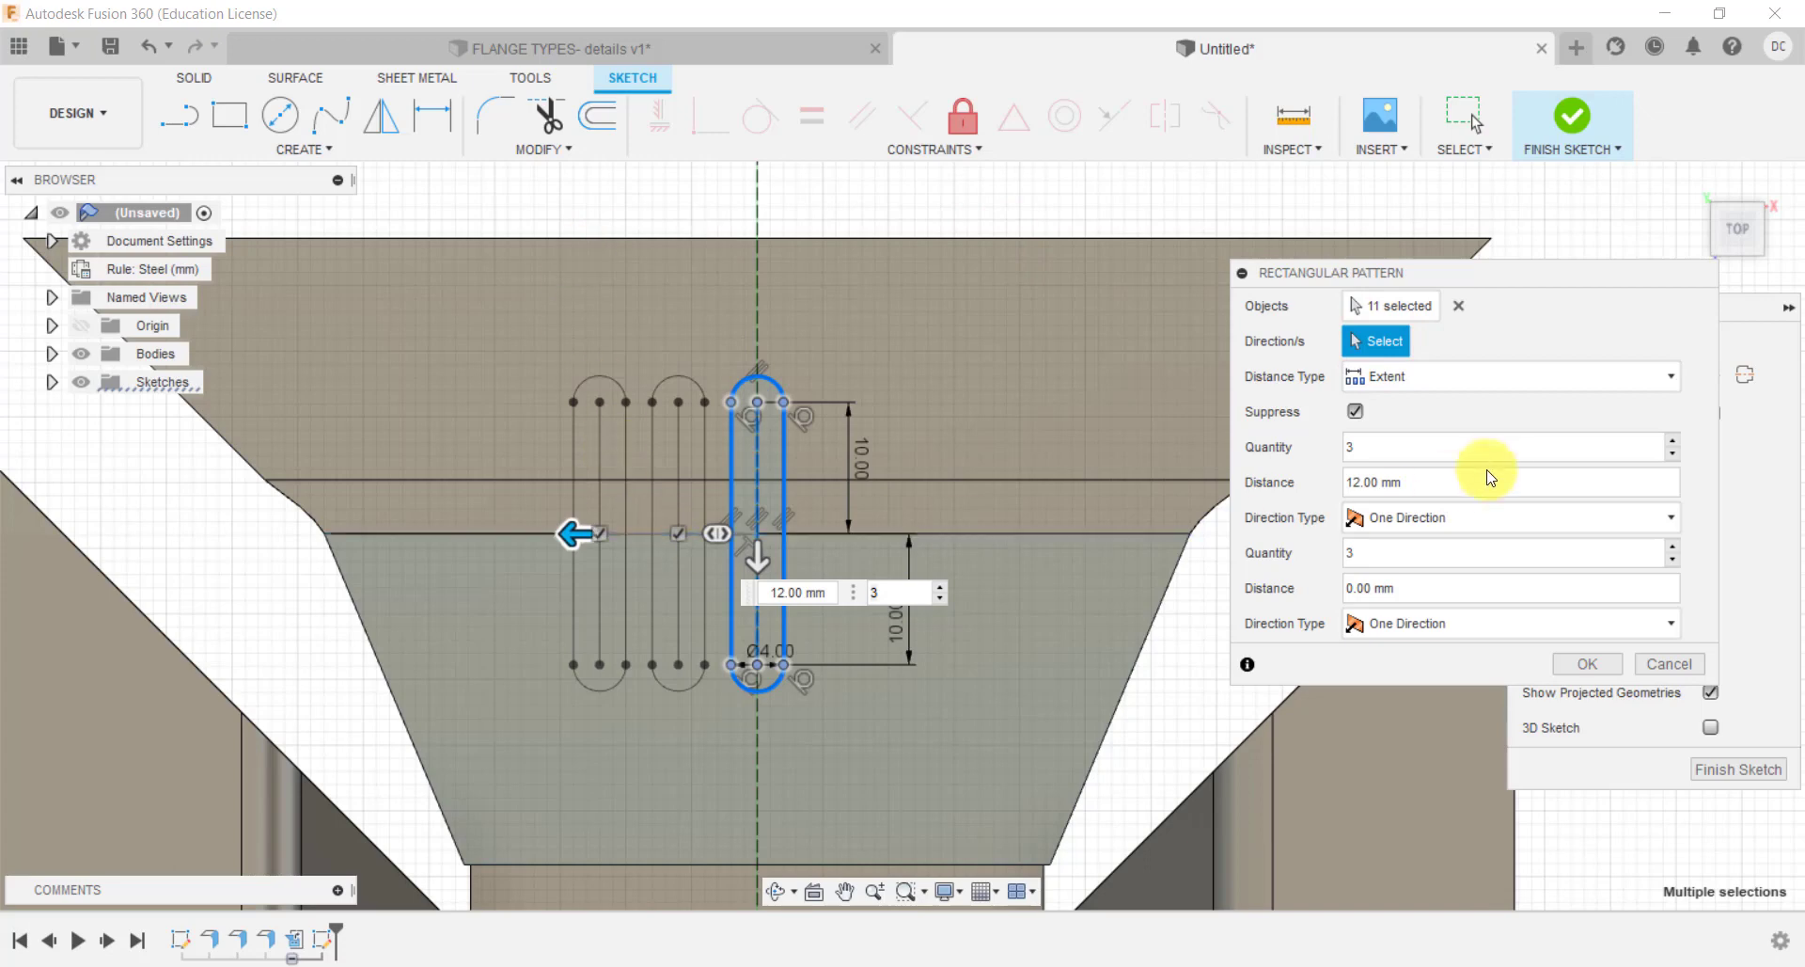
pyautogui.moveTo(569, 538); pyautogui.dragTo(550, 534)
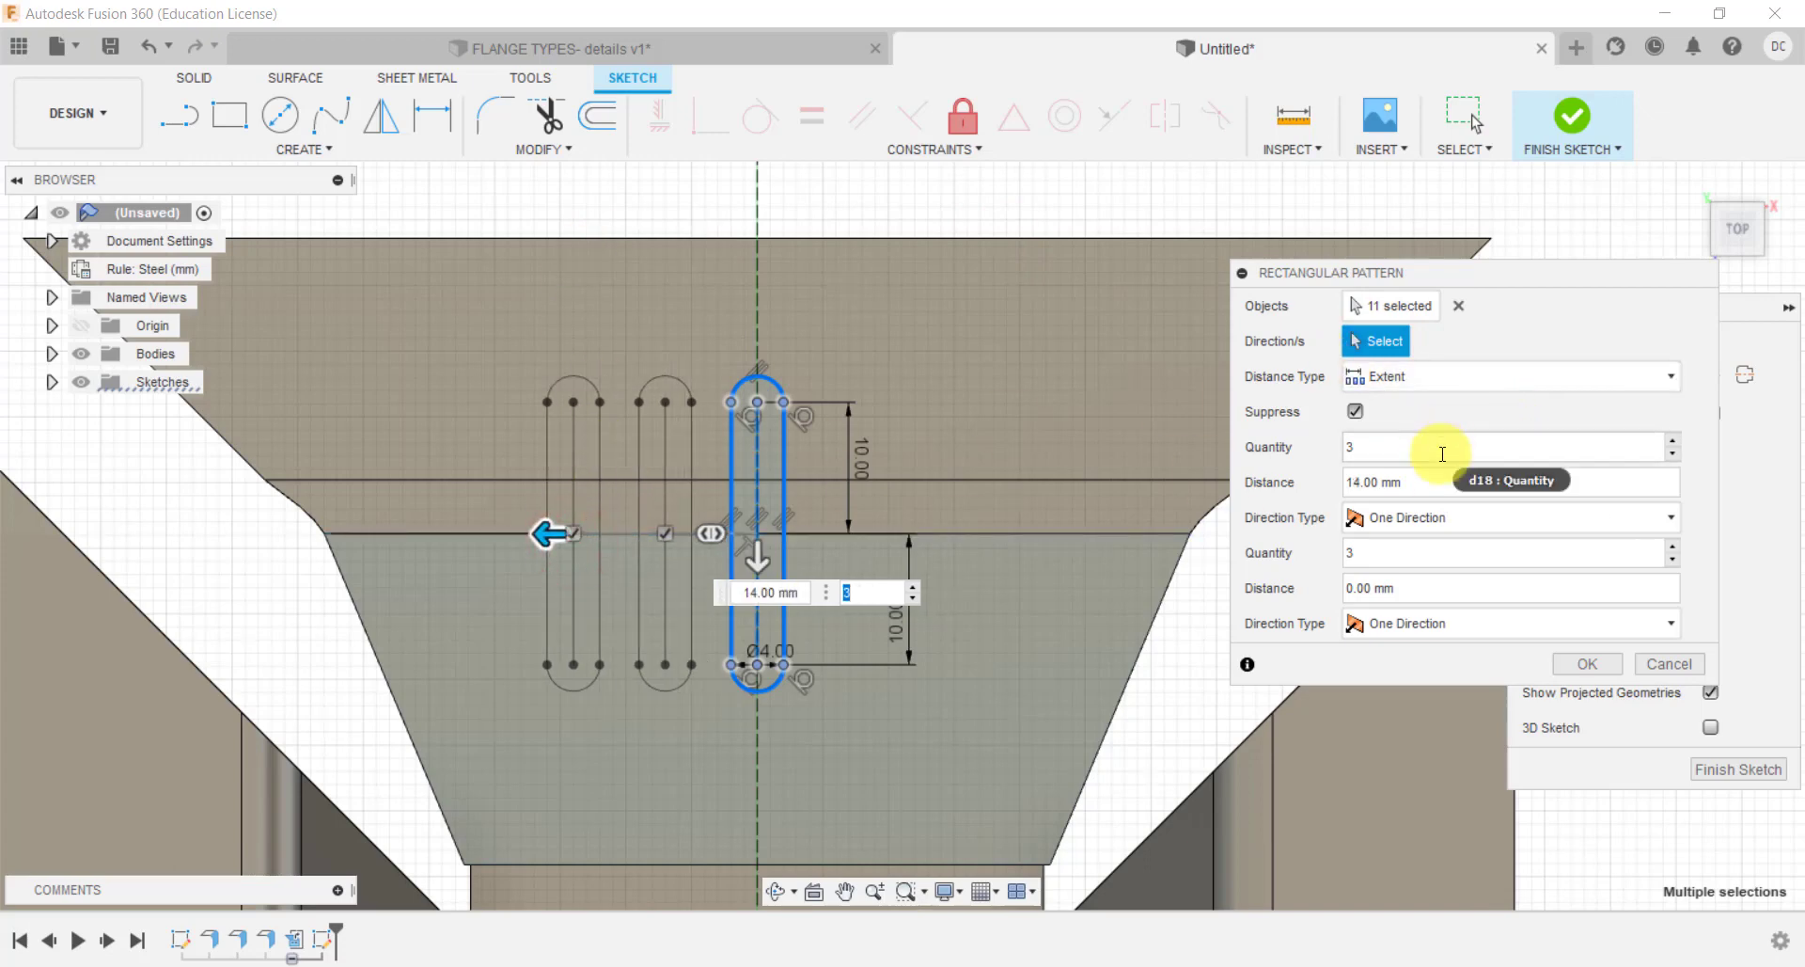
# Make the pattern symmetric with quantity 5 and 20 mm distance, and confirm it.
pyautogui.click(1437, 517)
pyautogui.click(1425, 576)
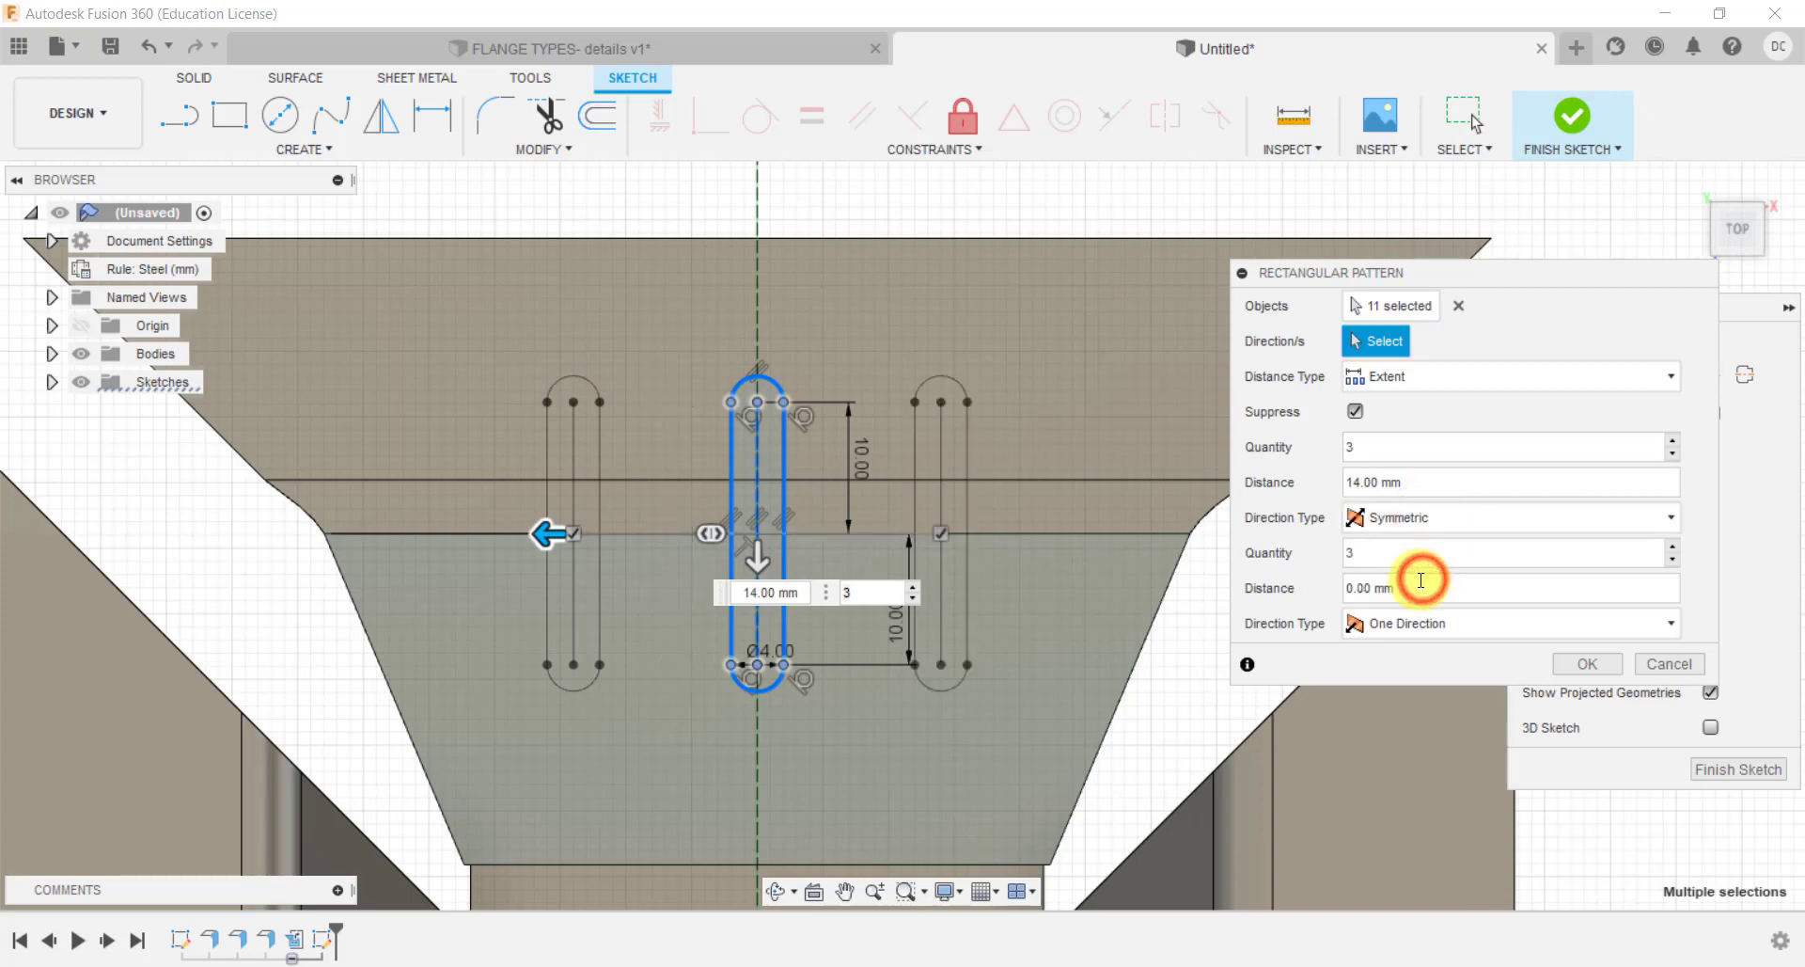
pyautogui.moveTo(544, 533); pyautogui.dragTo(538, 533)
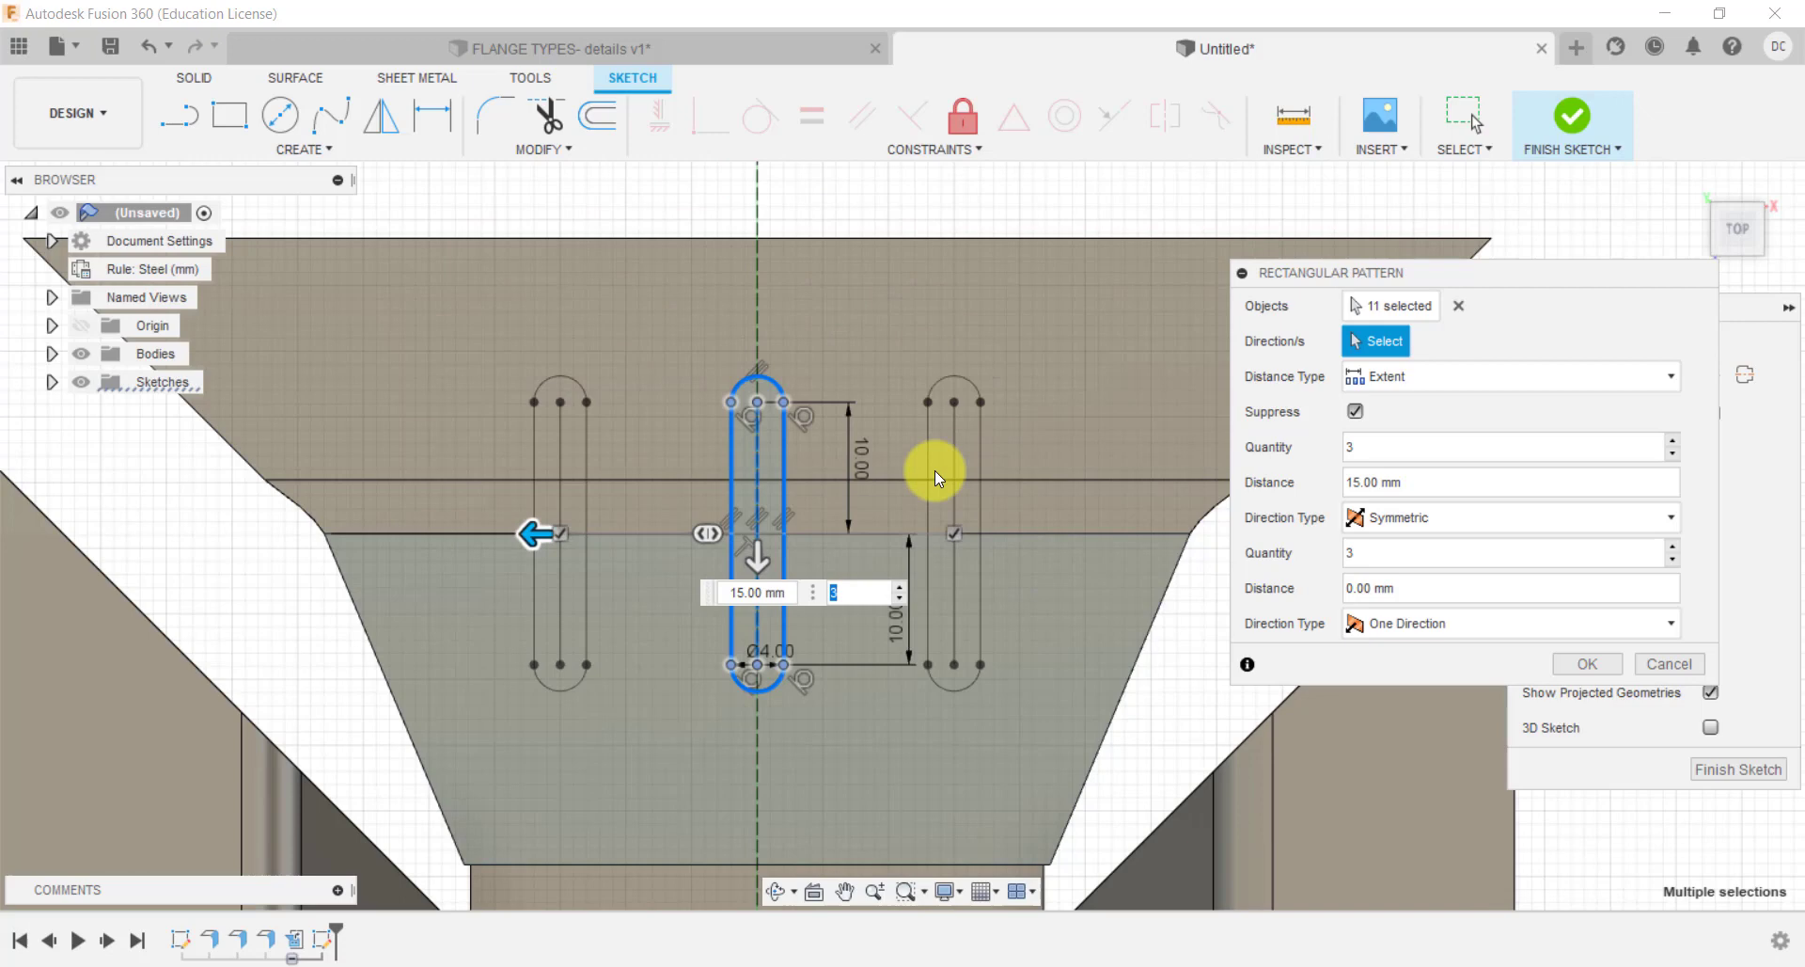
pyautogui.click(1672, 440)
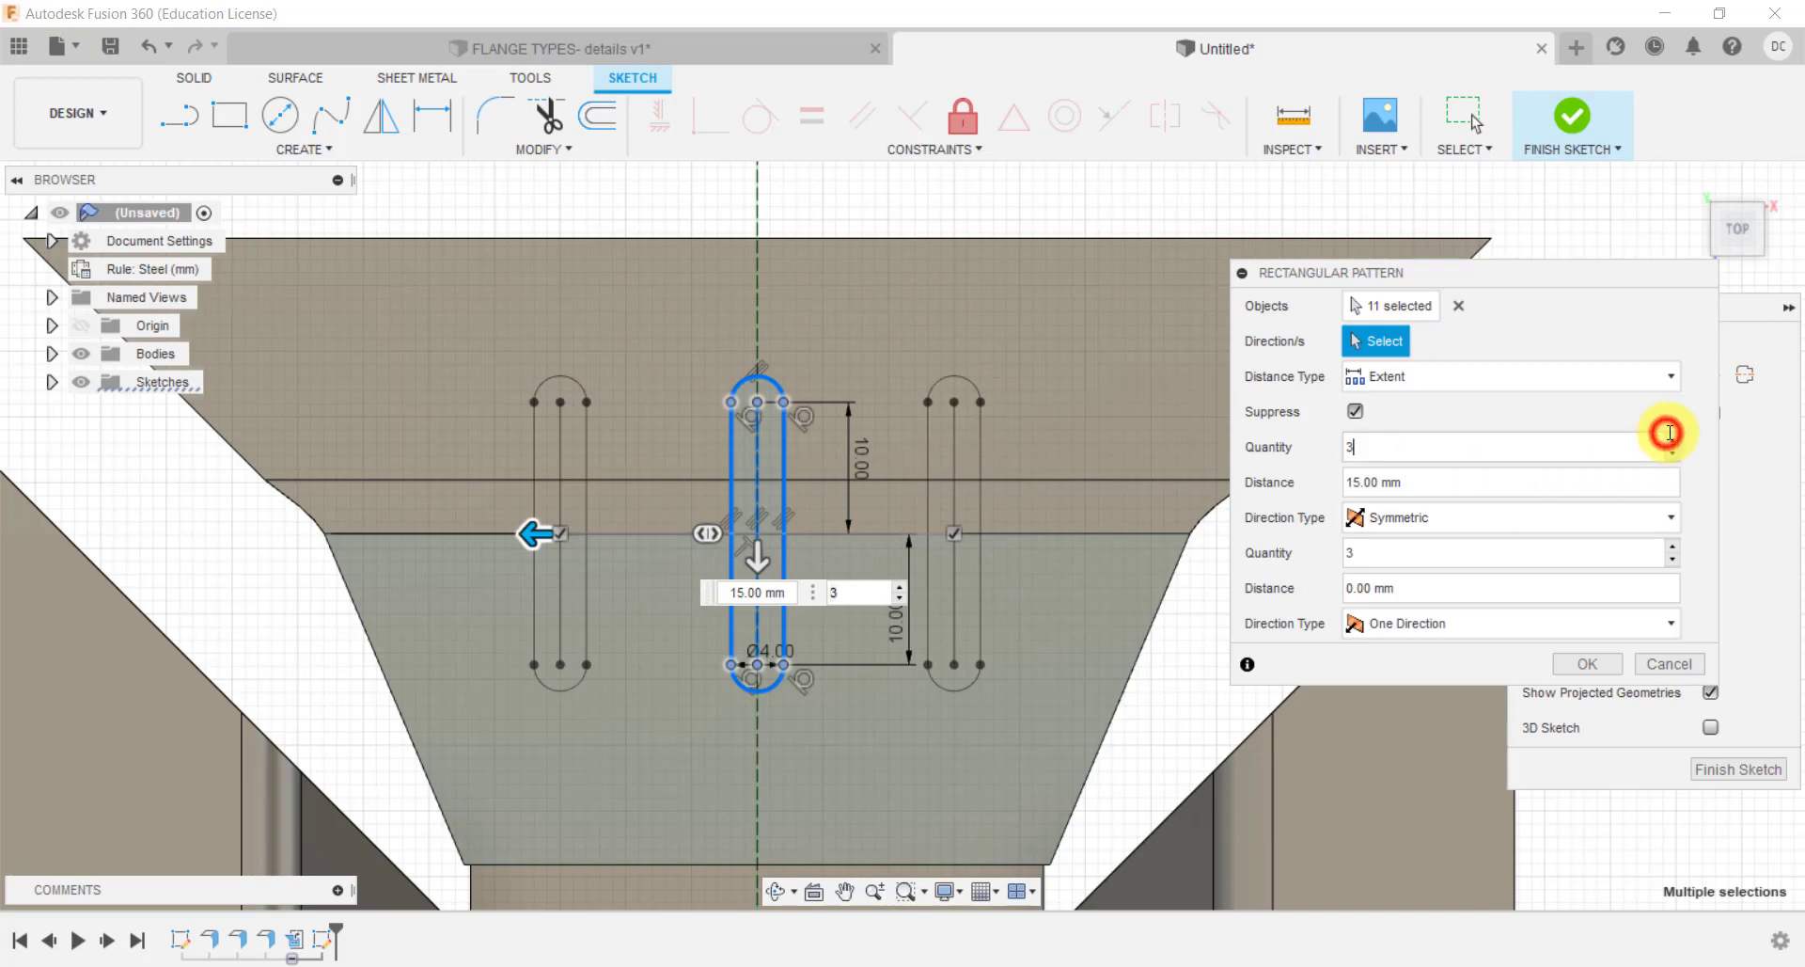
pyautogui.click(1673, 441)
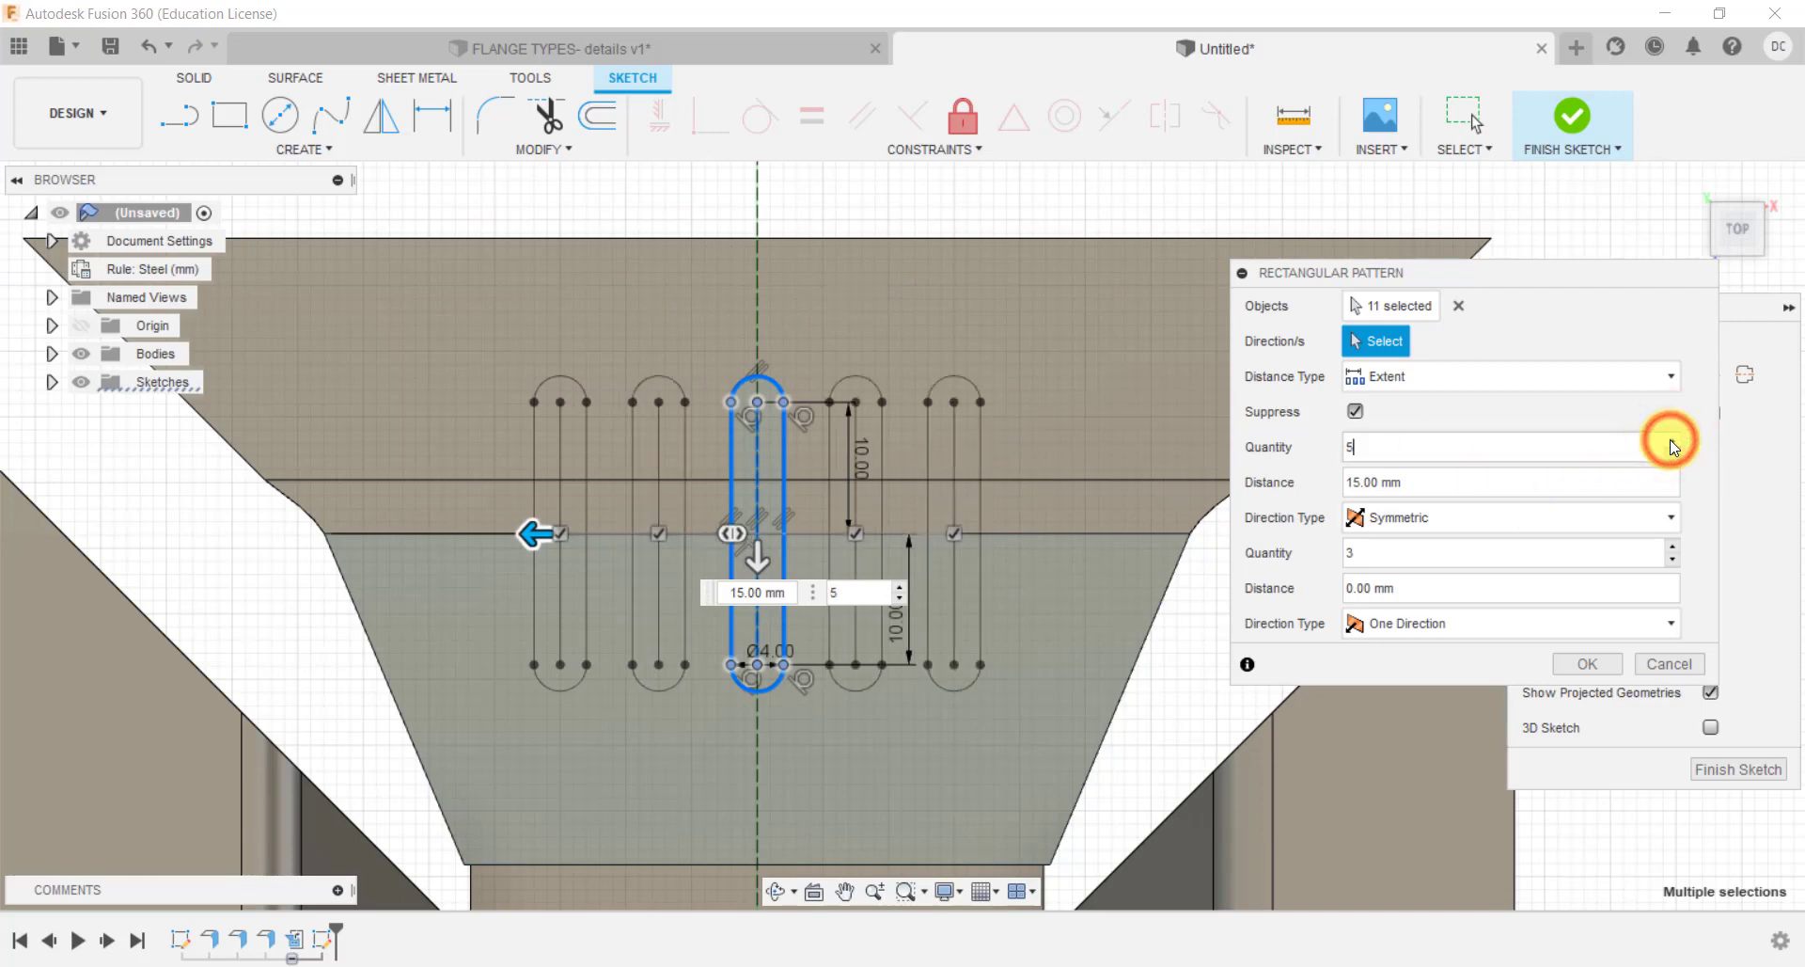
pyautogui.click(1547, 481)
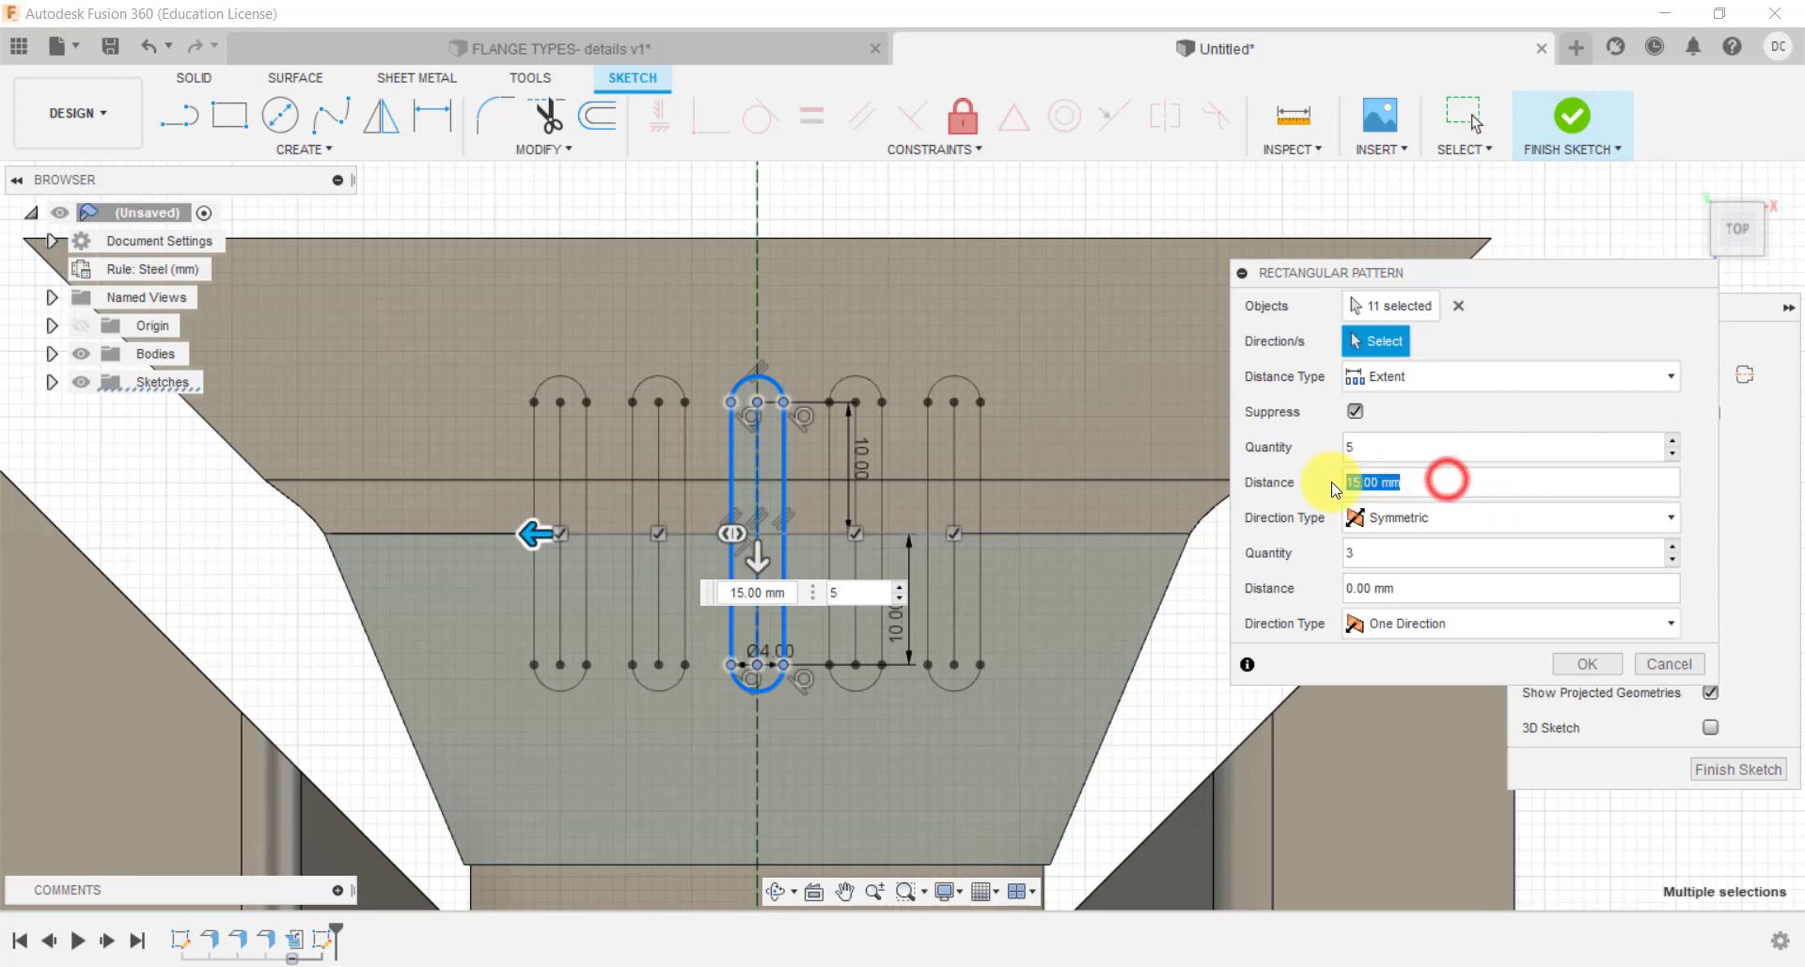
pyautogui.write('20')
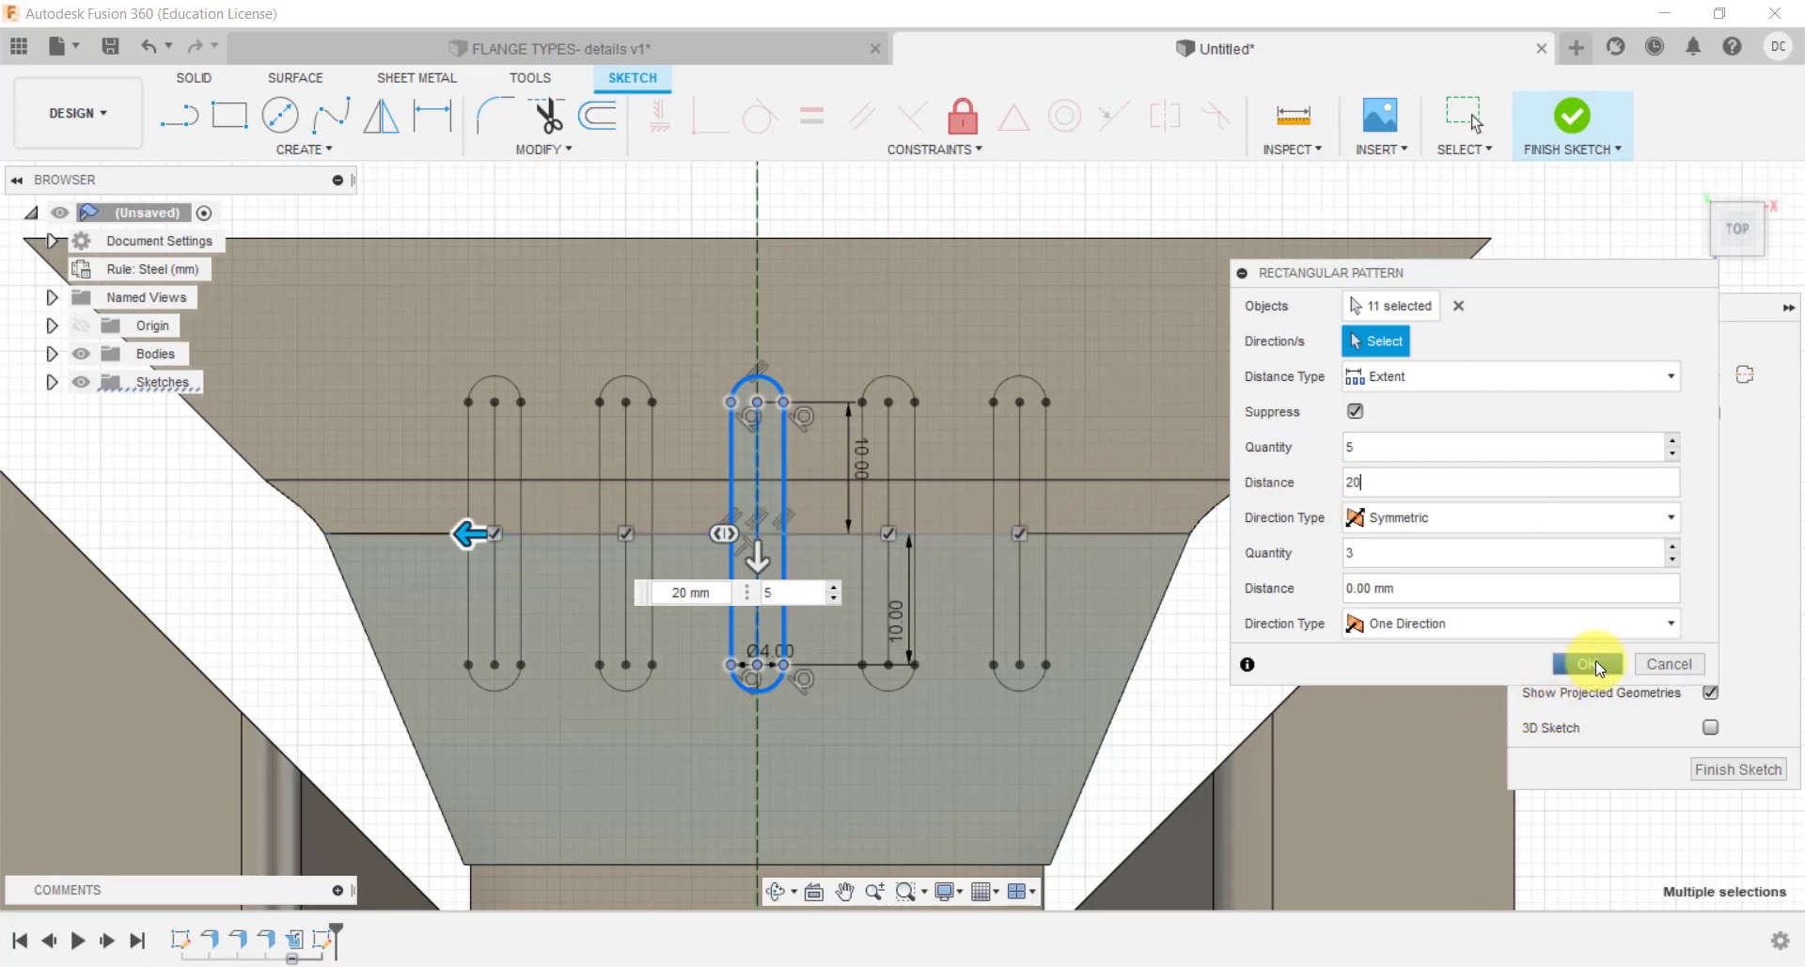
pyautogui.click(1597, 664)
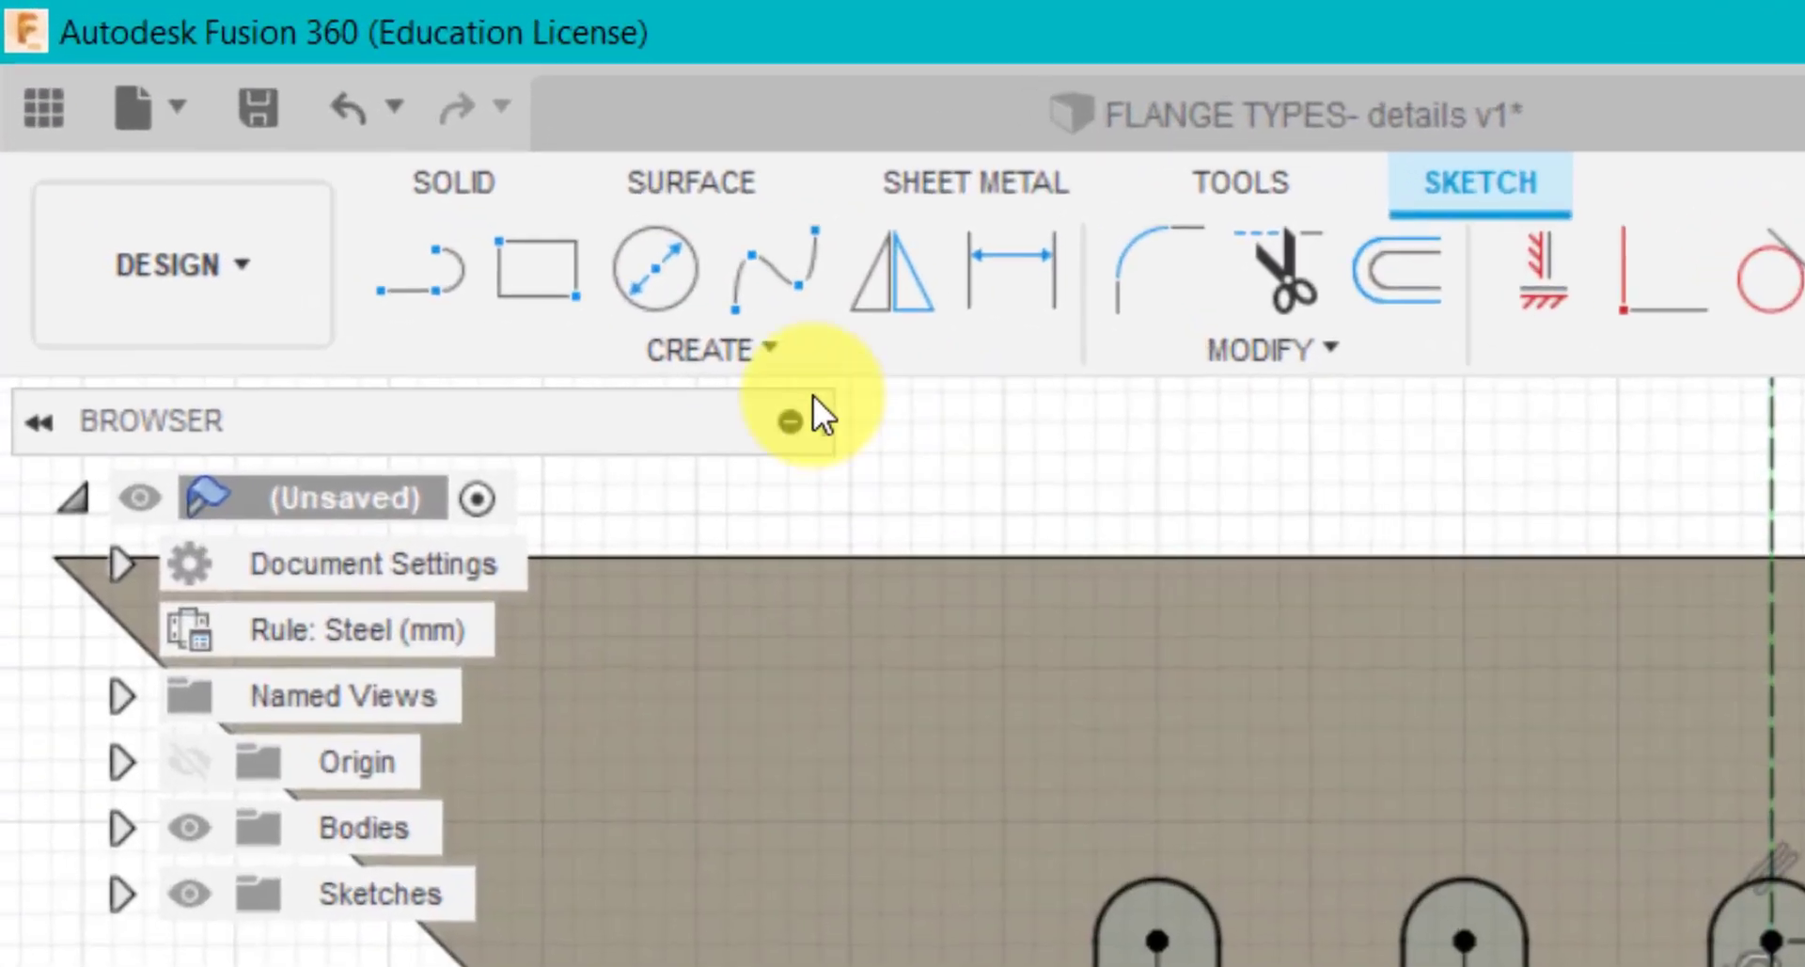
# Start an extrude and select all ten slot profiles.
pyautogui.click(199, 79)
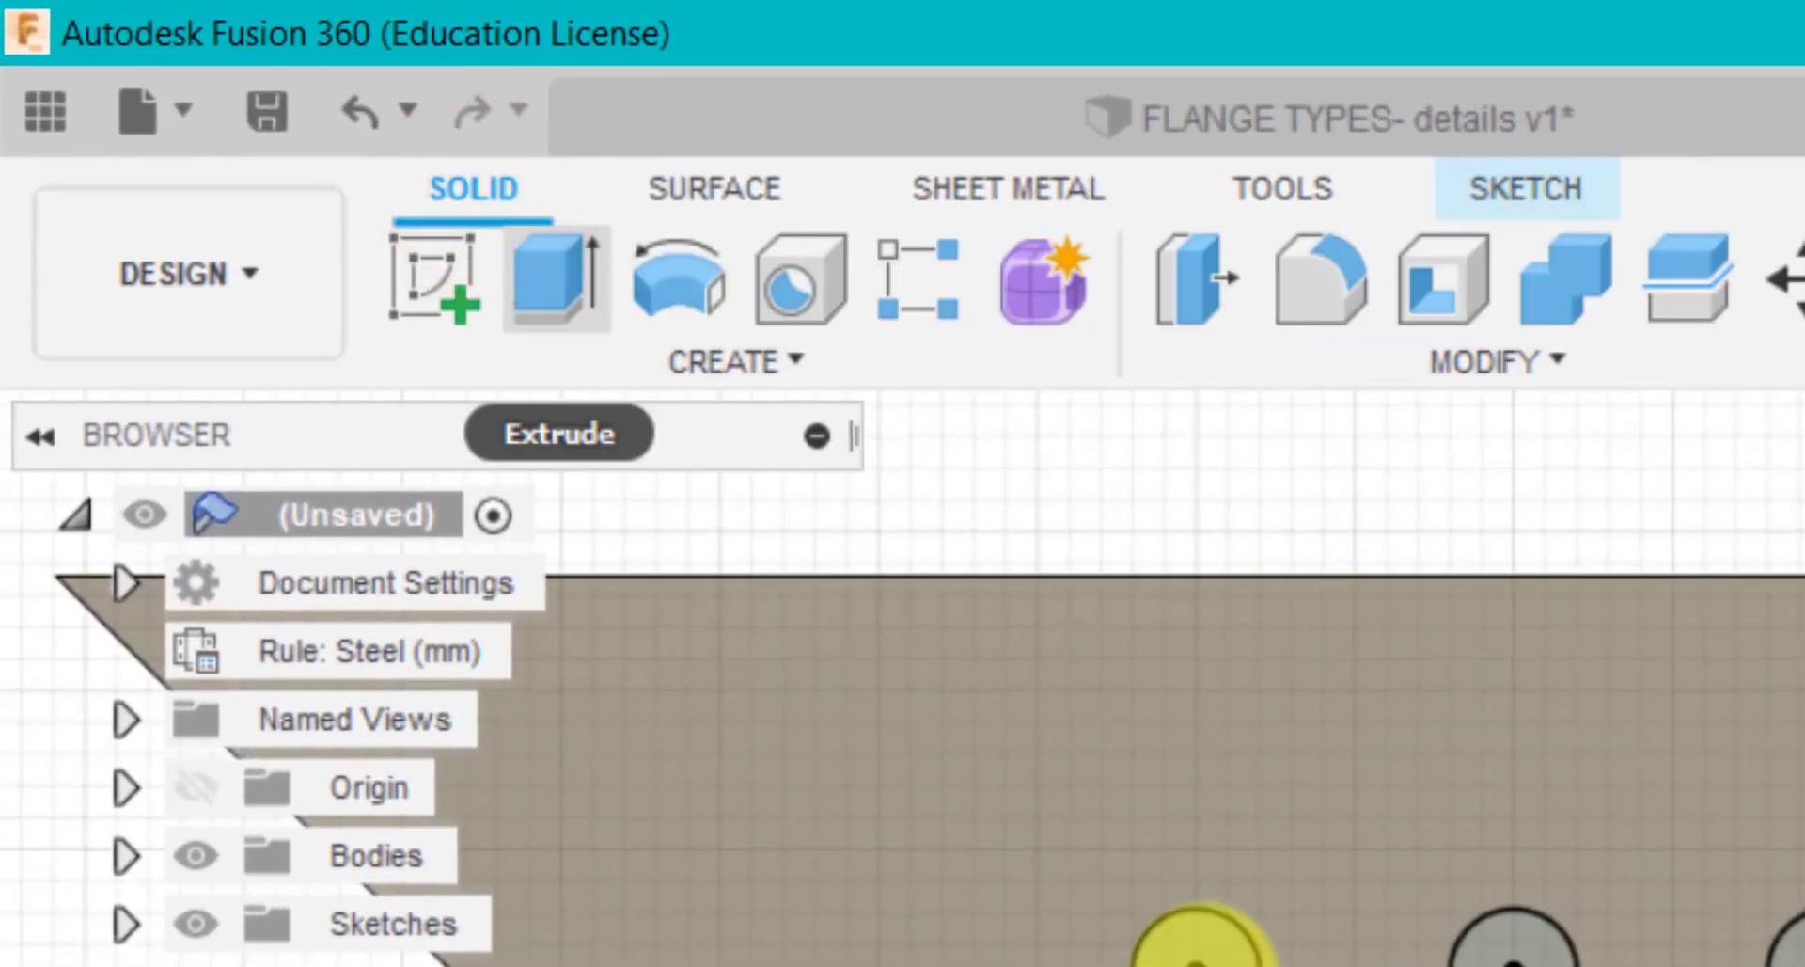
pyautogui.press('e')
pyautogui.click(532, 424)
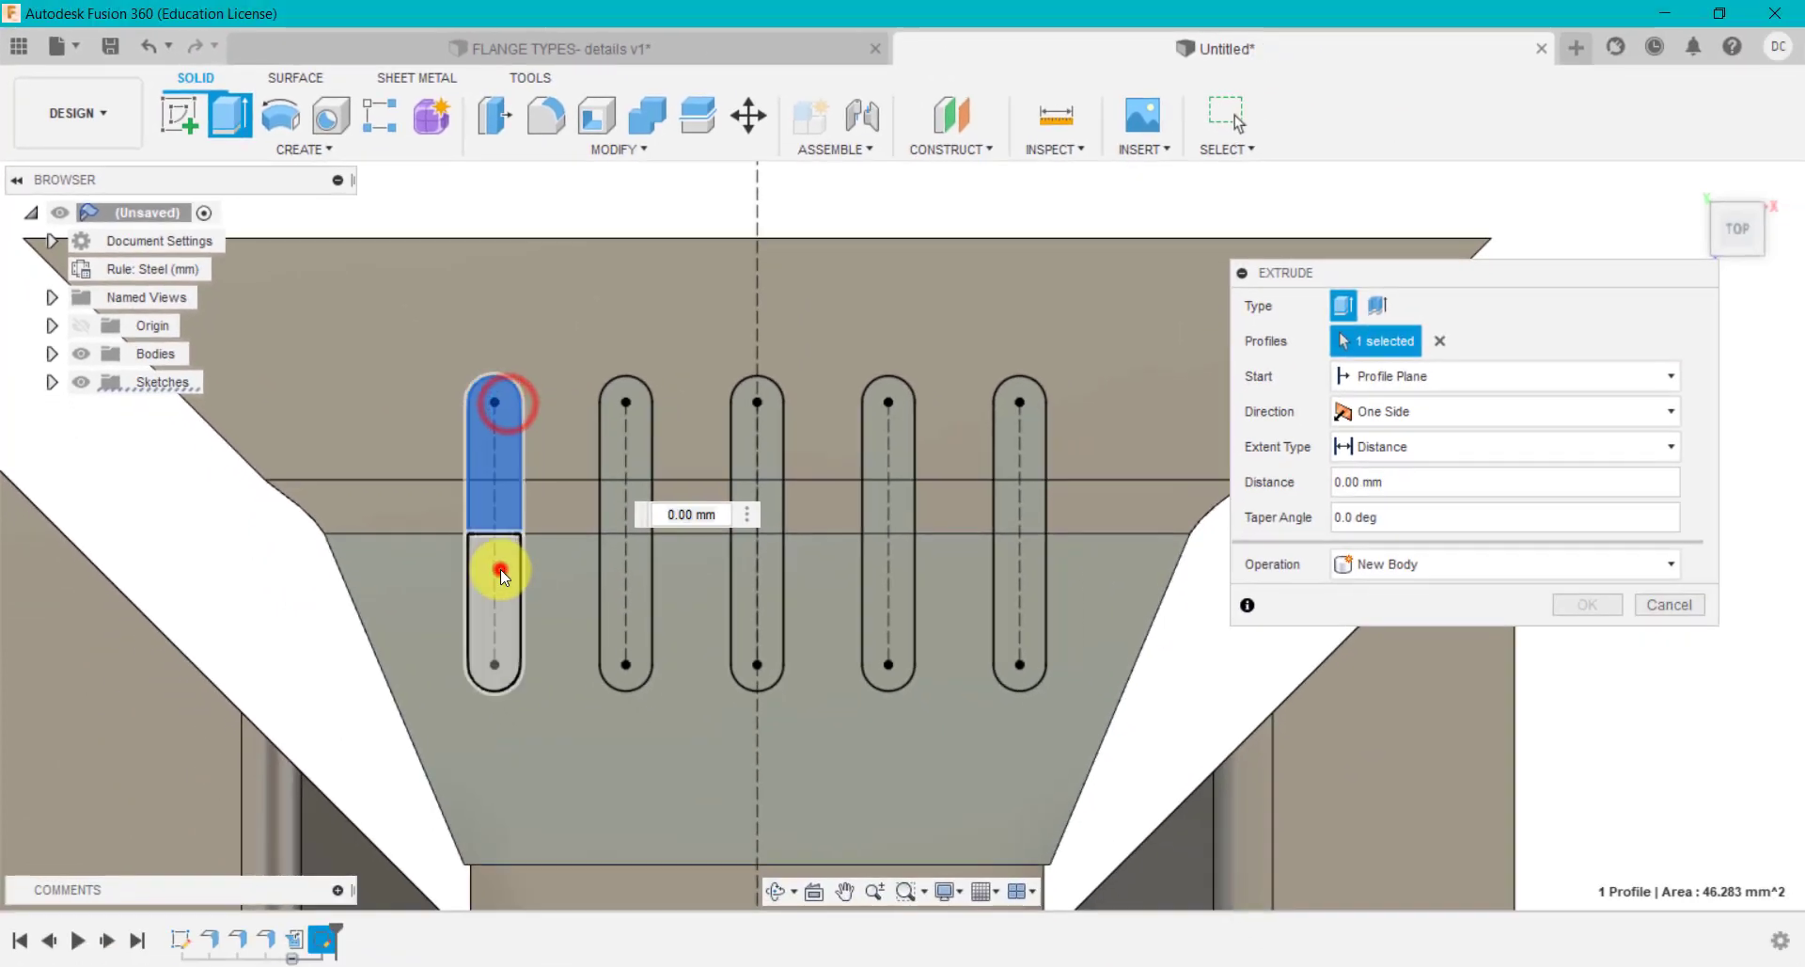
pyautogui.click(500, 568)
pyautogui.click(626, 467)
pyautogui.click(612, 590)
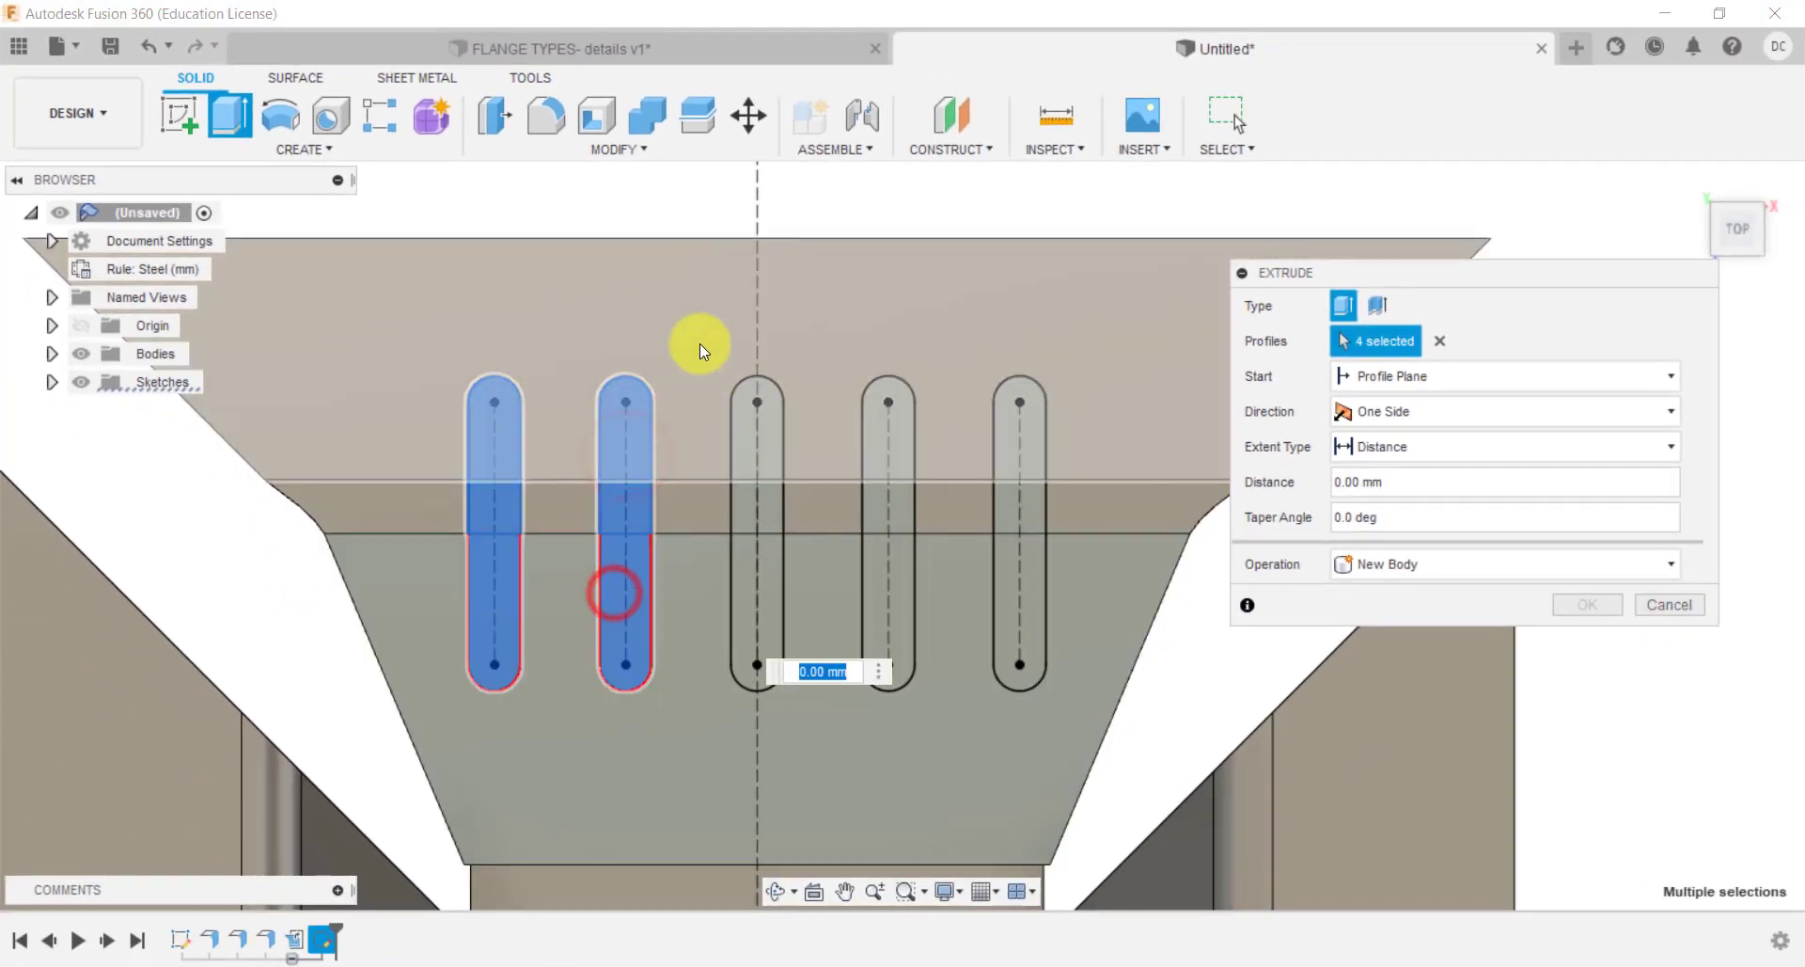
pyautogui.moveTo(698, 340); pyautogui.dragTo(1090, 715)
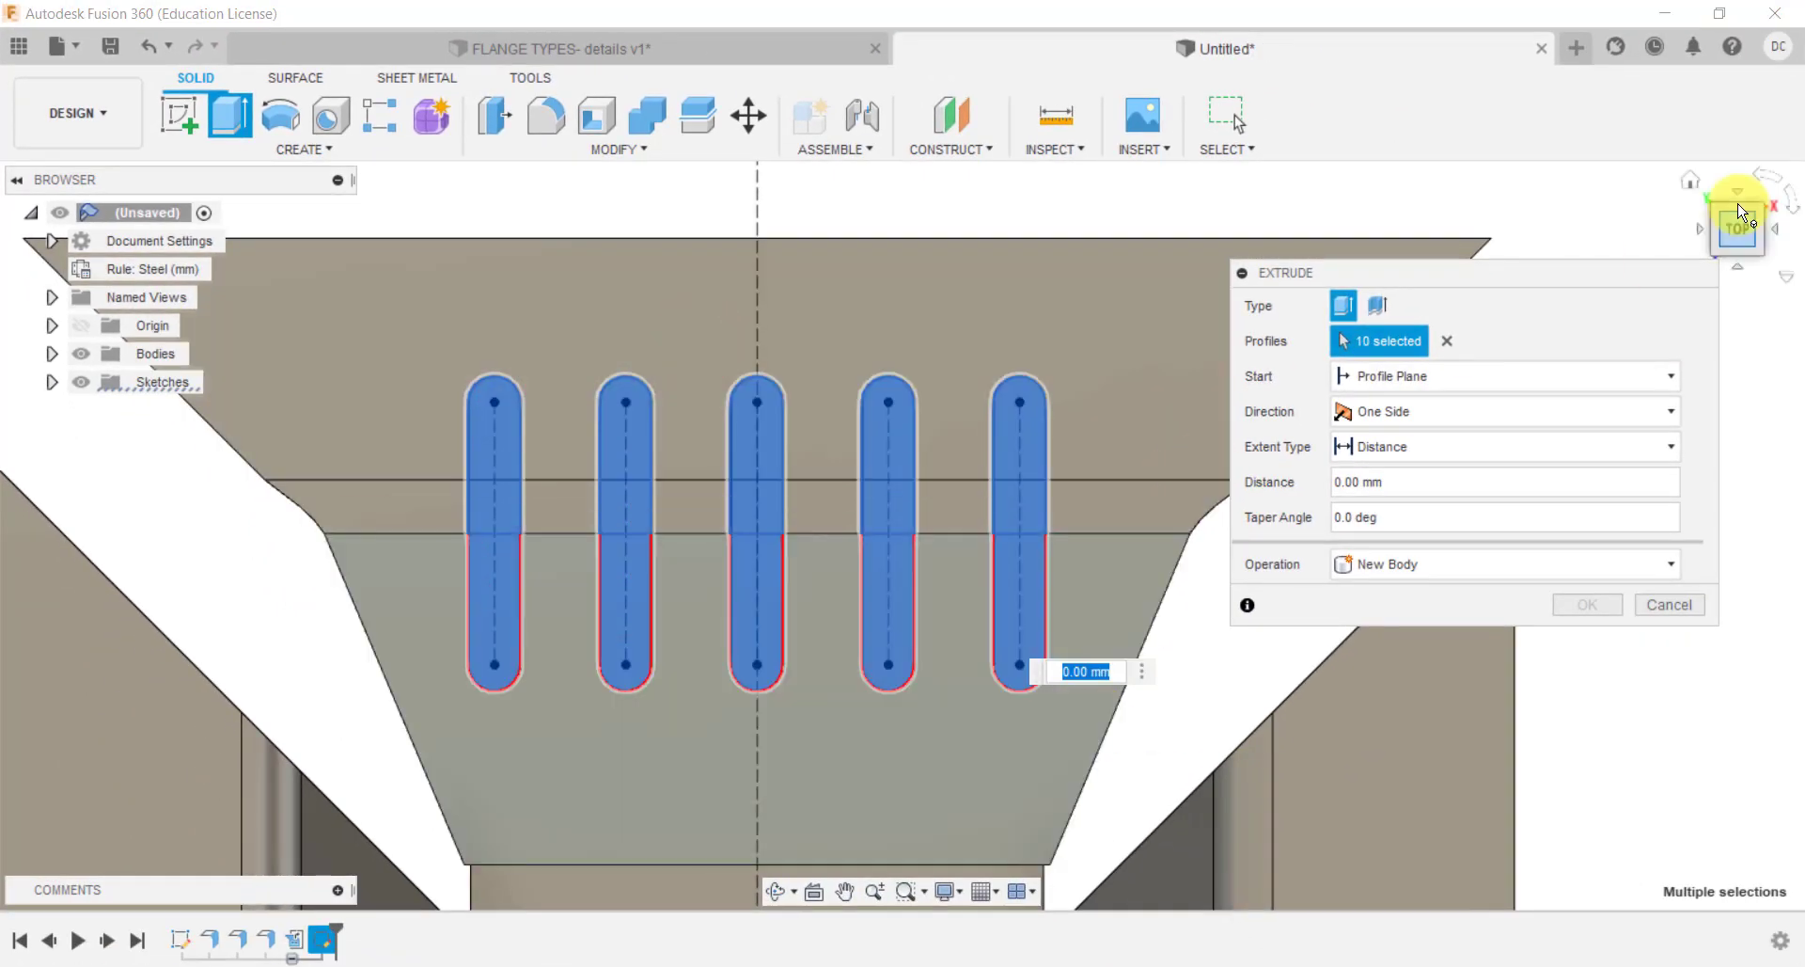
pyautogui.click(1695, 191)
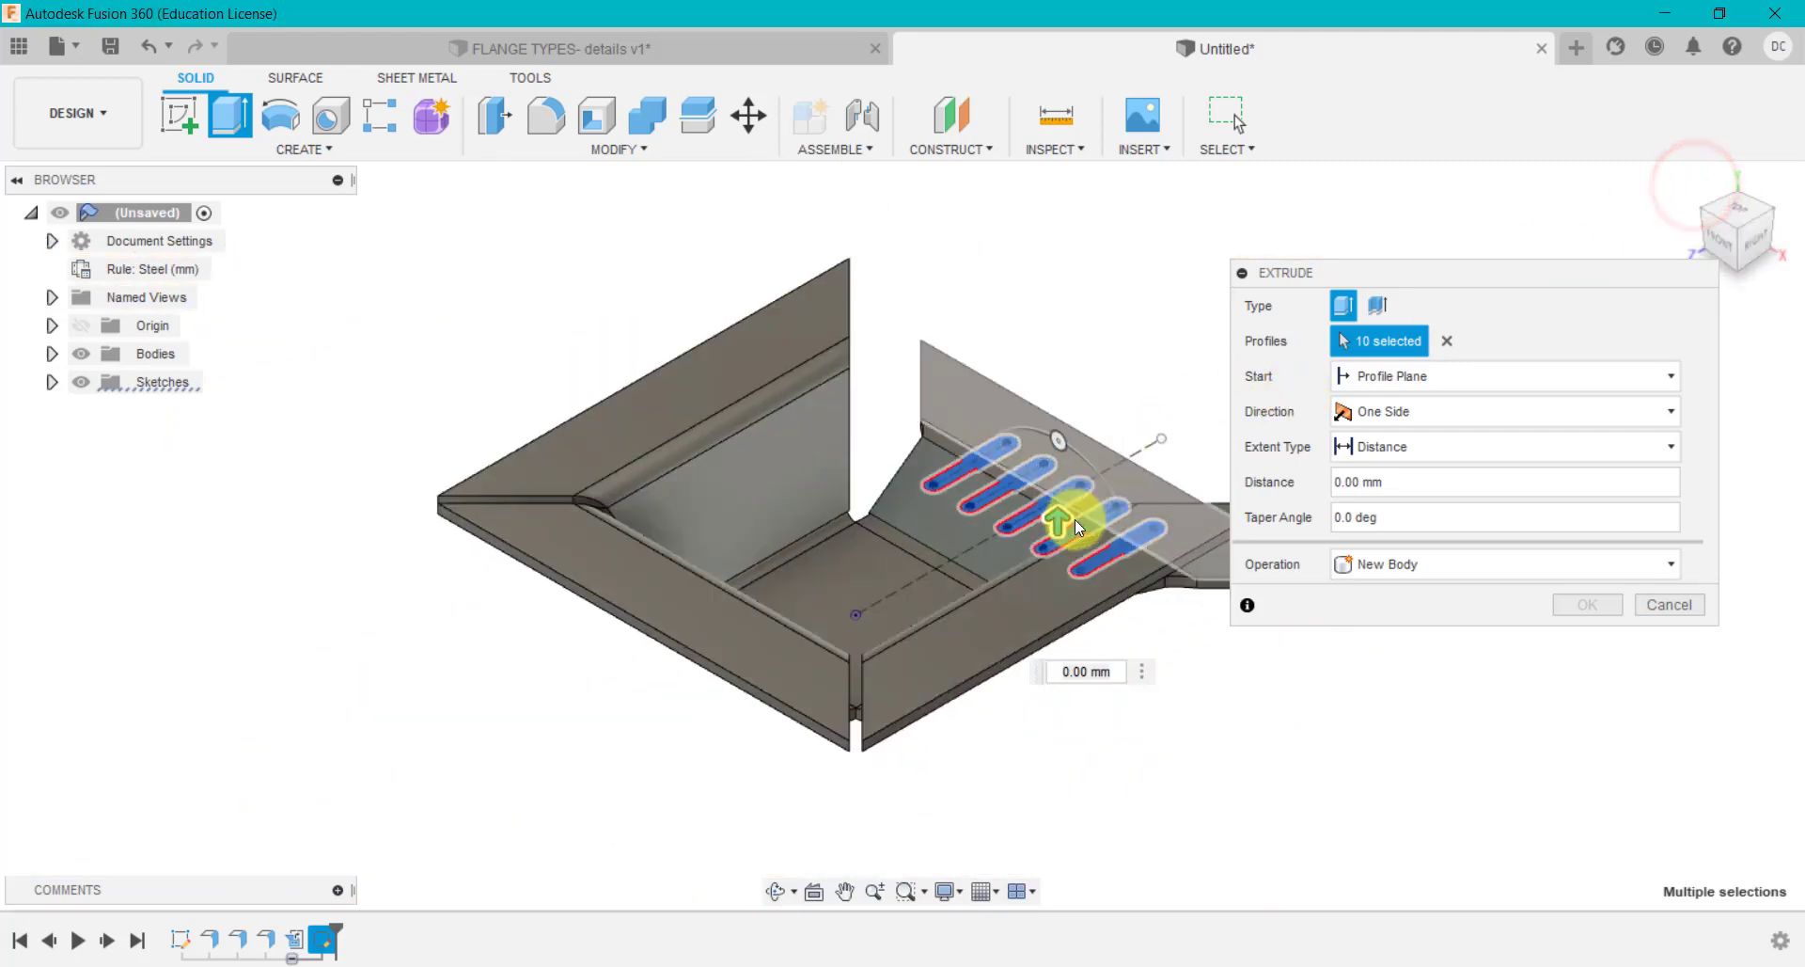
# Cut the slot profiles 5 mm through the wall and orbit to check.
pyautogui.moveTo(1073, 518); pyautogui.dragTo(1072, 581)
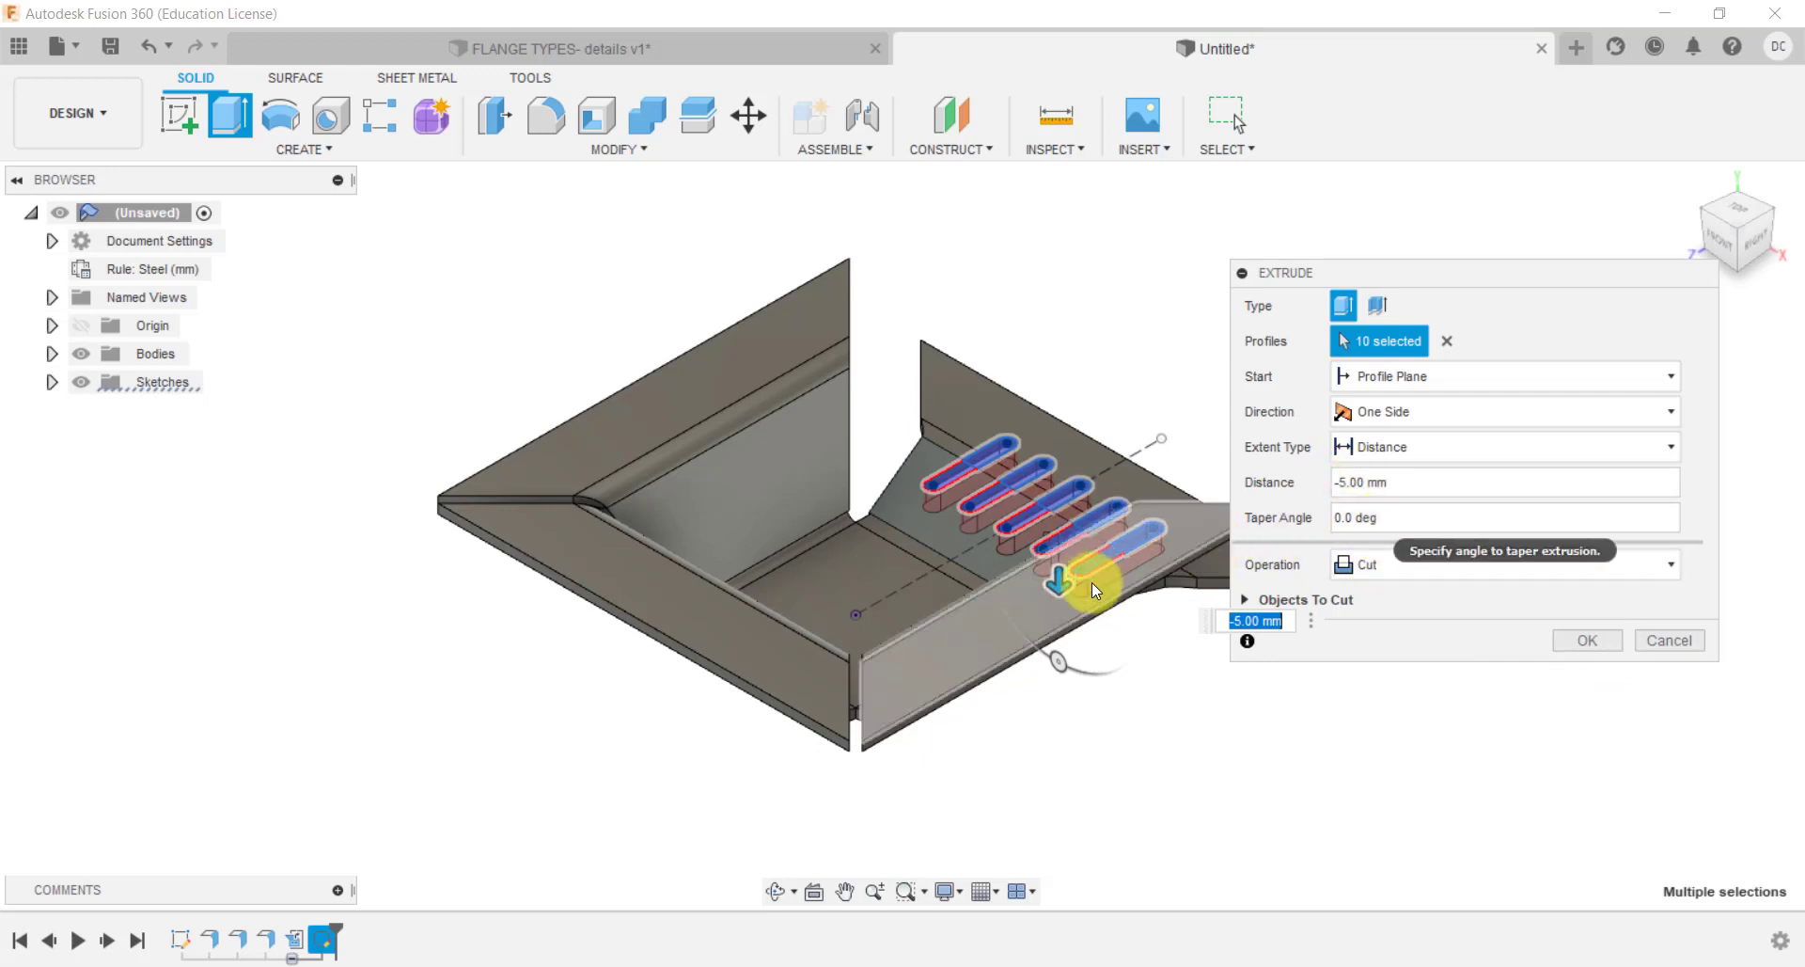
pyautogui.moveTo(1064, 574)
pyautogui.mouseDown()
pyautogui.moveTo(1055, 644)
pyautogui.moveTo(1067, 475)
pyautogui.moveTo(1088, 584)
pyautogui.mouseUp()
pyautogui.moveTo(1085, 486); pyautogui.dragTo(1206, 585)
pyautogui.click(1588, 642)
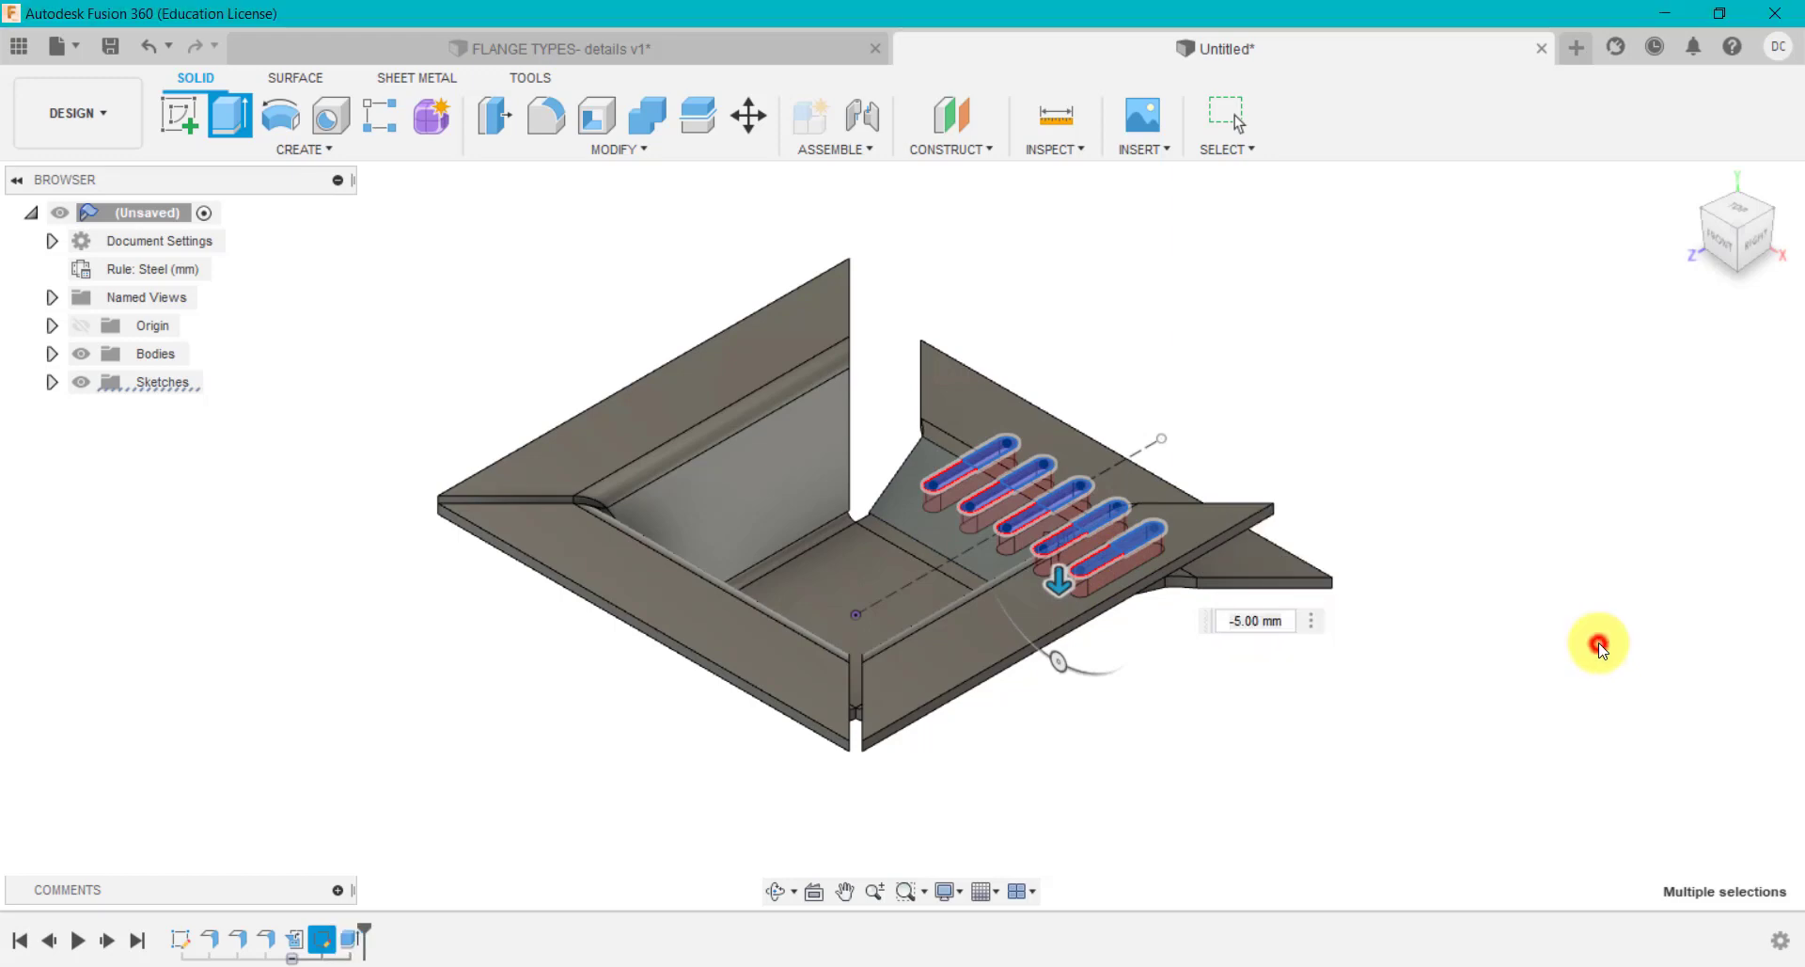
pyautogui.moveTo(1321, 357)
pyautogui.keyDown('shift'); pyautogui.mouseDown(button='middle')
pyautogui.moveTo(1326, 435)
pyautogui.moveTo(1310, 355)
pyautogui.mouseUp(button='middle'); pyautogui.keyUp('shift')
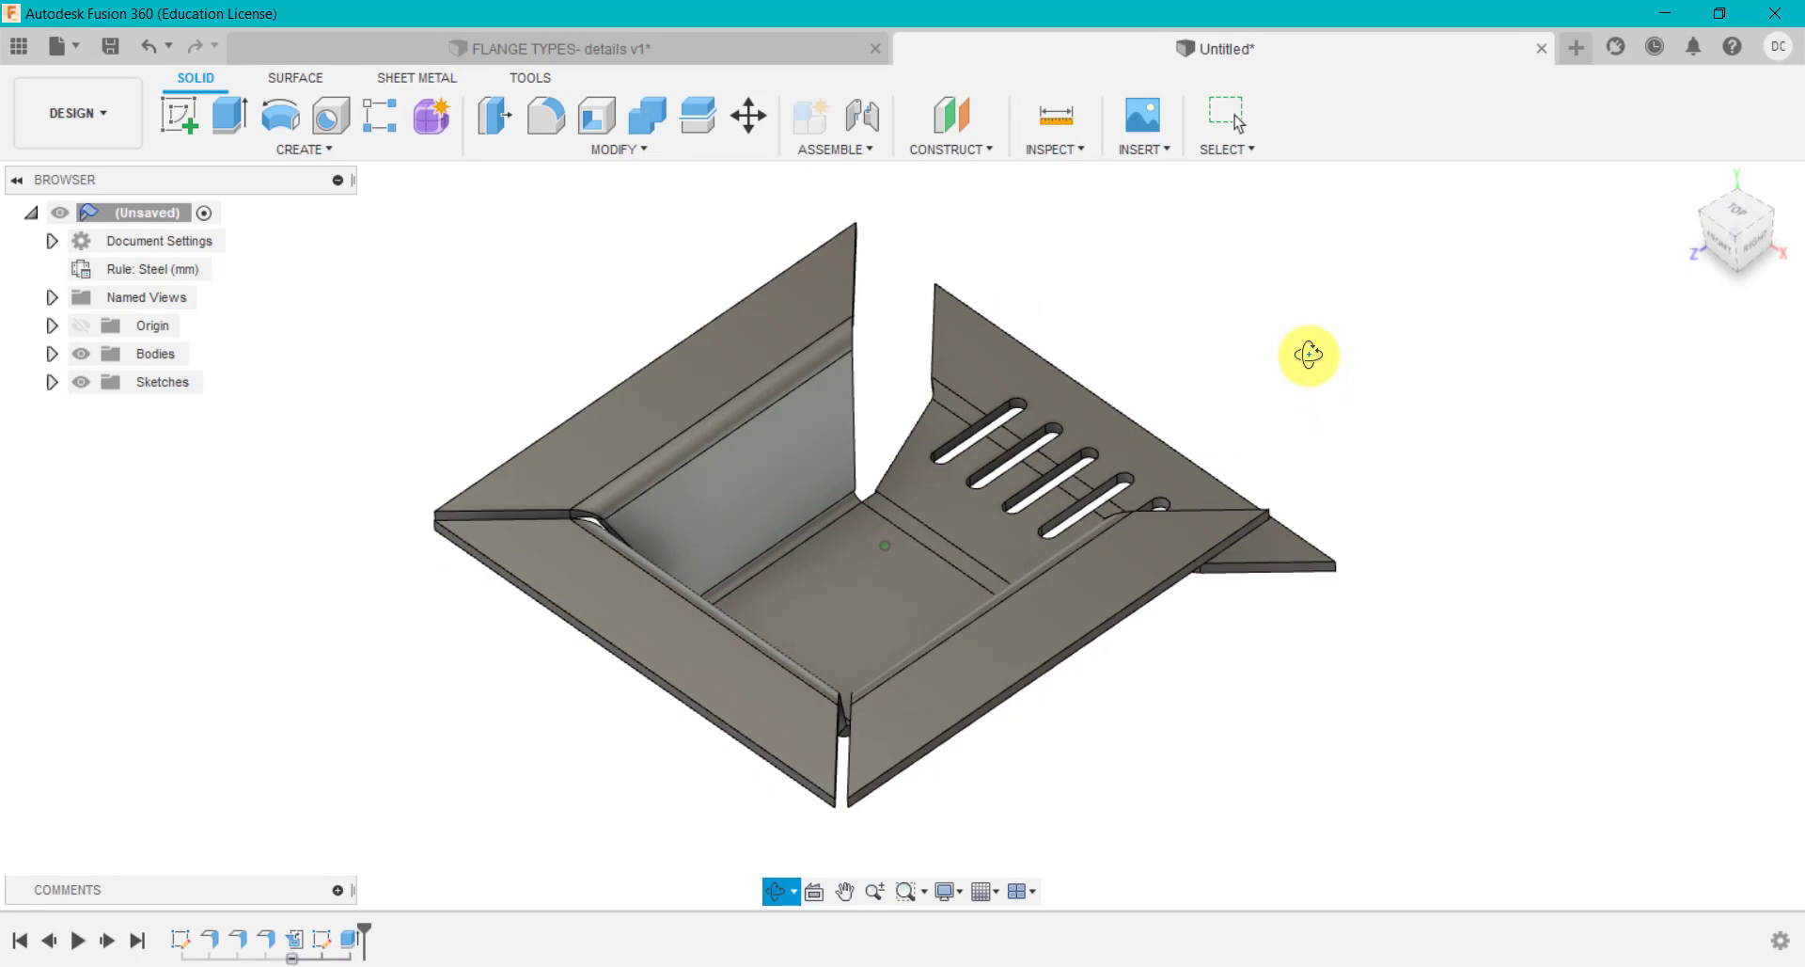
# In FLANGE TYPES, finish the sketch, hide Sketch2 and roll history past the cut and refold.
pyautogui.click(737, 43)
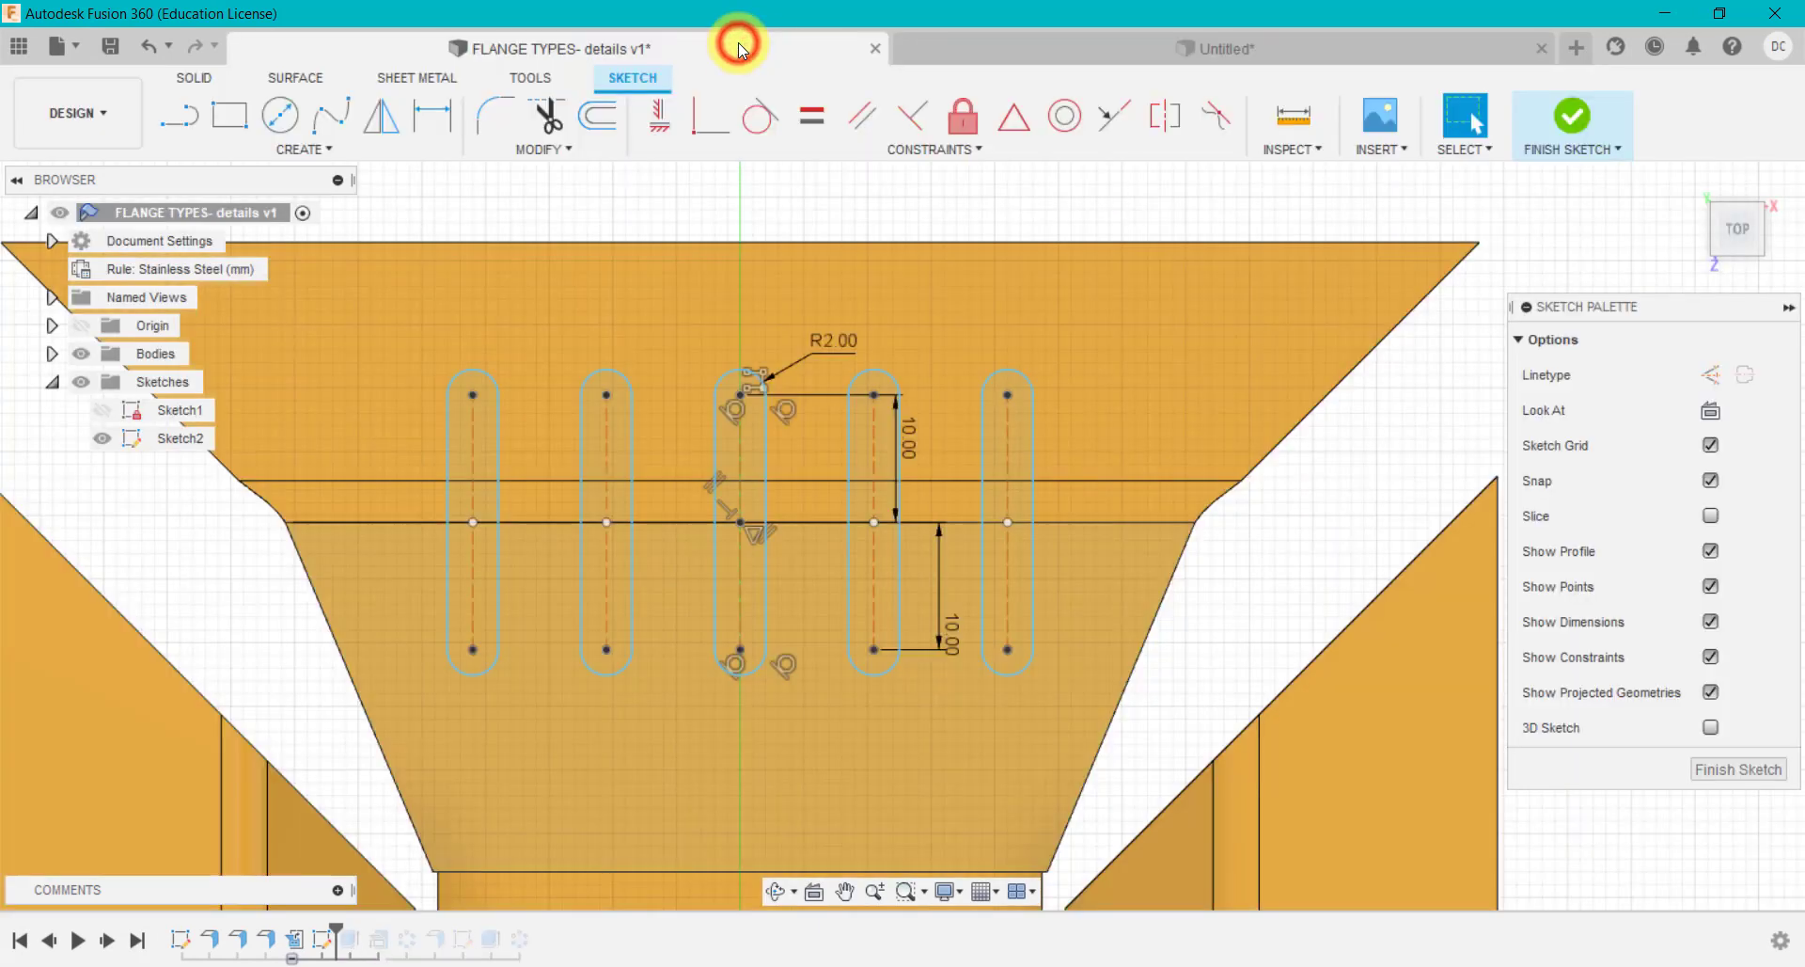
pyautogui.click(1563, 132)
pyautogui.click(1692, 180)
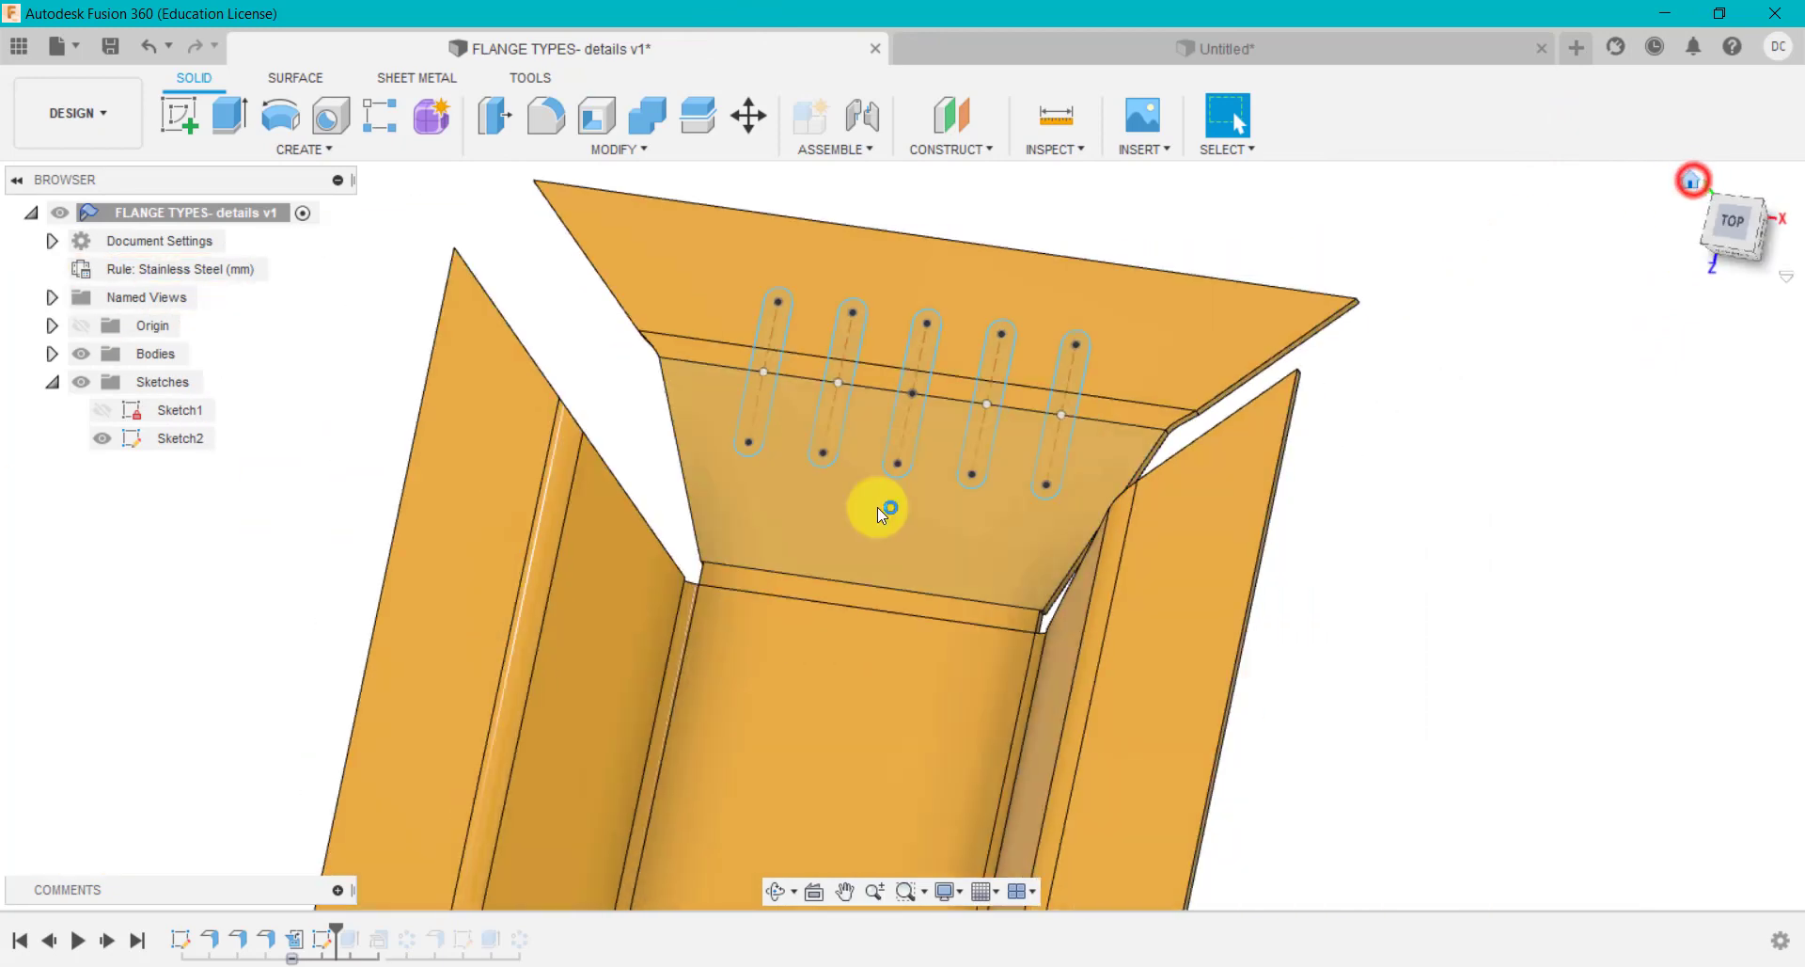
pyautogui.moveTo(338, 929); pyautogui.dragTo(364, 931)
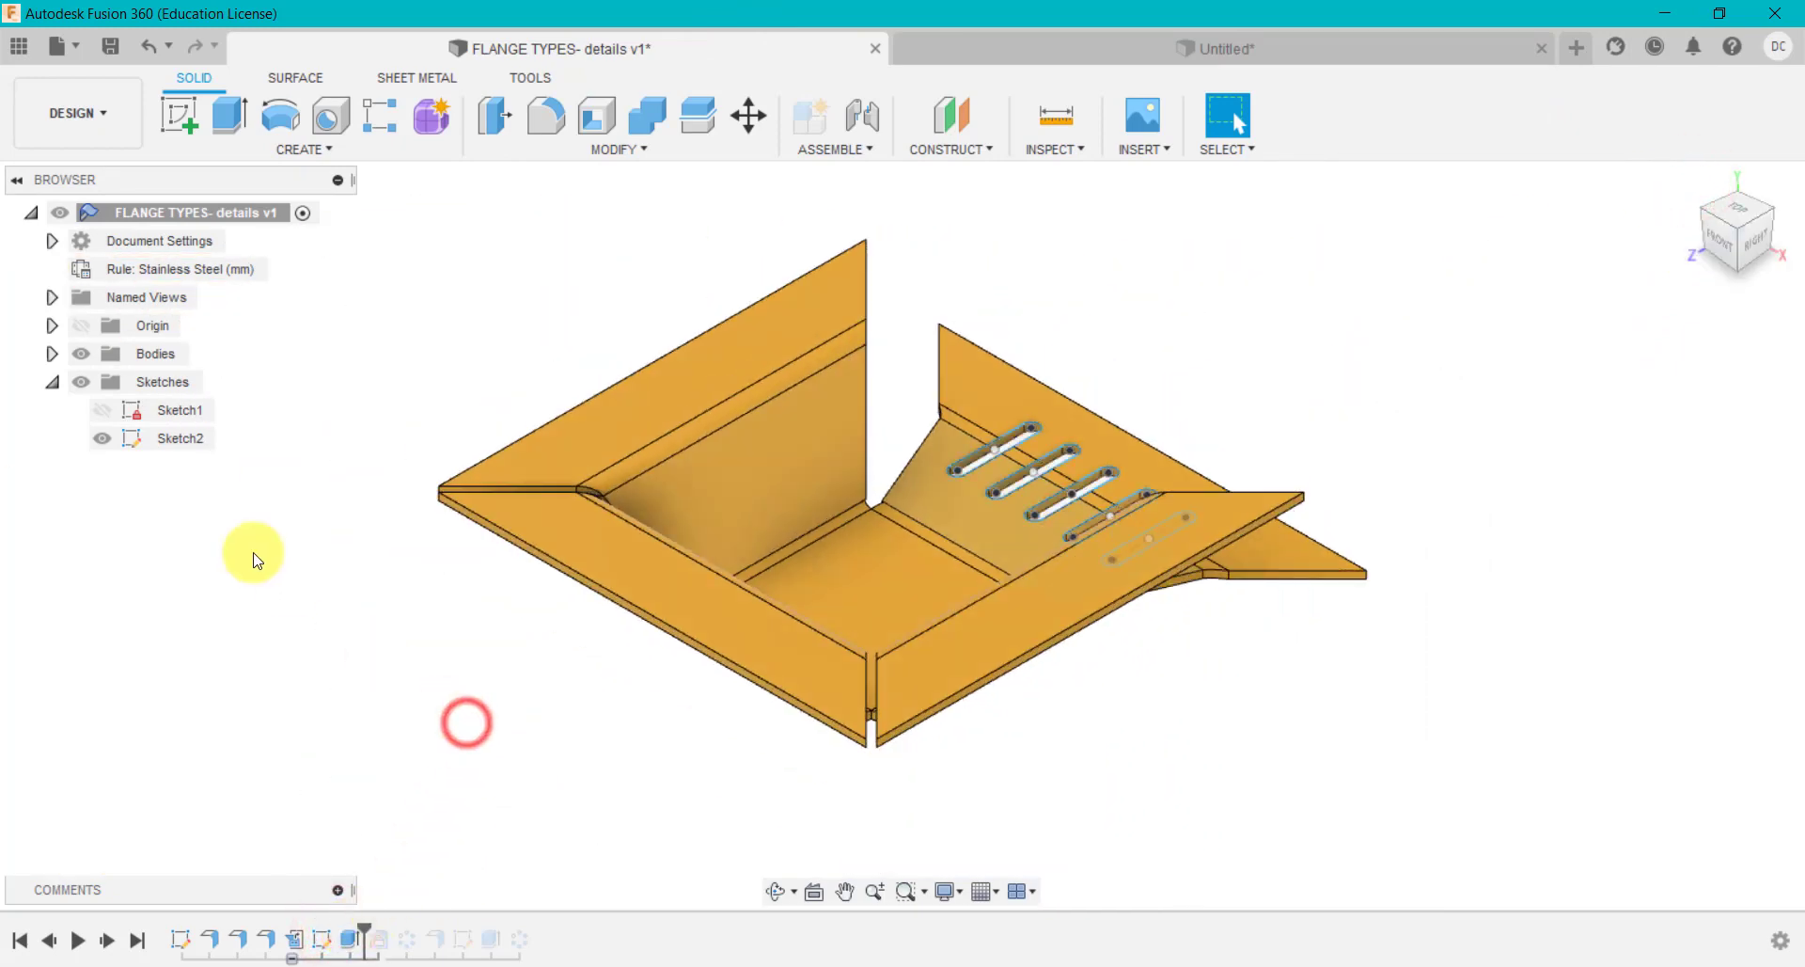
pyautogui.click(101, 438)
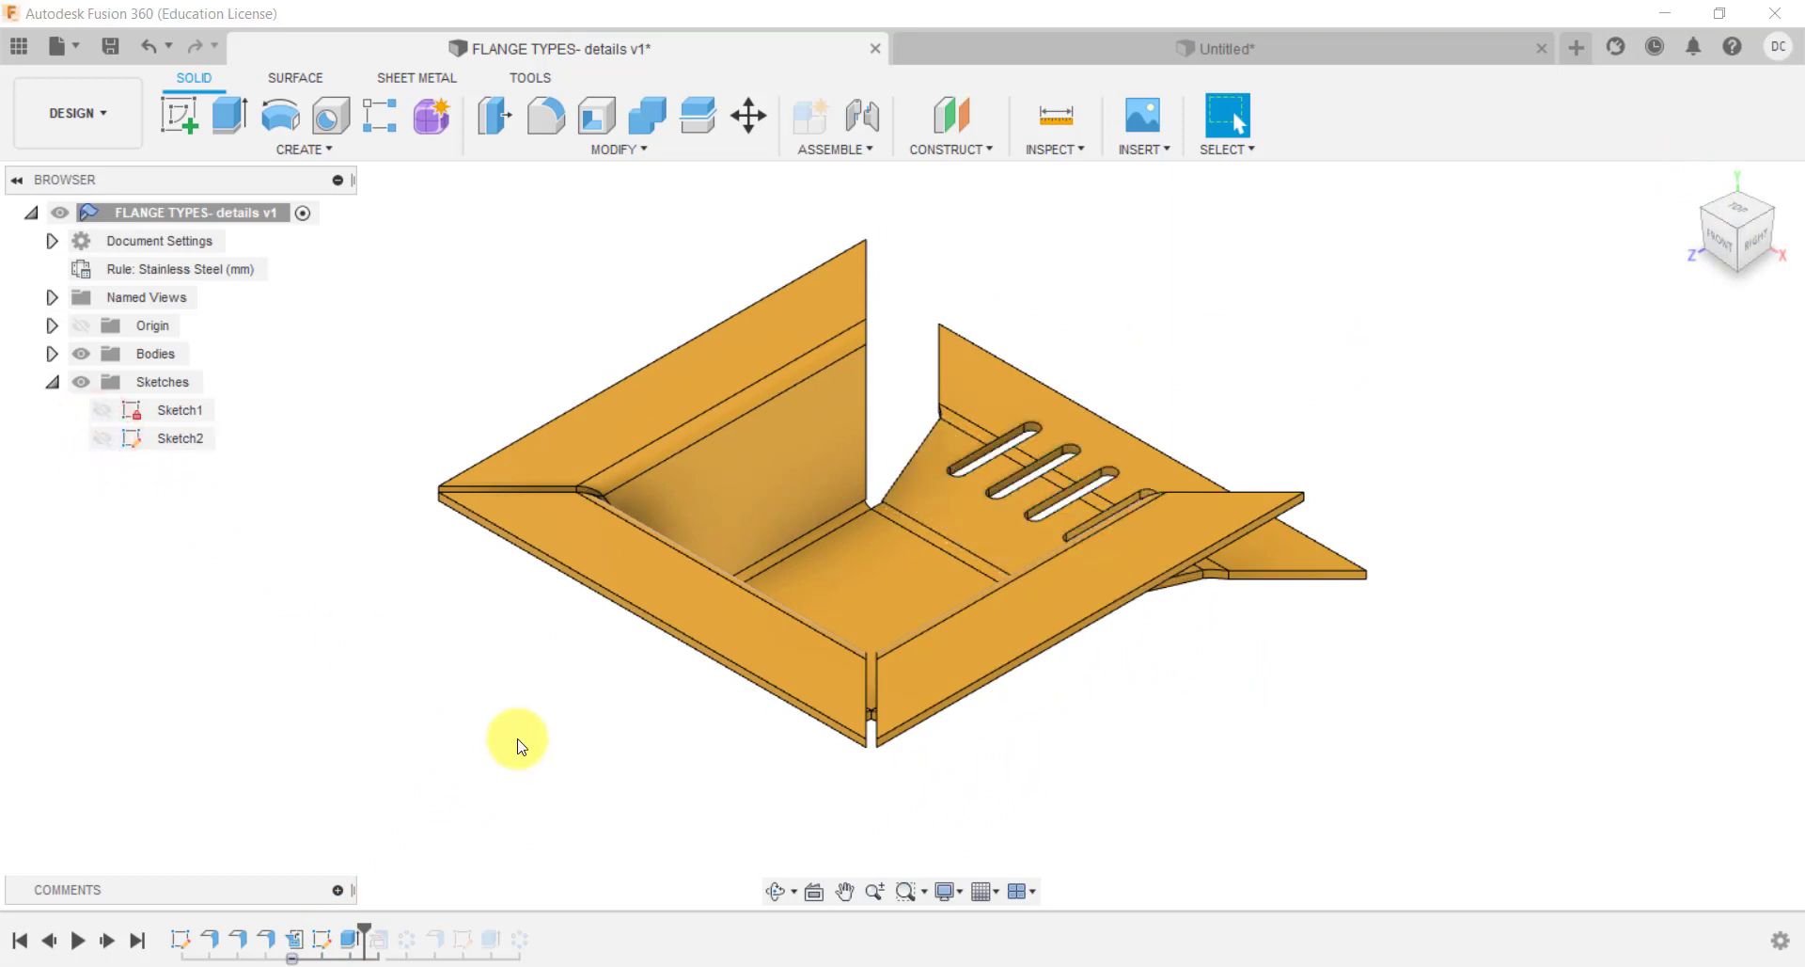
pyautogui.moveTo(365, 931); pyautogui.dragTo(391, 929)
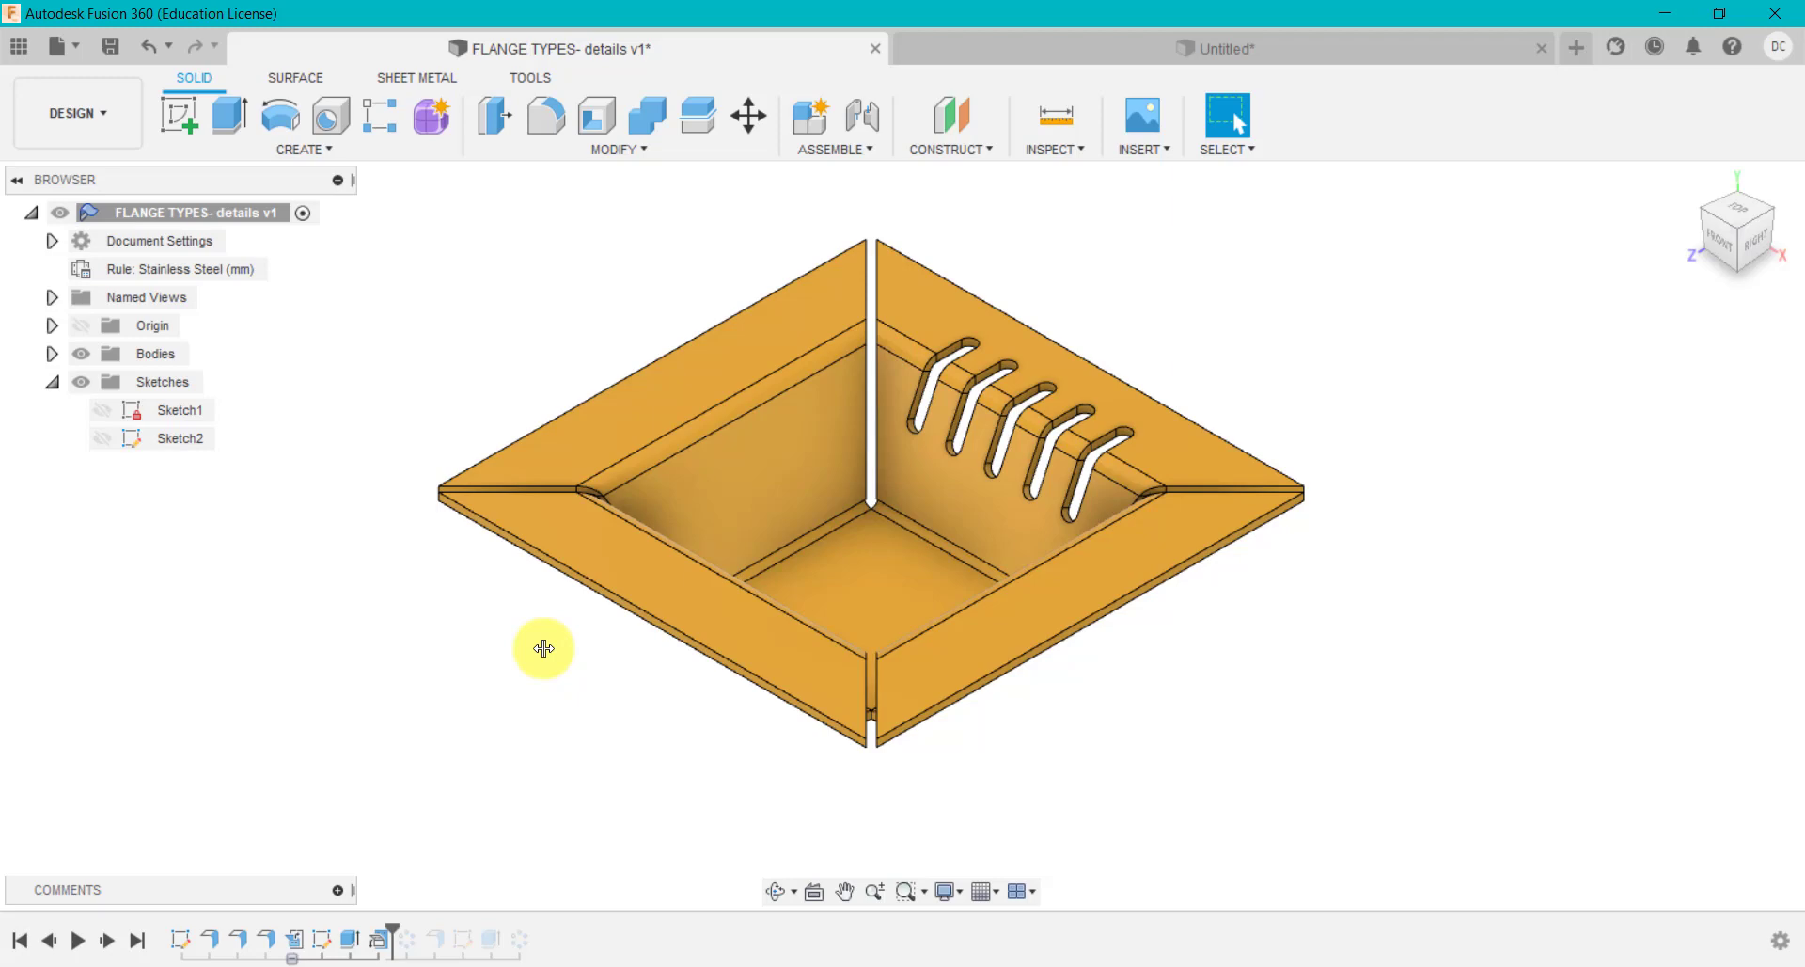
# Refold the Untitled part's faces into the slotted tray, then switch to FLANGE TYPES.
pyautogui.click(1104, 52)
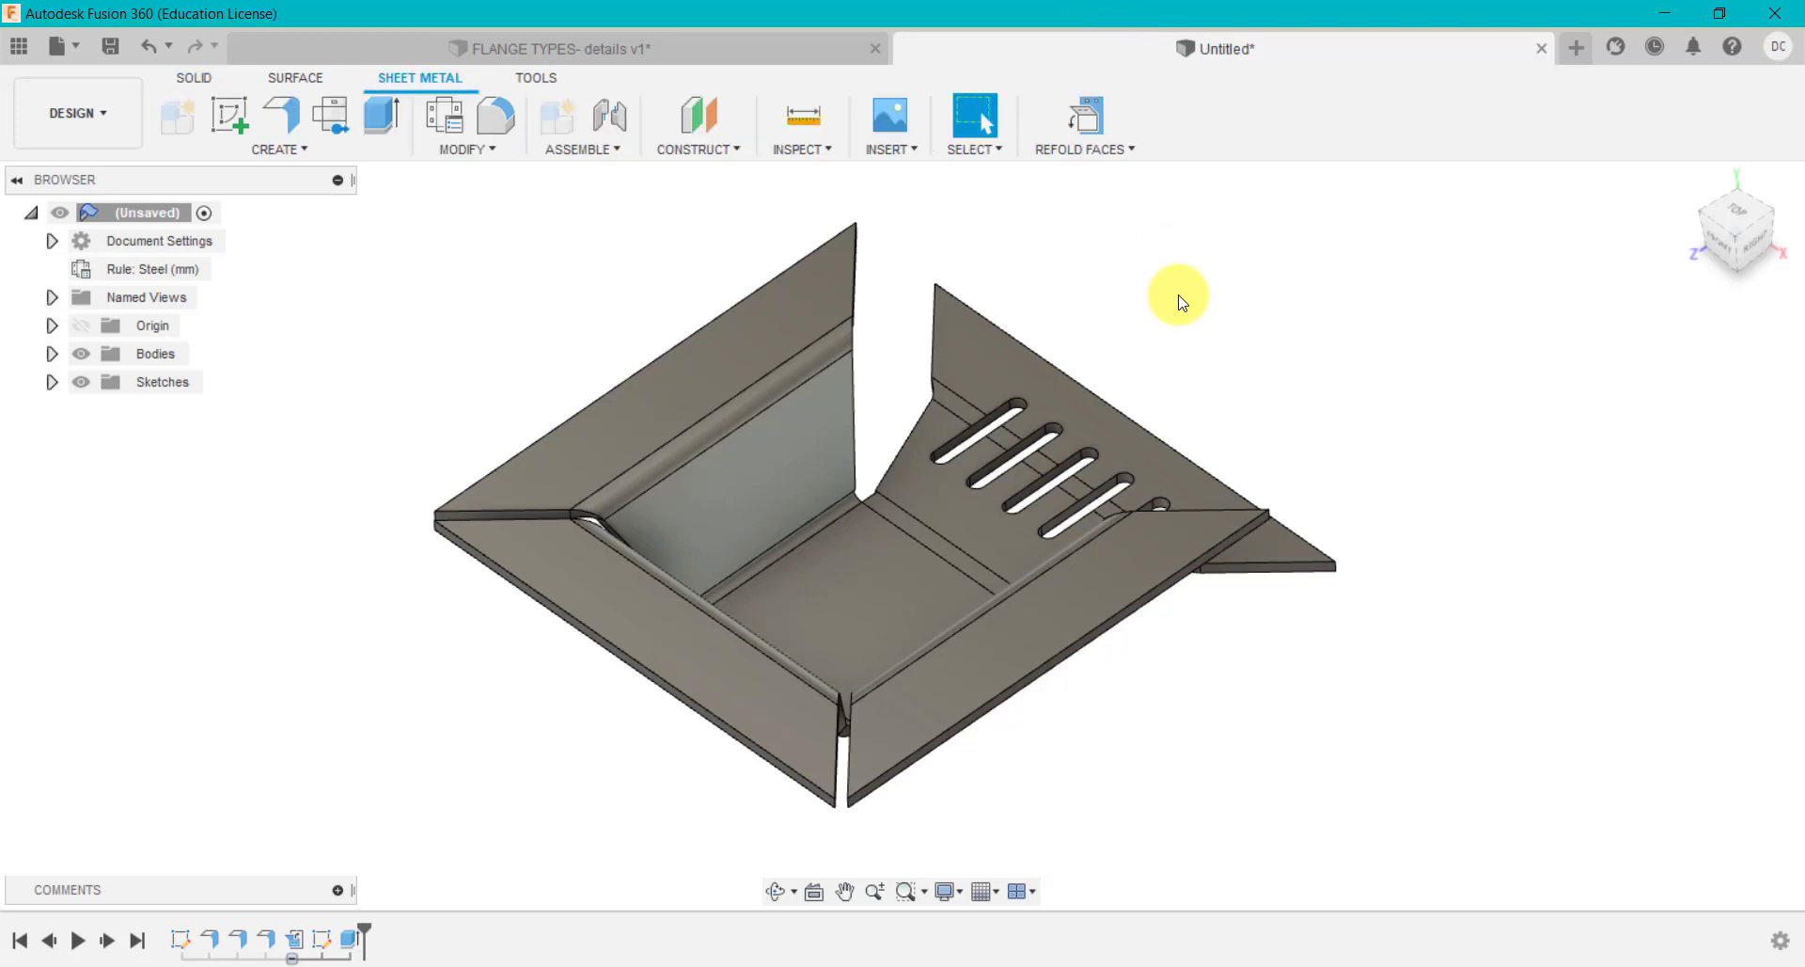
pyautogui.click(1098, 154)
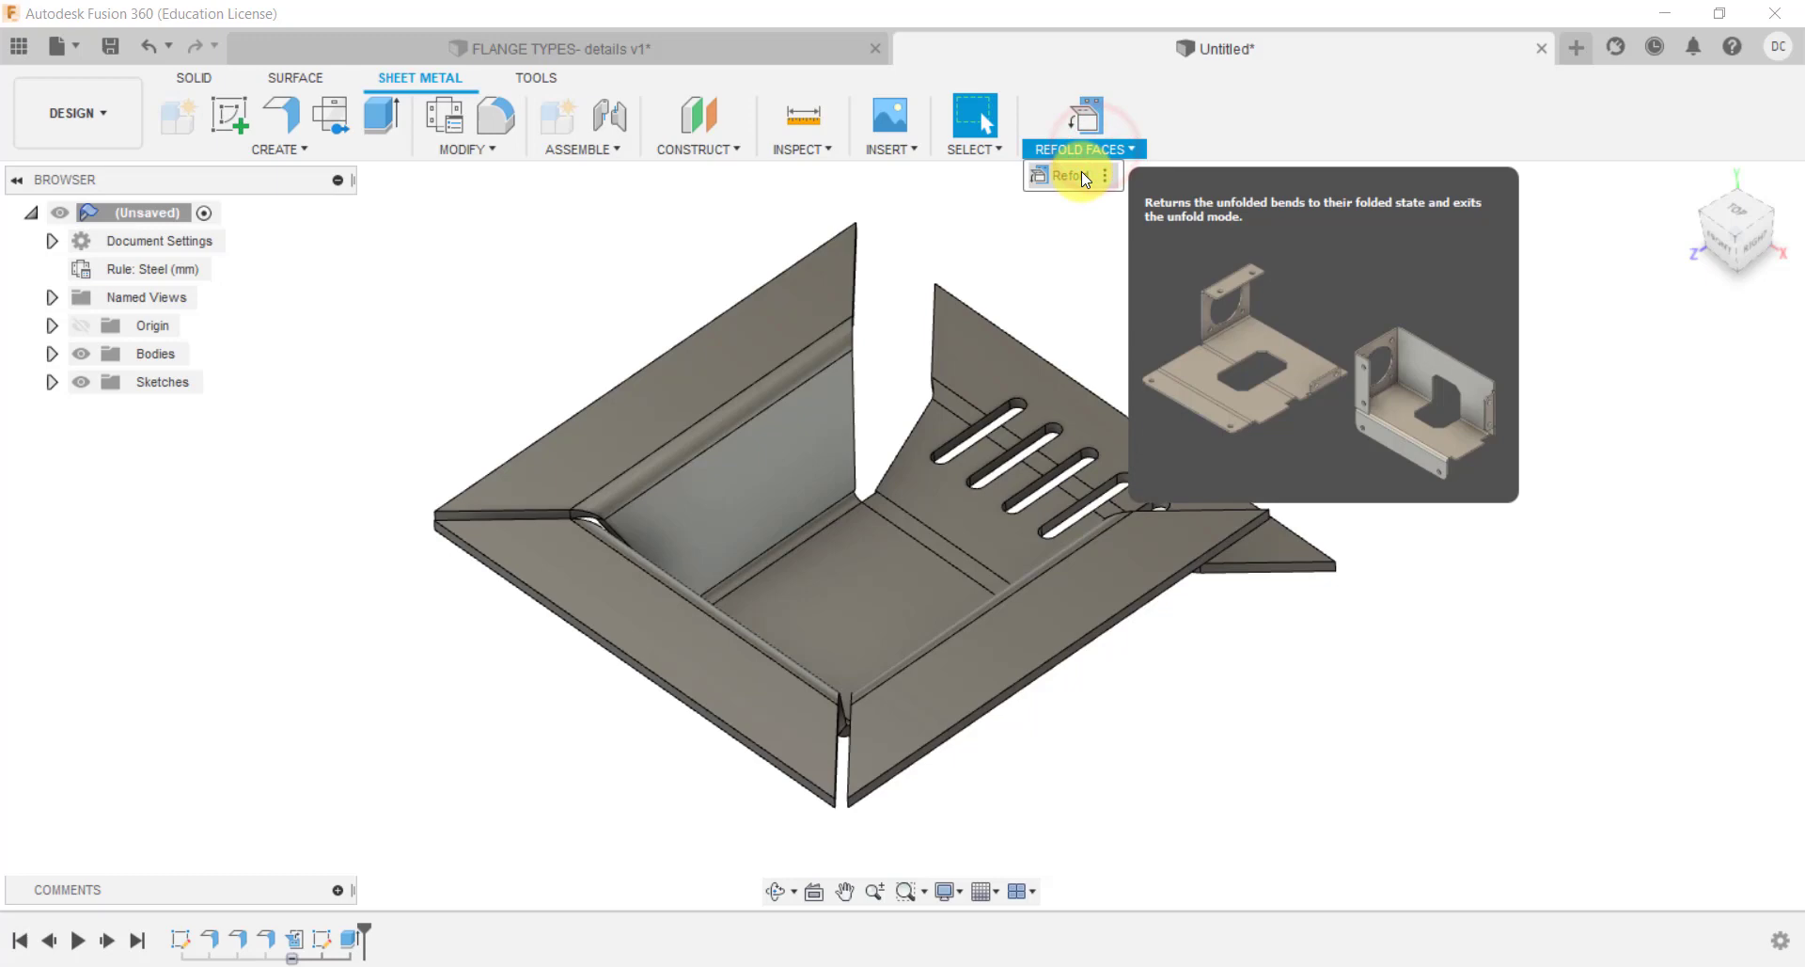
pyautogui.click(1082, 175)
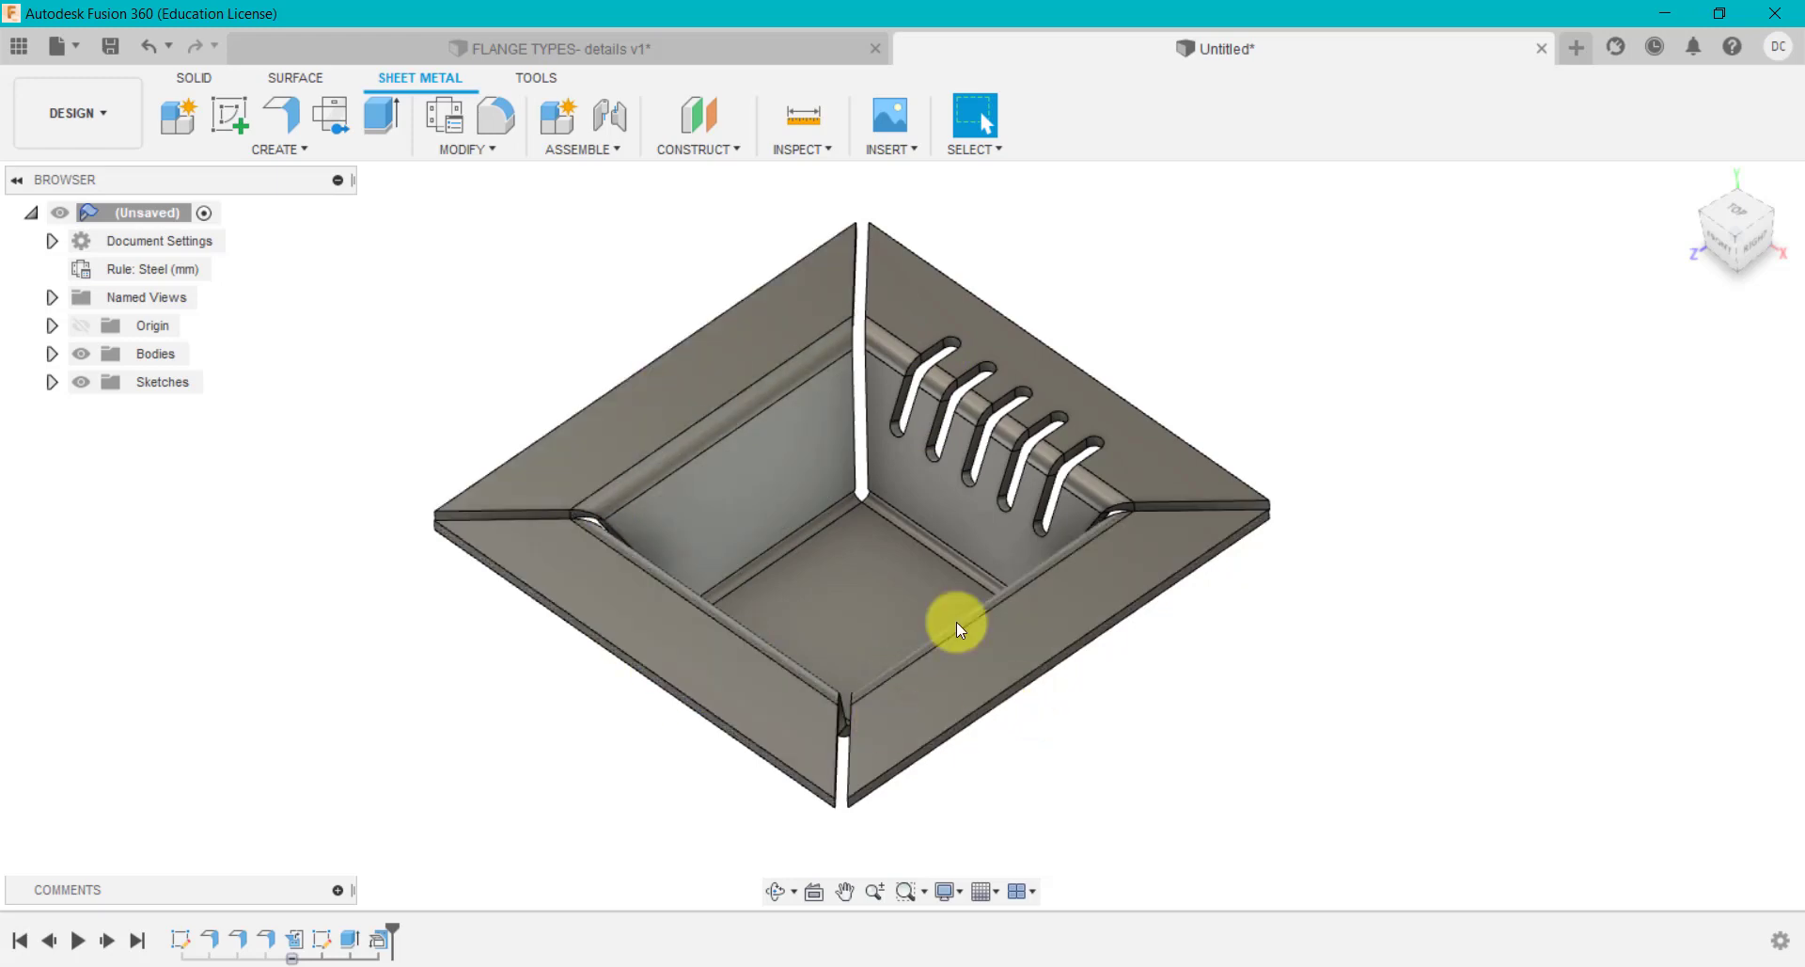
pyautogui.click(717, 47)
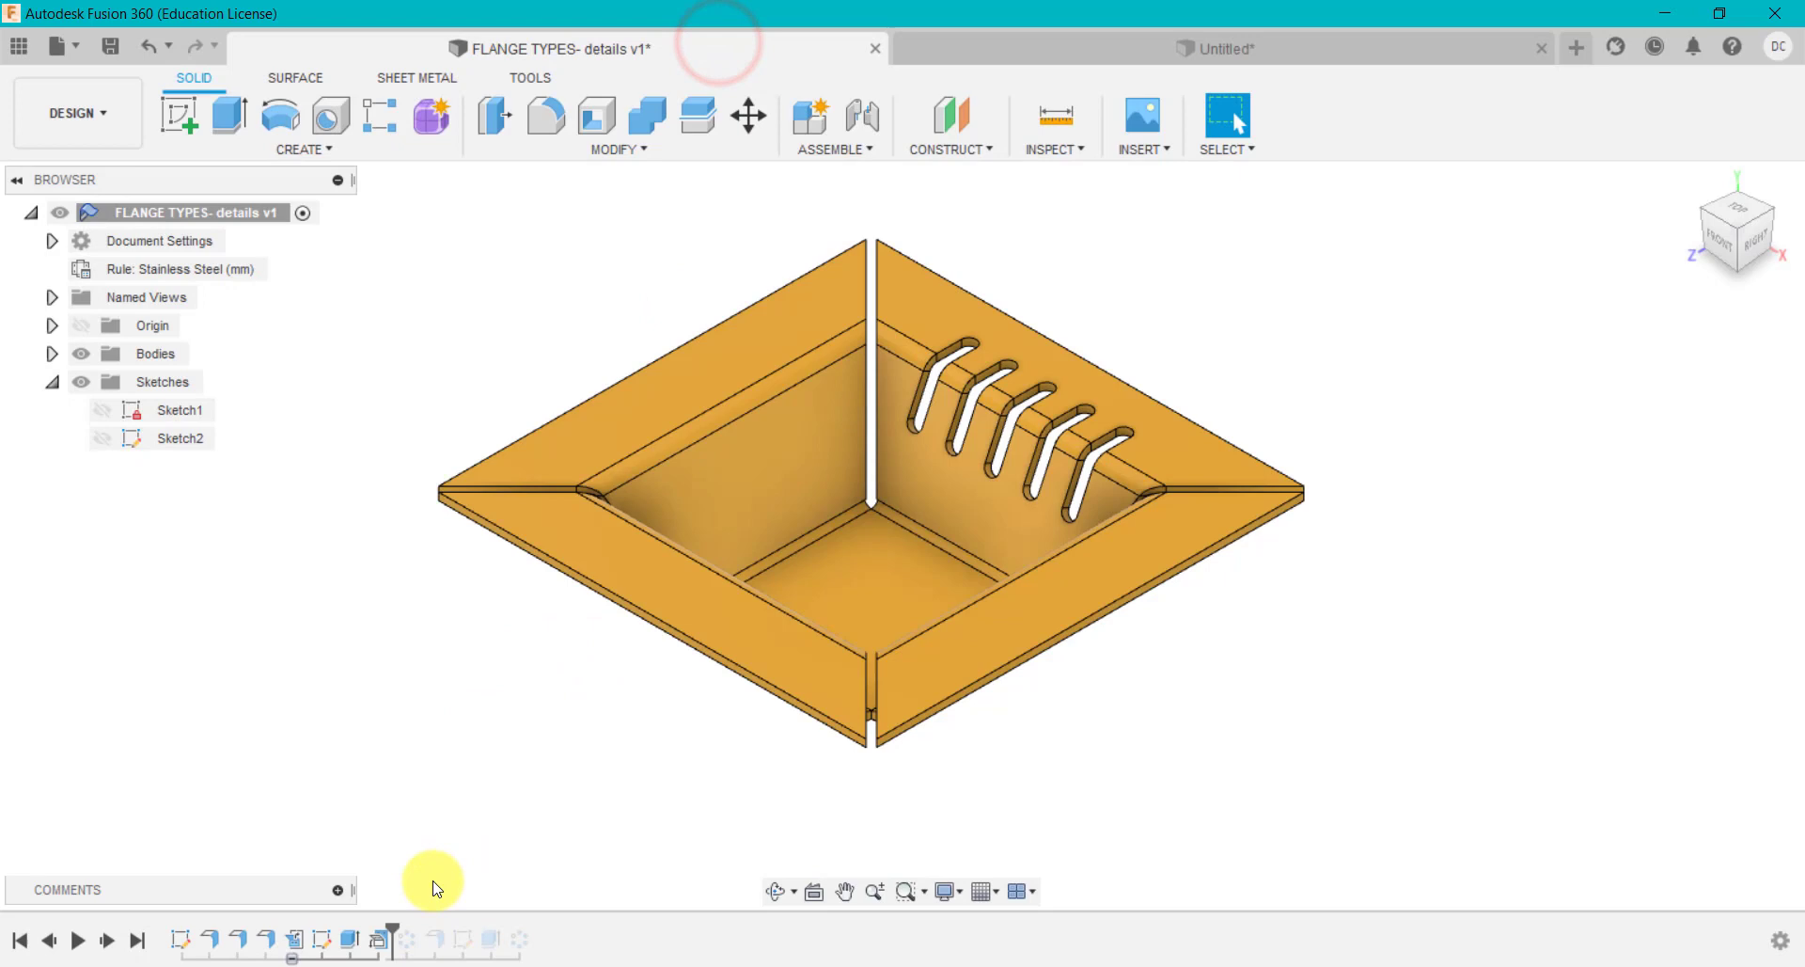
# Step the reference history past the slot pattern, then switch back to Untitled.
pyautogui.moveTo(393, 924); pyautogui.dragTo(421, 926)
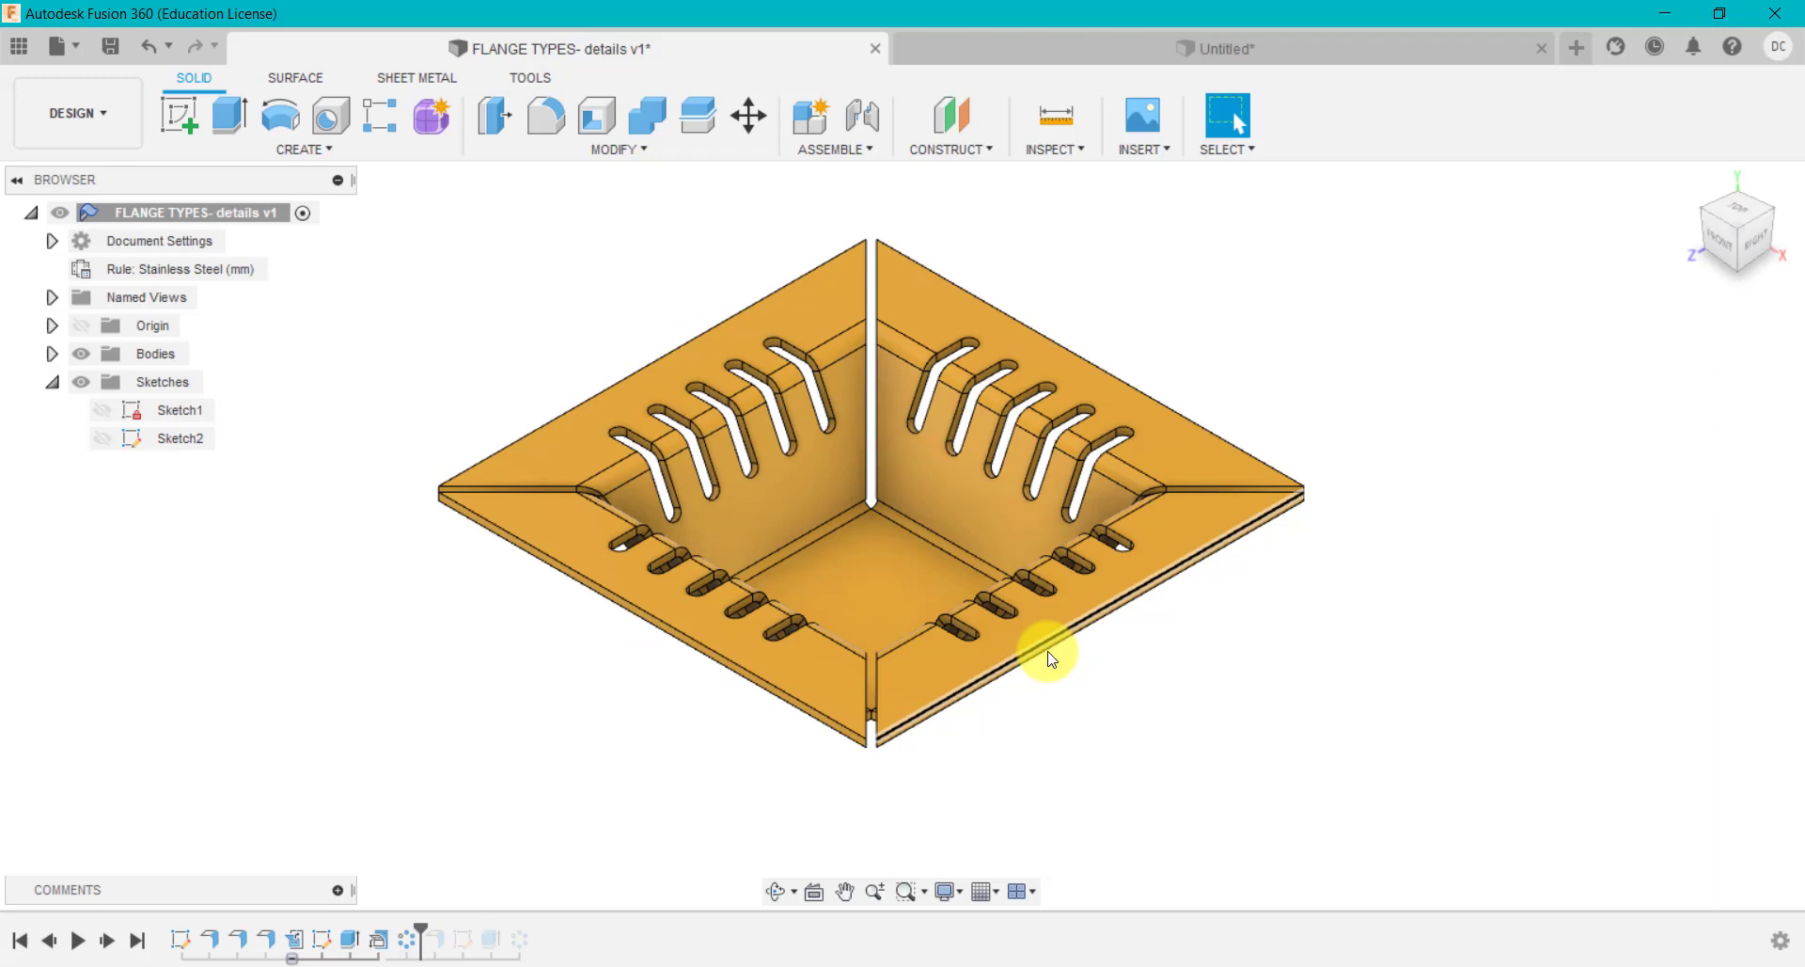
pyautogui.click(1073, 49)
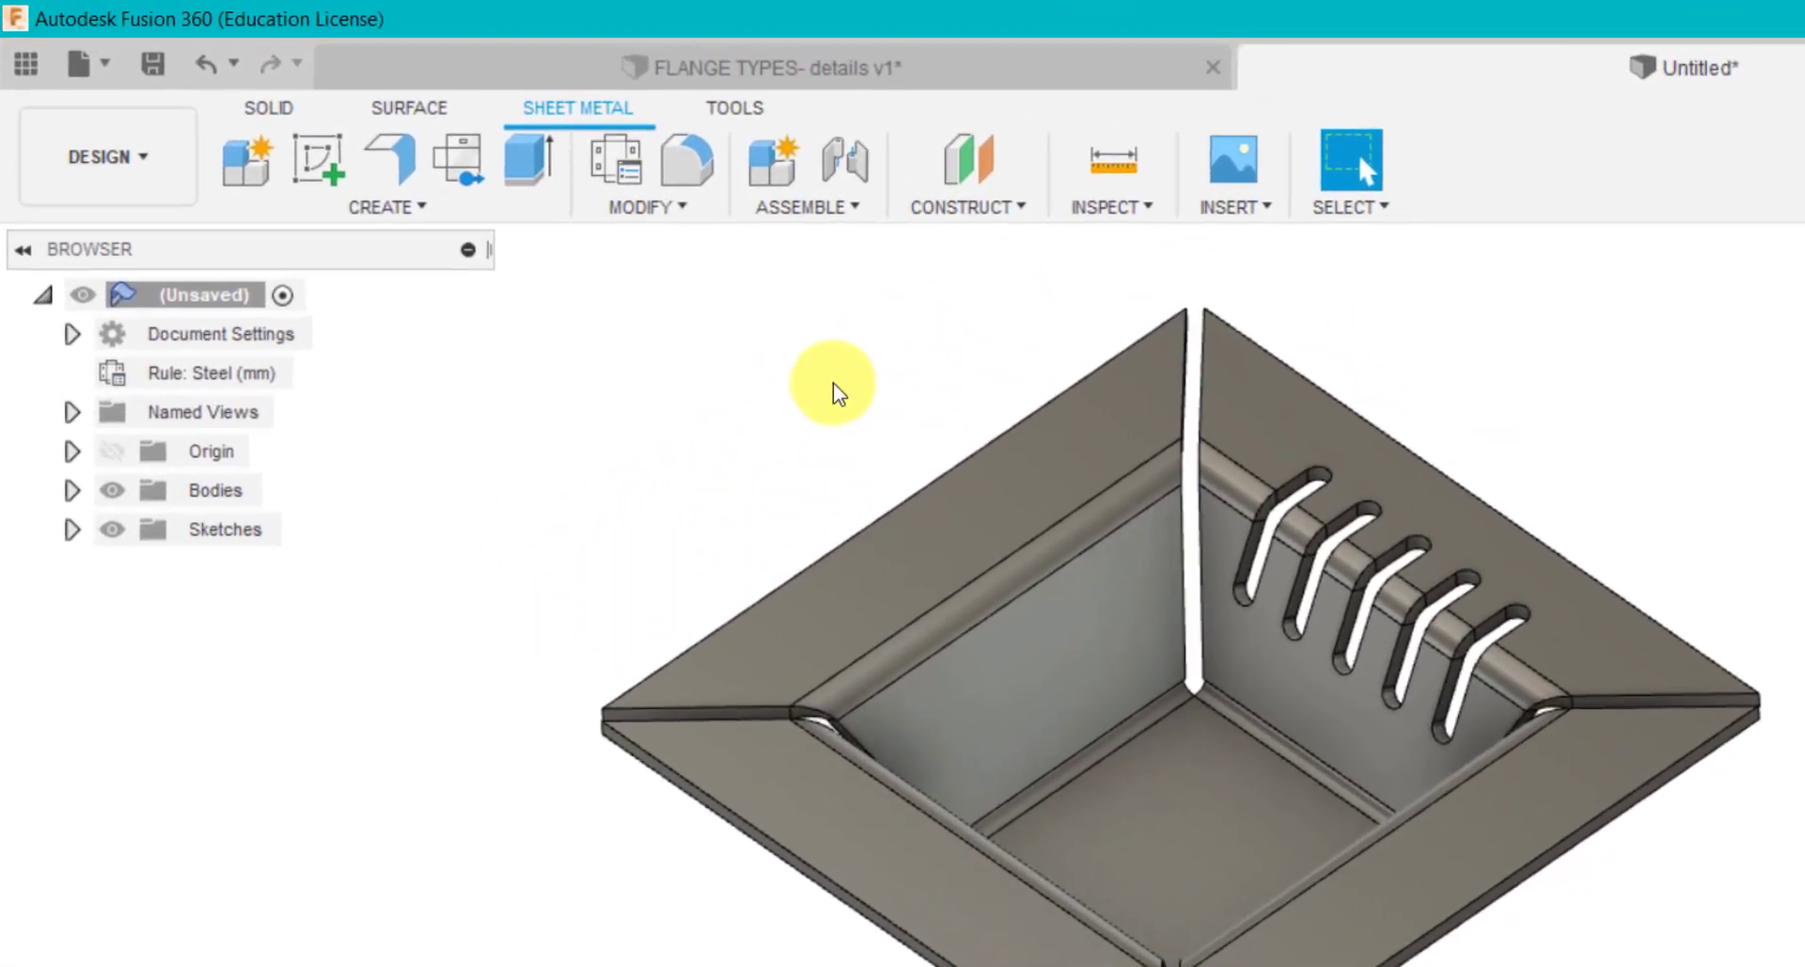
# Circular-pattern the Extrude1 slot cut as features around the Y axis, with quantity 4.
pyautogui.click(318, 209)
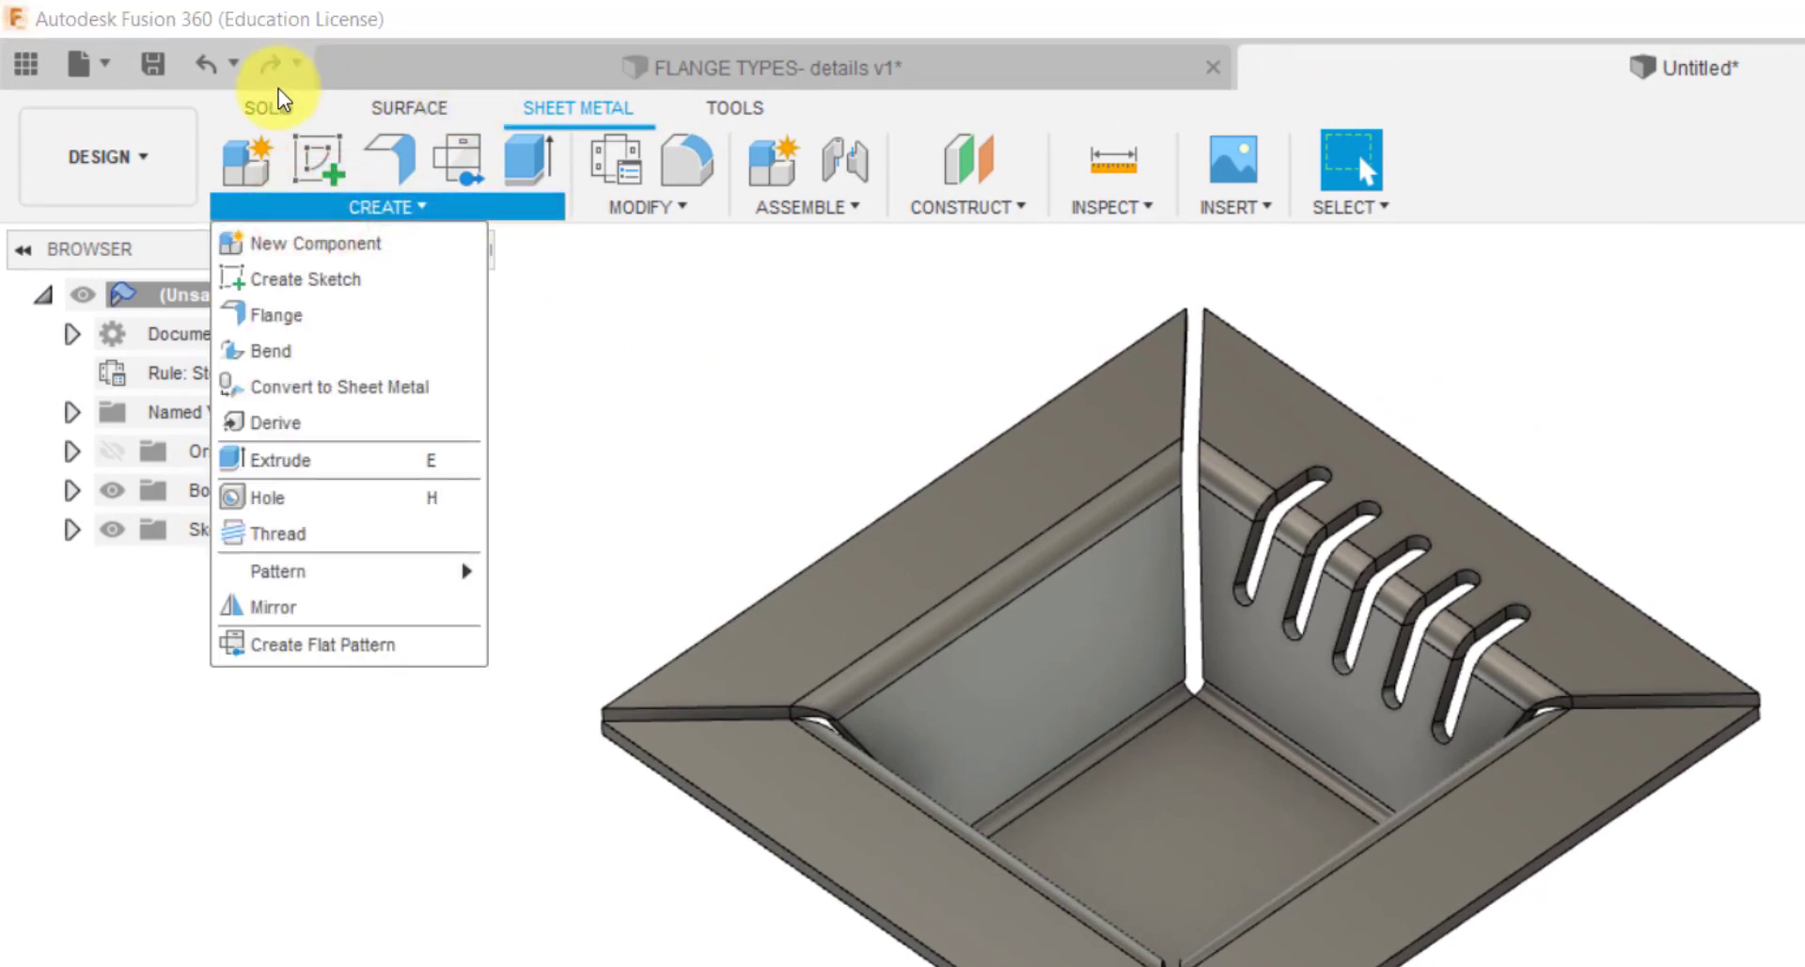
pyautogui.click(676, 440)
pyautogui.click(271, 108)
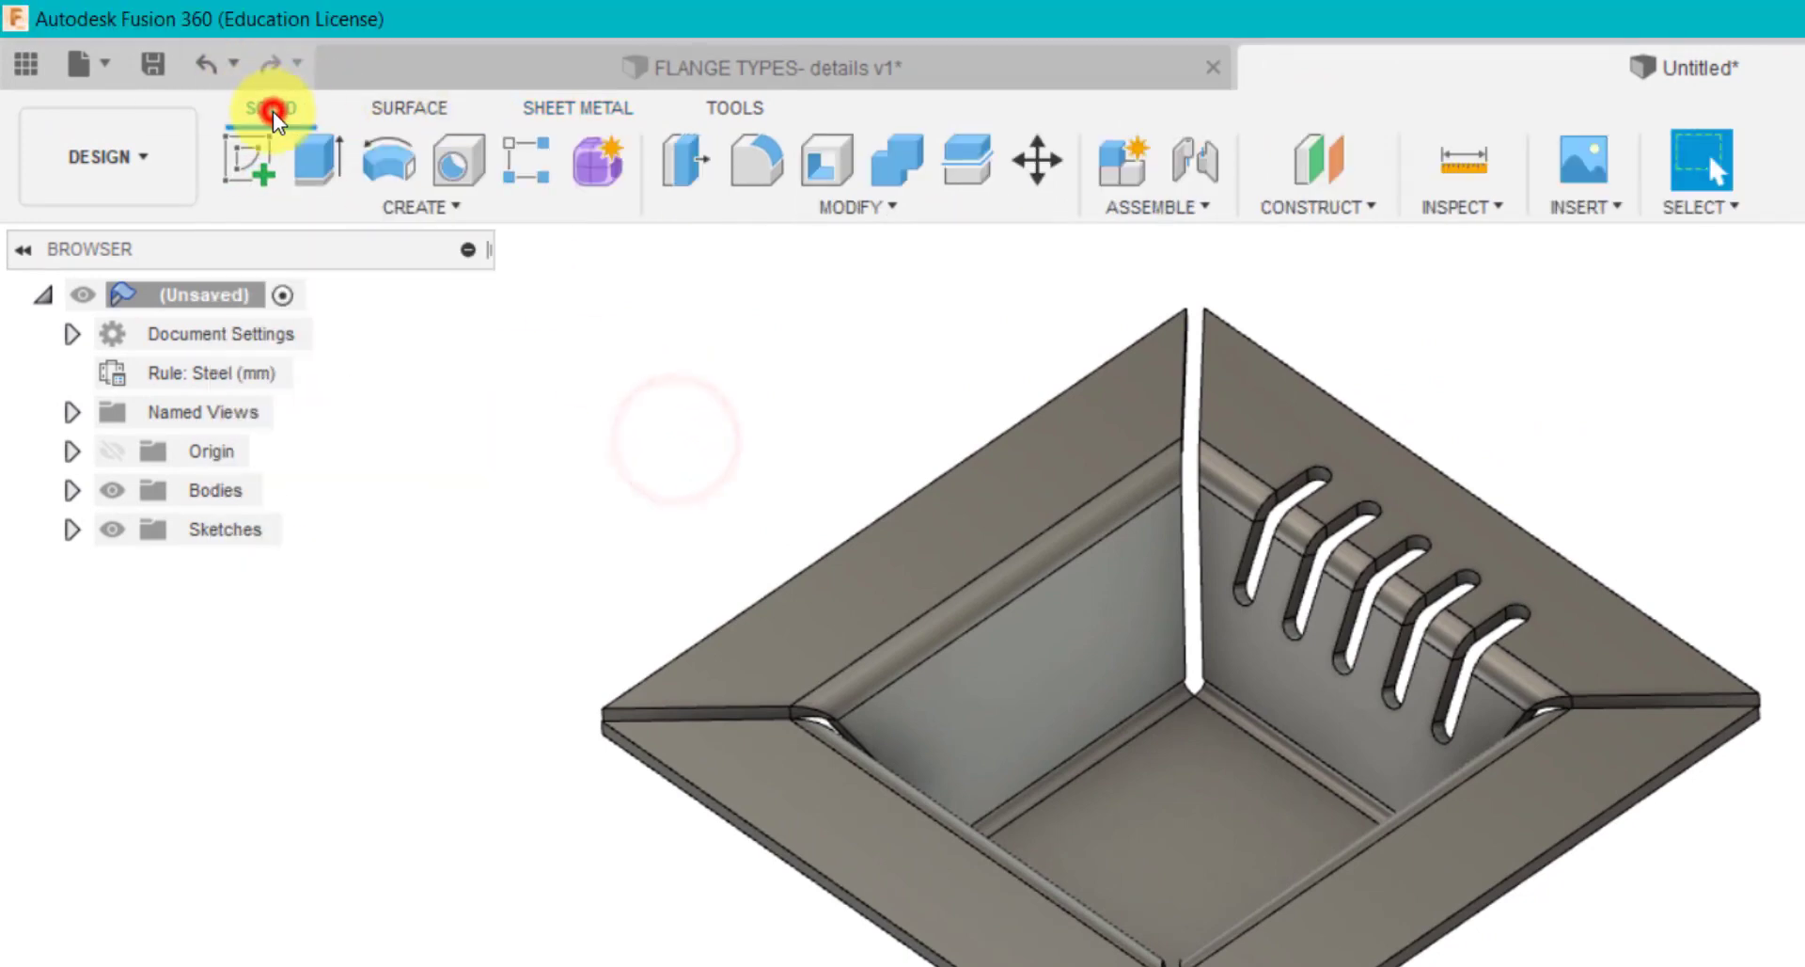
pyautogui.click(455, 203)
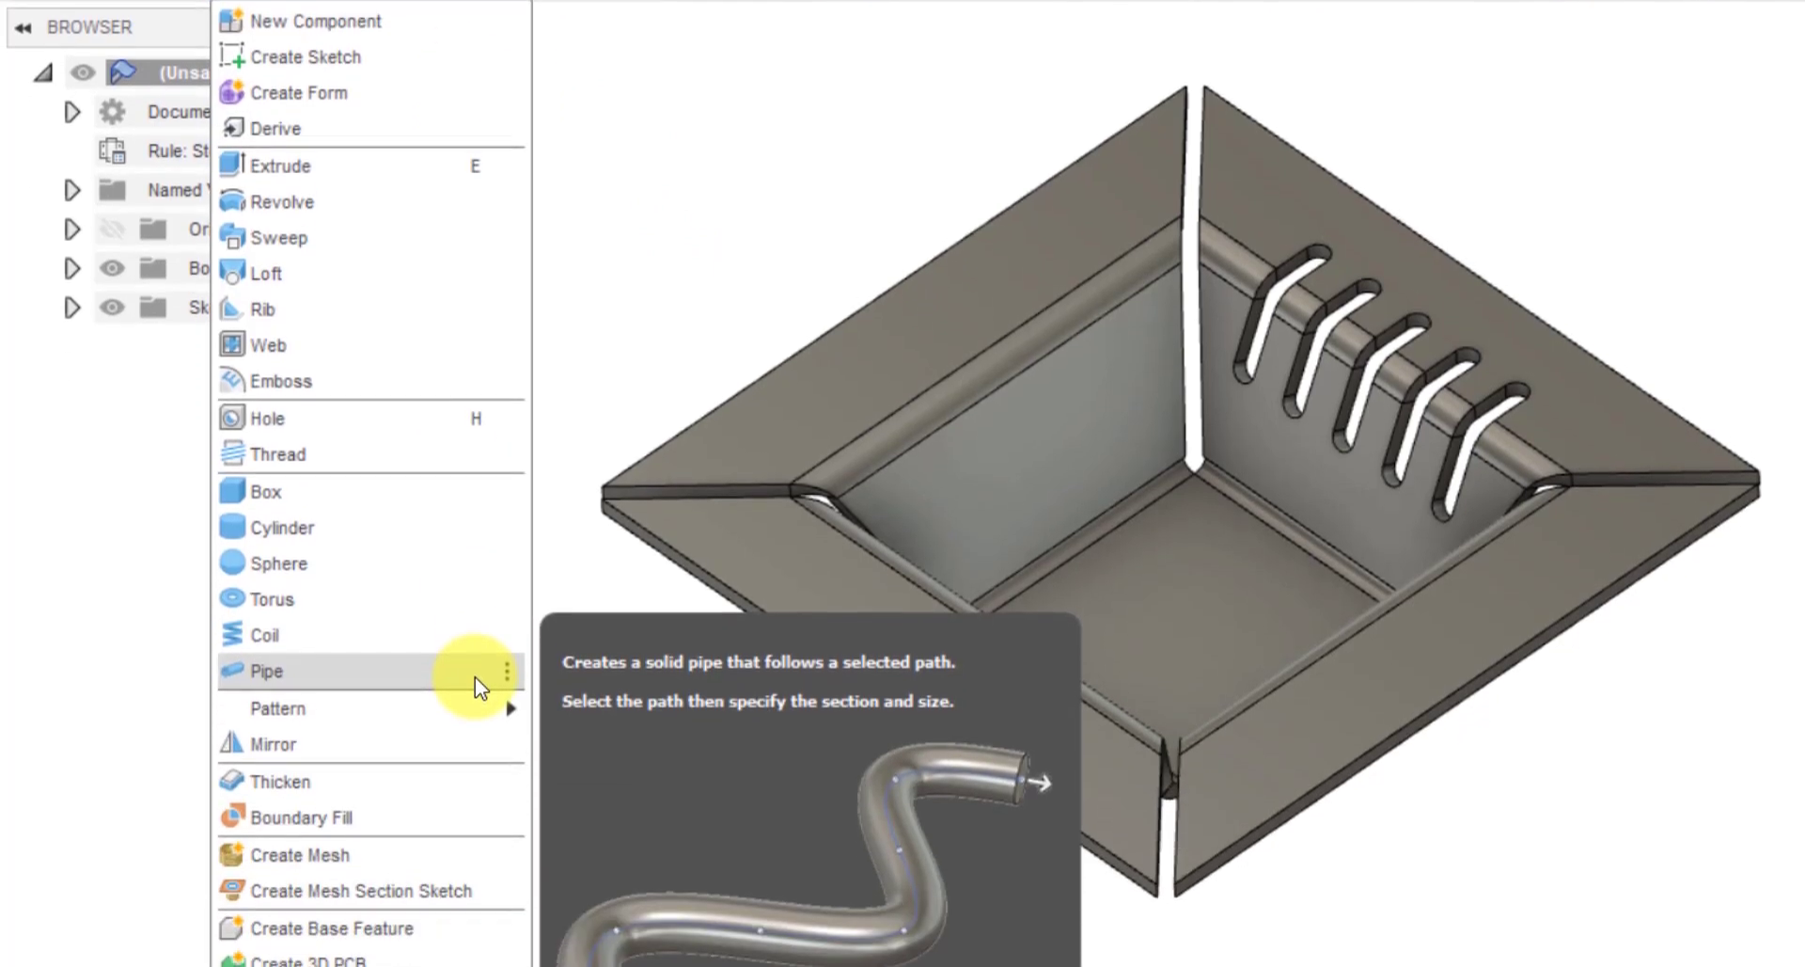
pyautogui.moveTo(470, 713)
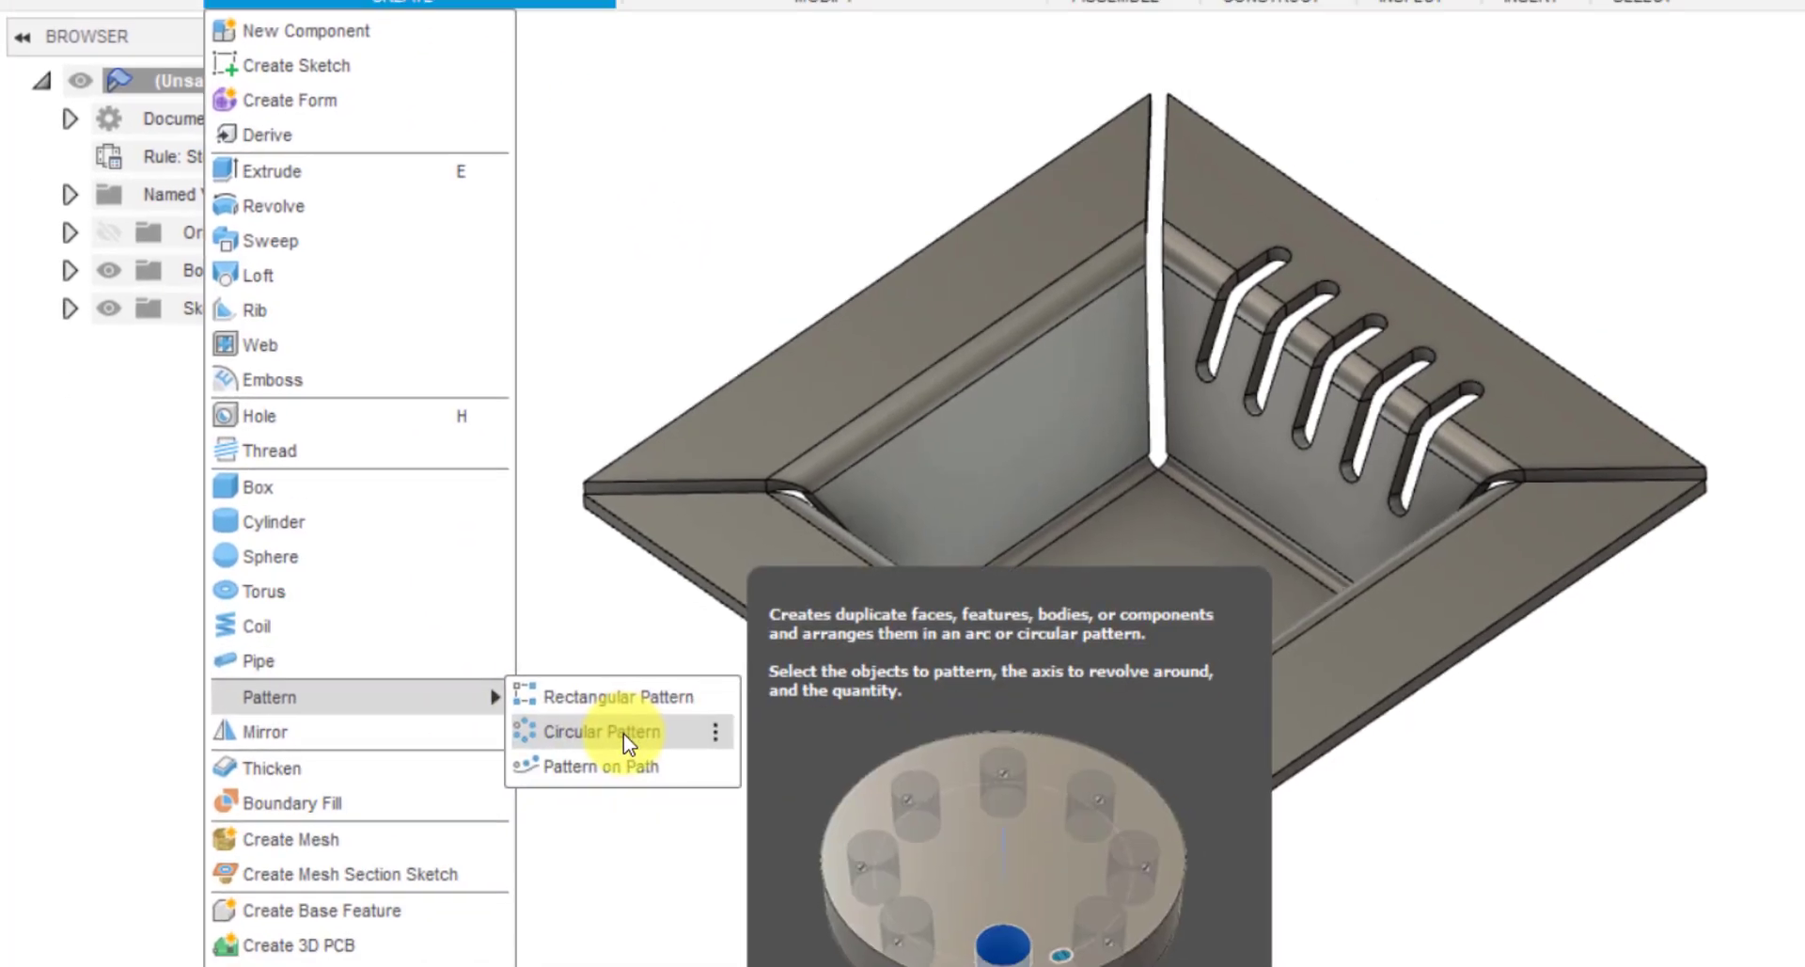
pyautogui.click(613, 738)
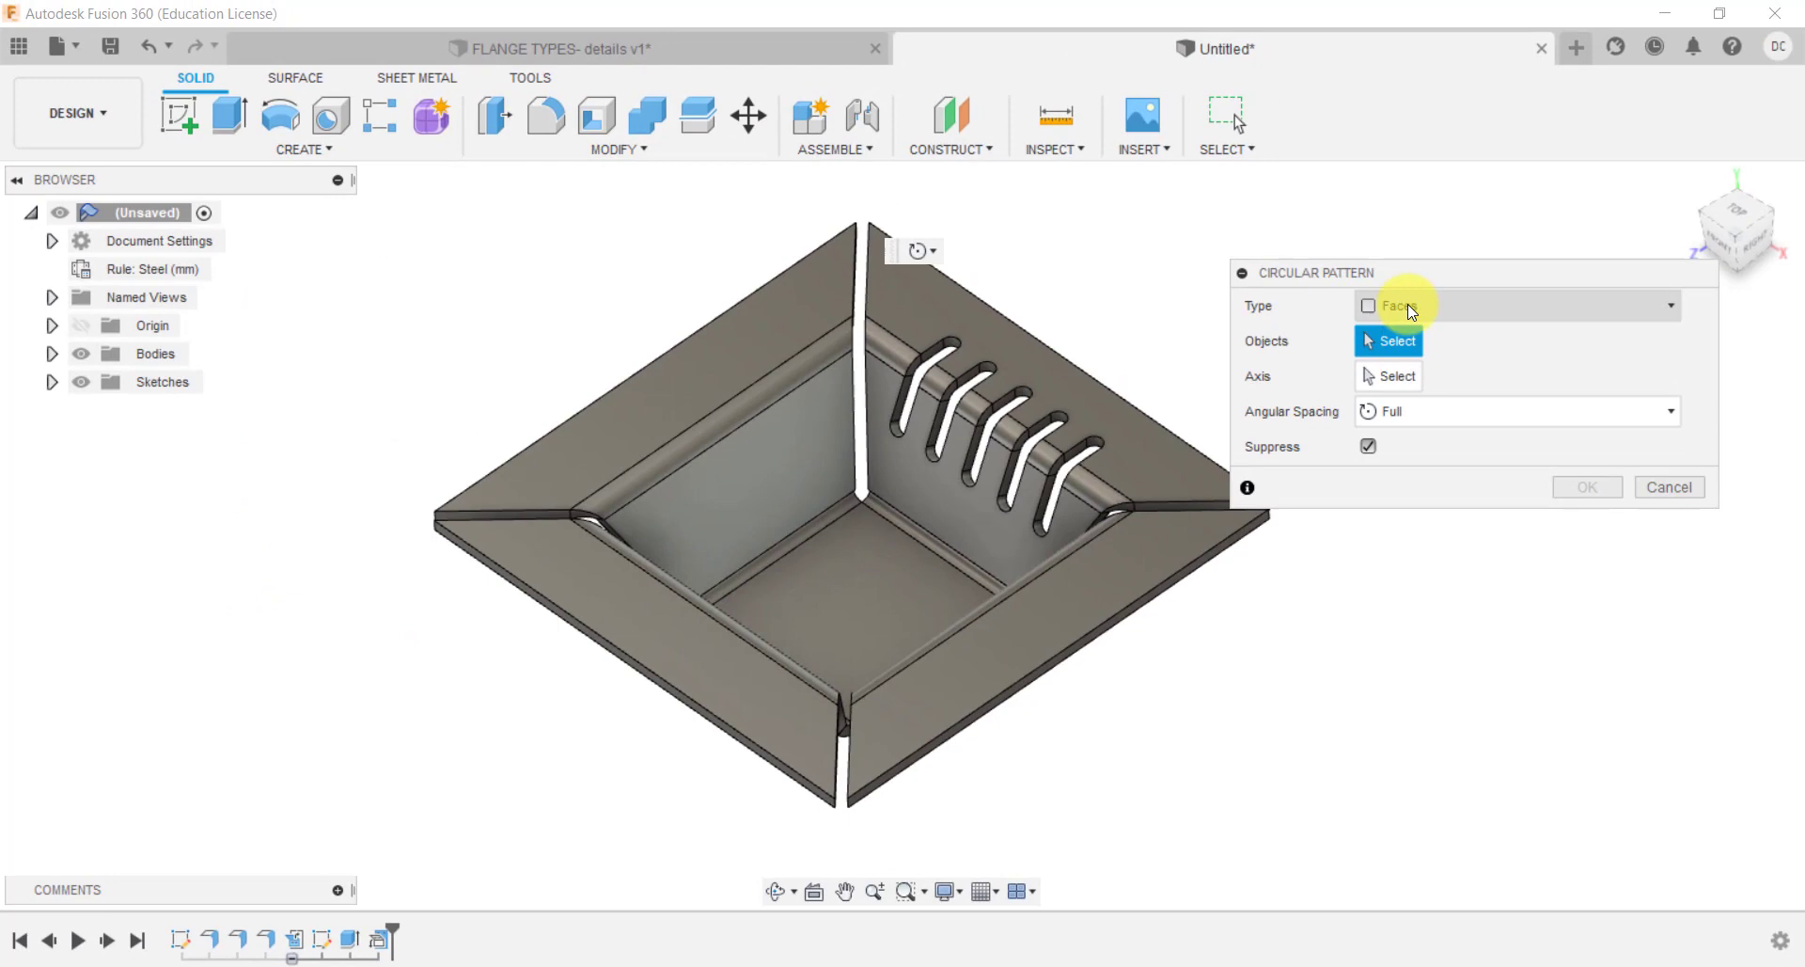
pyautogui.click(1467, 291)
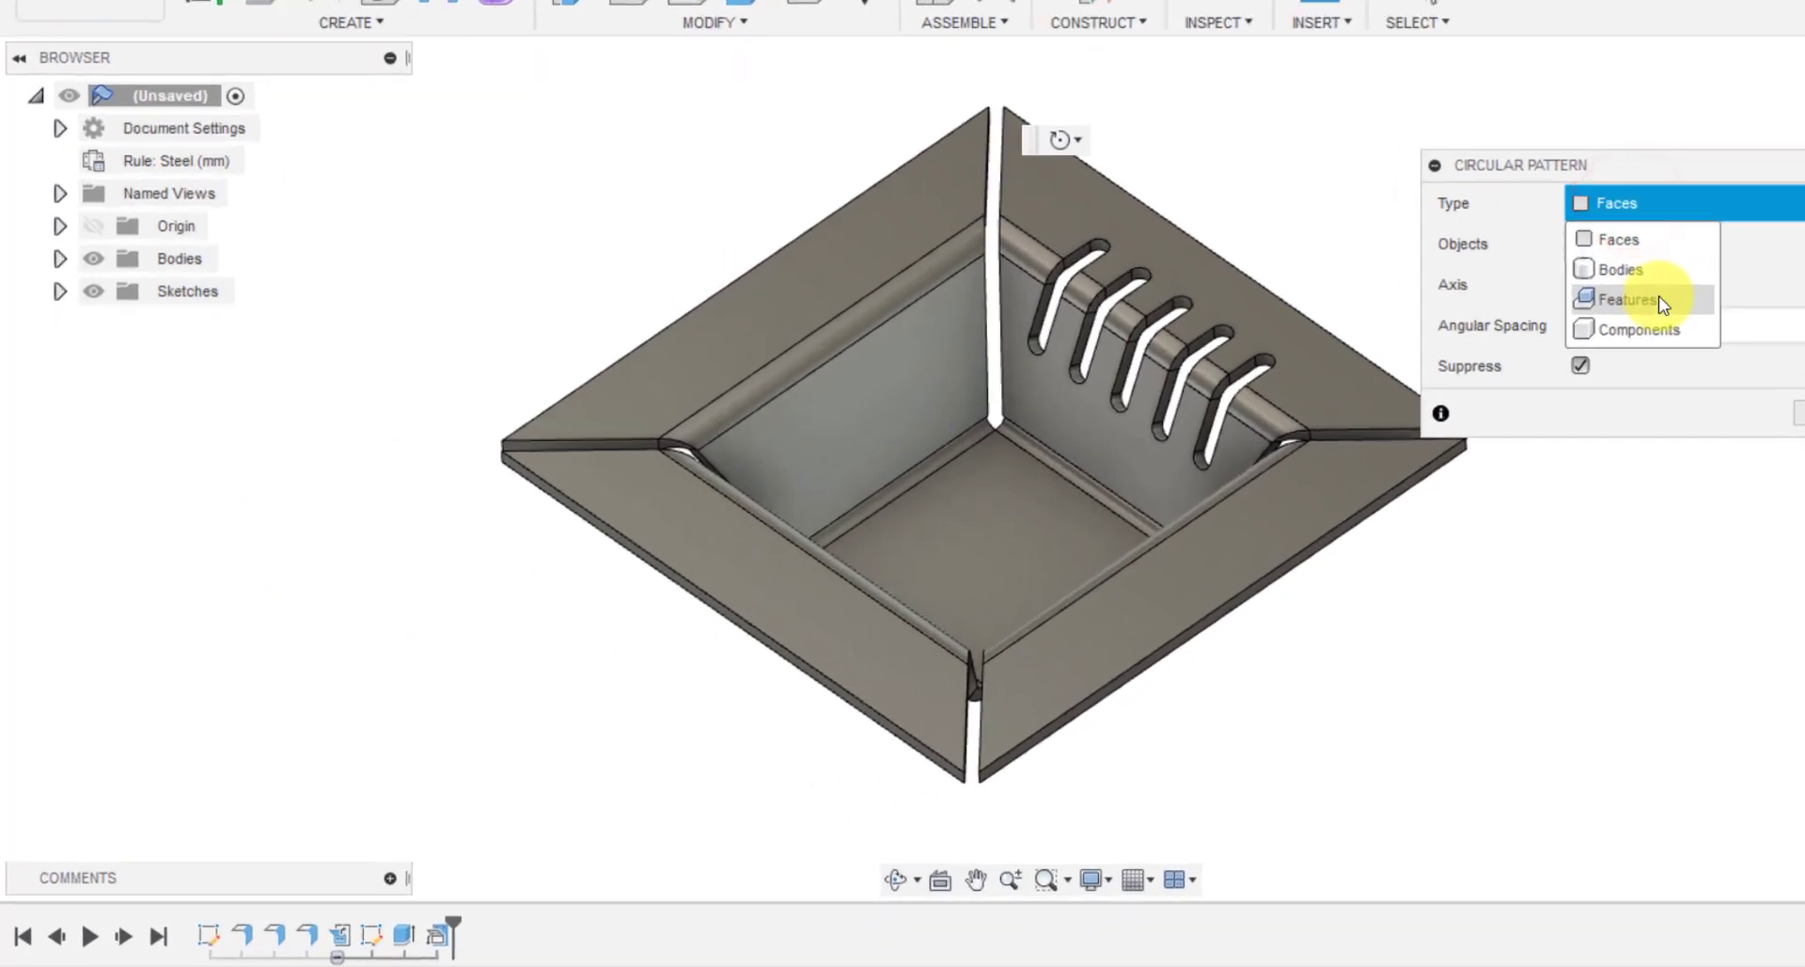
pyautogui.click(1627, 299)
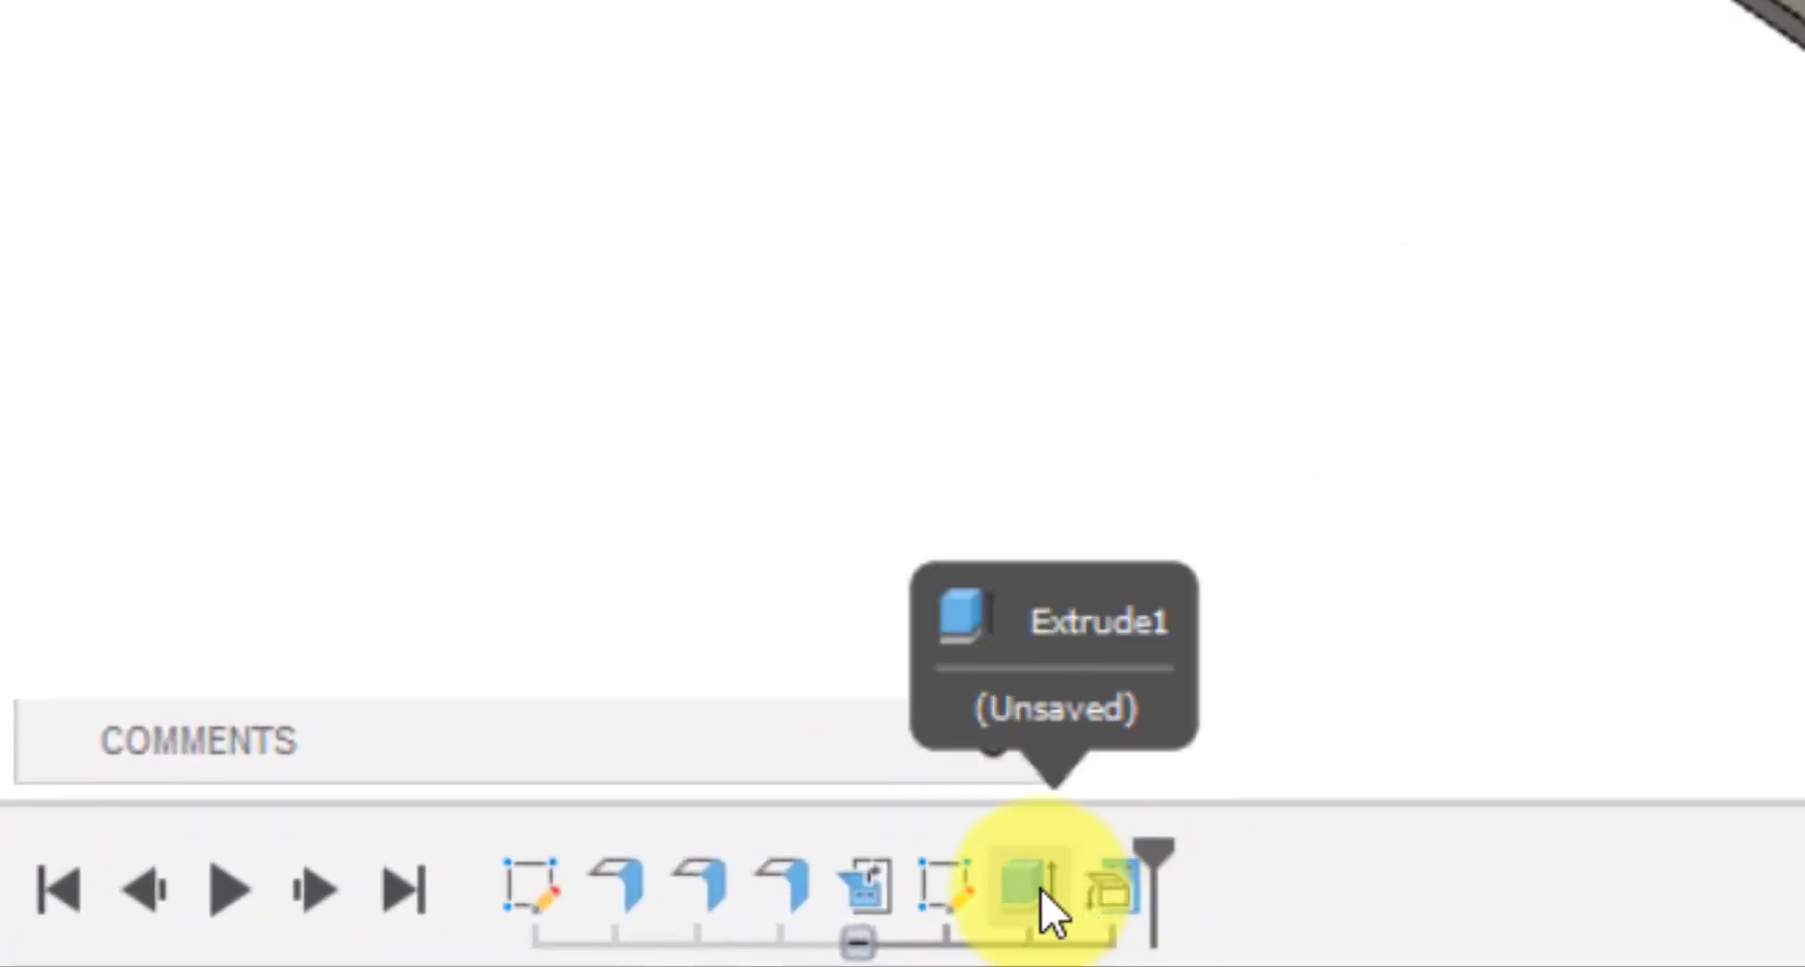
pyautogui.click(1039, 889)
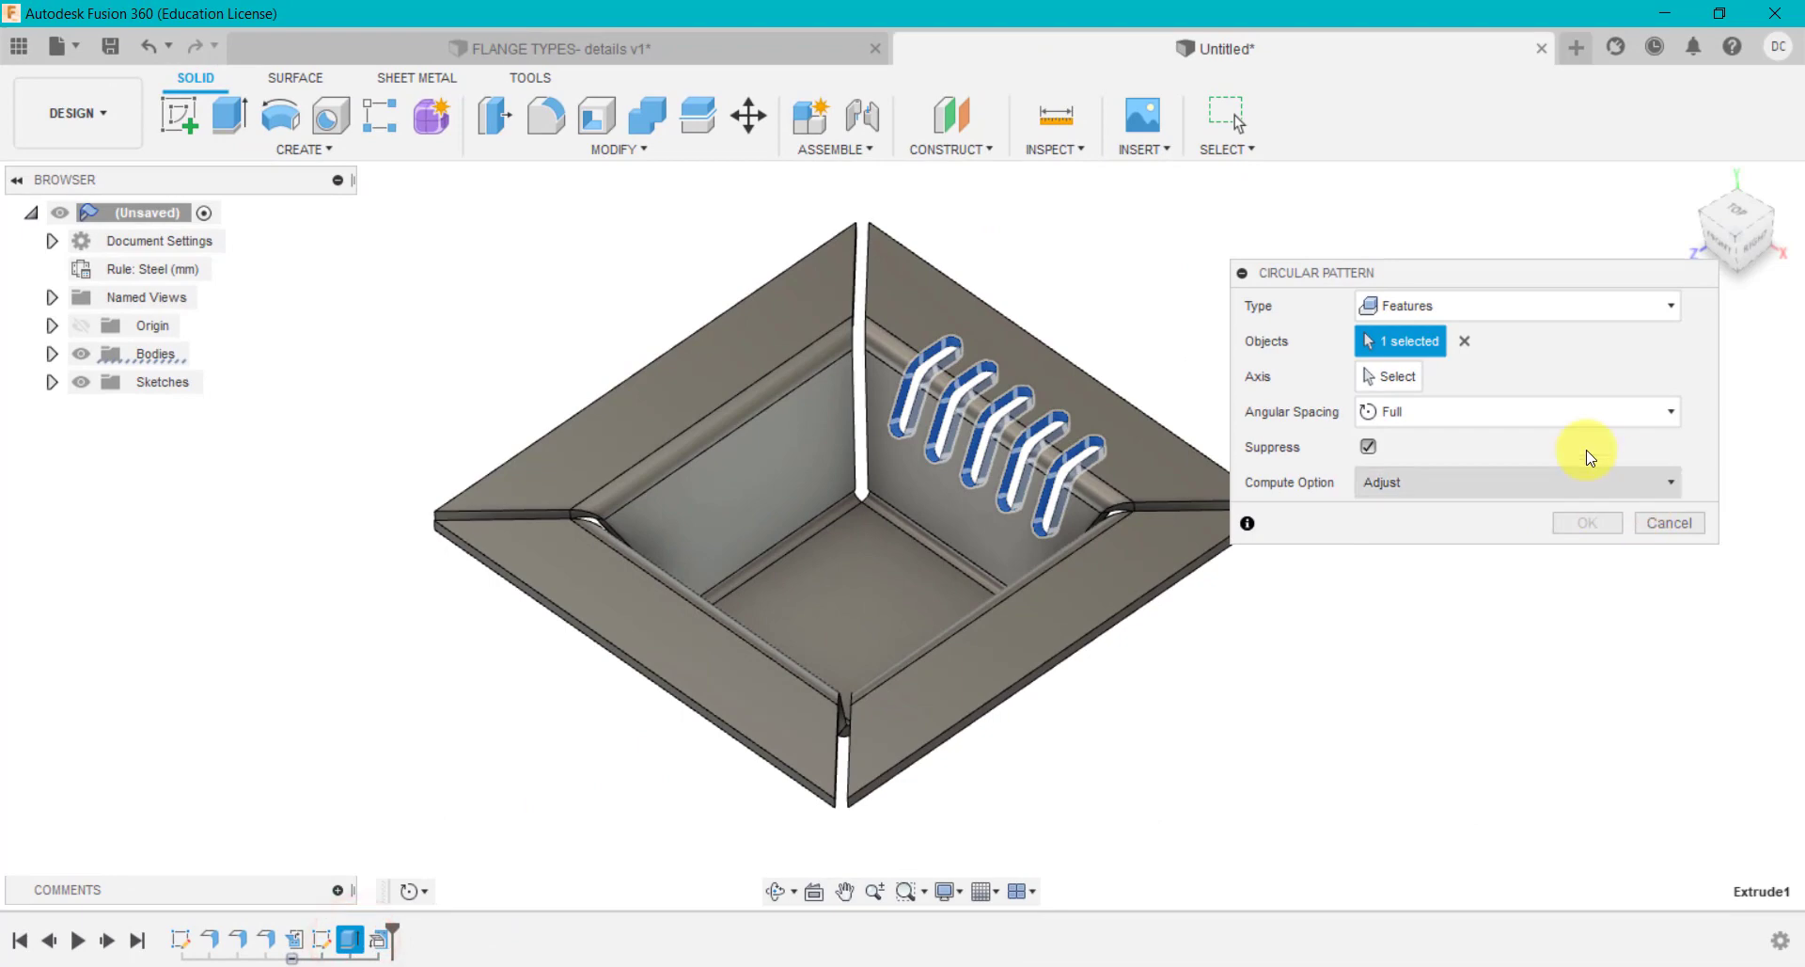
pyautogui.click(1389, 376)
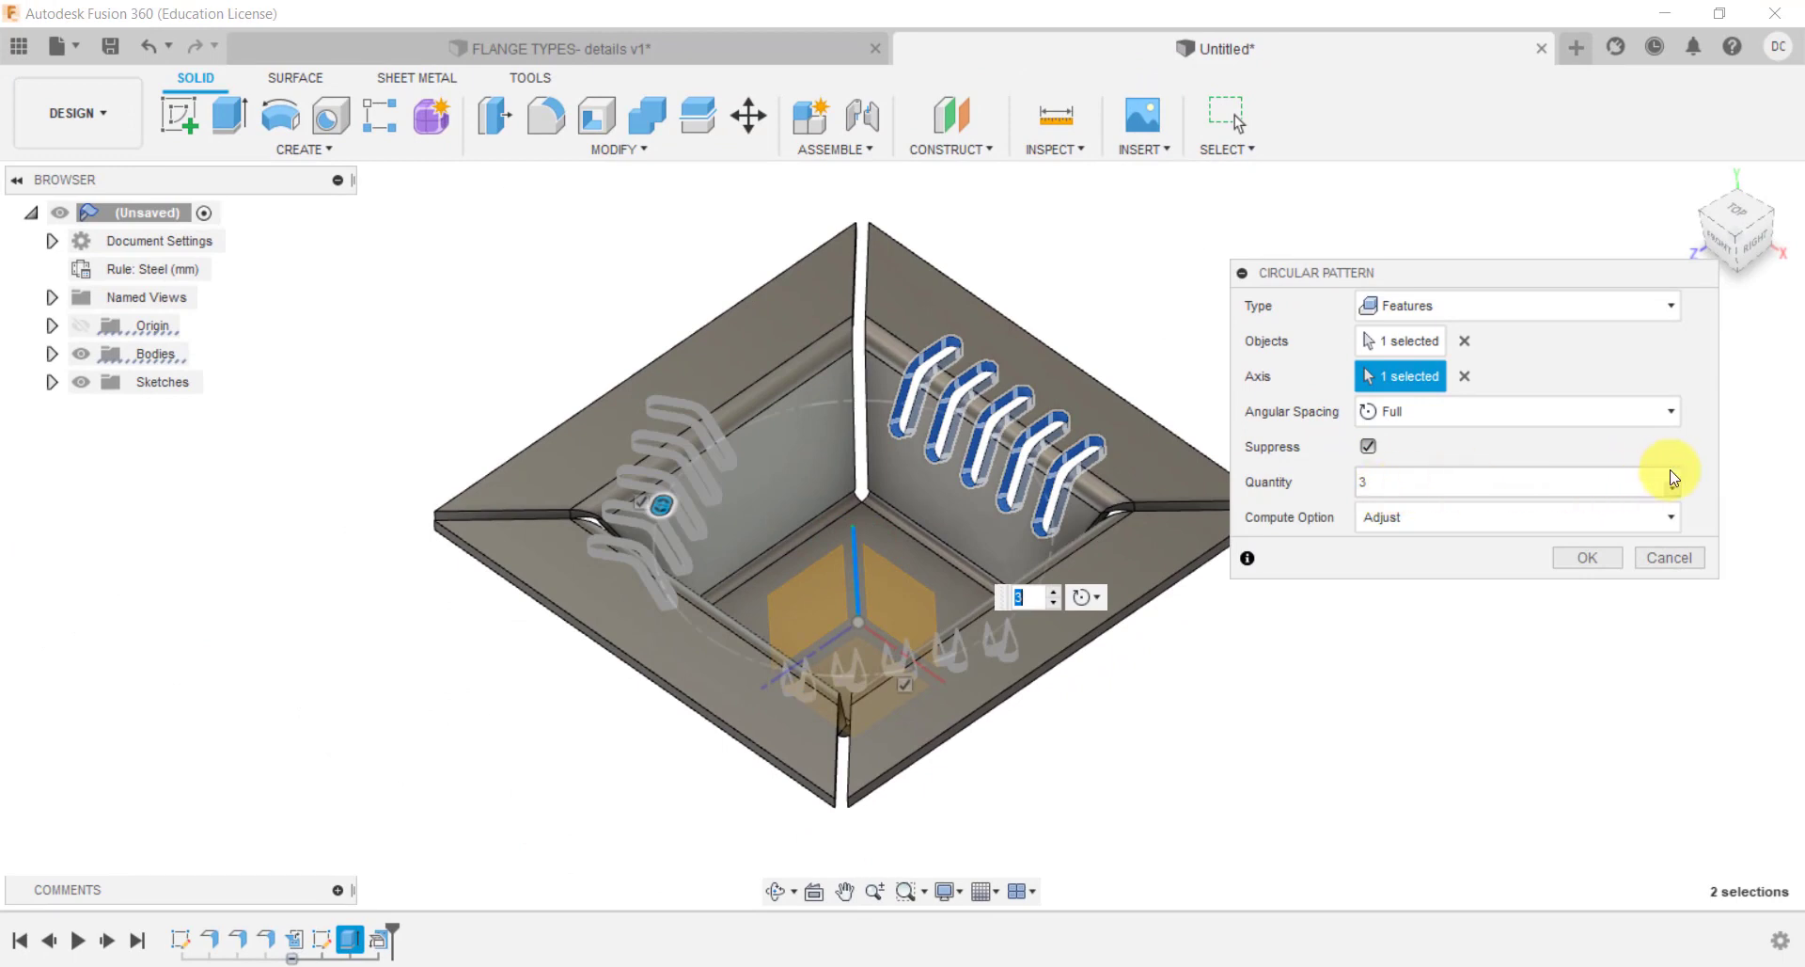
pyautogui.click(1672, 475)
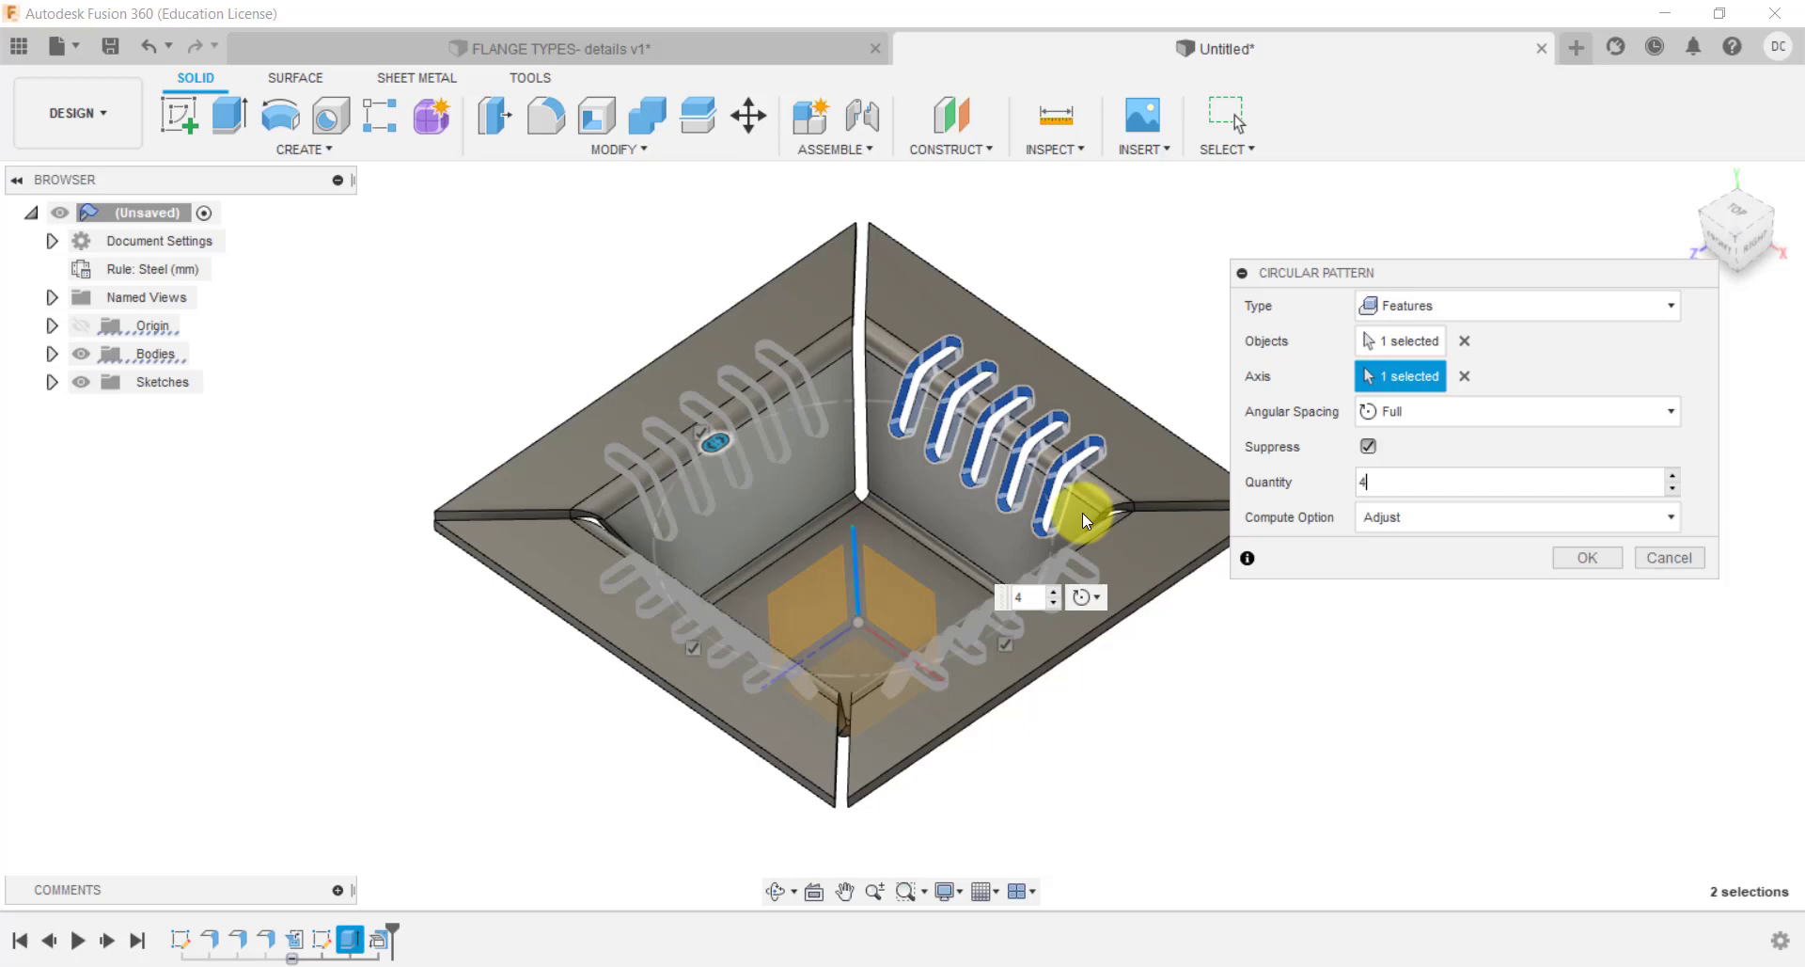
pyautogui.click(1588, 560)
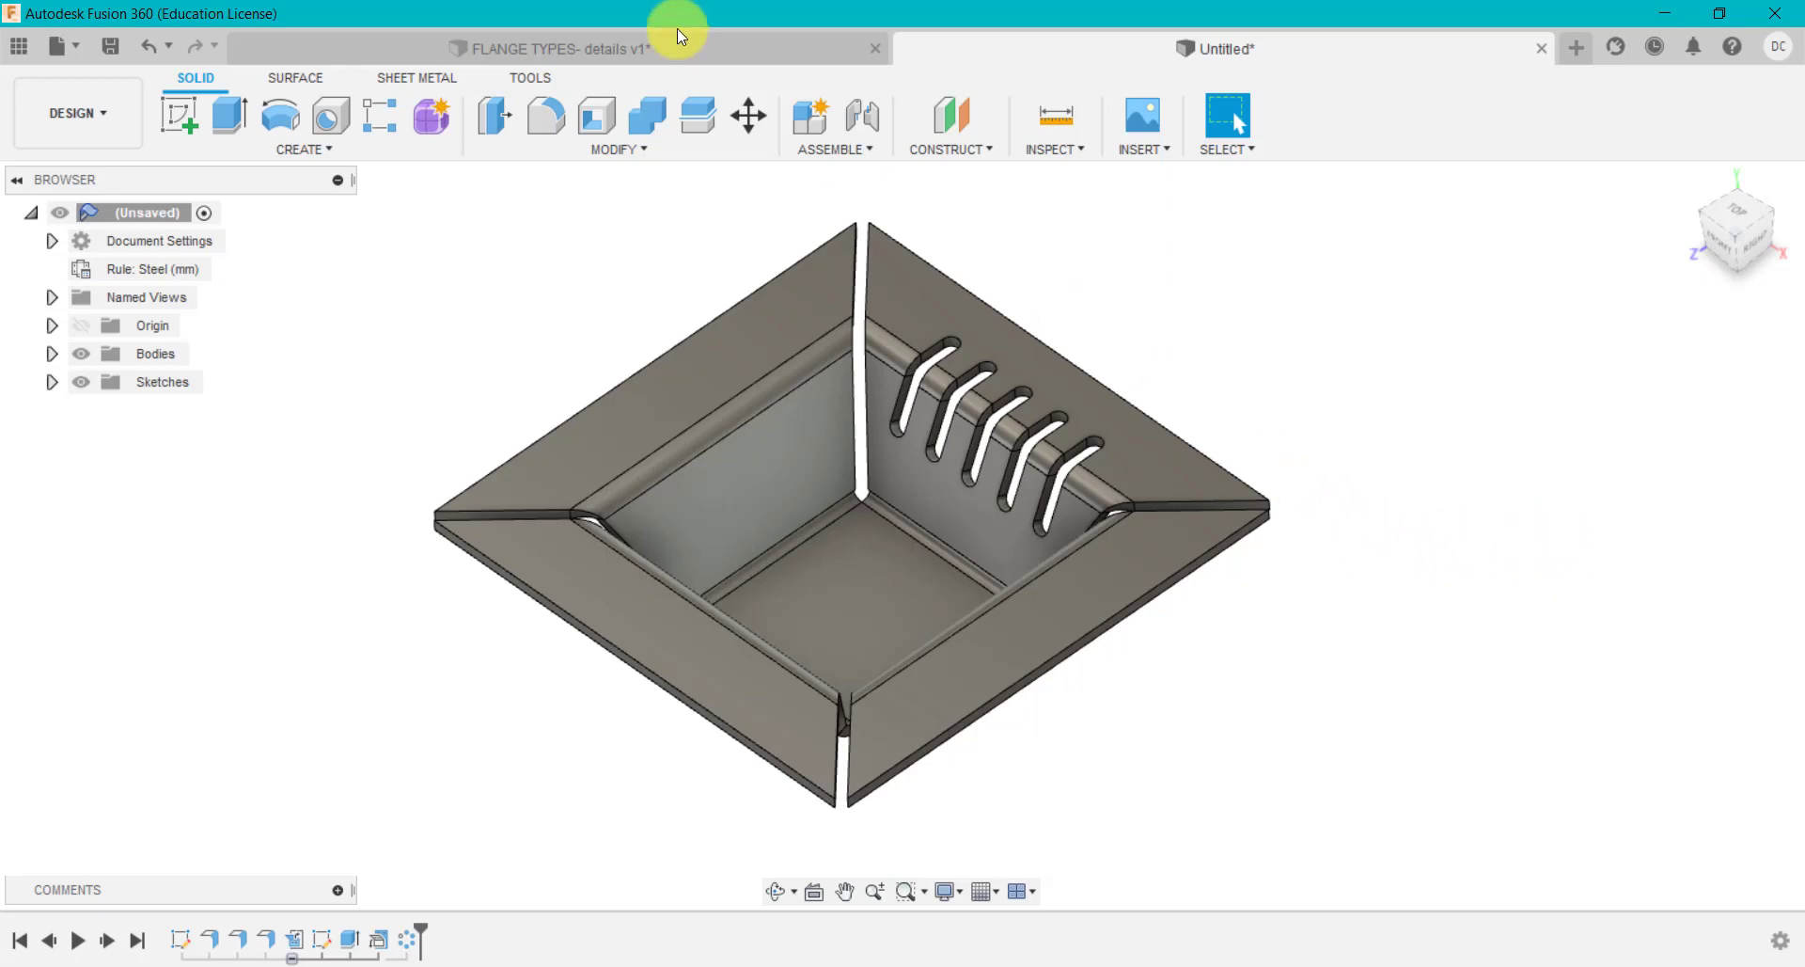
# Inspect the reference pattern's settings in the FLANGE TYPES document without changing them.
pyautogui.click(653, 39)
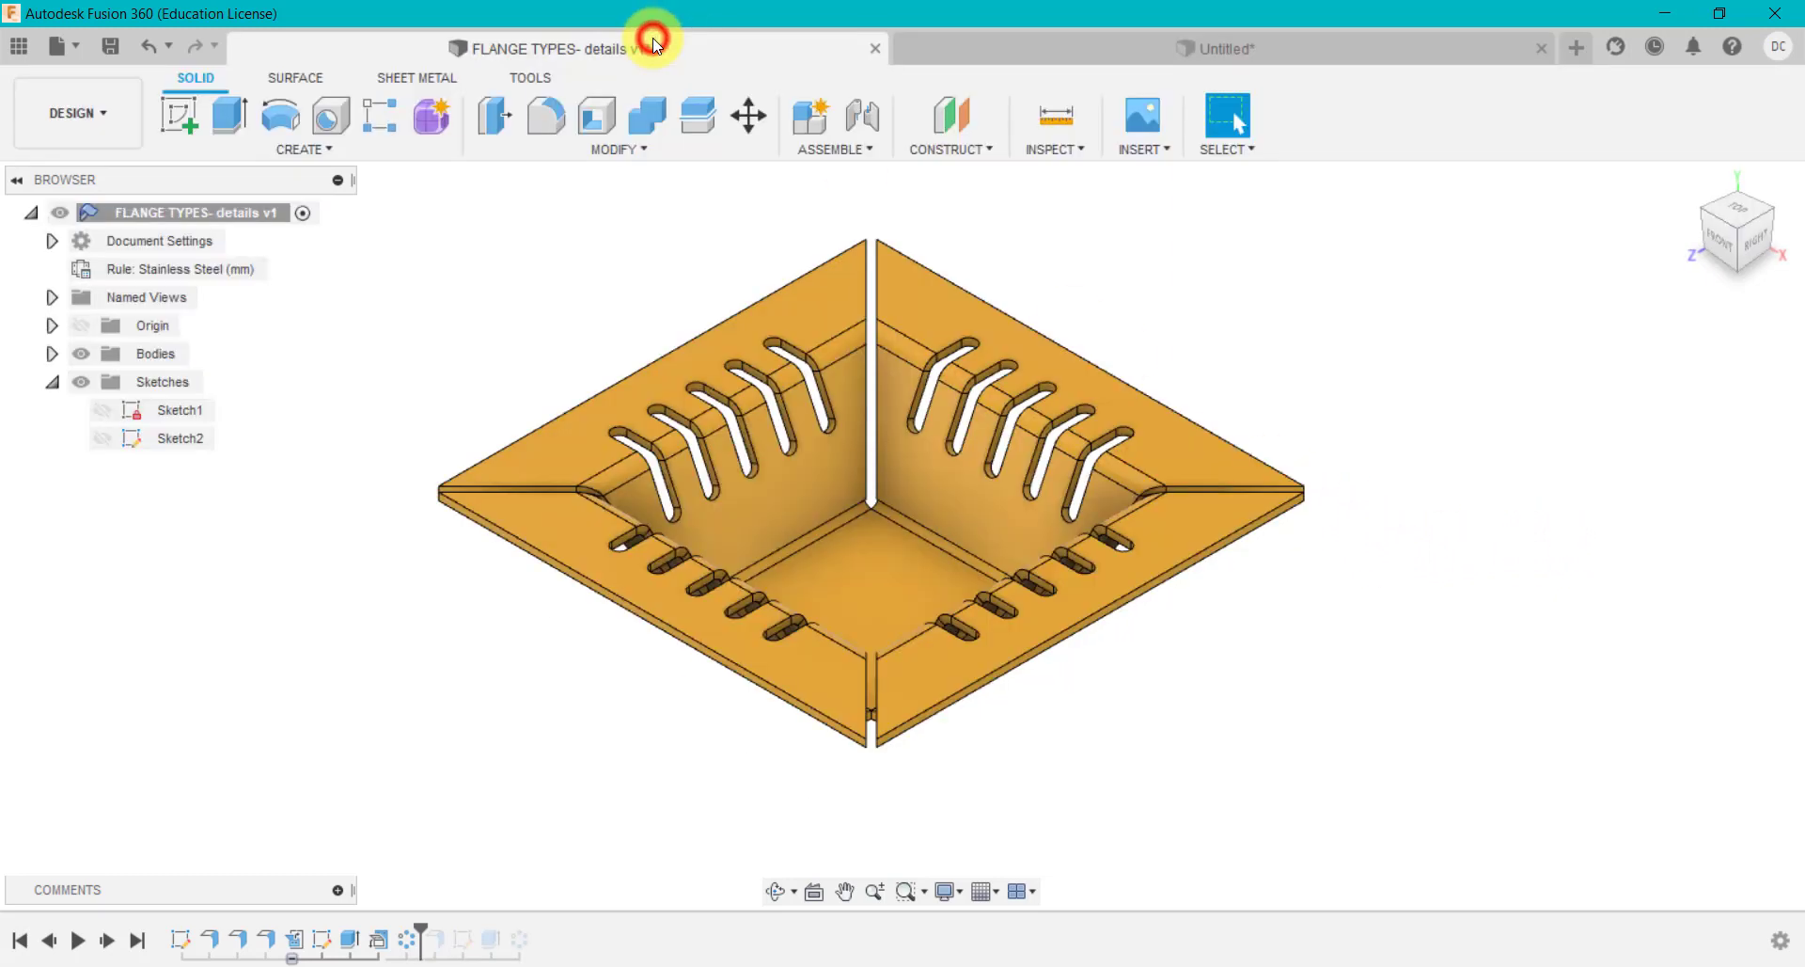
pyautogui.rightClick(399, 941)
pyautogui.click(476, 730)
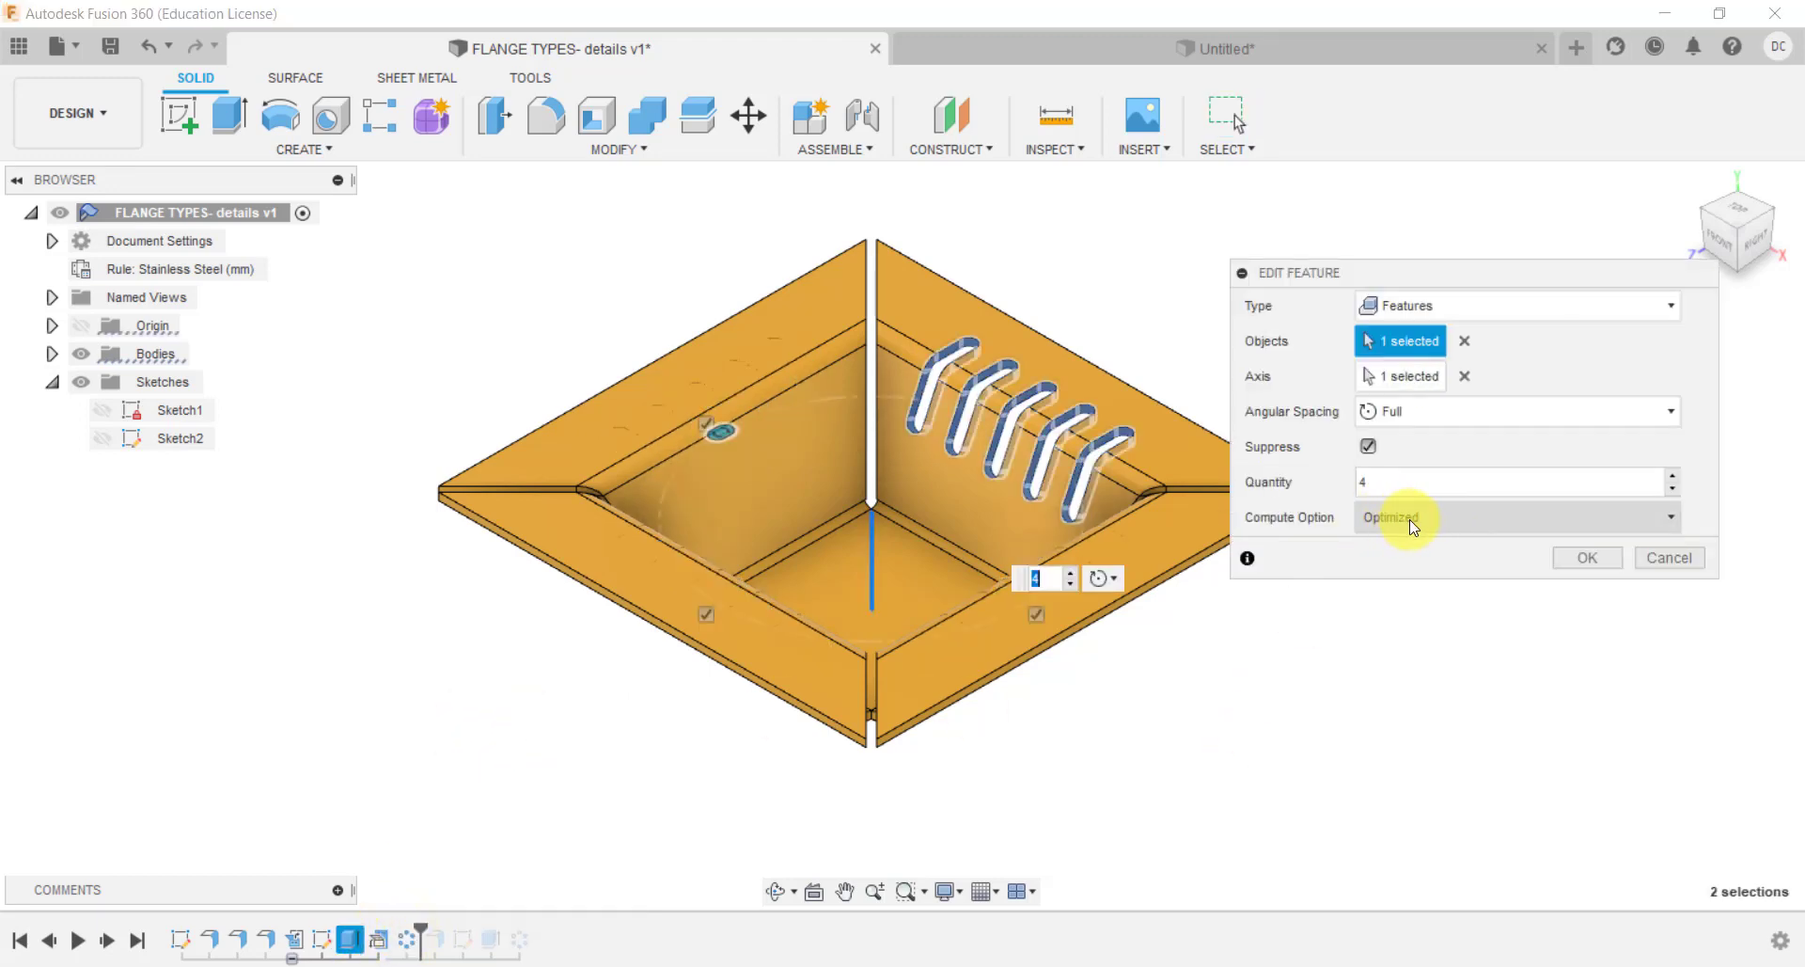
pyautogui.click(1646, 557)
# In the Untitled design, change C-Pattern1's compute option from Adjust to Optimized.
pyautogui.click(1138, 51)
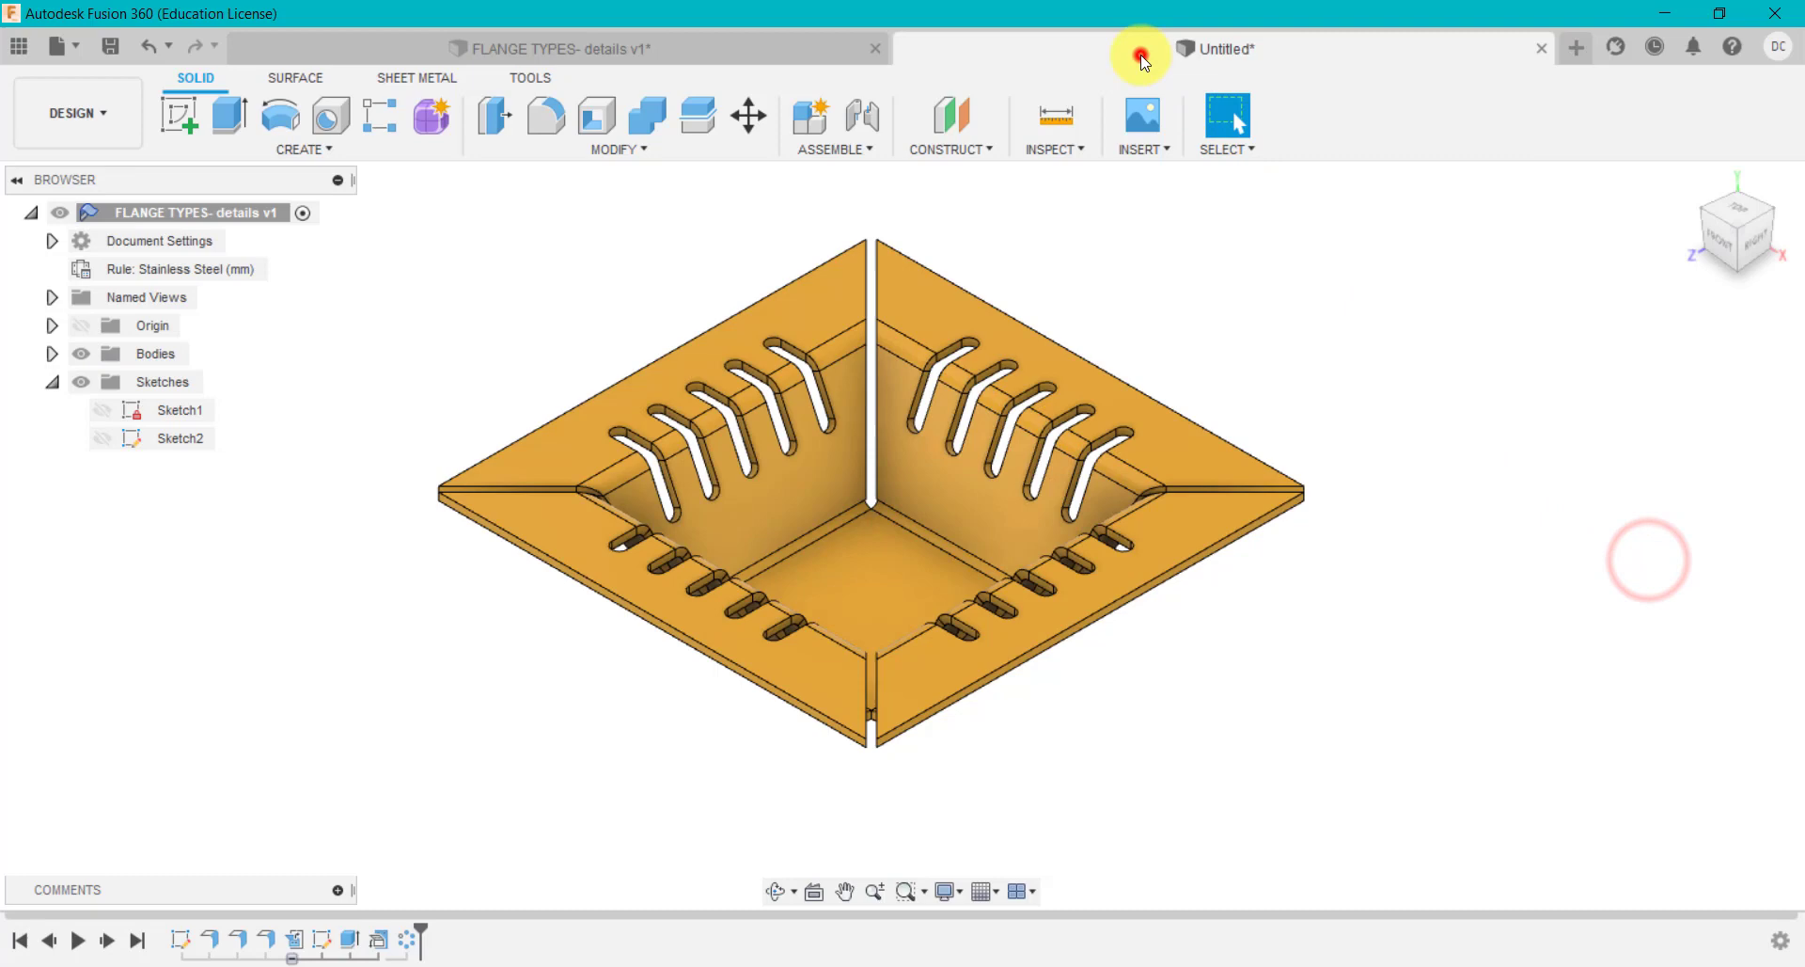
pyautogui.rightClick(407, 938)
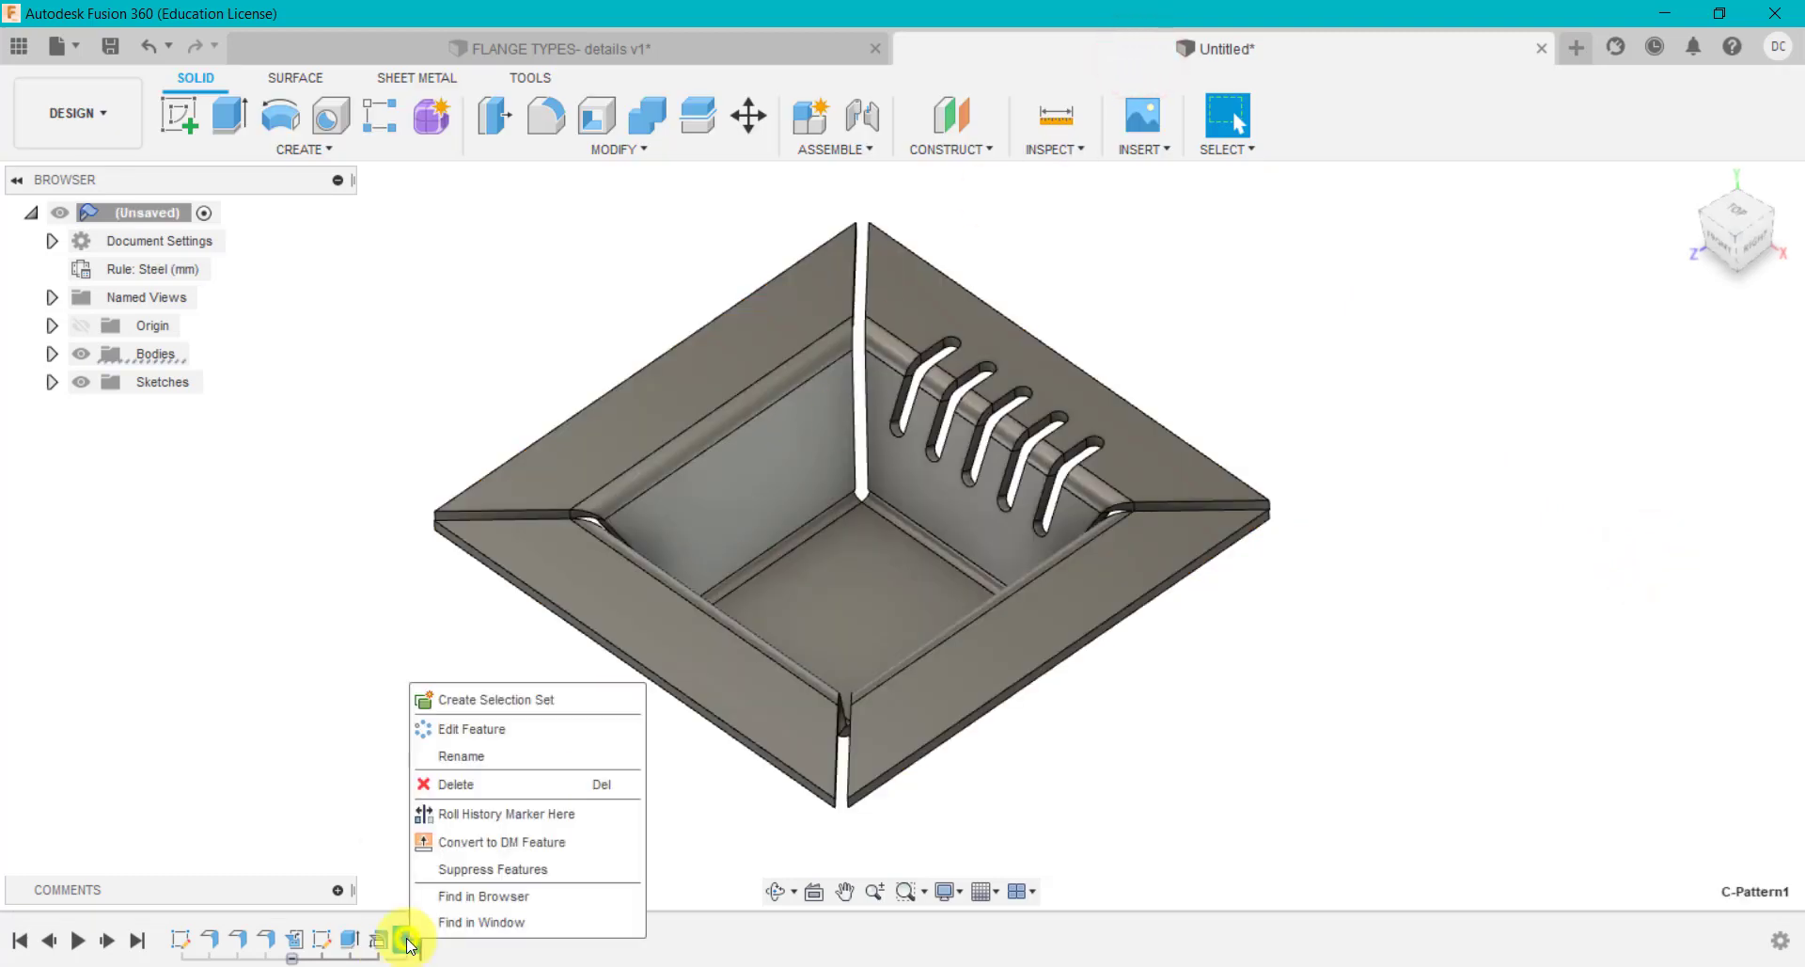
pyautogui.click(513, 734)
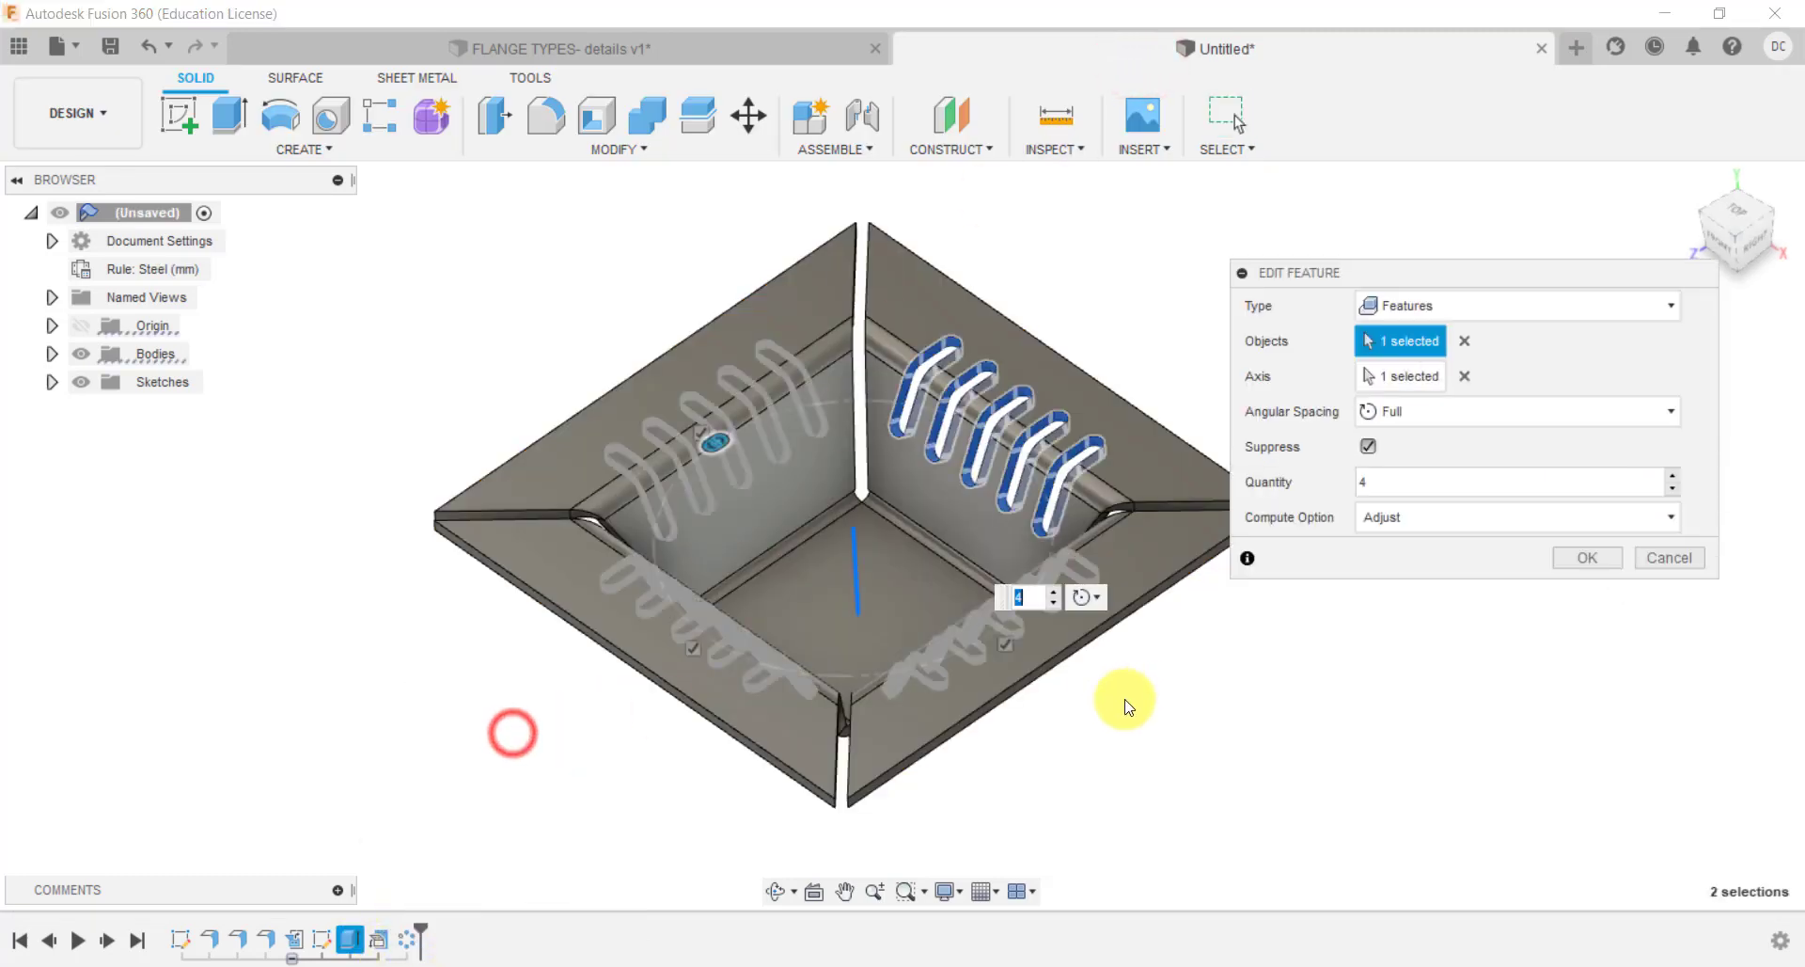
pyautogui.click(1394, 517)
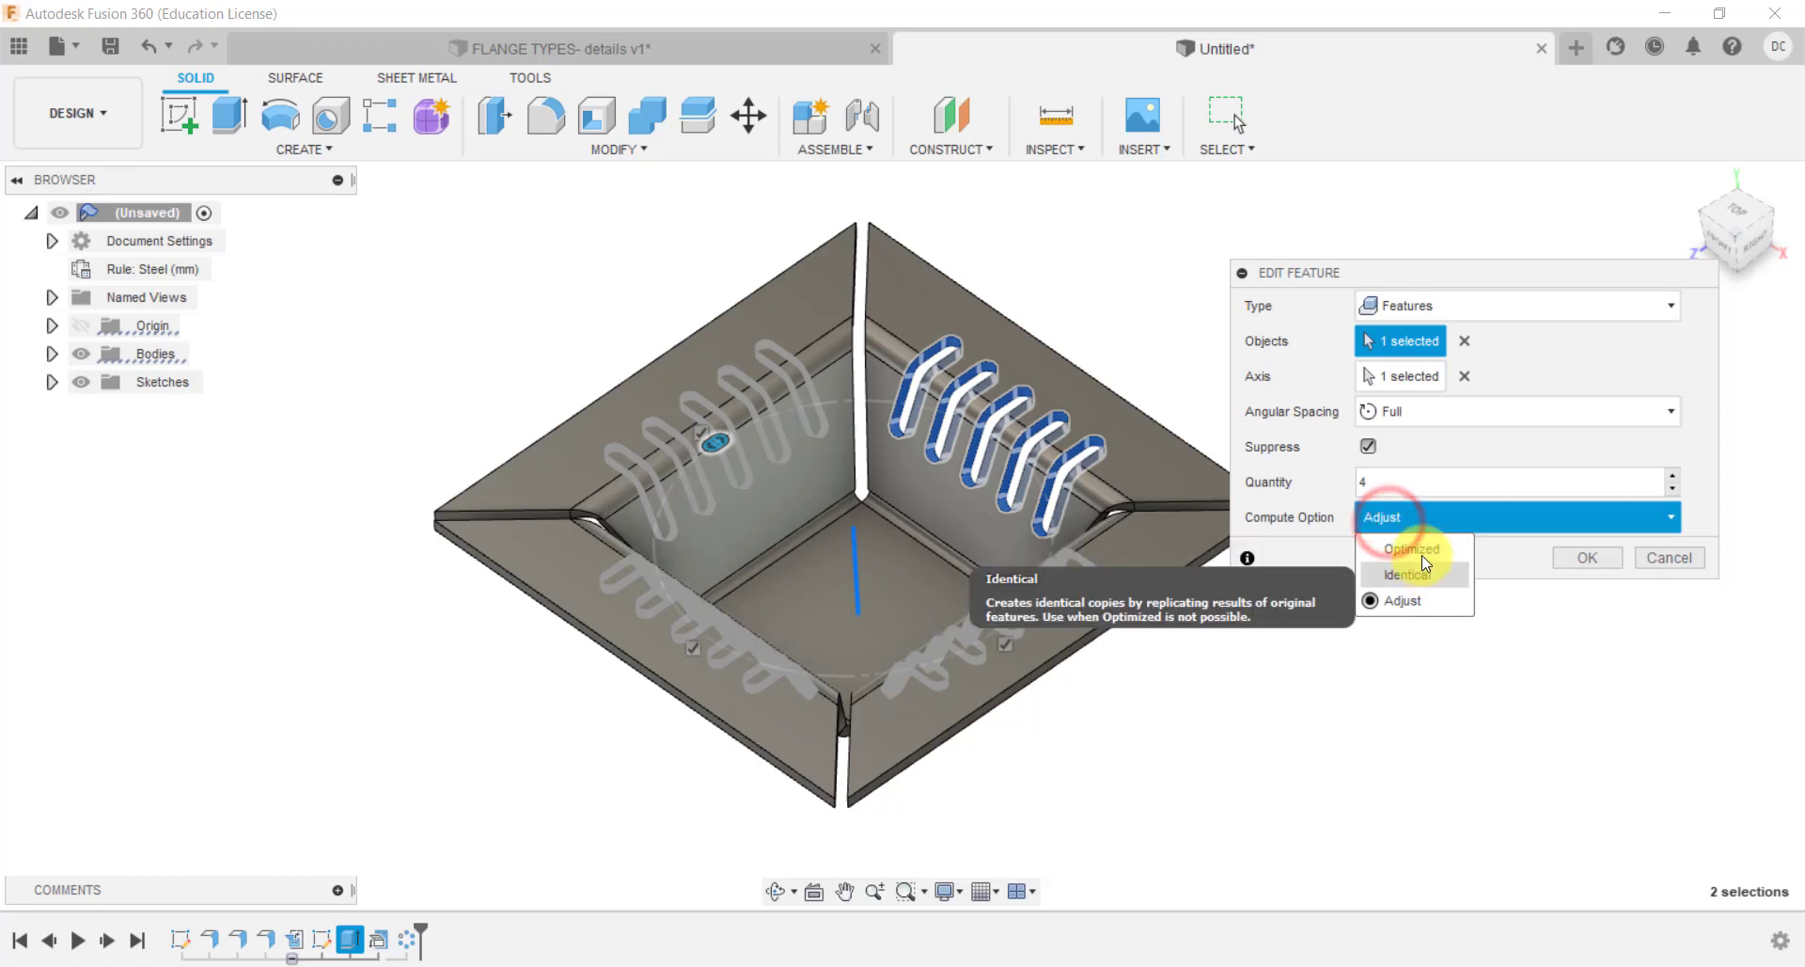
pyautogui.click(1422, 554)
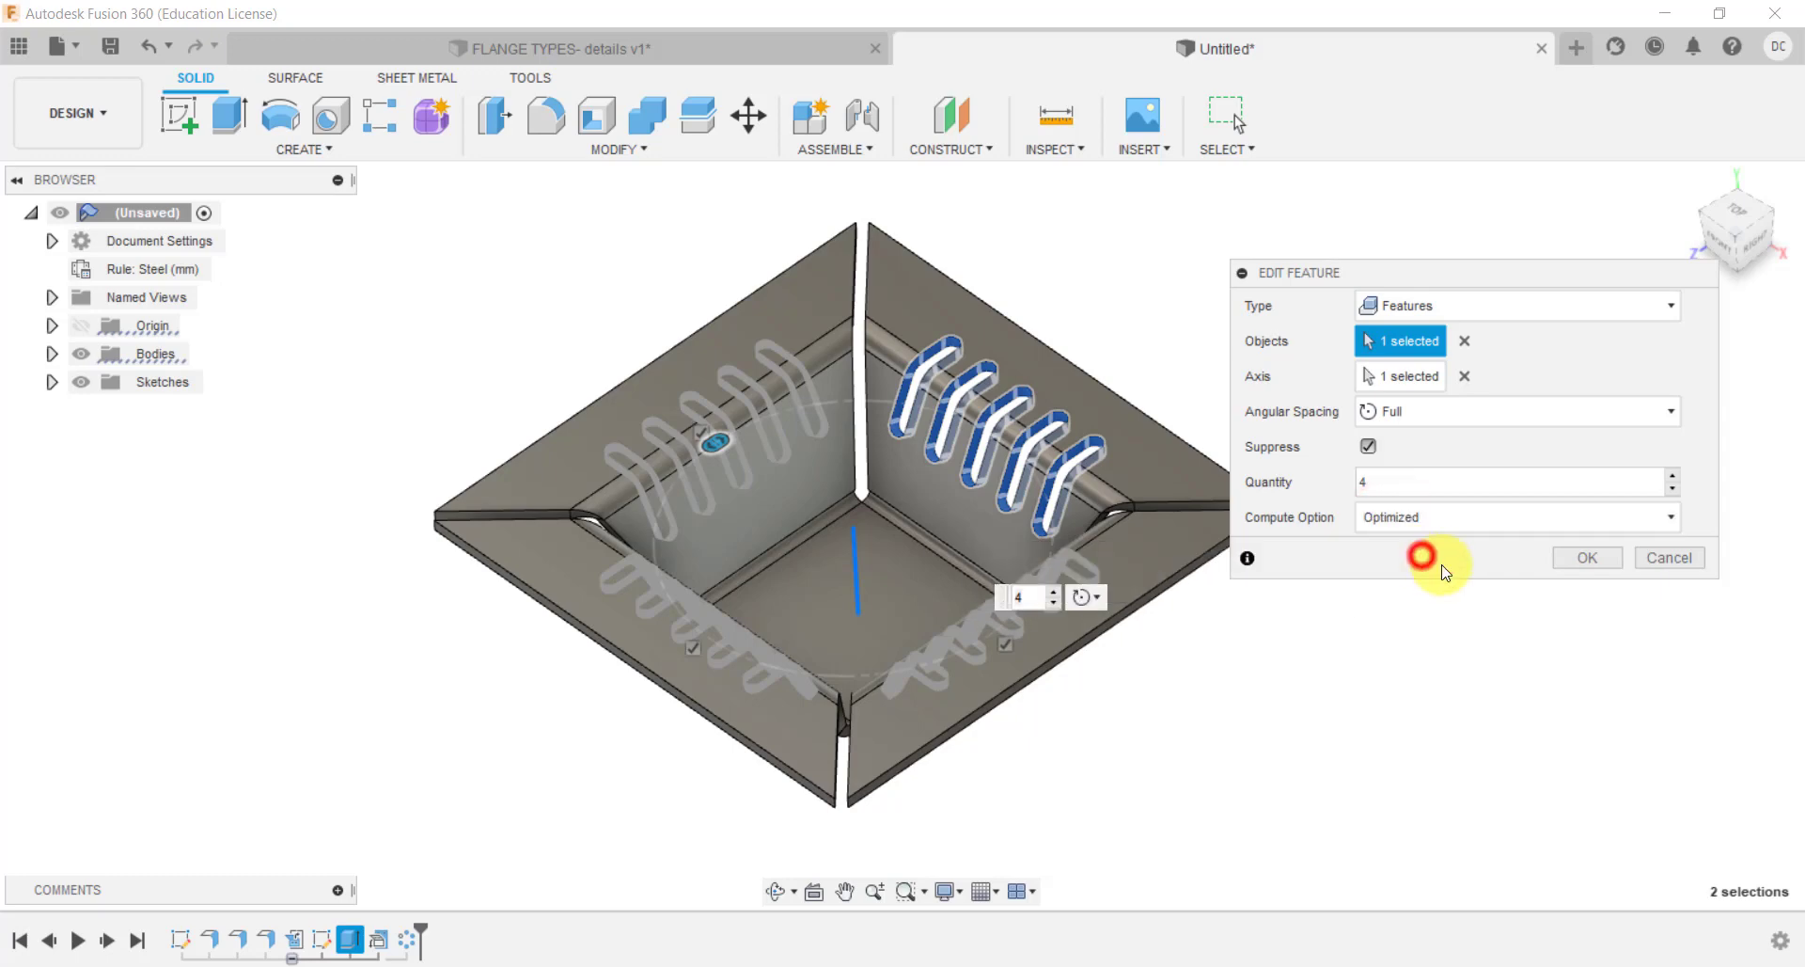
pyautogui.click(1608, 563)
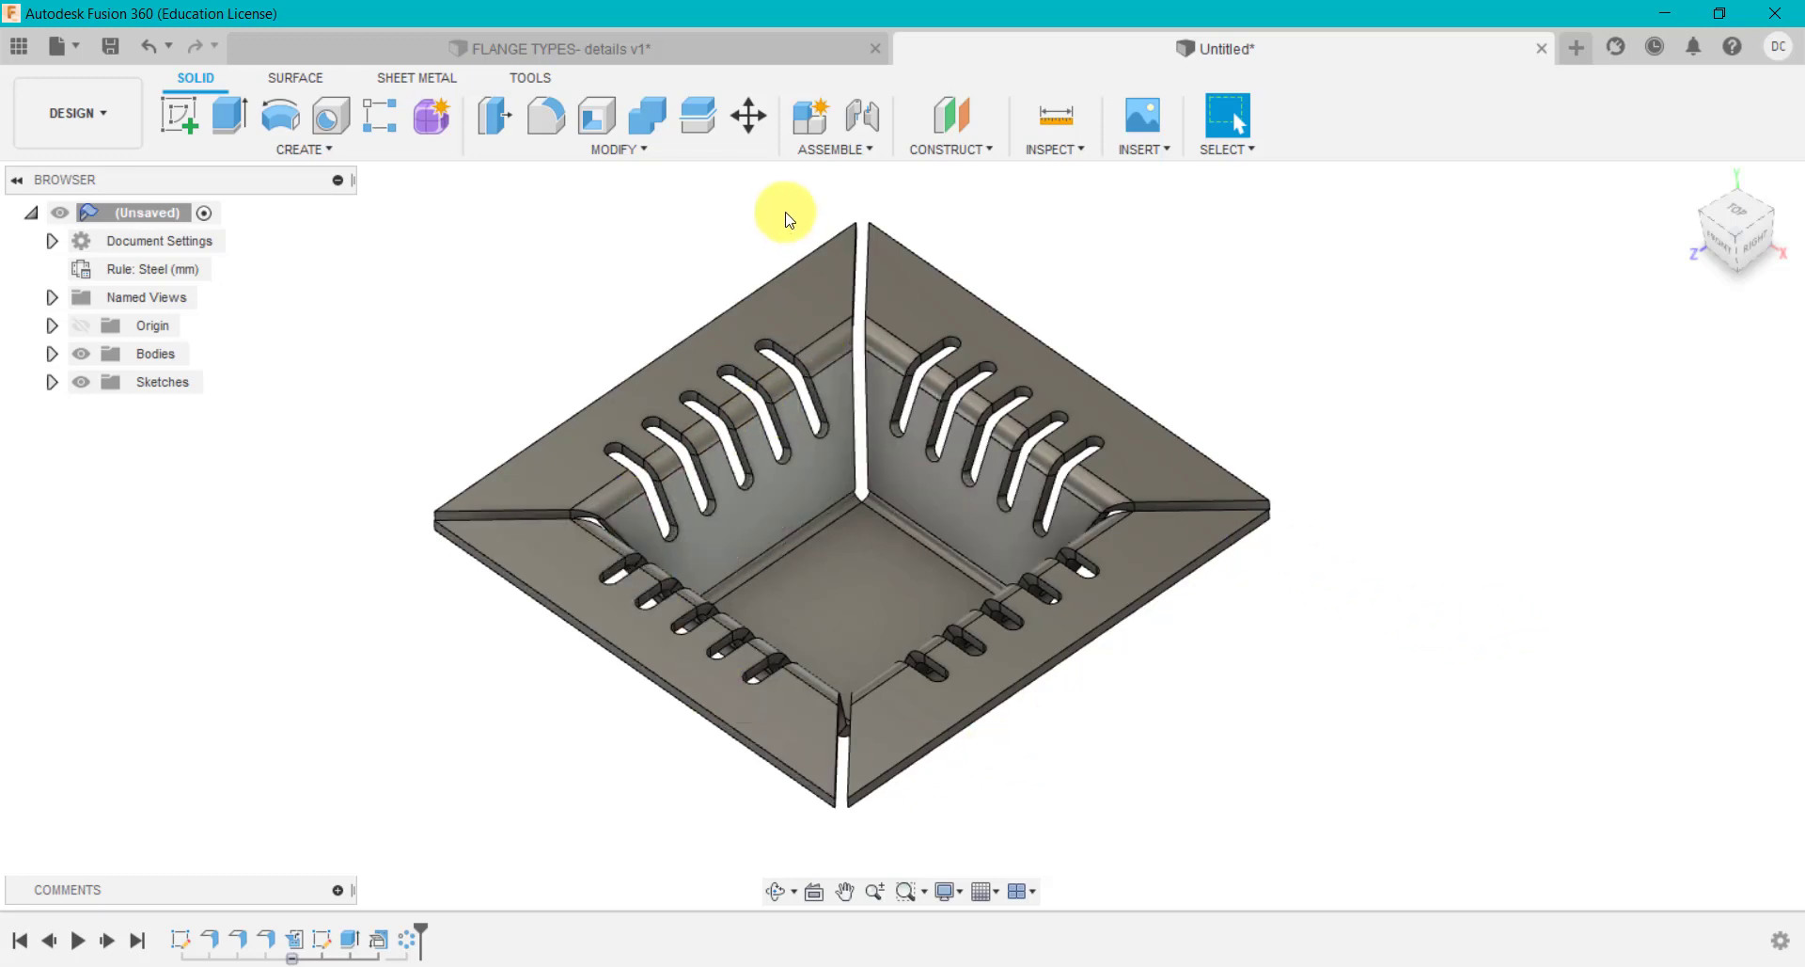
# Review the FLANGE TYPES tab flange settings: 5 mm symmetric, 15 mm high, 90°.
pyautogui.click(760, 47)
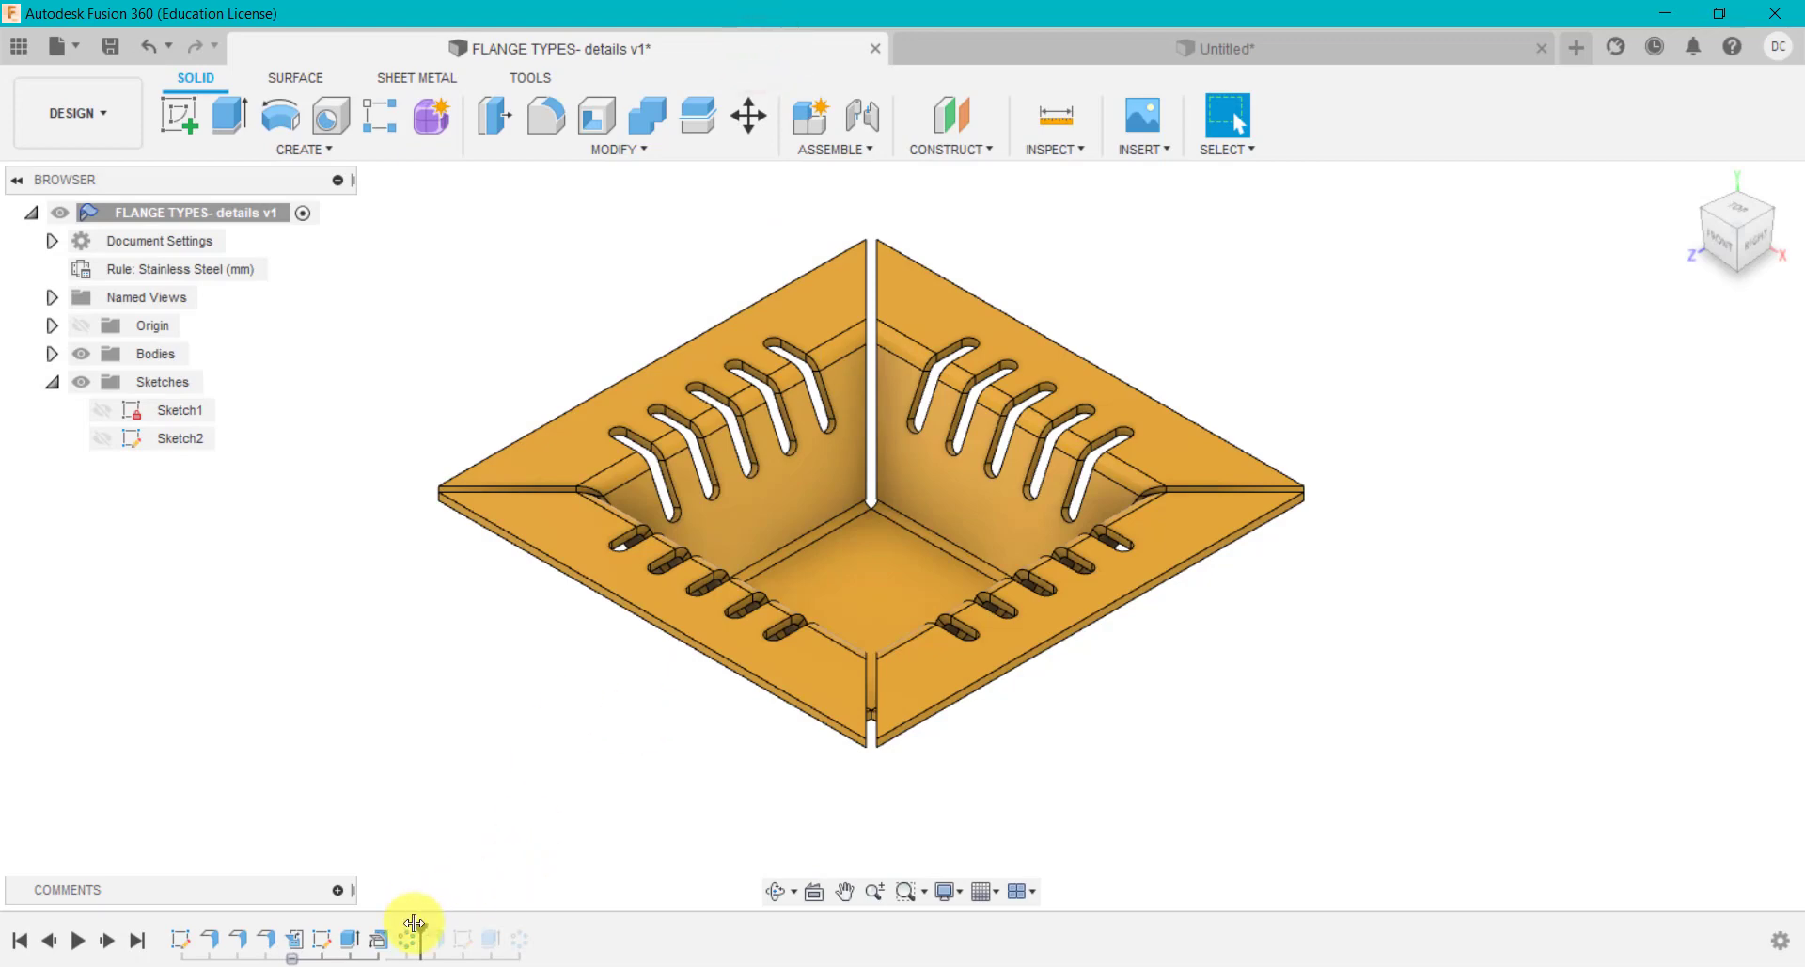
pyautogui.moveTo(417, 927); pyautogui.dragTo(449, 927)
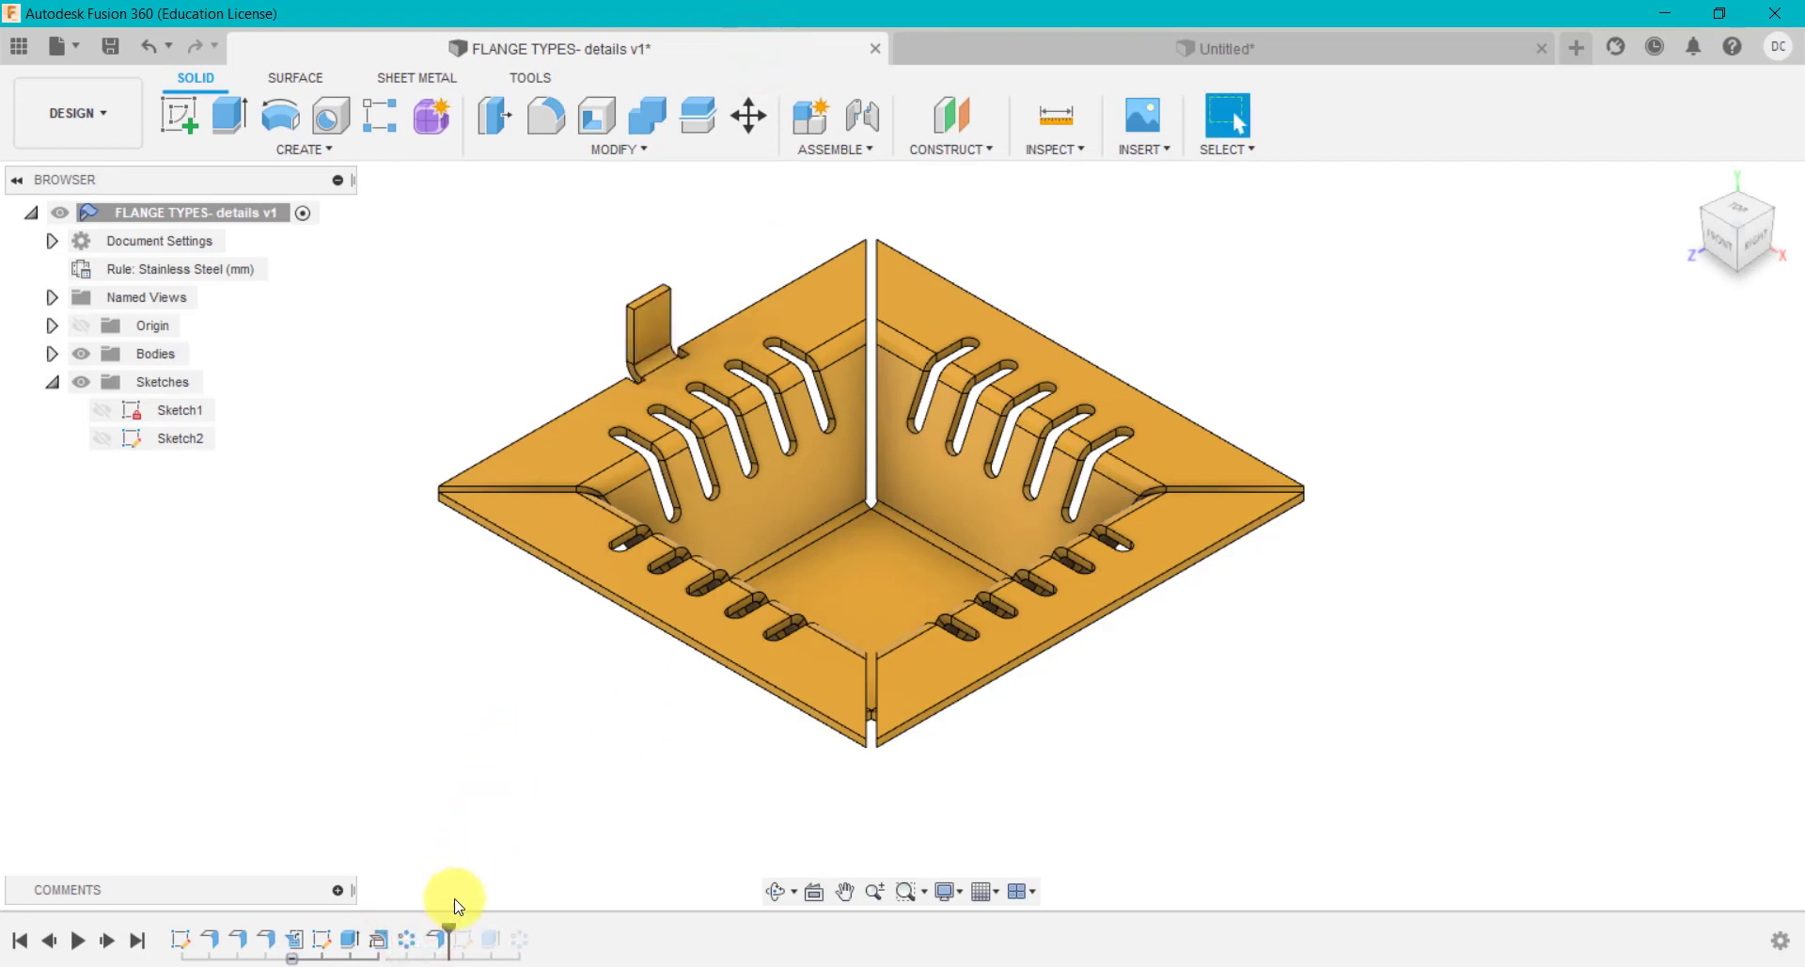
pyautogui.rightClick(444, 943)
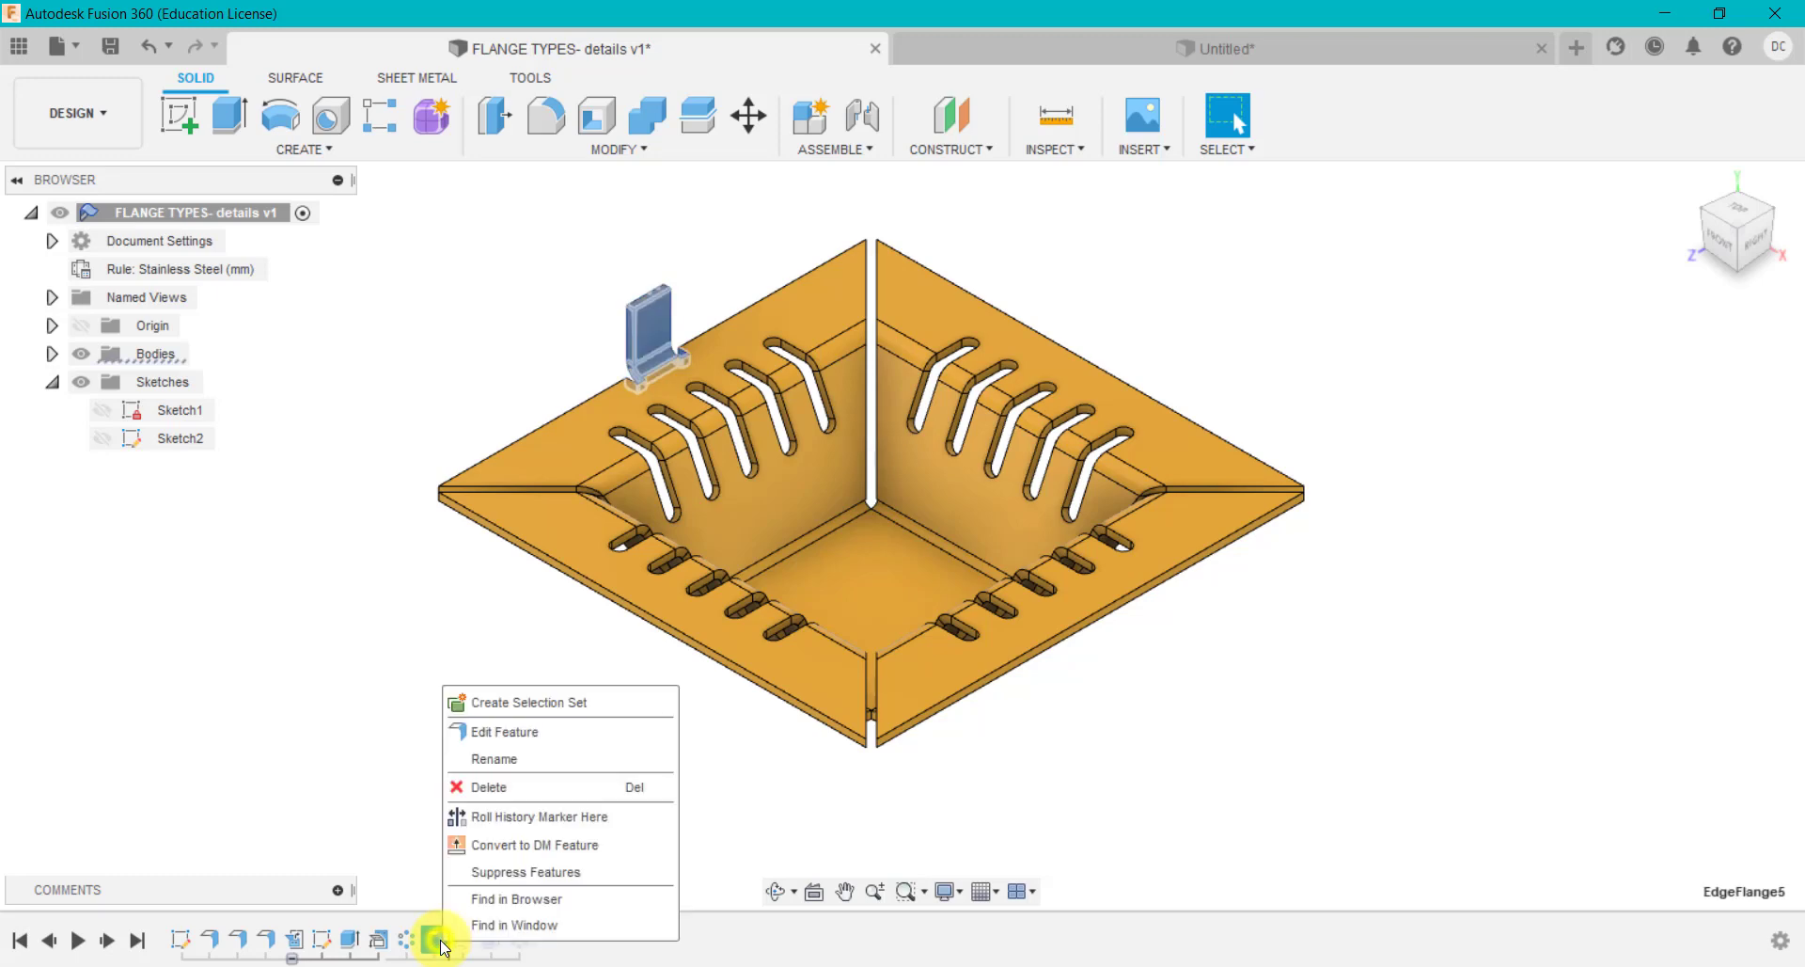
pyautogui.click(505, 743)
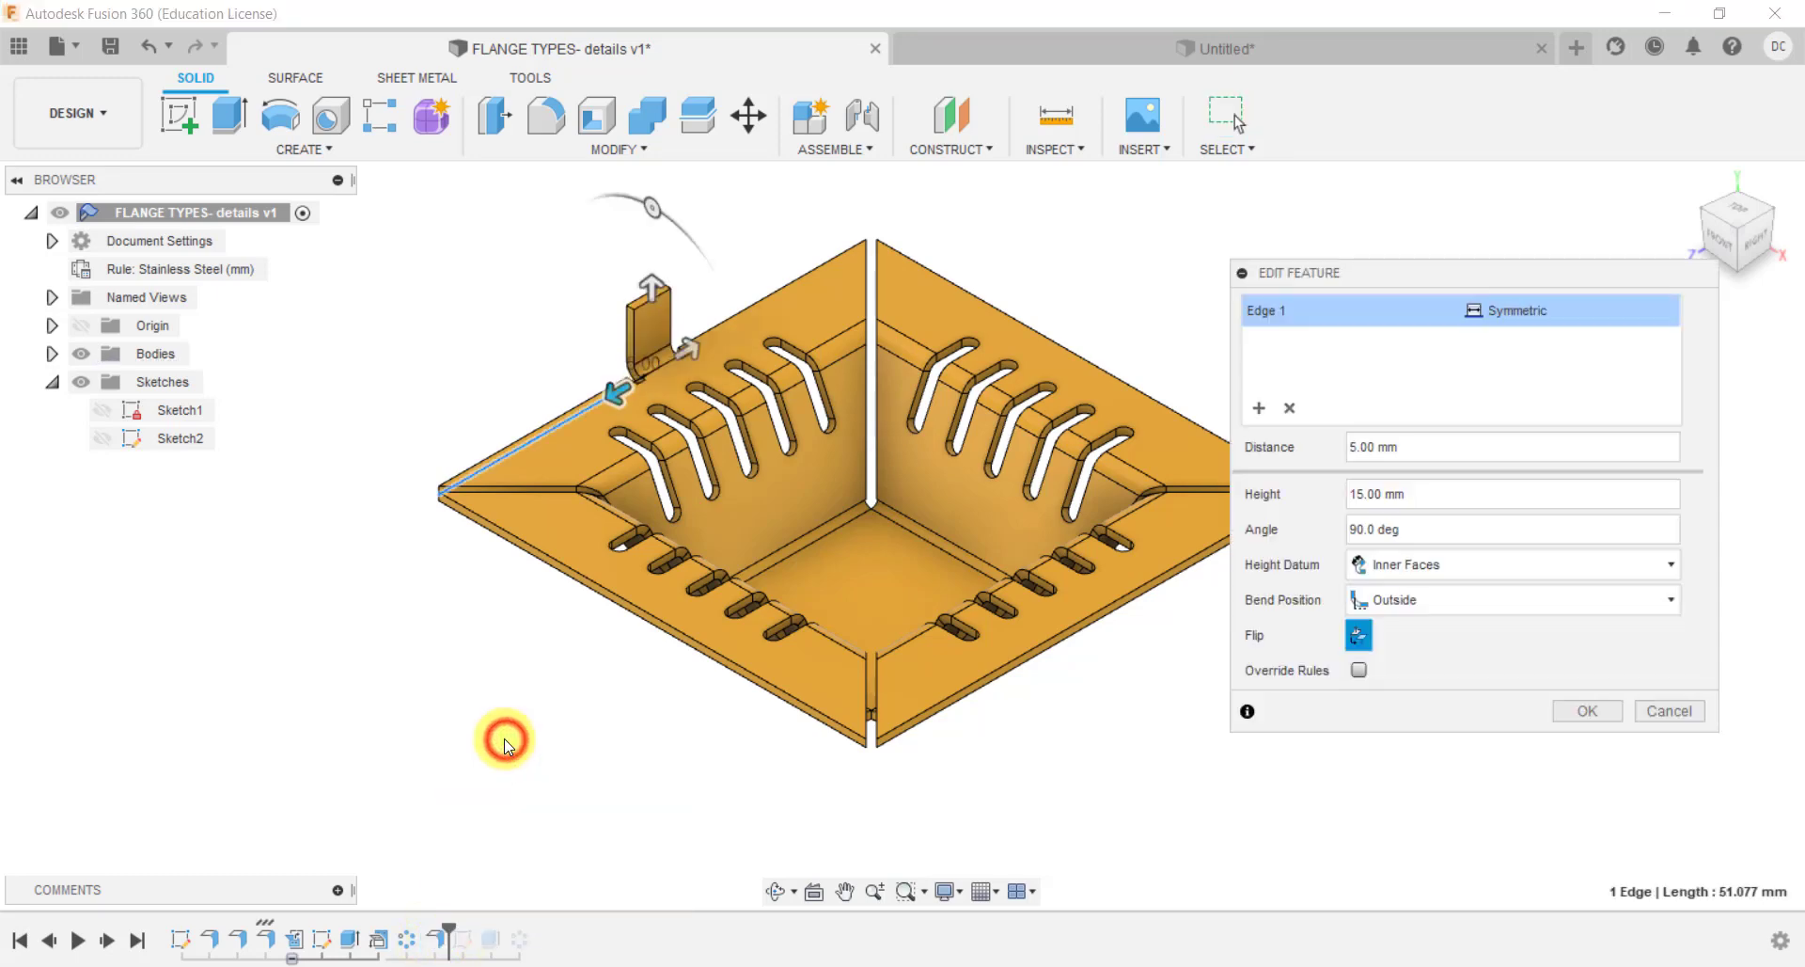
pyautogui.click(1605, 712)
# Start a symmetric flange on the Untitled tray's upper-left outer rim edge.
pyautogui.click(1077, 43)
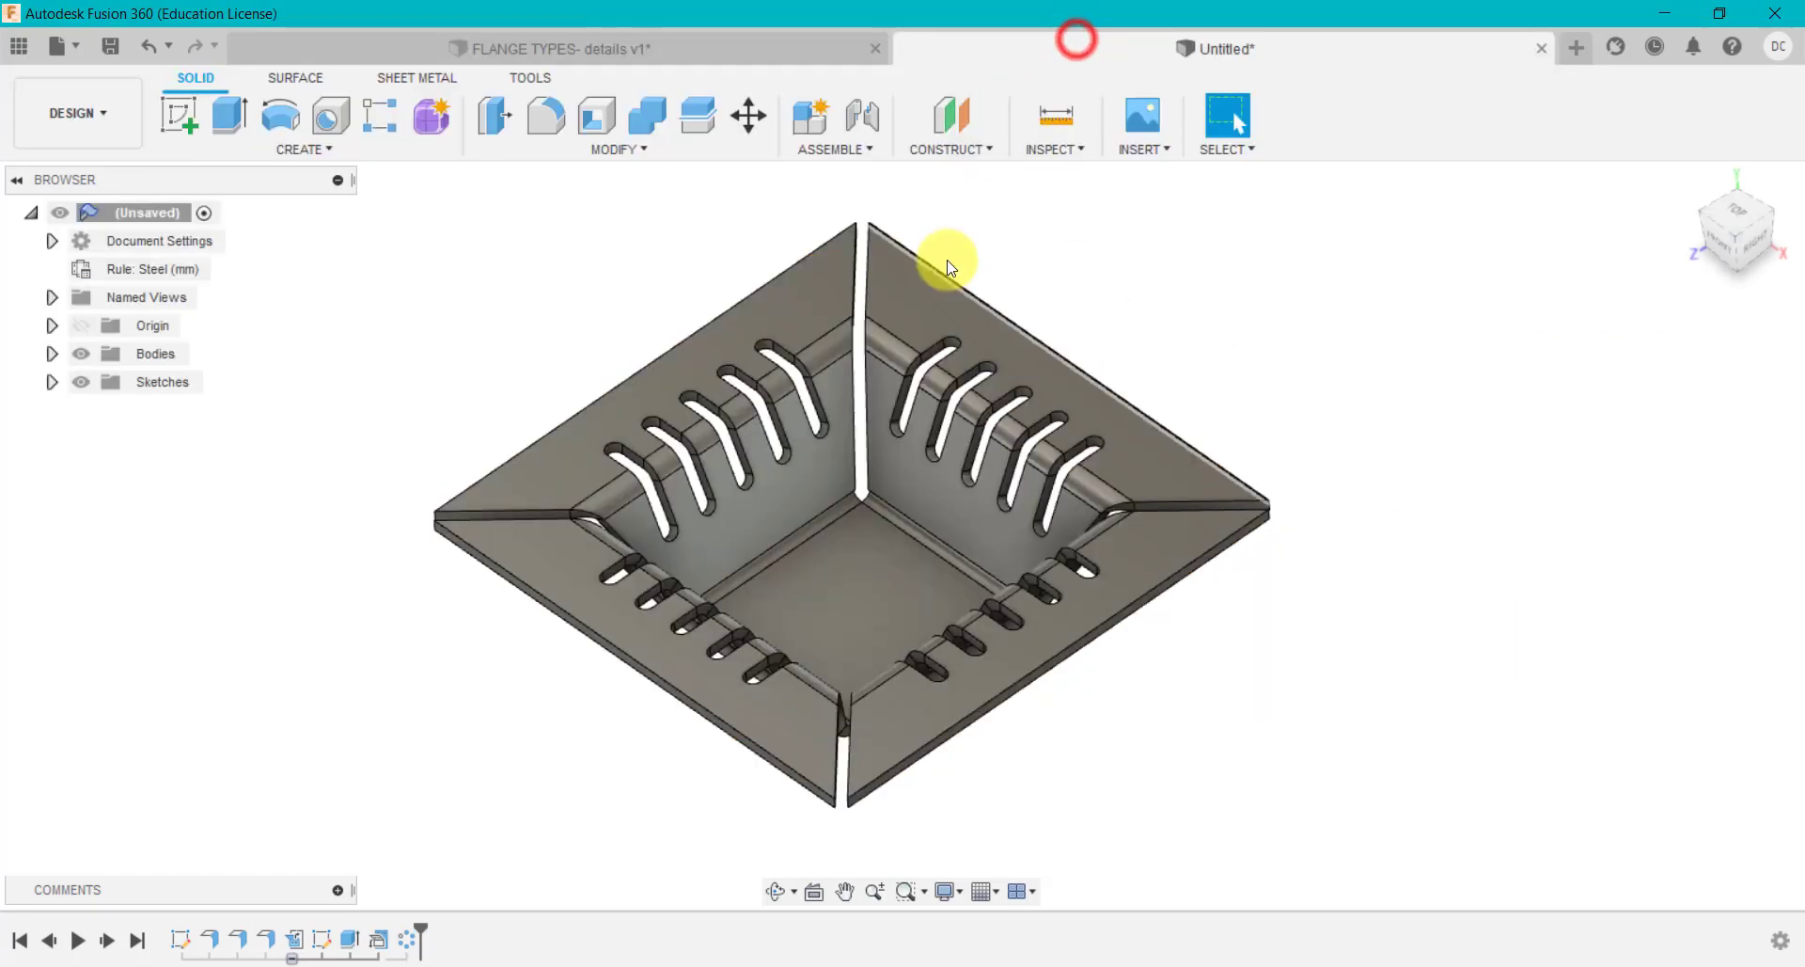
pyautogui.click(435, 80)
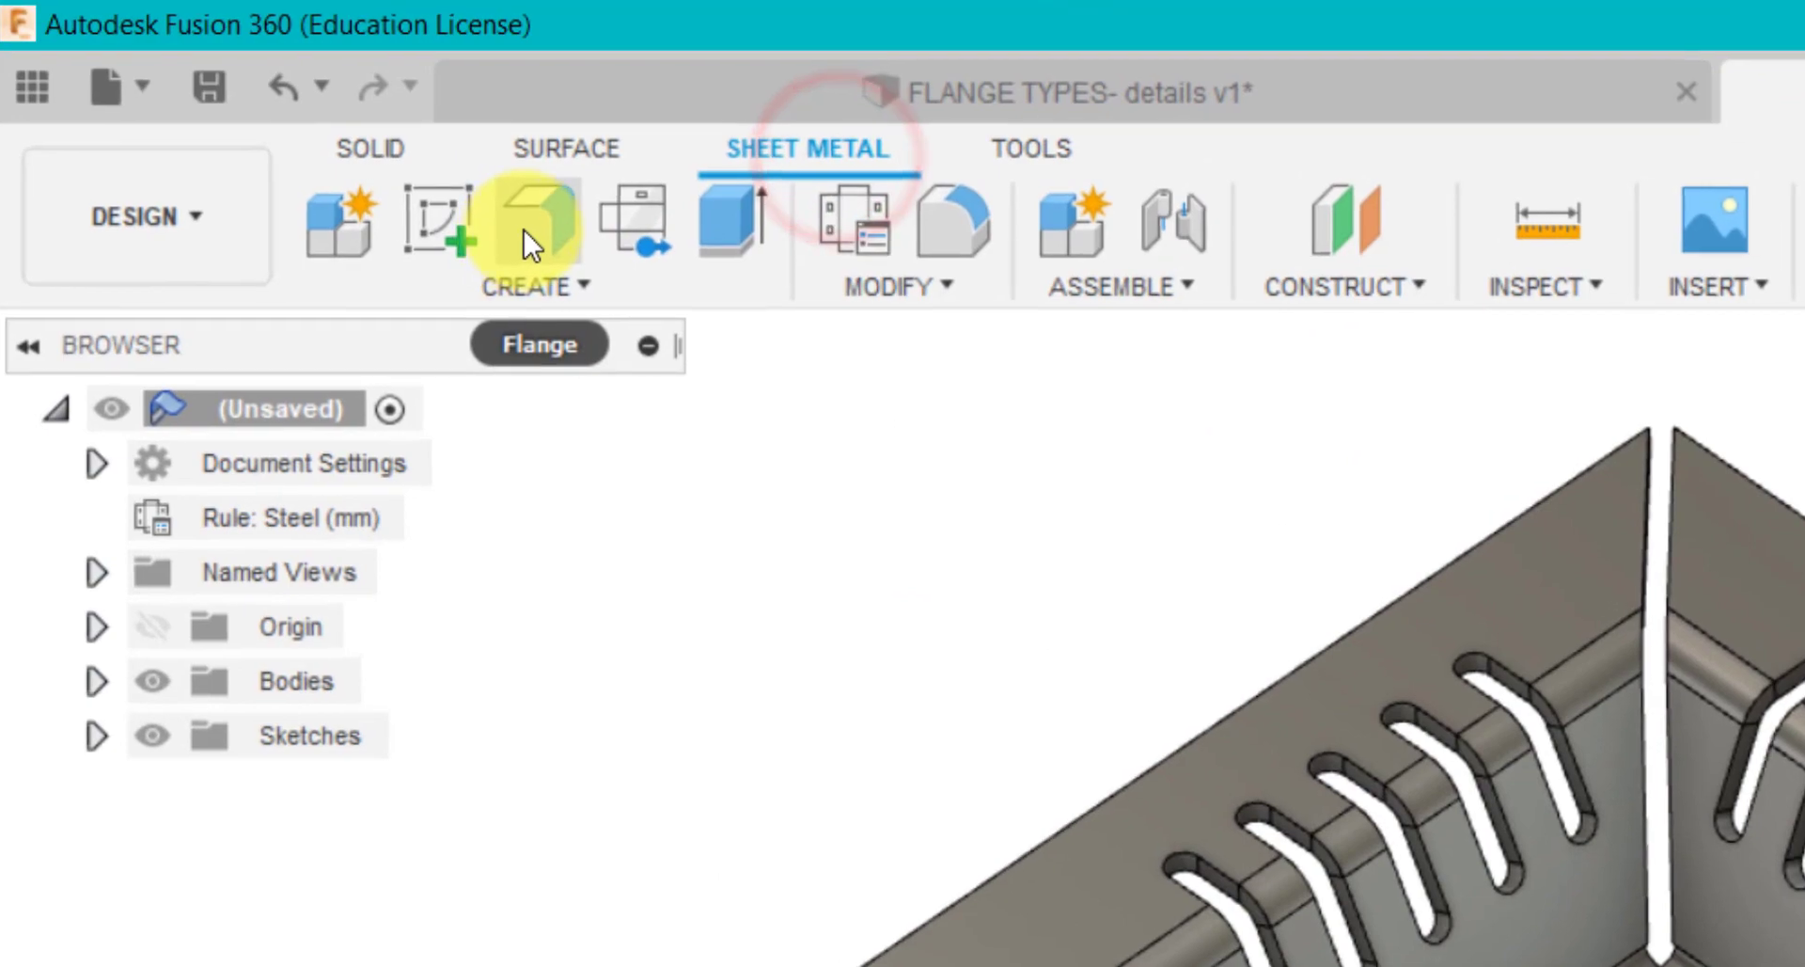
pyautogui.click(280, 116)
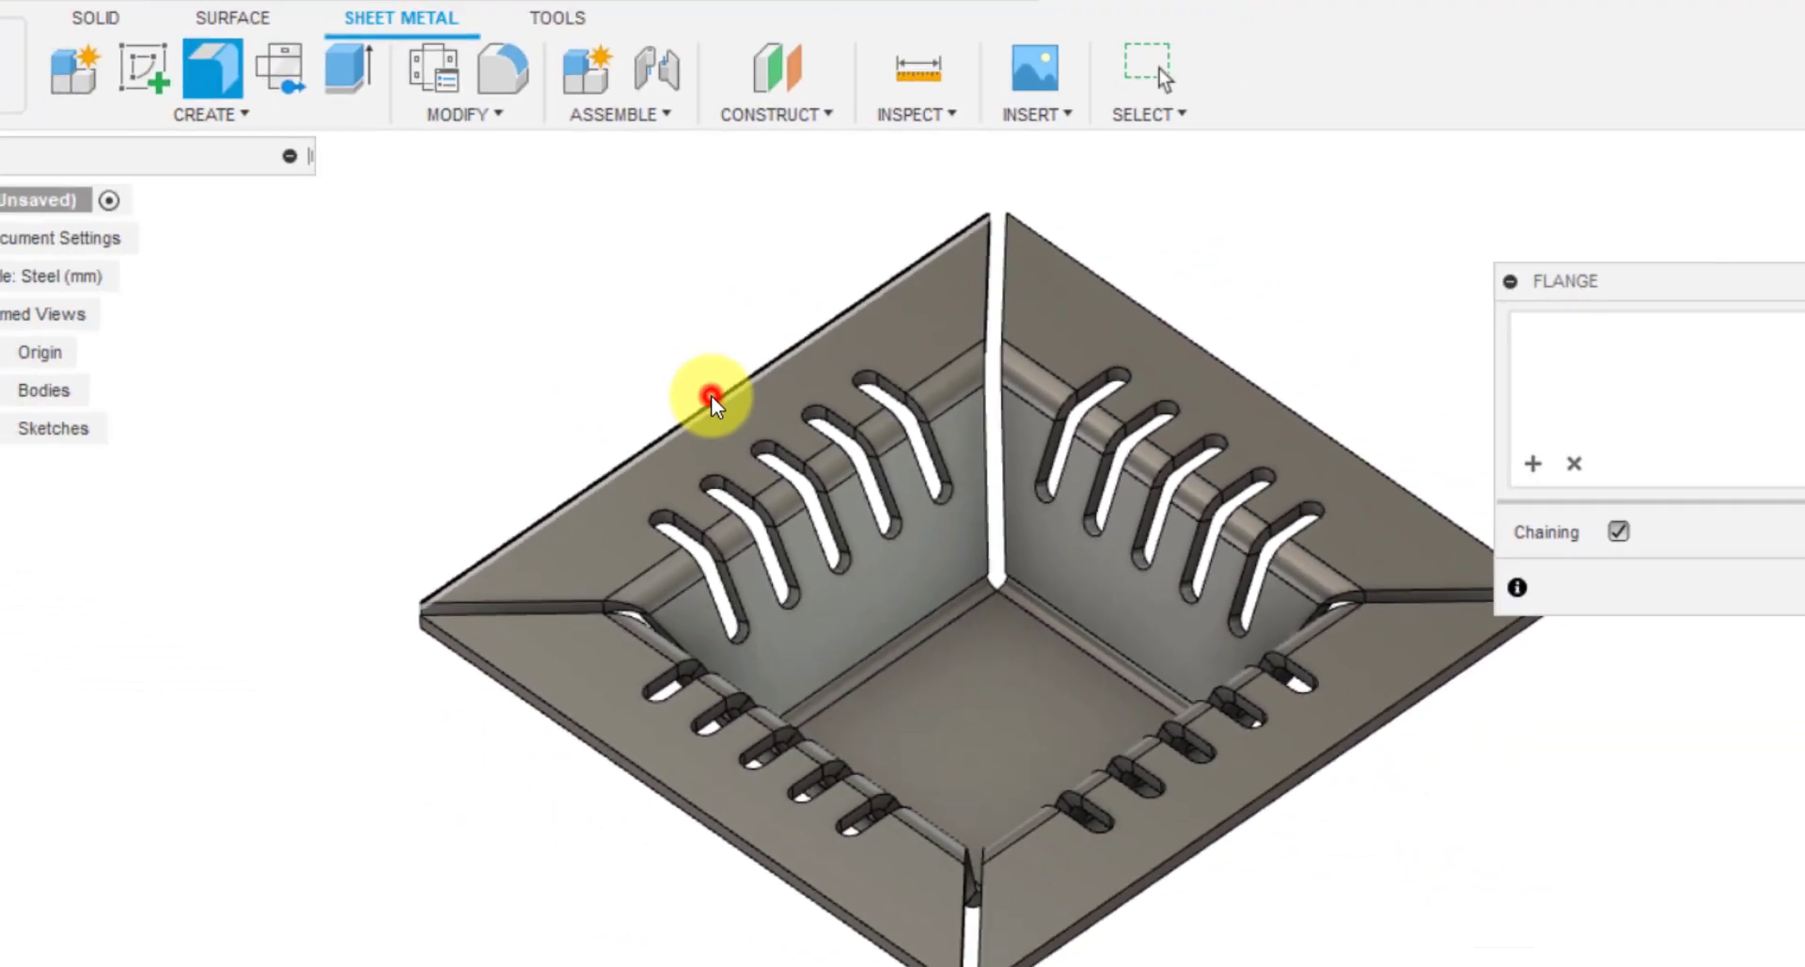
pyautogui.click(978, 559)
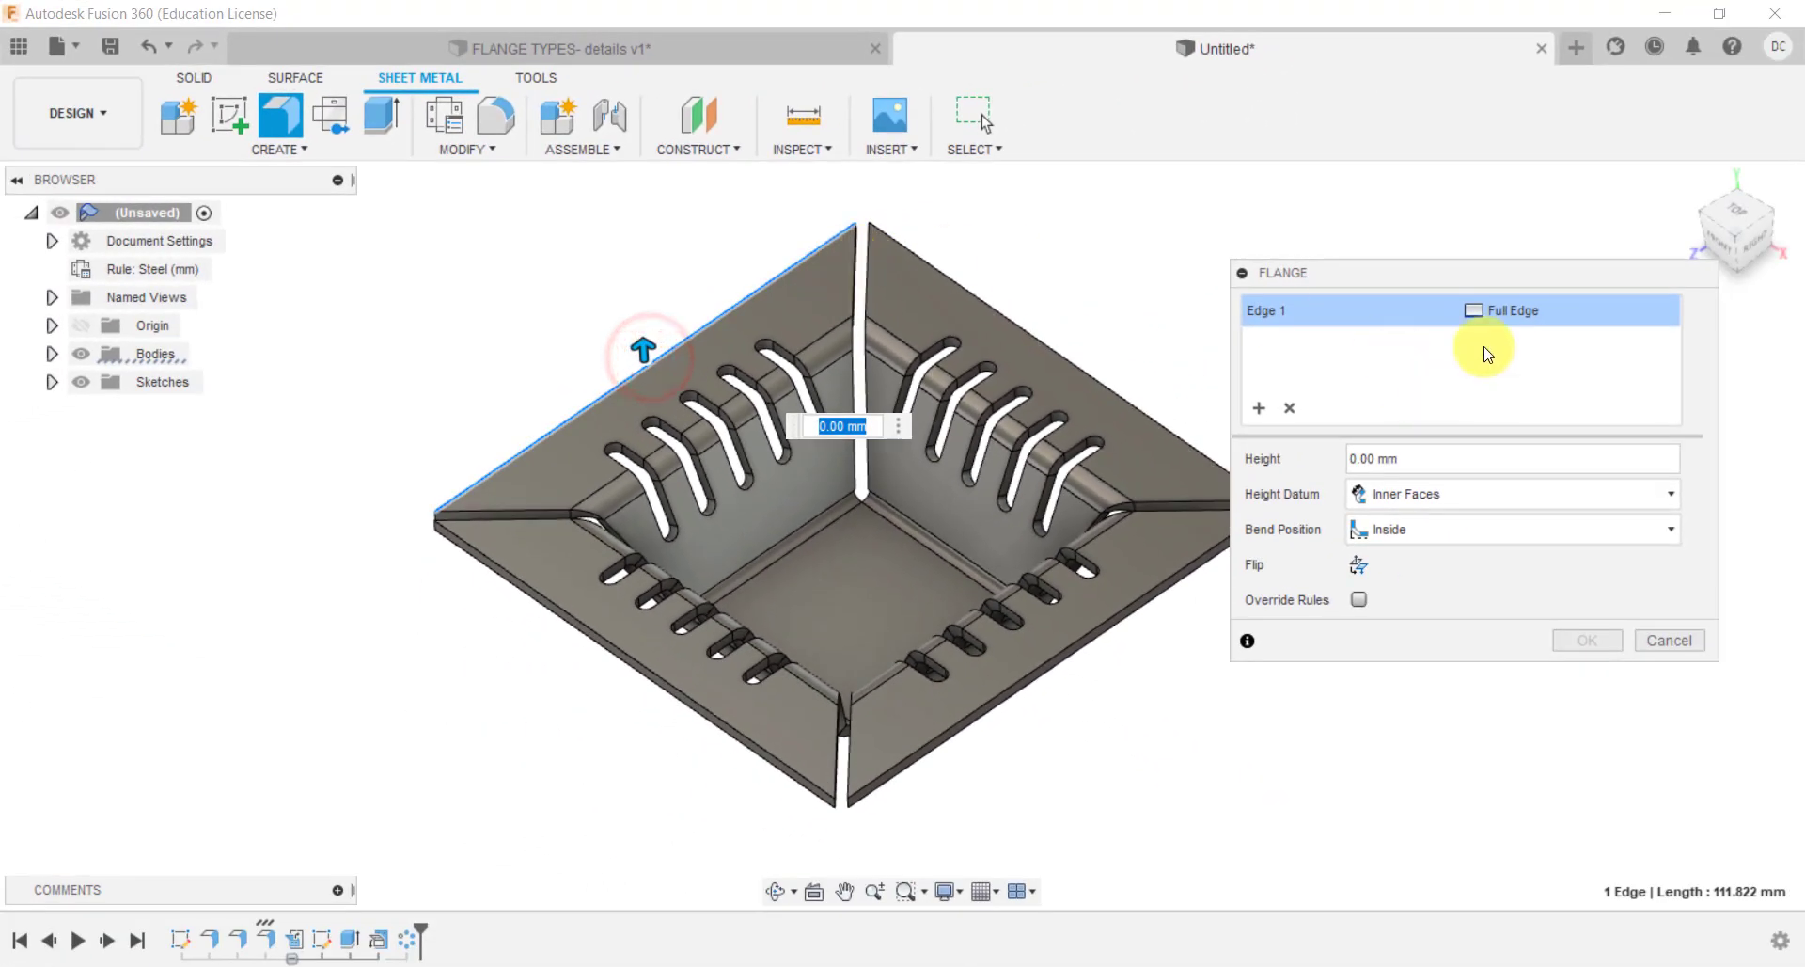
pyautogui.click(1504, 311)
pyautogui.click(1547, 364)
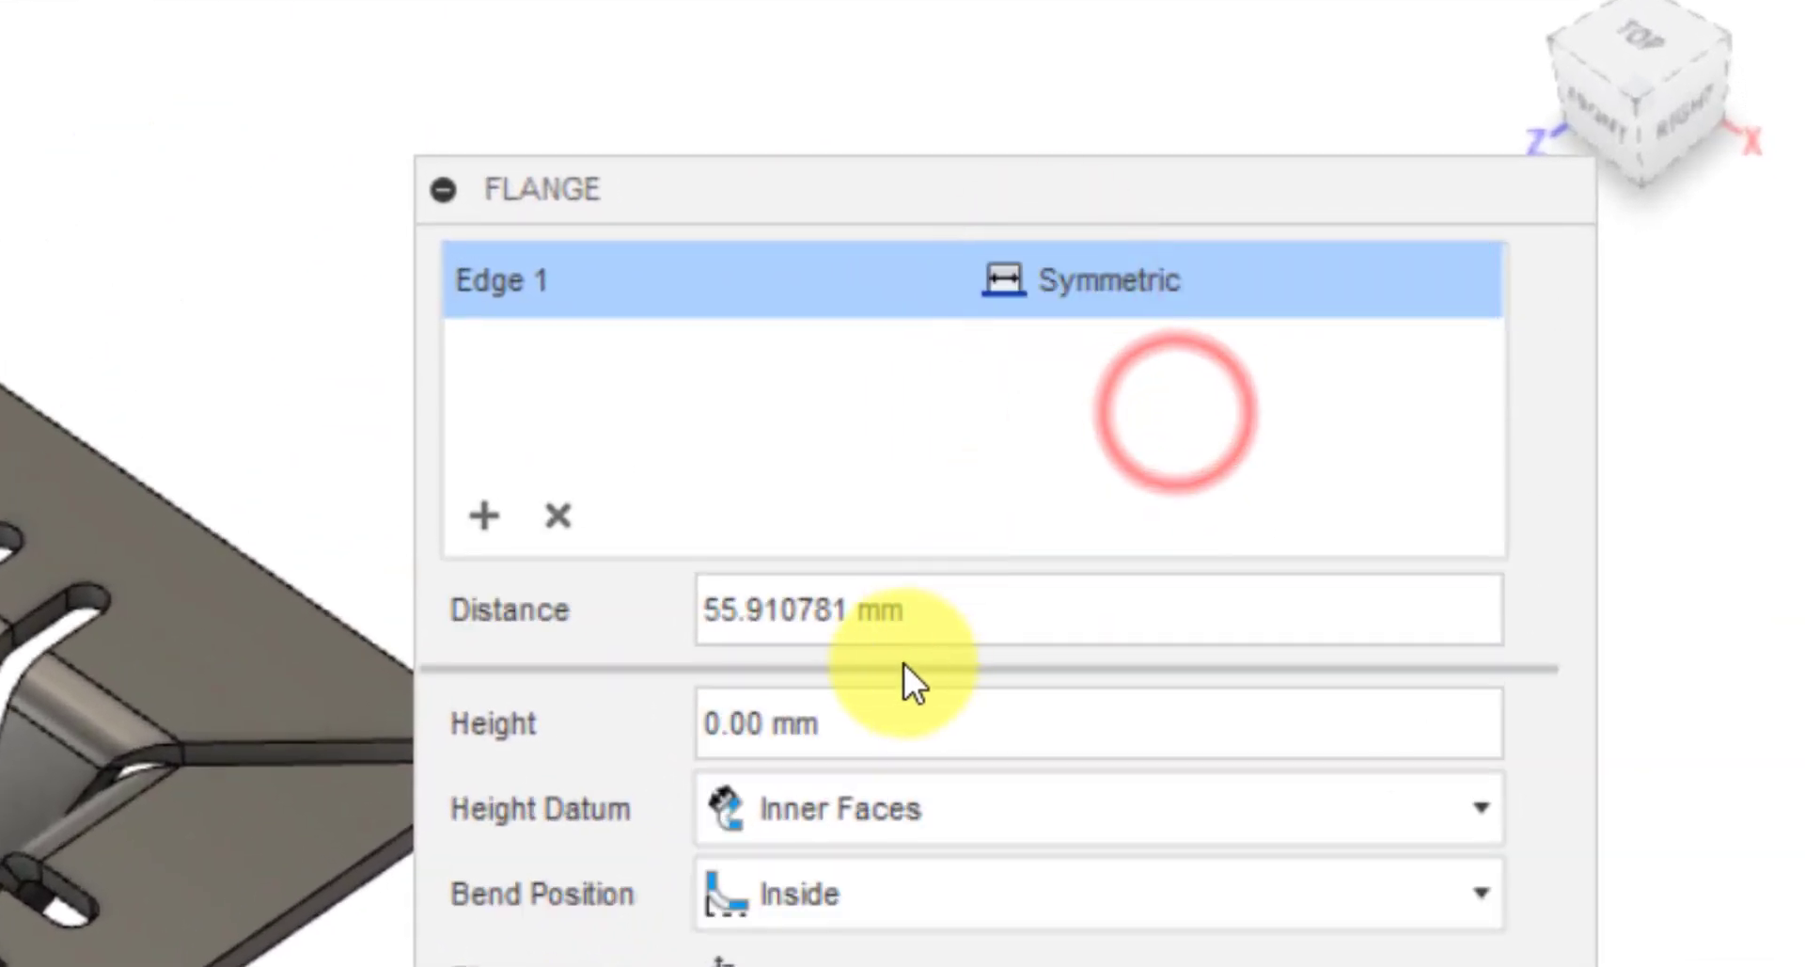
# Set the flange distance to 5 mm and the height to 15 mm.
pyautogui.moveTo(934, 606); pyautogui.dragTo(685, 611)
pyautogui.write('15')
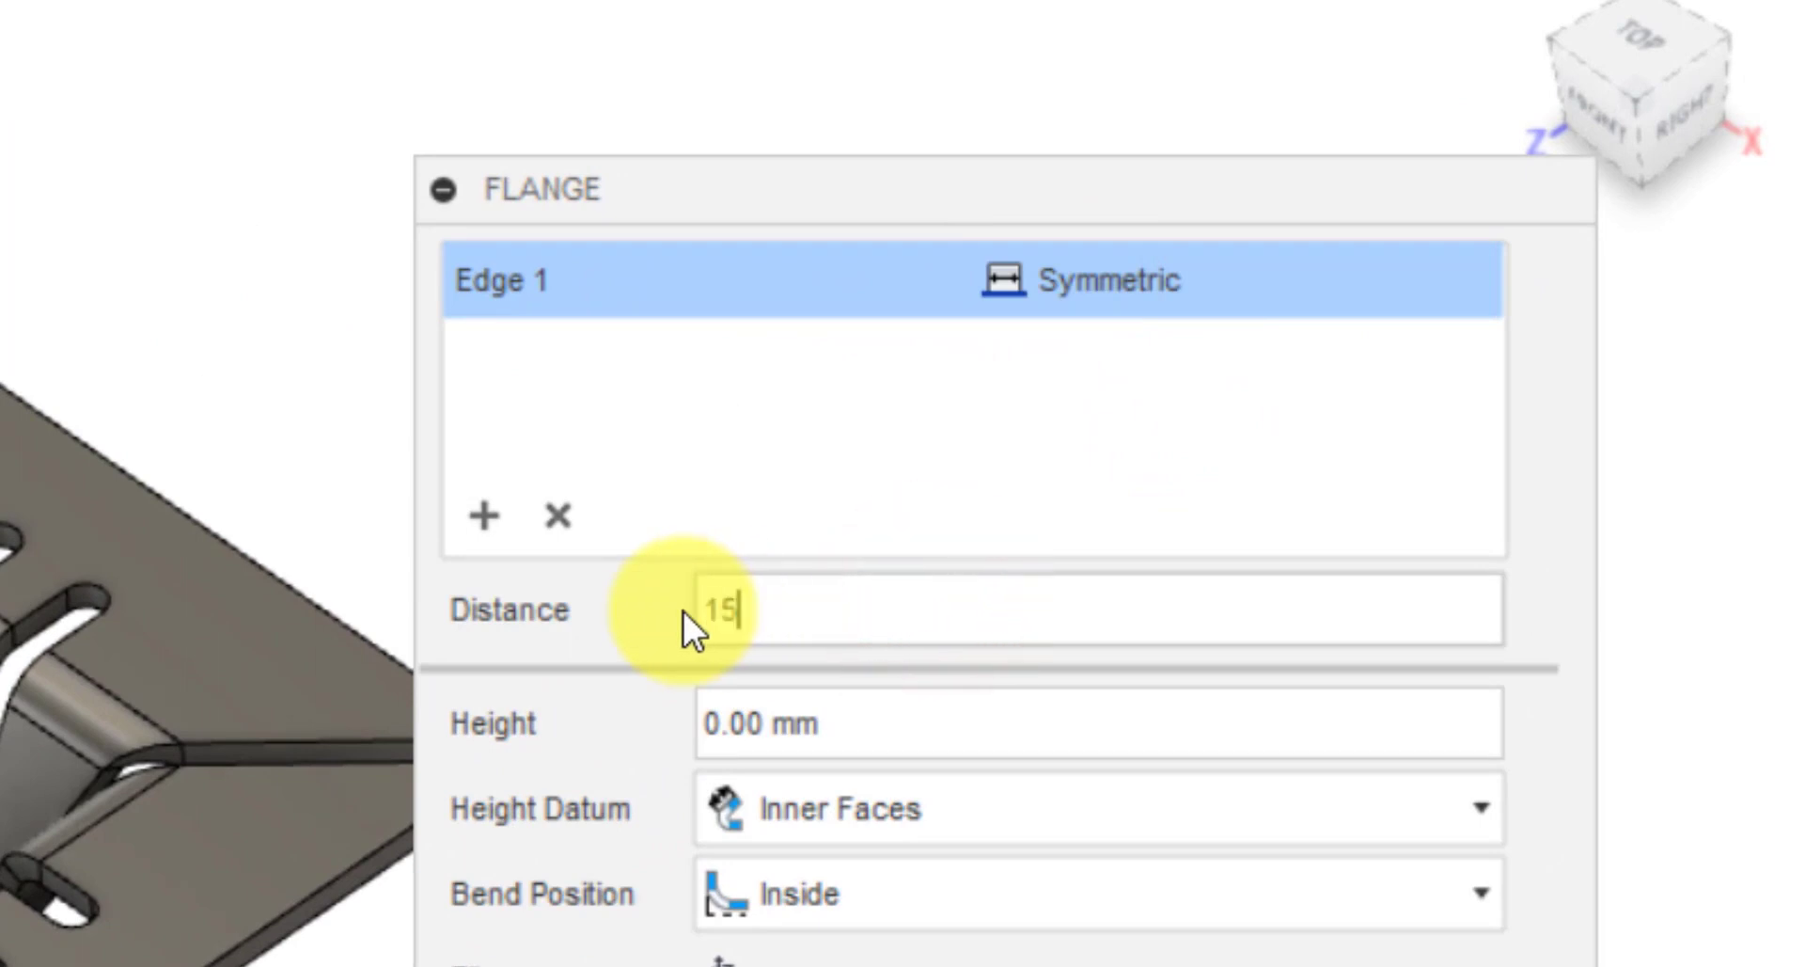
pyautogui.click(978, 711)
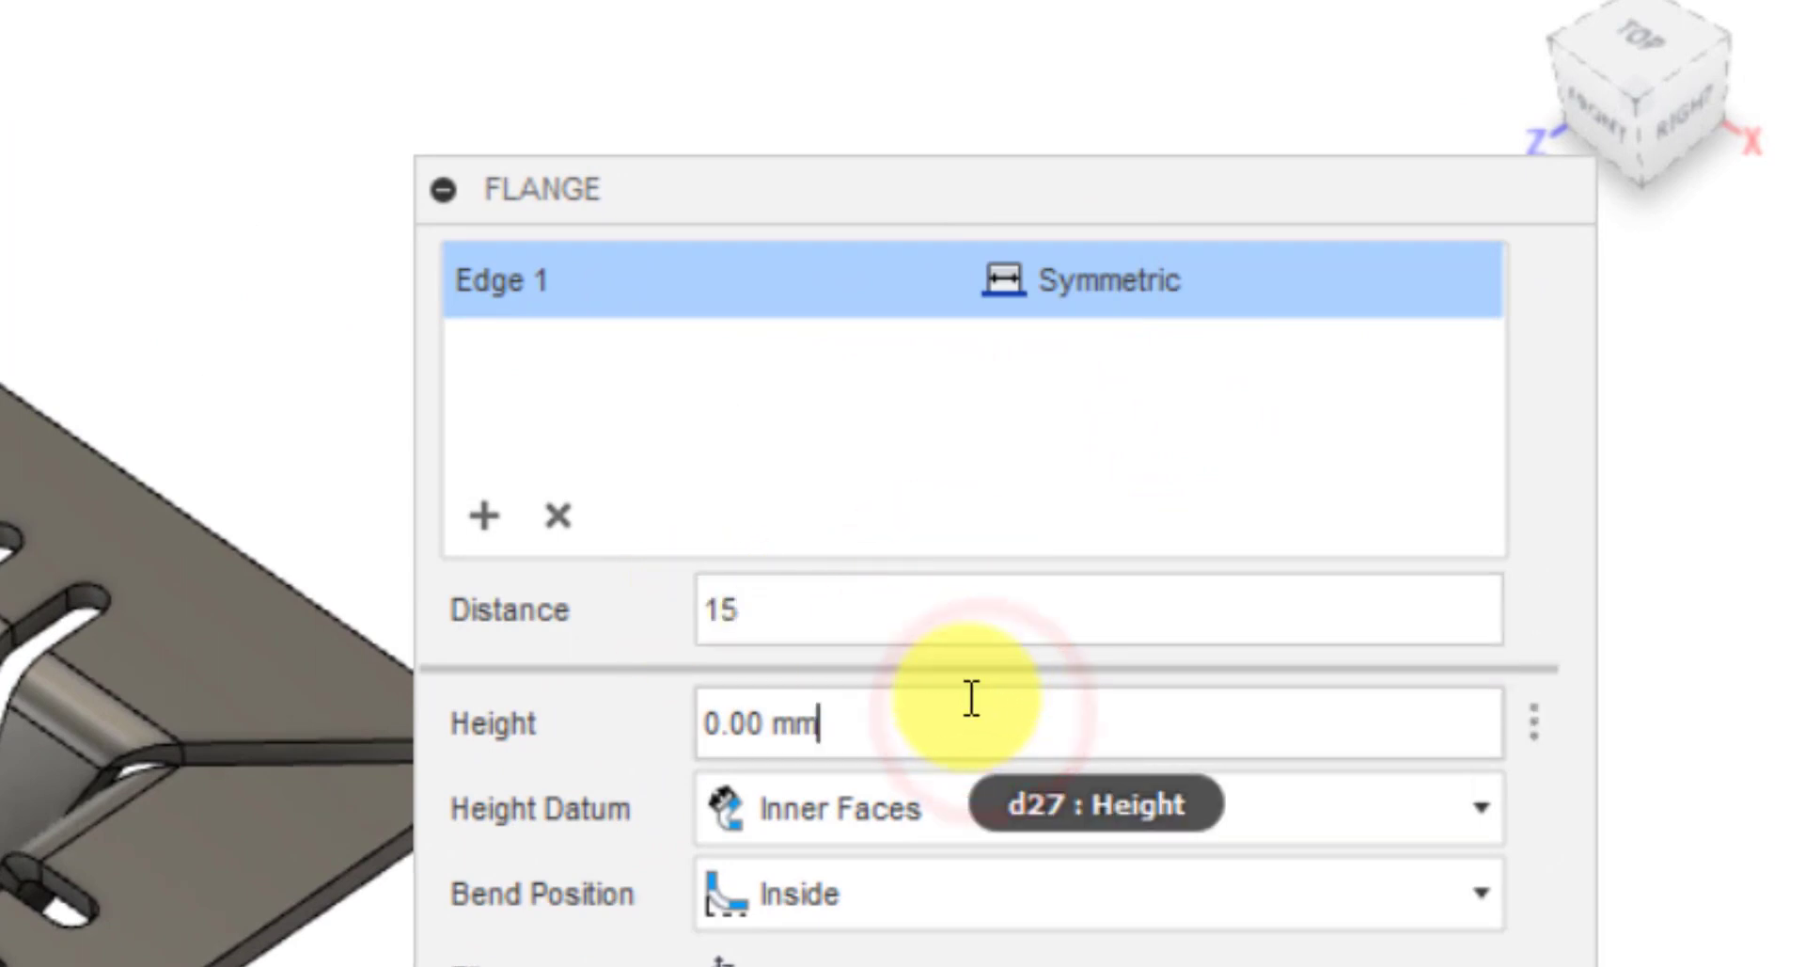
pyautogui.moveTo(971, 705); pyautogui.dragTo(656, 703)
pyautogui.write('5')
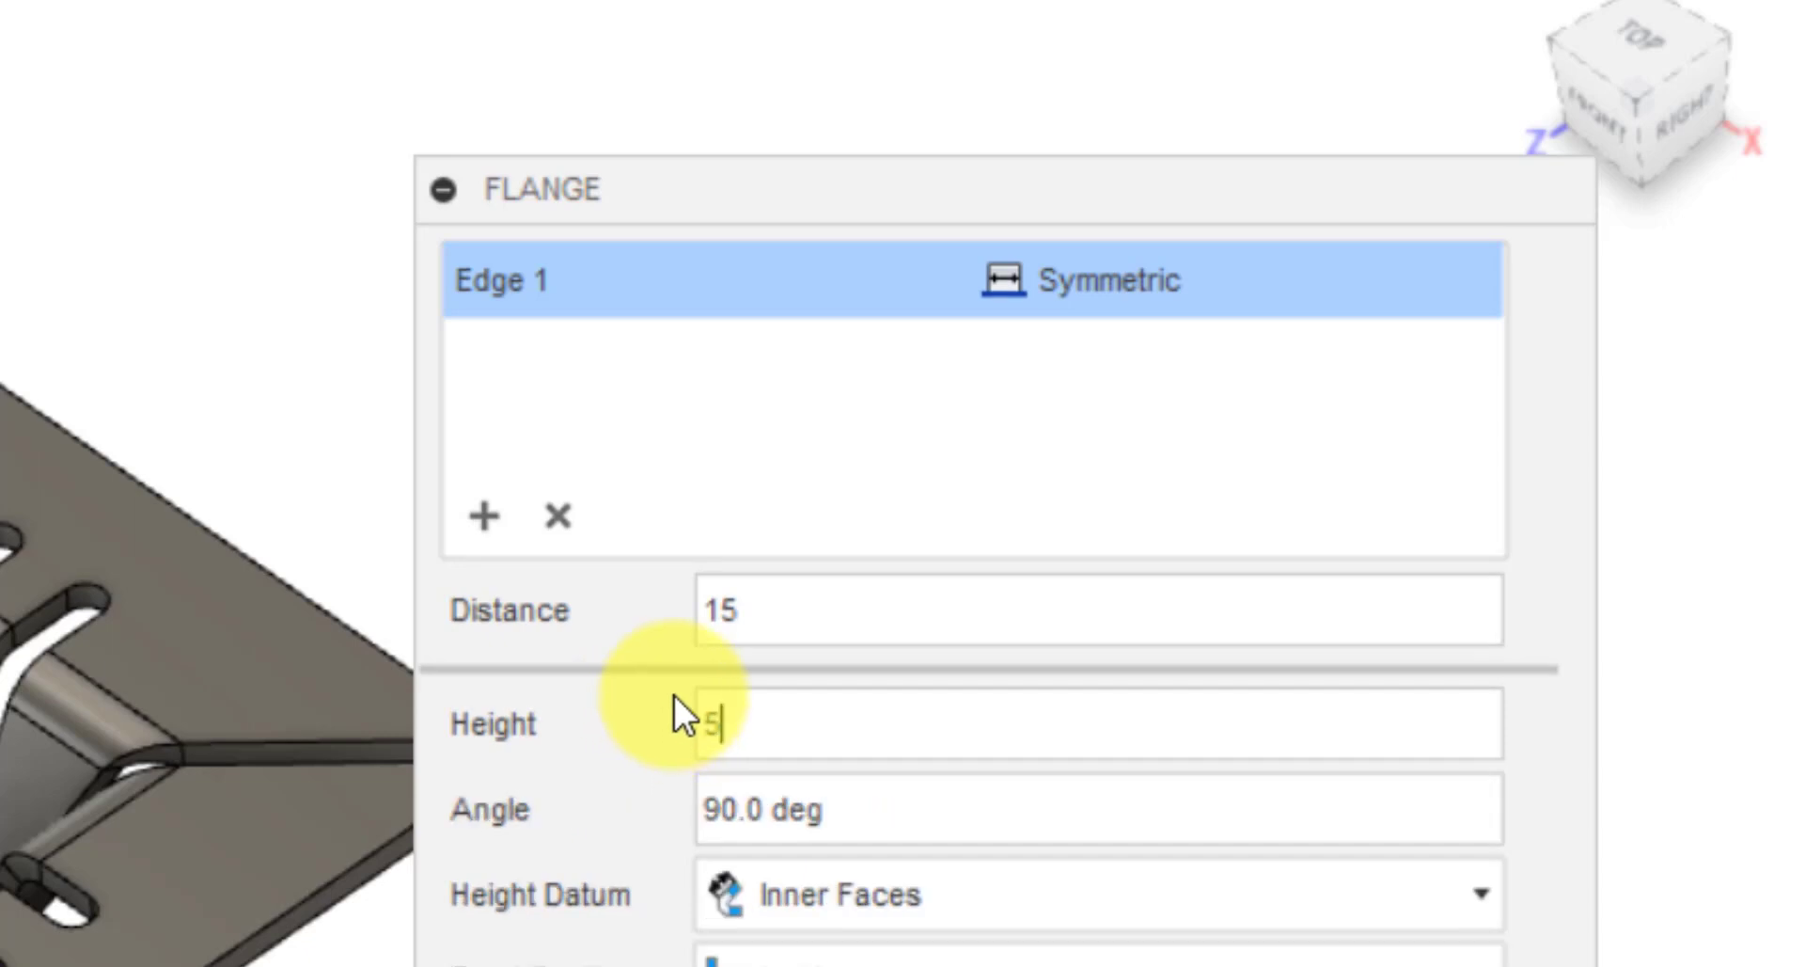
pyautogui.moveTo(787, 609); pyautogui.dragTo(642, 617)
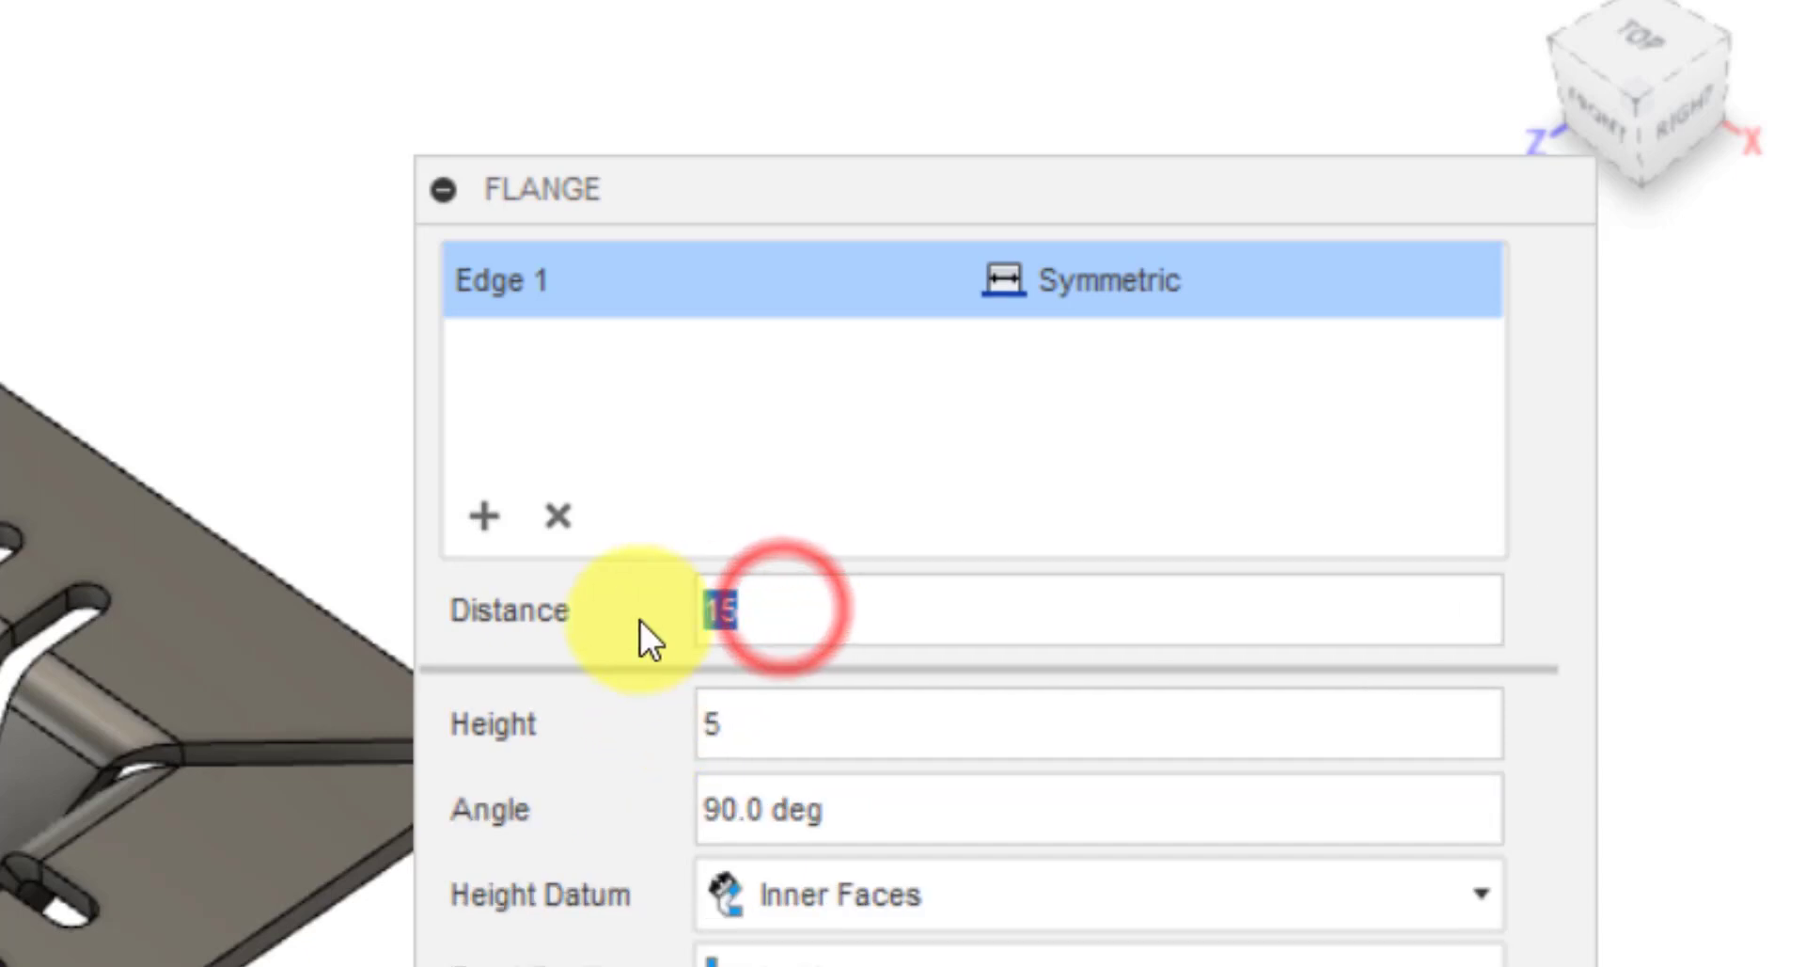
pyautogui.write('5')
pyautogui.moveTo(814, 725); pyautogui.dragTo(679, 741)
pyautogui.write('15')
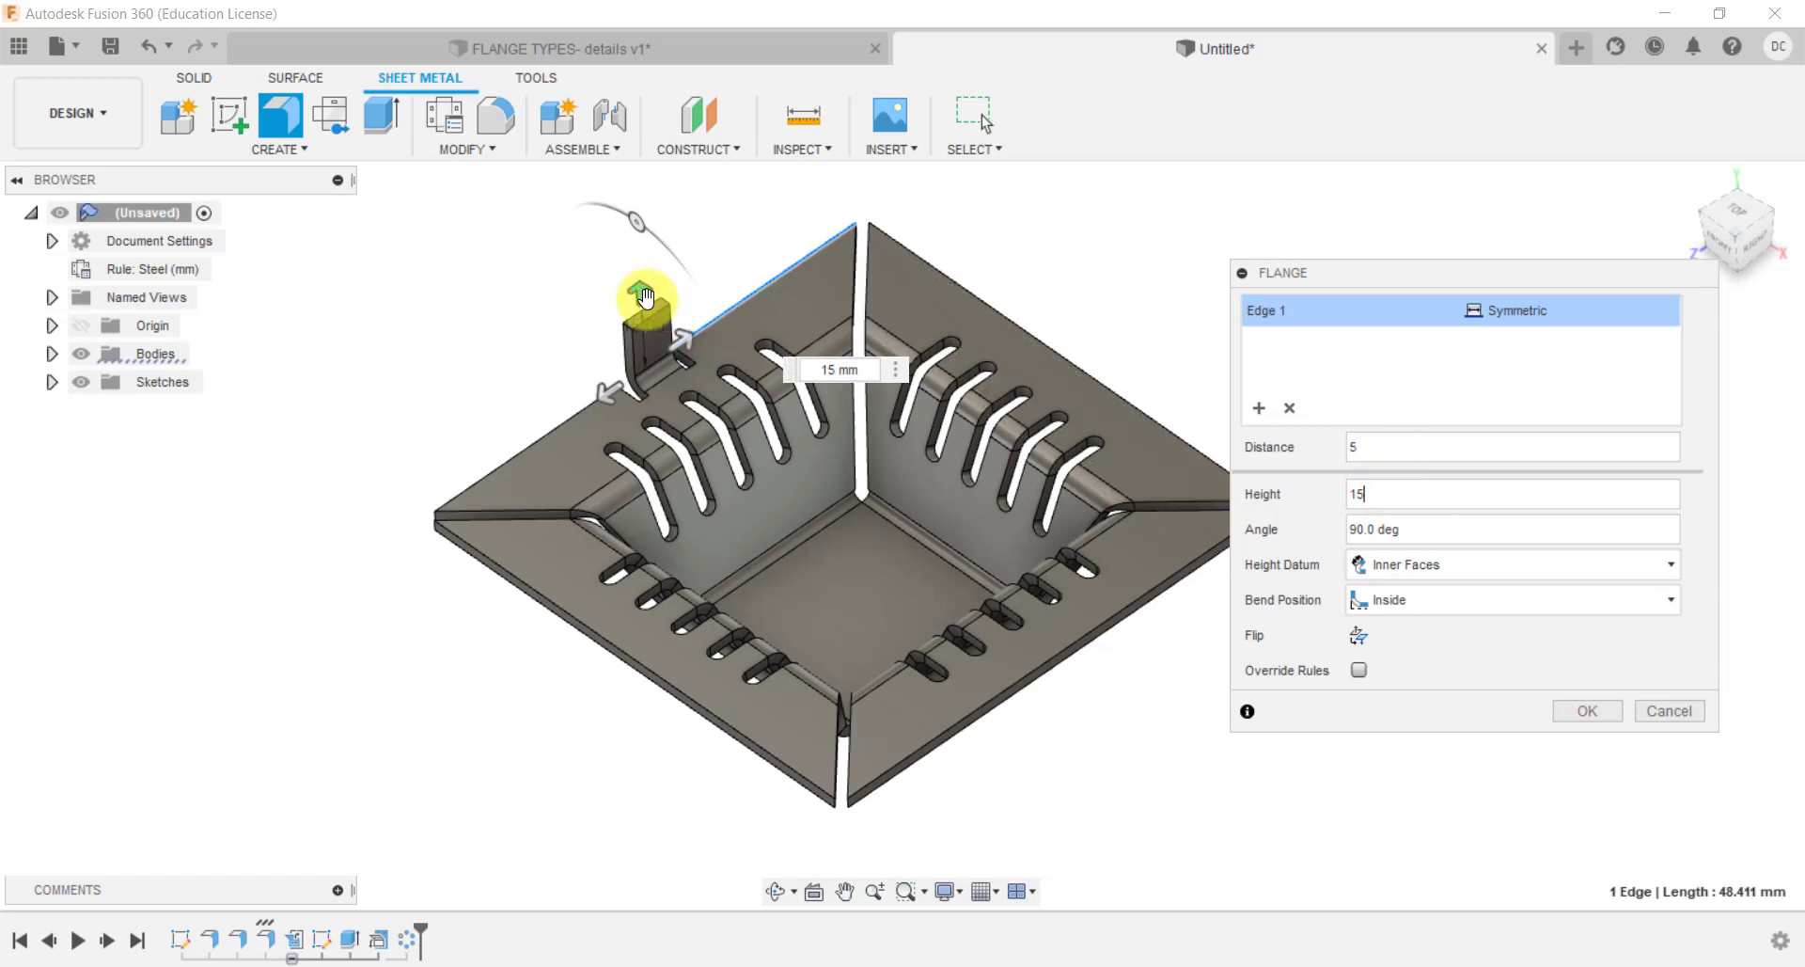
# Set the tab angle to 90°, re-enter the height, and confirm the flange.
pyautogui.moveTo(638, 290)
pyautogui.mouseDown()
pyautogui.moveTo(635, 225)
pyautogui.moveTo(638, 287)
pyautogui.mouseUp()
pyautogui.moveTo(632, 202); pyautogui.dragTo(624, 222)
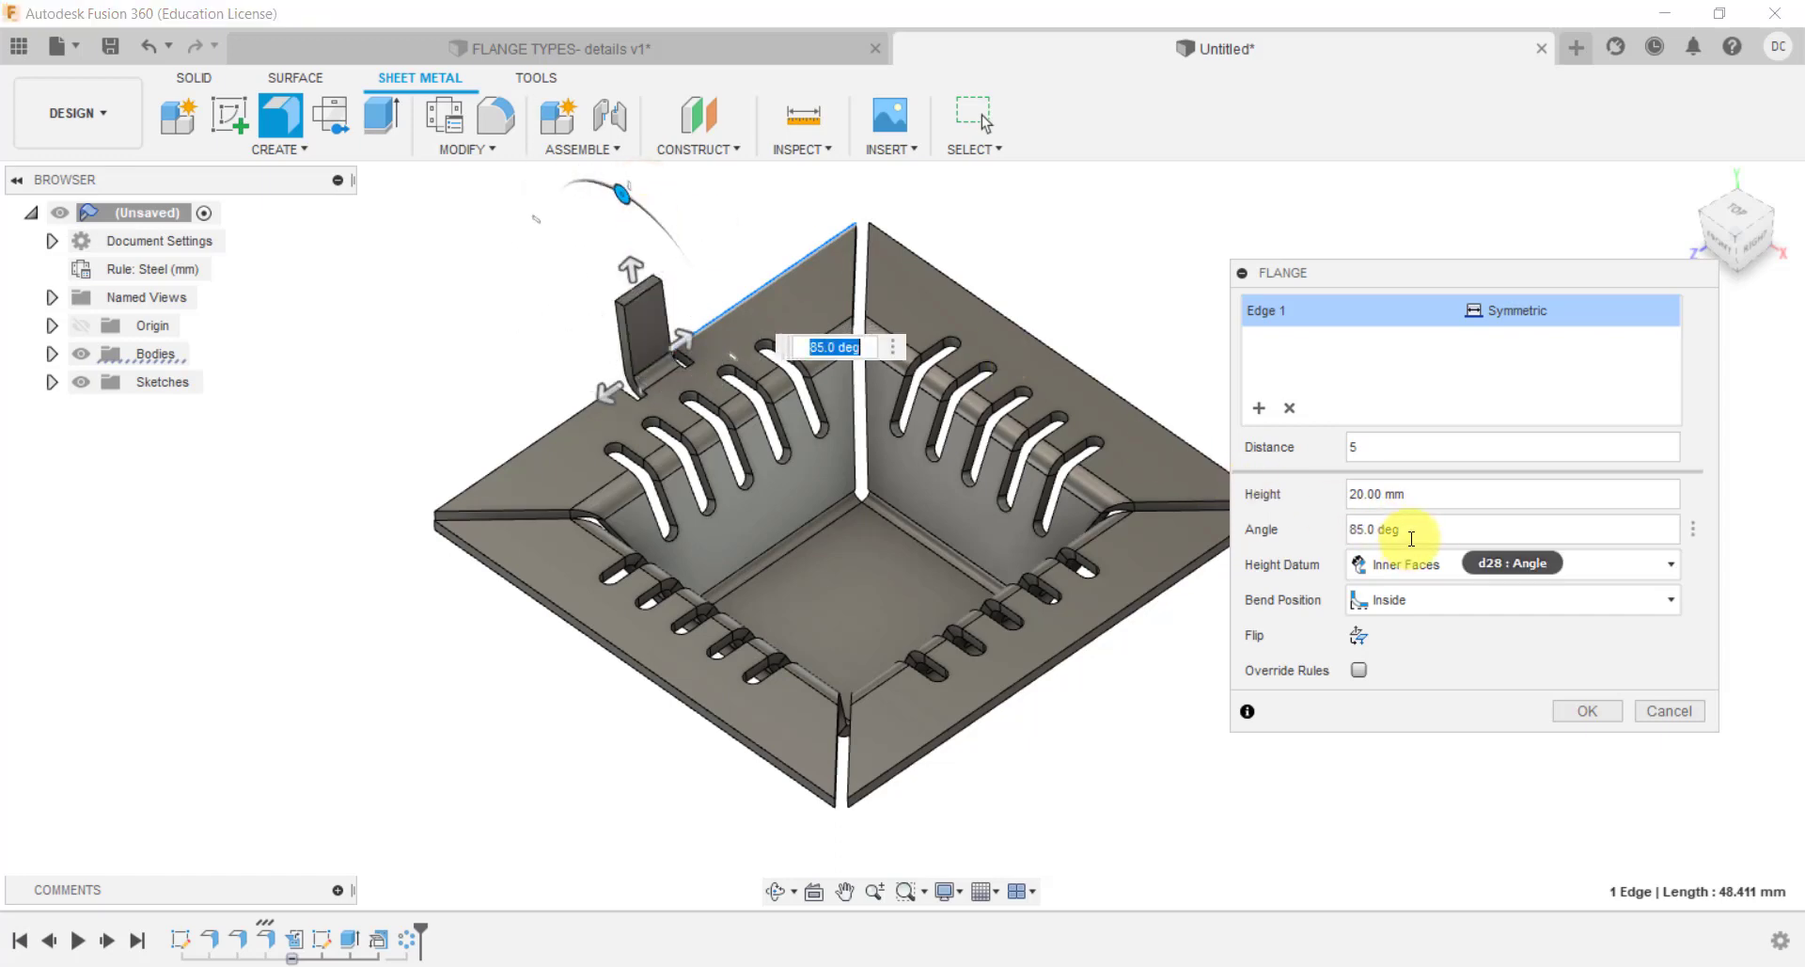
pyautogui.click(1409, 536)
pyautogui.write('9')
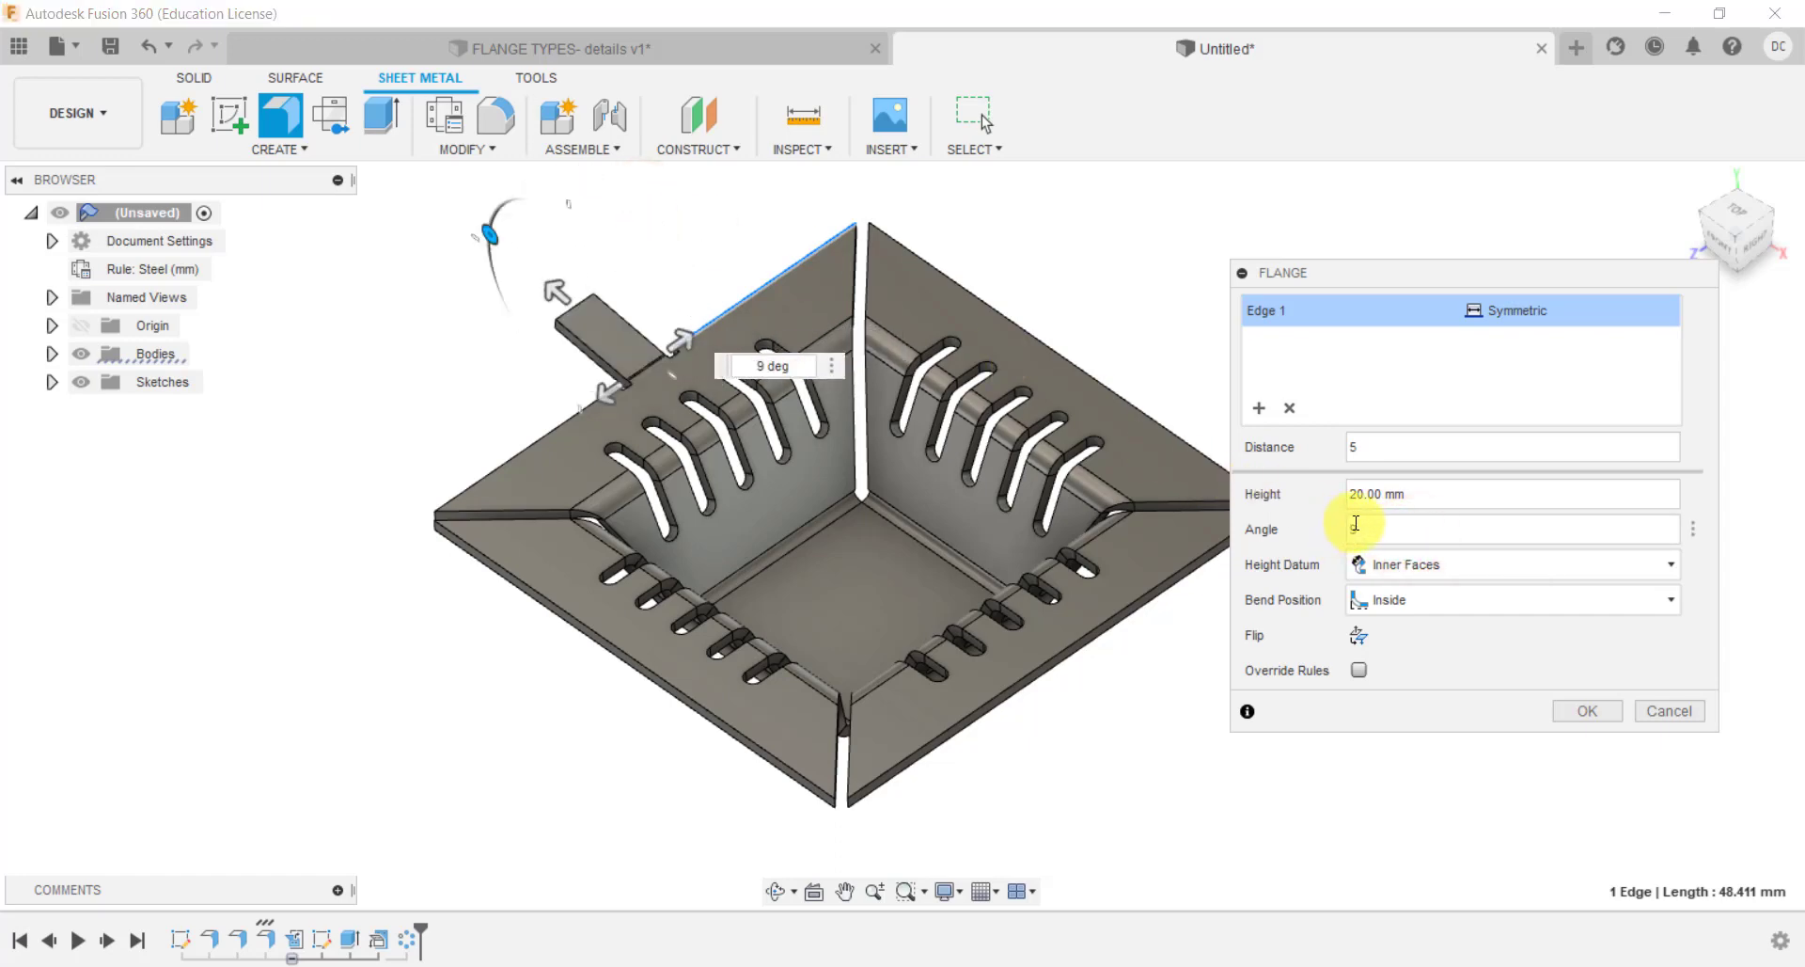
pyautogui.write('0')
pyautogui.moveTo(1424, 493); pyautogui.dragTo(1339, 506)
pyautogui.write('15')
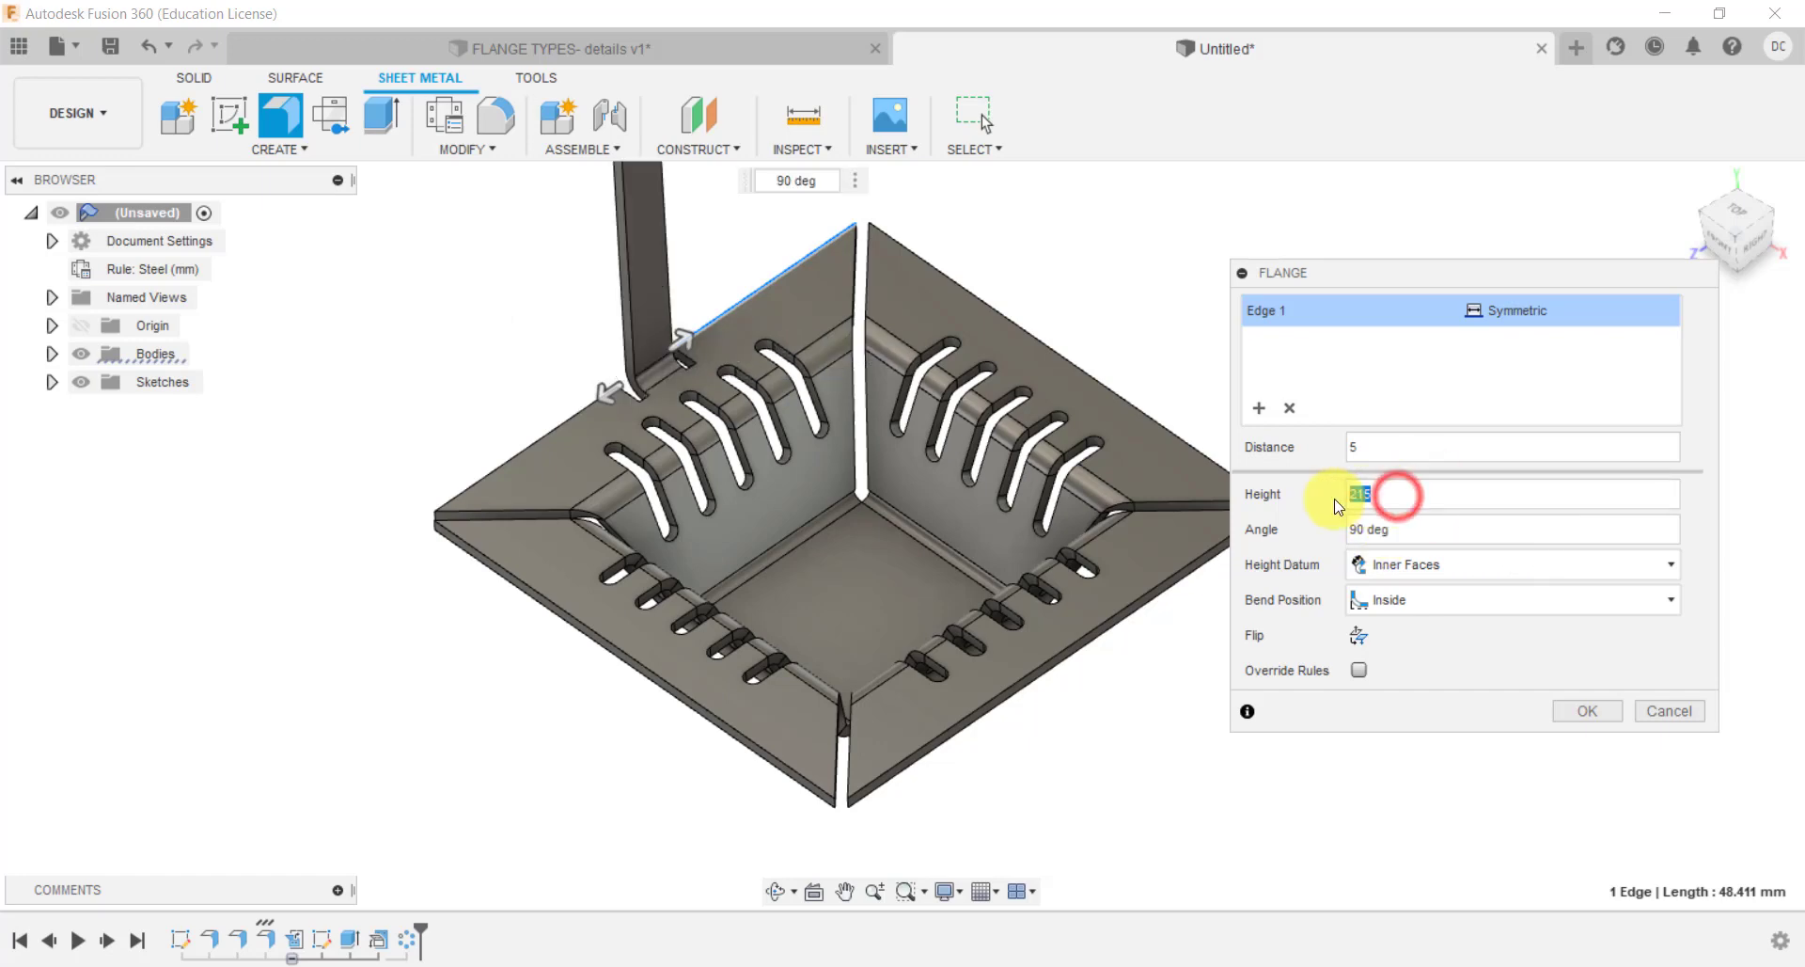
pyautogui.write('15')
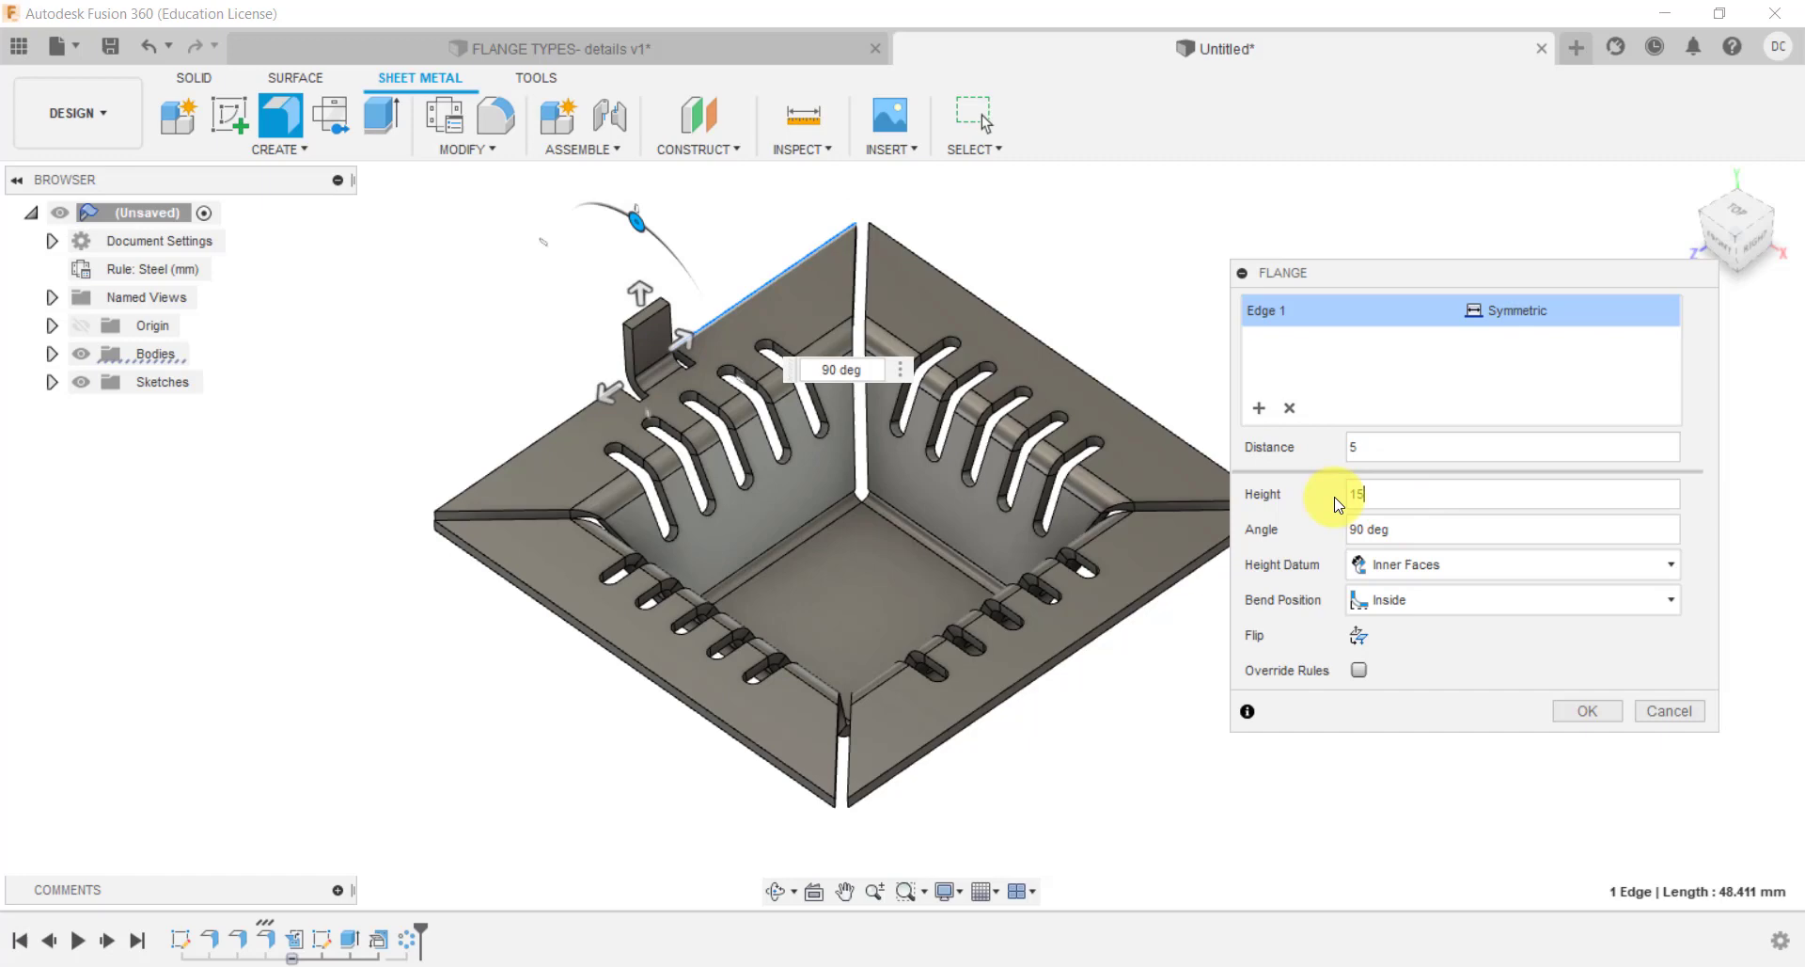
pyautogui.click(1587, 712)
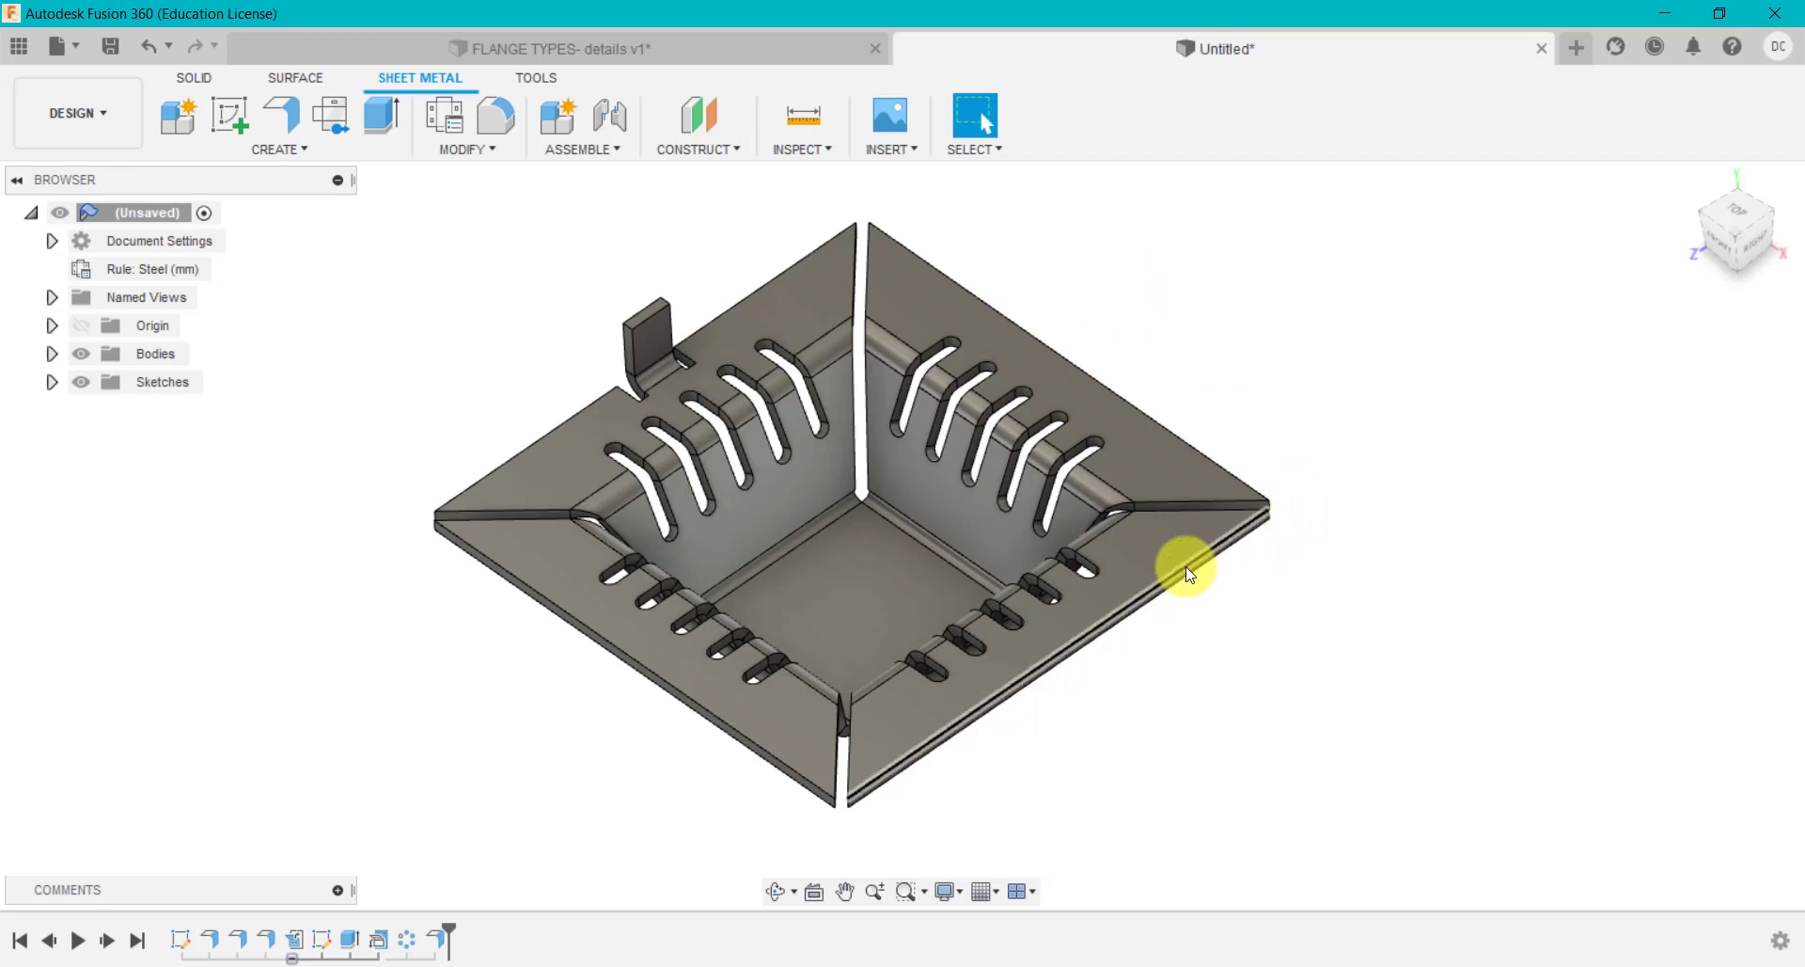
pyautogui.click(795, 41)
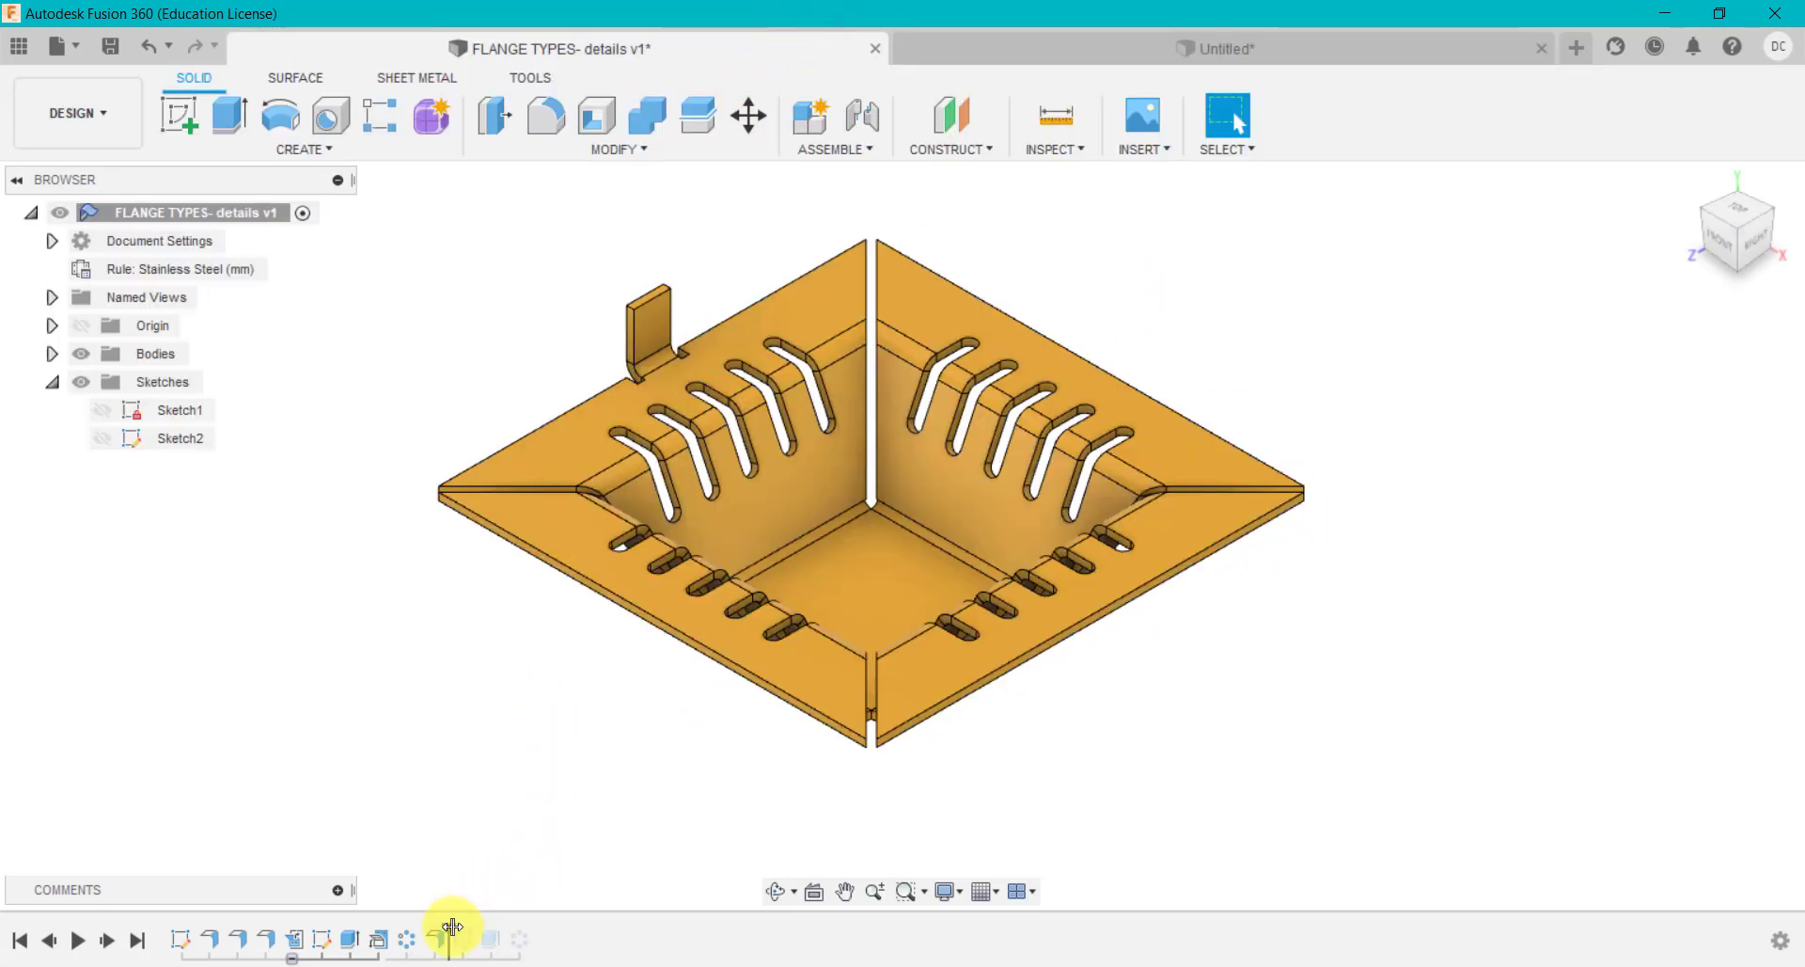
pyautogui.moveTo(452, 927)
pyautogui.mouseDown()
pyautogui.moveTo(530, 924)
pyautogui.moveTo(523, 939)
pyautogui.mouseUp()
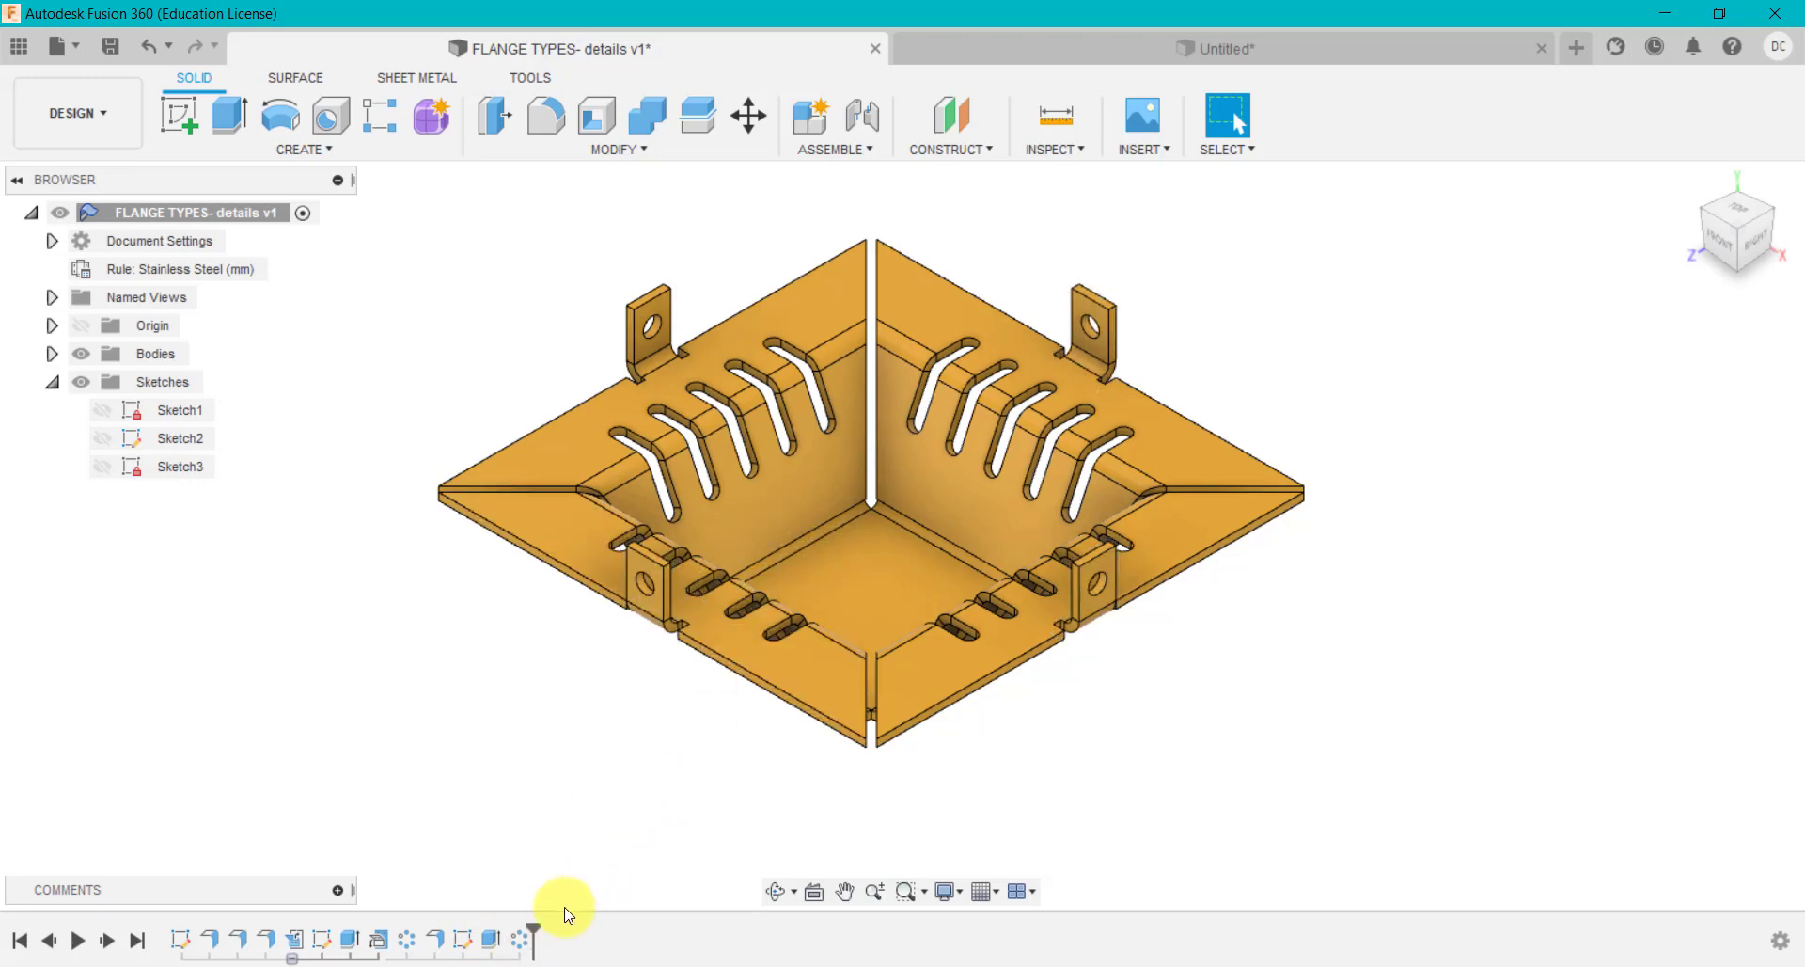
pyautogui.moveTo(534, 928); pyautogui.dragTo(473, 926)
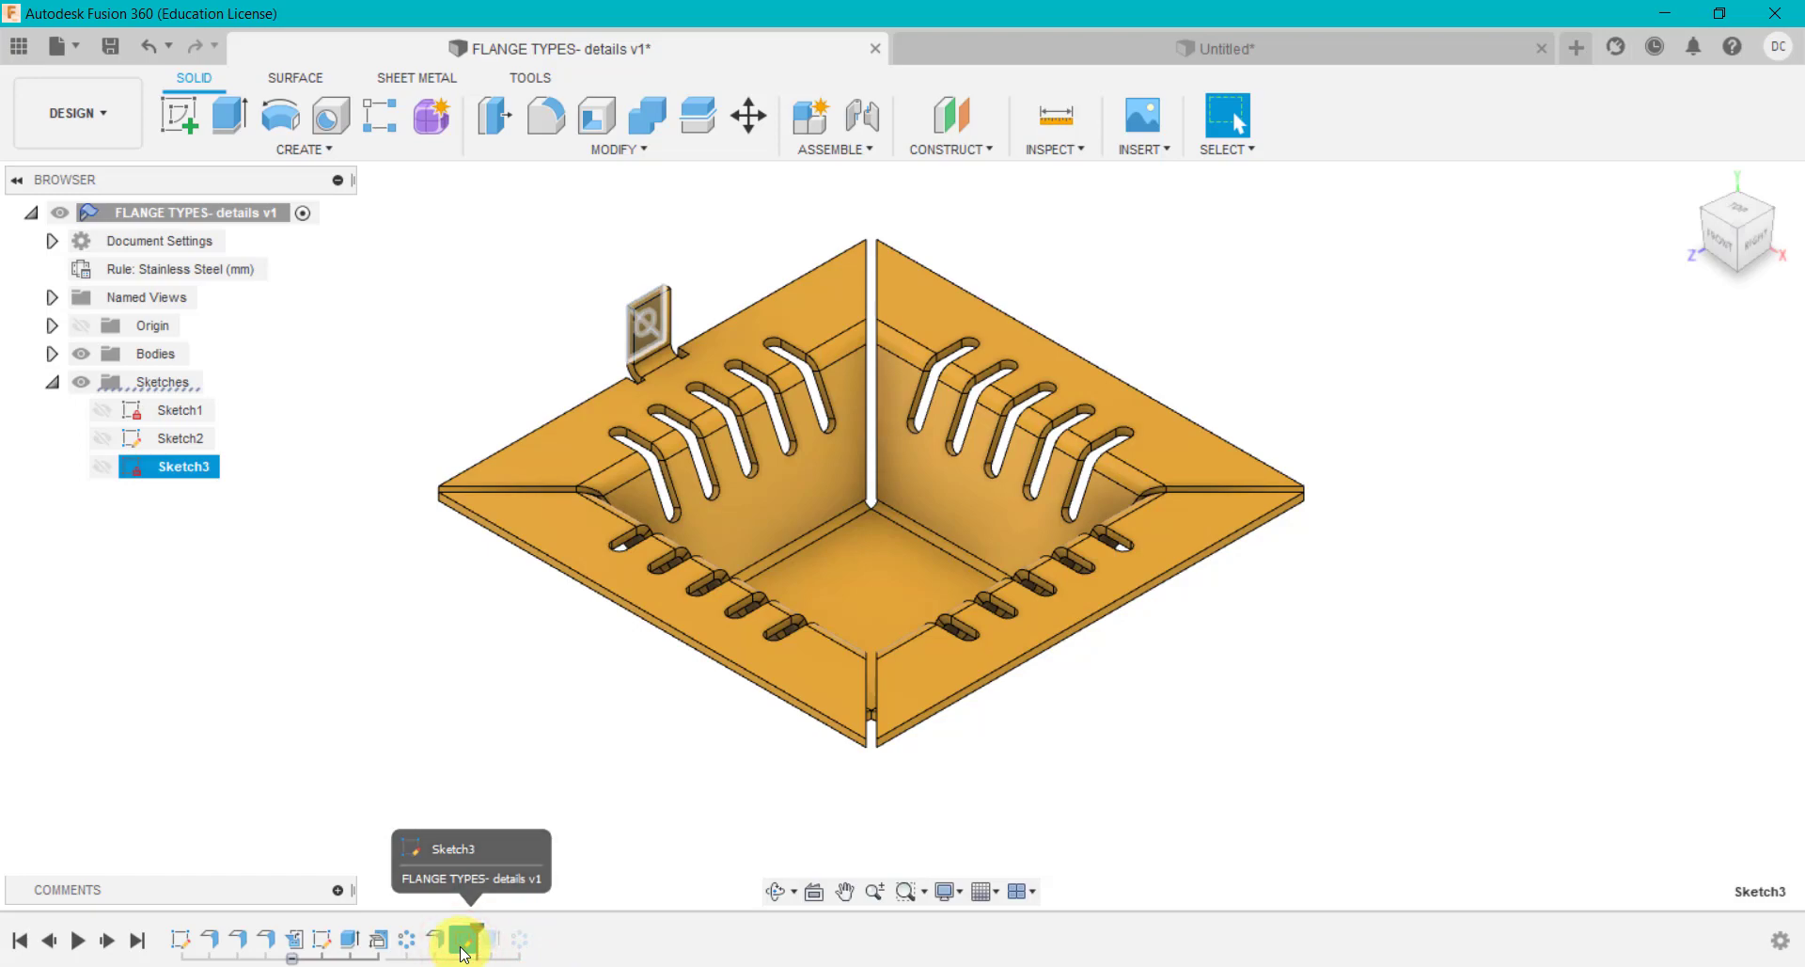
pyautogui.rightClick(461, 941)
pyautogui.click(521, 703)
pyautogui.scroll(3, 889, 411)
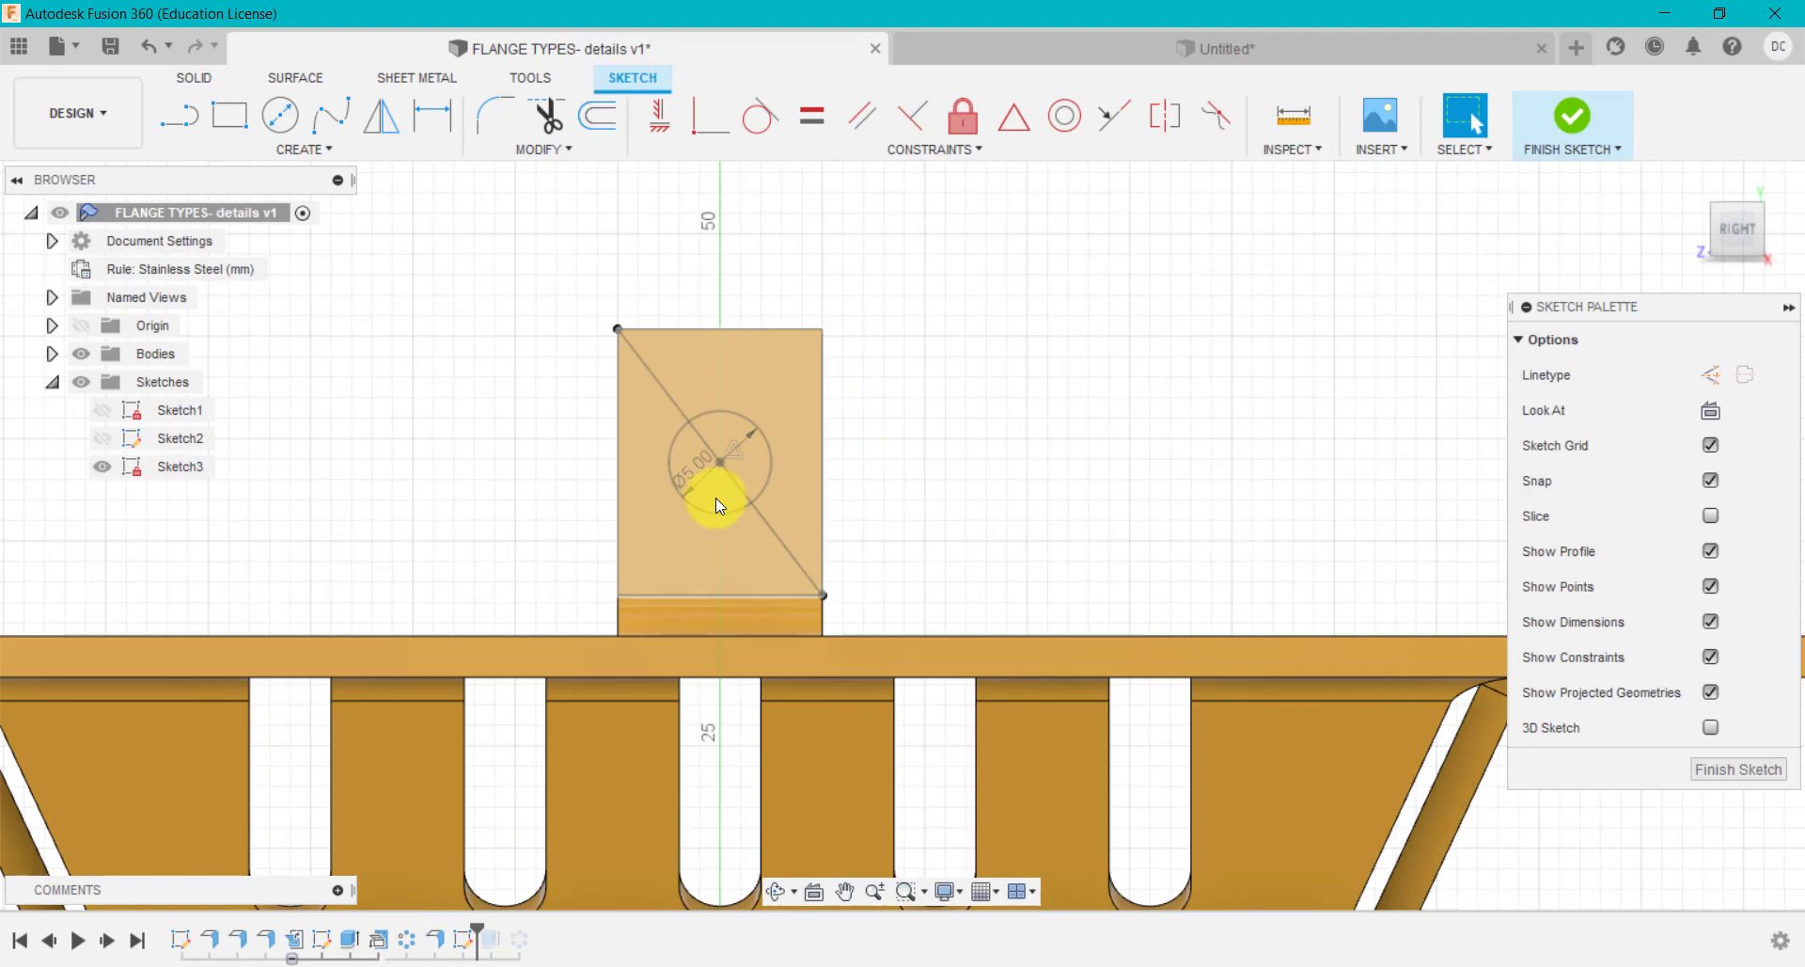
pyautogui.click(1572, 116)
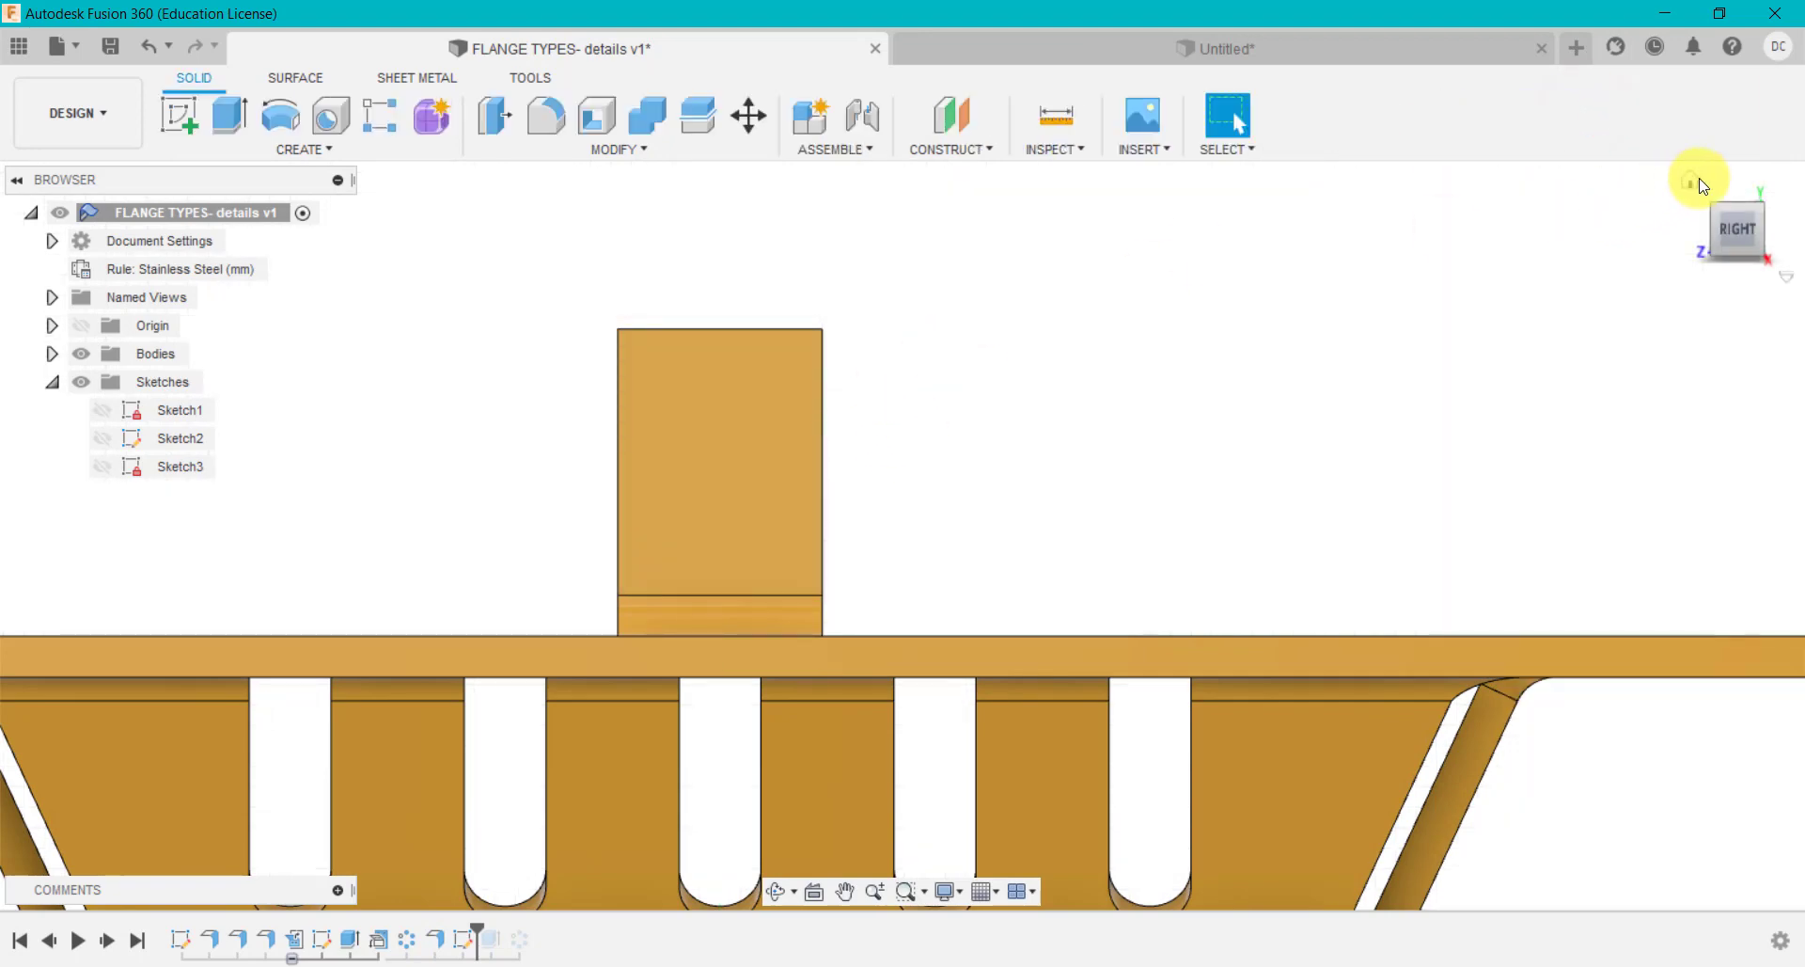
pyautogui.click(1690, 179)
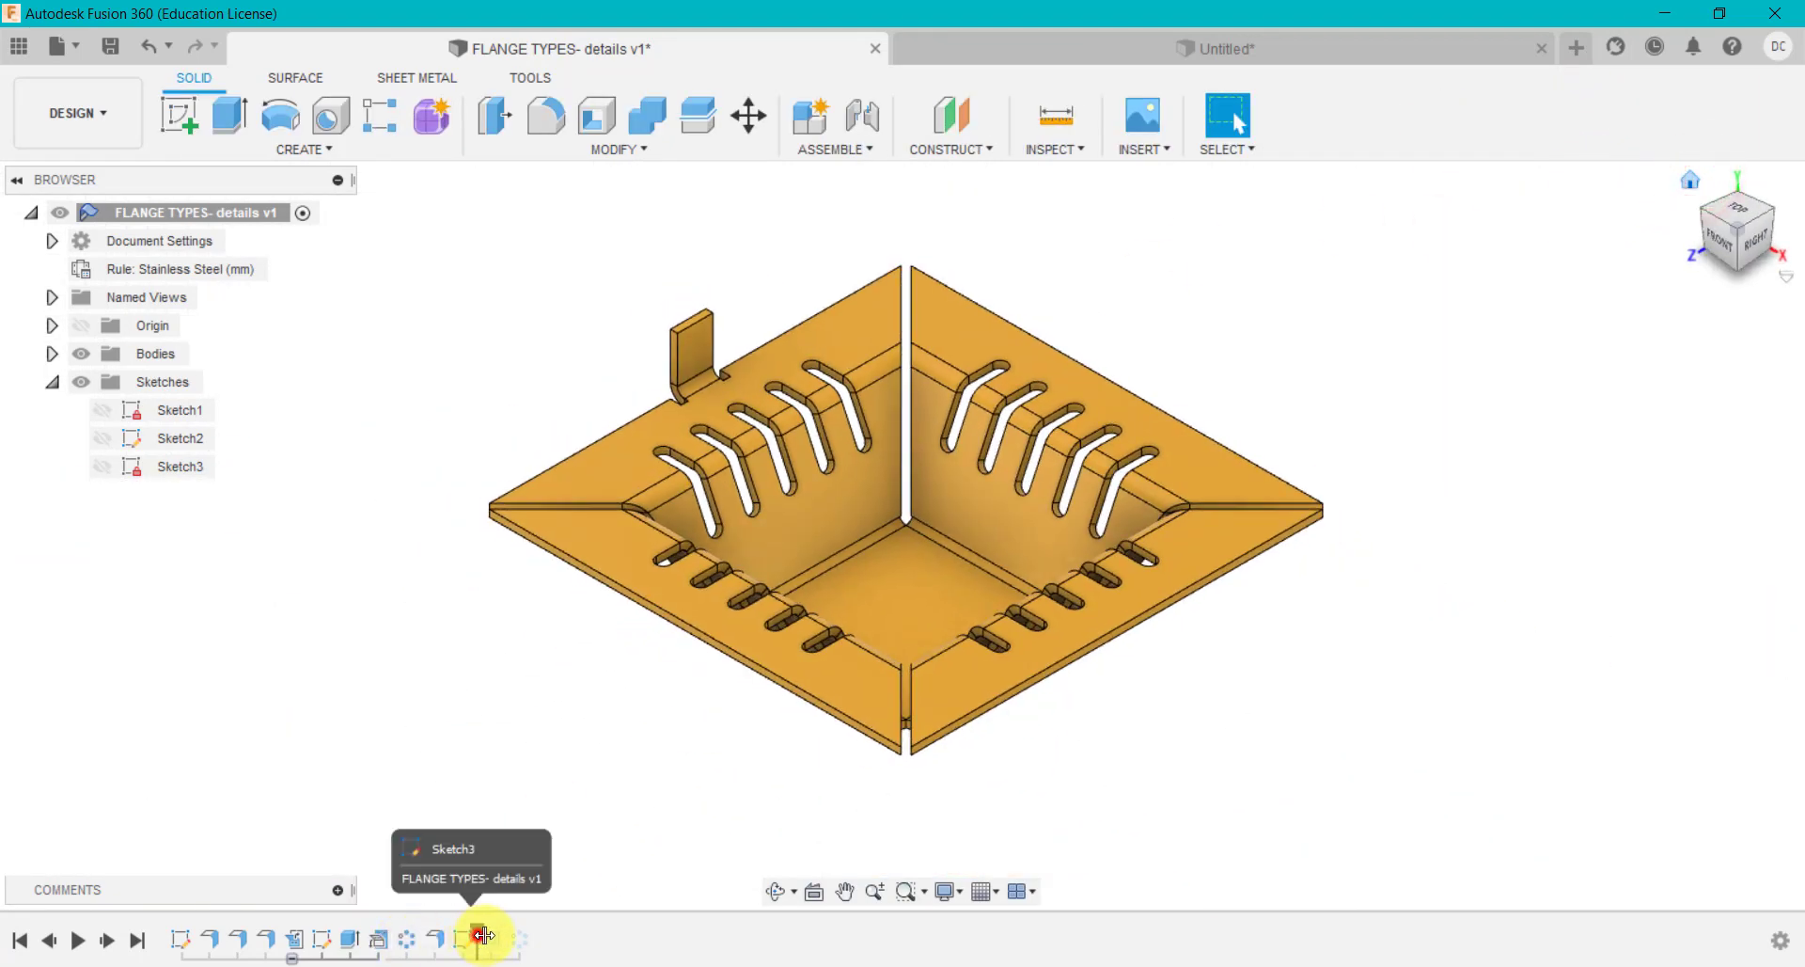
pyautogui.moveTo(477, 934); pyautogui.dragTo(521, 929)
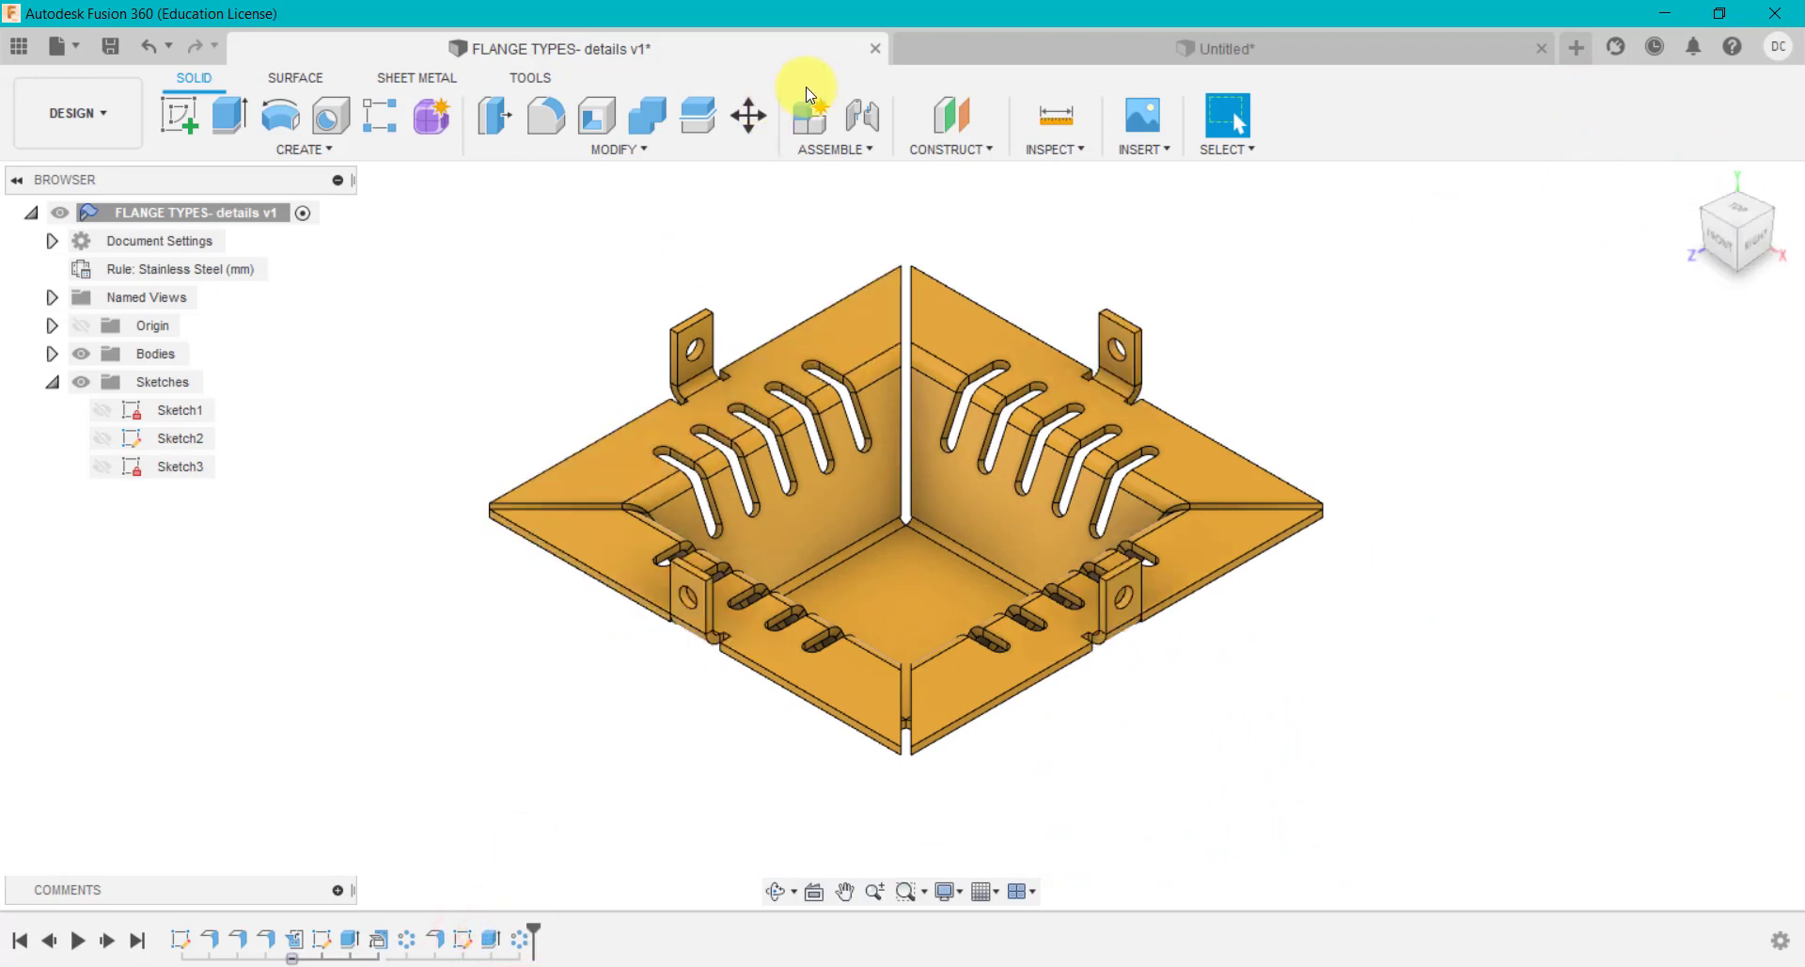
pyautogui.click(1047, 42)
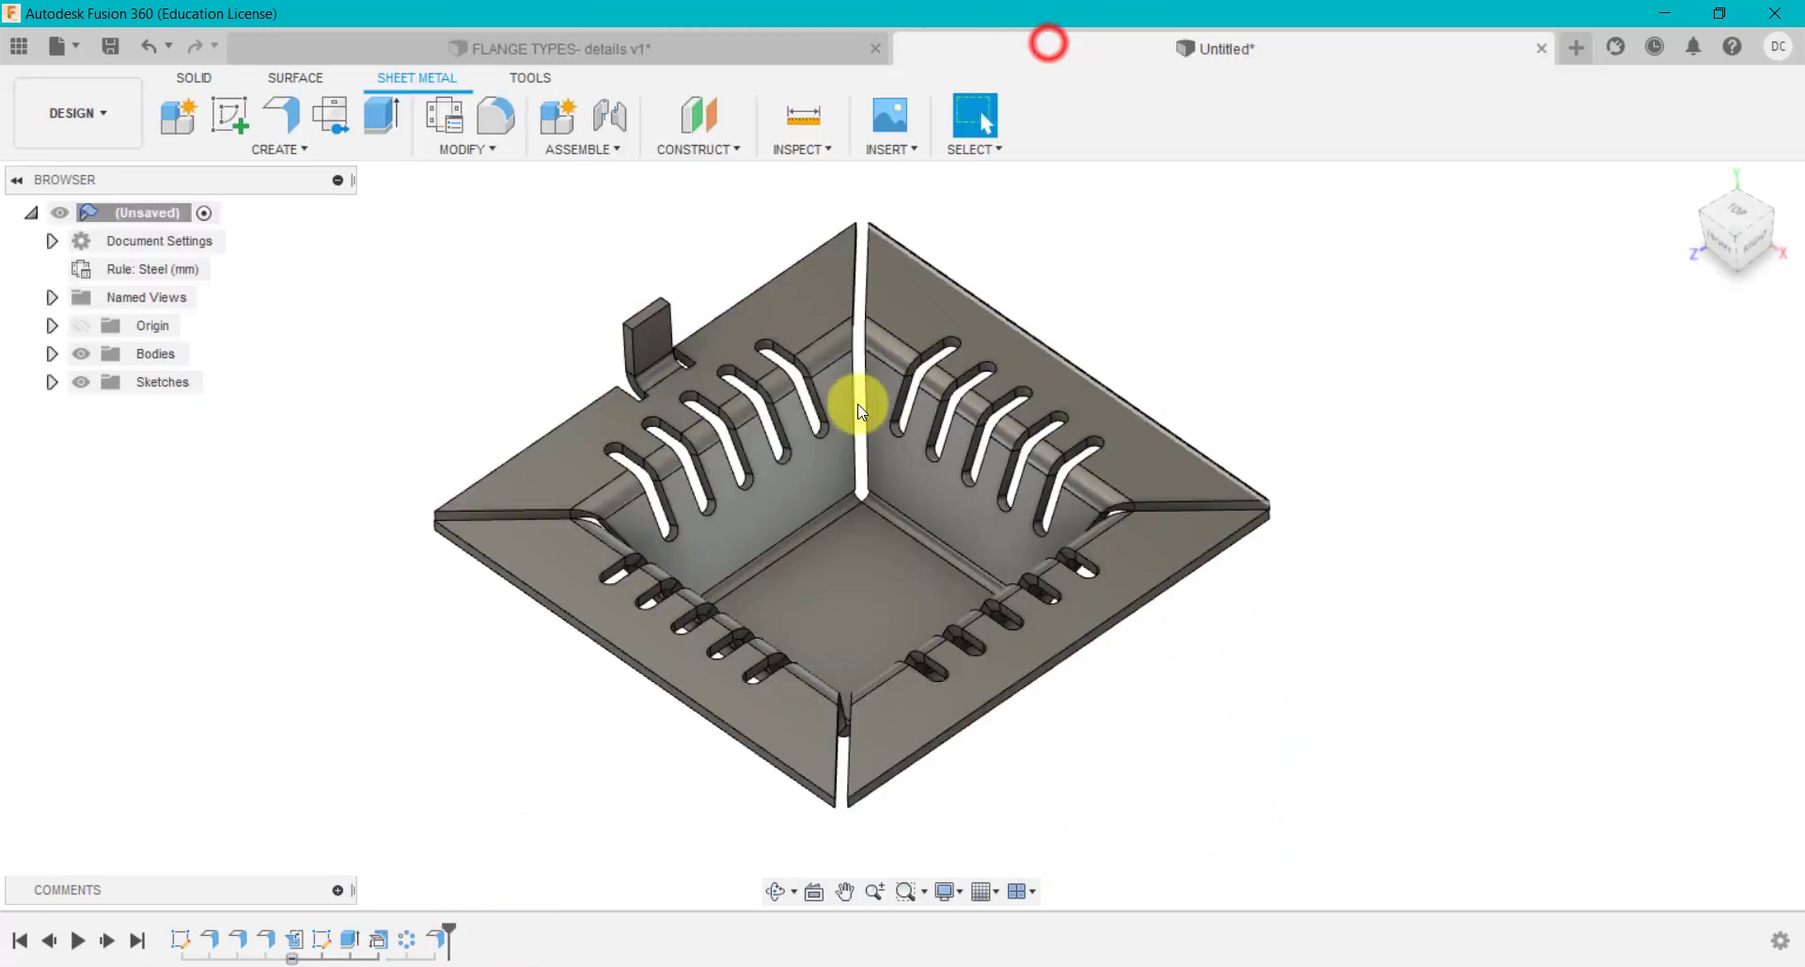
# Open a sketch on the new tab's flat face and enter a circle diameter of 8.
pyautogui.click(662, 345)
pyautogui.click(242, 120)
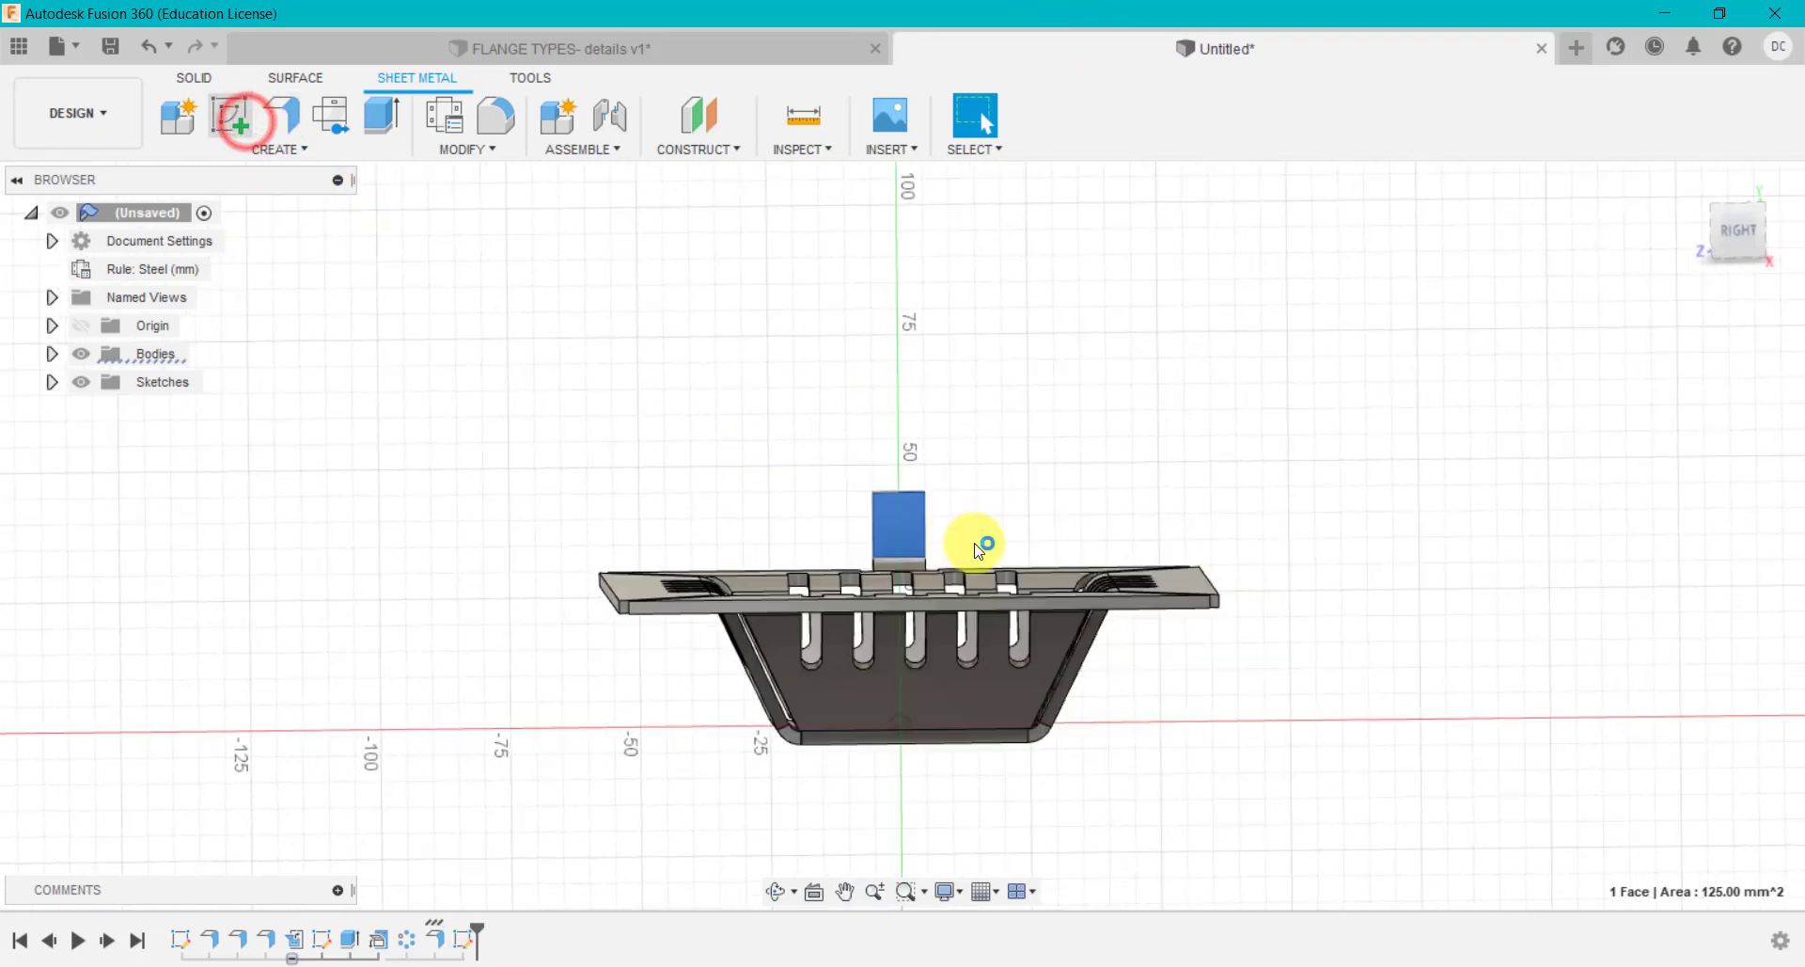
pyautogui.scroll(5, 934, 553)
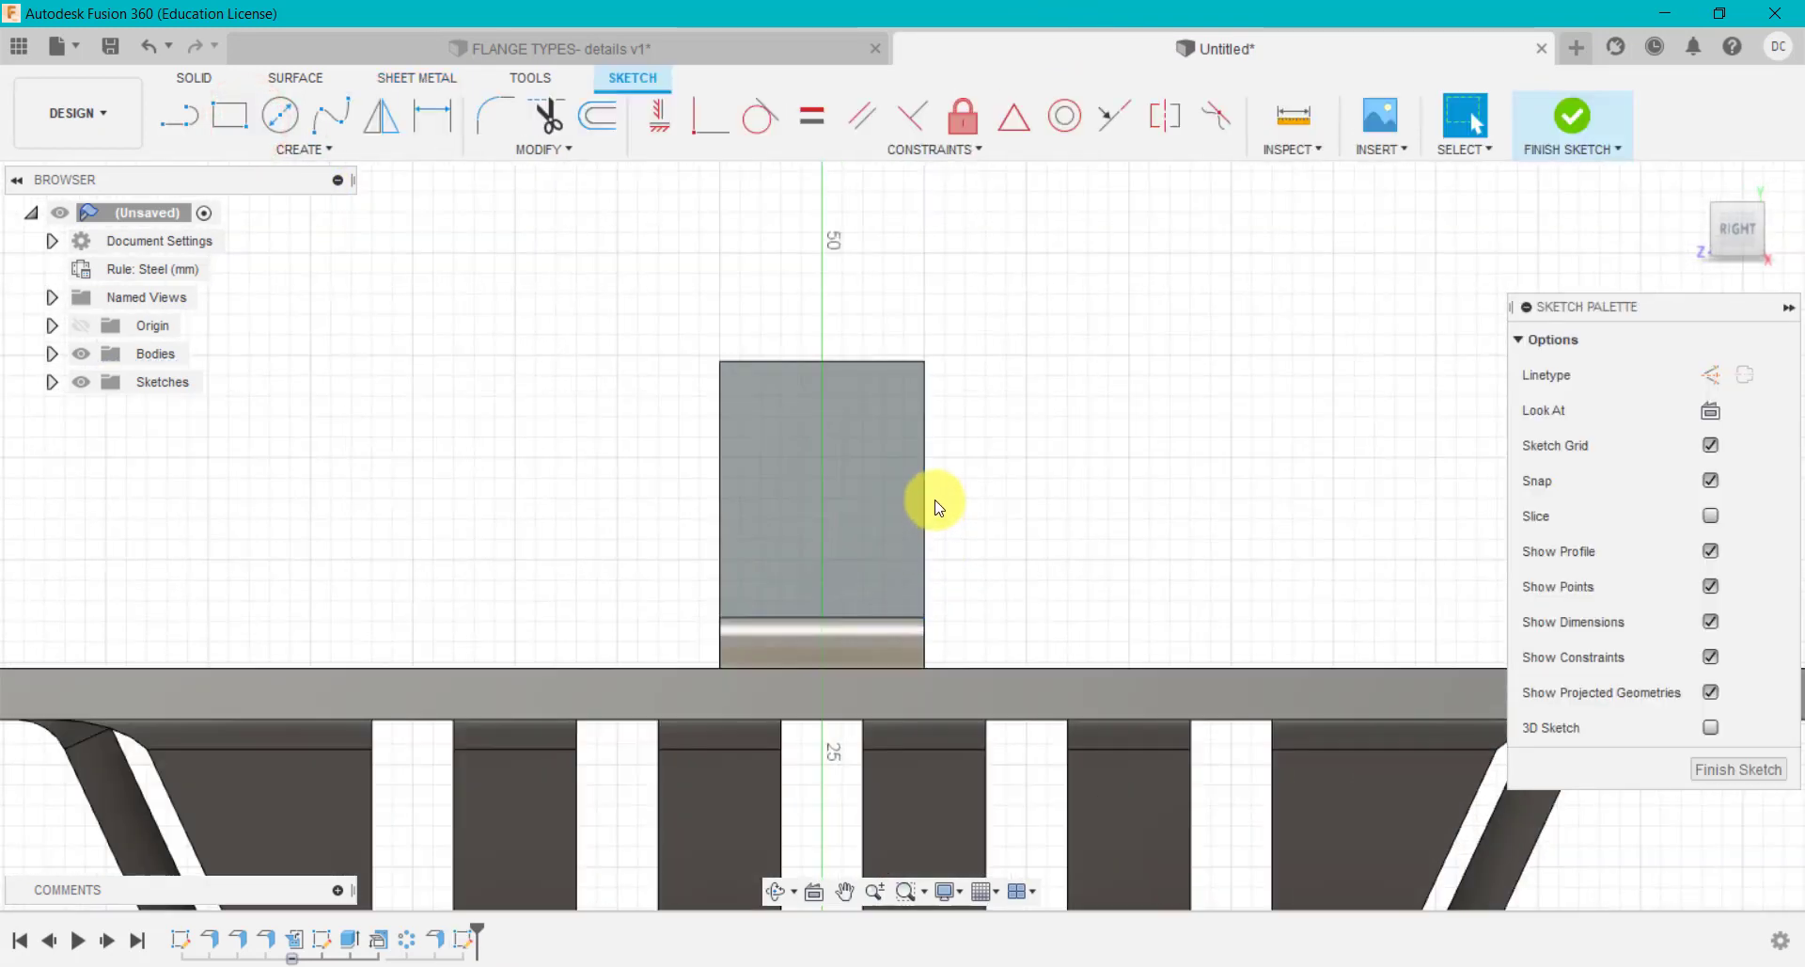
pyautogui.press('c')
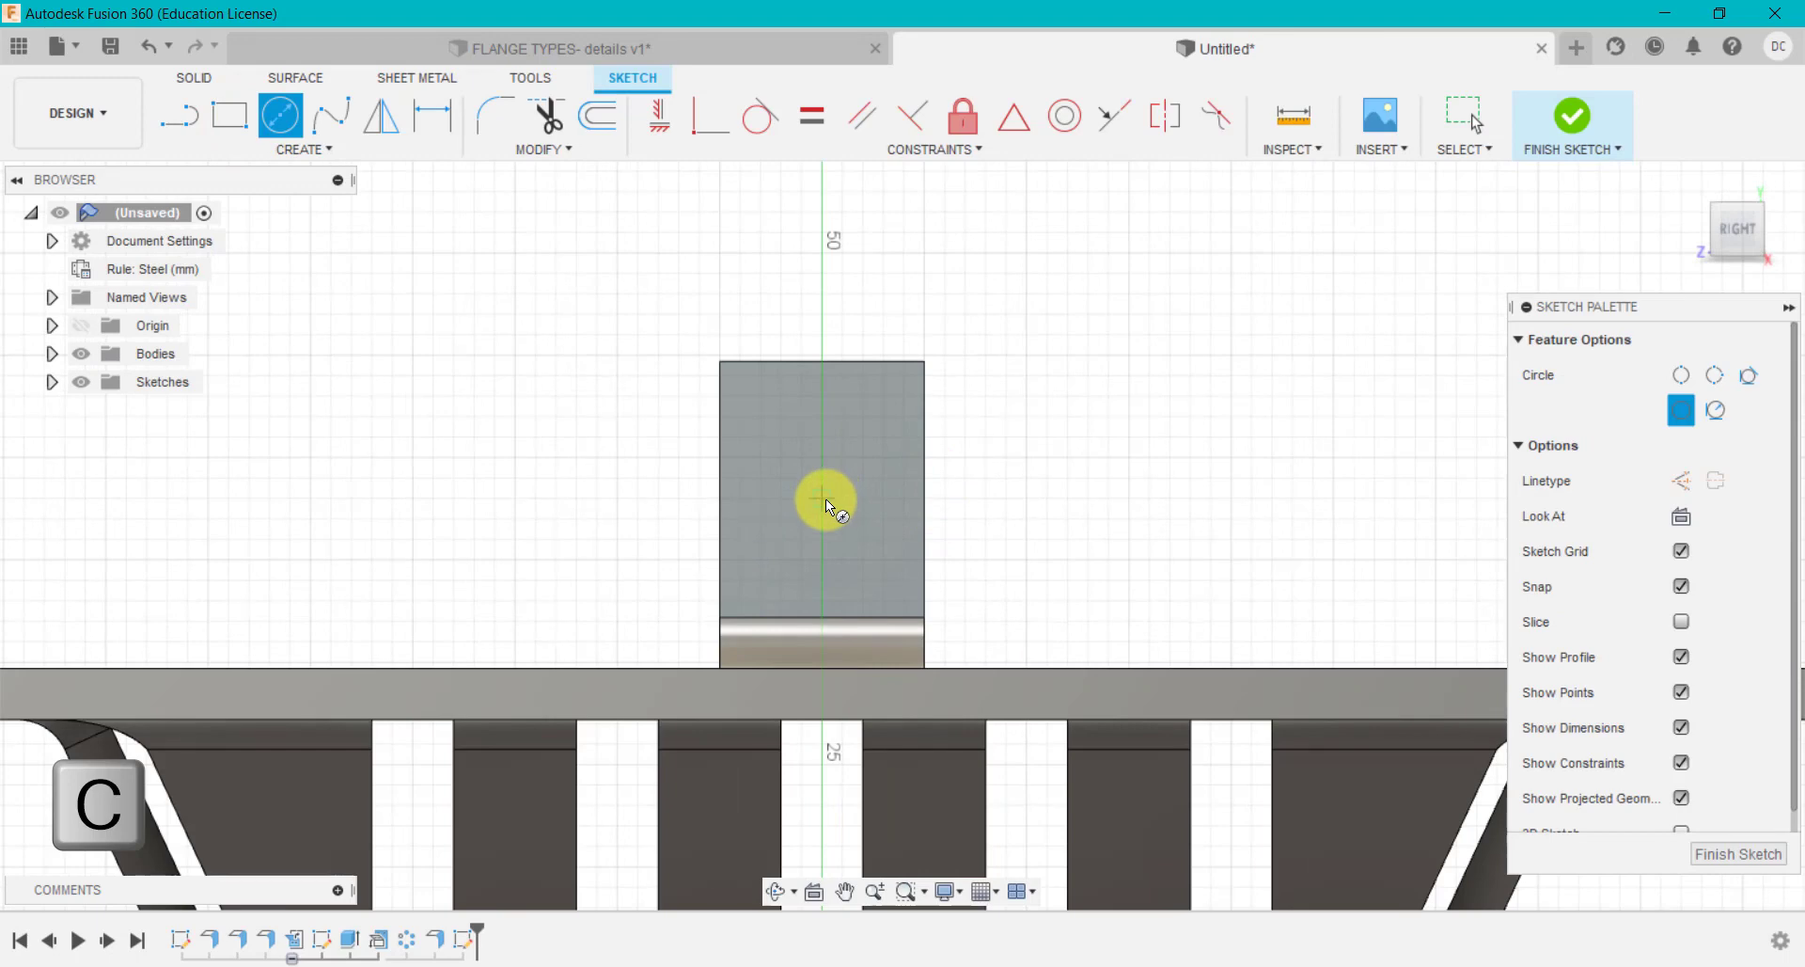
pyautogui.write('8')
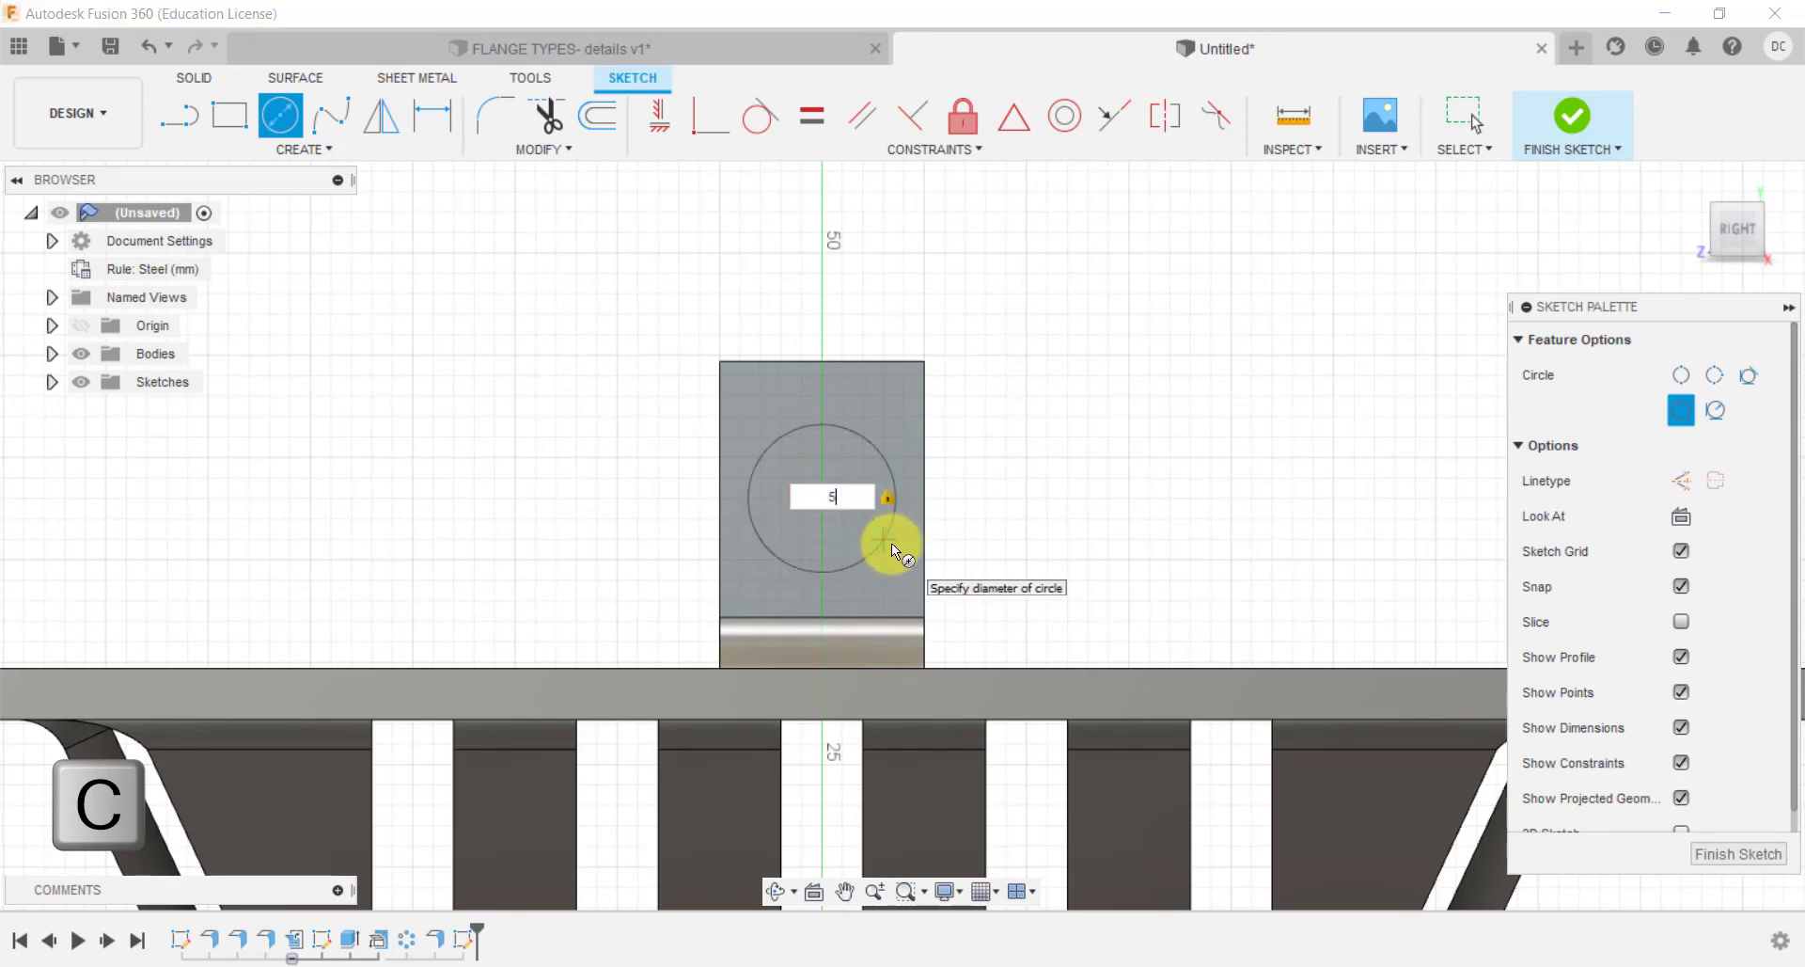
pyautogui.press('Return')
pyautogui.press('Escape')
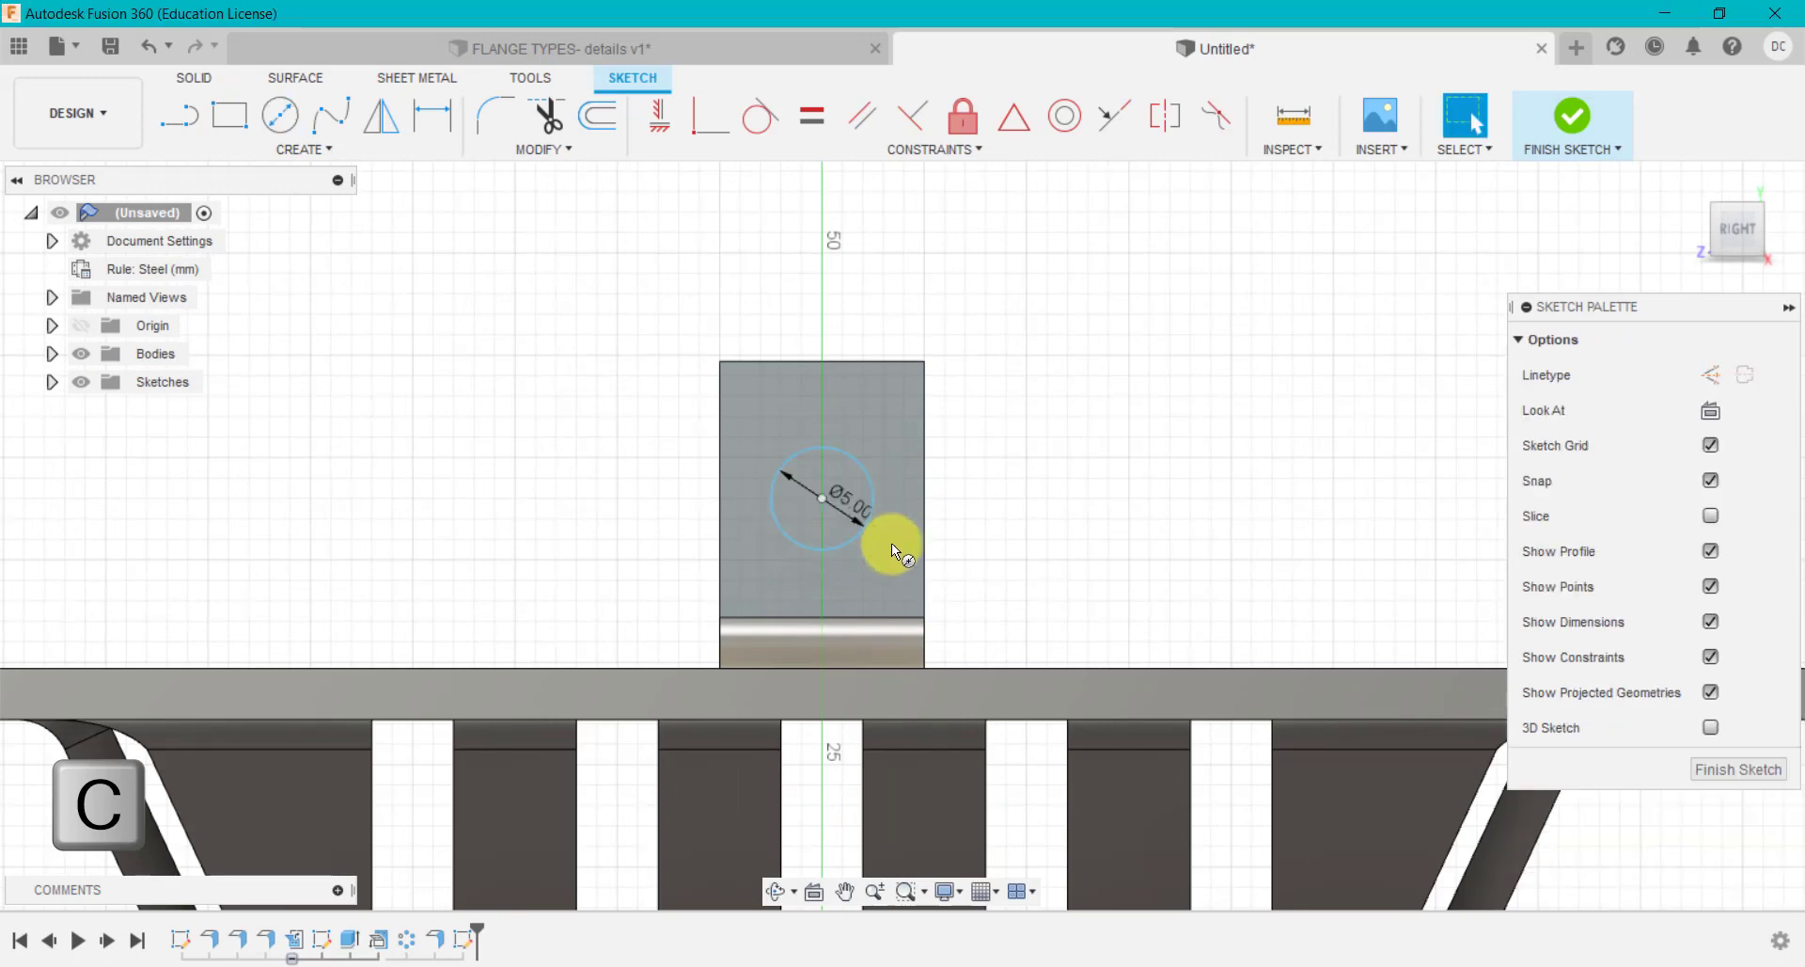
# Draw the lower-left to top-right diagonal across the tab and centre the circle on its midpoint.
pyautogui.press('l')
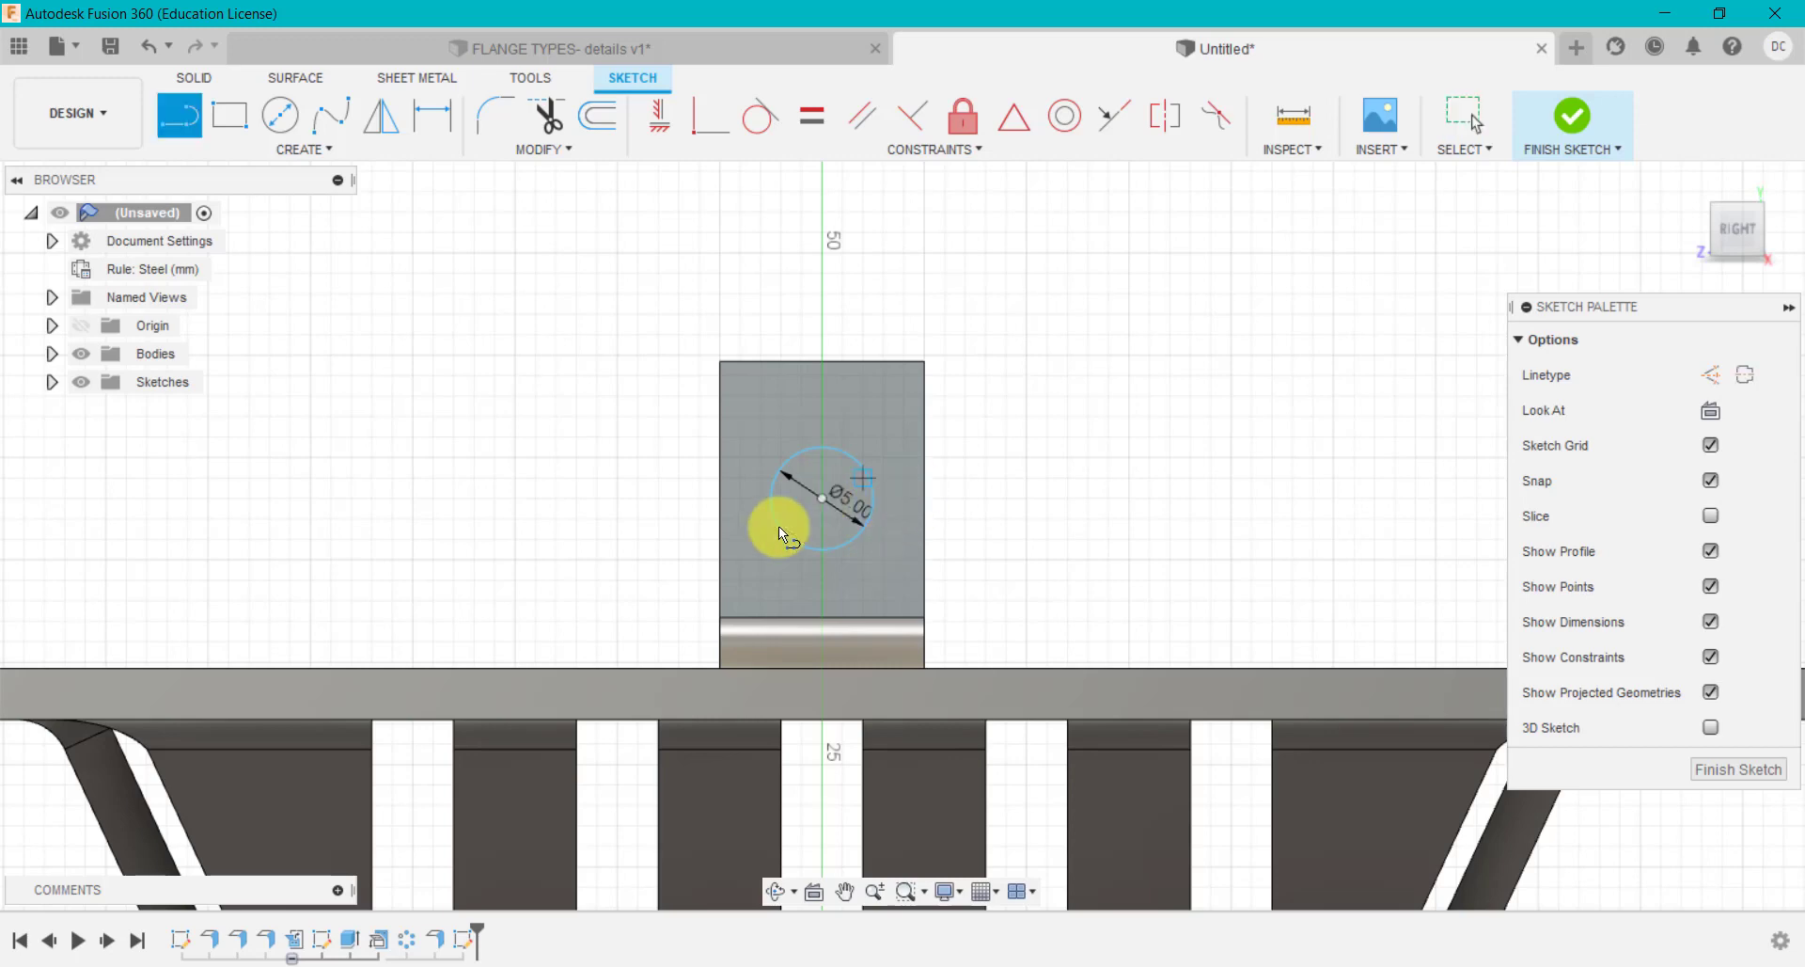
pyautogui.click(718, 611)
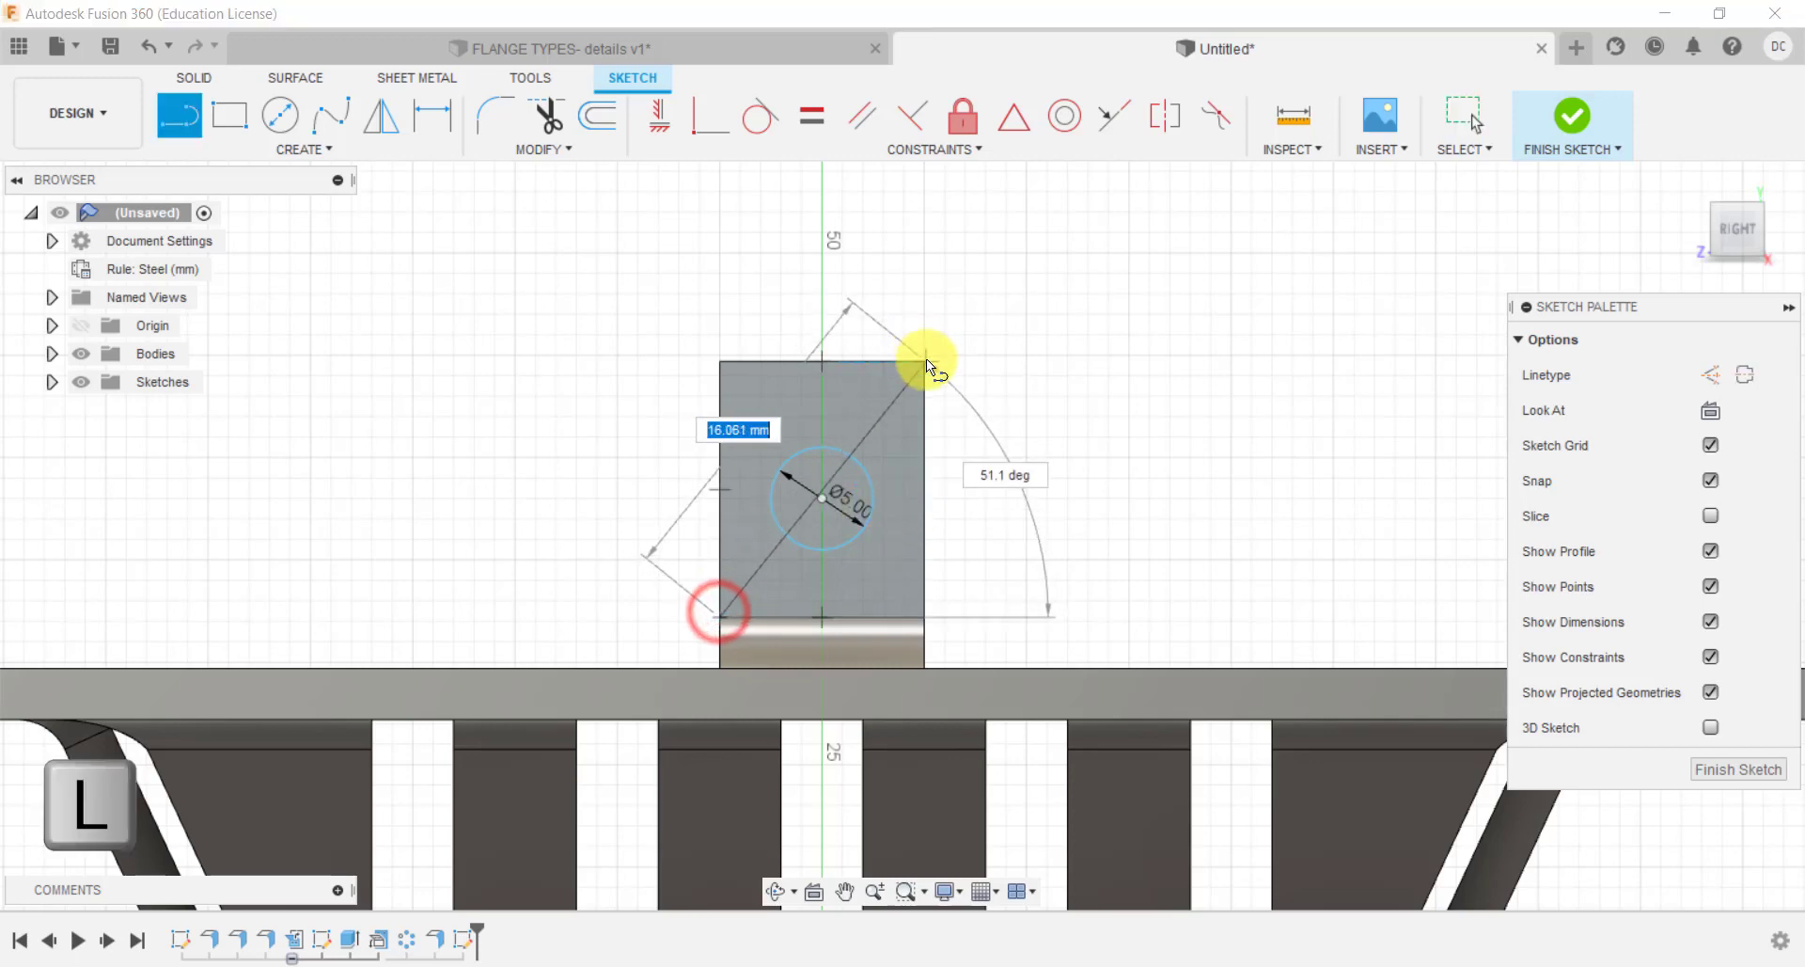
pyautogui.doubleClick(927, 358)
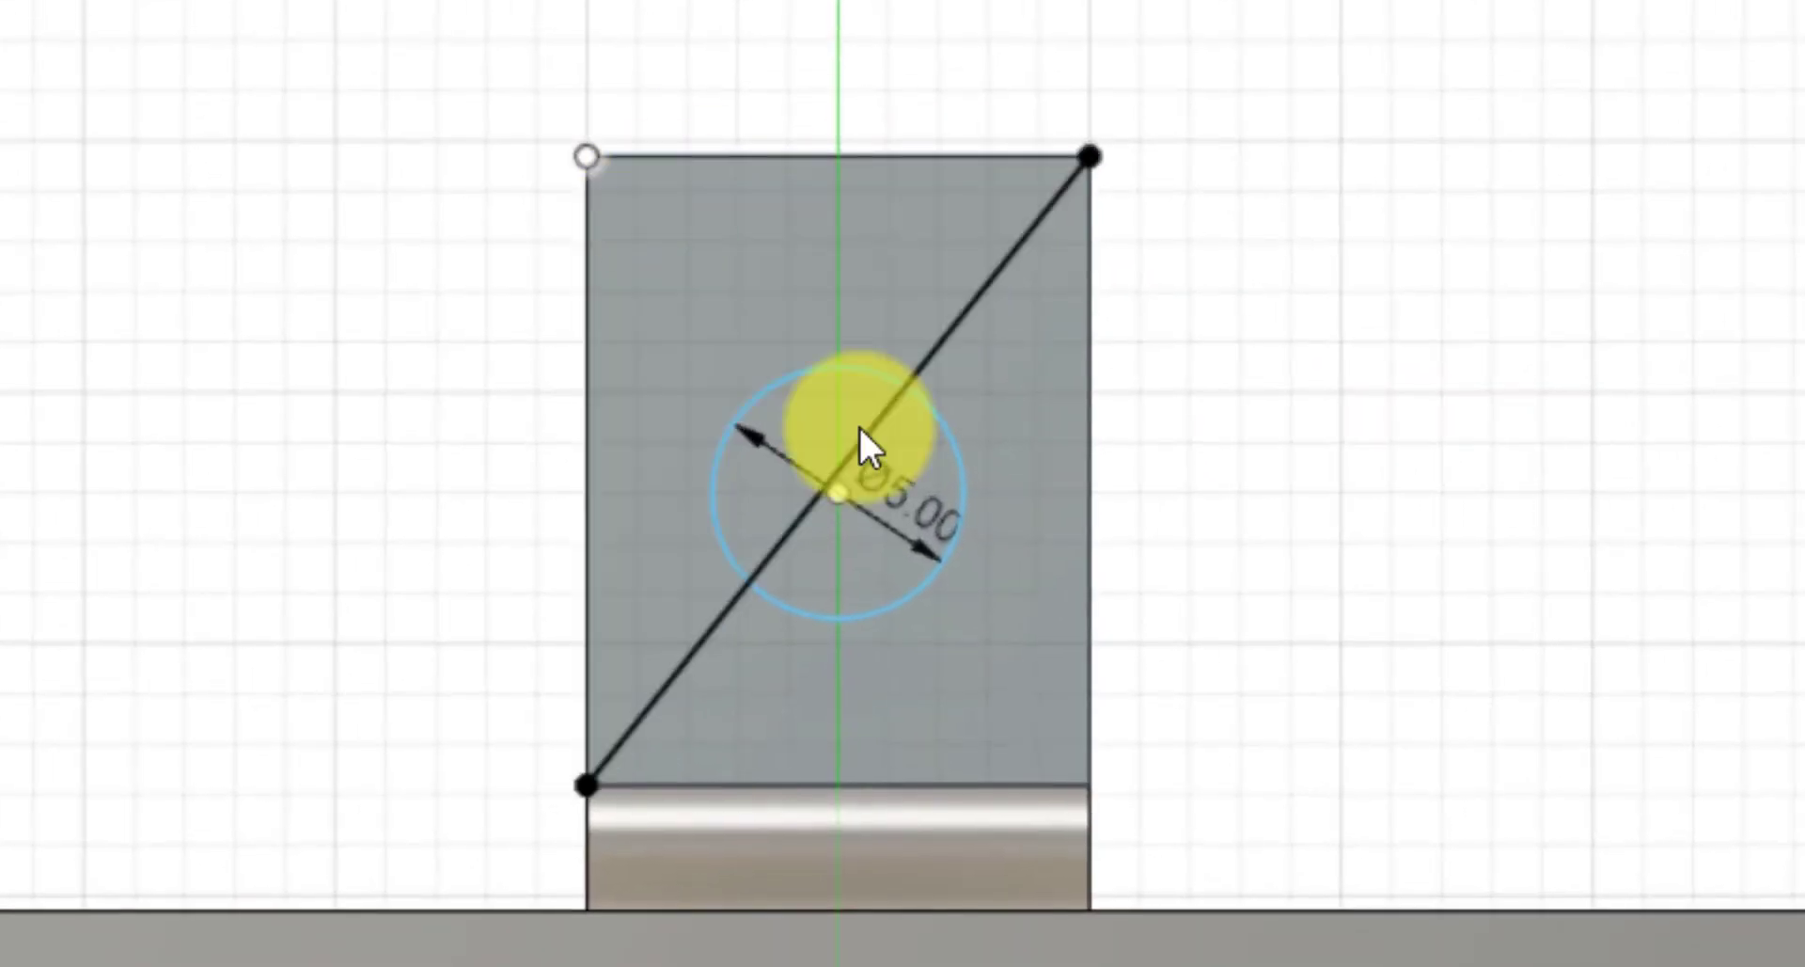
pyautogui.moveTo(840, 489)
pyautogui.mouseDown()
pyautogui.moveTo(767, 416)
pyautogui.moveTo(826, 482)
pyautogui.mouseUp()
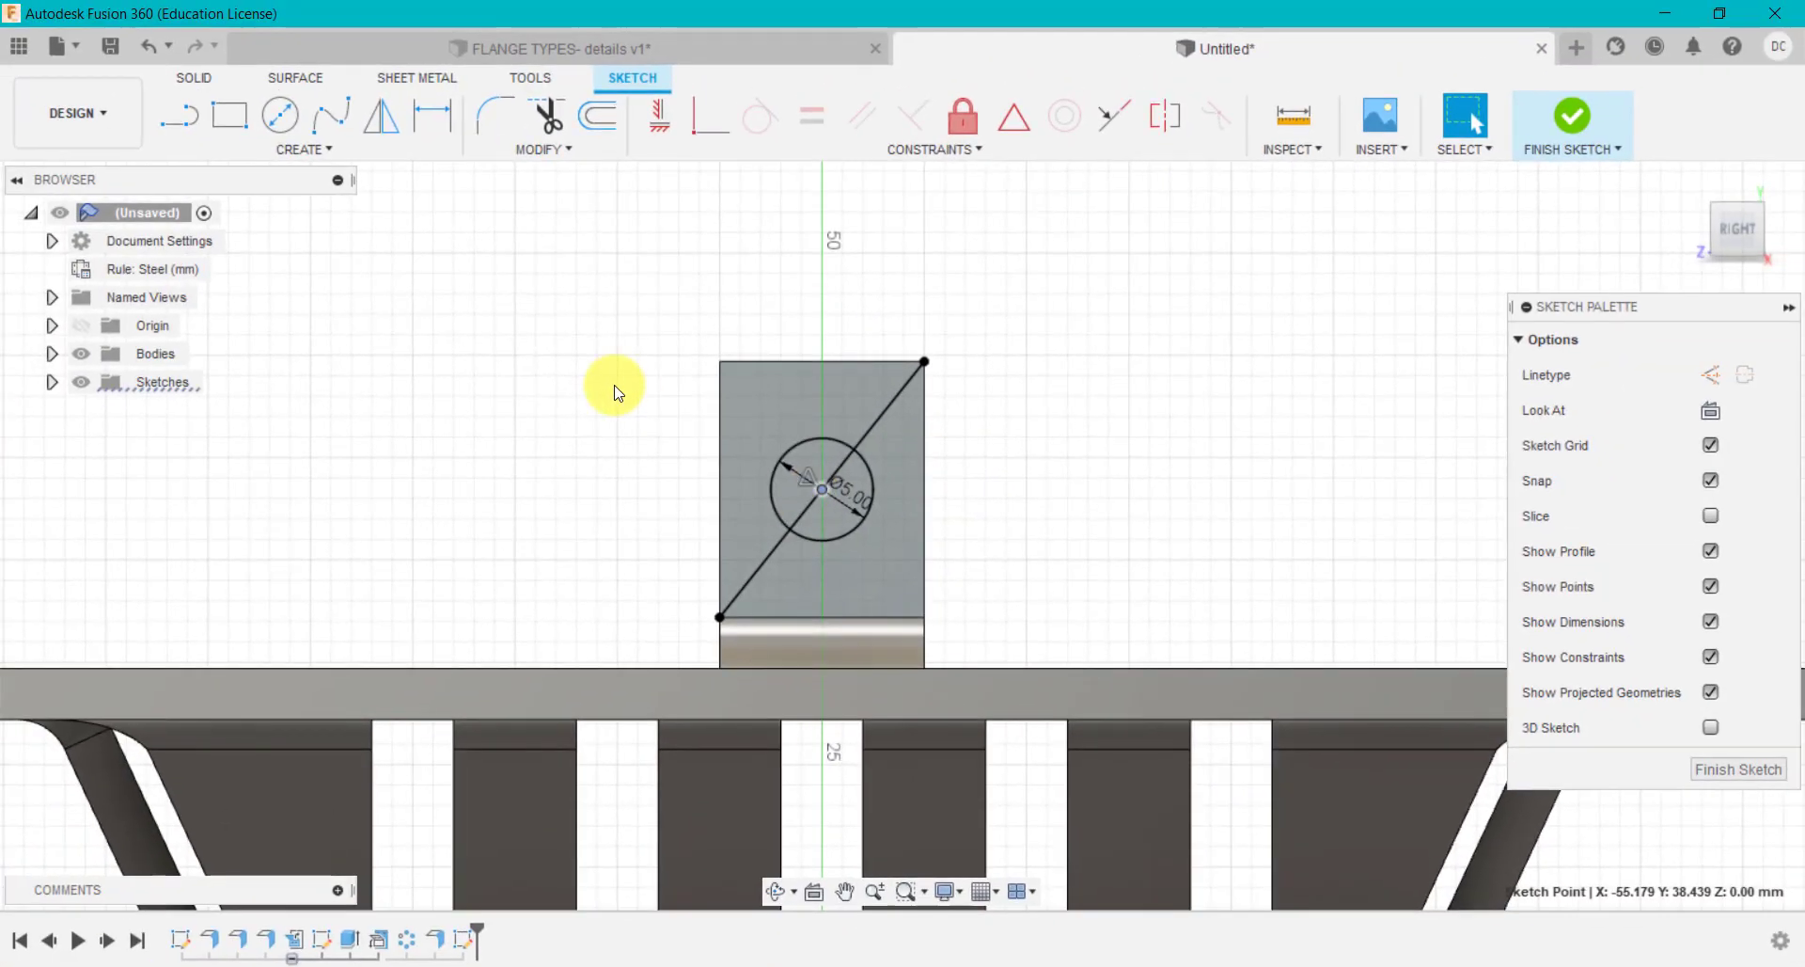
# Extrude both halves of the Ø5 circle as a 2.5 mm cut through the tab.
pyautogui.press('e')
pyautogui.click(959, 383)
pyautogui.click(820, 463)
pyautogui.click(847, 504)
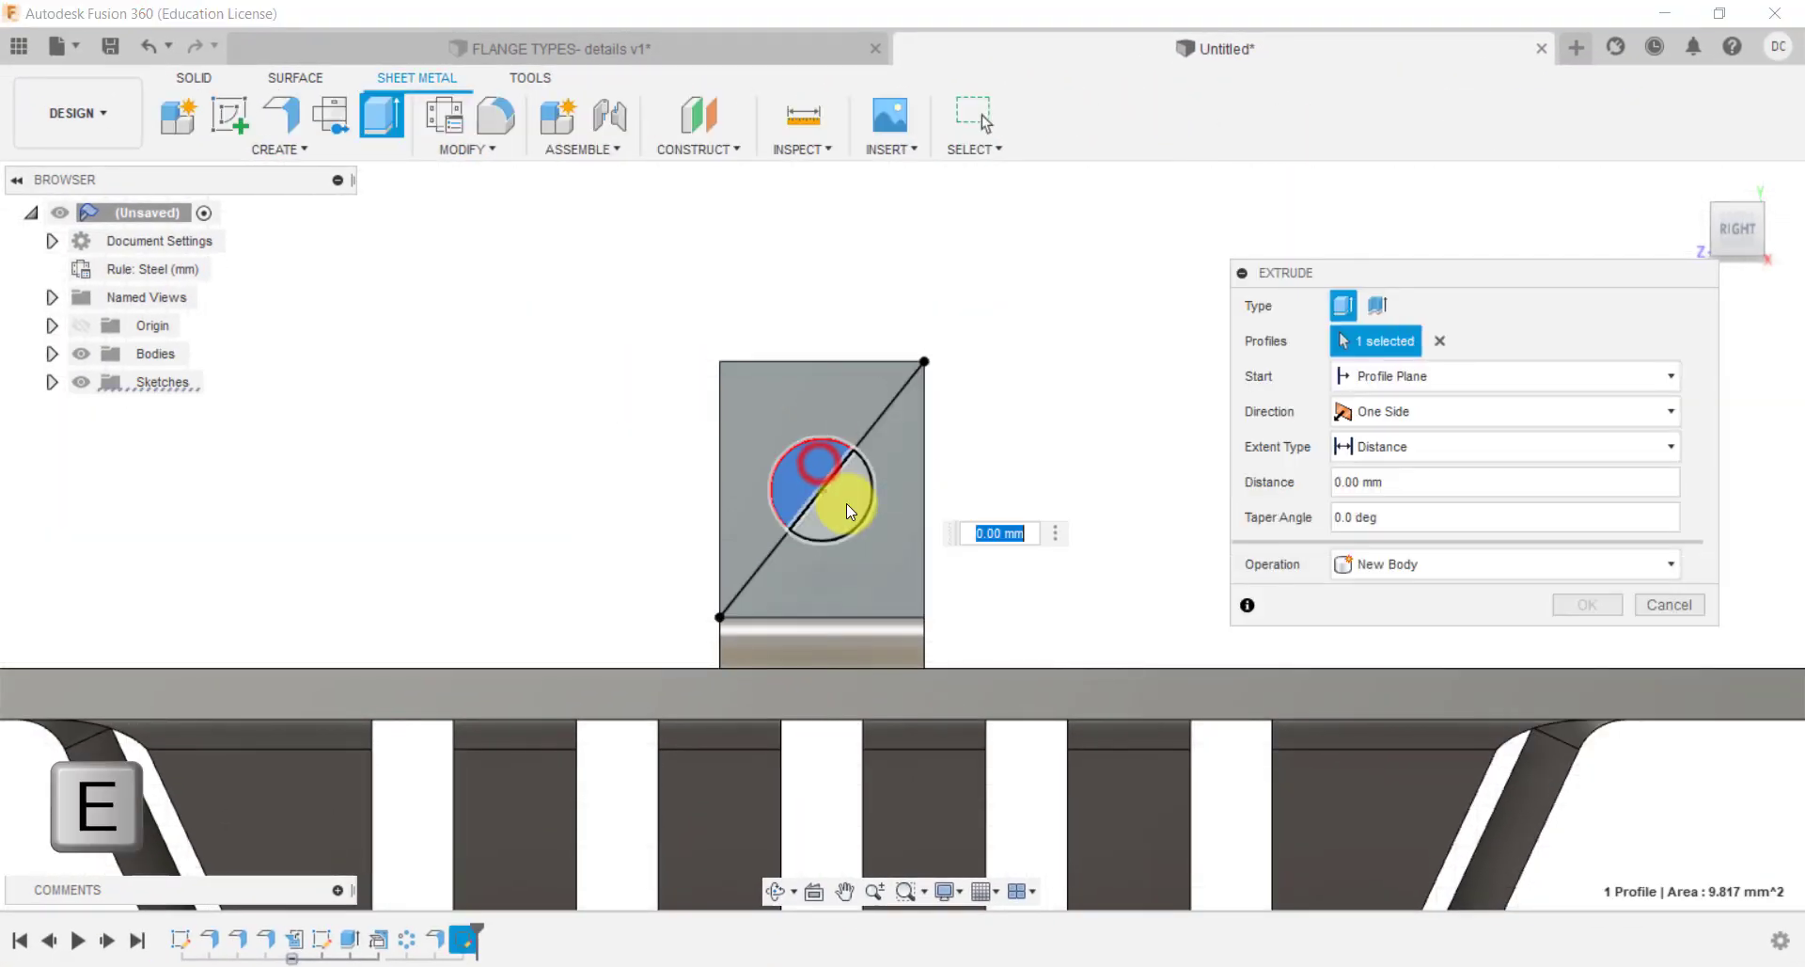
pyautogui.keyDown('shift'); pyautogui.moveTo(685, 403); pyautogui.dragTo(745, 436, button='middle'); pyautogui.keyUp('shift')
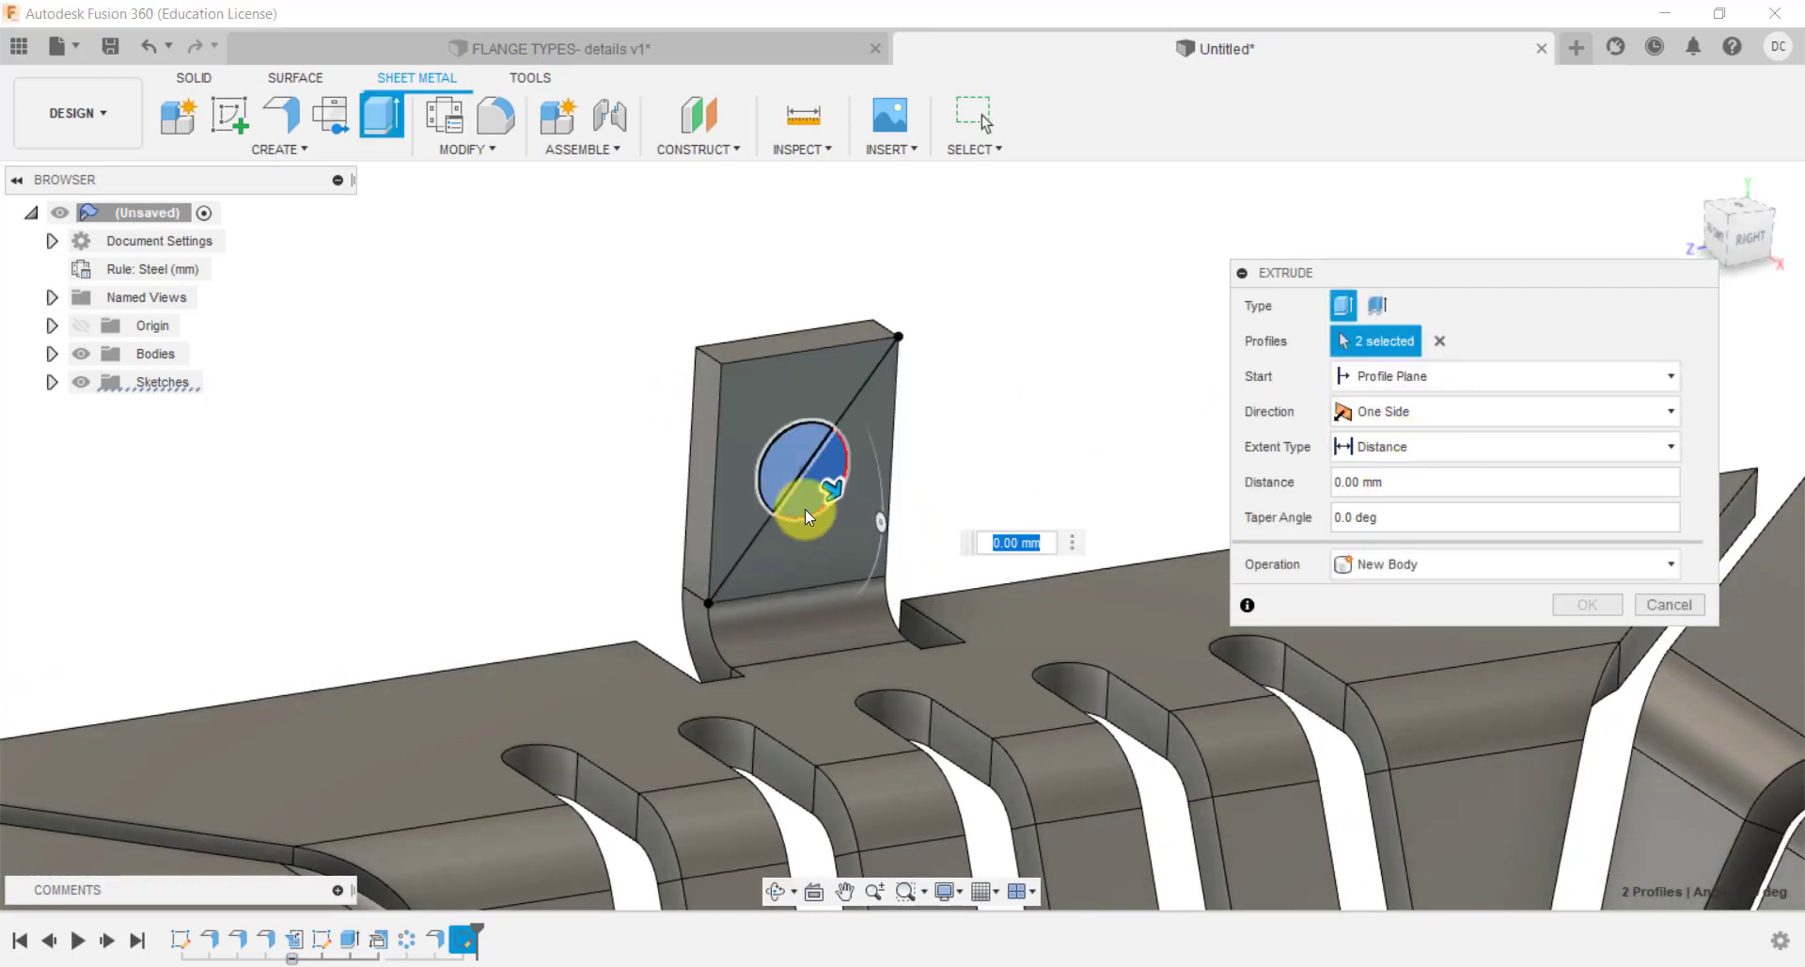
pyautogui.moveTo(833, 490); pyautogui.dragTo(776, 475)
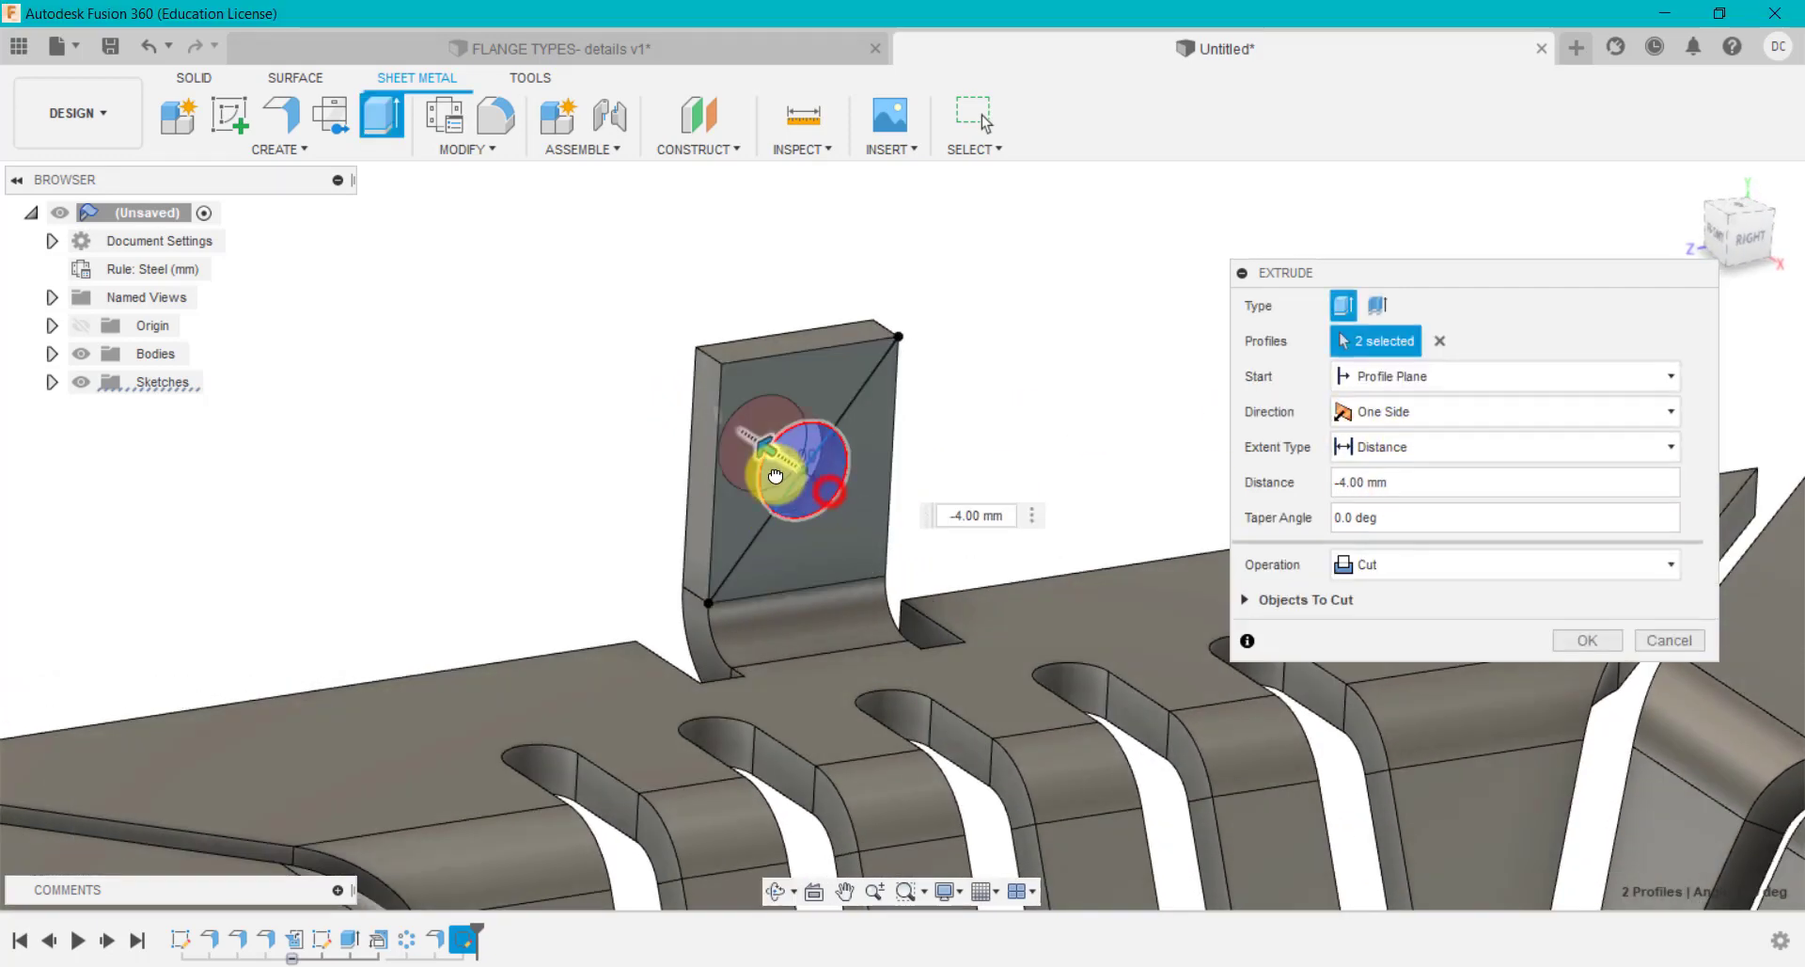
pyautogui.click(697, 354)
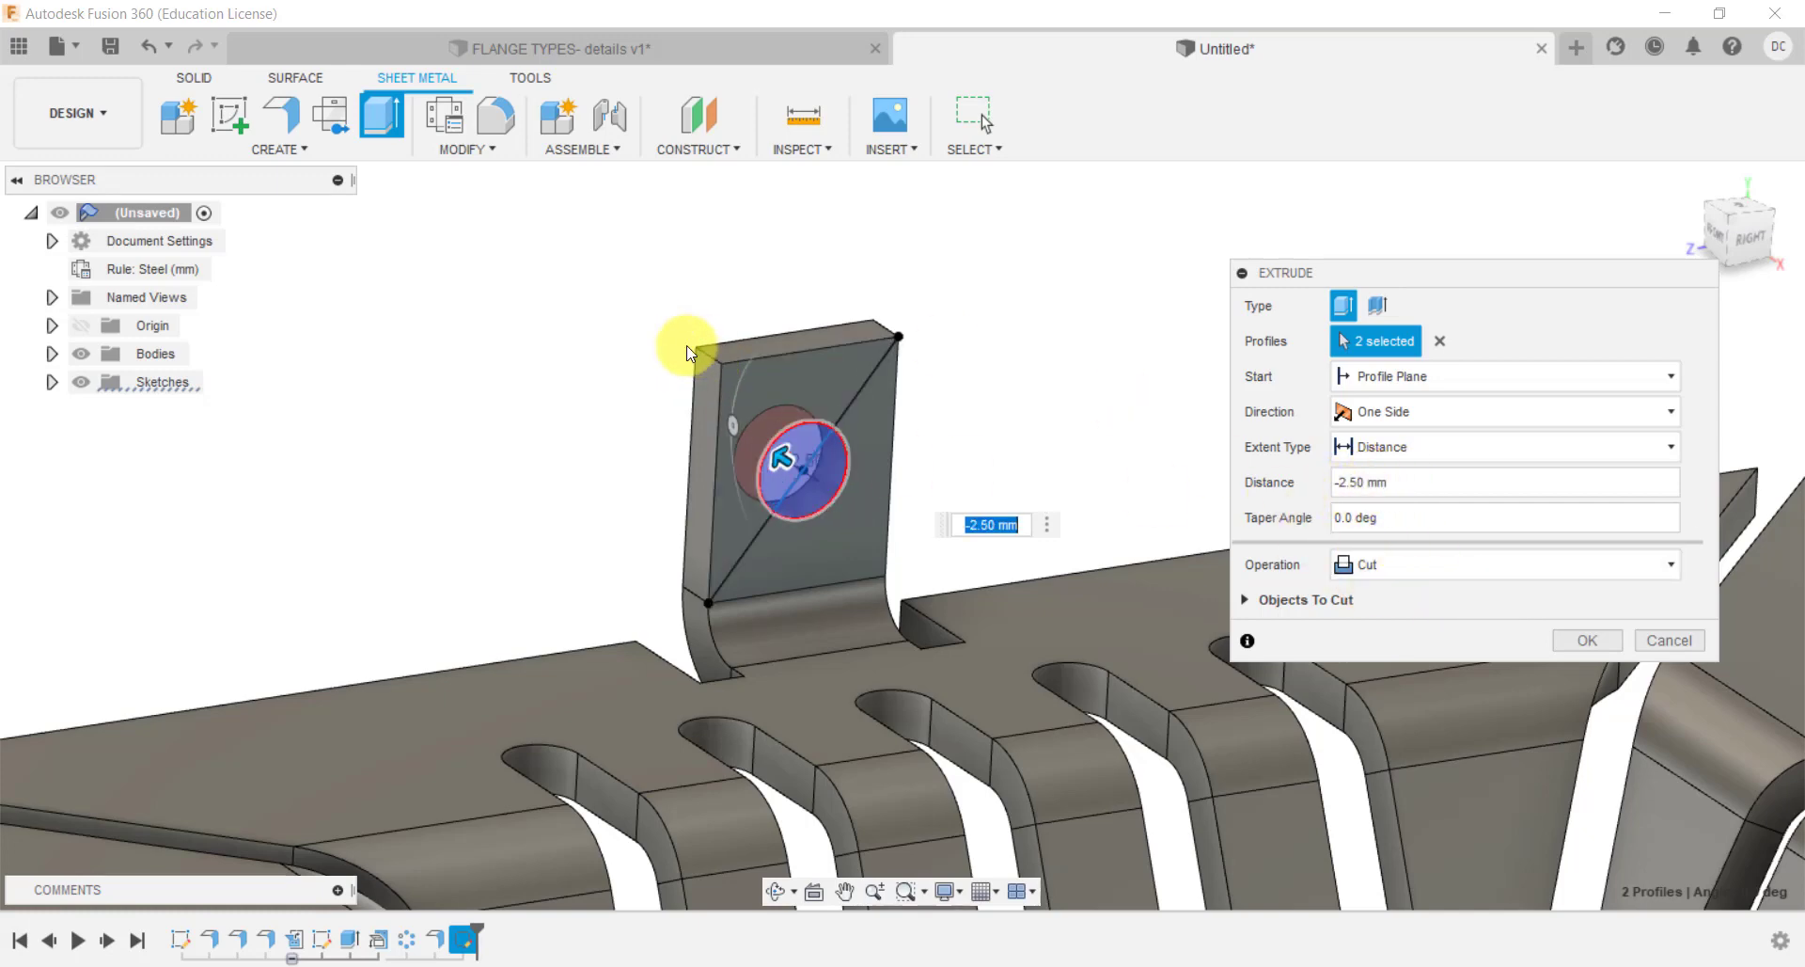
pyautogui.click(1584, 642)
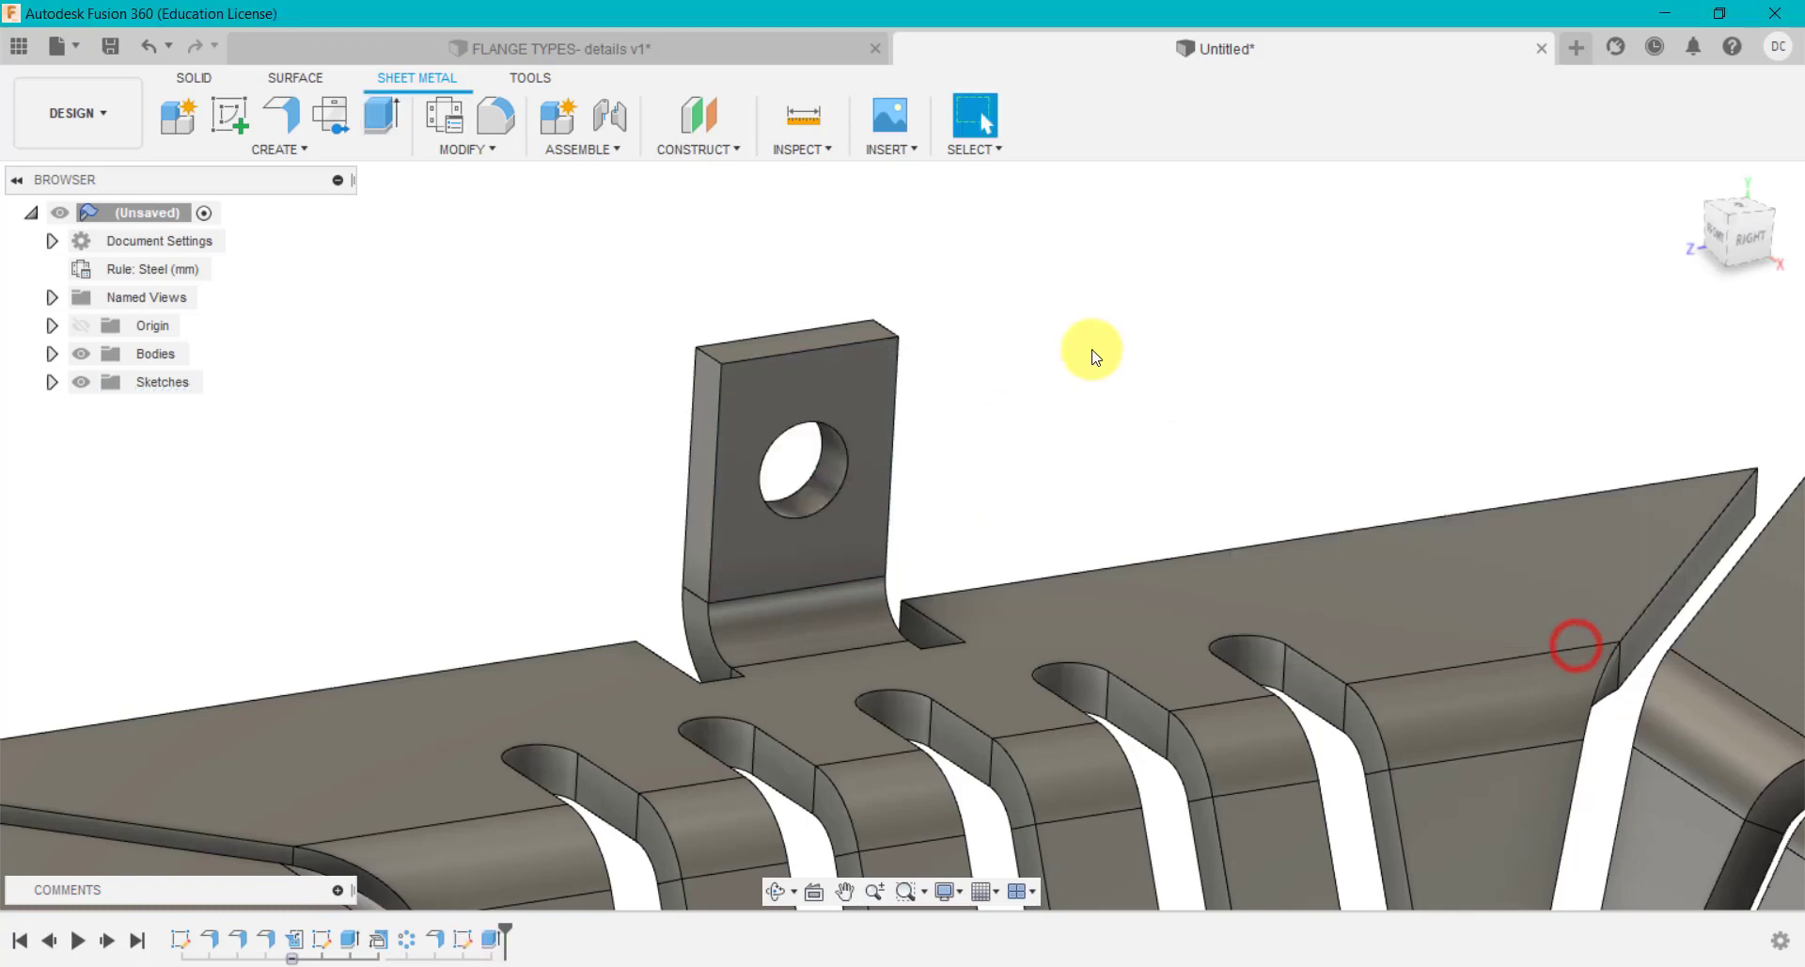
pyautogui.click(1663, 187)
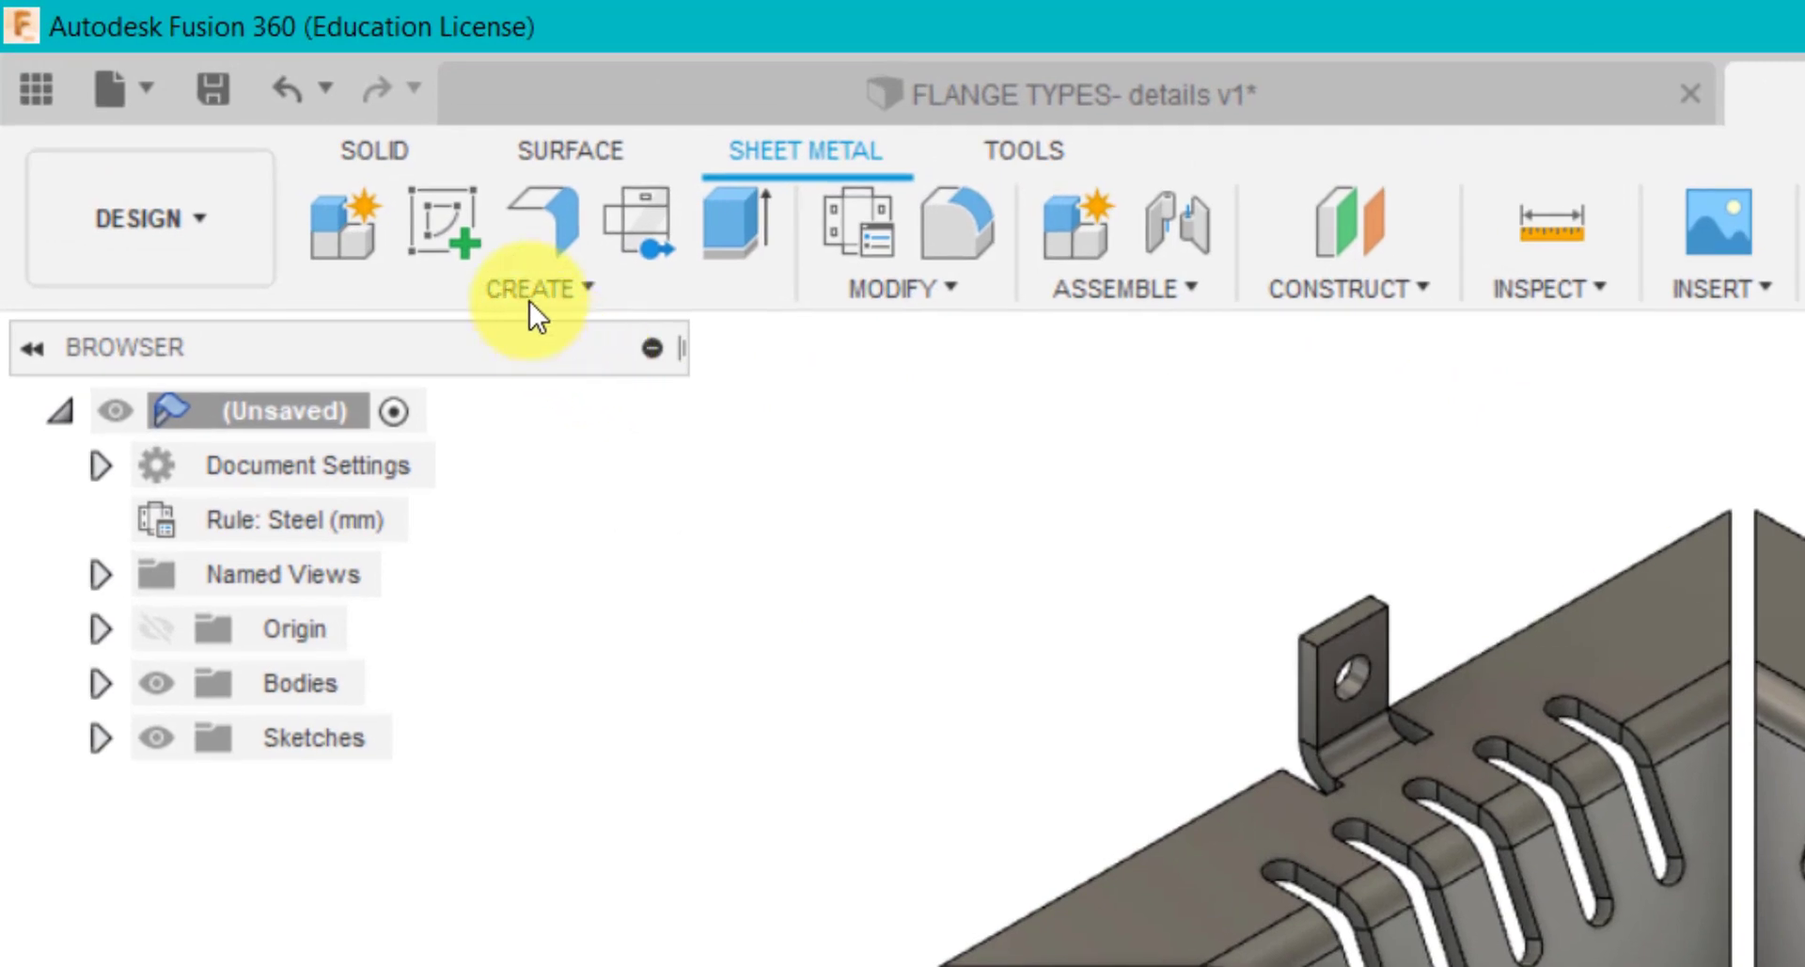
# Circular-pattern the EdgeFlange4 tab feature four times around the tray's axis.
pyautogui.click(377, 151)
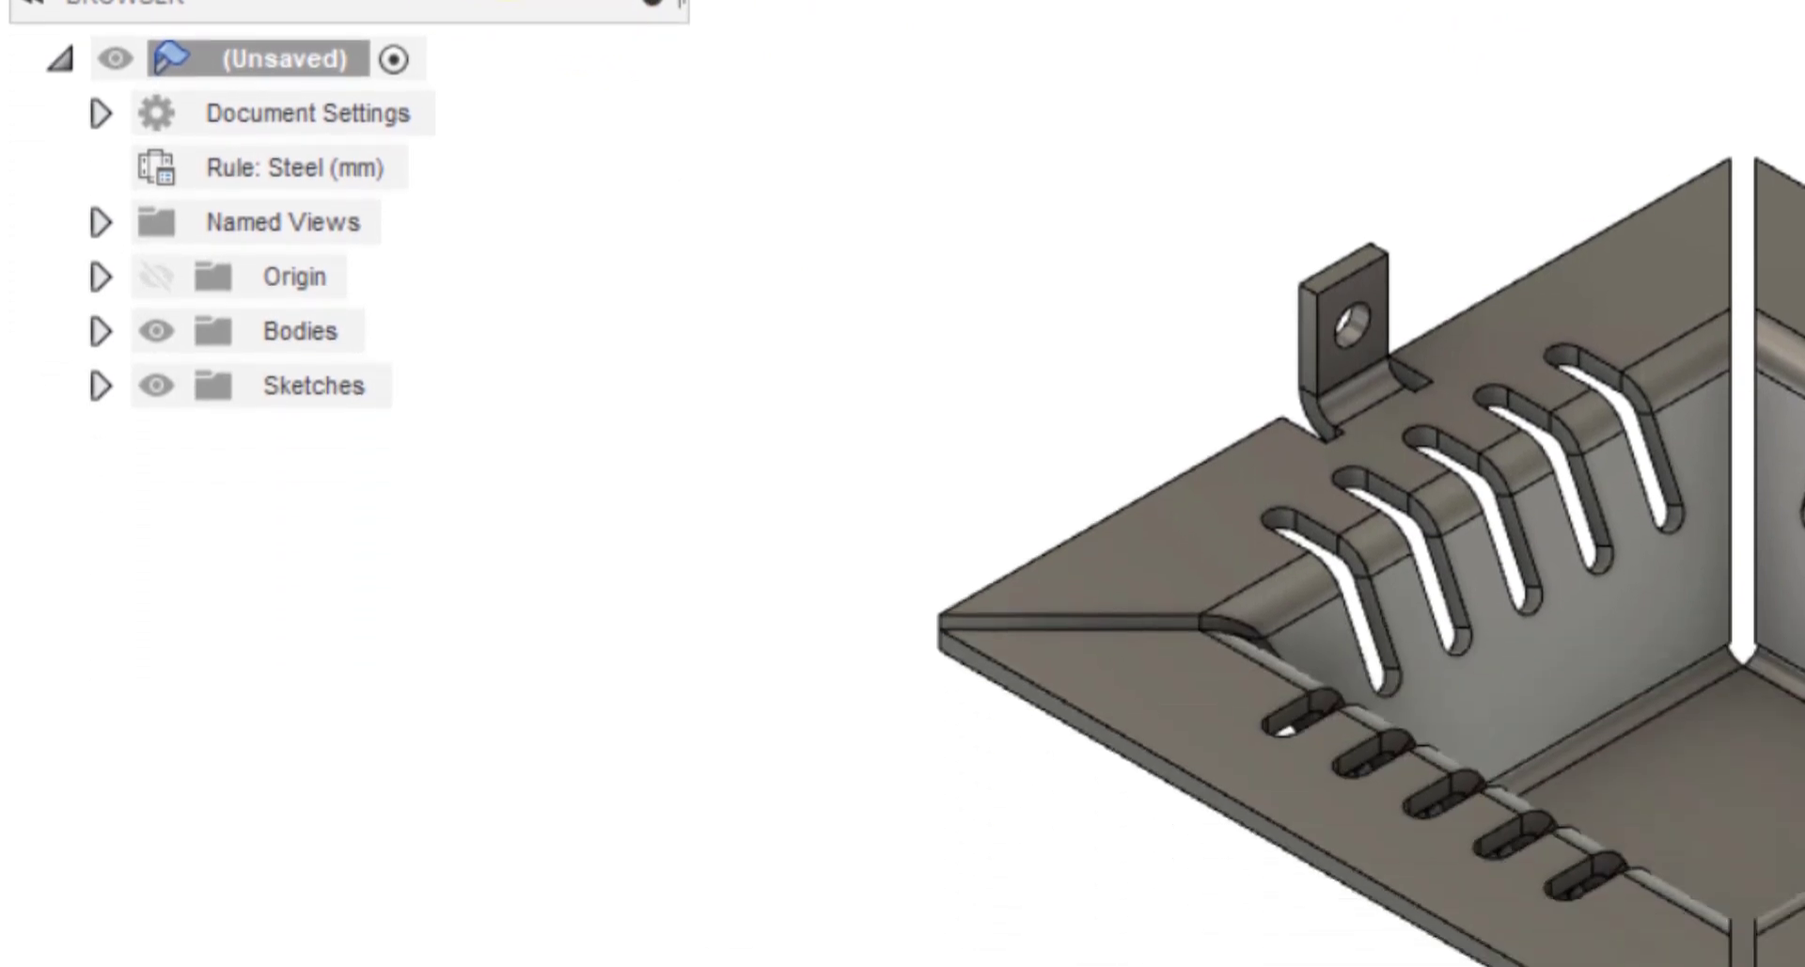
pyautogui.click(587, 283)
pyautogui.moveTo(655, 735)
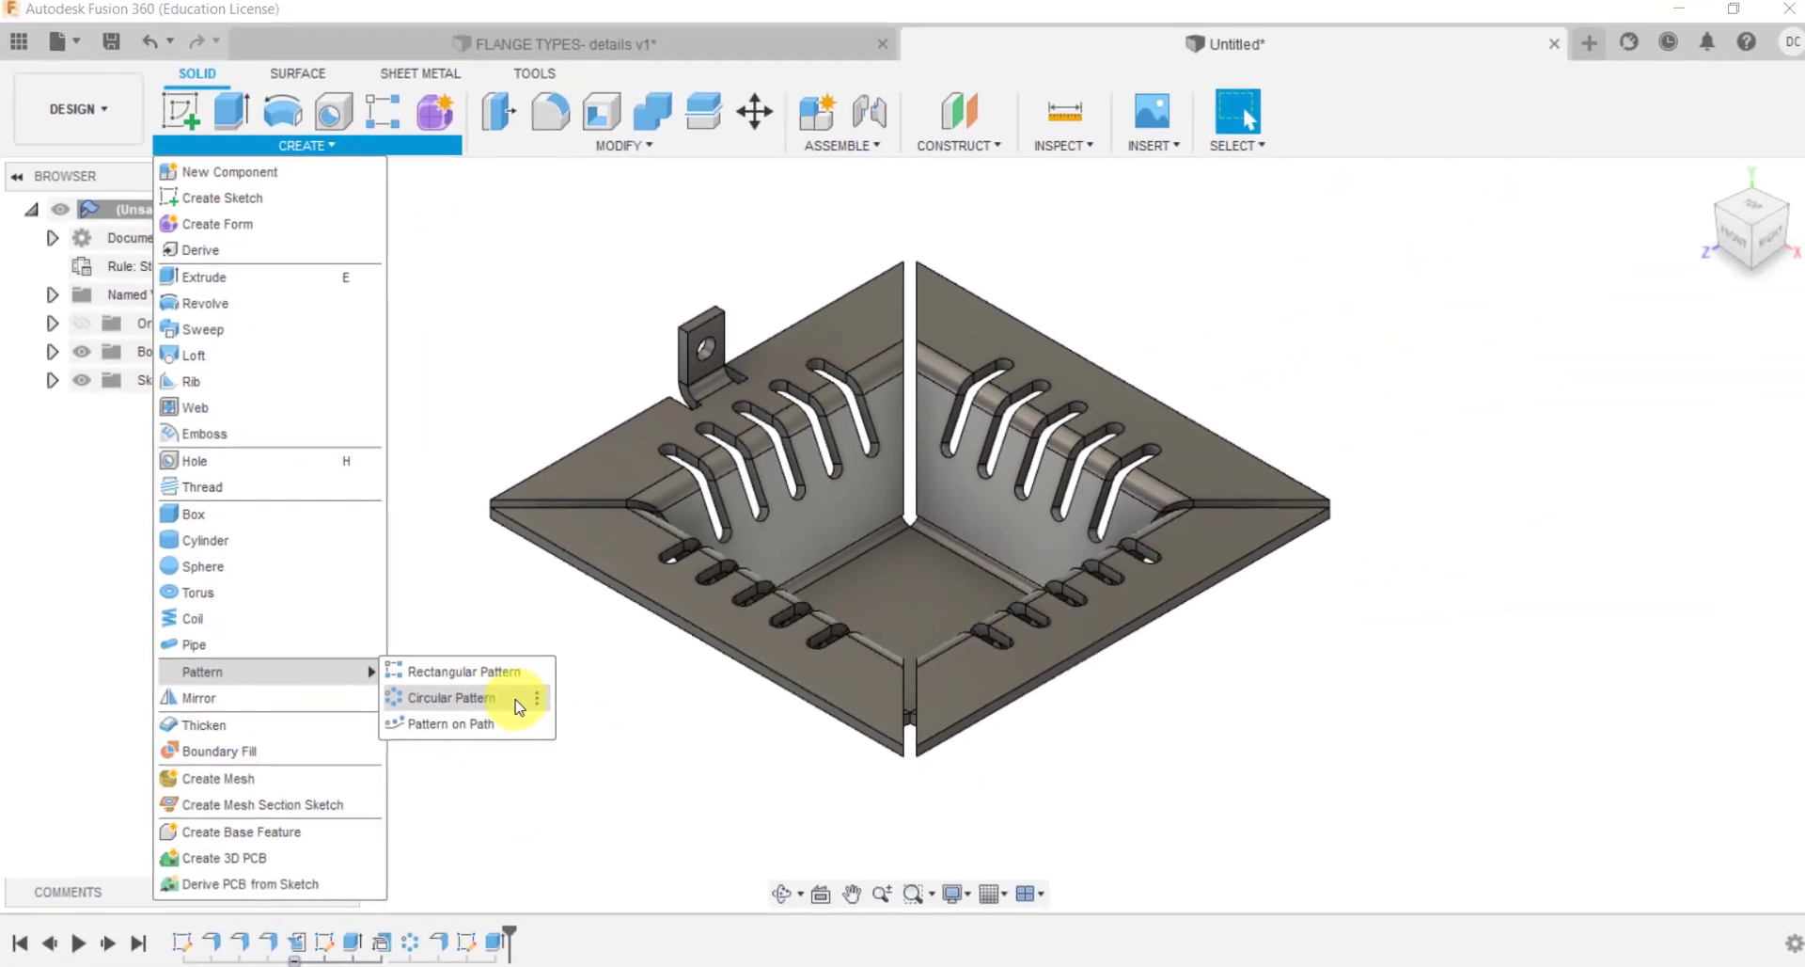
pyautogui.click(498, 703)
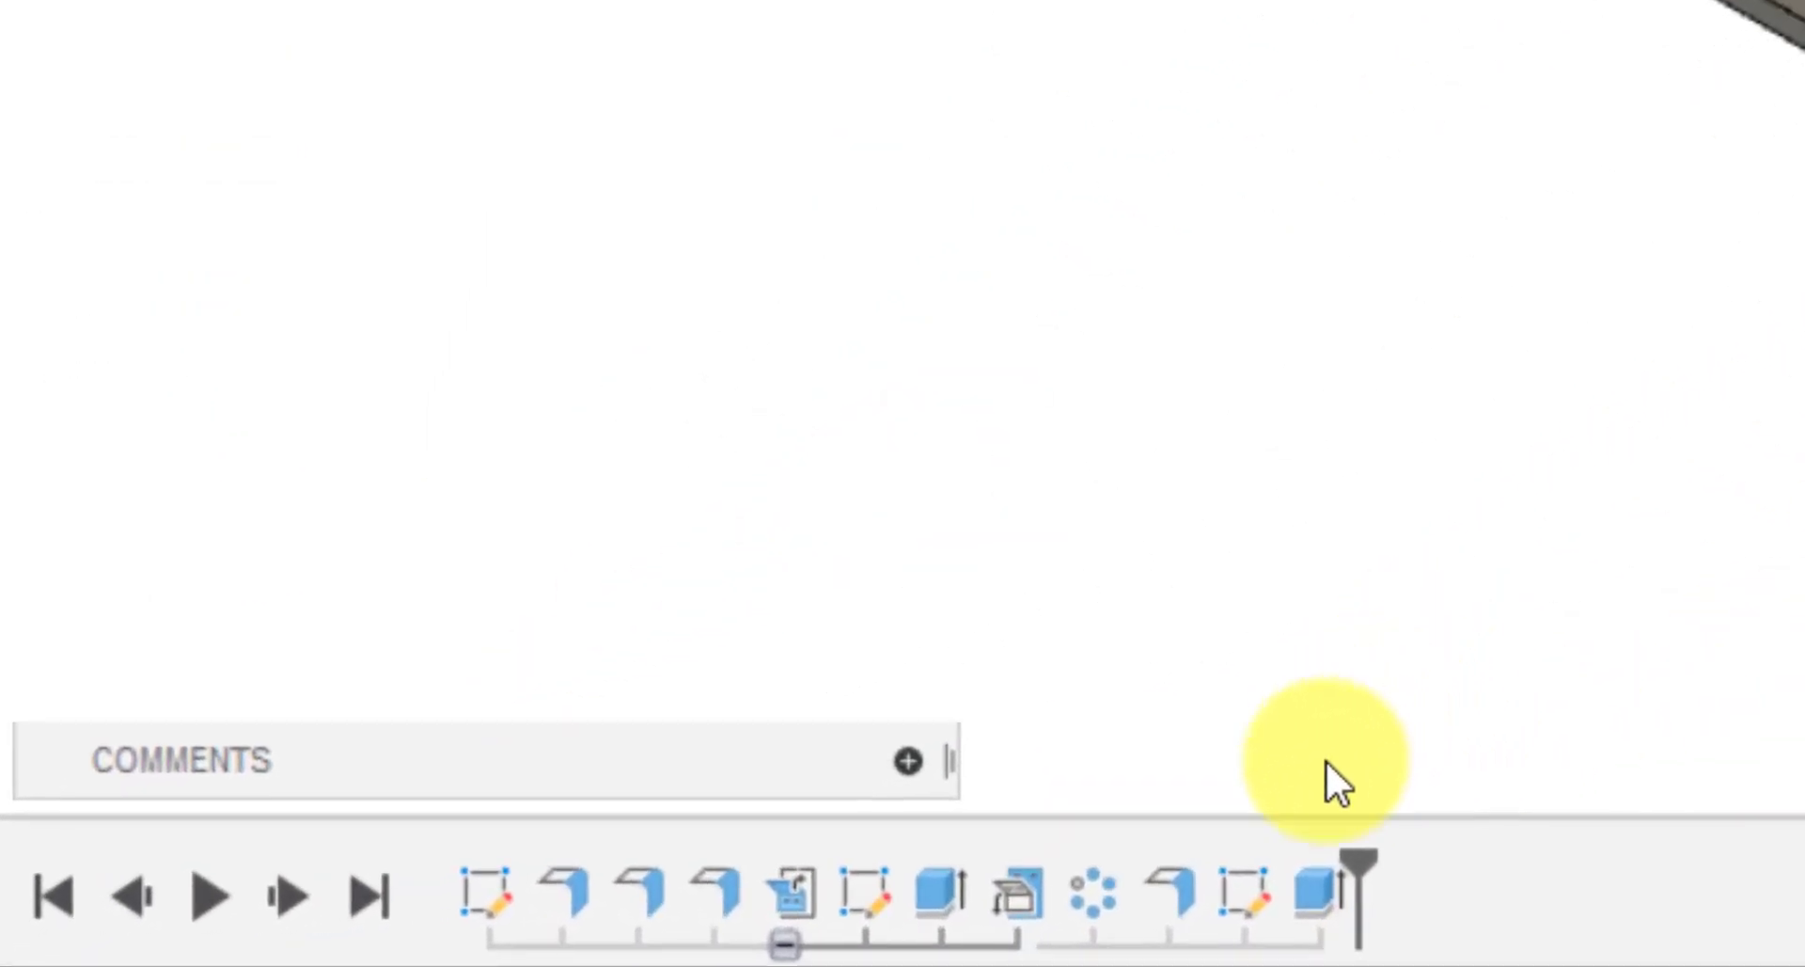
pyautogui.click(1186, 880)
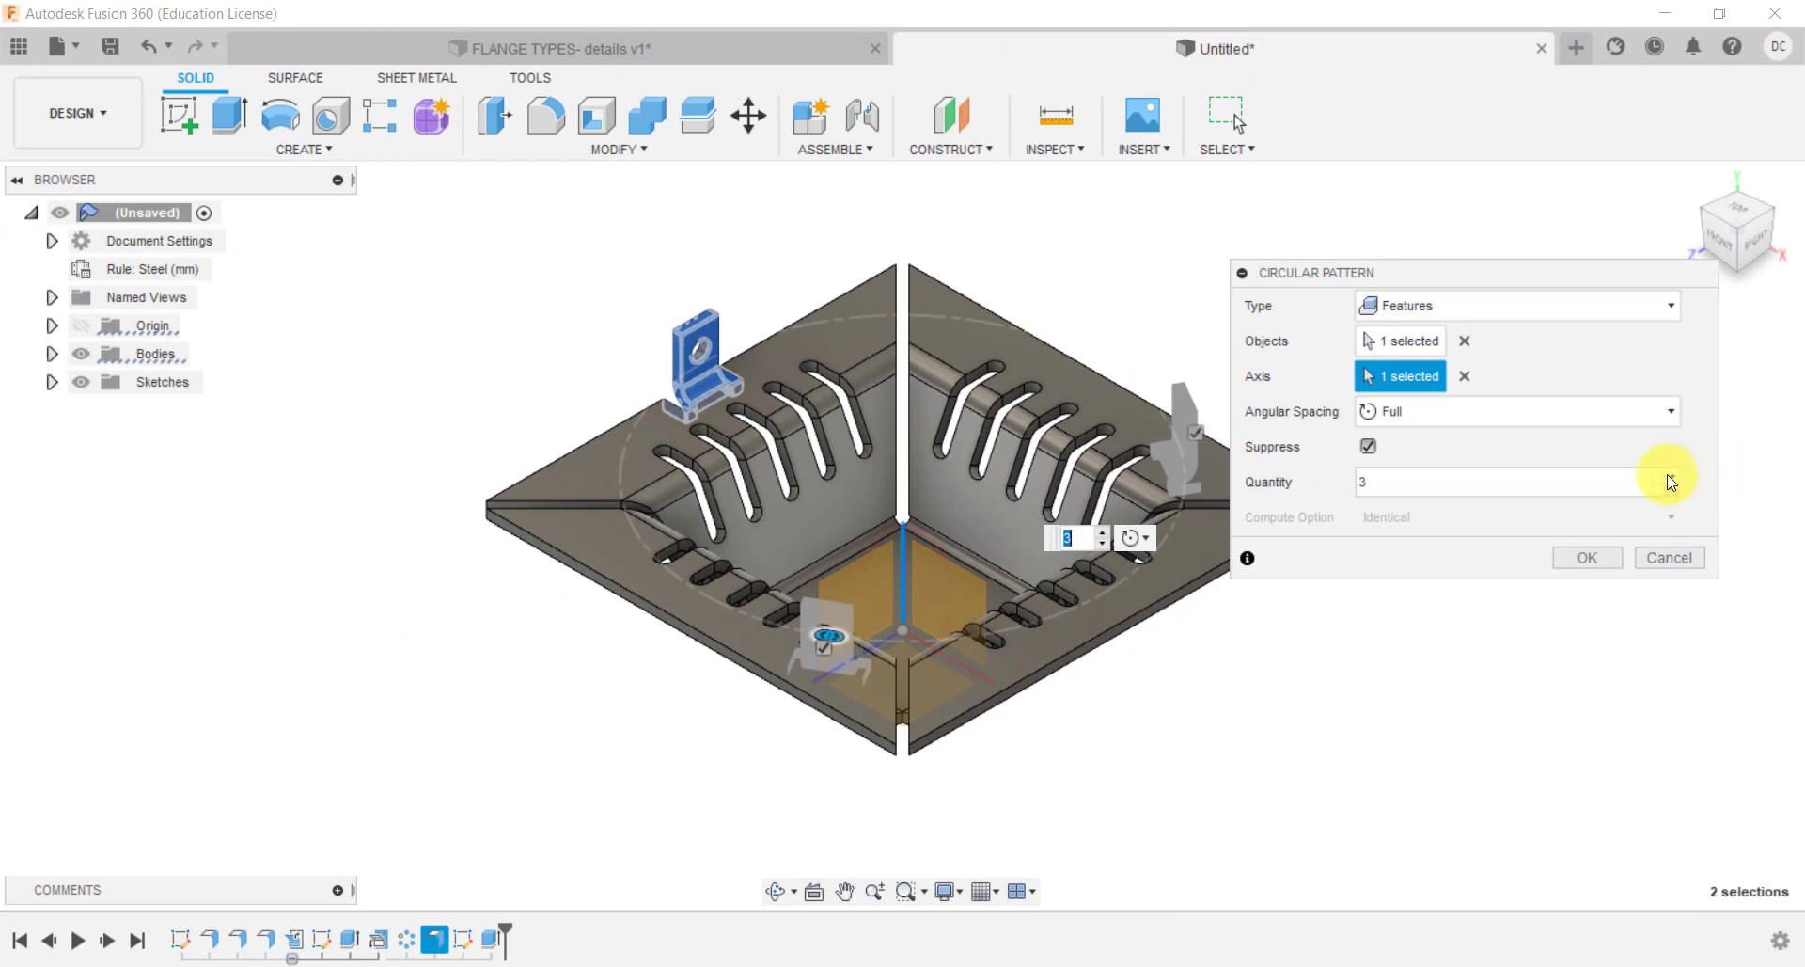
pyautogui.click(1670, 476)
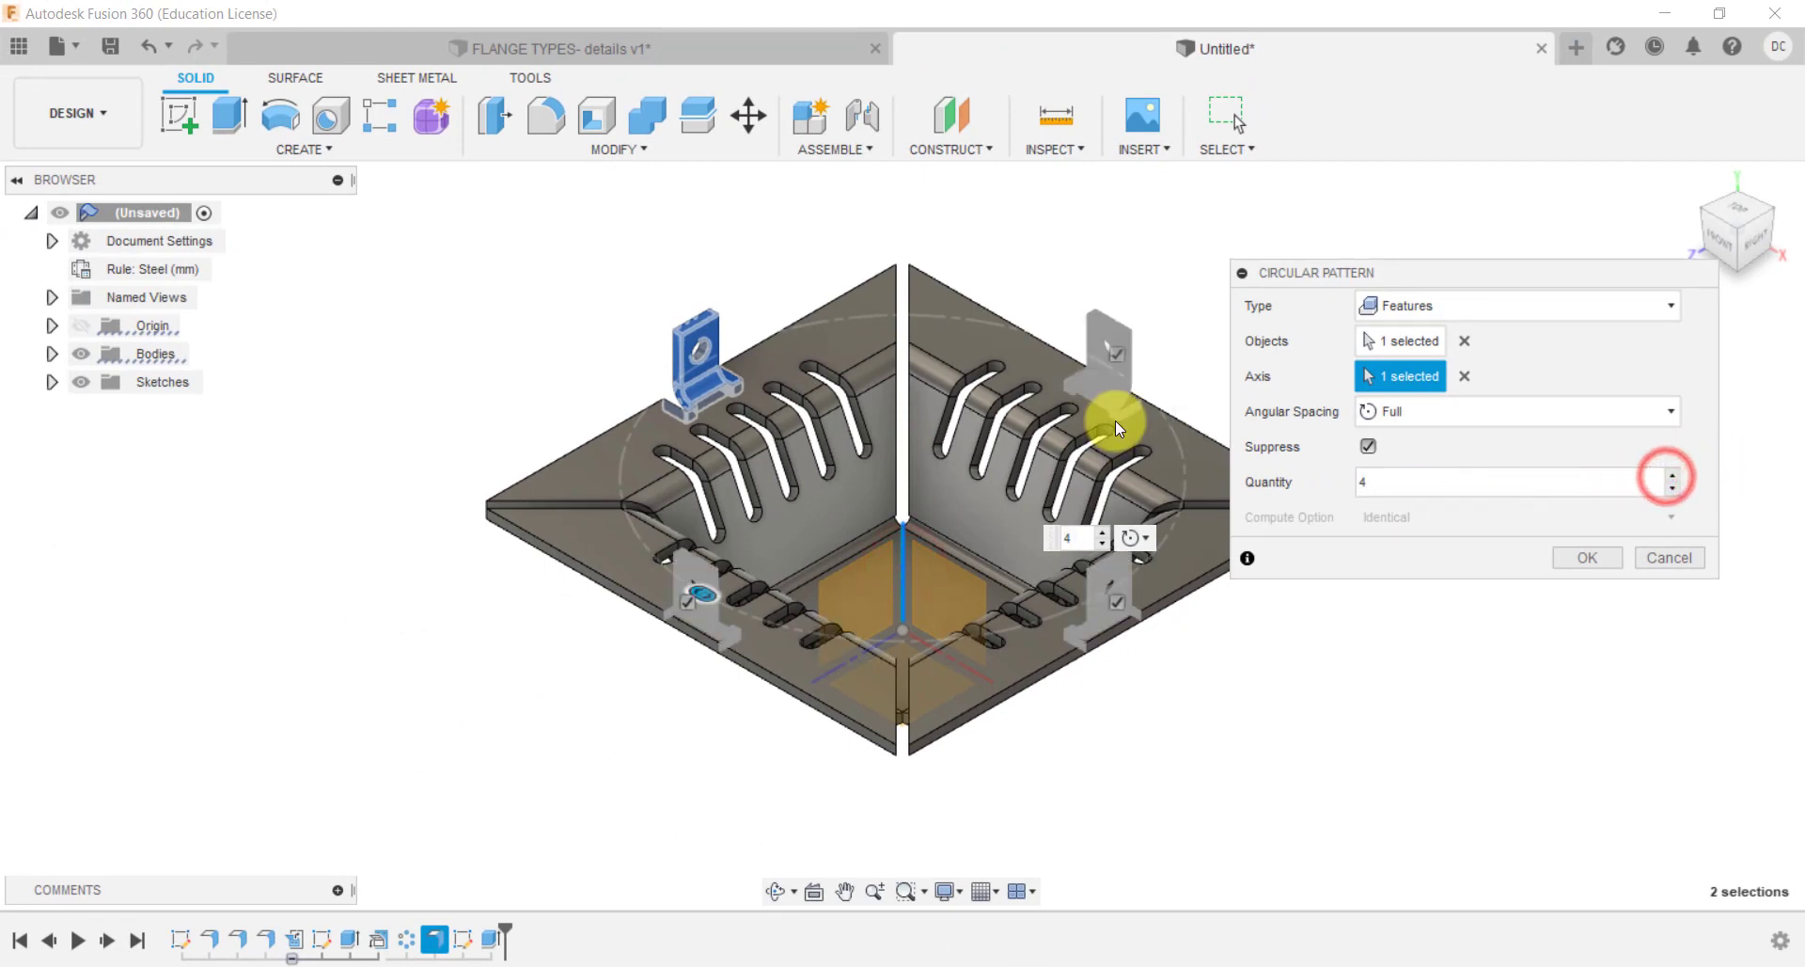
pyautogui.click(1572, 560)
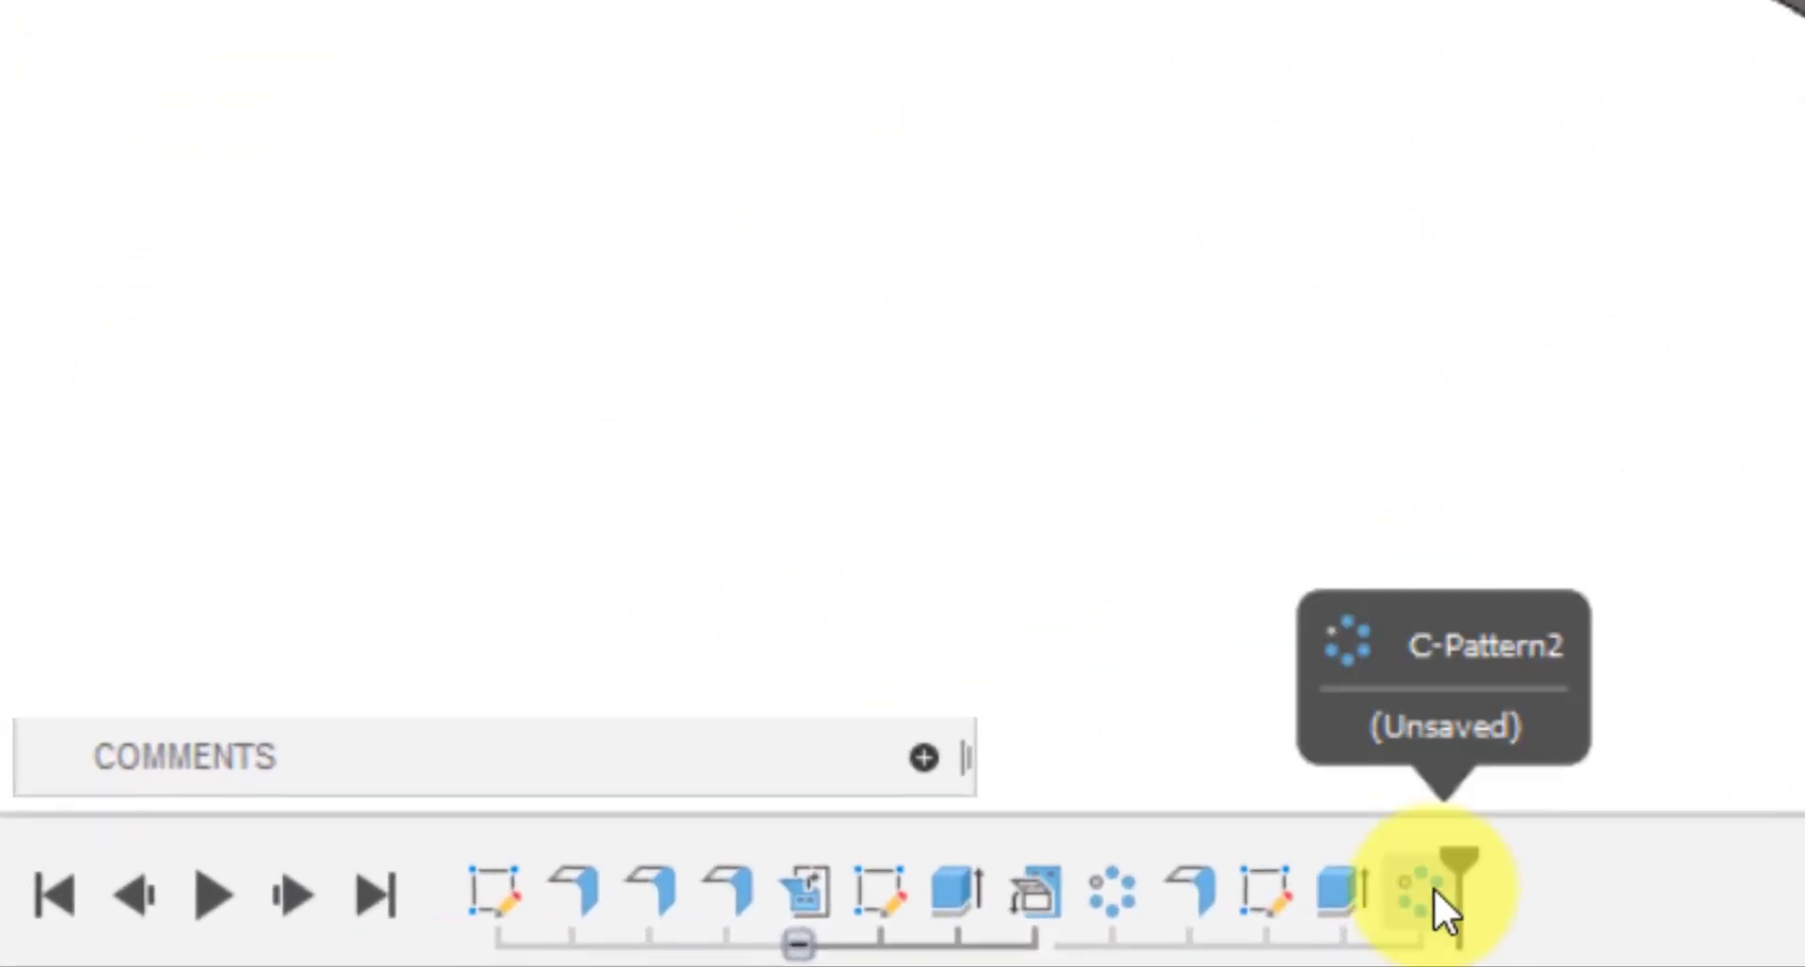
# Edit C-Pattern2 to also copy the hole extrude so every tab gets its hole.
pyautogui.rightClick(521, 937)
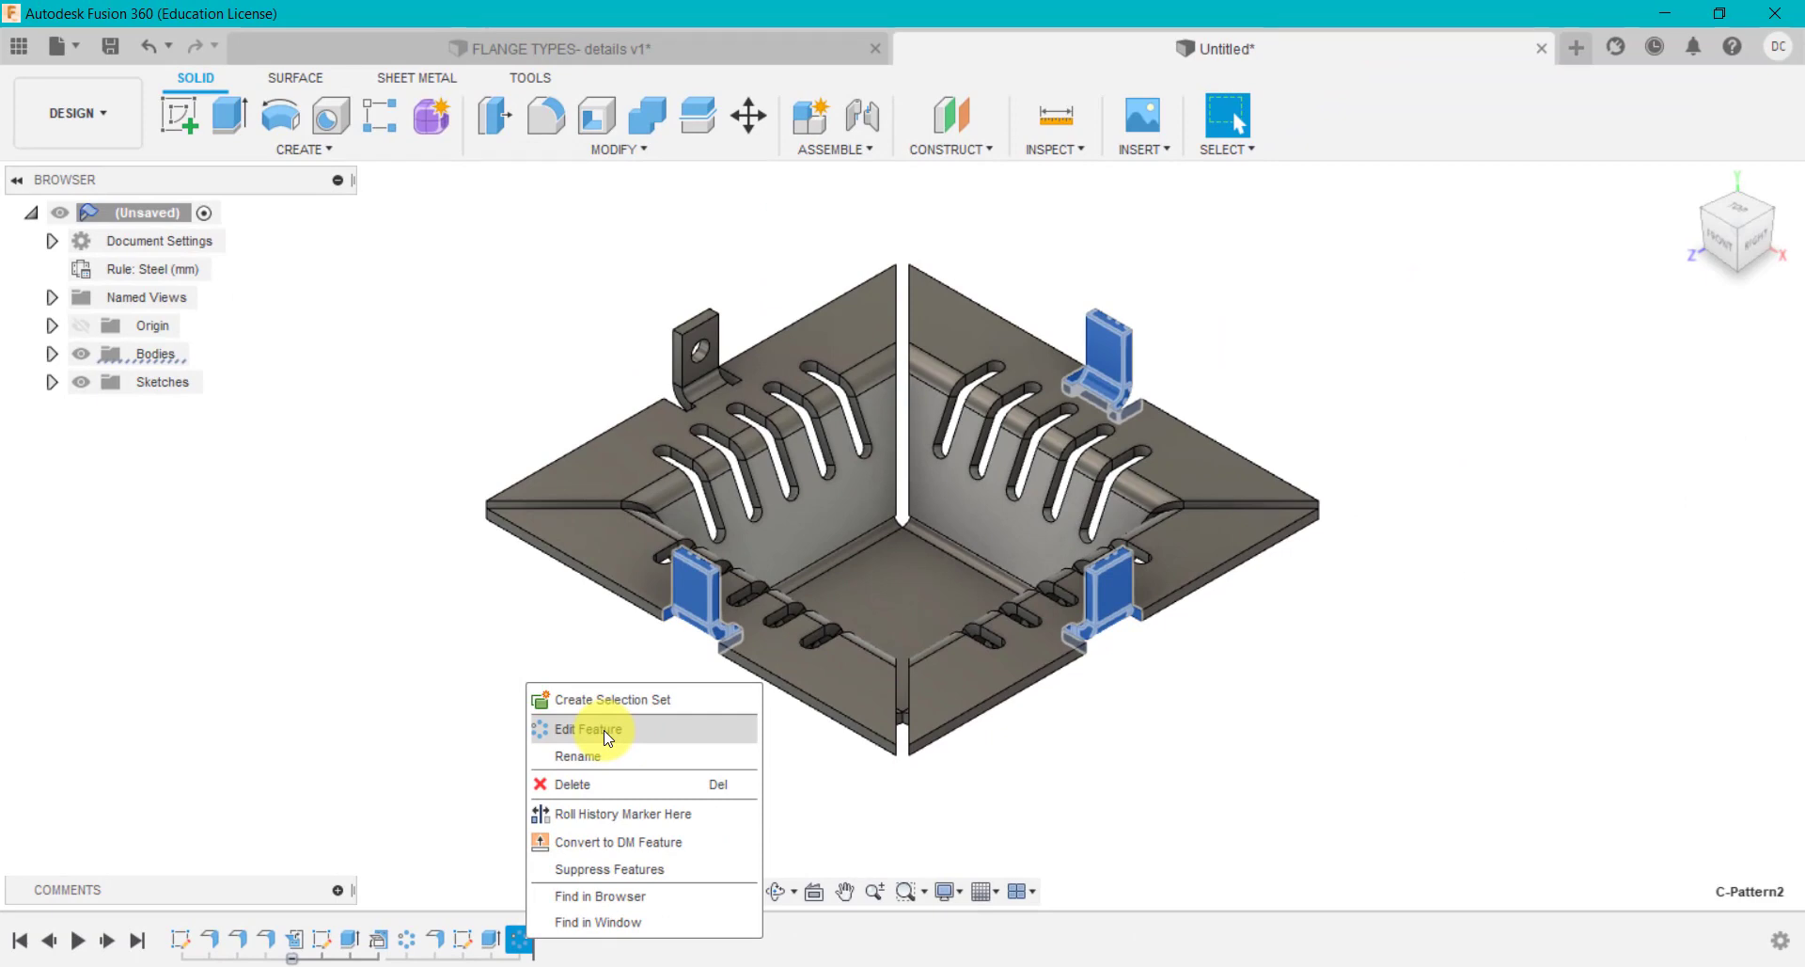
pyautogui.click(605, 732)
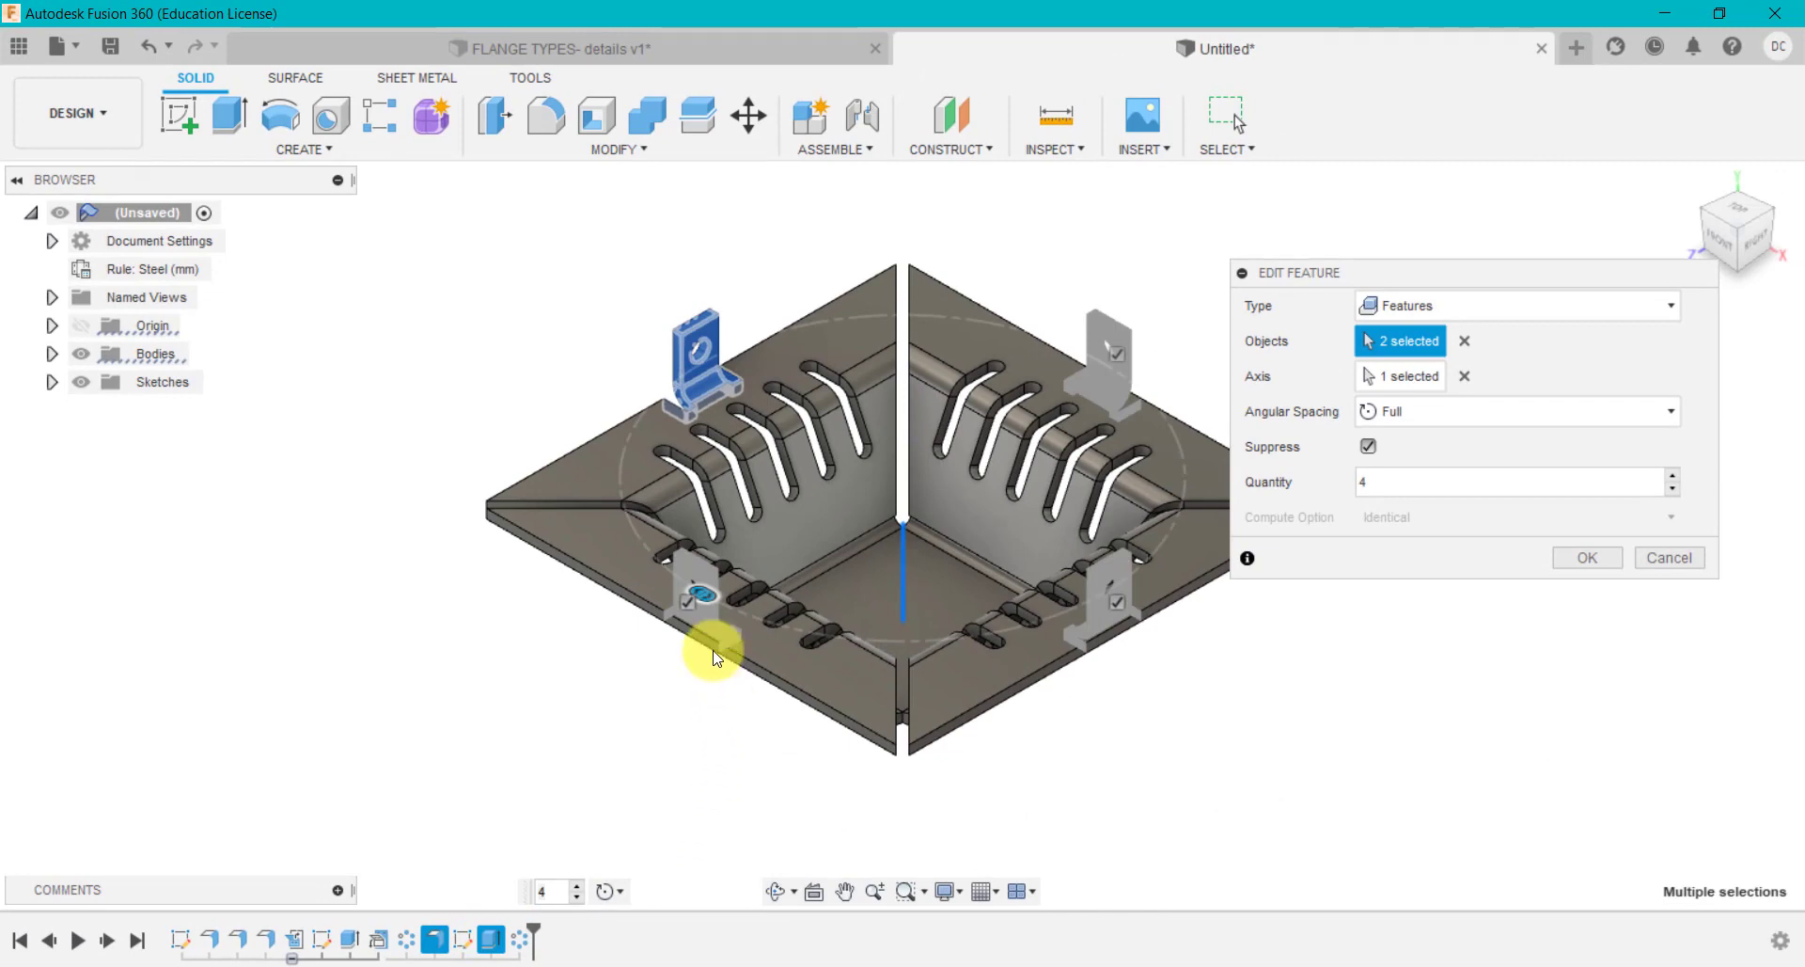
pyautogui.scroll(5, 1120, 336)
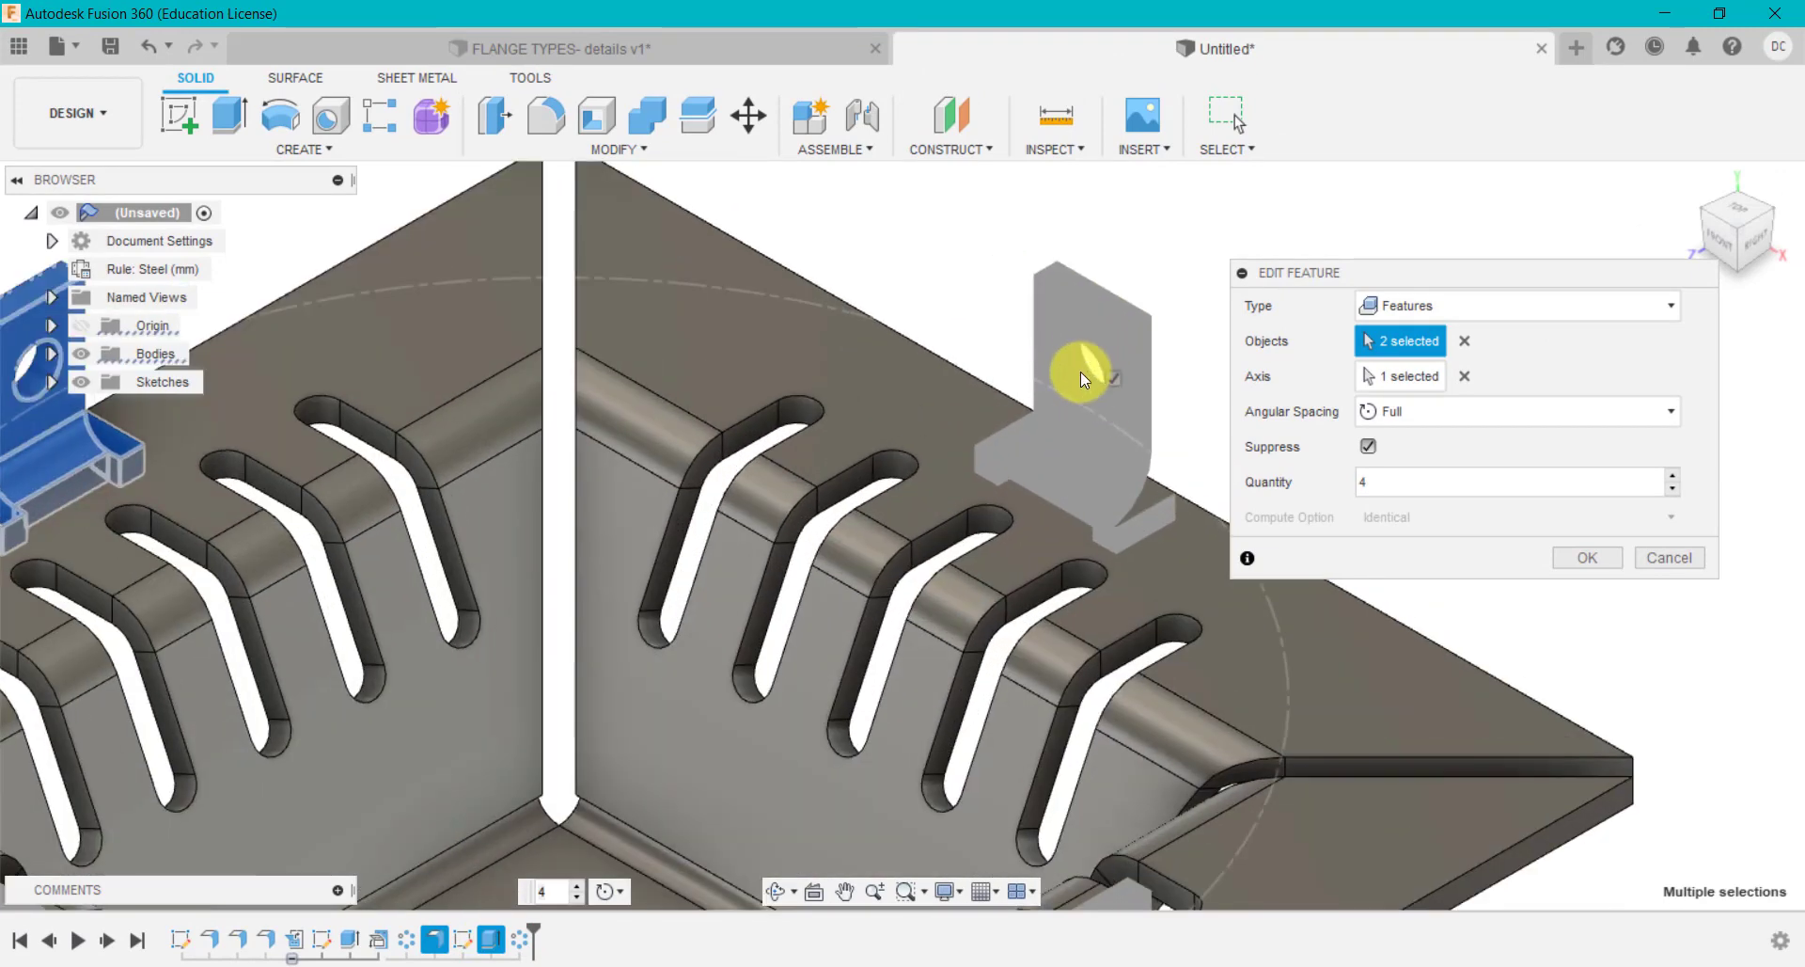
pyautogui.scroll(-5, 1046, 501)
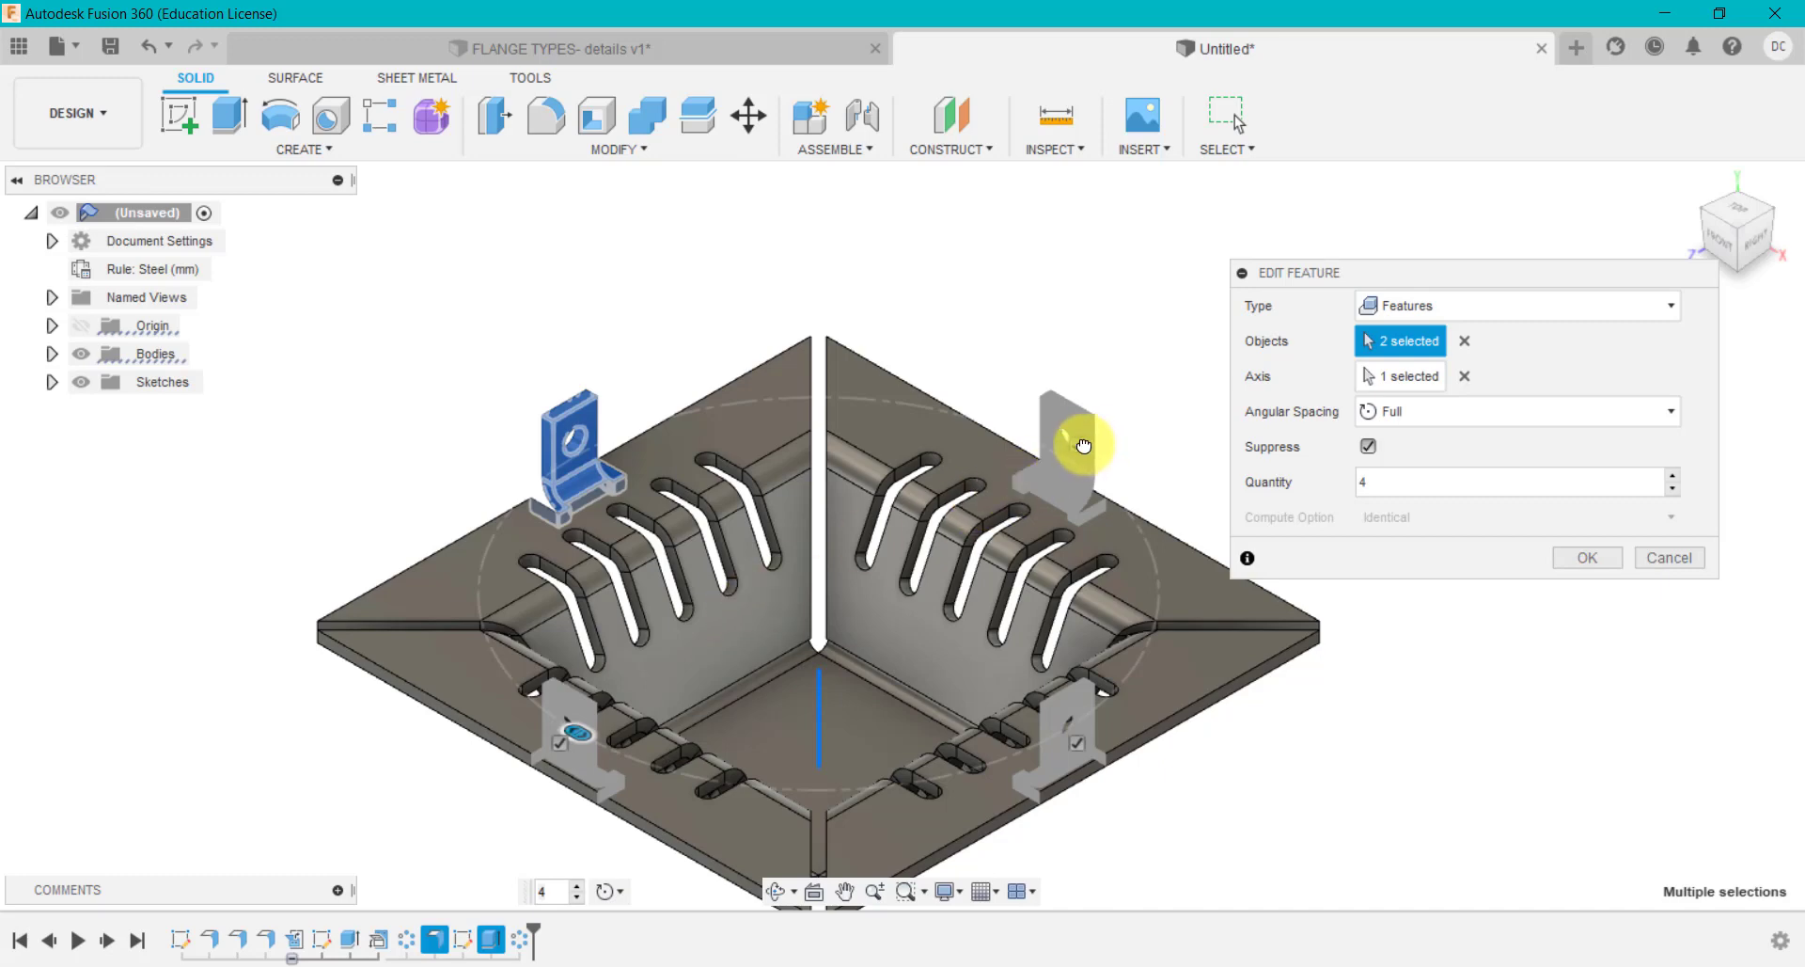
pyautogui.click(1077, 444)
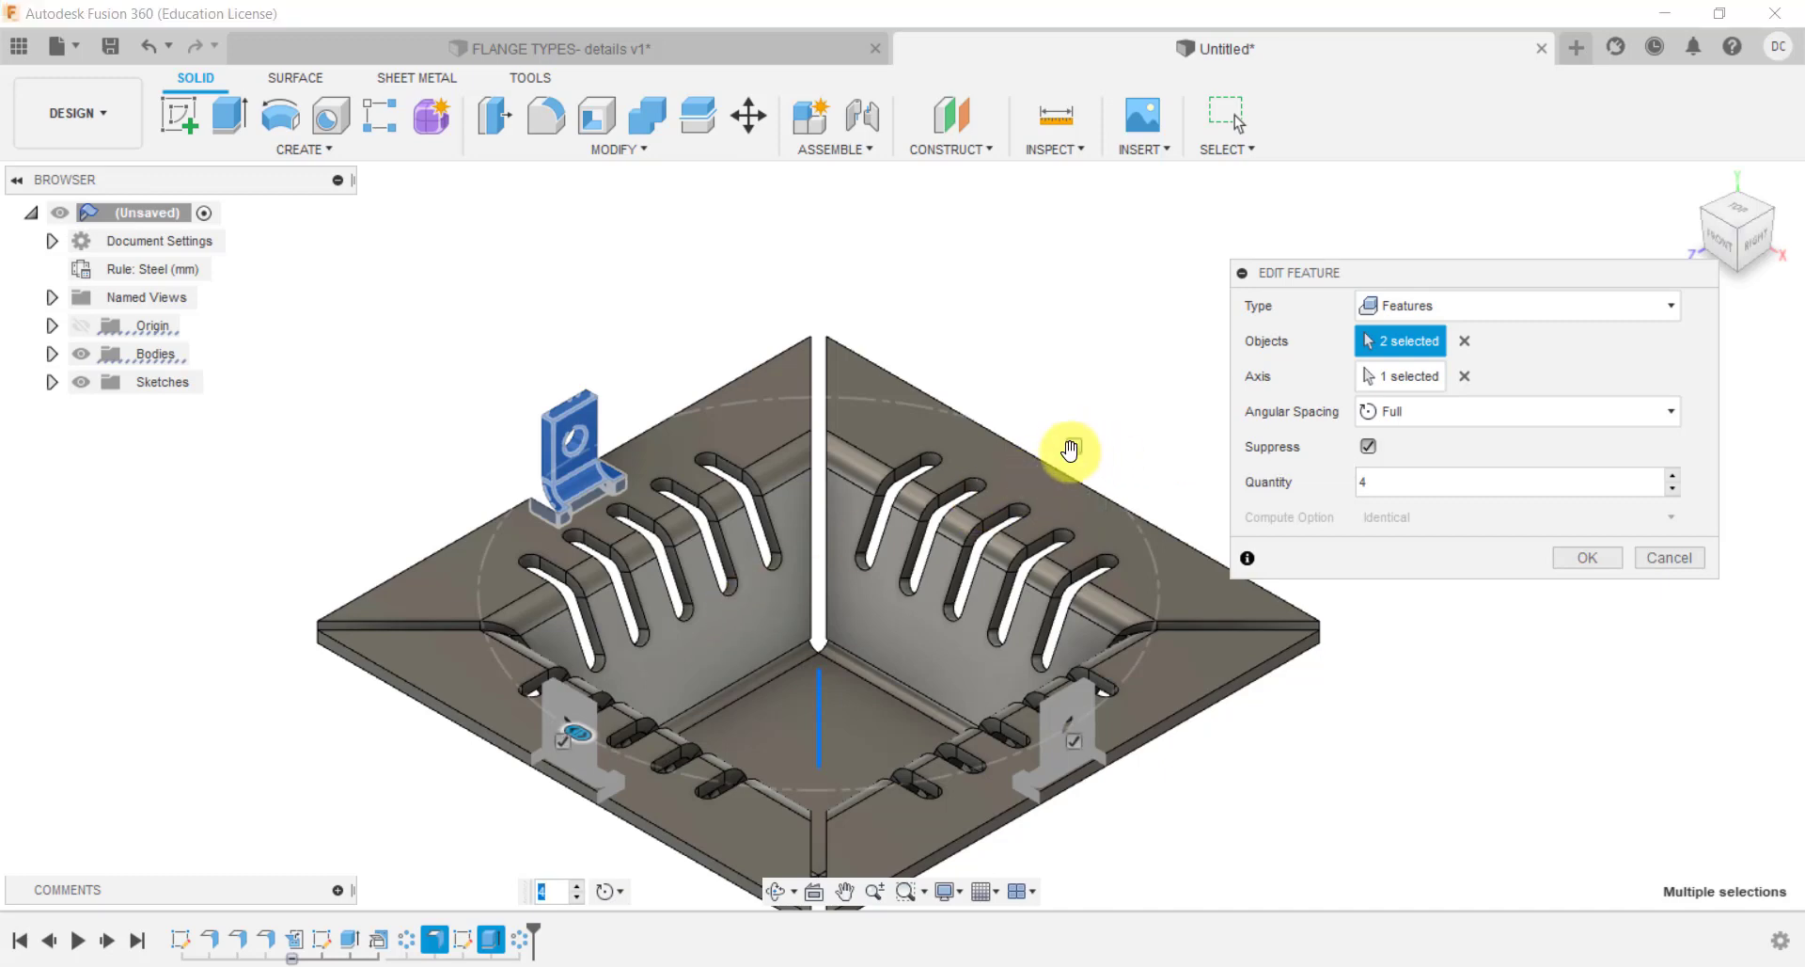
pyautogui.click(1072, 448)
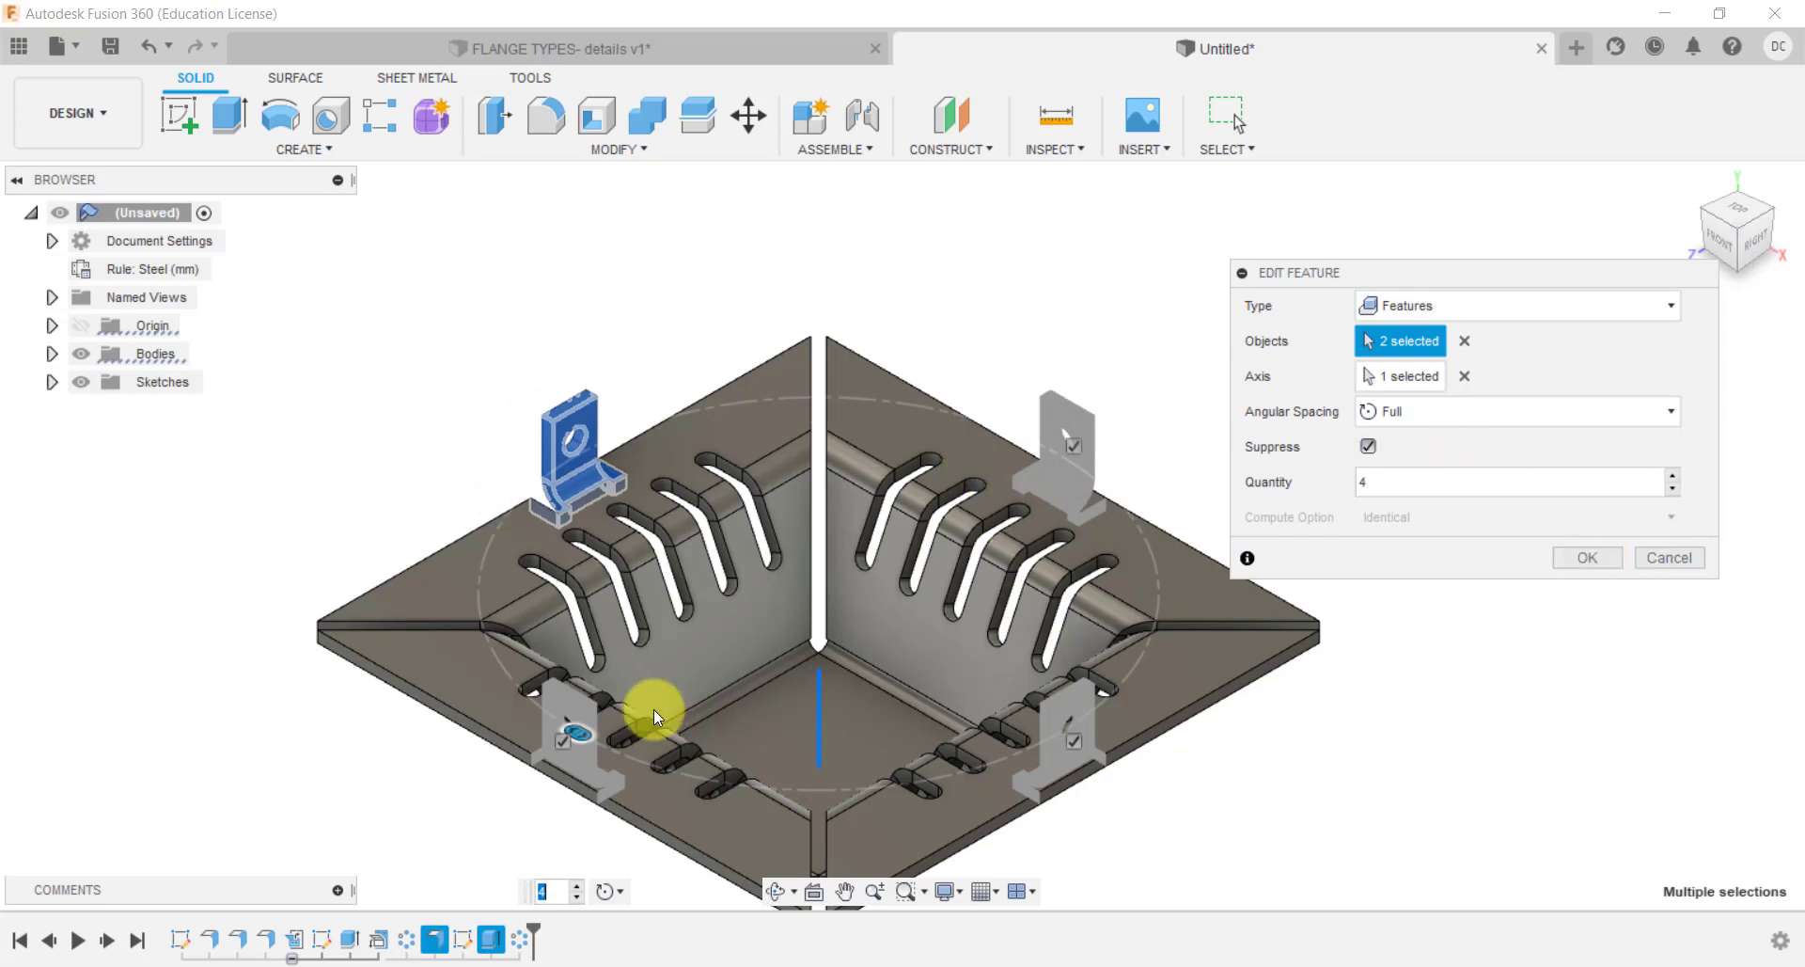
pyautogui.click(1589, 559)
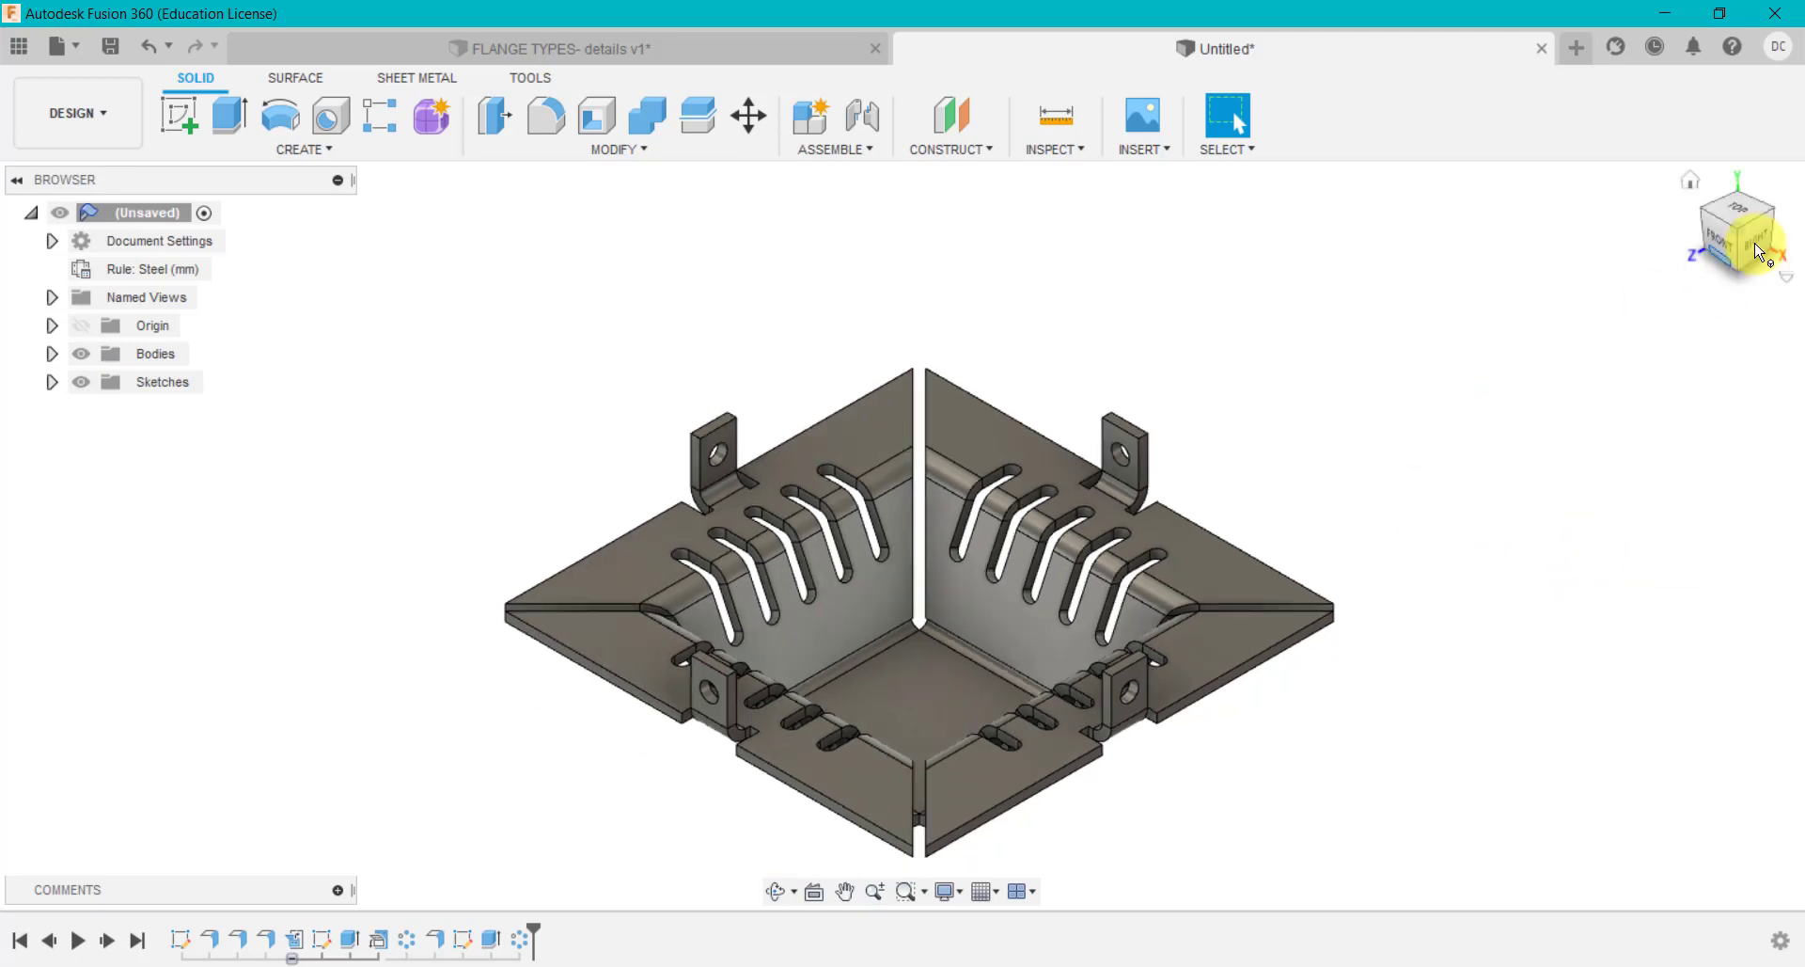
pyautogui.click(1675, 195)
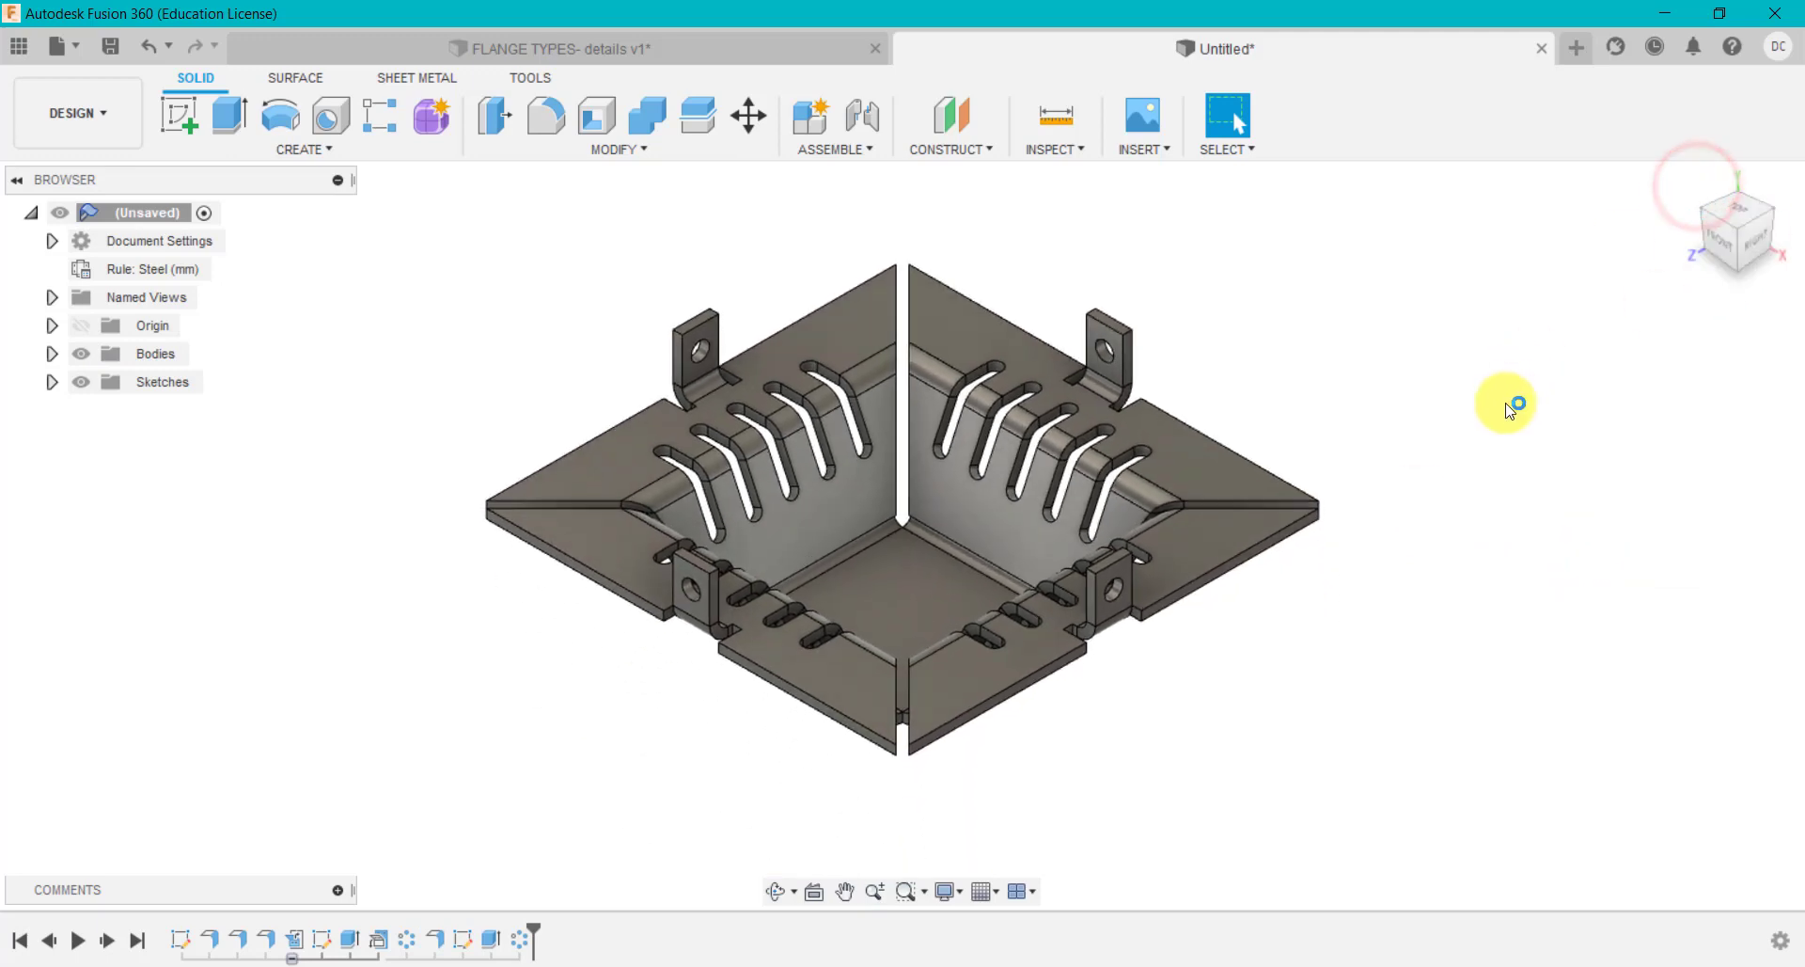
pyautogui.click(766, 48)
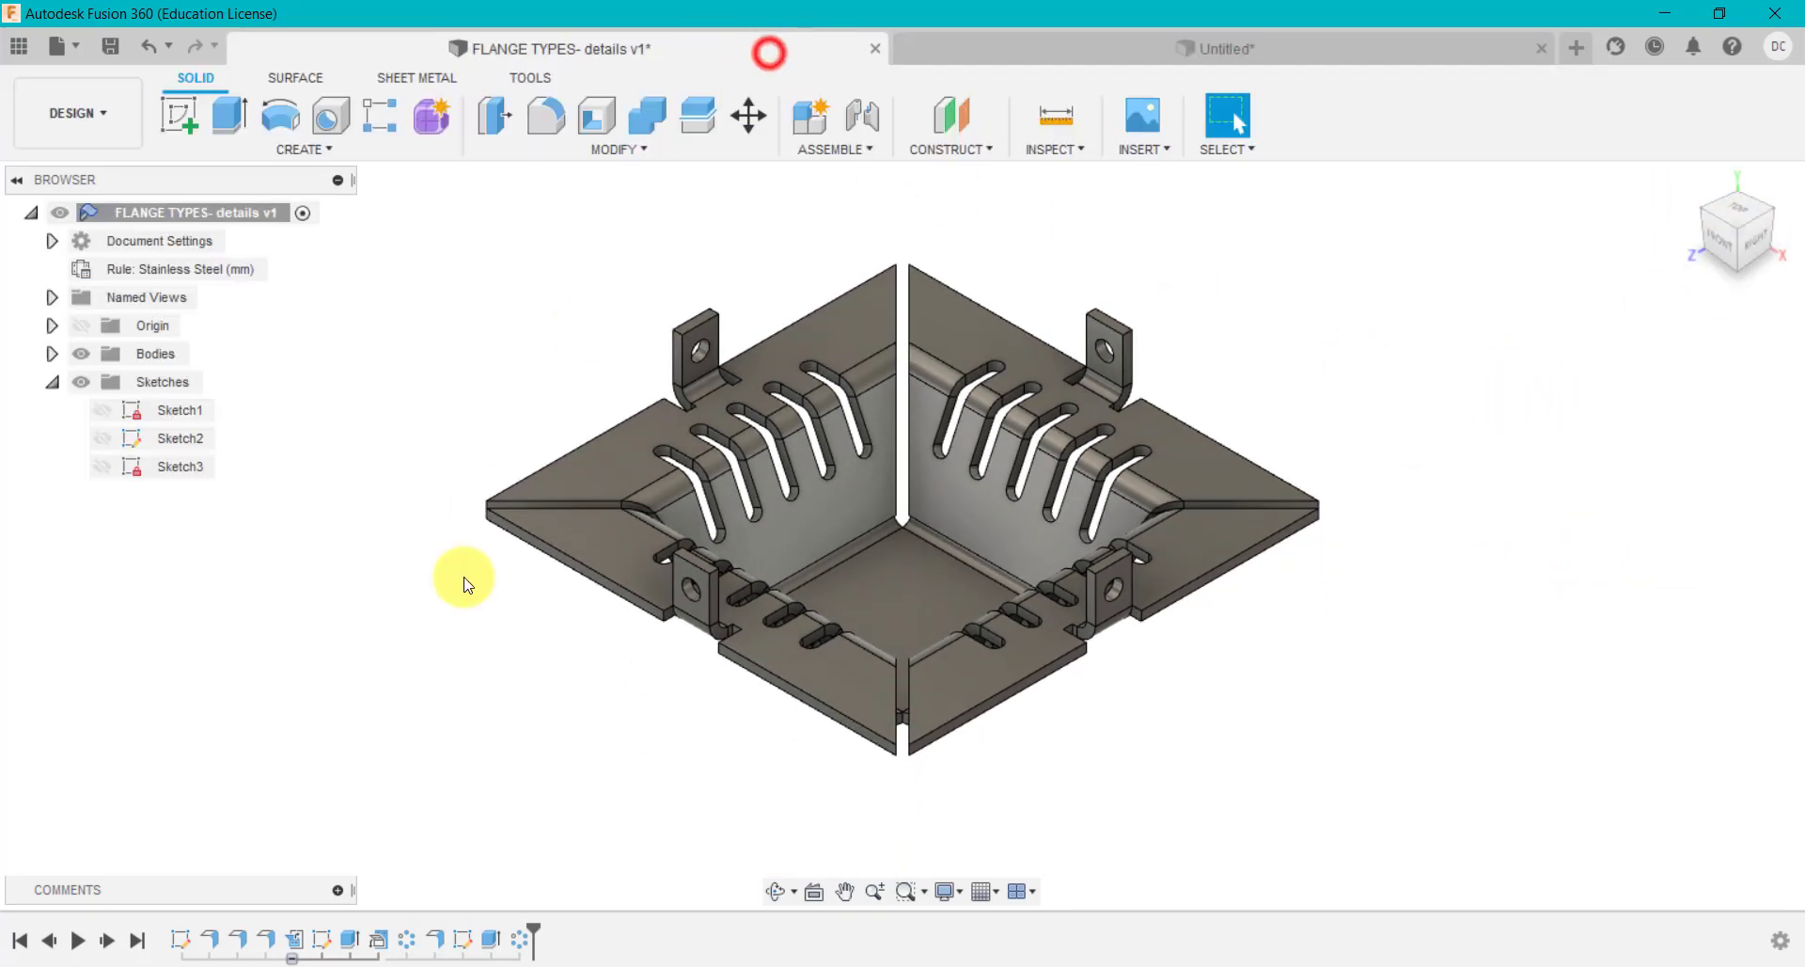
pyautogui.click(1014, 49)
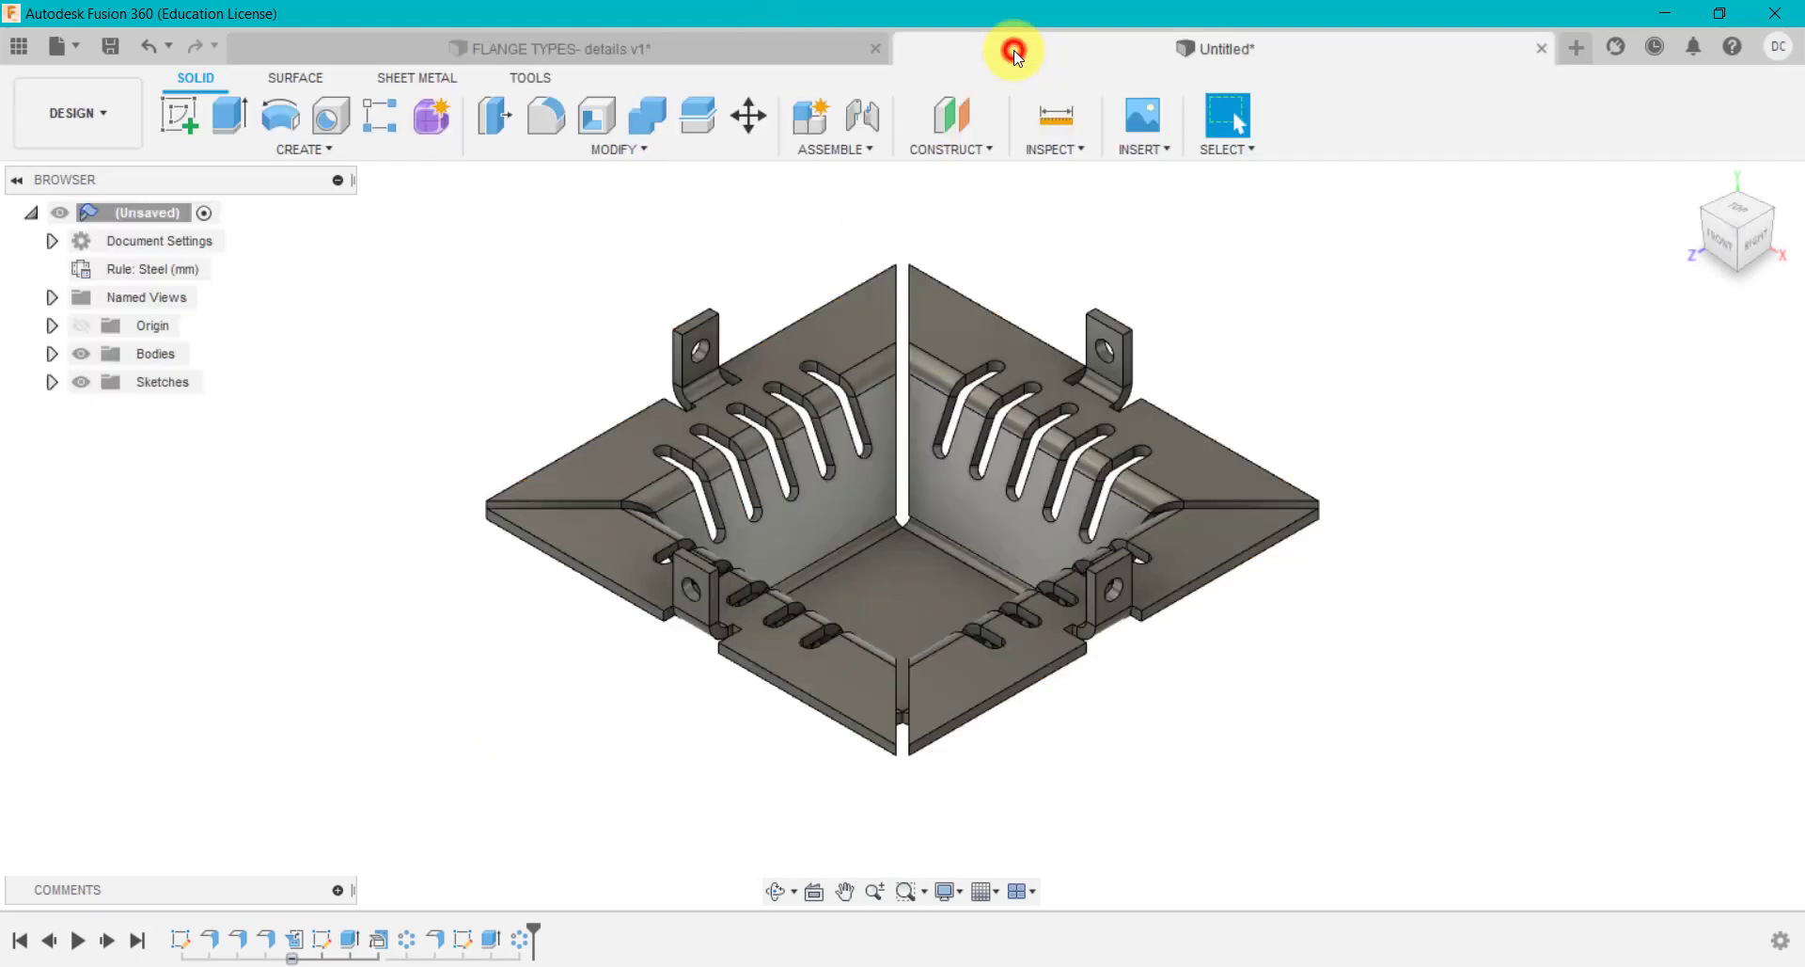
pyautogui.scroll(3, 1322, 434)
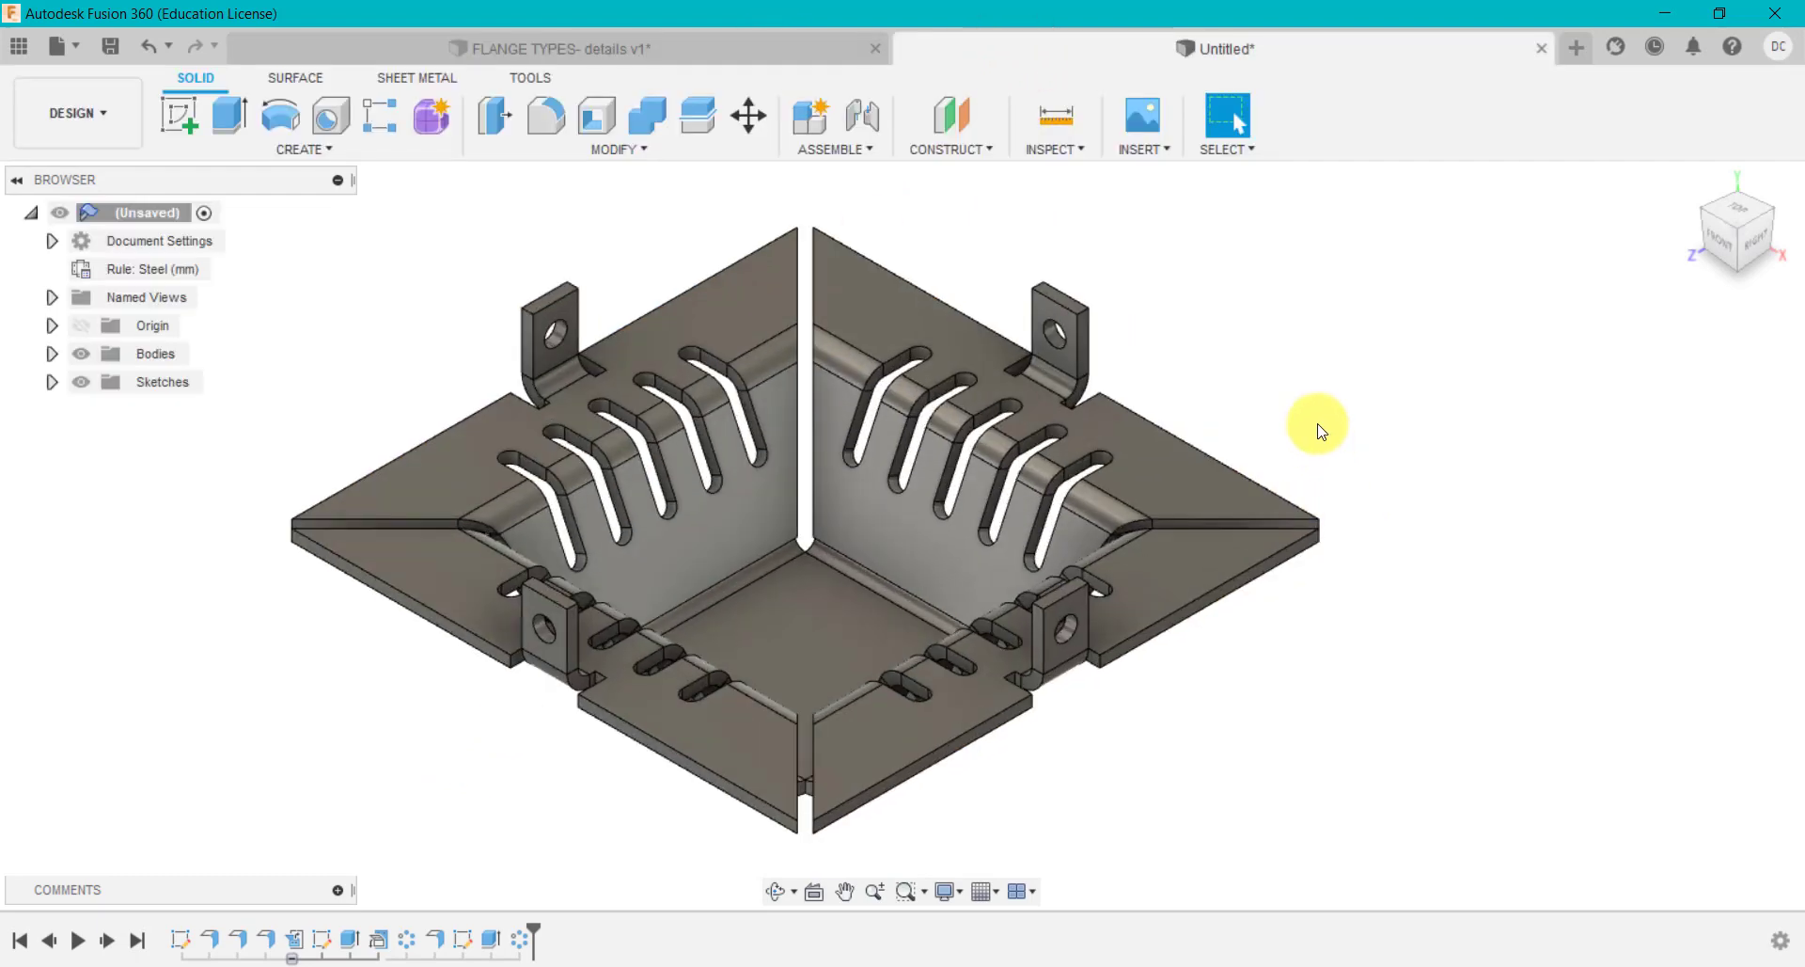